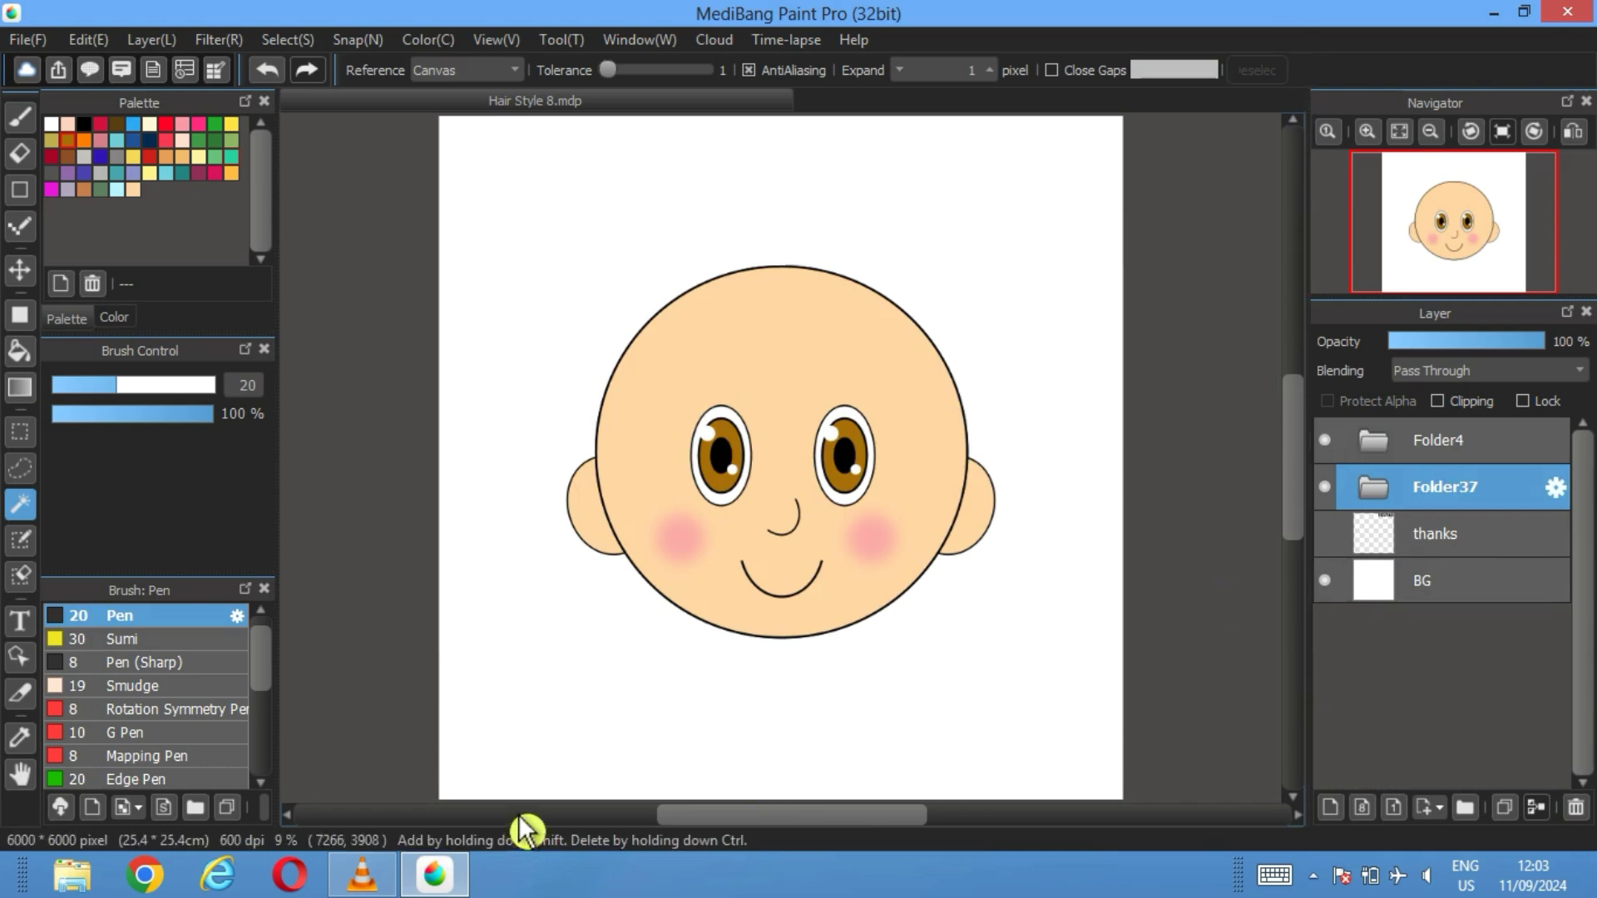
# Duplicate the head outline layer (Layer38) inside Folder37 and move the copy out of the folder, above Folder4
pyautogui.click(1456, 449)
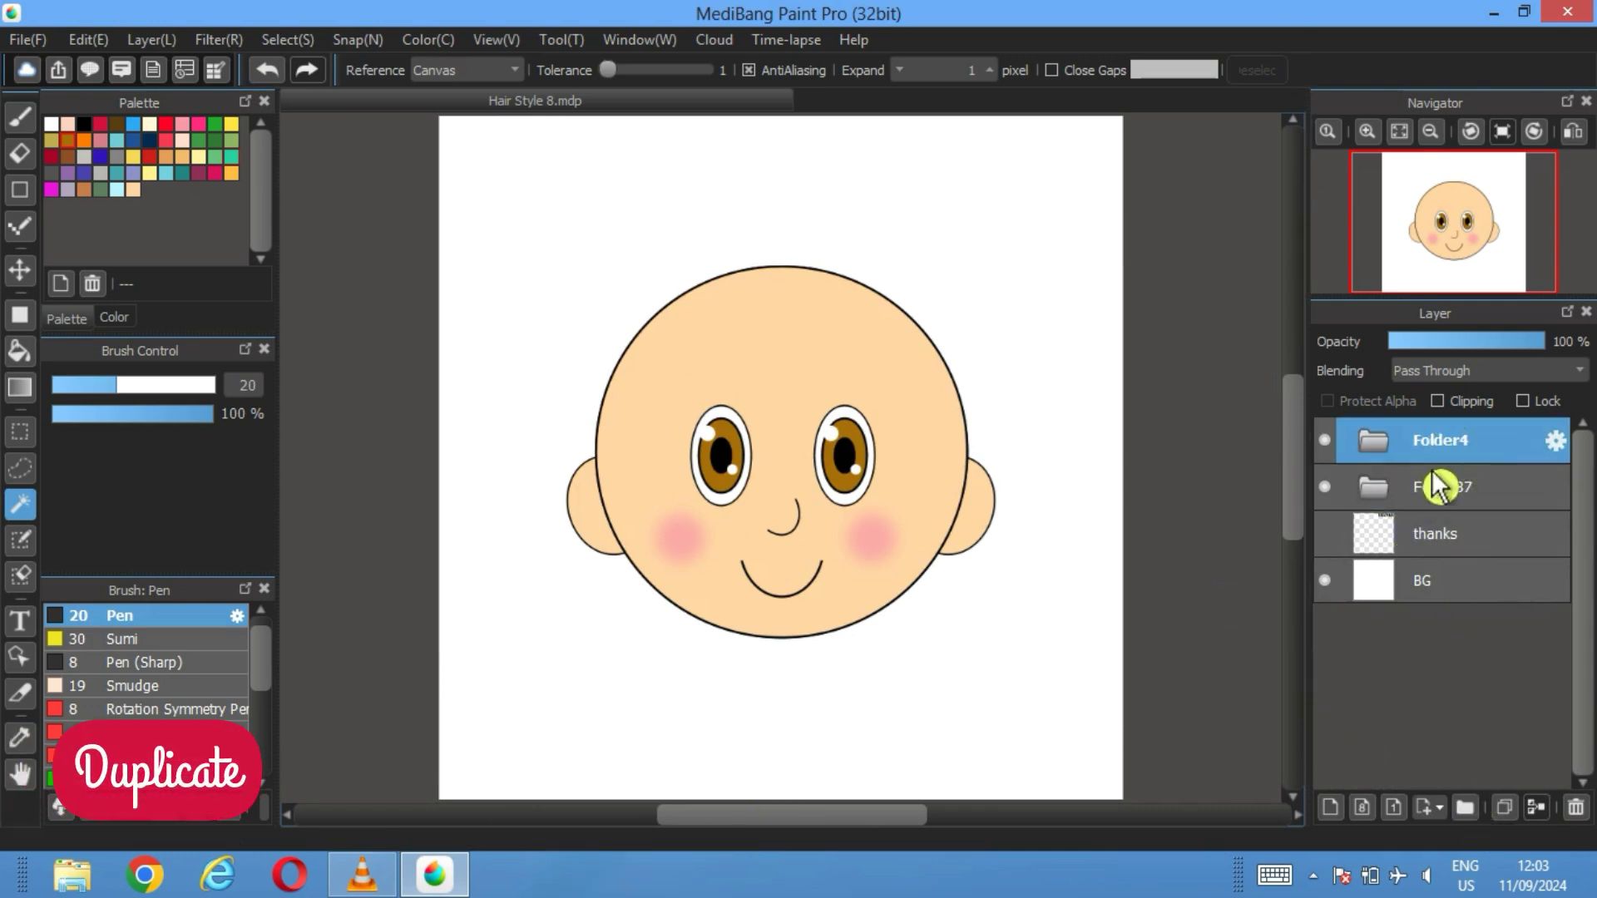
pyautogui.click(1407, 499)
pyautogui.click(1417, 546)
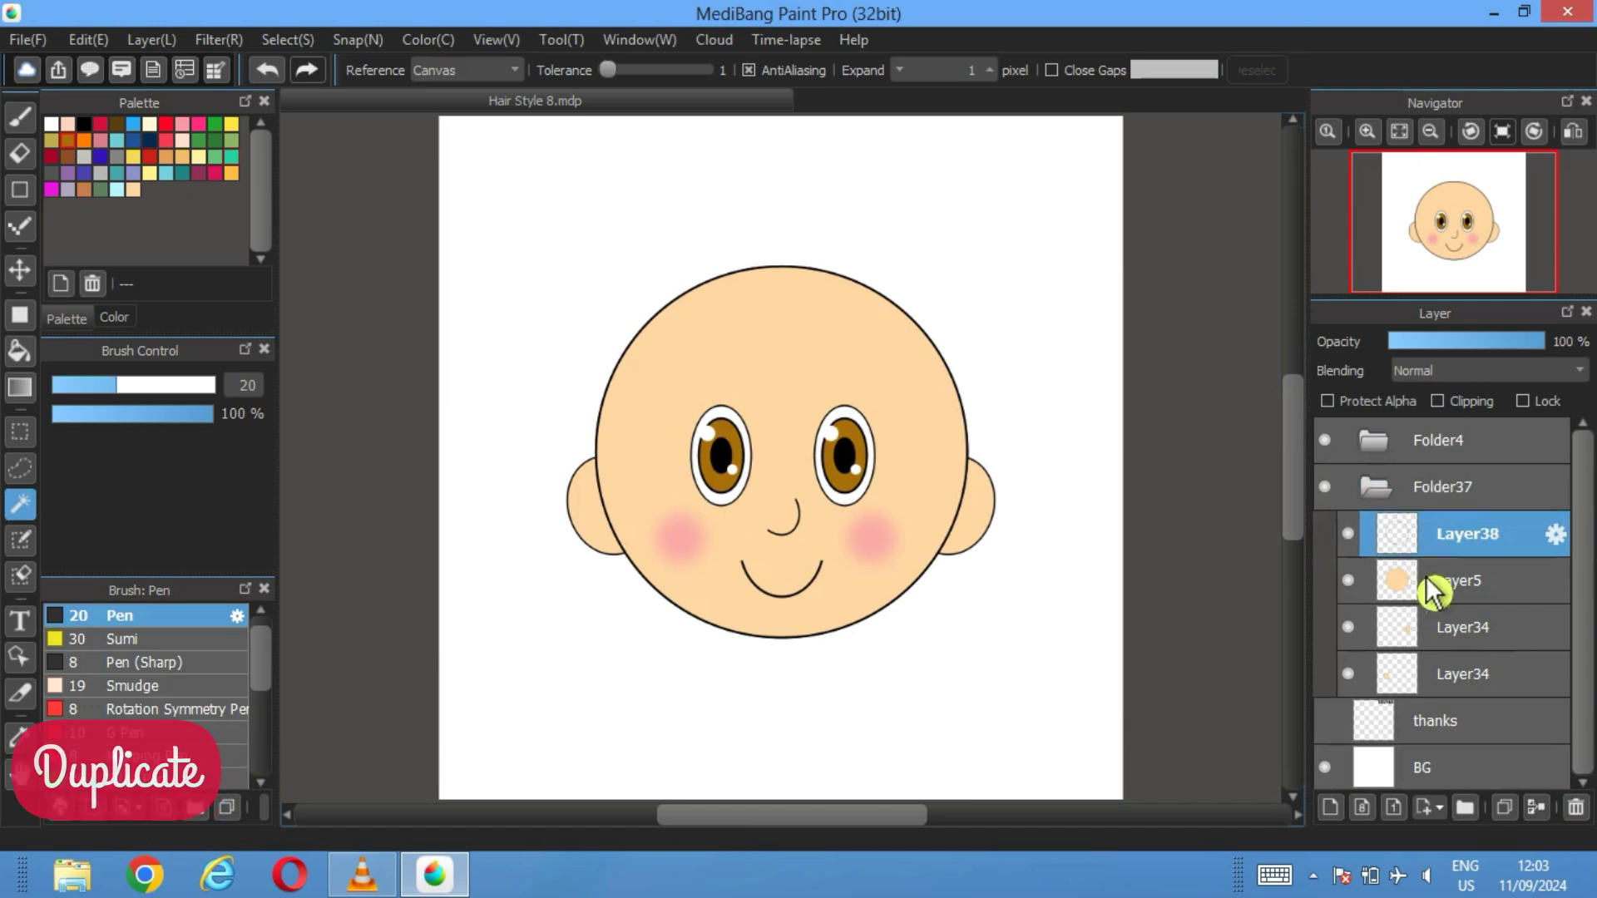
pyautogui.click(1515, 822)
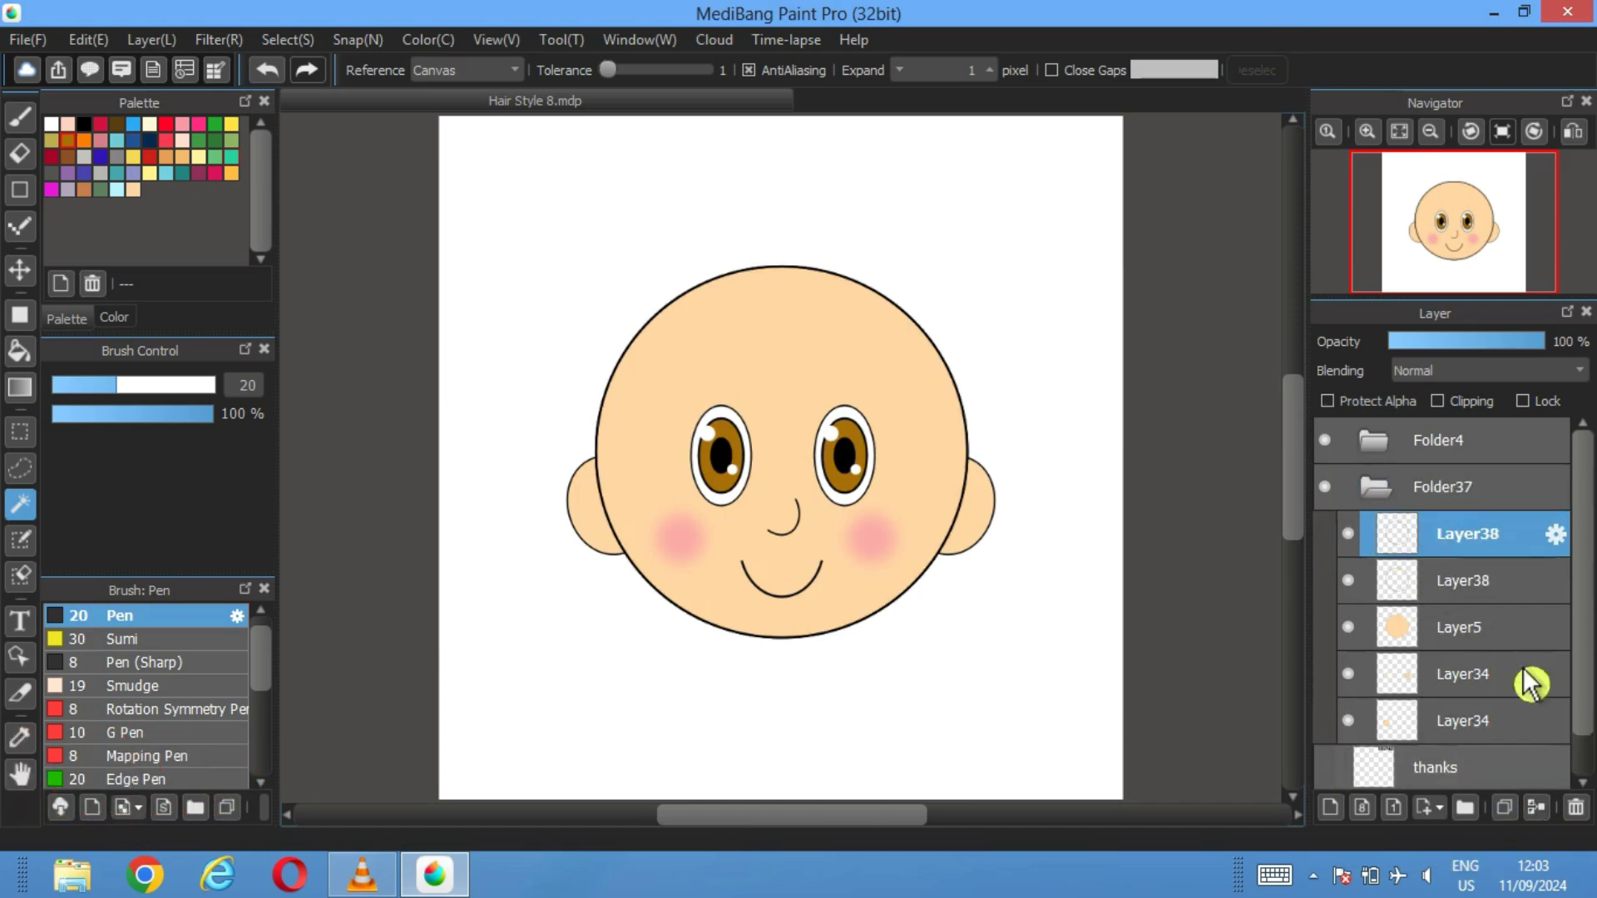
pyautogui.moveTo(1468, 440); pyautogui.dragTo(1467, 437)
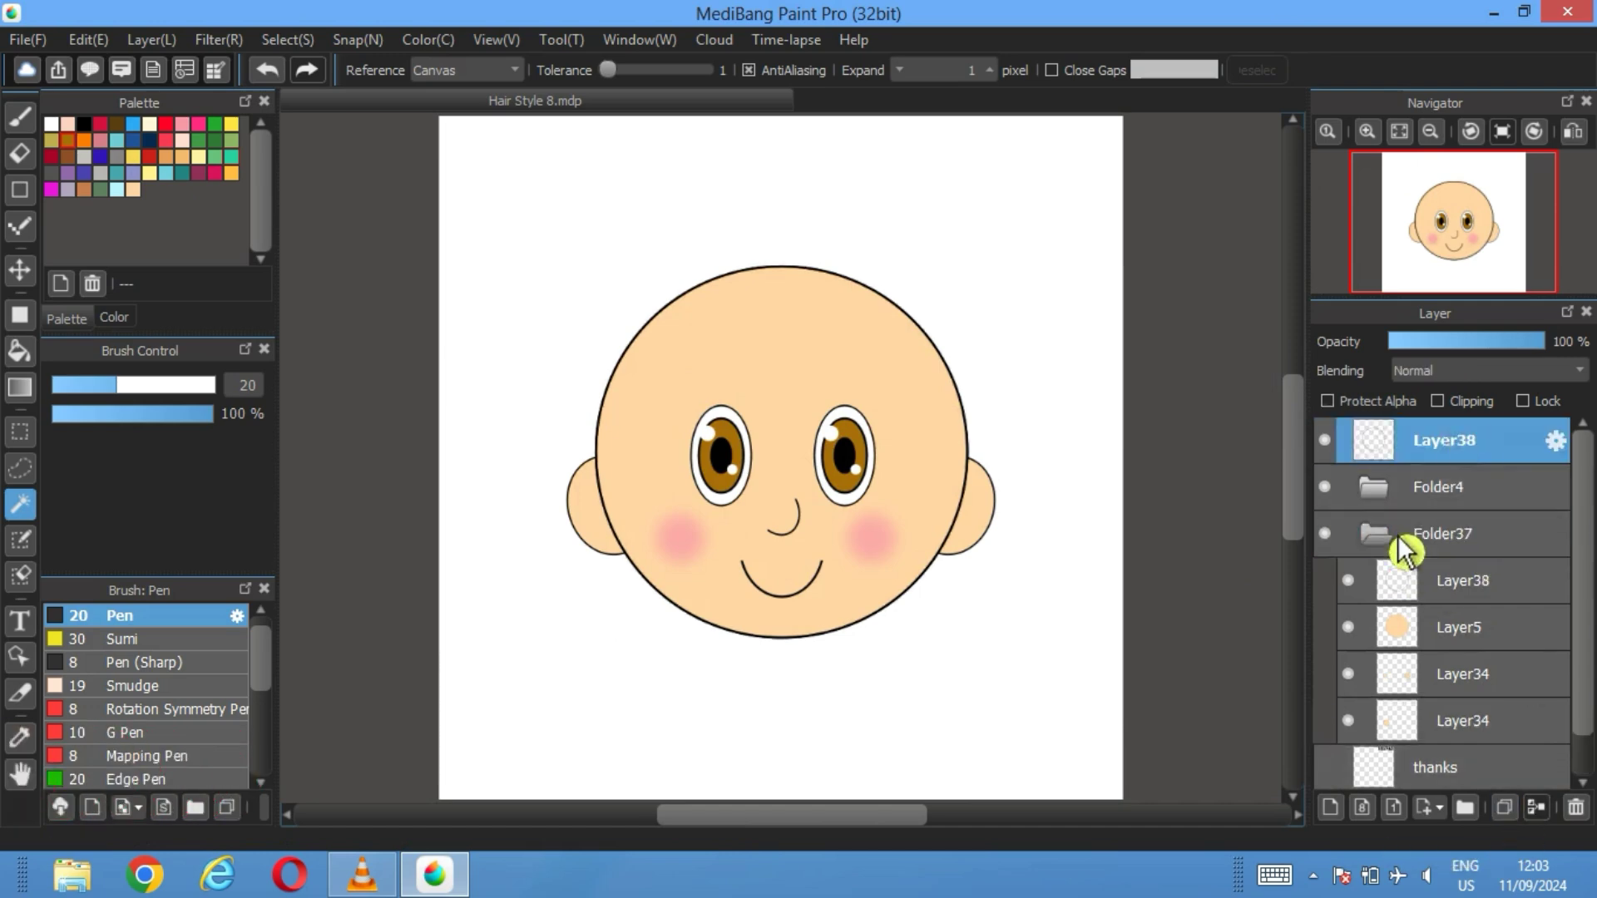
pyautogui.click(1382, 539)
# Recolour the copied head outline brown with the Bucket tool, hiding Folder4 and Folder37 only while filling
pyautogui.click(1324, 487)
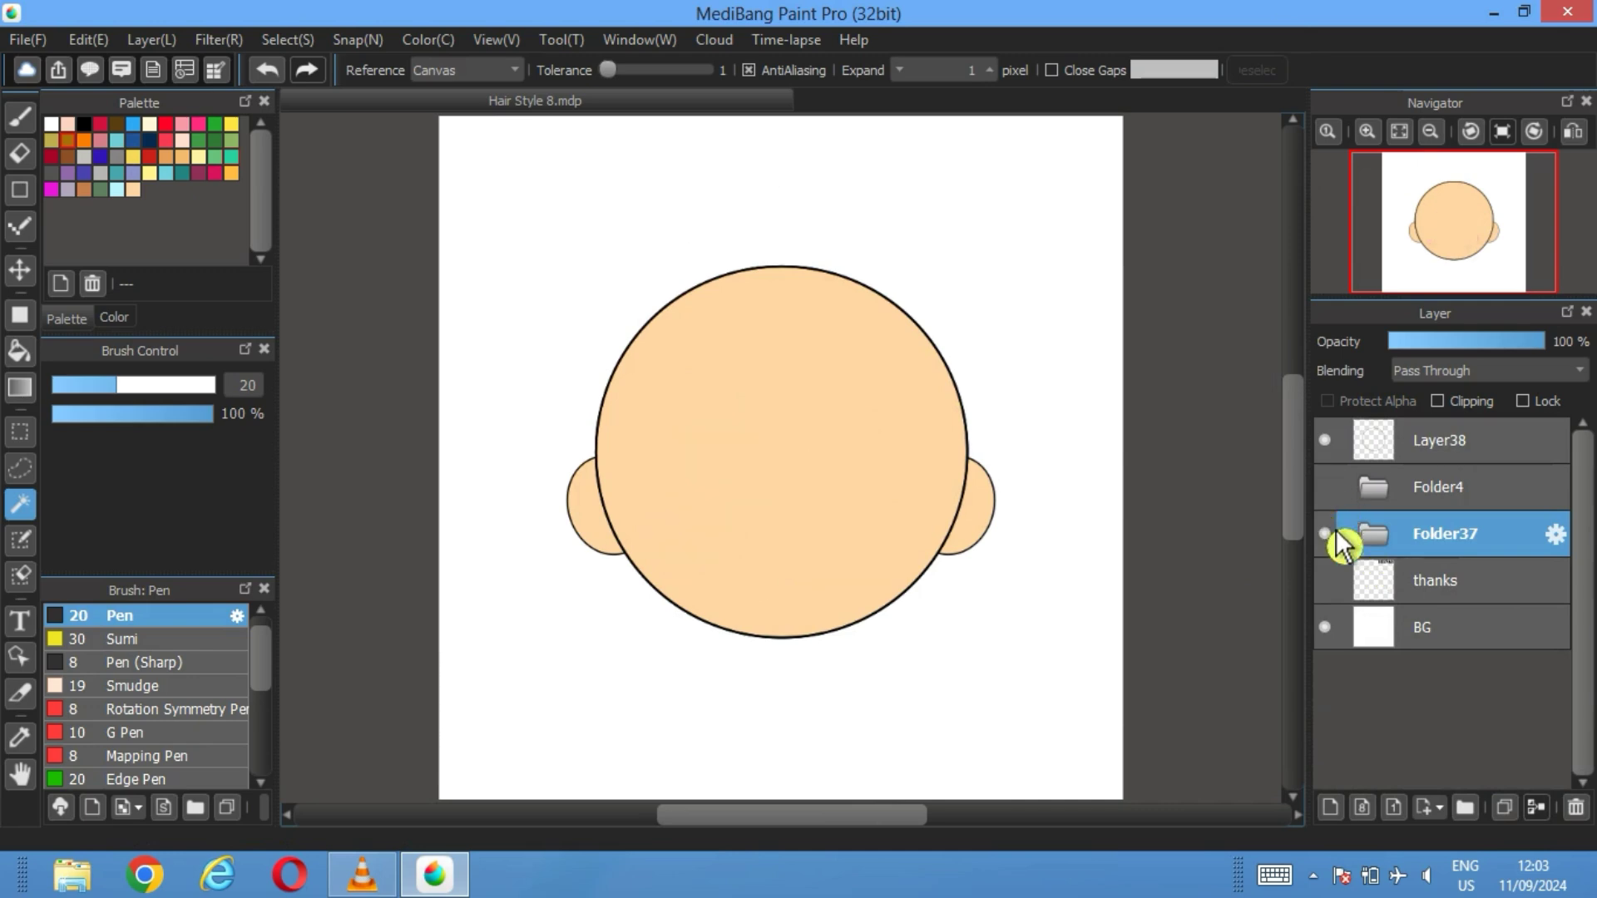
pyautogui.click(1324, 533)
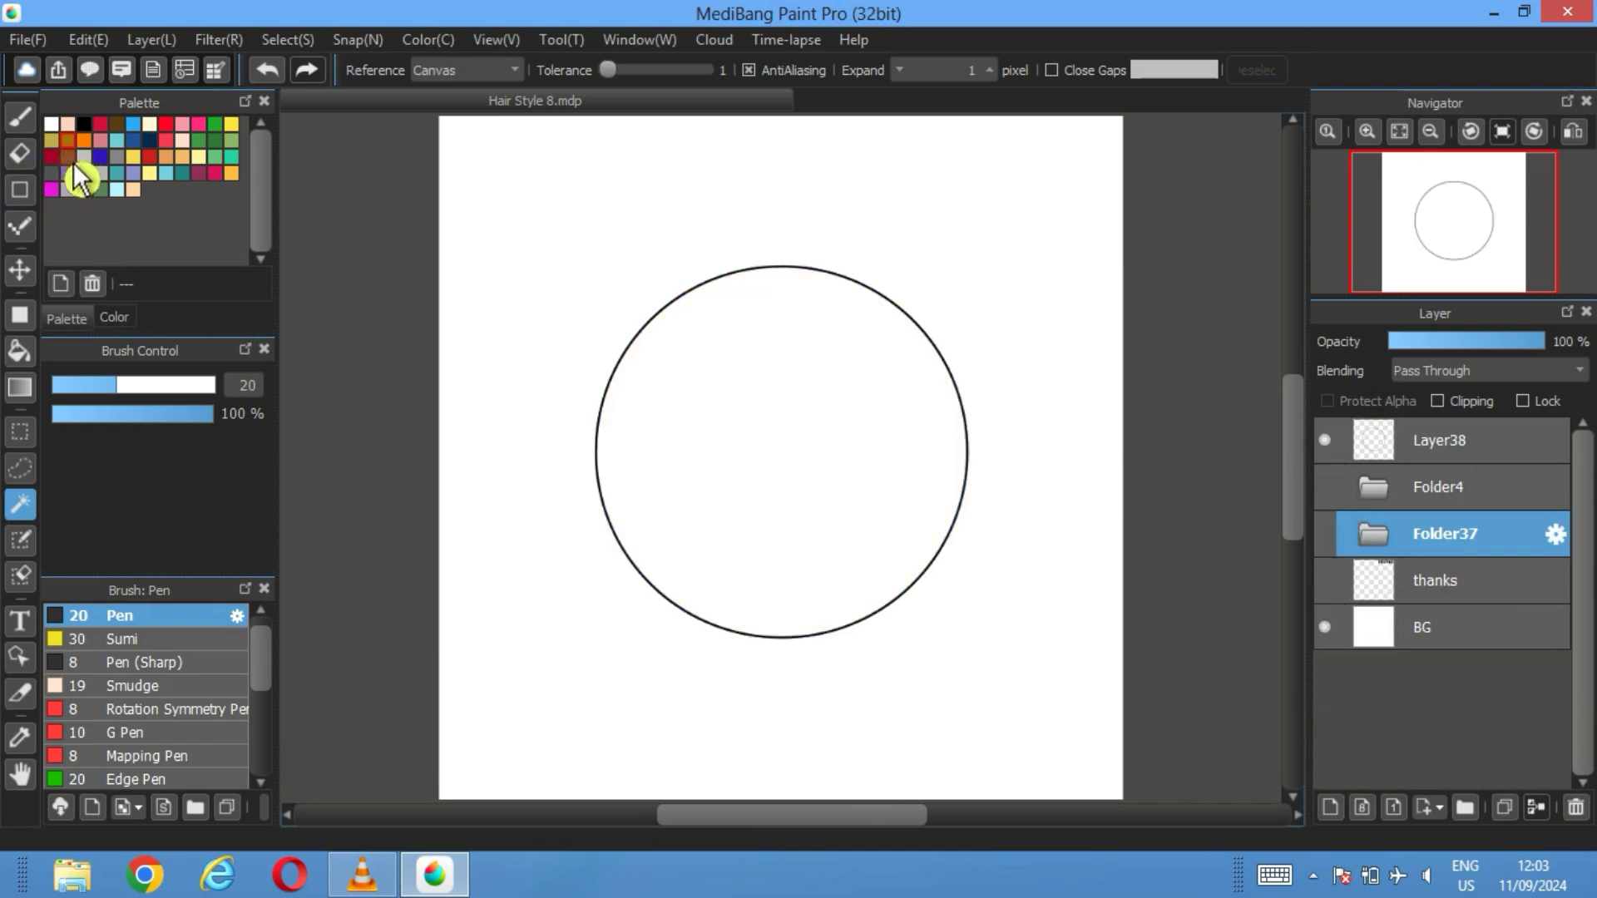
pyautogui.click(20, 354)
pyautogui.scroll(5, 934, 374)
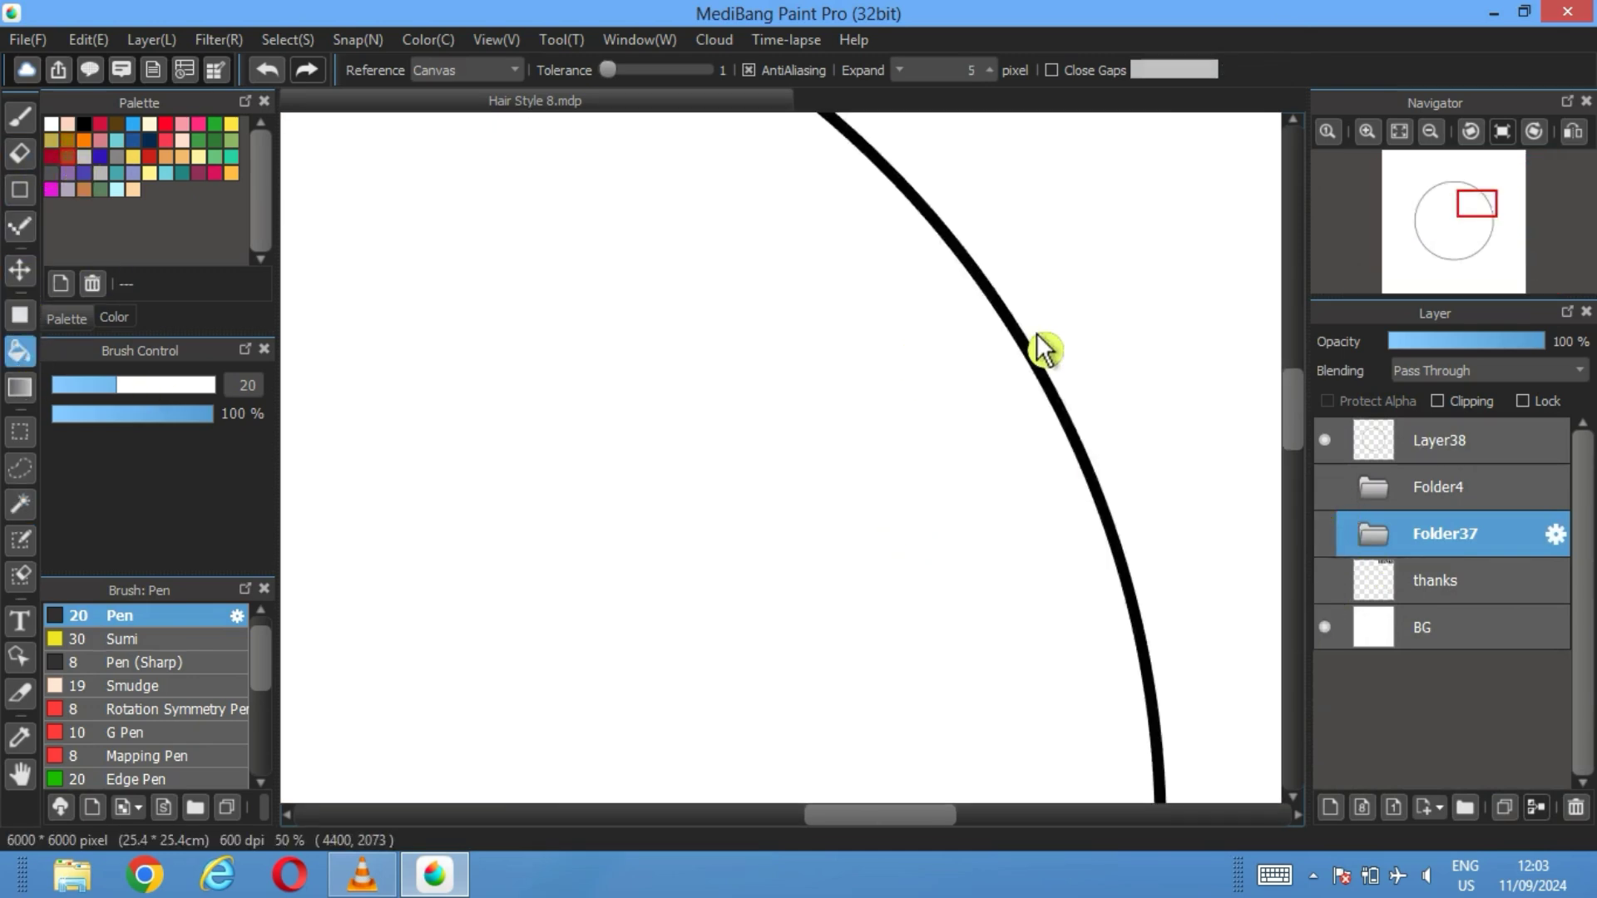
pyautogui.click(1485, 449)
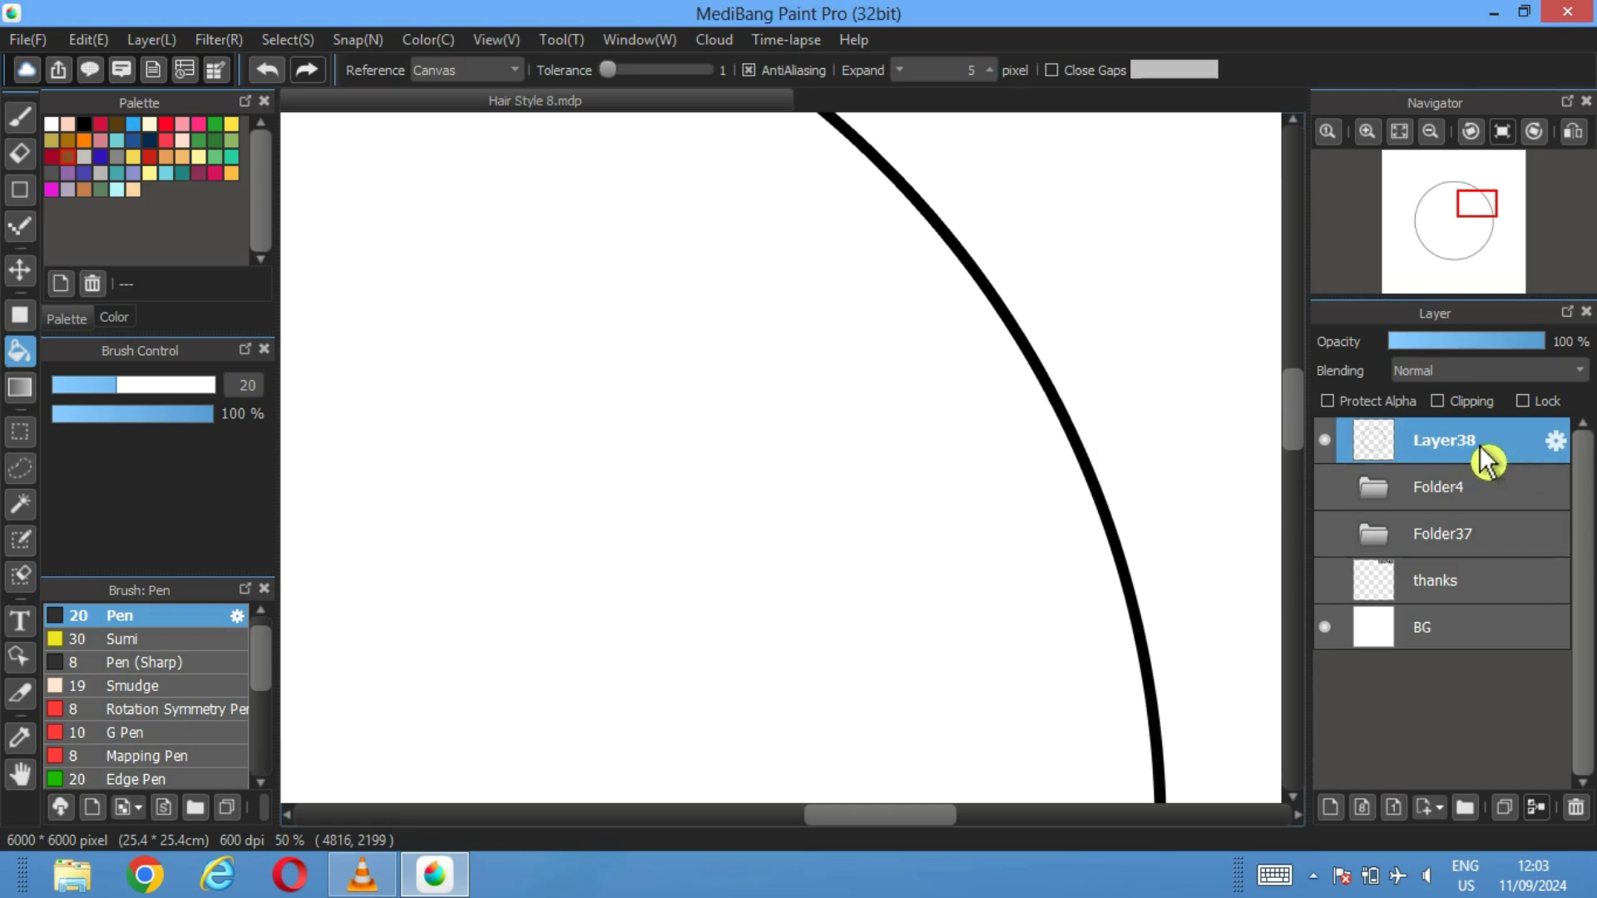
pyautogui.click(1092, 450)
pyautogui.click(1324, 524)
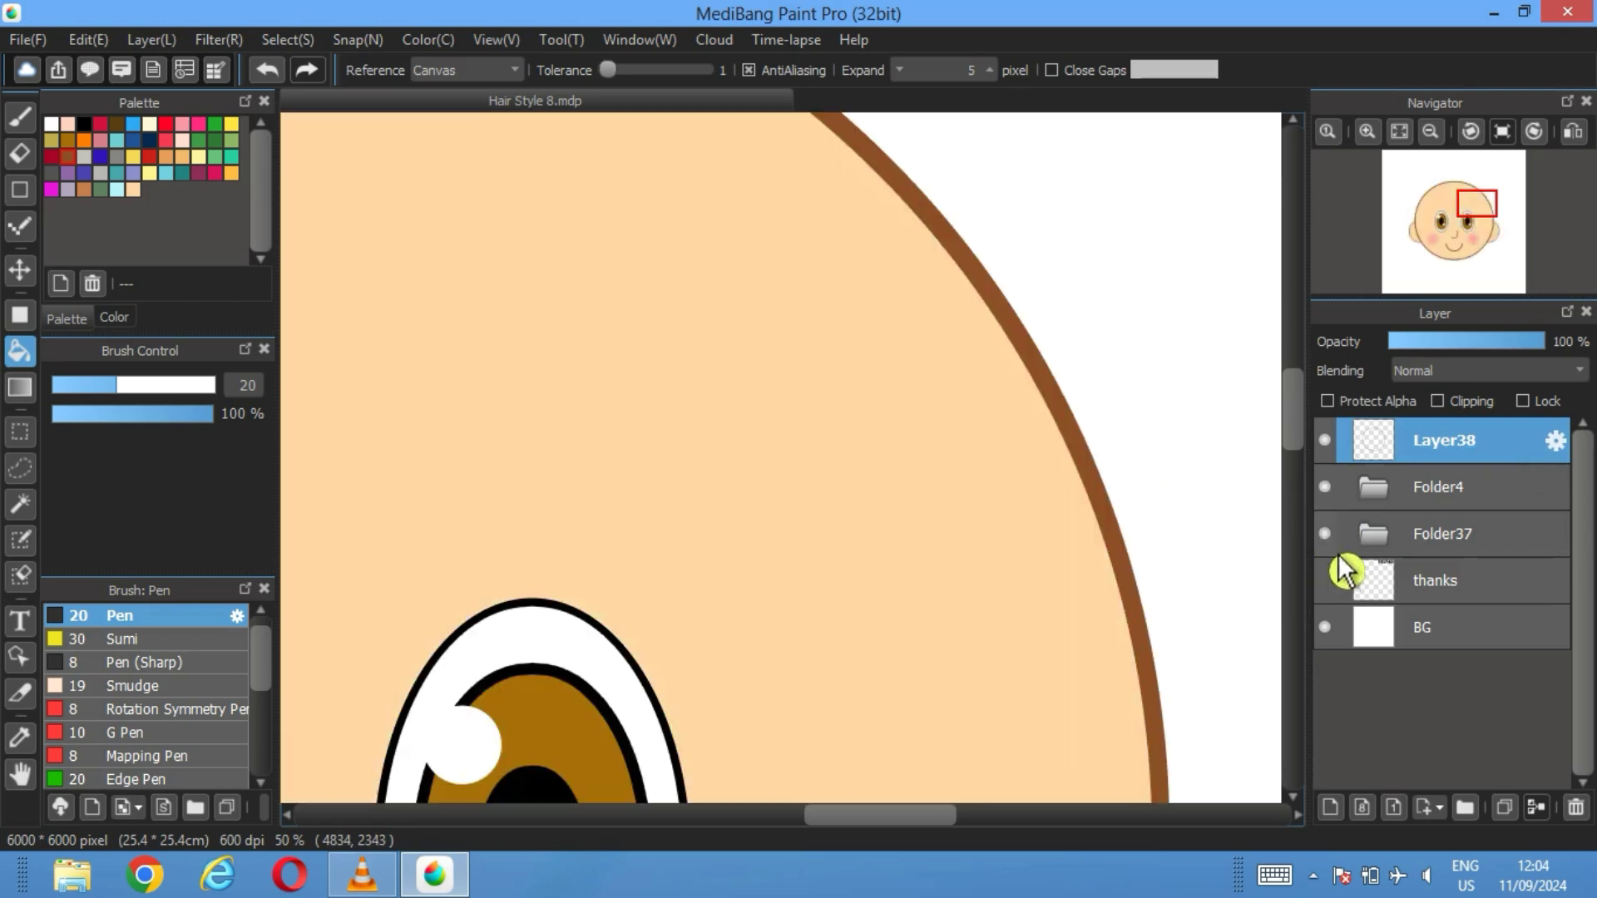
# Enlarge the brown outline evenly about its centre with Transform until it reaches the outer edges of the ears
pyautogui.click(1400, 130)
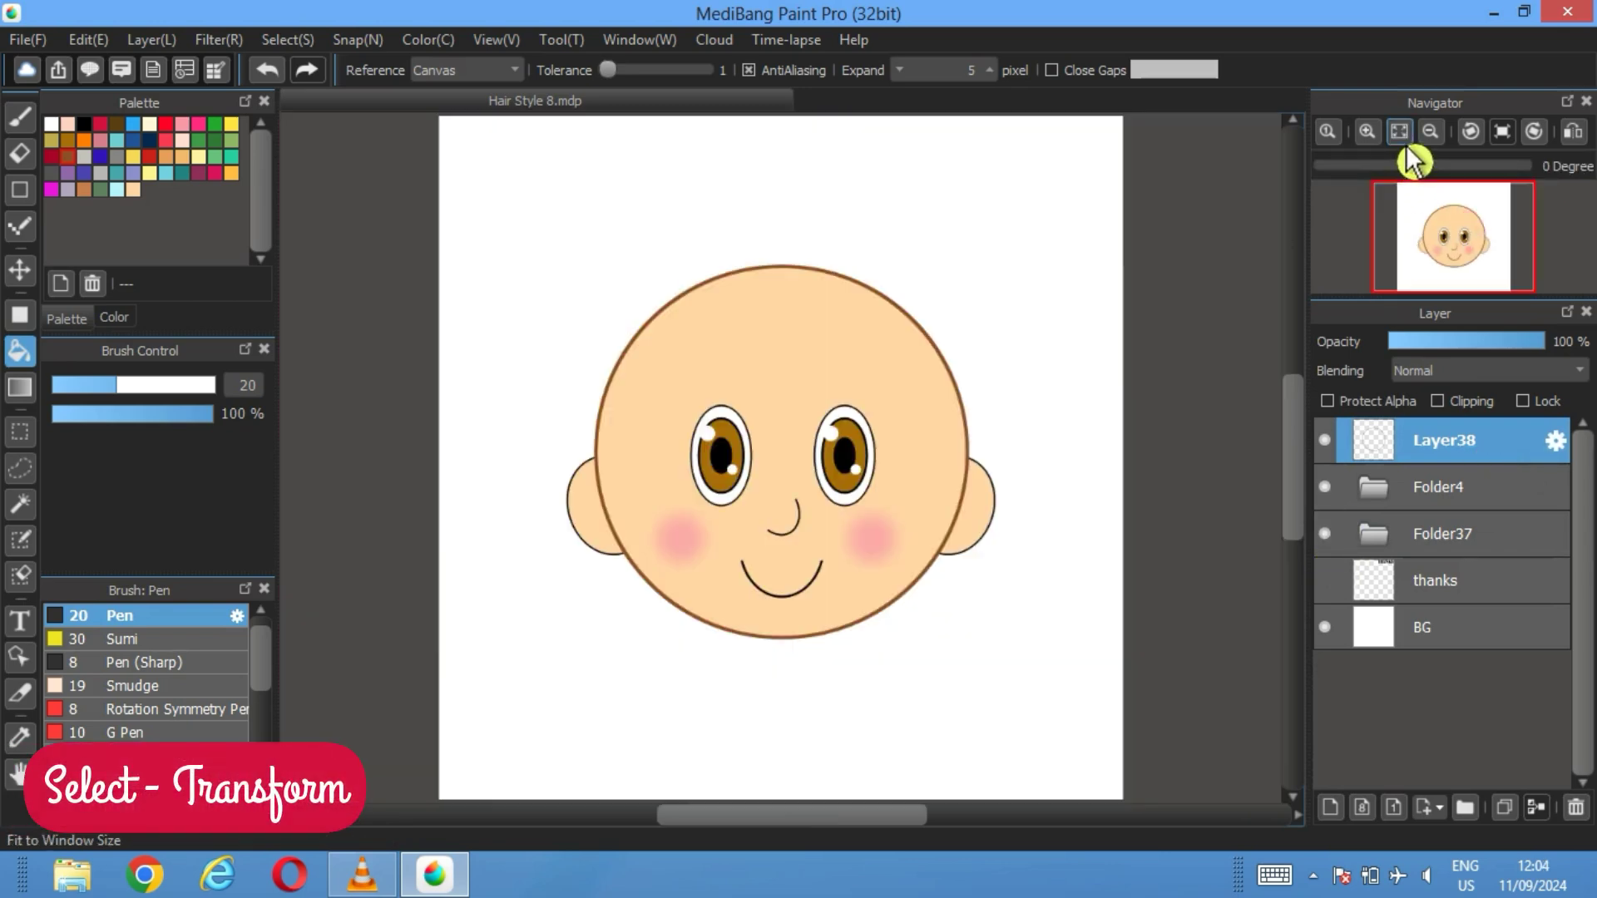
pyautogui.click(302, 43)
pyautogui.click(302, 326)
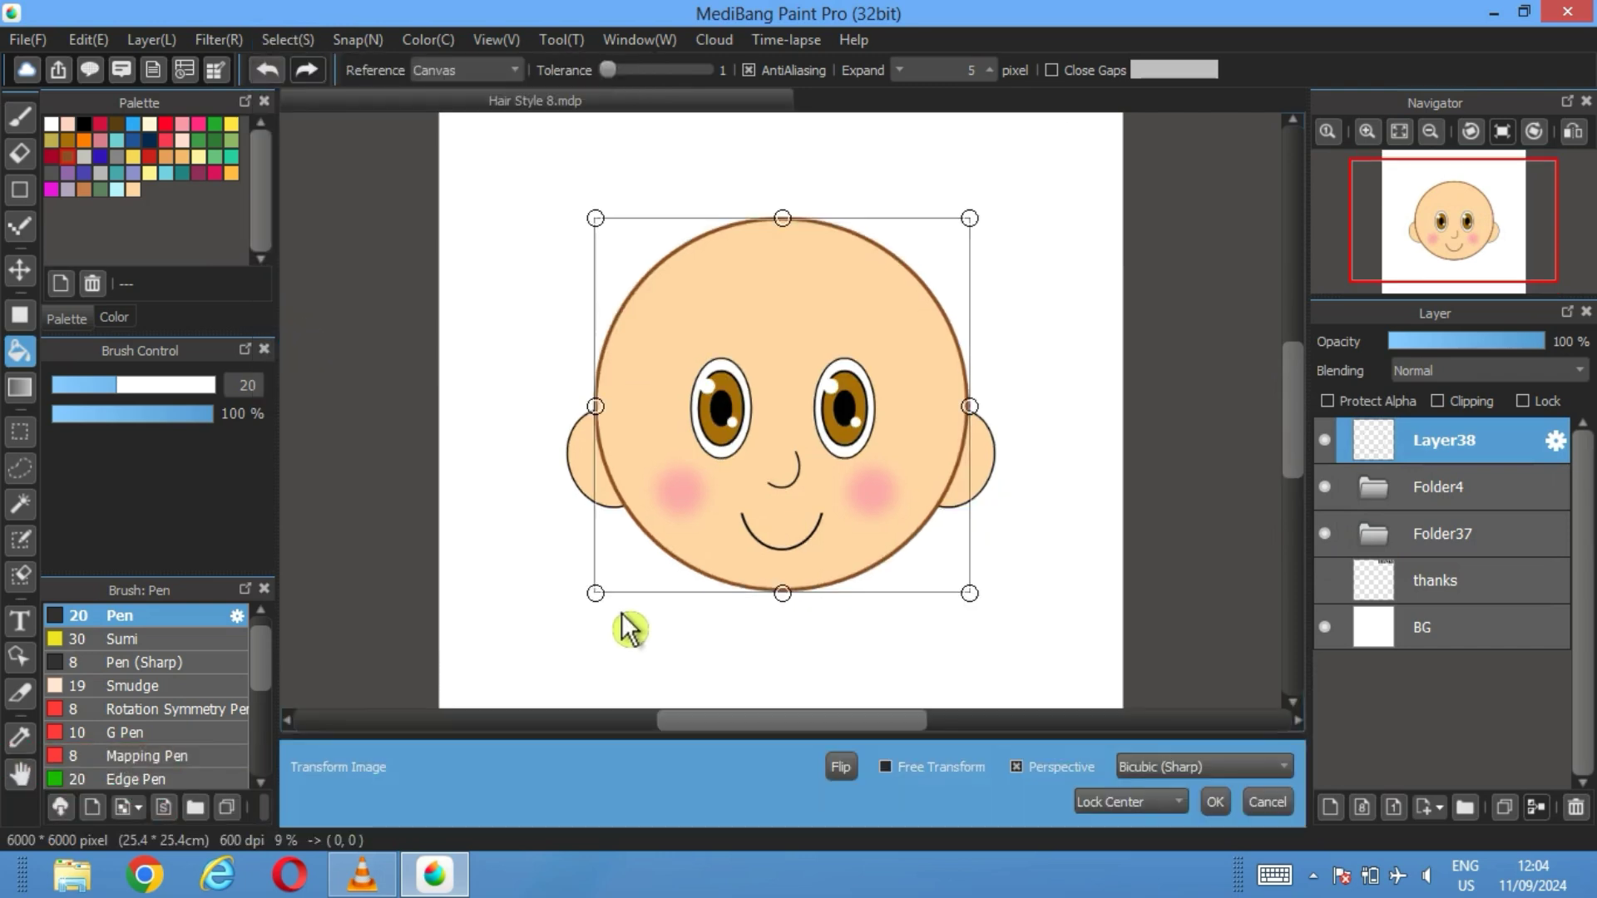
pyautogui.moveTo(606, 607); pyautogui.dragTo(565, 614)
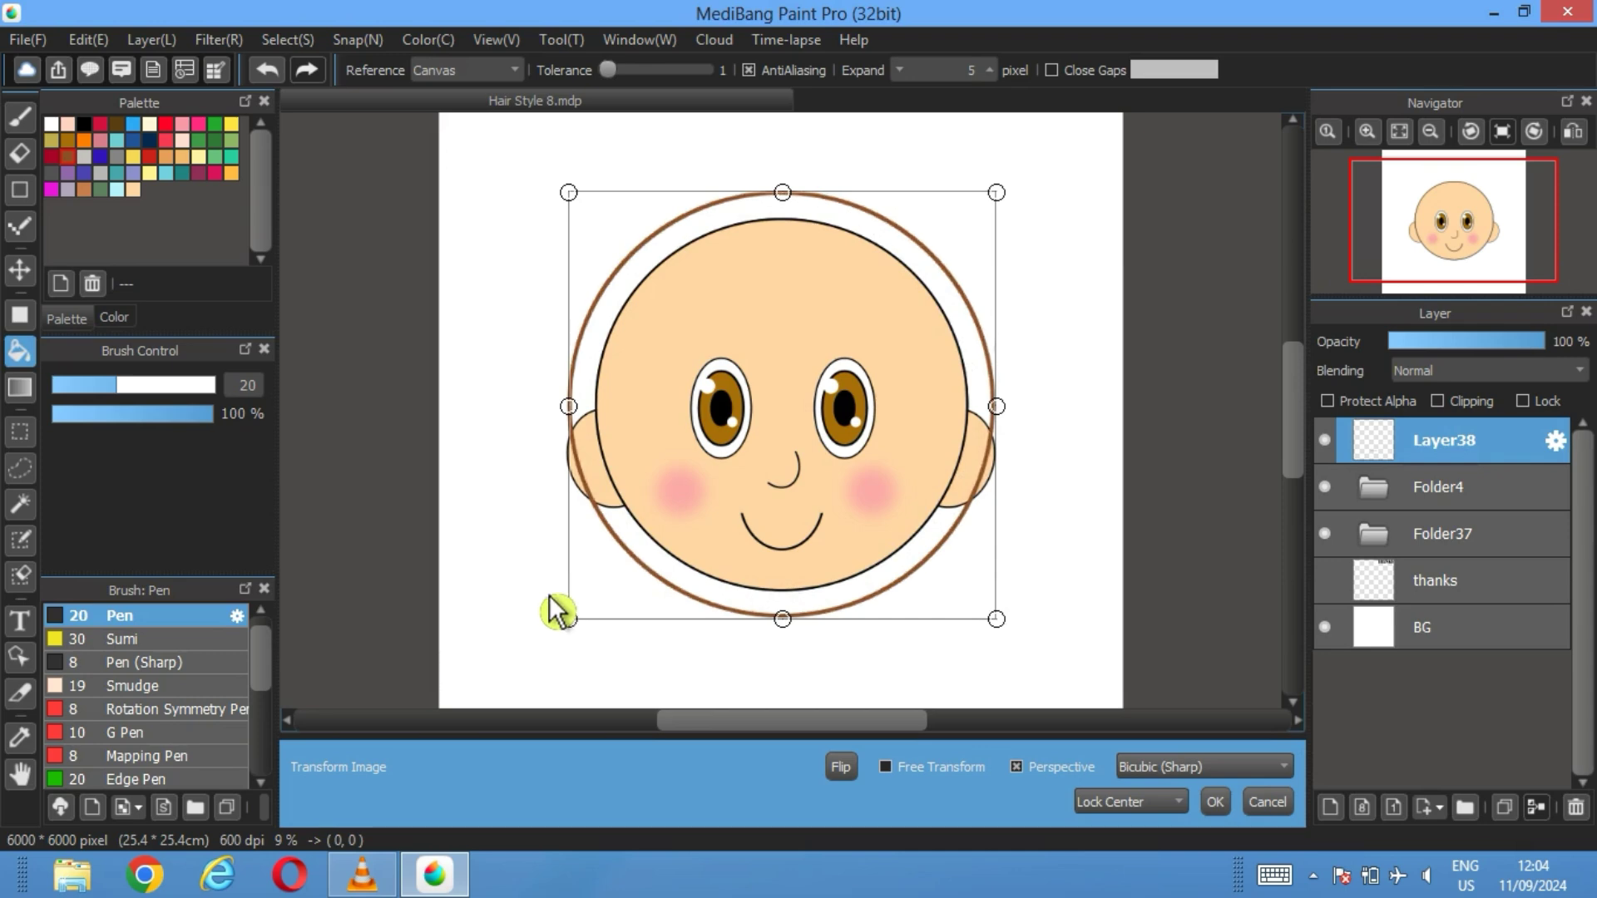
pyautogui.click(1215, 801)
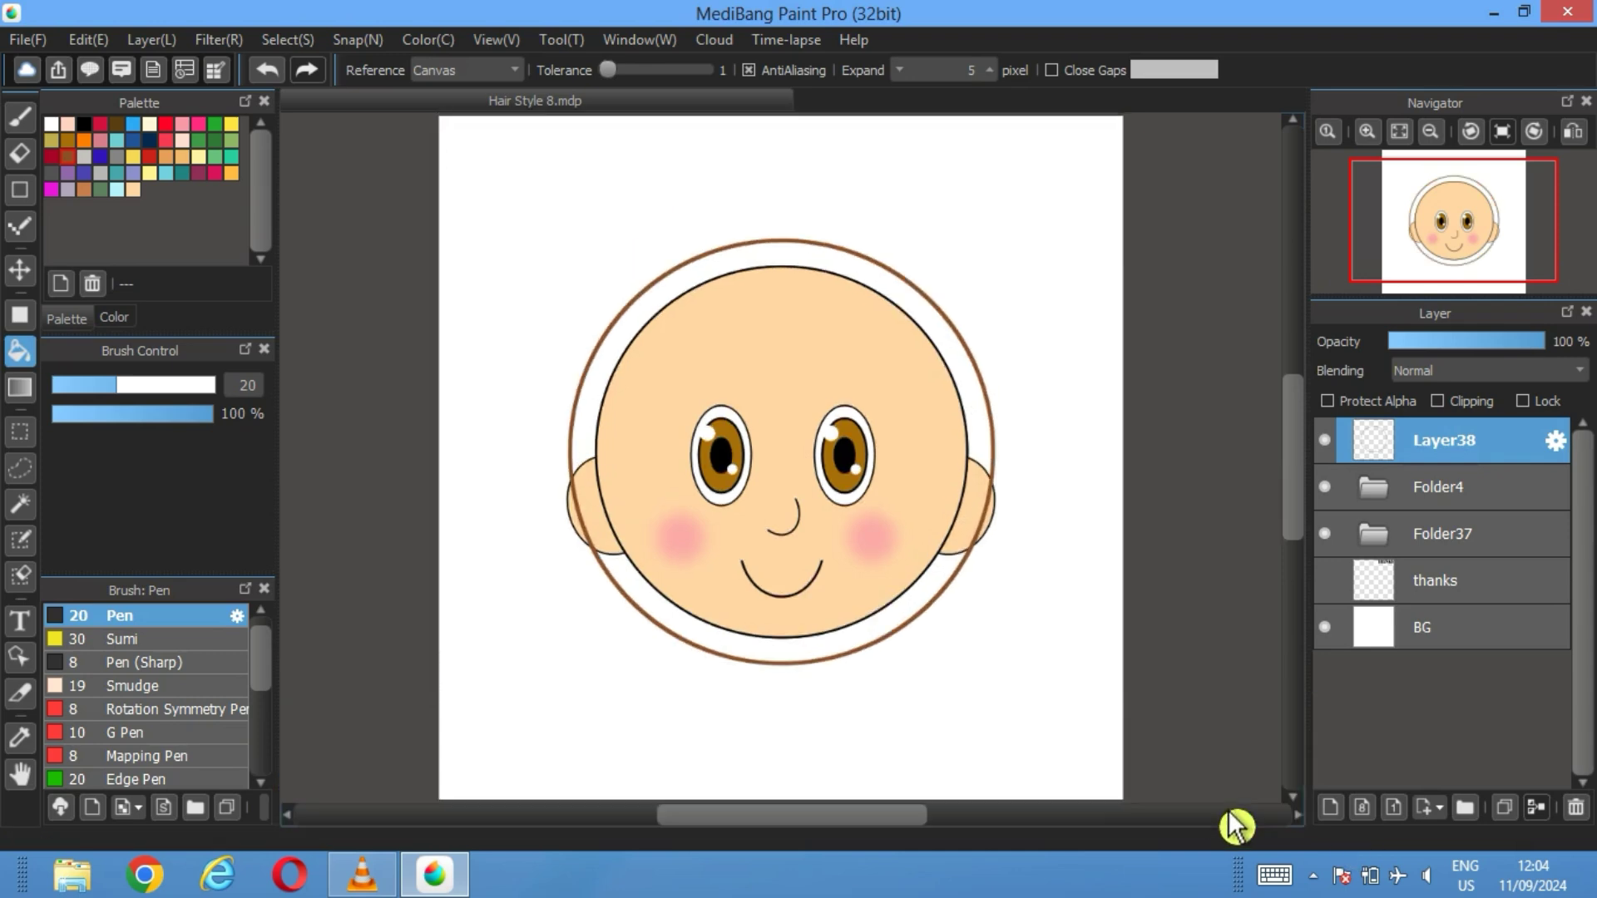
# Cut away the lower half of the brown outline with a rectangular selection at mid-eye height and deselect
pyautogui.click(22, 432)
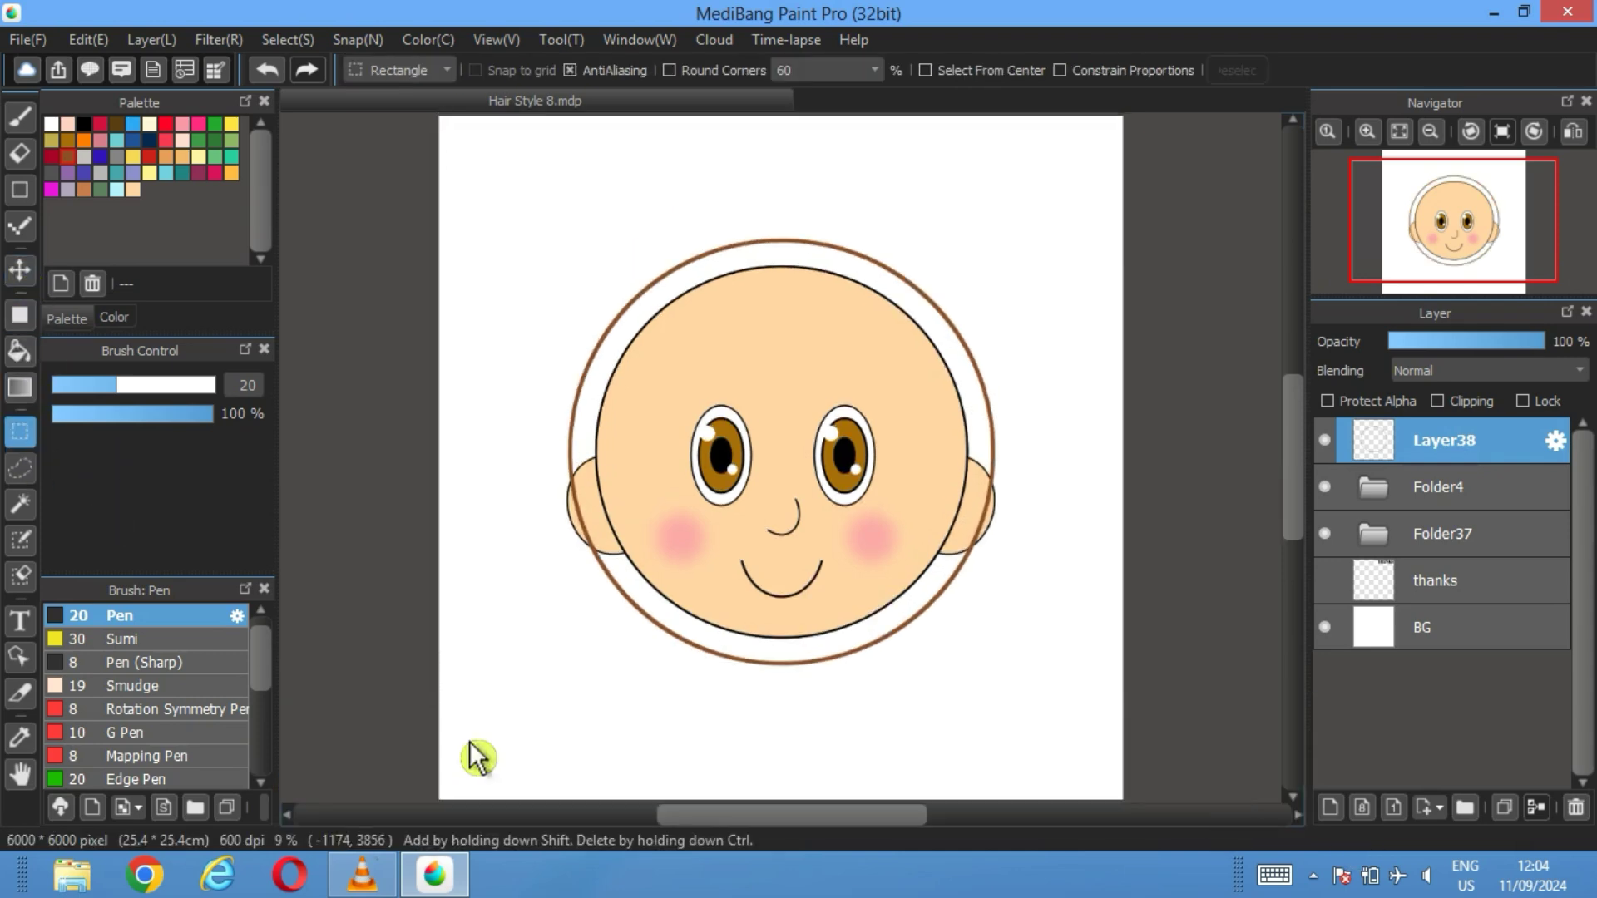
pyautogui.moveTo(485, 742); pyautogui.dragTo(1112, 460)
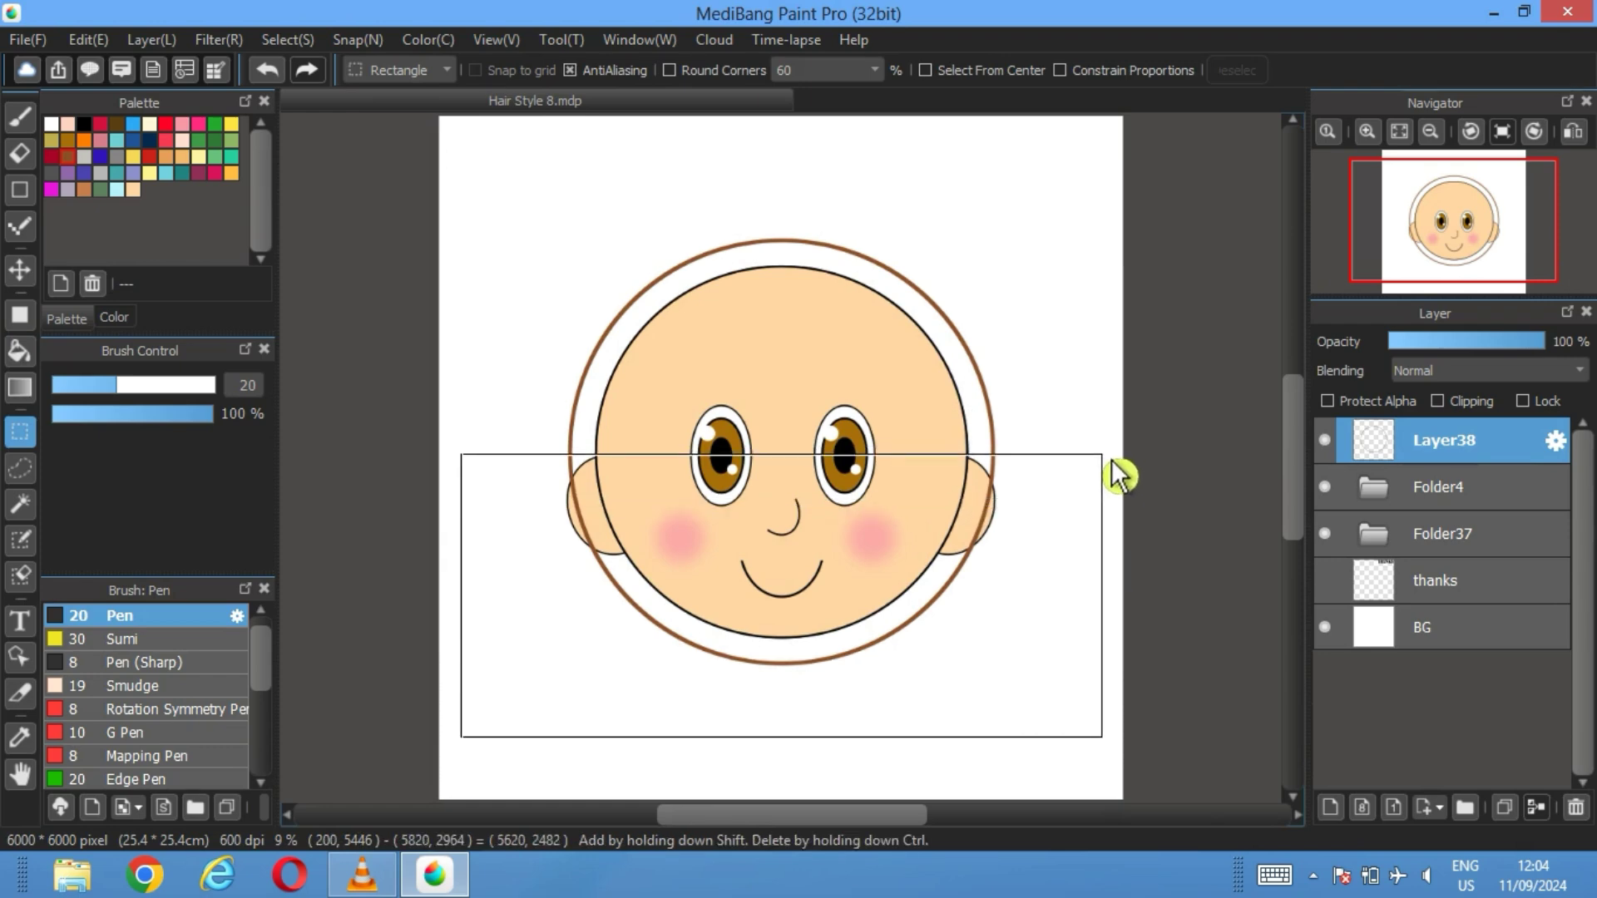
pyautogui.moveTo(1113, 461); pyautogui.dragTo(1110, 458)
pyautogui.click(97, 43)
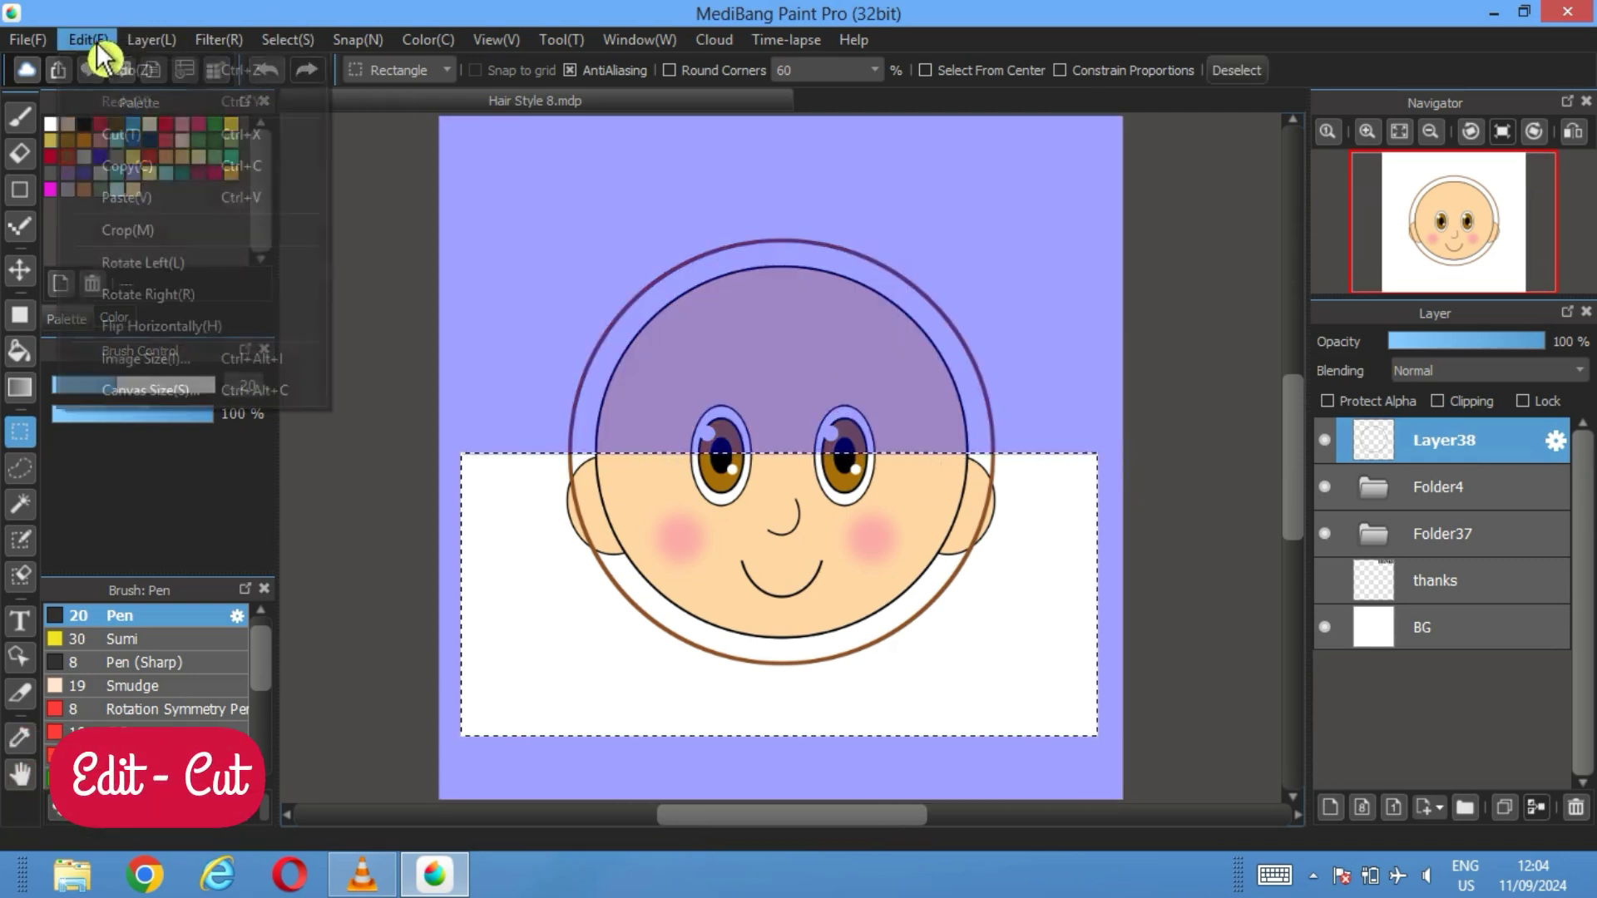
pyautogui.click(123, 136)
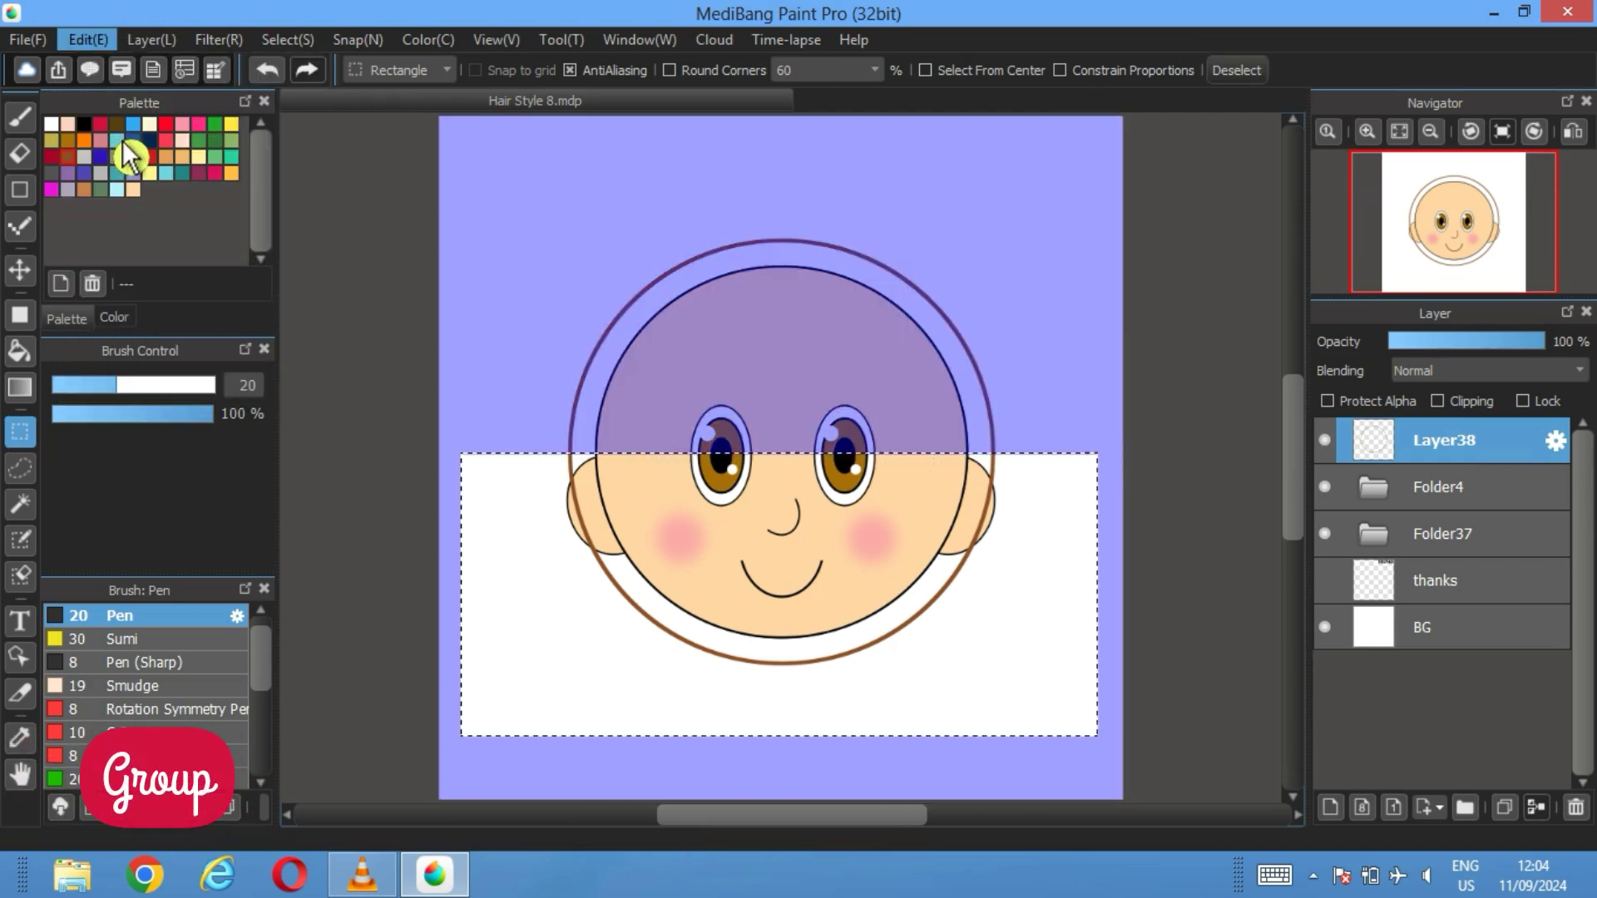
pyautogui.click(1235, 70)
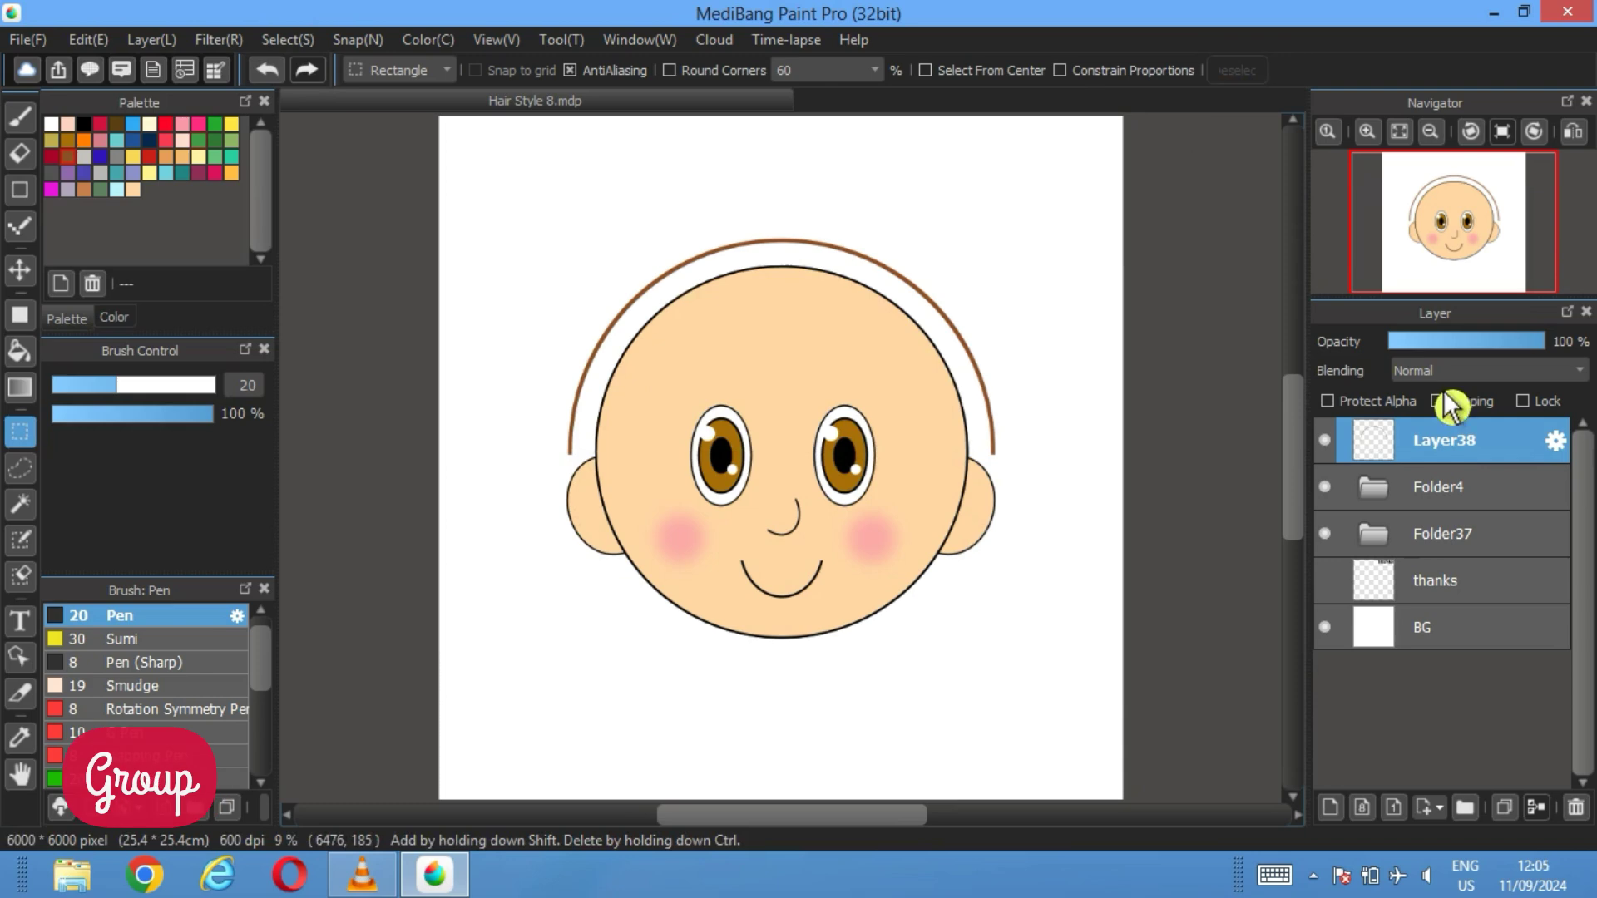
# Group the brown arc layer in a new folder and add a new empty layer above it
pyautogui.click(1465, 807)
pyautogui.moveTo(1451, 503); pyautogui.dragTo(1458, 456)
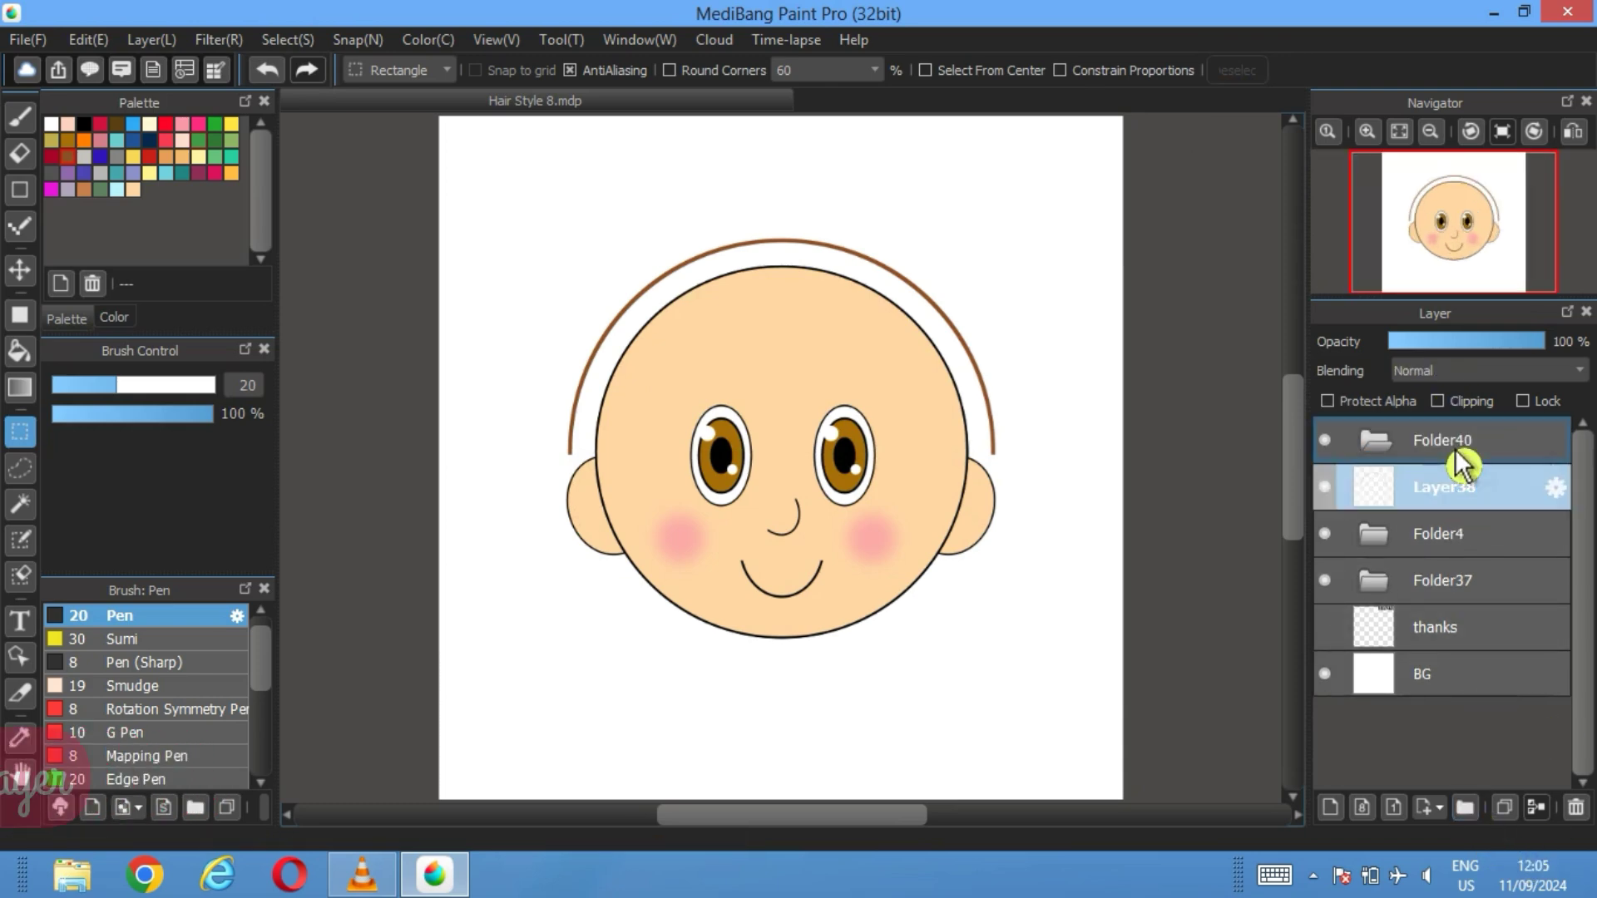
pyautogui.click(1332, 809)
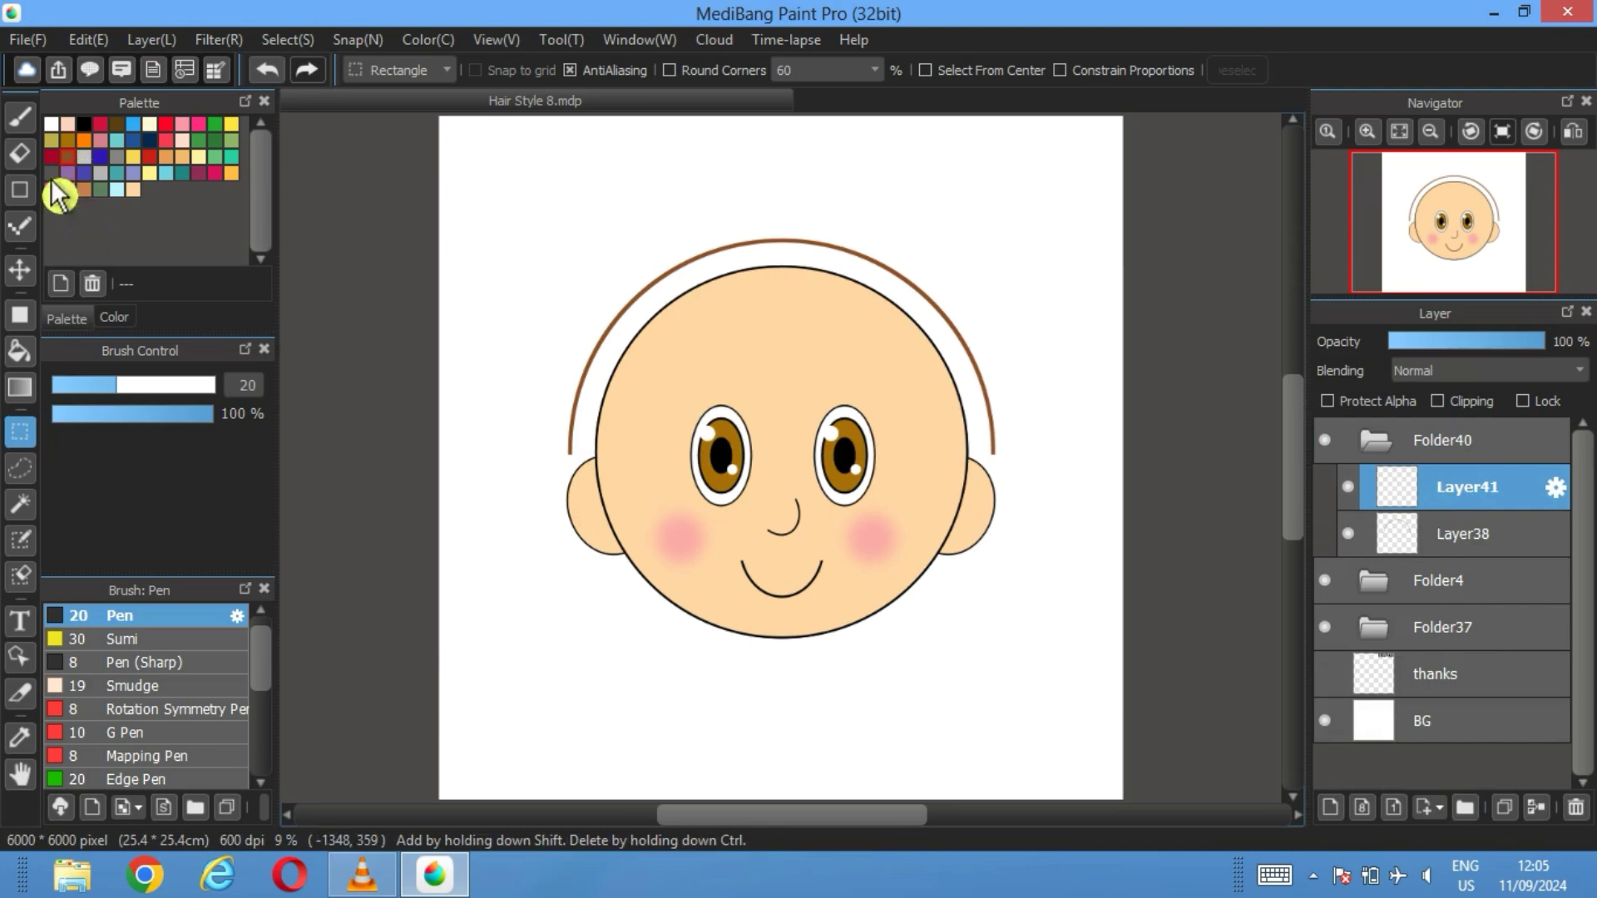
# Draw a wide brown ellipse over the head's upper right side and rotate it clockwise so it slopes across the forehead
pyautogui.click(19, 190)
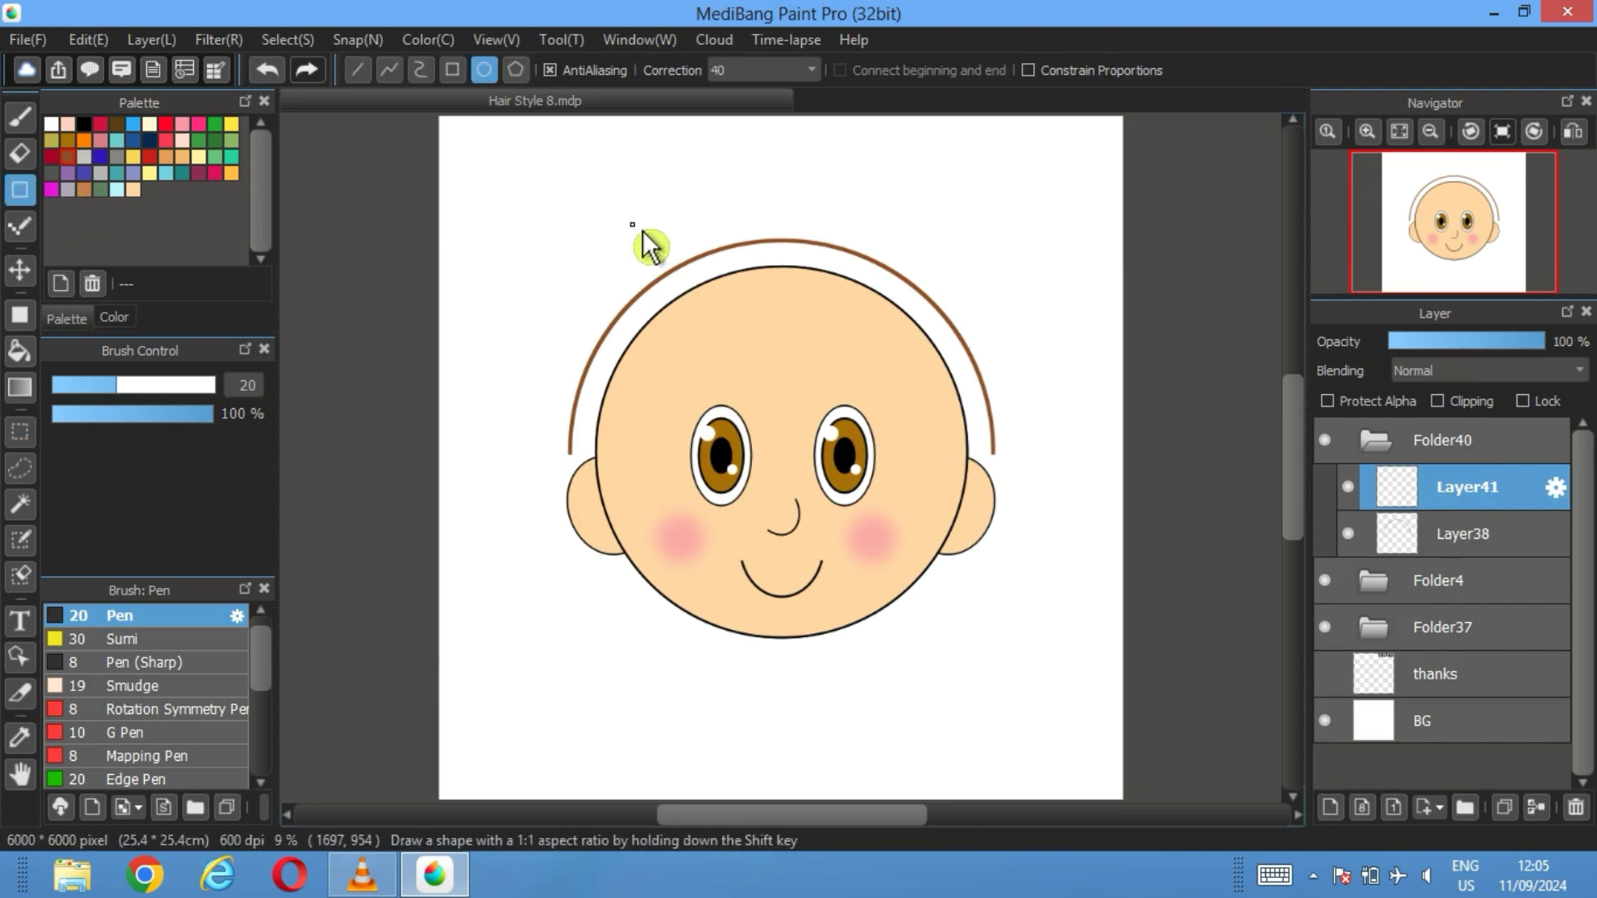
pyautogui.moveTo(648, 197); pyautogui.dragTo(1061, 383)
pyautogui.click(286, 39)
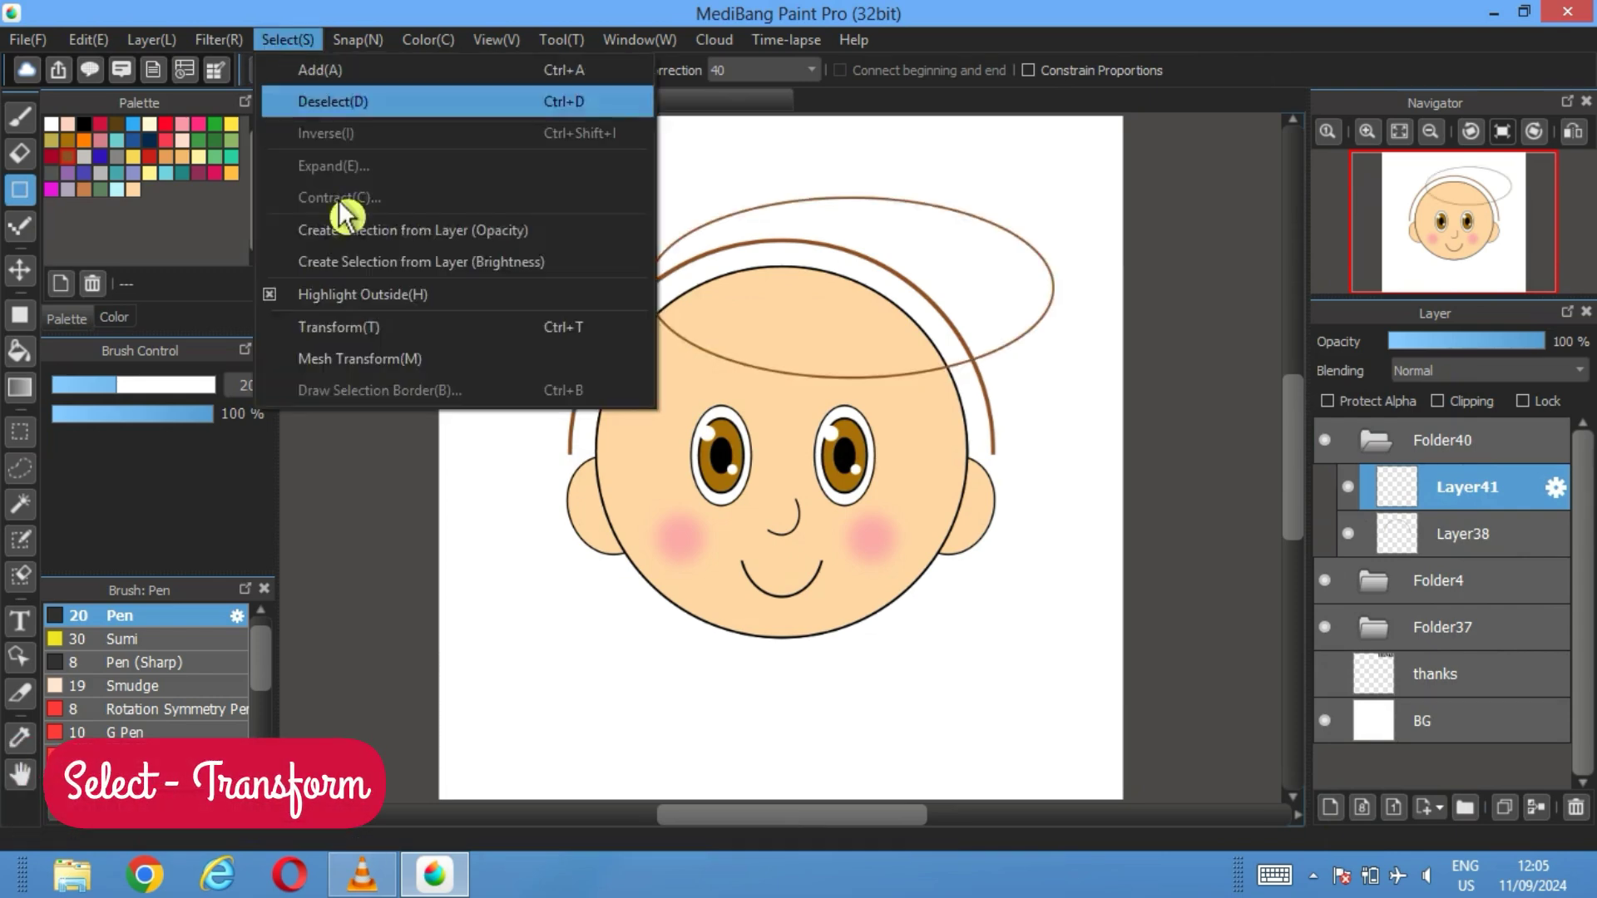
pyautogui.click(341, 326)
pyautogui.moveTo(631, 406); pyautogui.dragTo(940, 386)
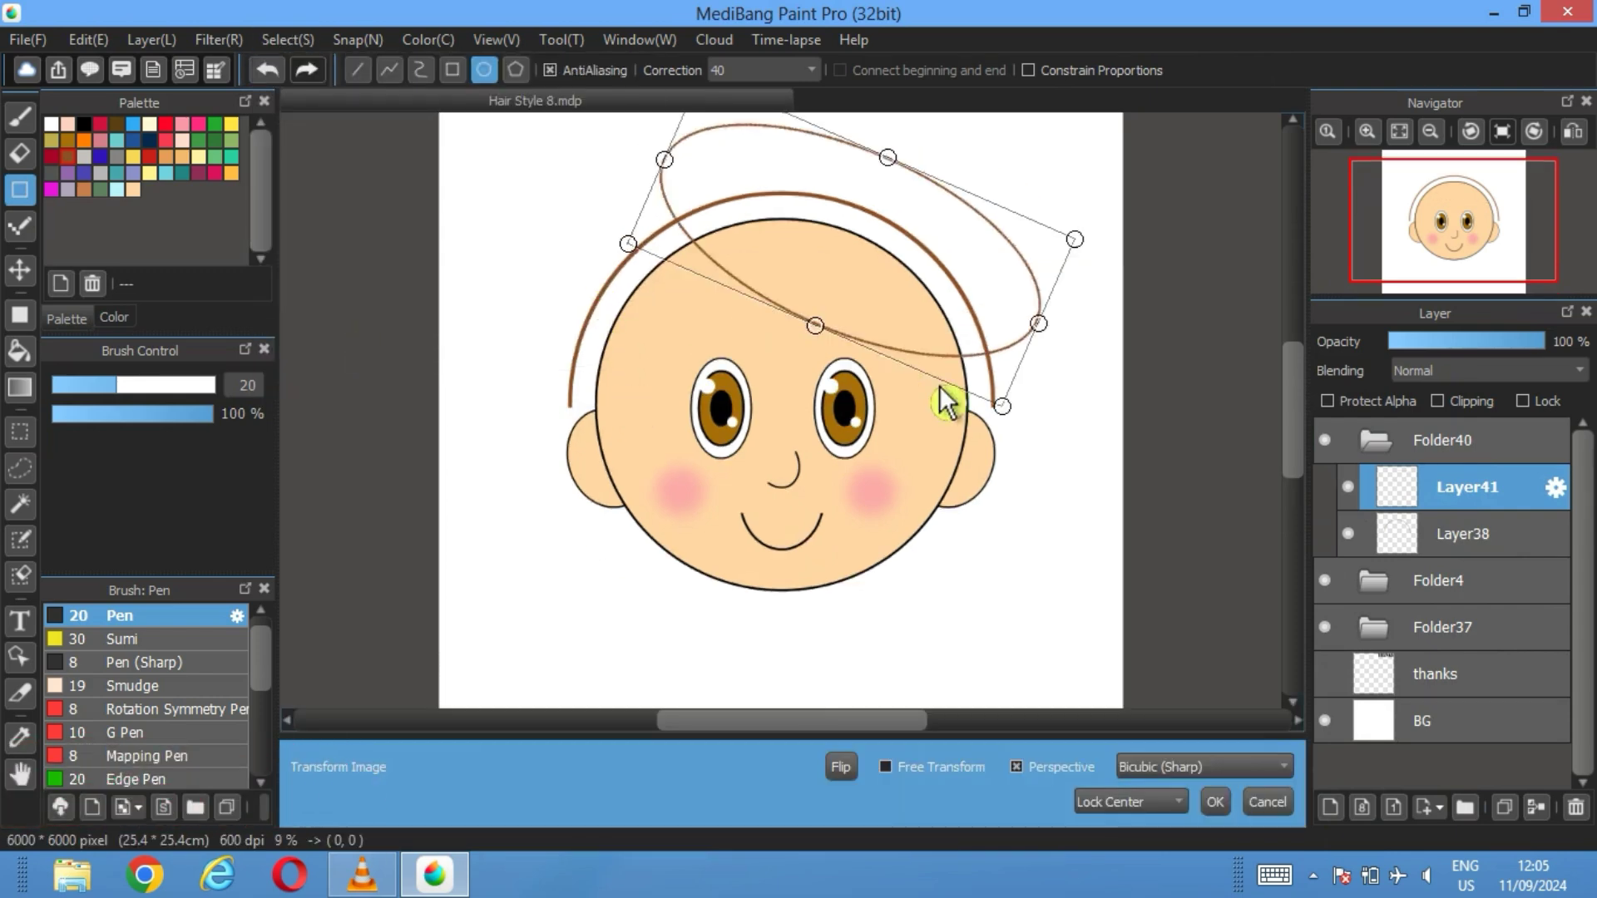
pyautogui.moveTo(691, 437); pyautogui.dragTo(870, 329)
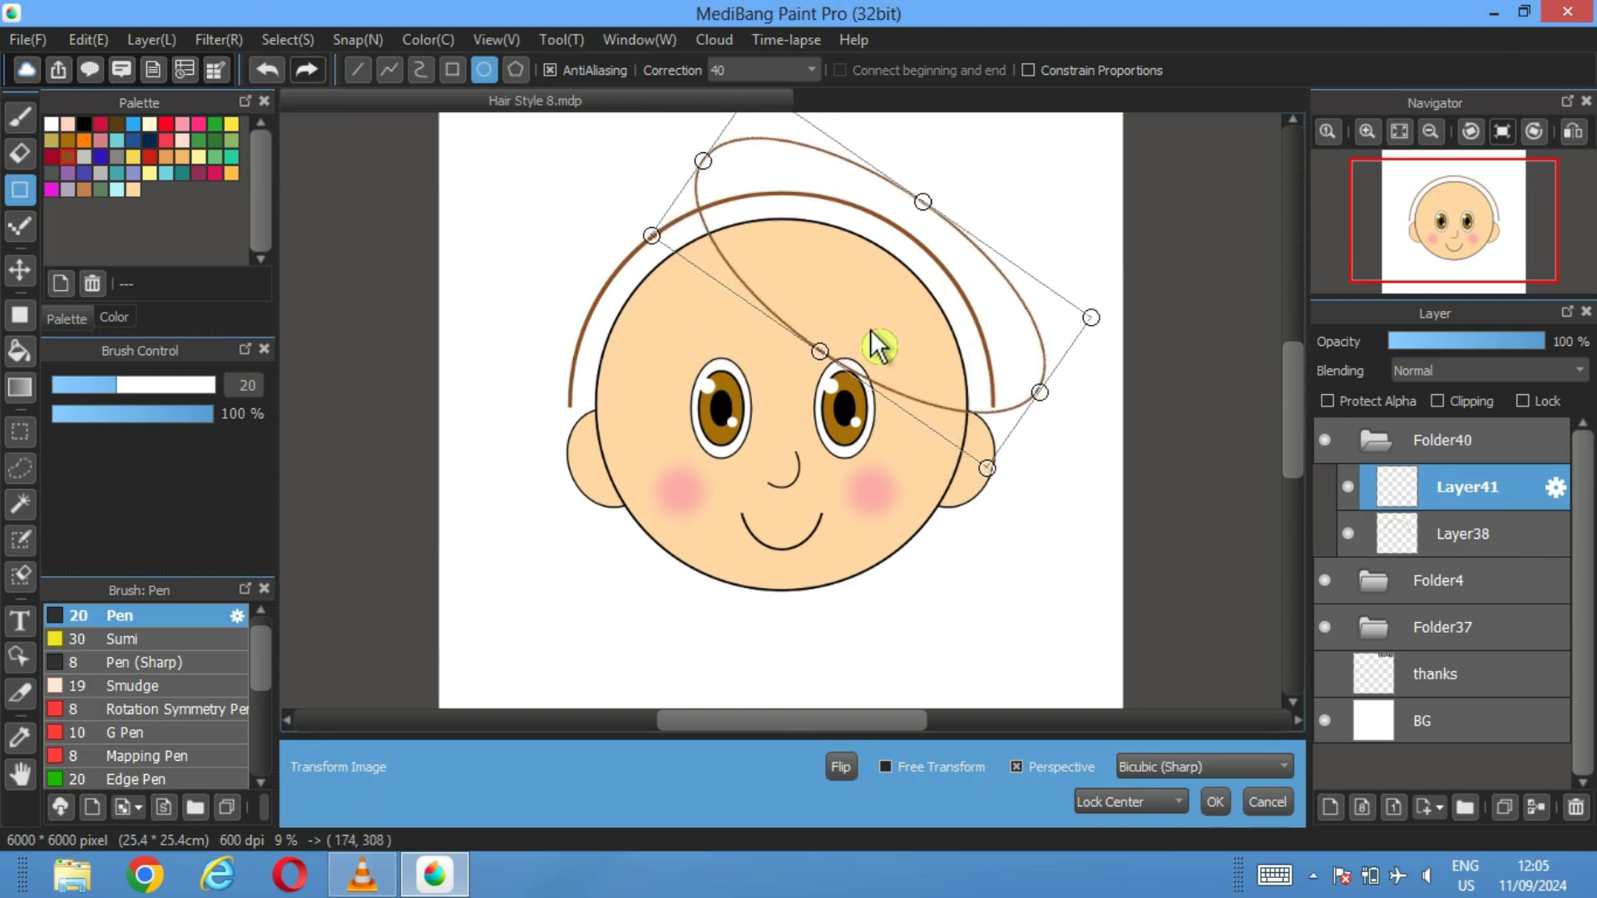
pyautogui.click(1215, 802)
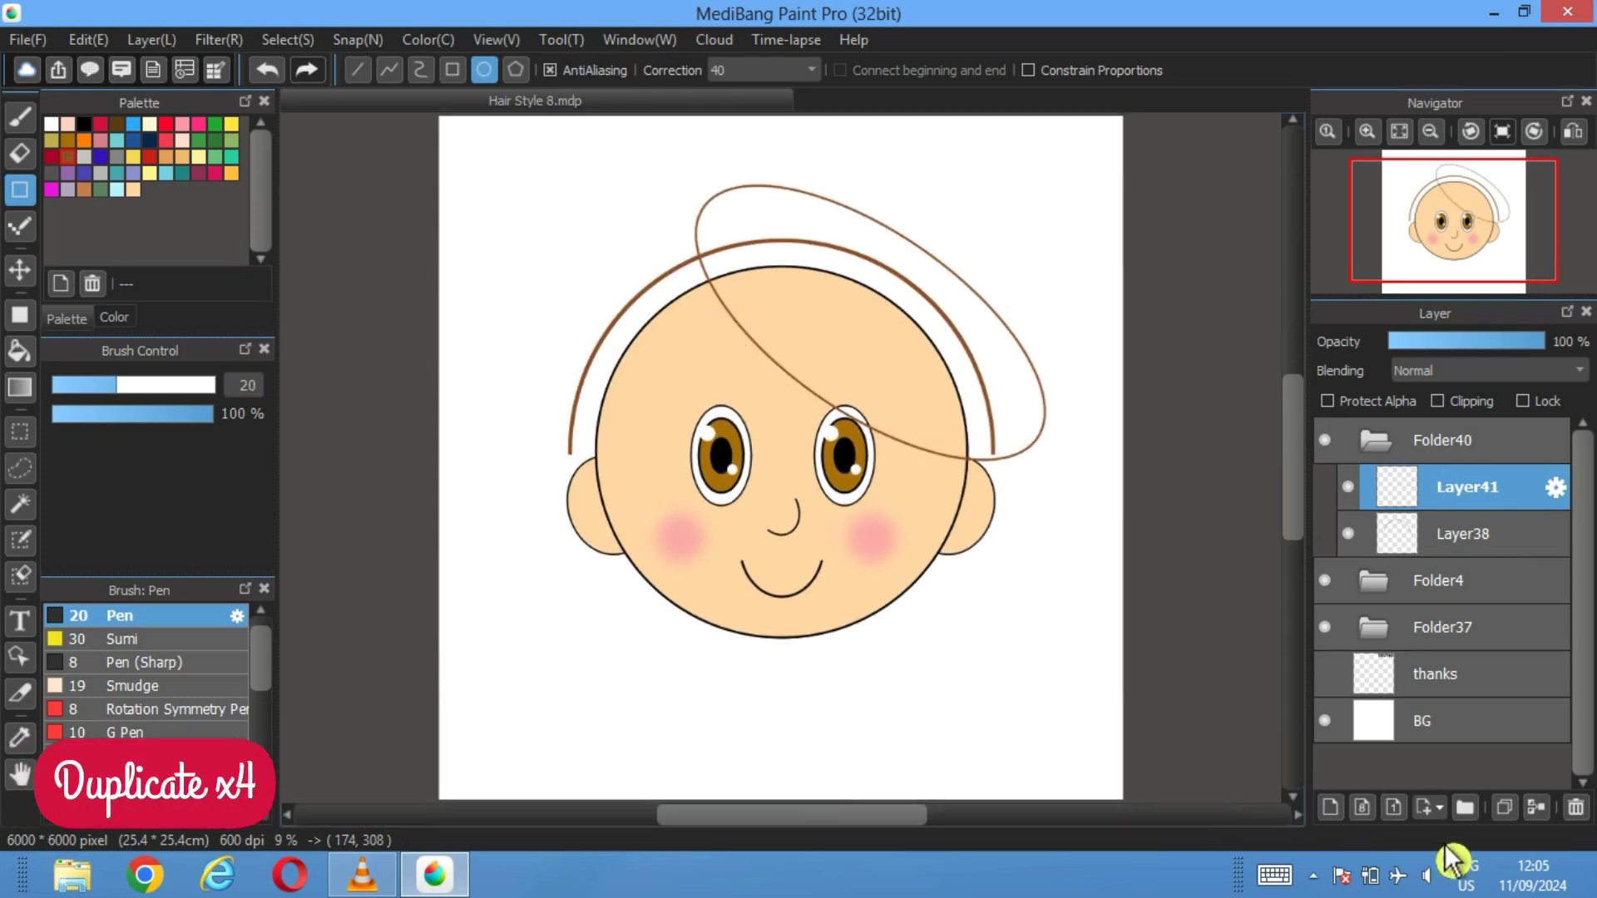
# Duplicate the ellipse layer four times, shifting each copy slightly further up and to the right
pyautogui.click(1506, 806)
pyautogui.click(20, 270)
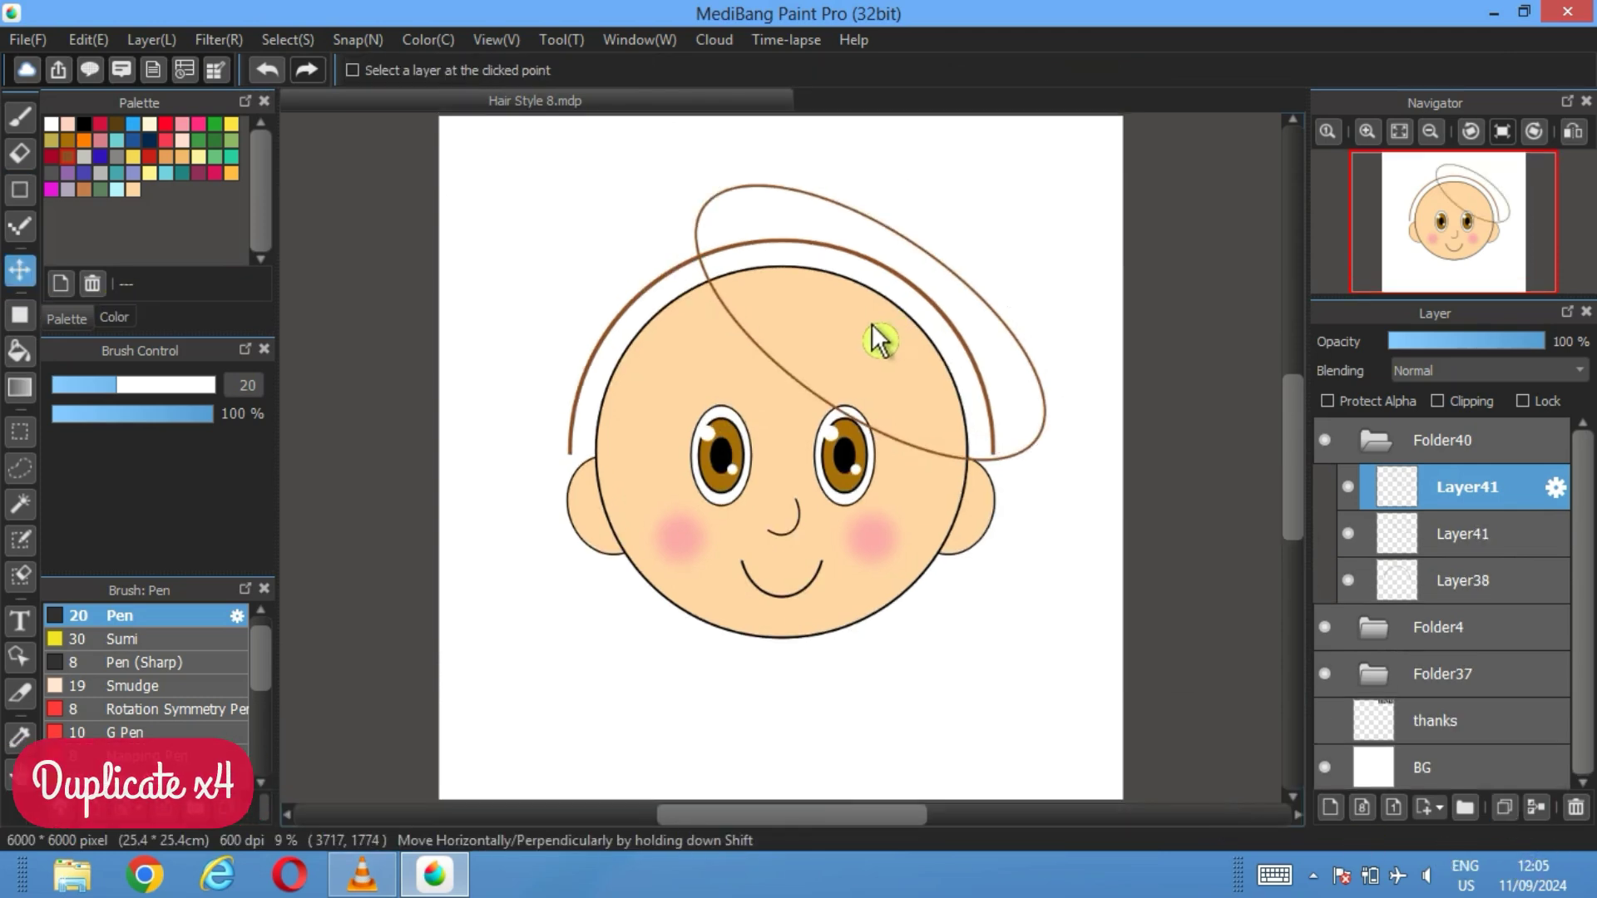
pyautogui.moveTo(871, 323); pyautogui.dragTo(886, 309)
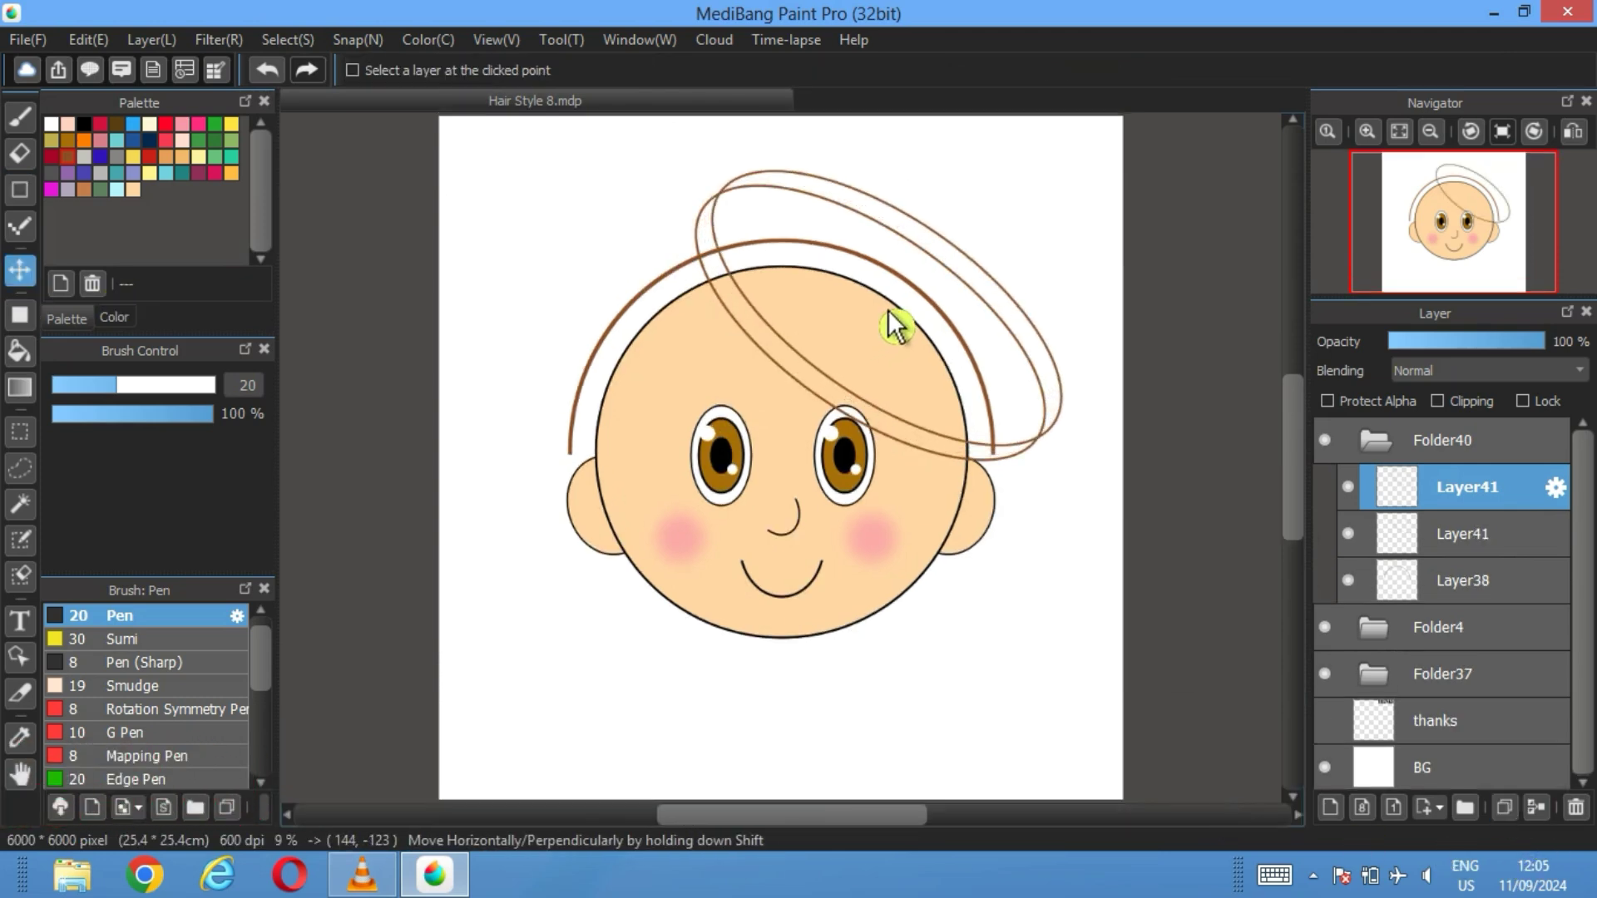
pyautogui.click(1505, 806)
pyautogui.moveTo(811, 366); pyautogui.dragTo(837, 350)
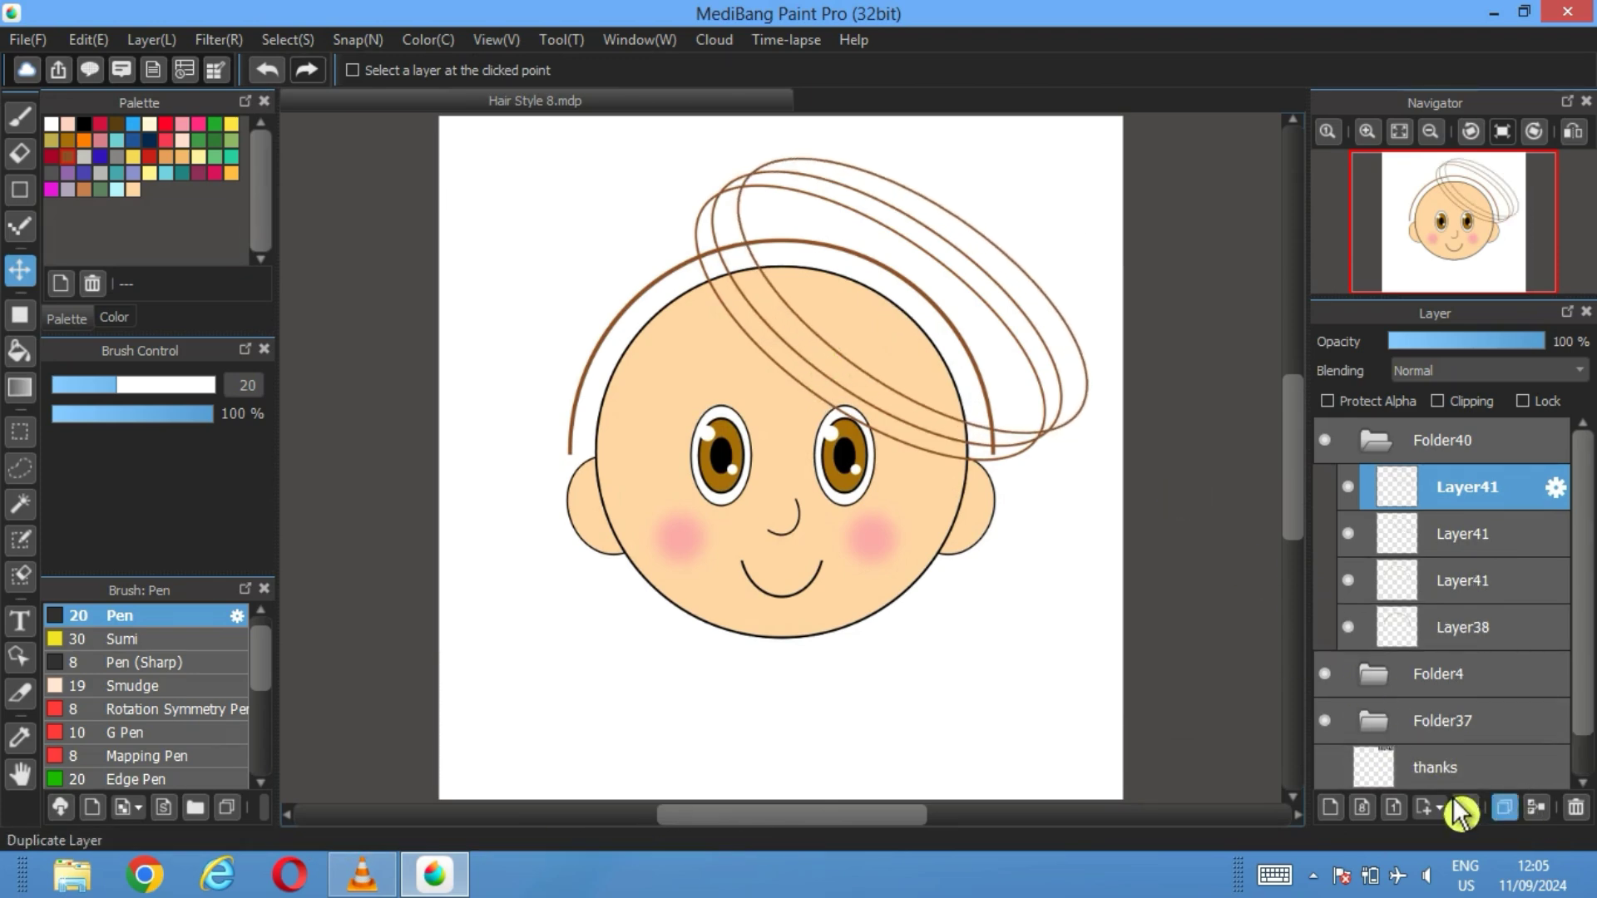
pyautogui.click(1505, 807)
pyautogui.moveTo(848, 360); pyautogui.dragTo(874, 336)
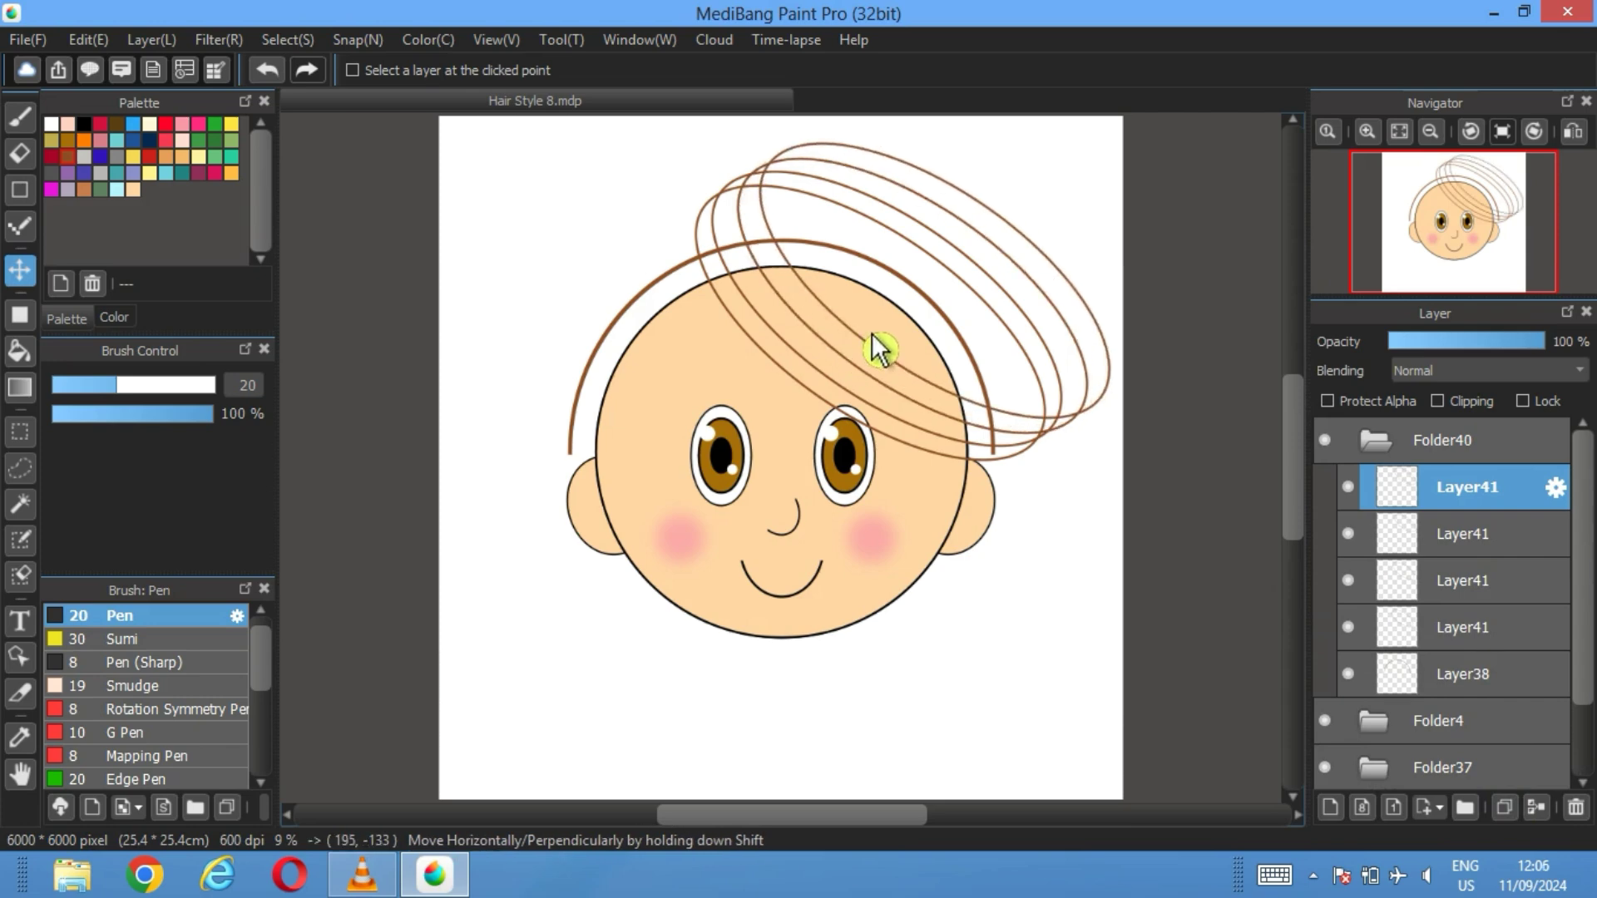
pyautogui.click(1505, 807)
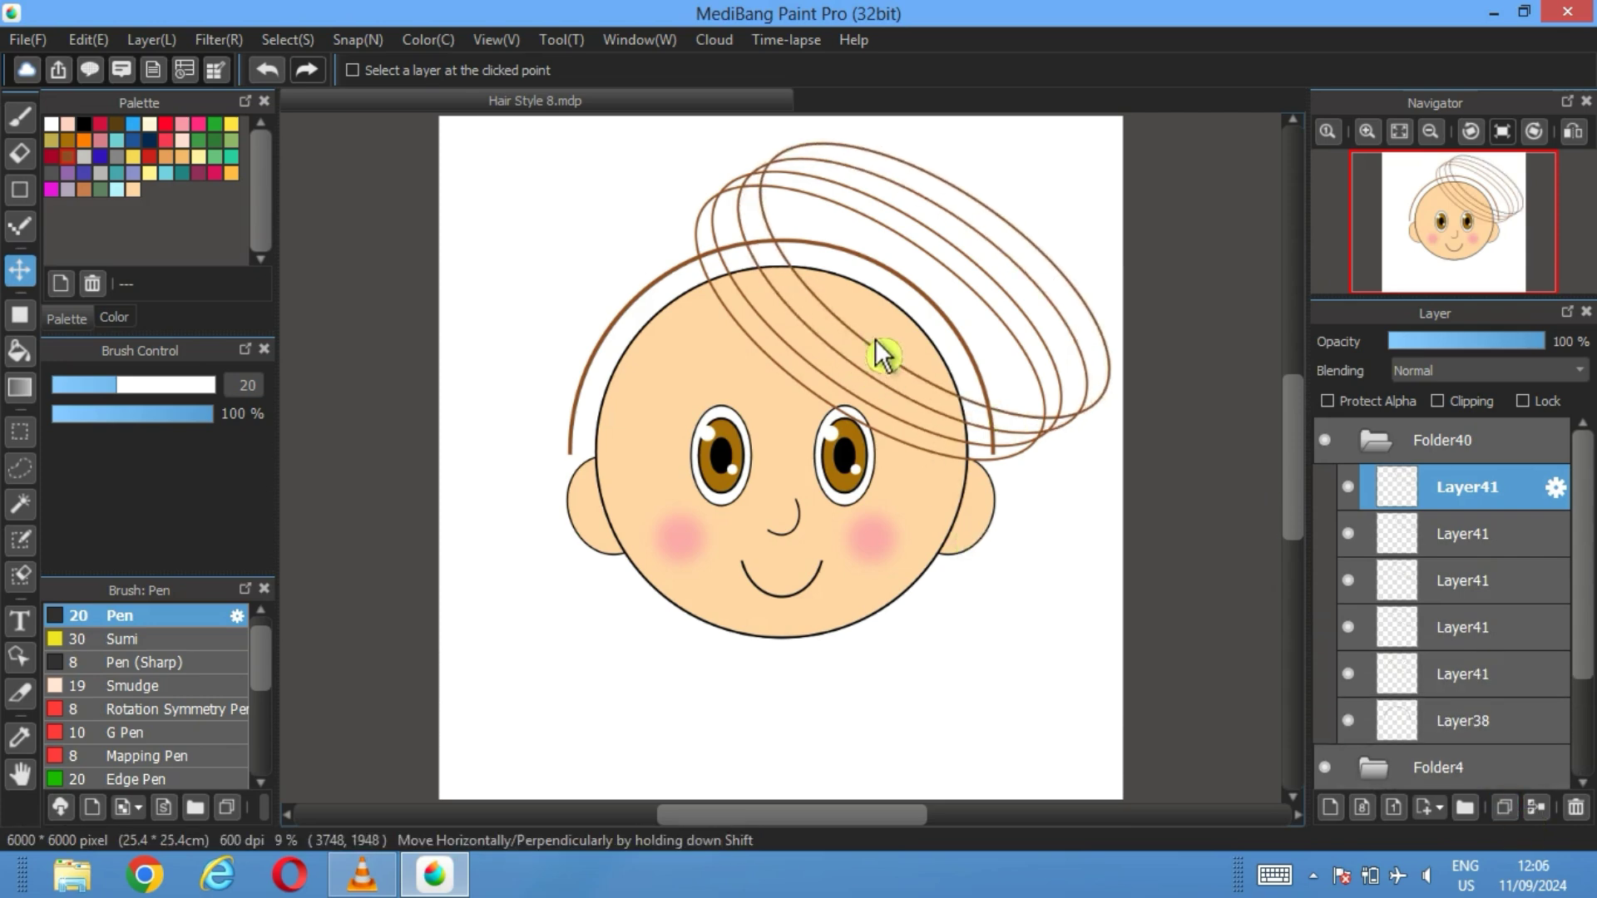
pyautogui.moveTo(876, 340); pyautogui.dragTo(898, 327)
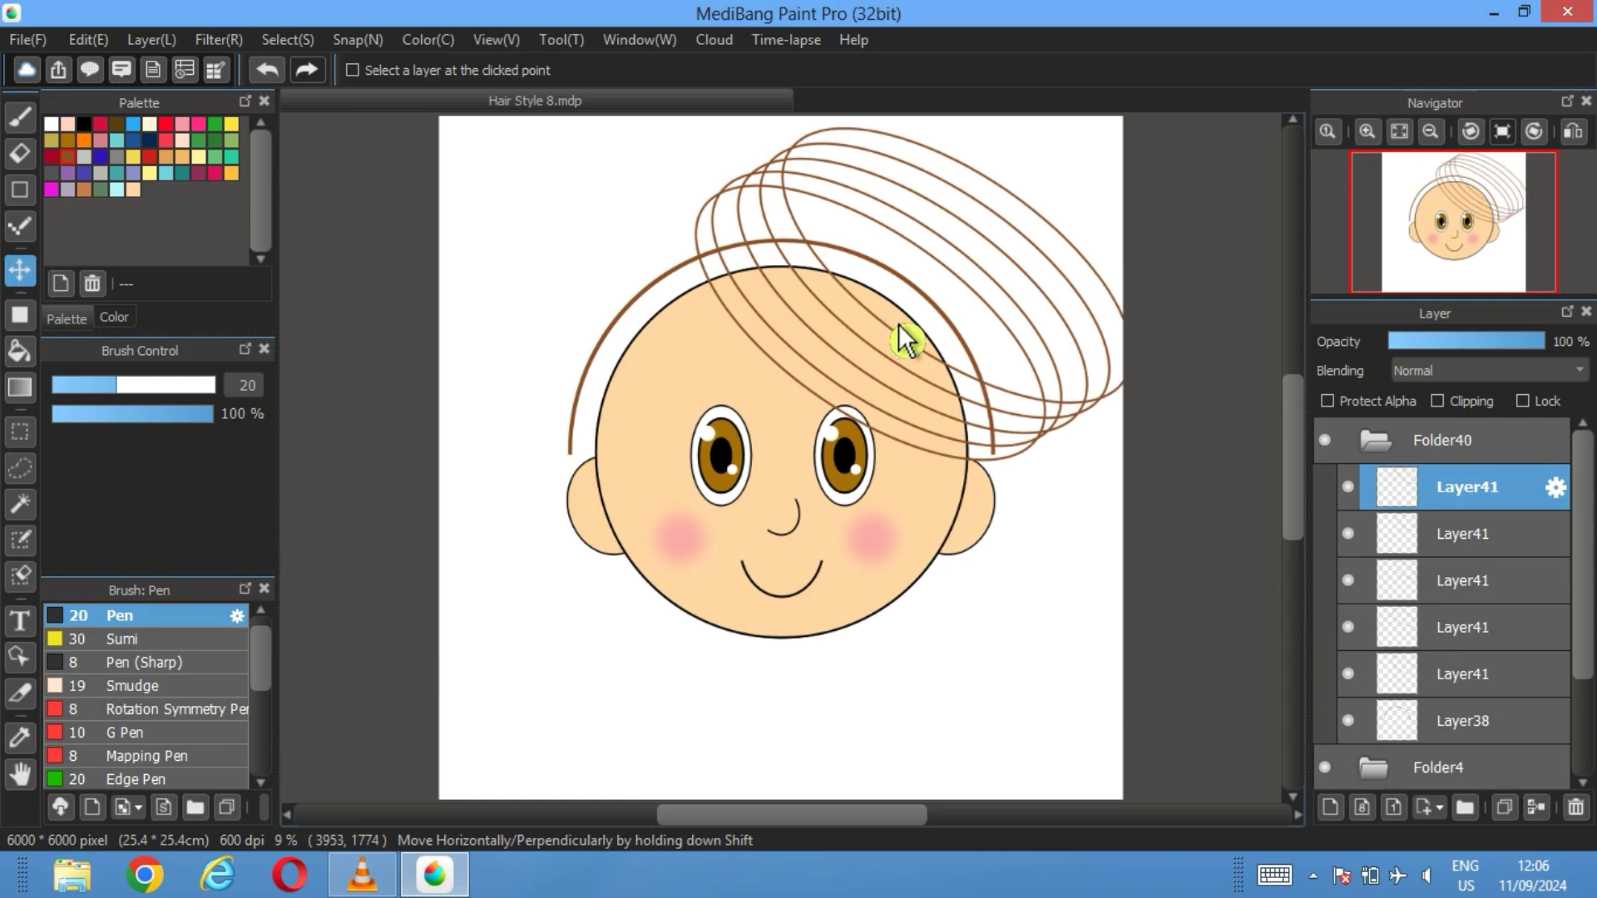
# Add a new layer directly above the brown arc layer and hide all the ellipse layers
pyautogui.click(1397, 736)
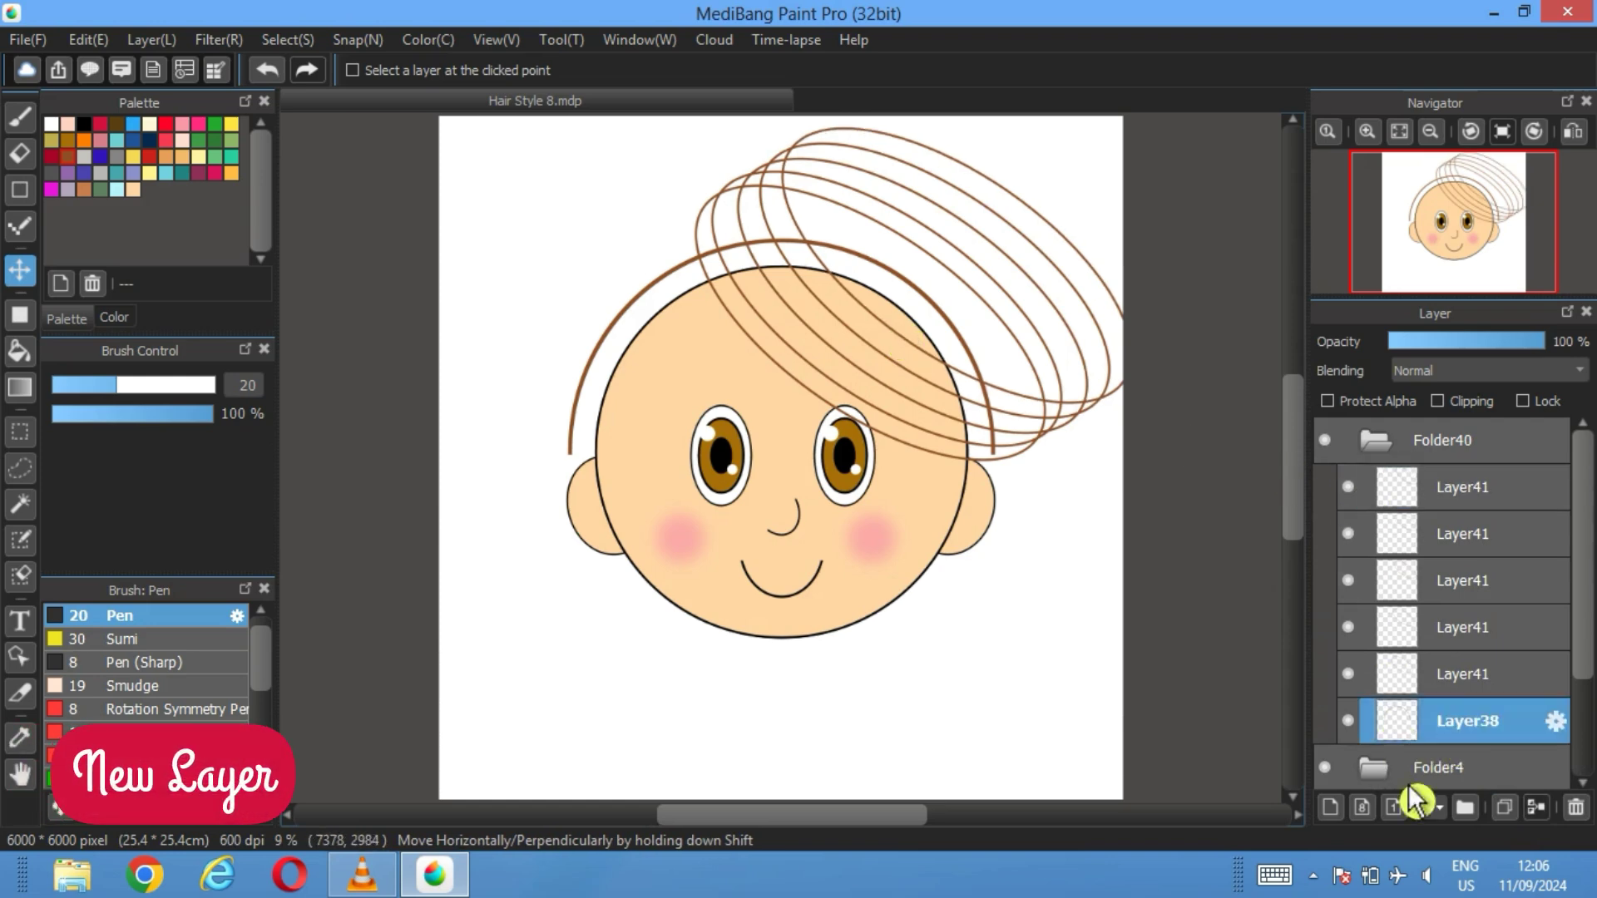
pyautogui.click(1330, 806)
pyautogui.moveTo(1464, 788); pyautogui.dragTo(1472, 720)
pyautogui.moveTo(1350, 675); pyautogui.dragTo(1356, 503)
pyautogui.scroll(-1, 1374, 572)
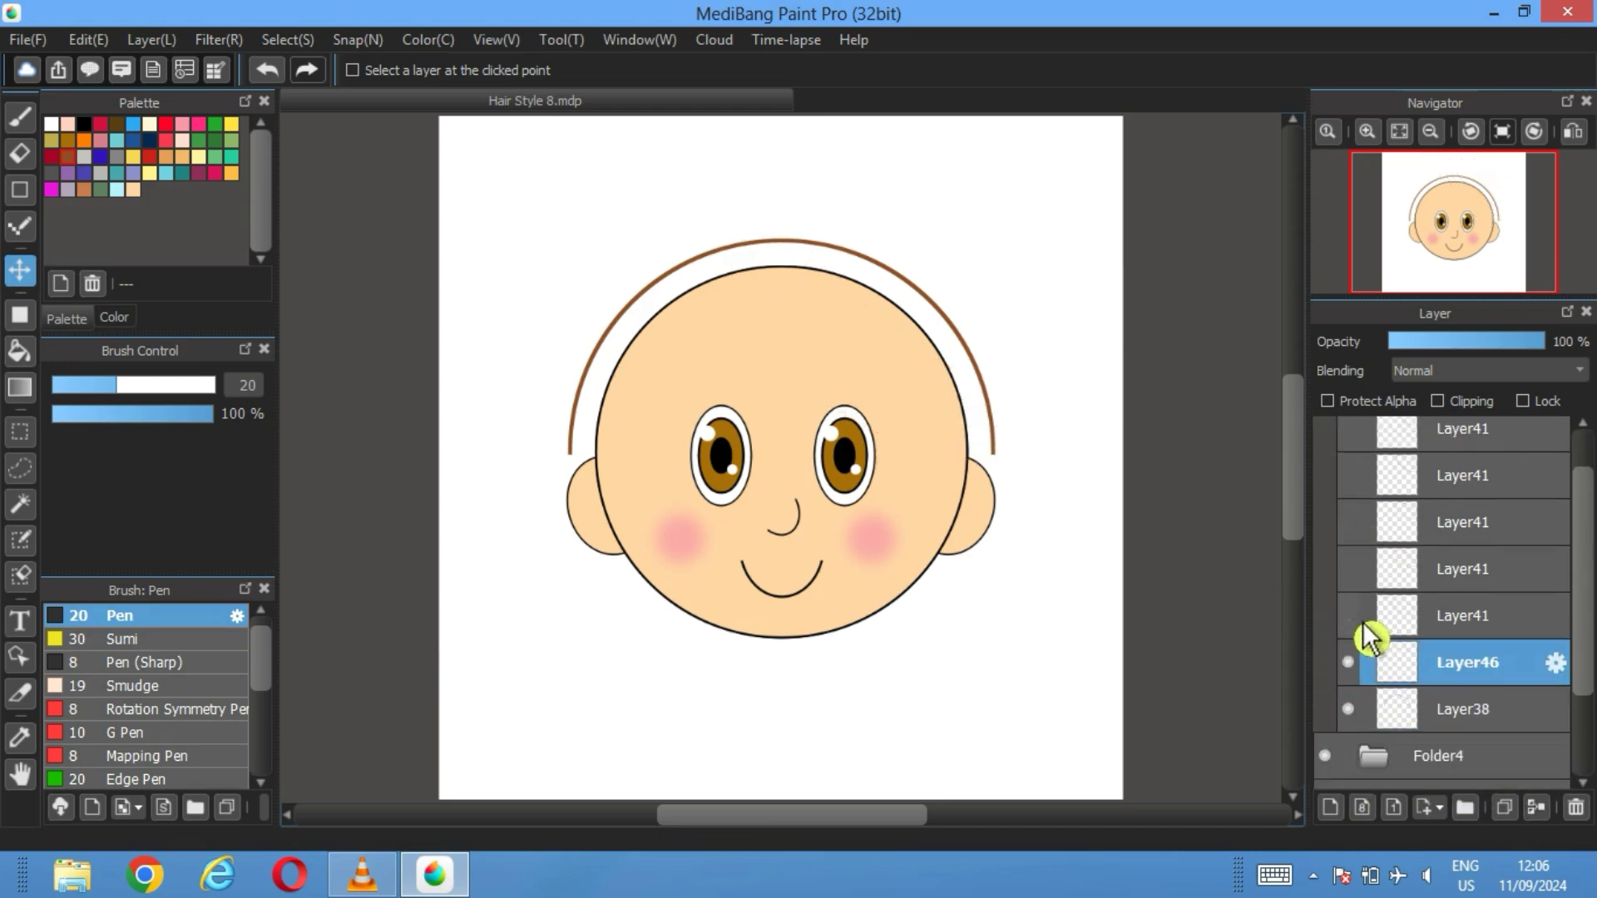
# Leave only the lowest ellipse visible among the brown outlines and move the new layer directly above it
pyautogui.click(1351, 618)
pyautogui.click(1350, 711)
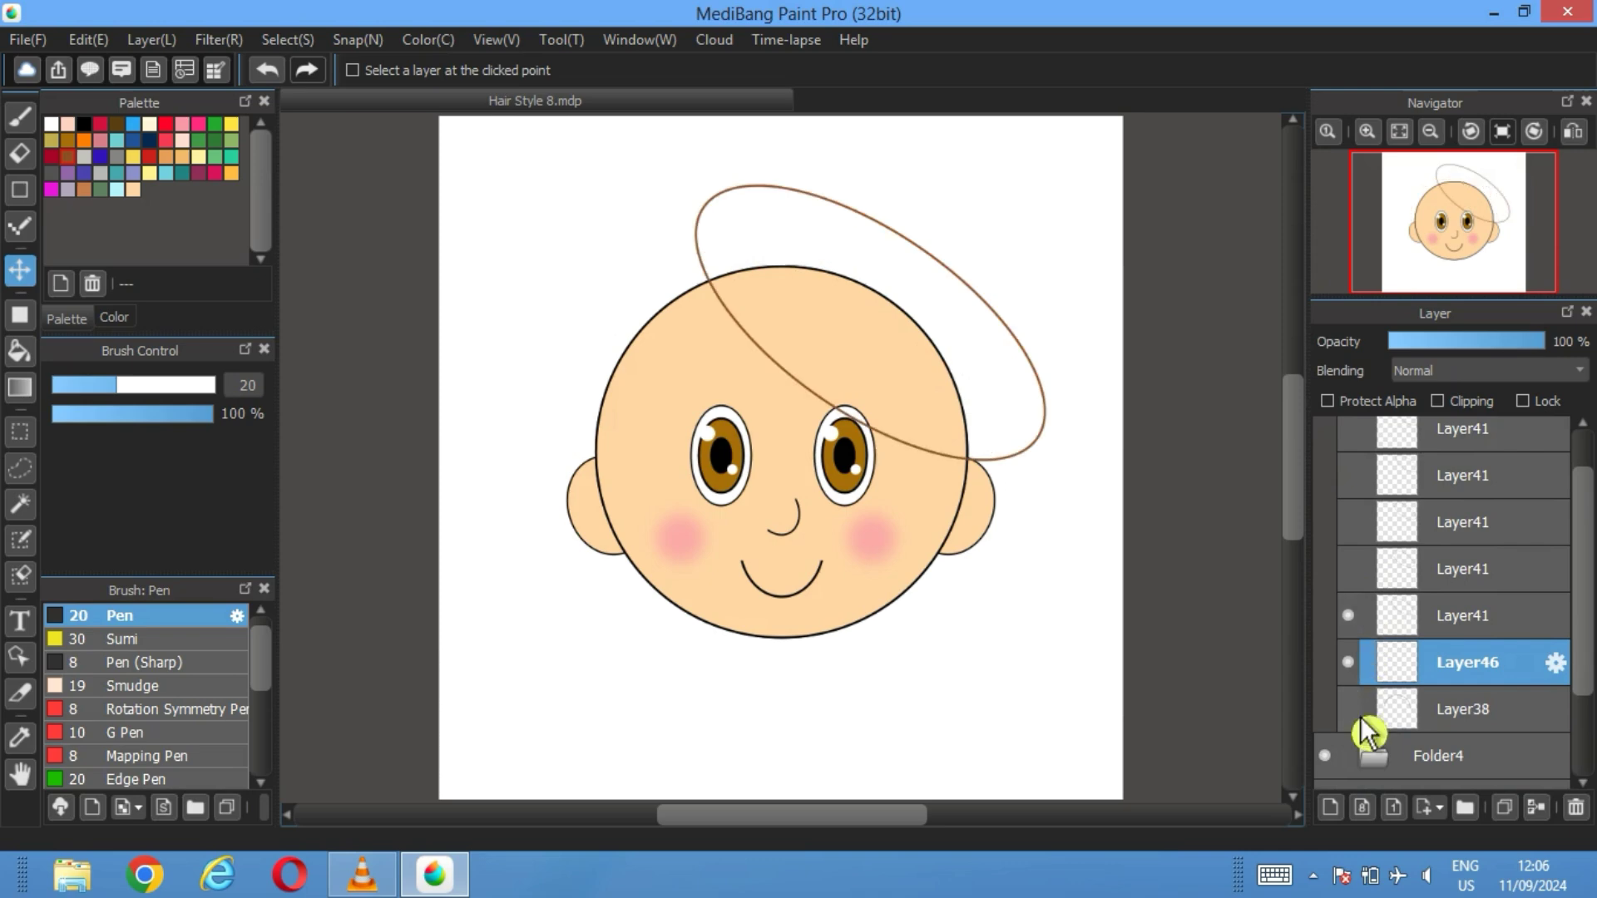
pyautogui.moveTo(1460, 682); pyautogui.dragTo(1446, 611)
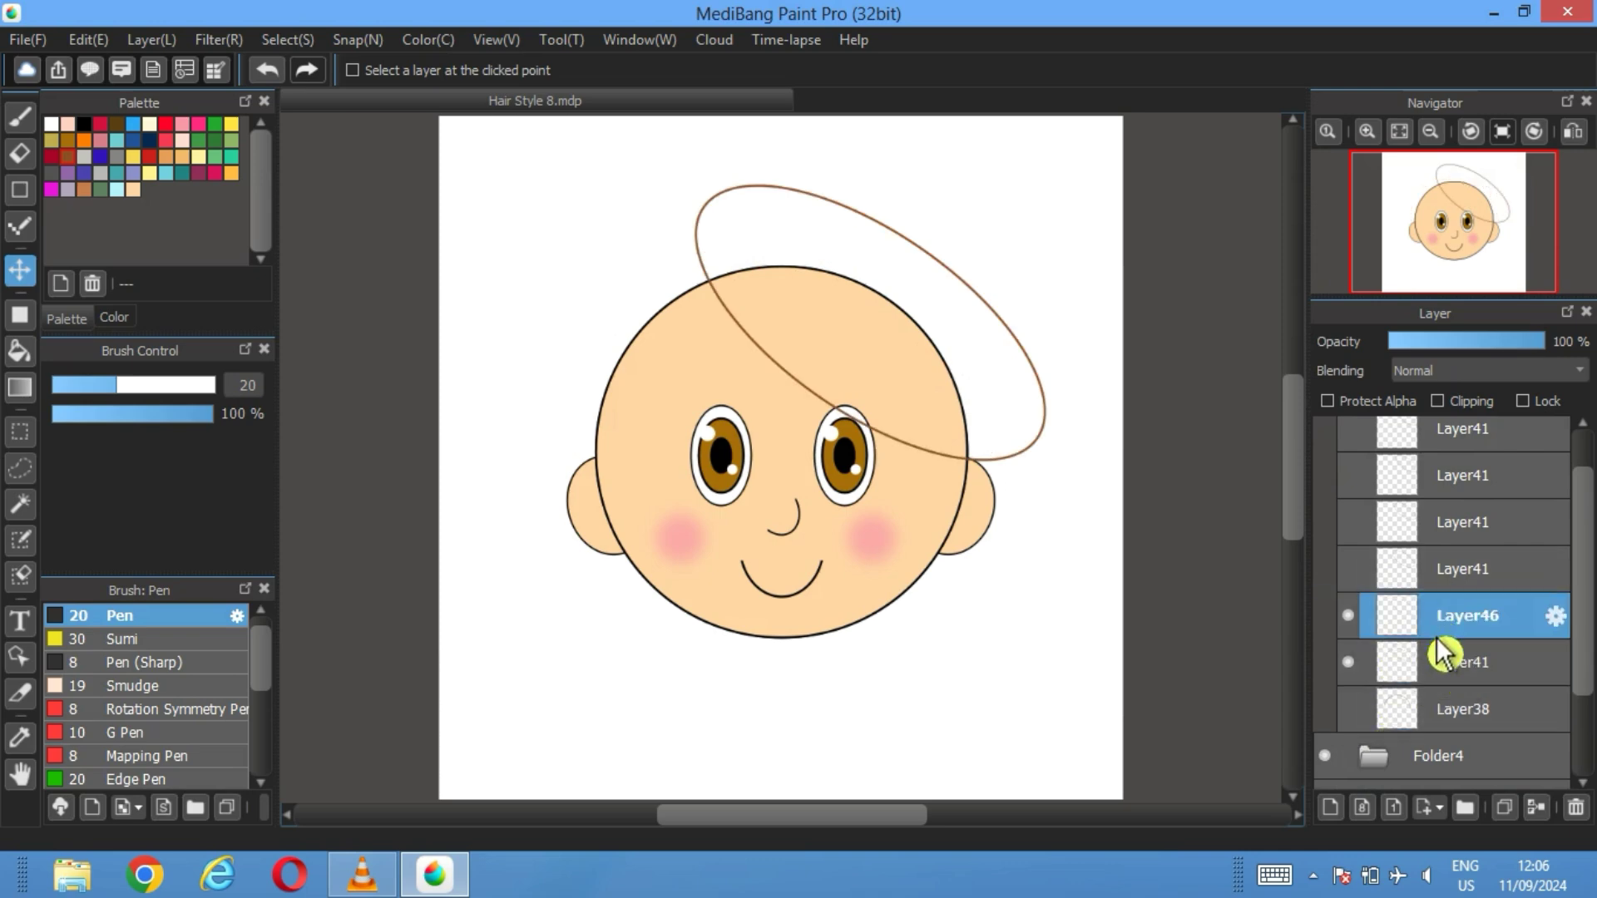
# Hide the face and head folders and fill the visible ellipse with golden brown on the new layer
pyautogui.click(1326, 755)
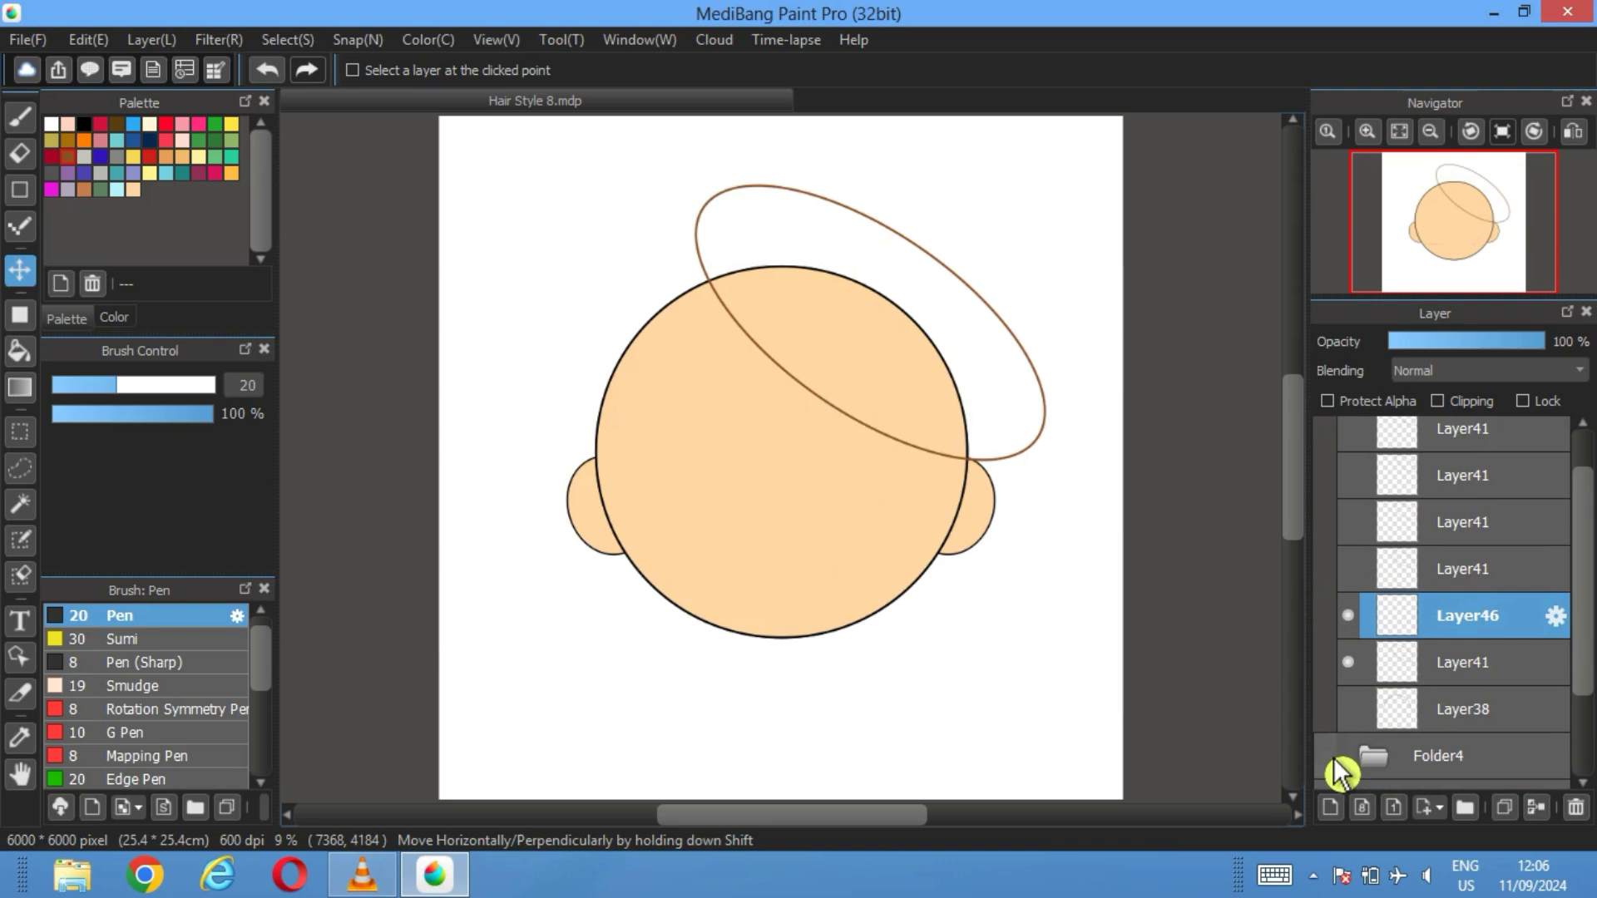
pyautogui.scroll(-3, 1330, 759)
pyautogui.click(1327, 687)
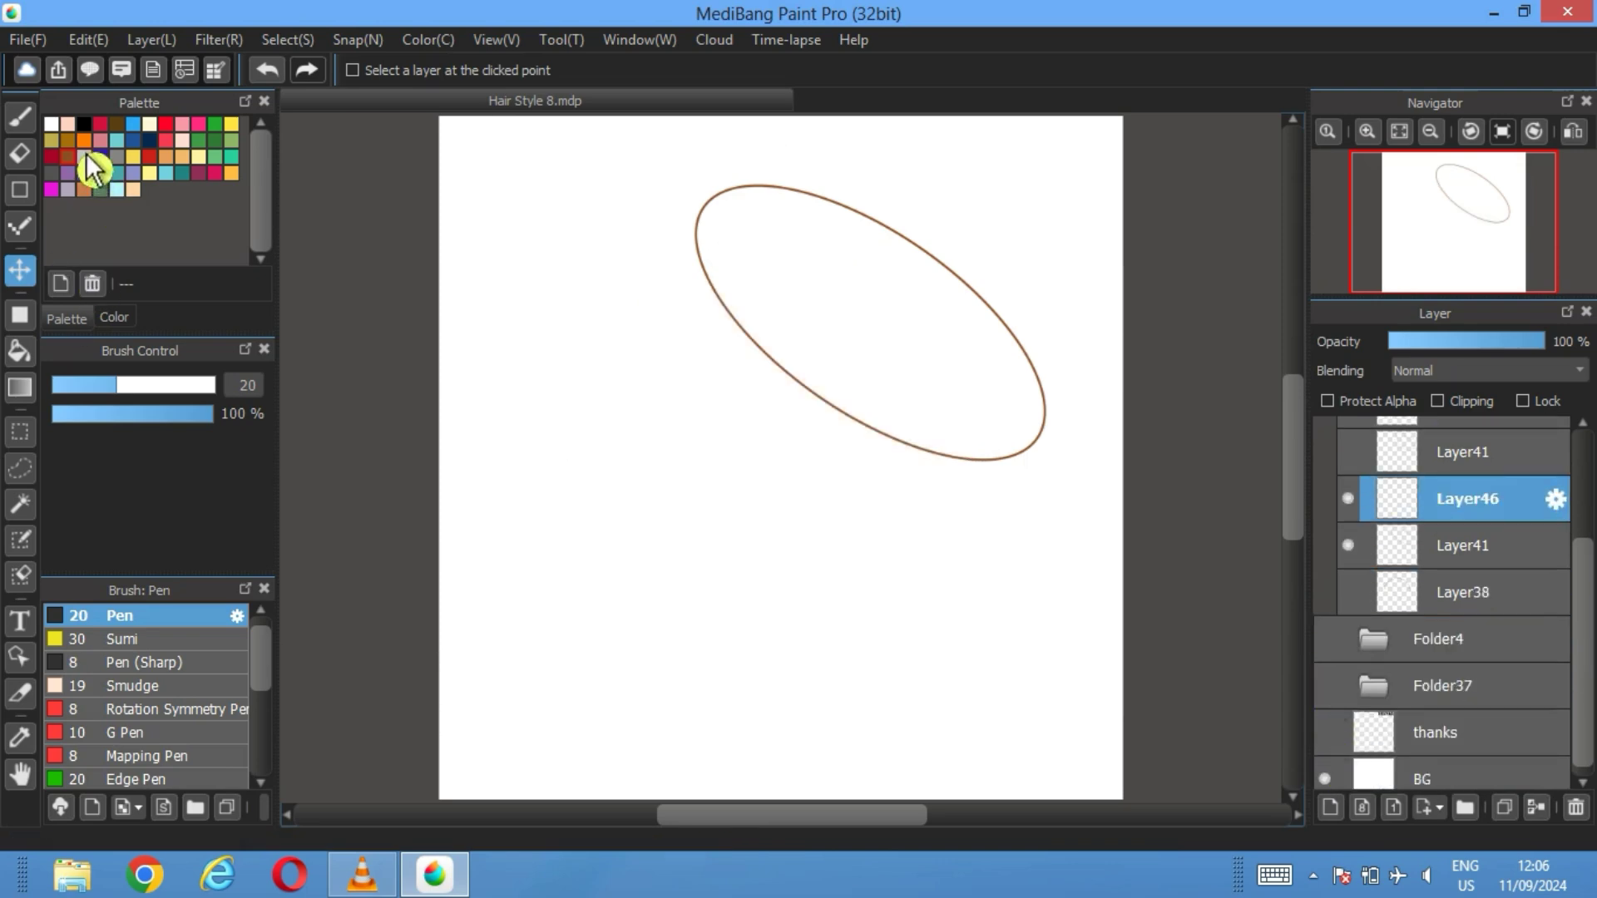
pyautogui.click(21, 353)
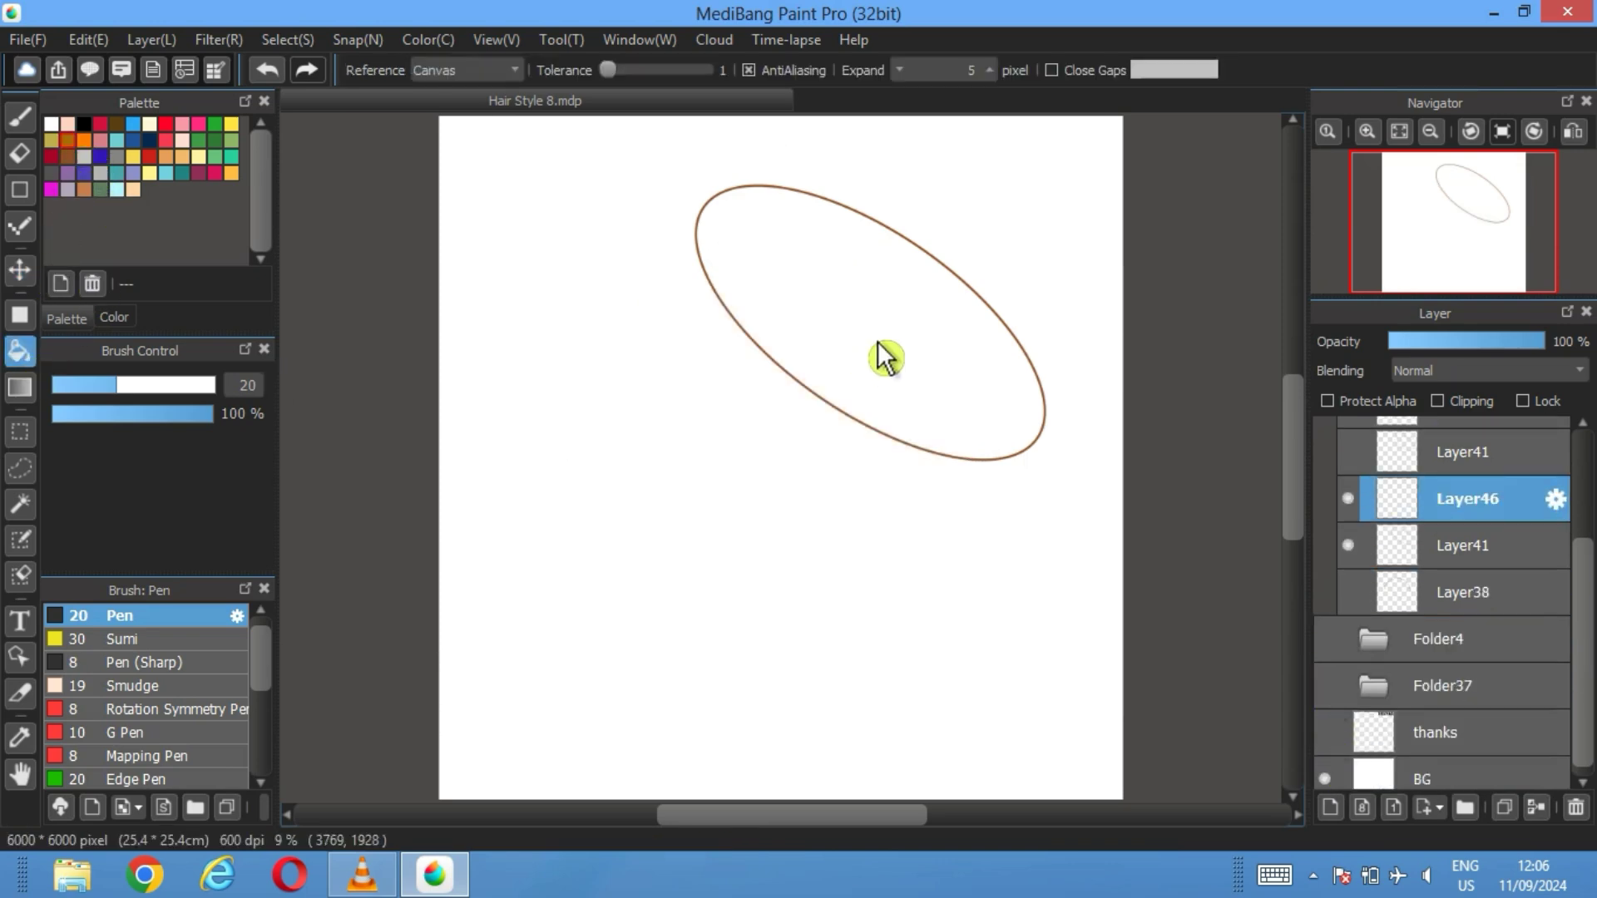
pyautogui.click(885, 357)
pyautogui.click(1348, 499)
pyautogui.click(1348, 499)
pyautogui.click(1348, 499)
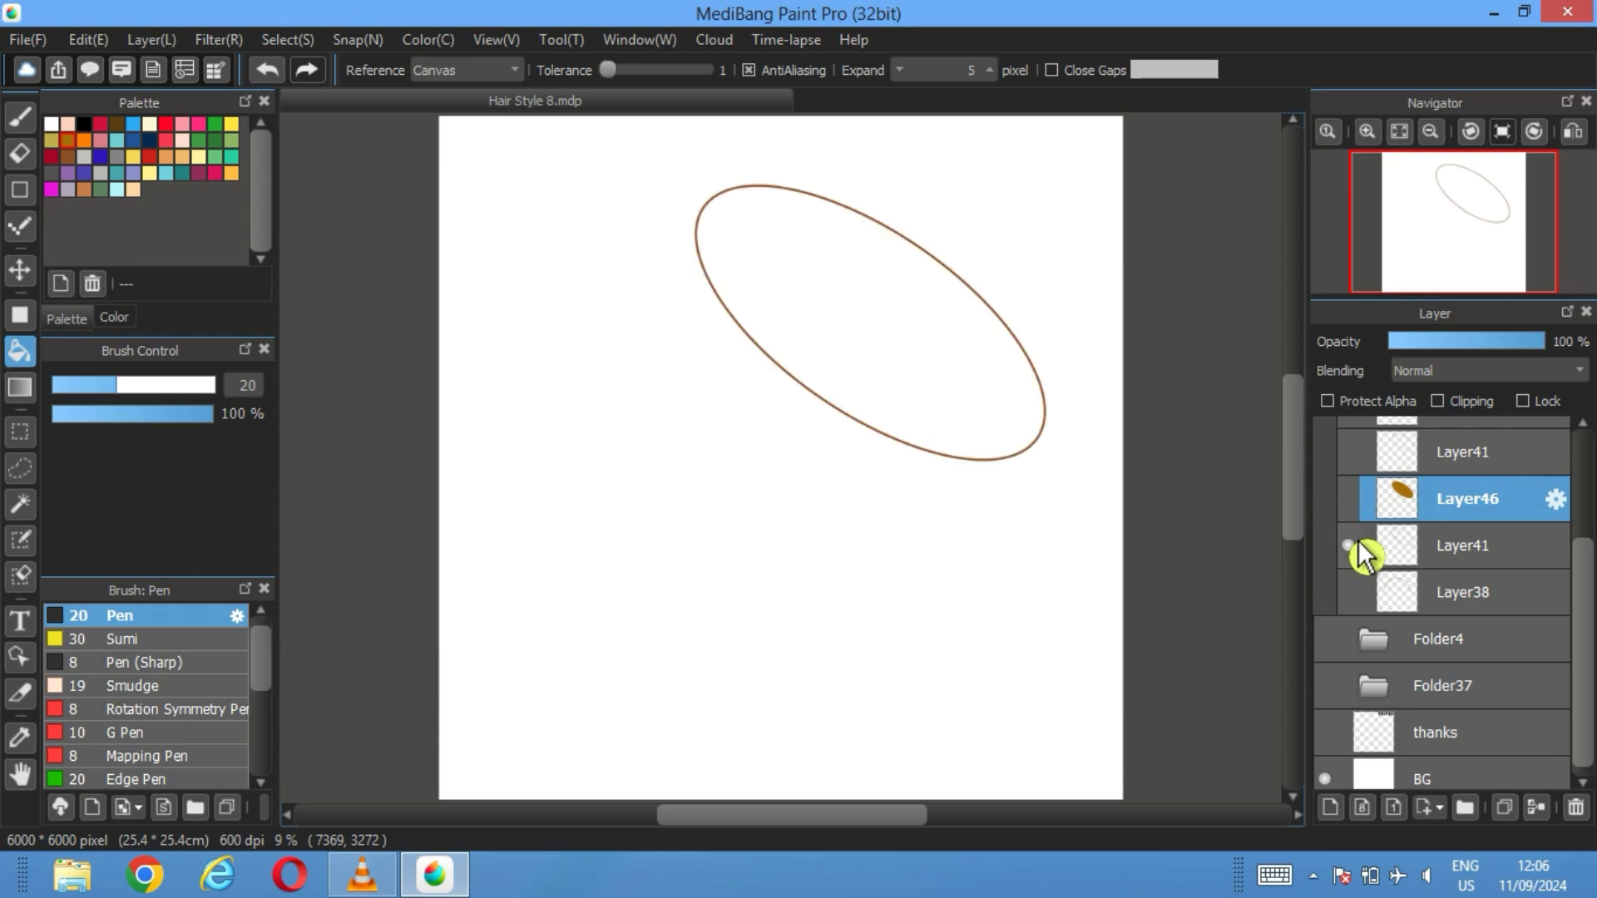
# Reorder the hair layers with the arc on top and the ellipse fill at the bottom, then show all outlines and the face and head folders
pyautogui.moveTo(1461, 552); pyautogui.dragTo(1426, 542)
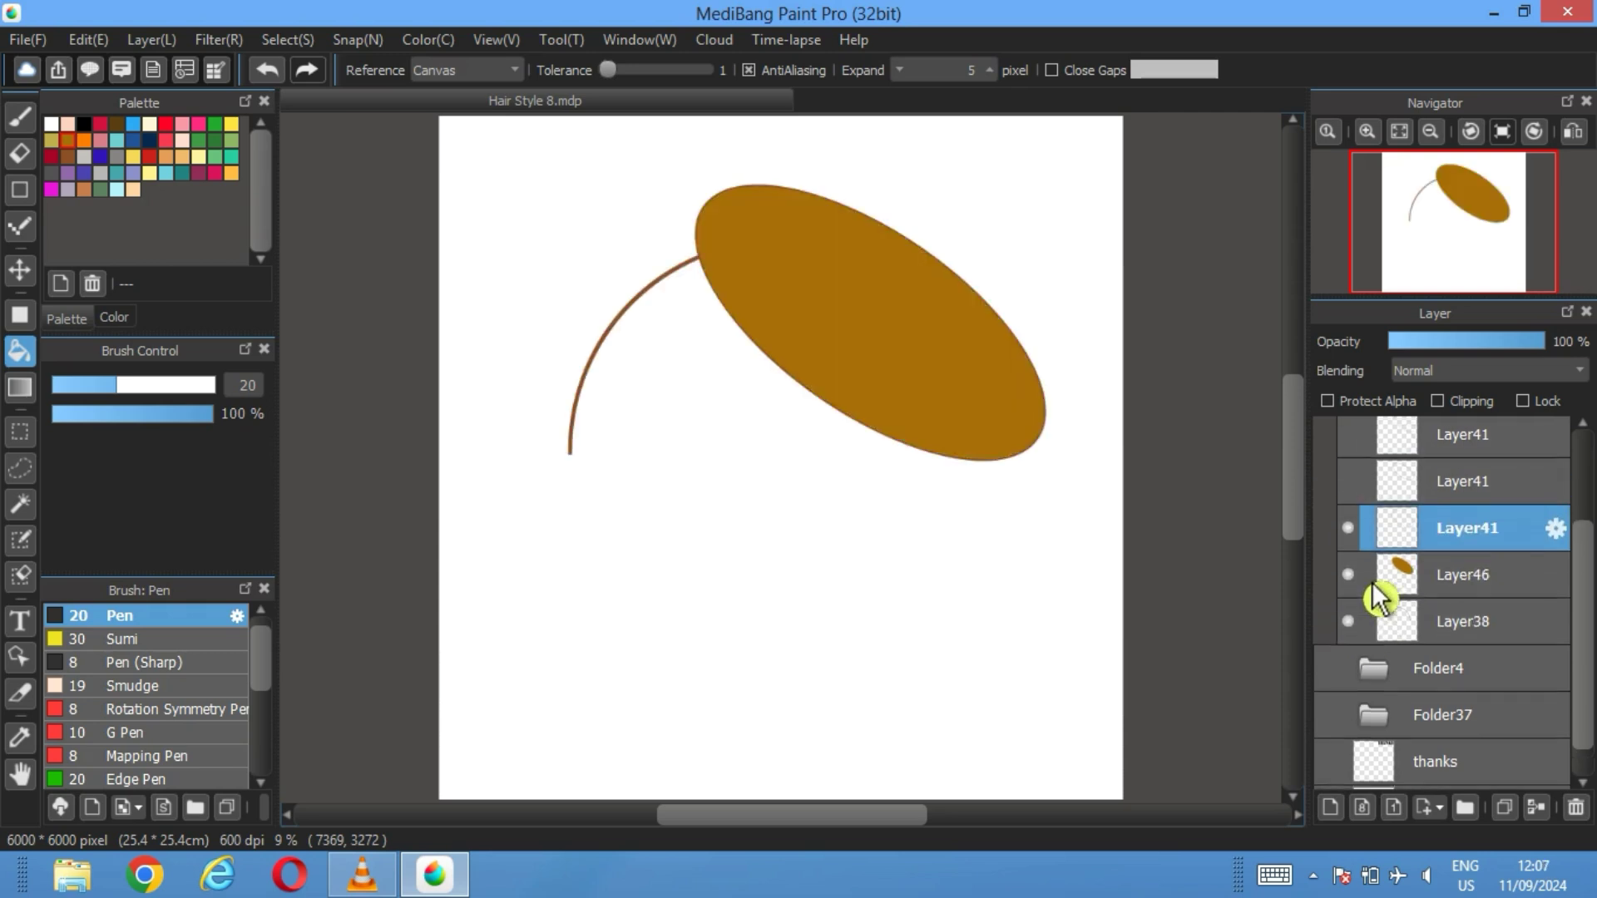
pyautogui.scroll(1, 1378, 582)
pyautogui.moveTo(1487, 659); pyautogui.dragTo(1358, 691)
pyautogui.scroll(-5, 1397, 565)
pyautogui.click(1324, 625)
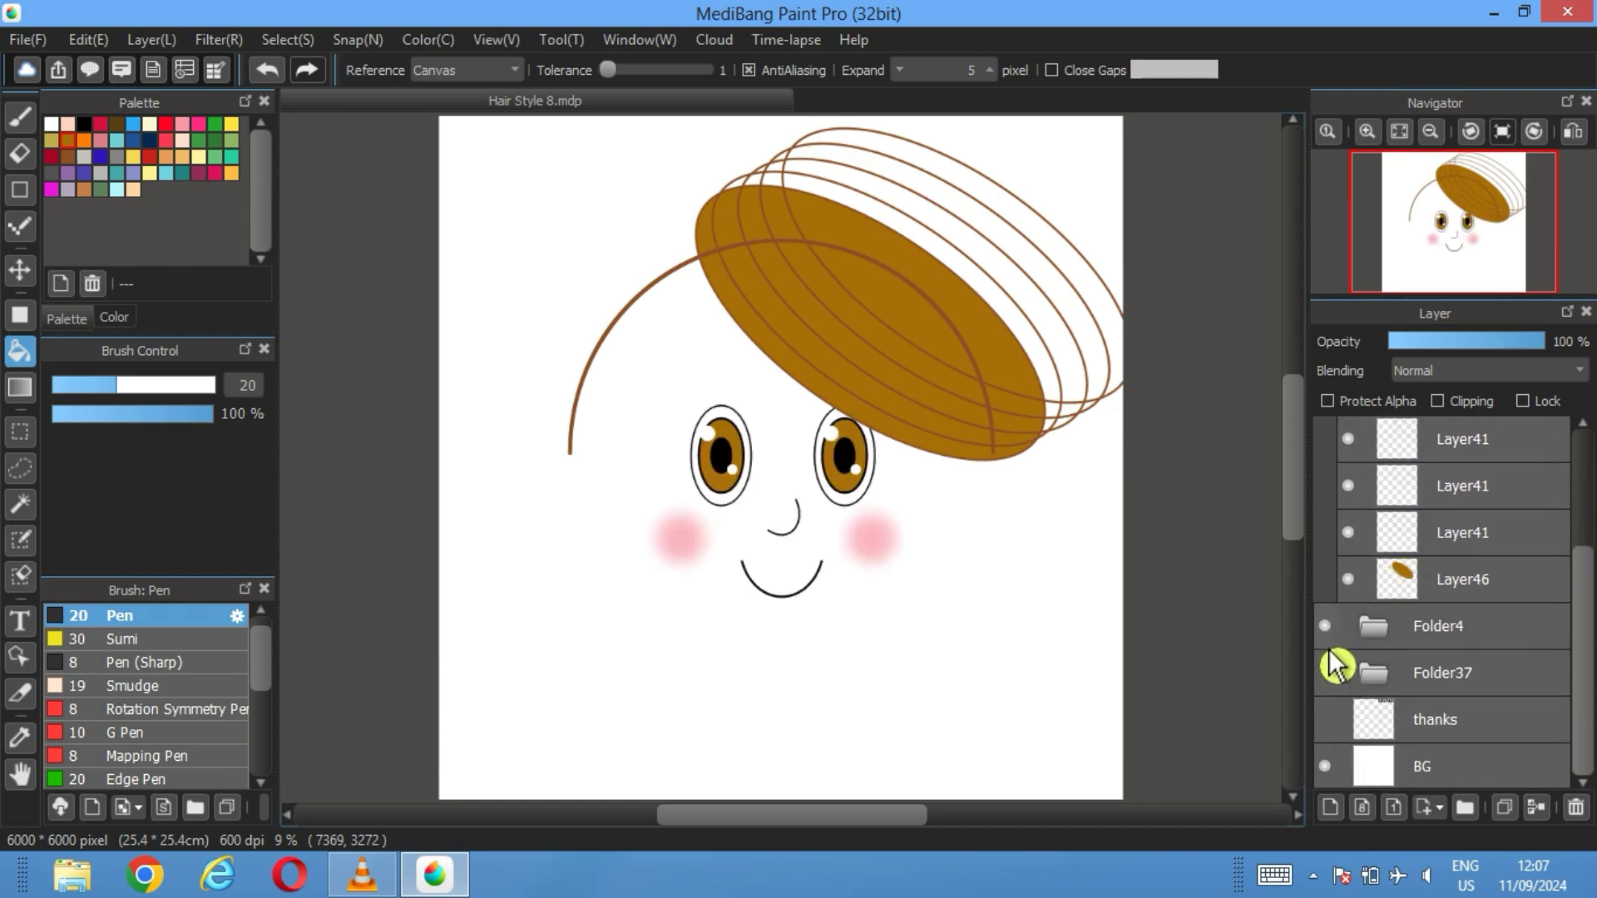
pyautogui.click(1326, 672)
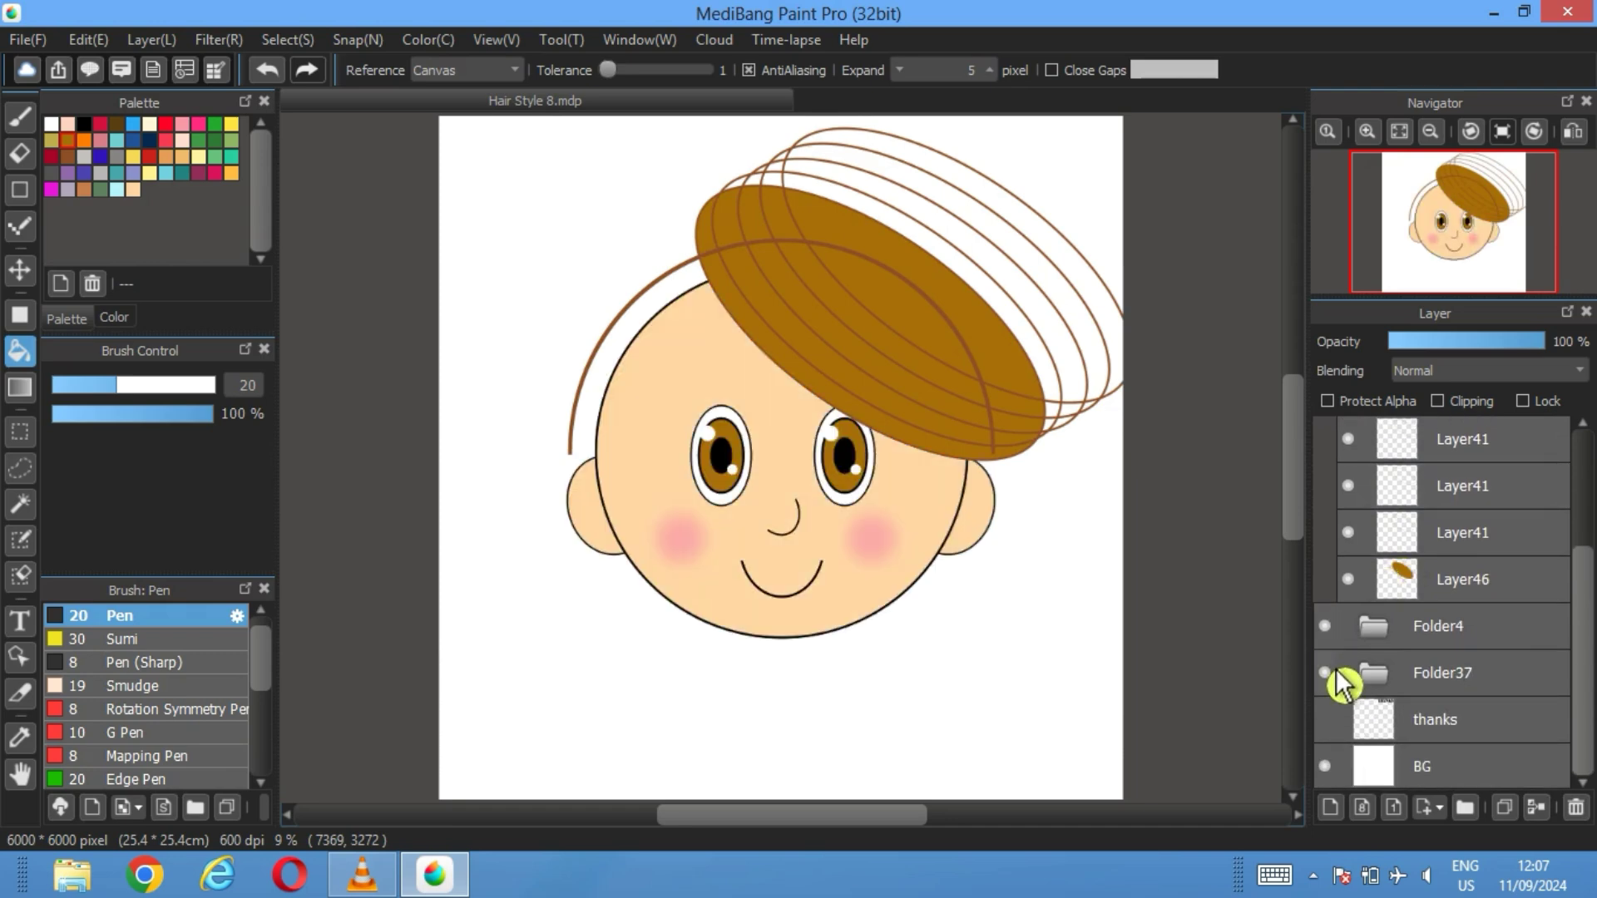
pyautogui.scroll(5, 1504, 644)
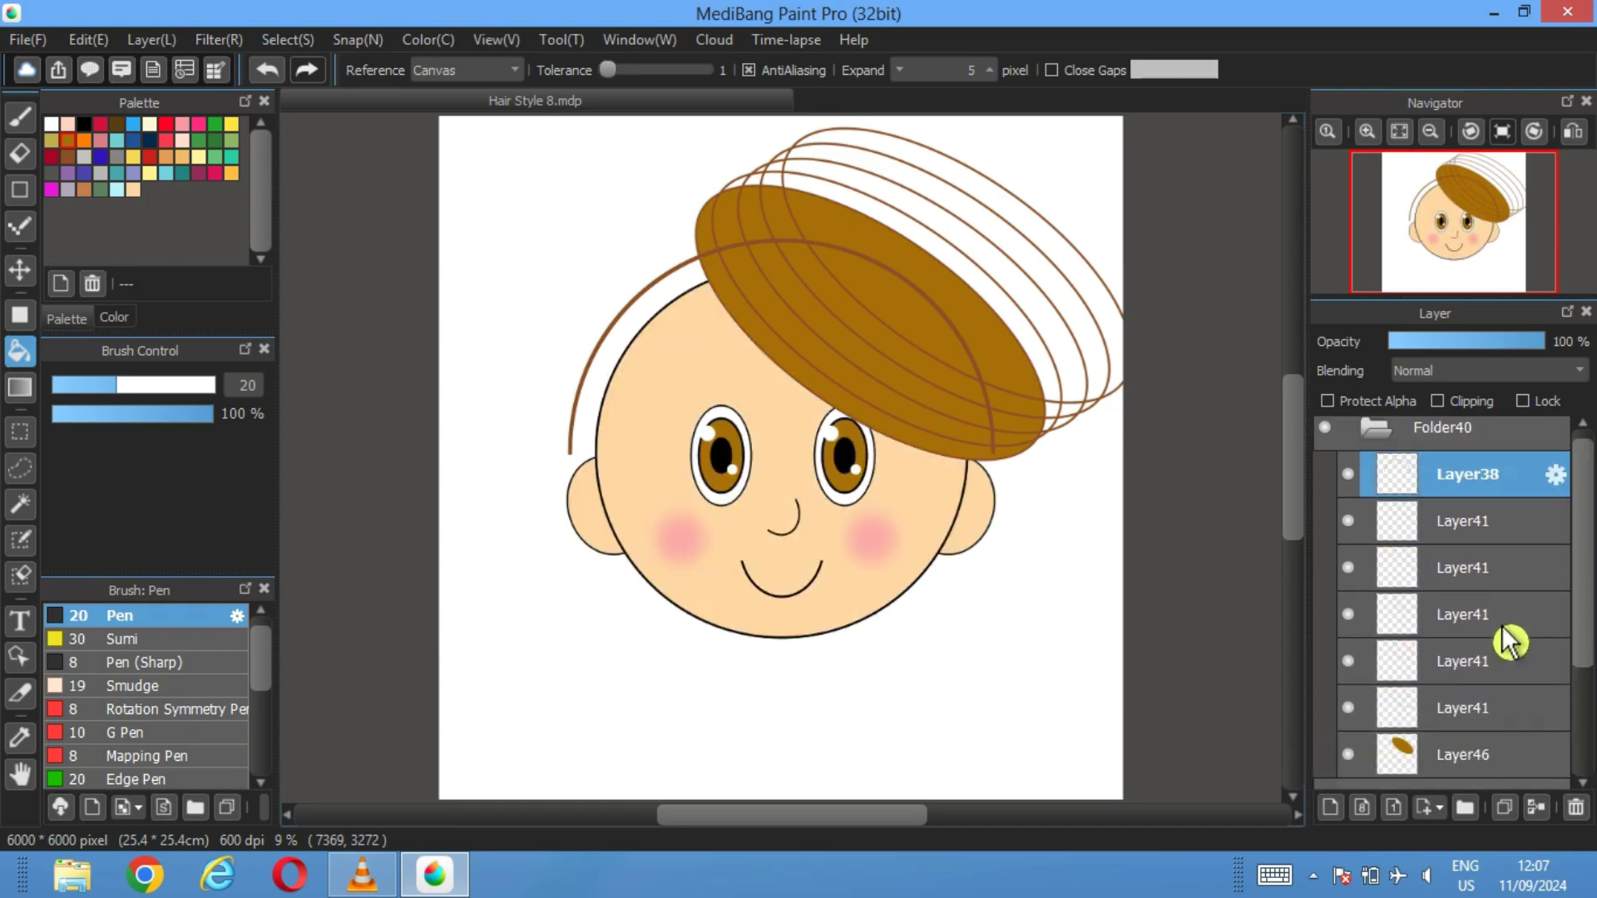
# Move the arc layer out above the hair folder and merge the folder's ellipse layers into one layer
pyautogui.click(1387, 453)
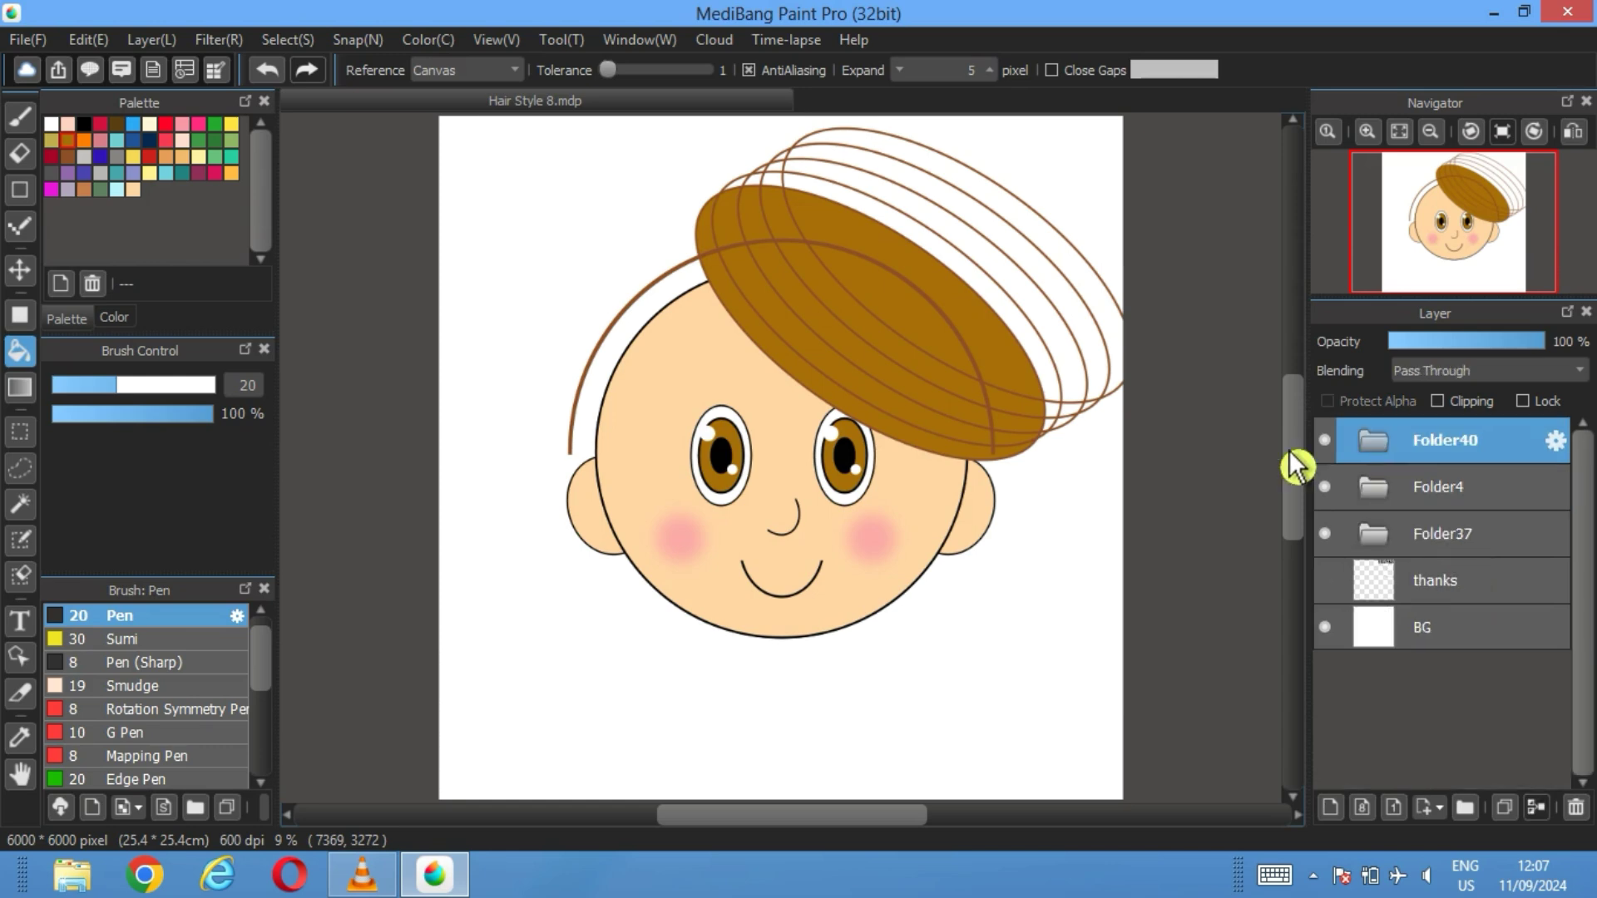
pyautogui.click(1397, 451)
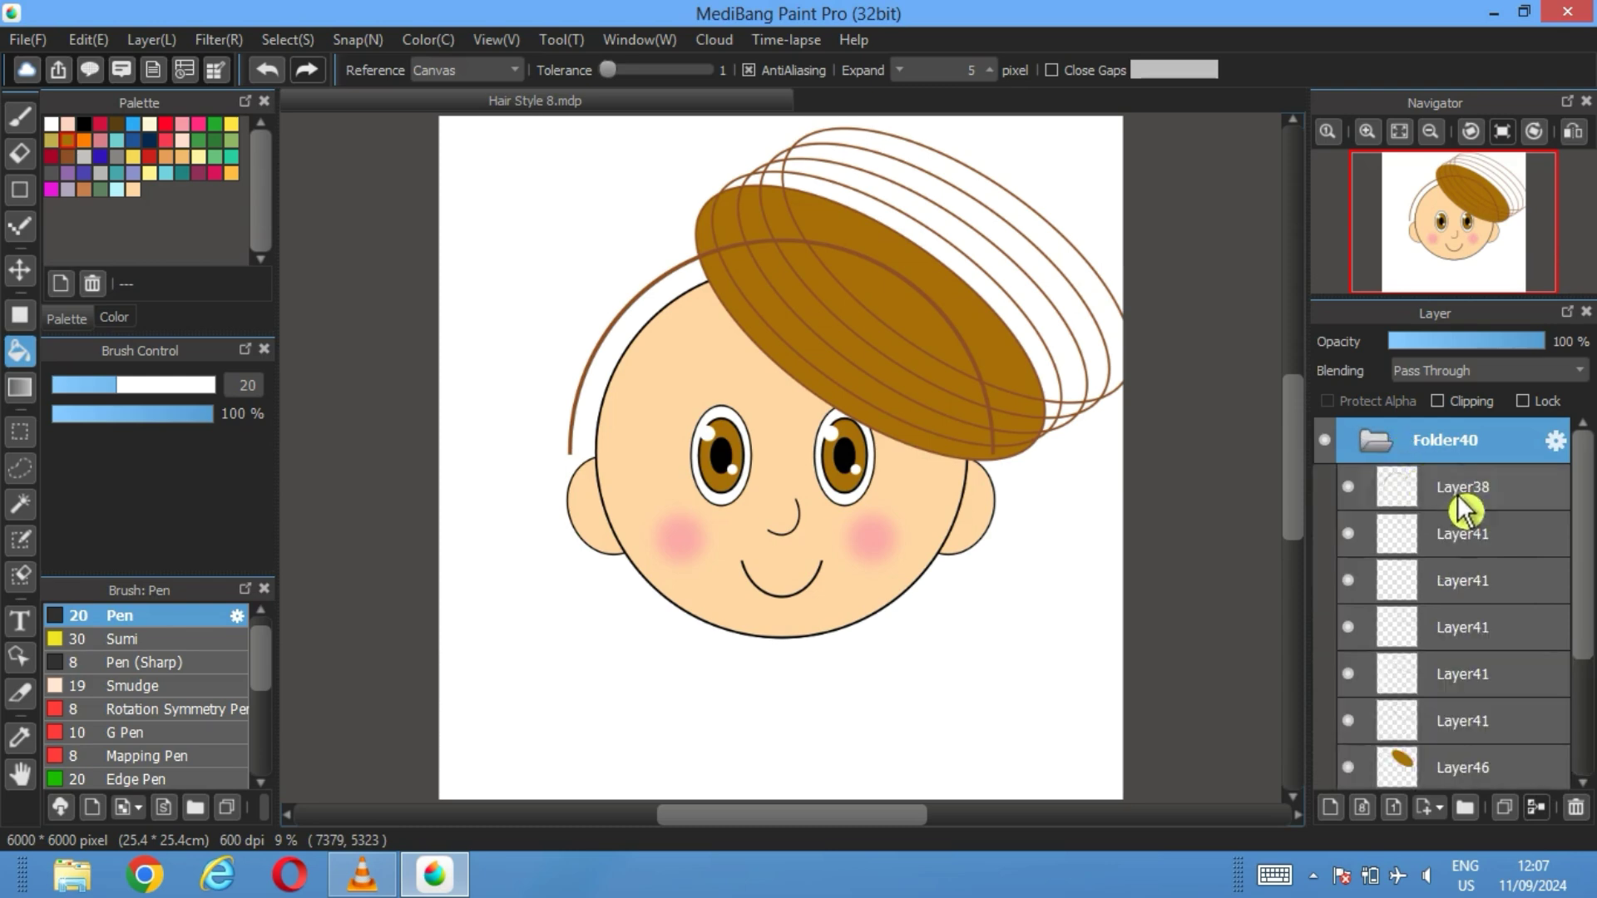
pyautogui.moveTo(1465, 499); pyautogui.dragTo(1445, 439)
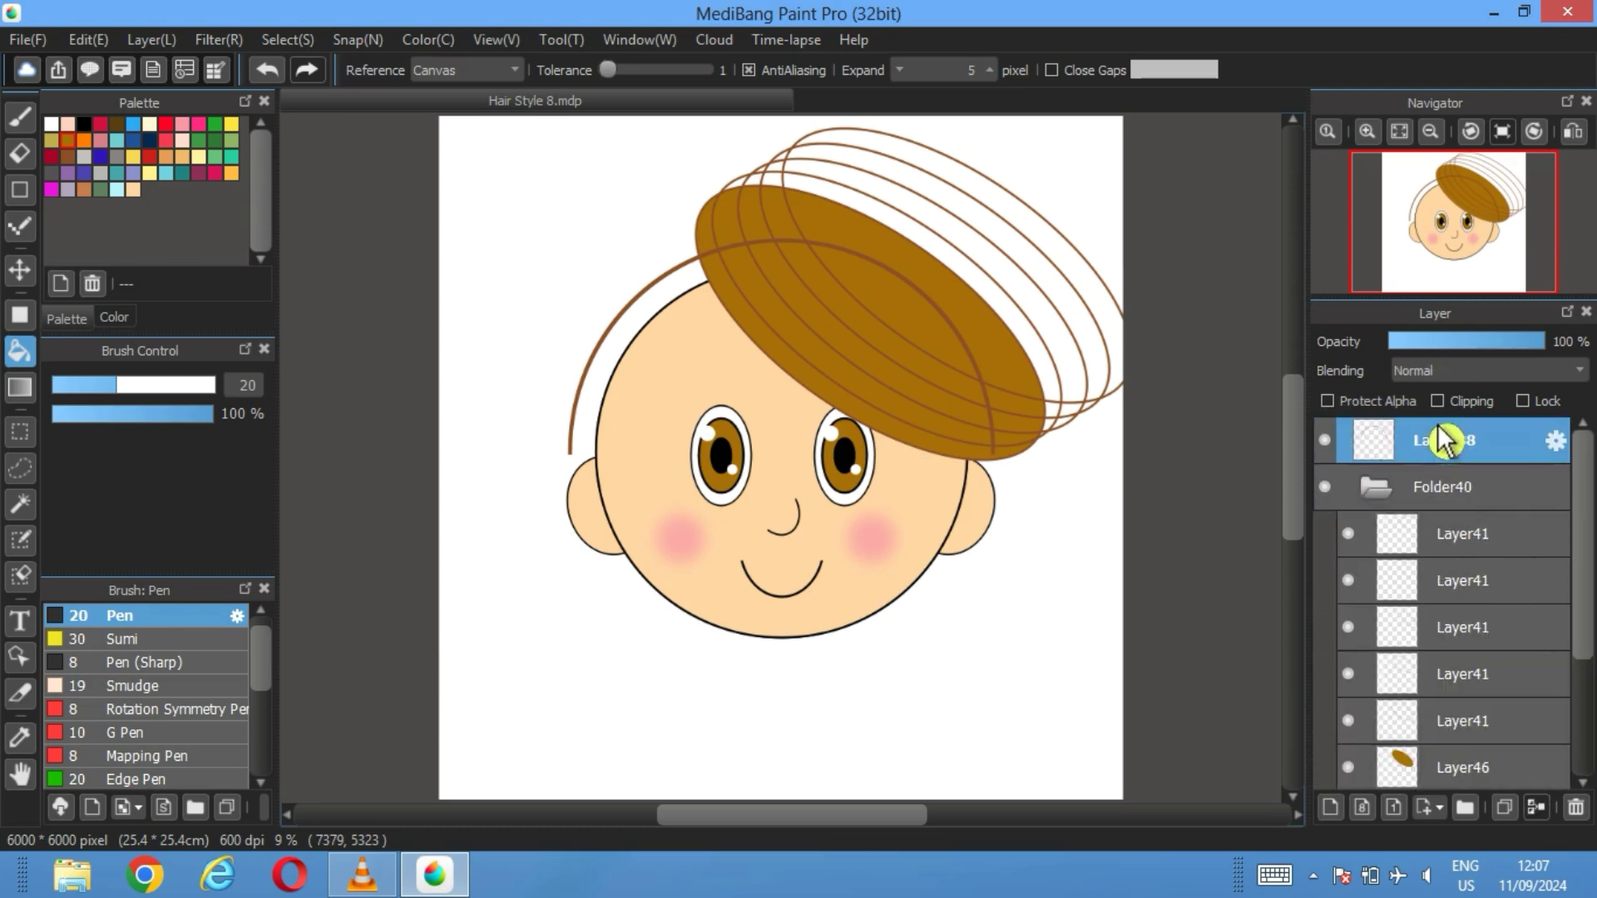
pyautogui.click(1381, 491)
pyautogui.click(151, 39)
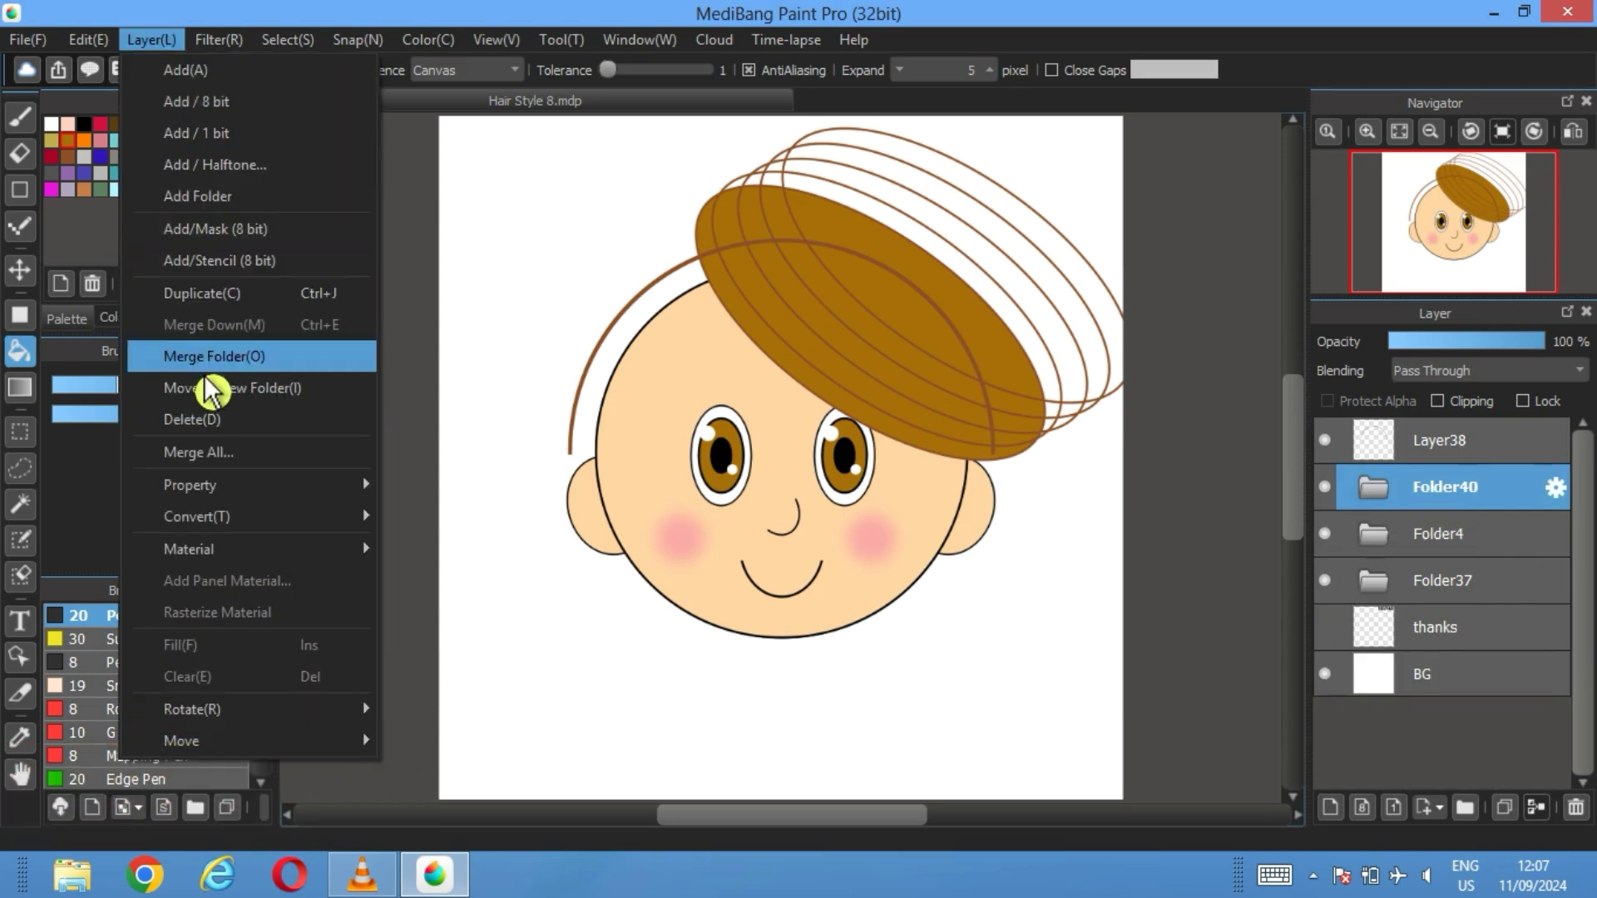
pyautogui.click(218, 357)
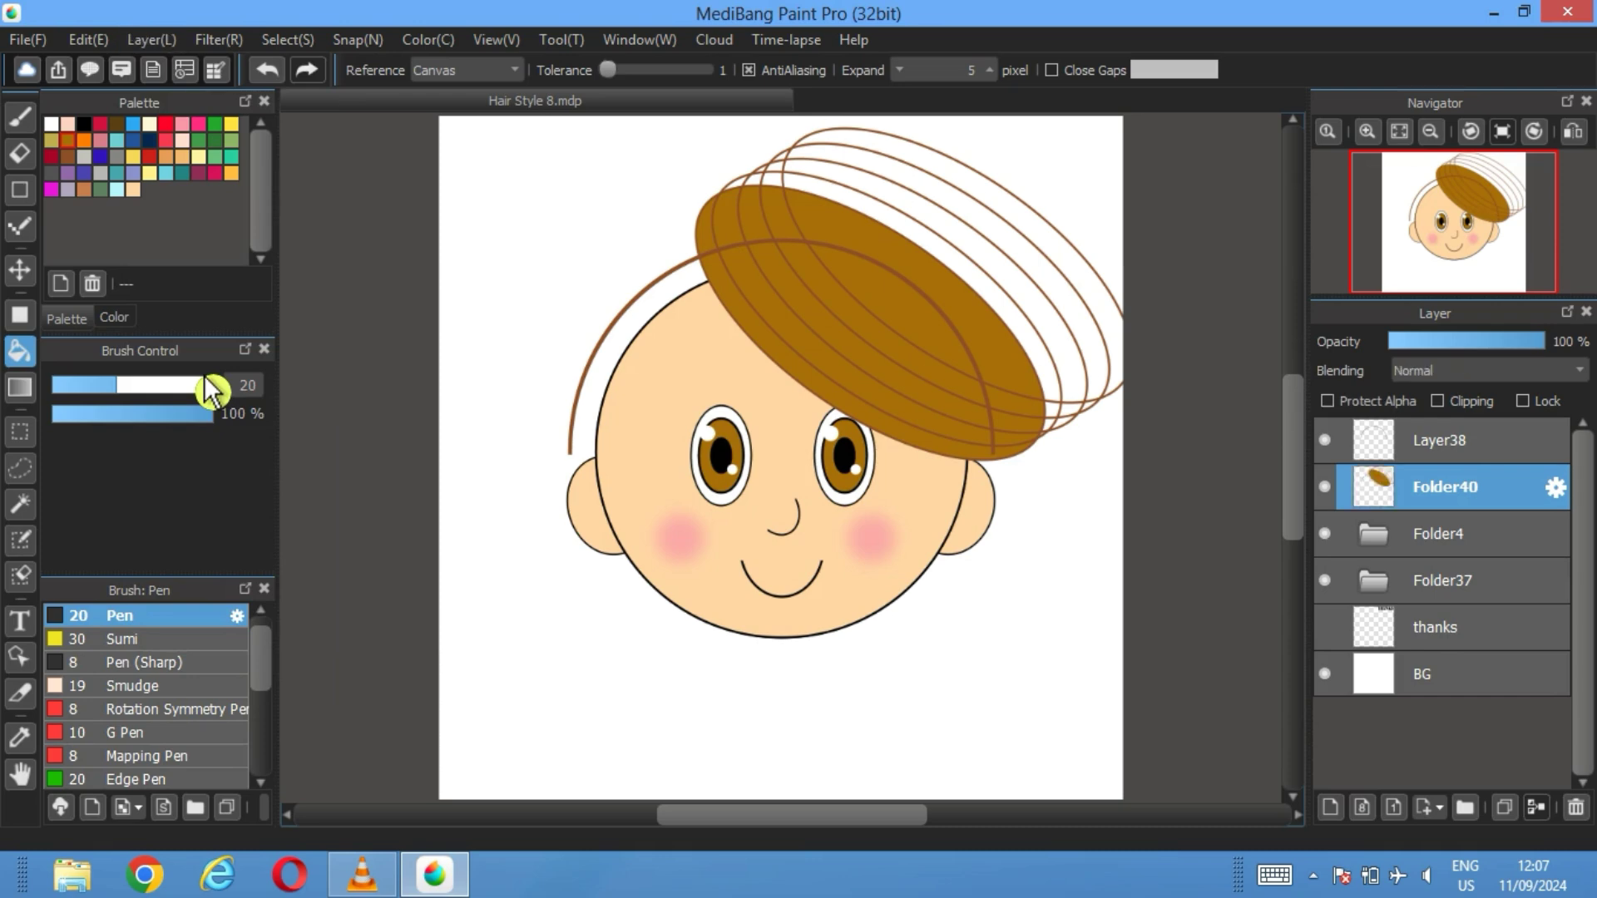
# Hide the merged ellipse layer and add a new layer above the arc layer
pyautogui.click(1325, 487)
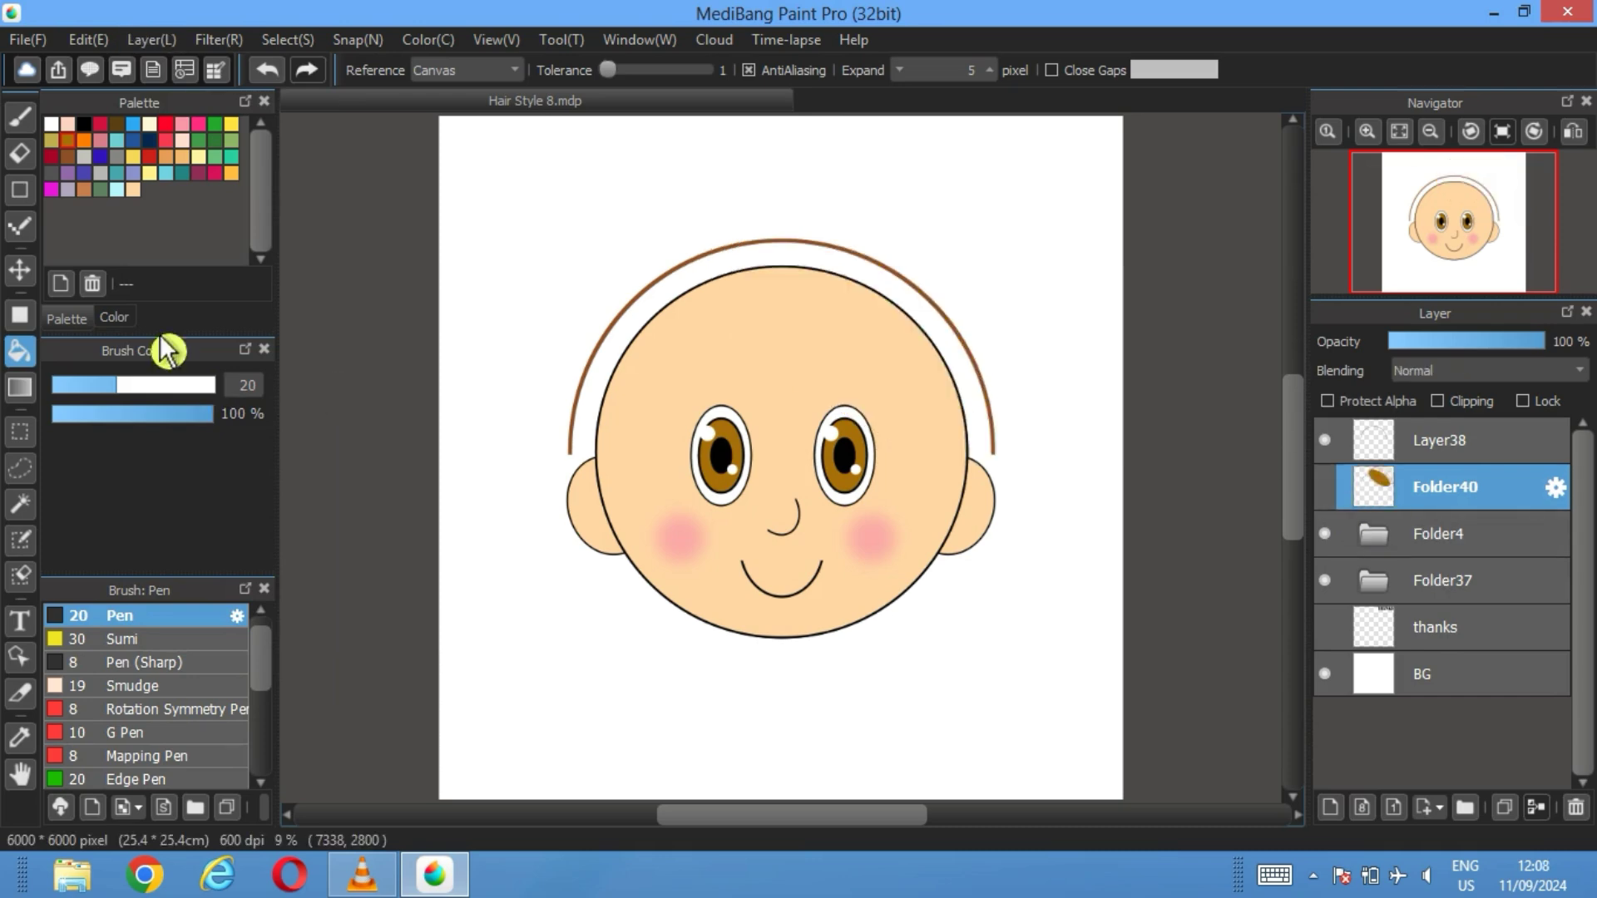
pyautogui.click(20, 503)
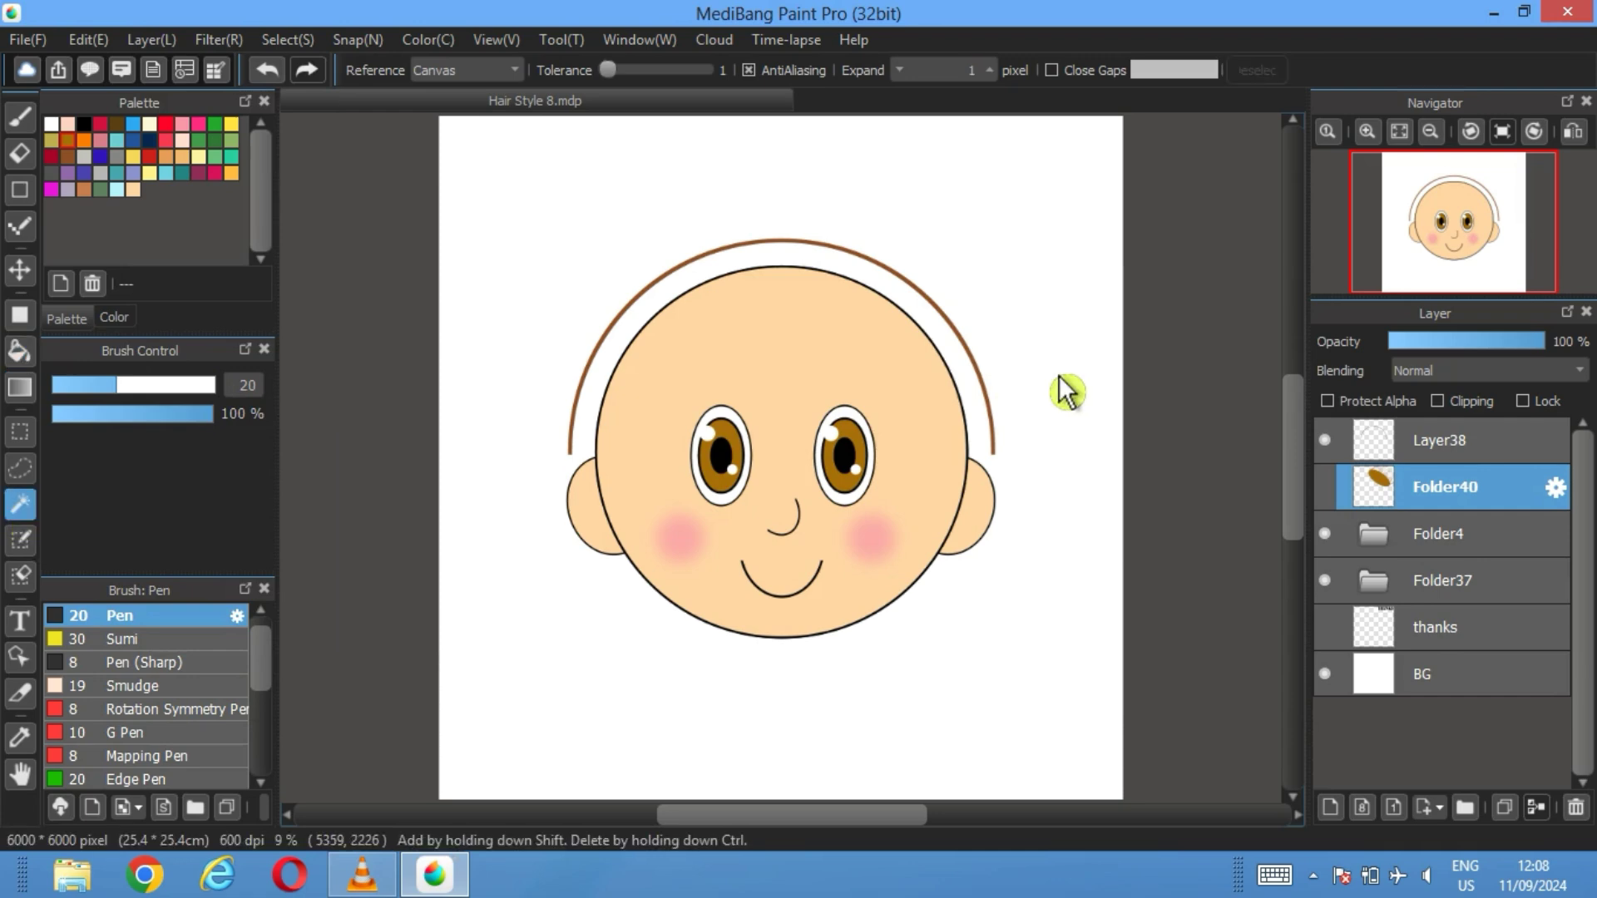
pyautogui.click(1414, 453)
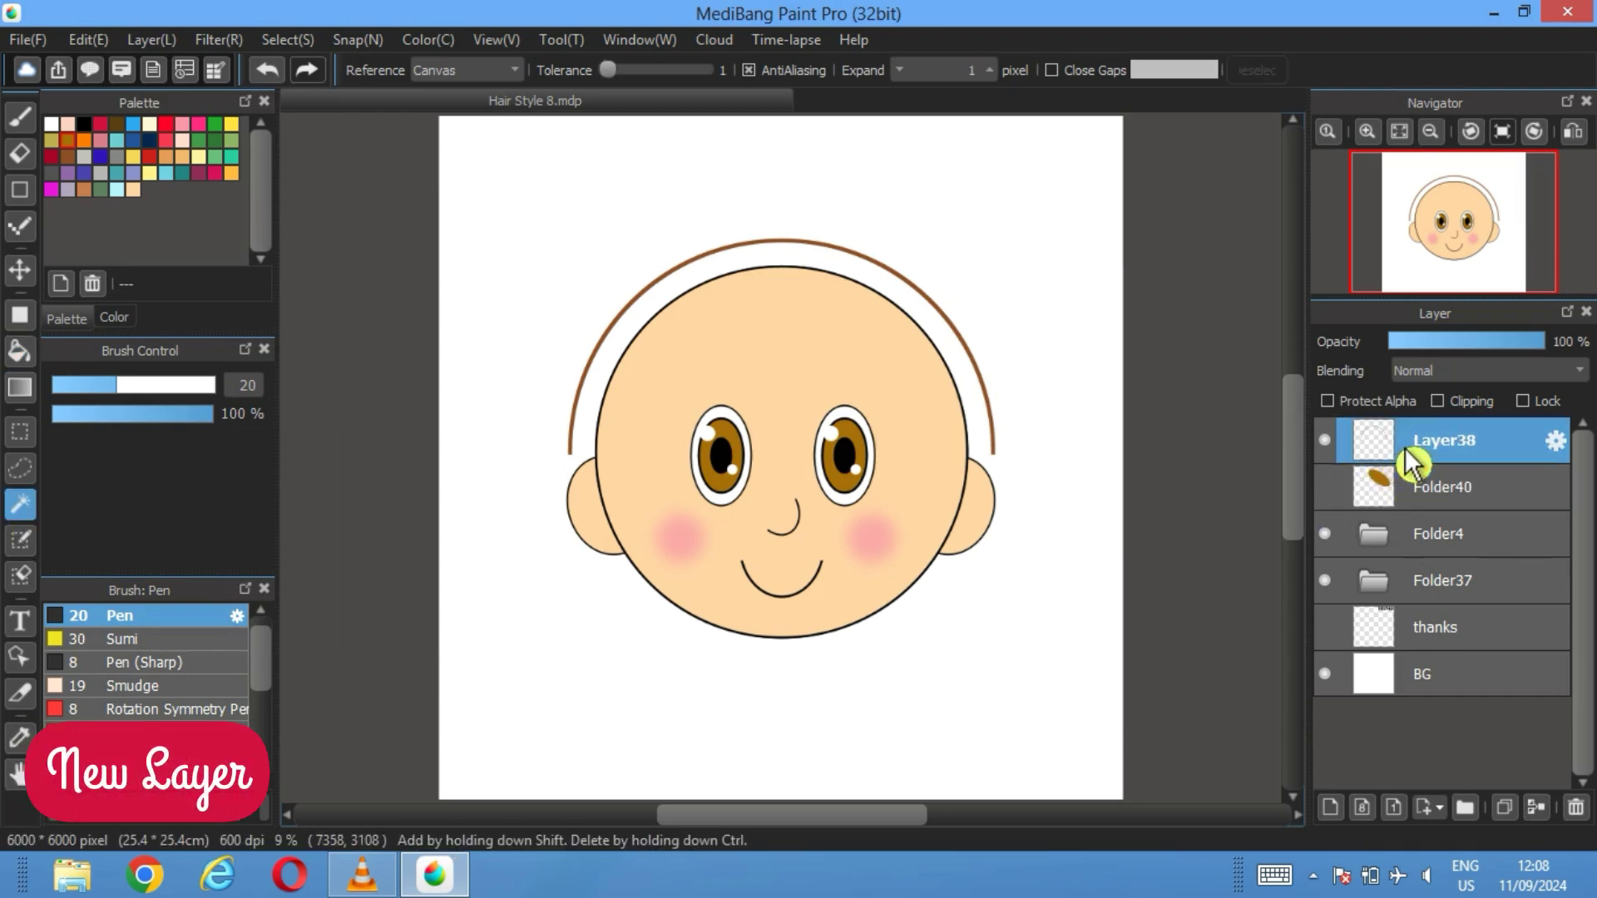
pyautogui.click(1330, 807)
pyautogui.moveTo(1467, 497)
pyautogui.mouseDown()
pyautogui.moveTo(1447, 441)
pyautogui.moveTo(1449, 502)
pyautogui.mouseUp()
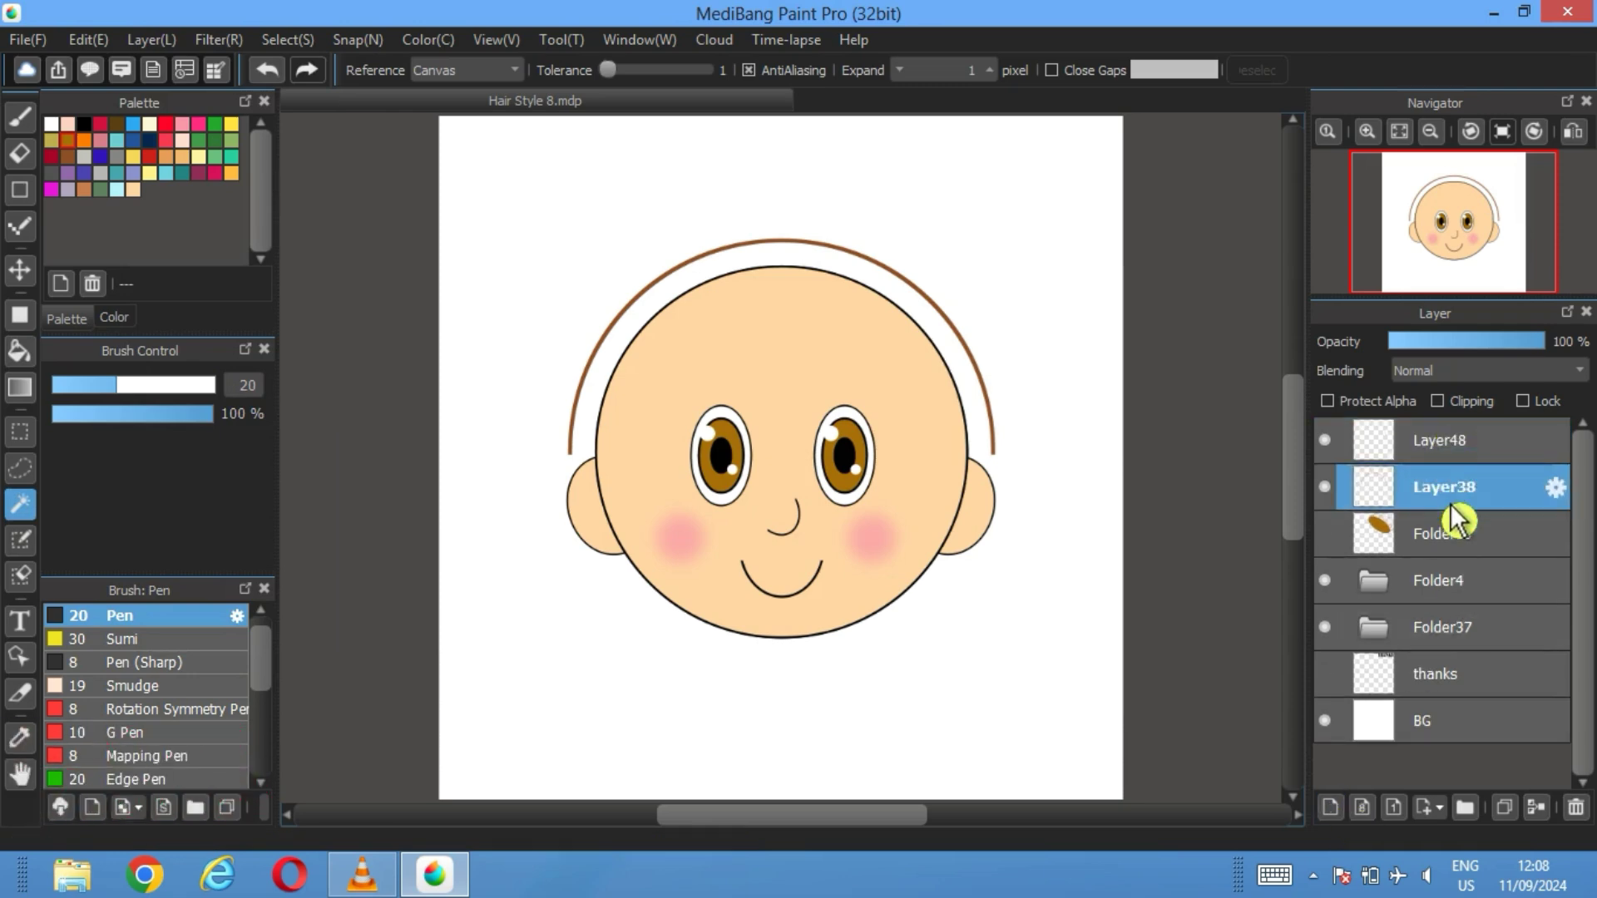
pyautogui.click(1449, 449)
# Select a rectangle around the arc, hide the face and head folders, and fill the area under the arc with golden brown
pyautogui.click(19, 433)
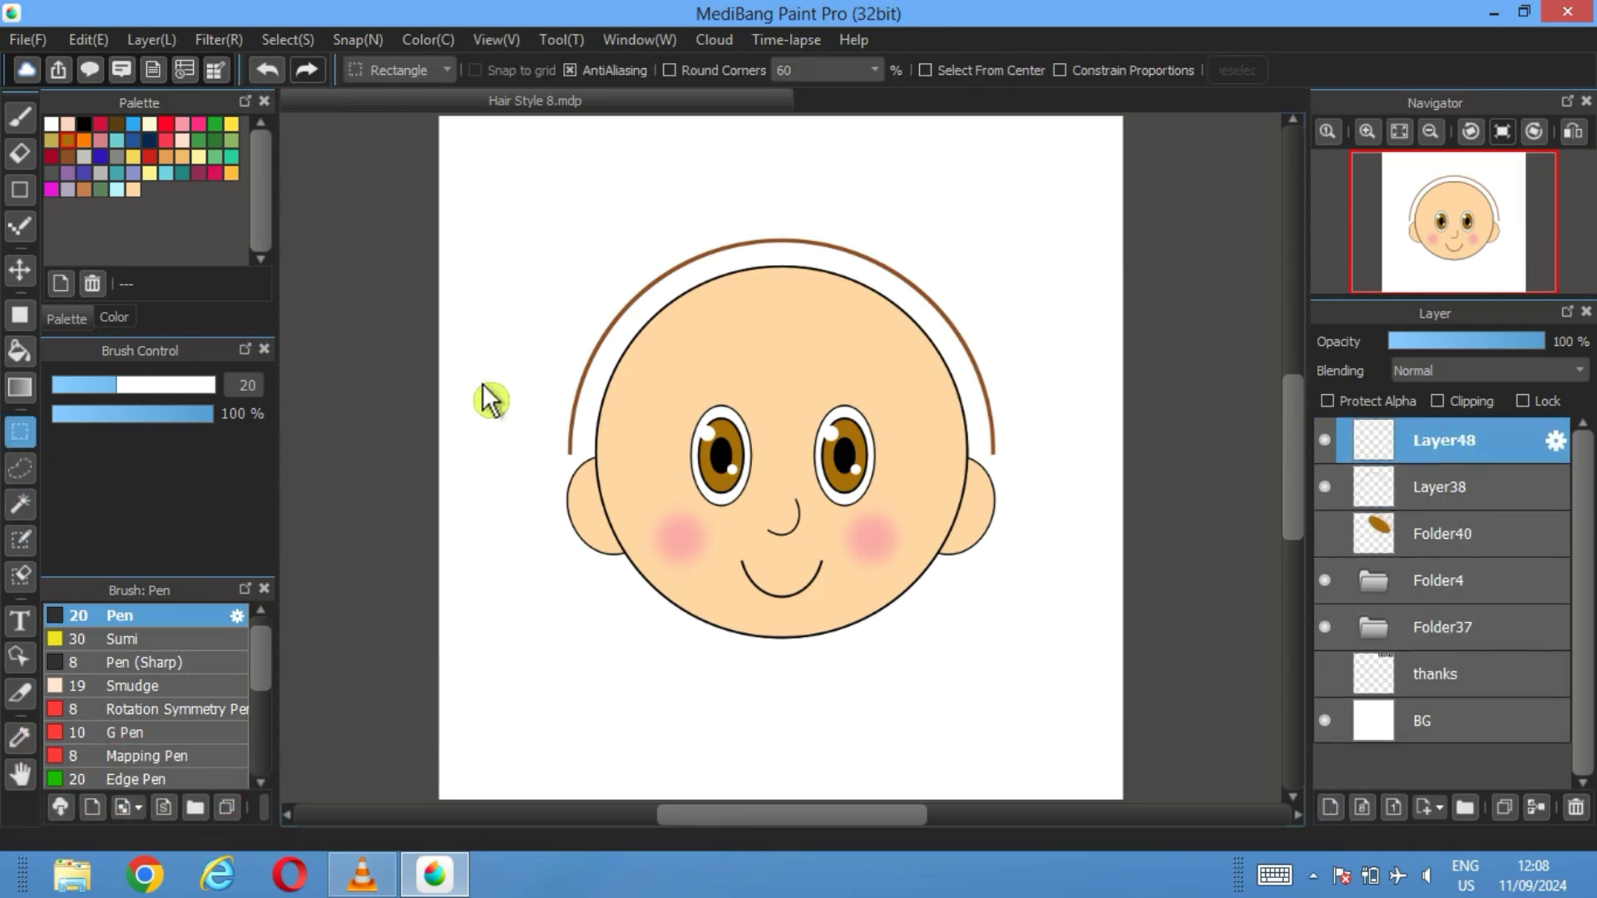
pyautogui.moveTo(553, 449); pyautogui.dragTo(1090, 218)
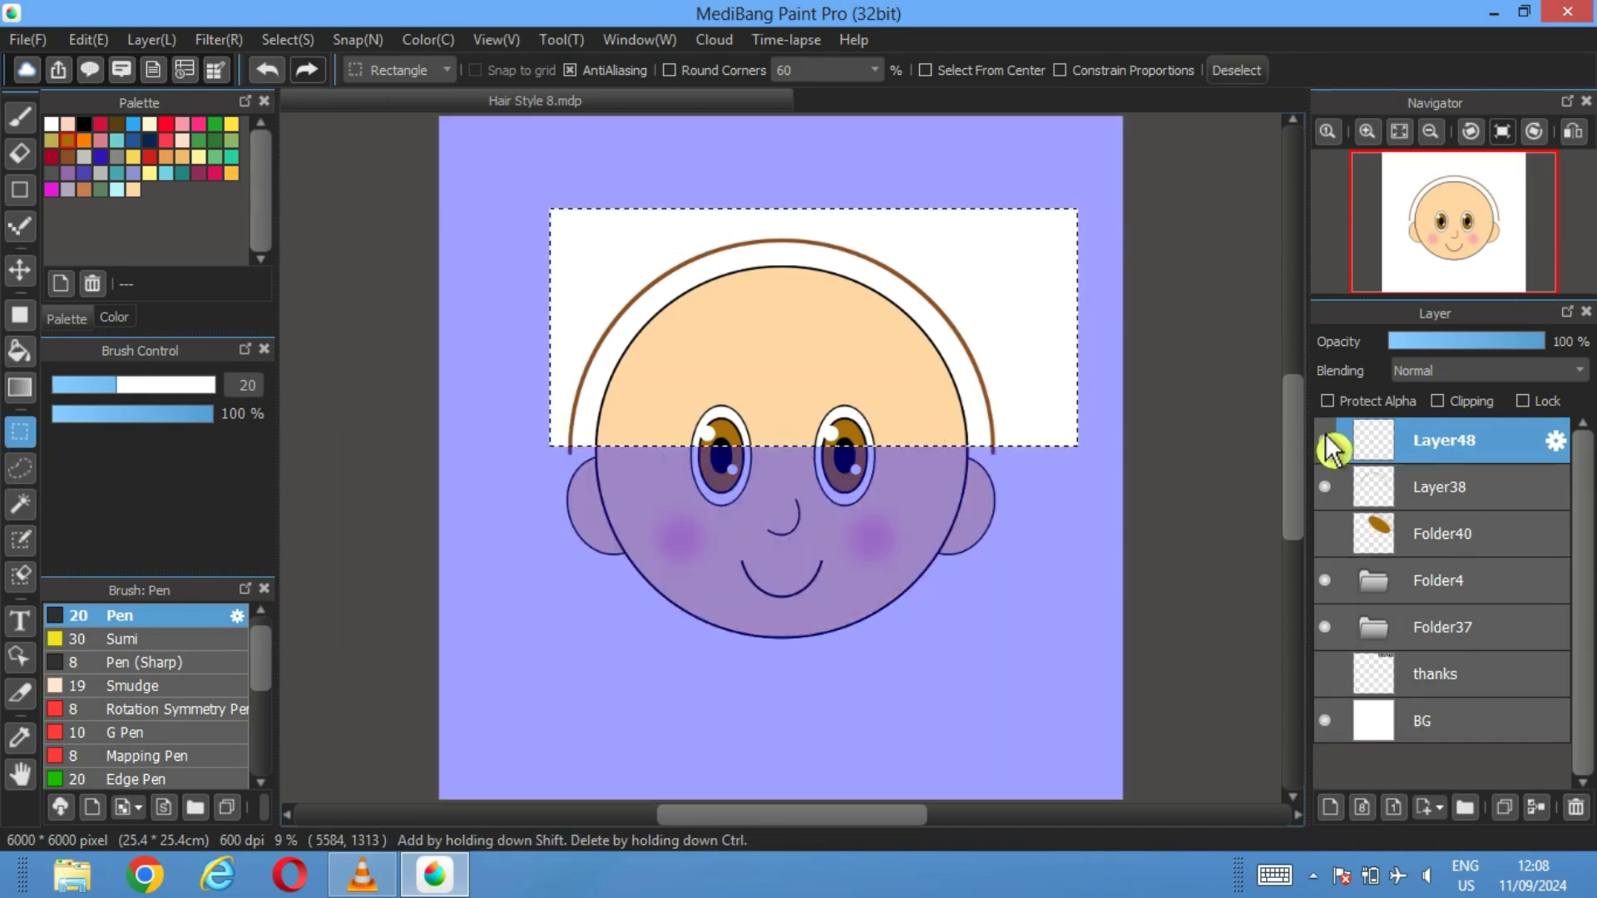
pyautogui.click(1325, 580)
pyautogui.click(1325, 626)
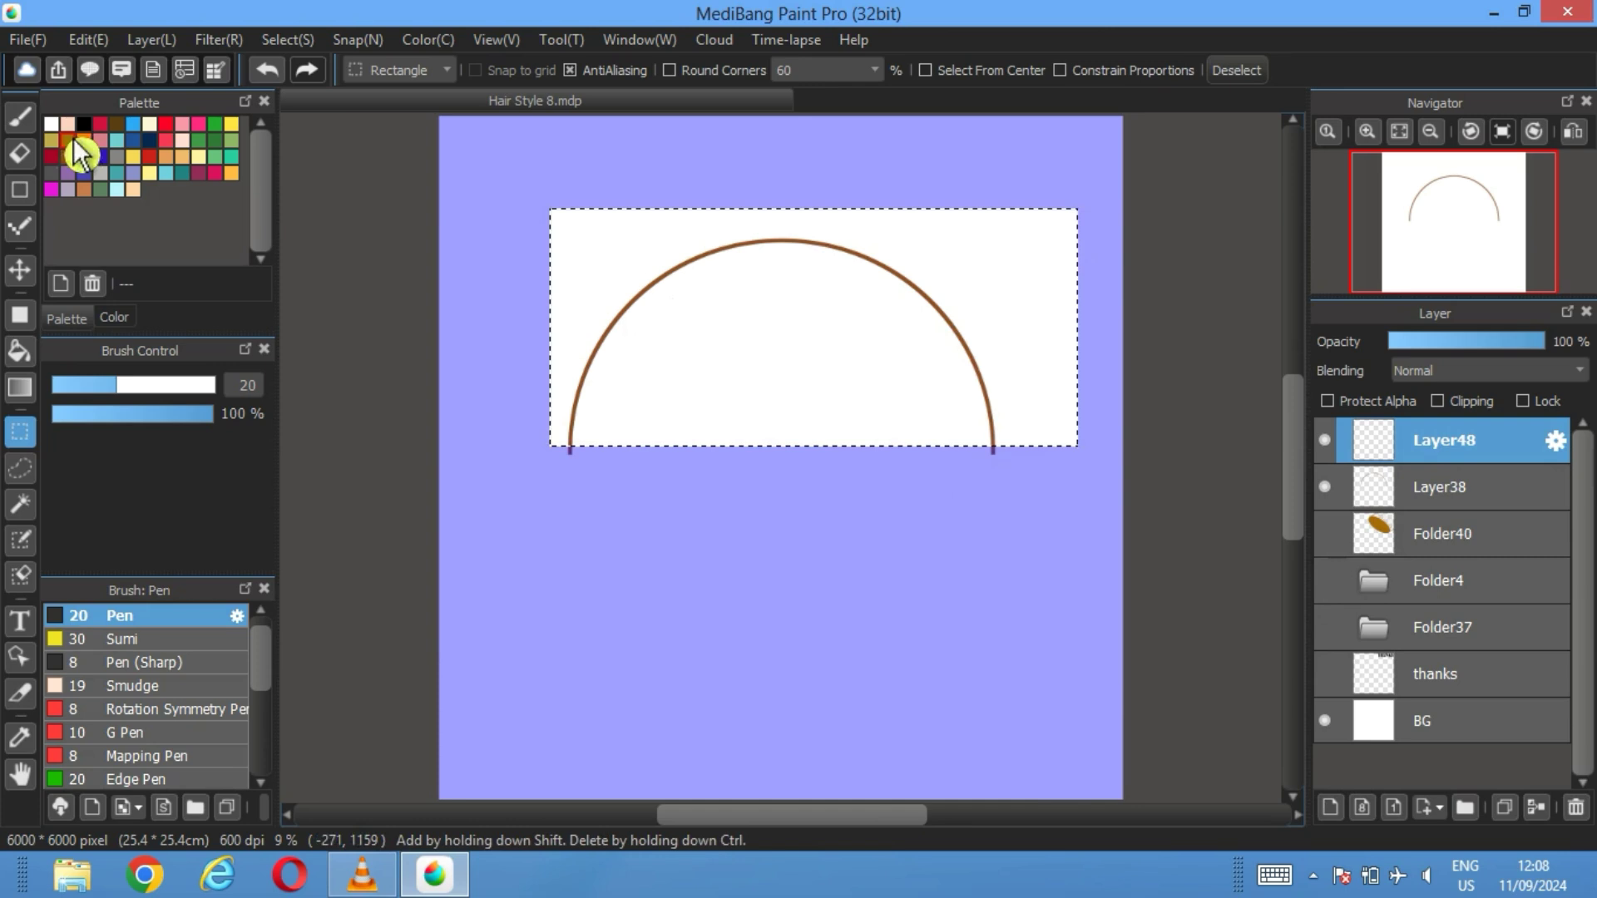
pyautogui.click(20, 353)
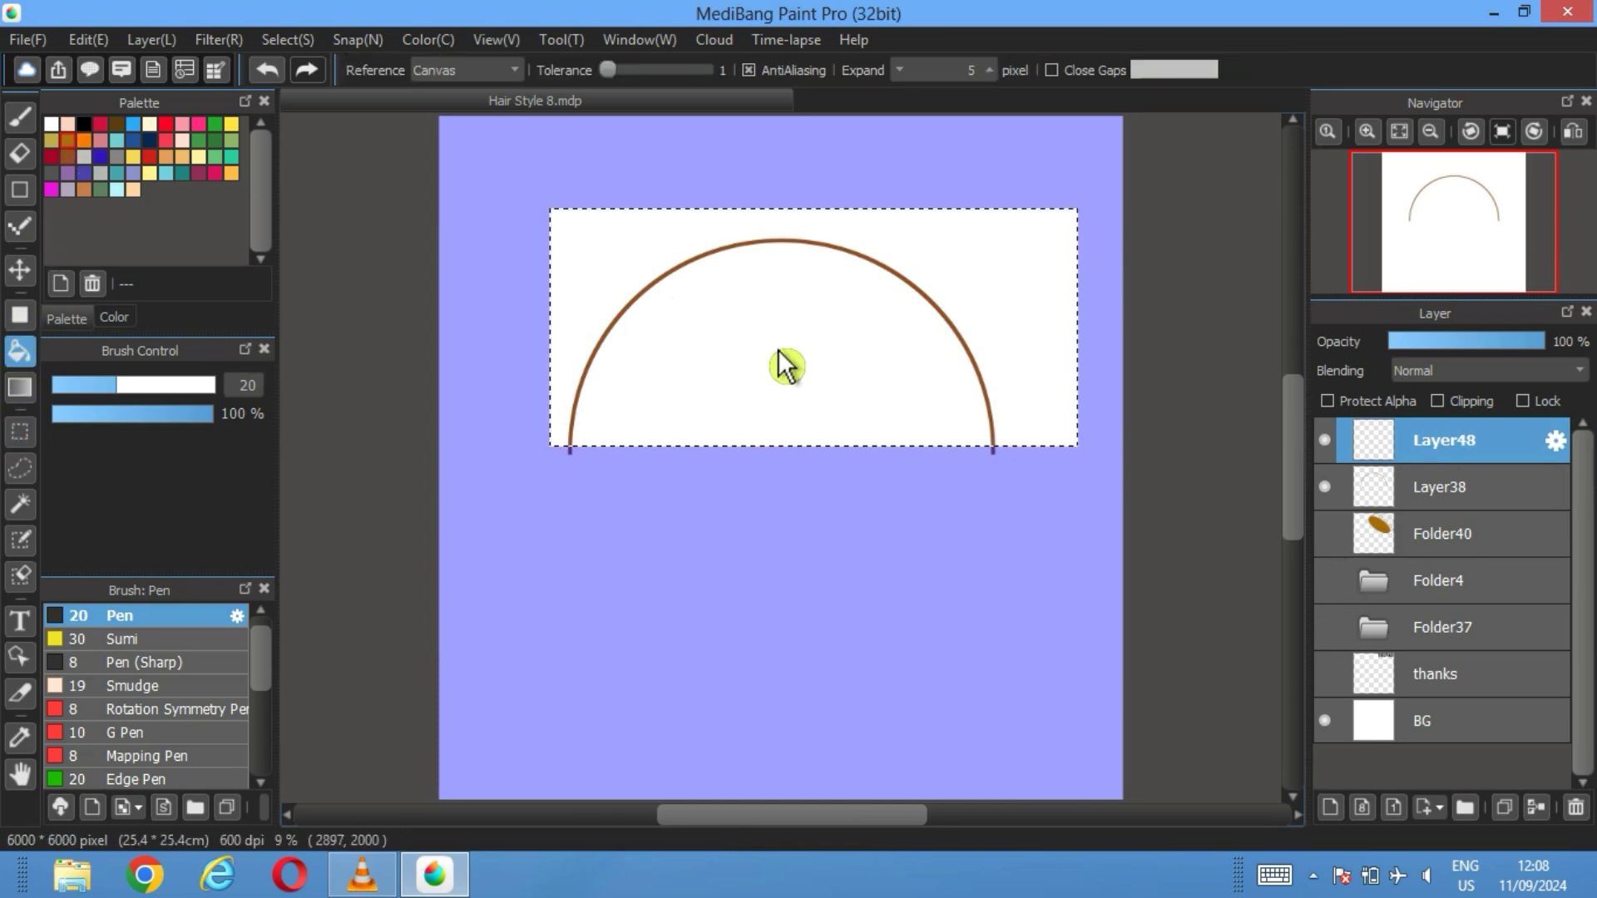
pyautogui.click(779, 351)
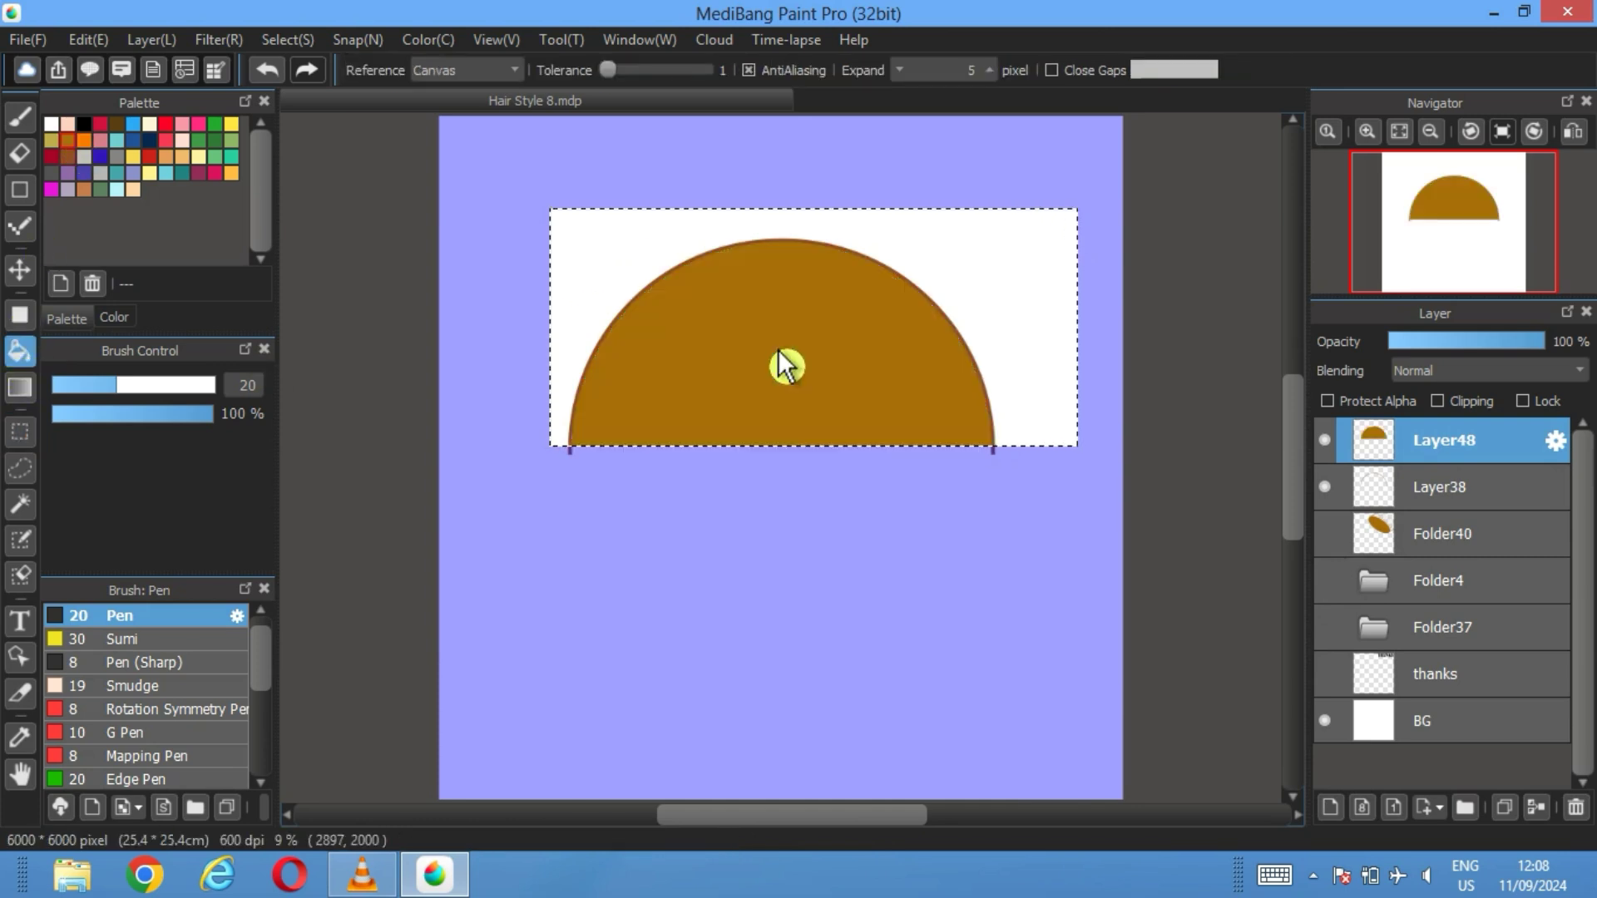
# Clear the selection and show the face, head and merged ellipse layers together with the filled hair dome
pyautogui.click(20, 503)
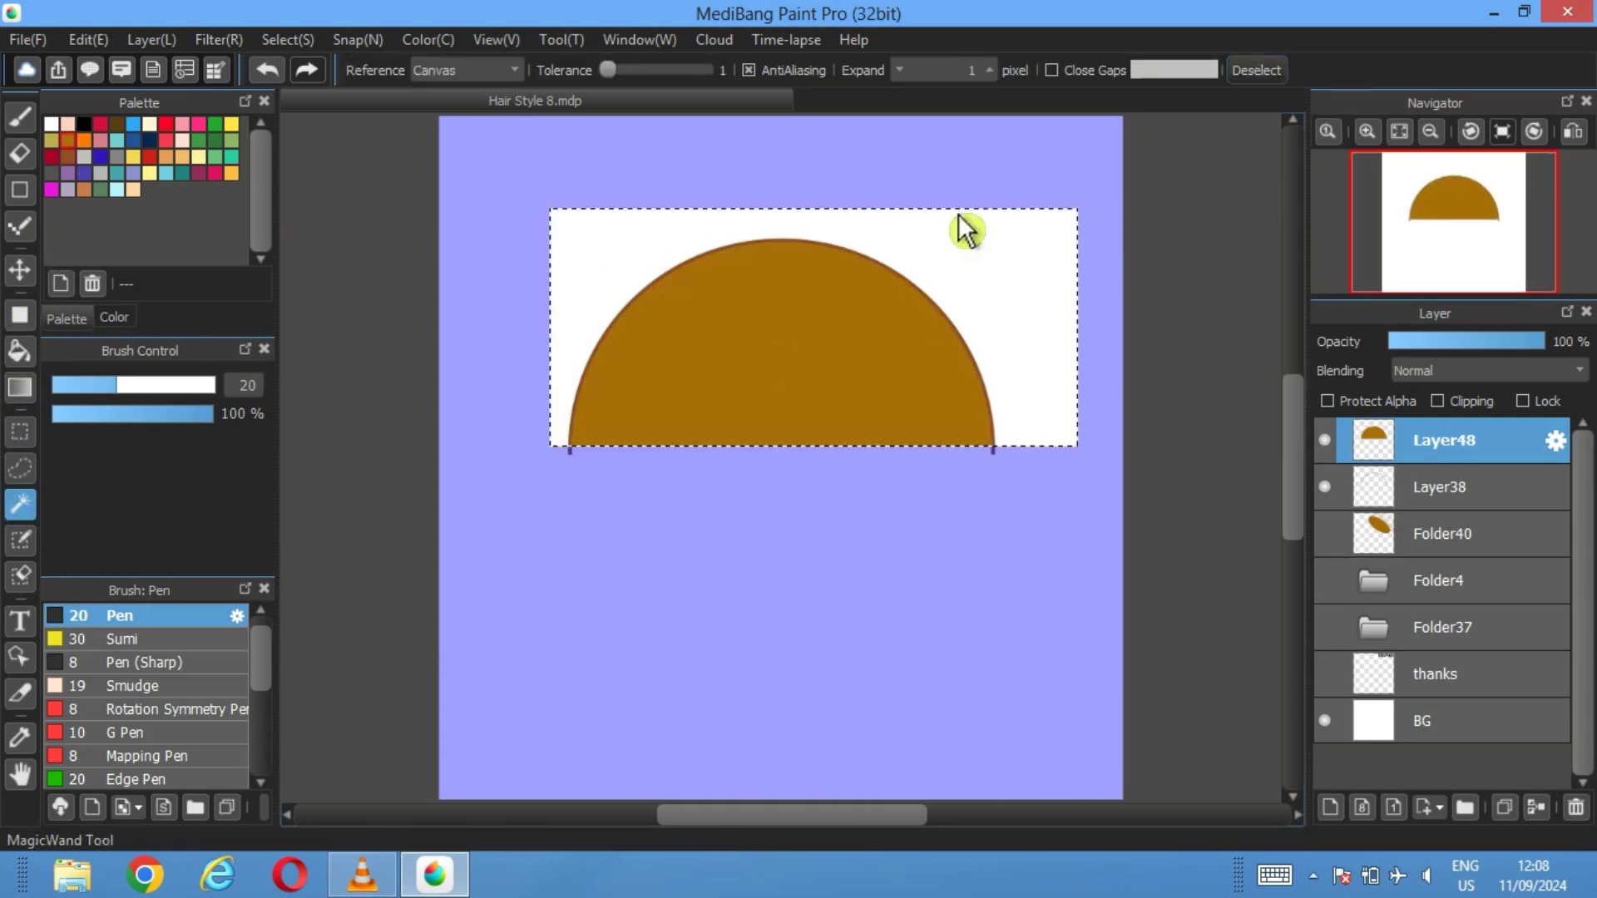
pyautogui.click(1257, 72)
pyautogui.click(1327, 580)
pyautogui.click(1327, 627)
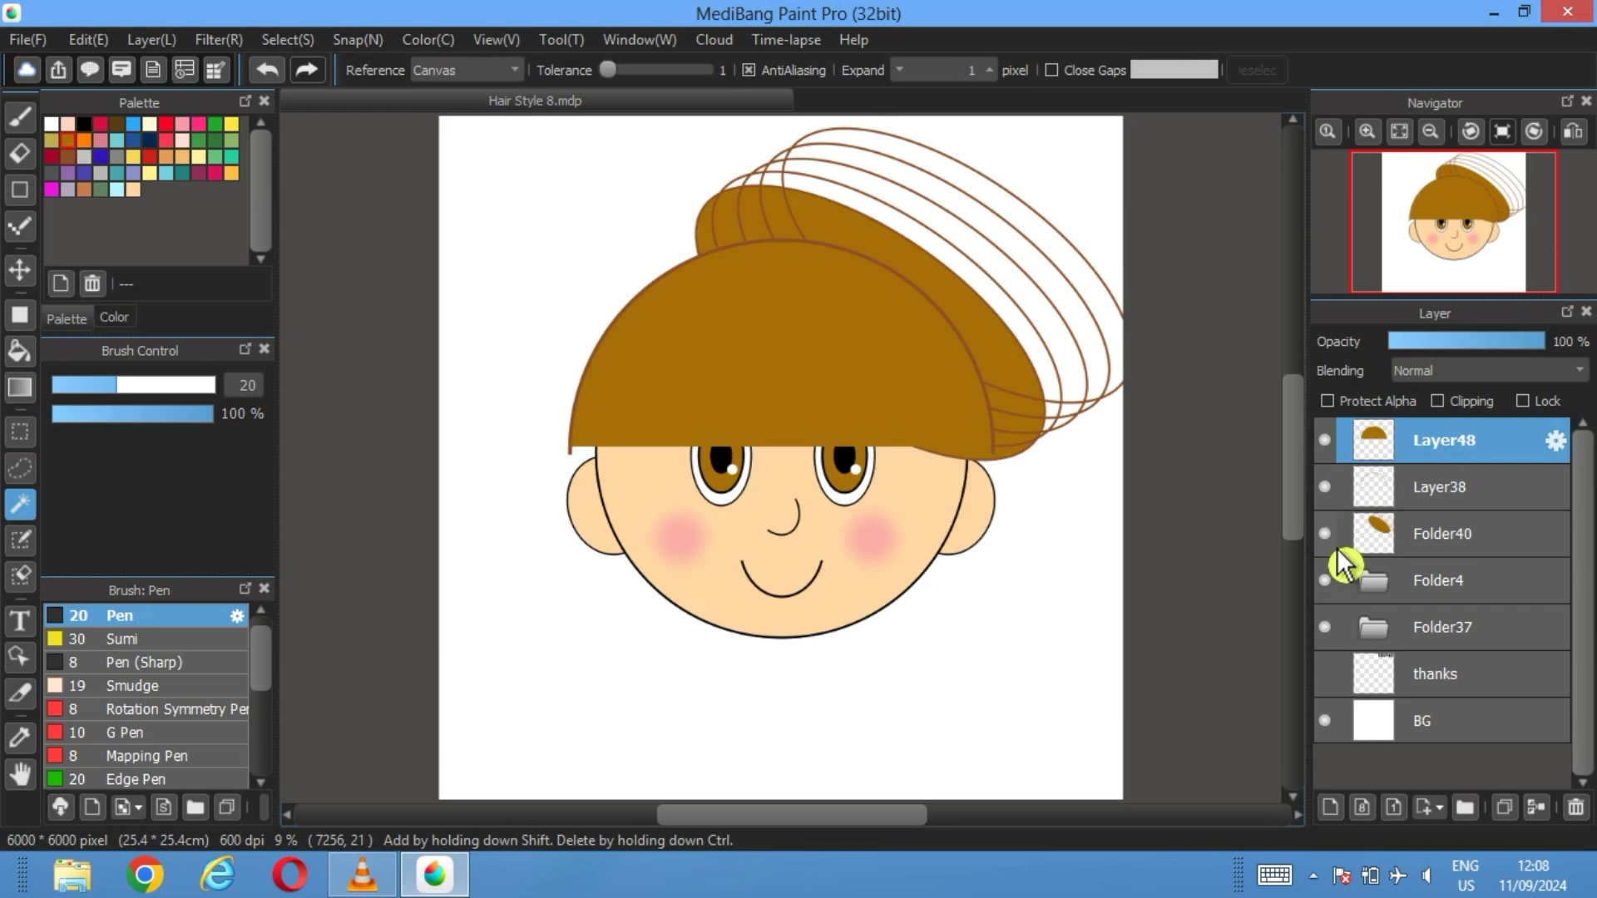
pyautogui.click(1328, 442)
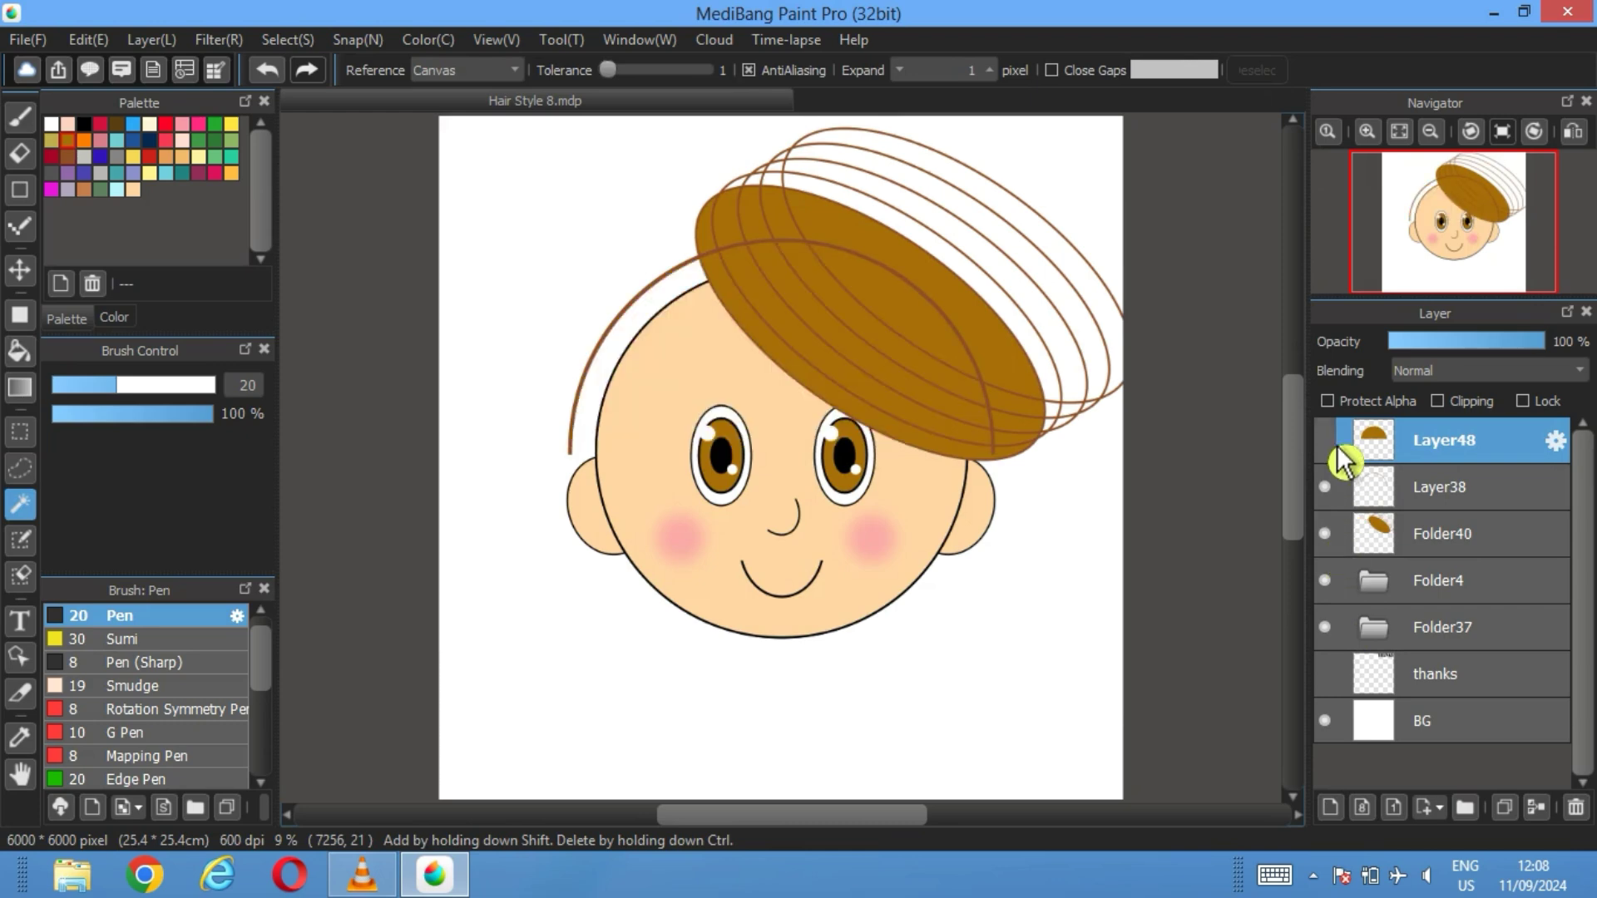
pyautogui.click(1333, 444)
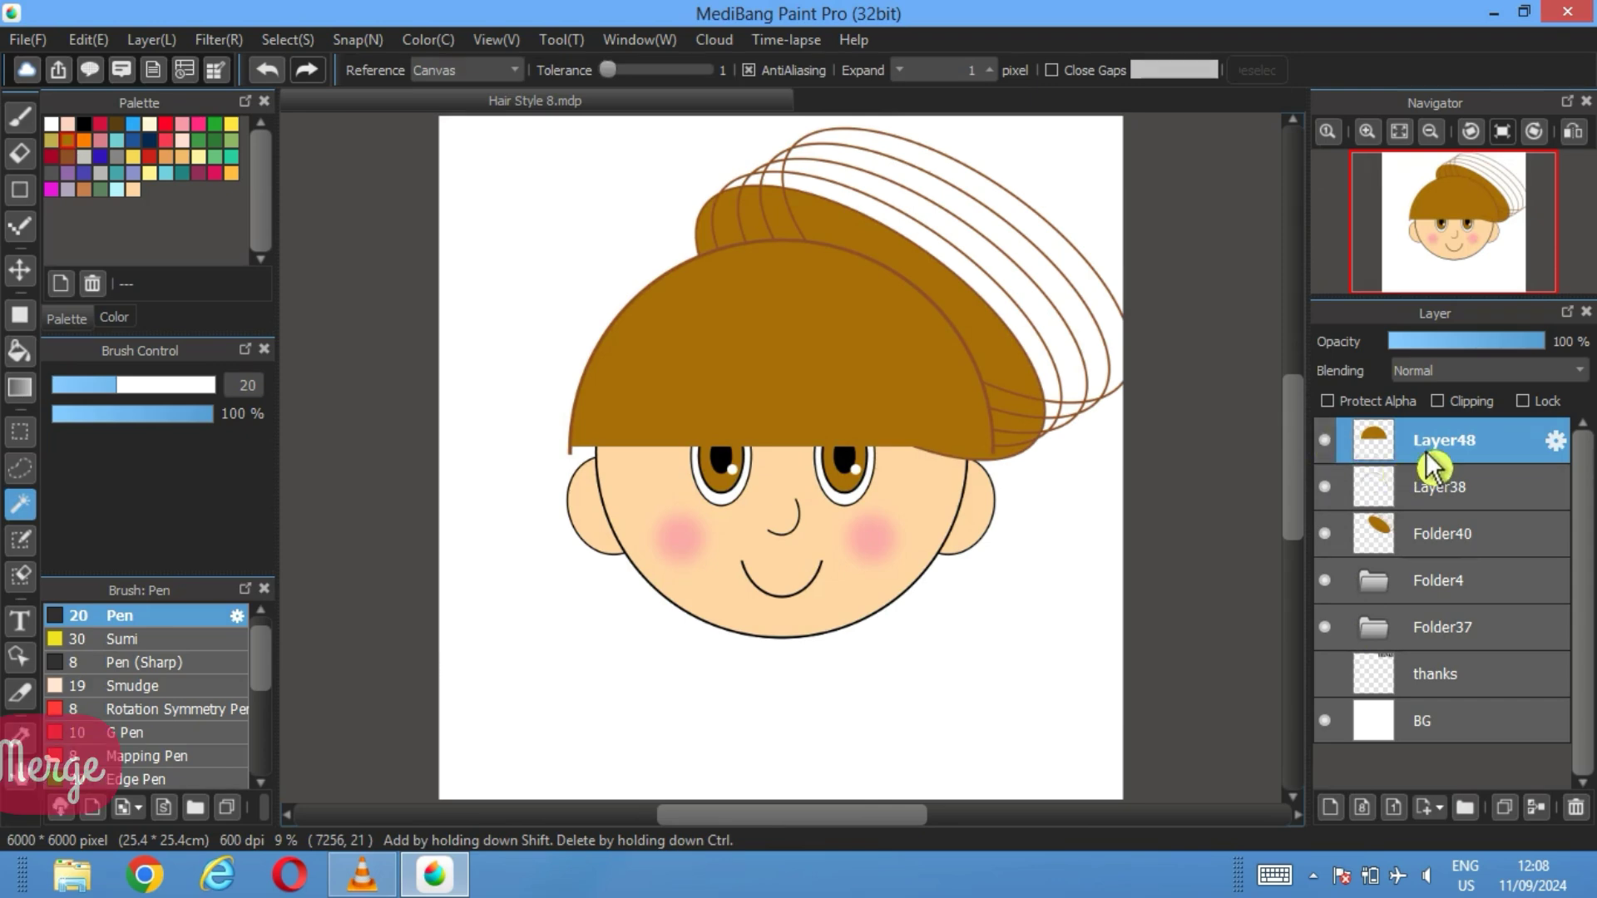
# Move the arc outline layer above its brown fill and merge the two layers
pyautogui.click(1447, 491)
pyautogui.moveTo(1437, 438); pyautogui.dragTo(1444, 456)
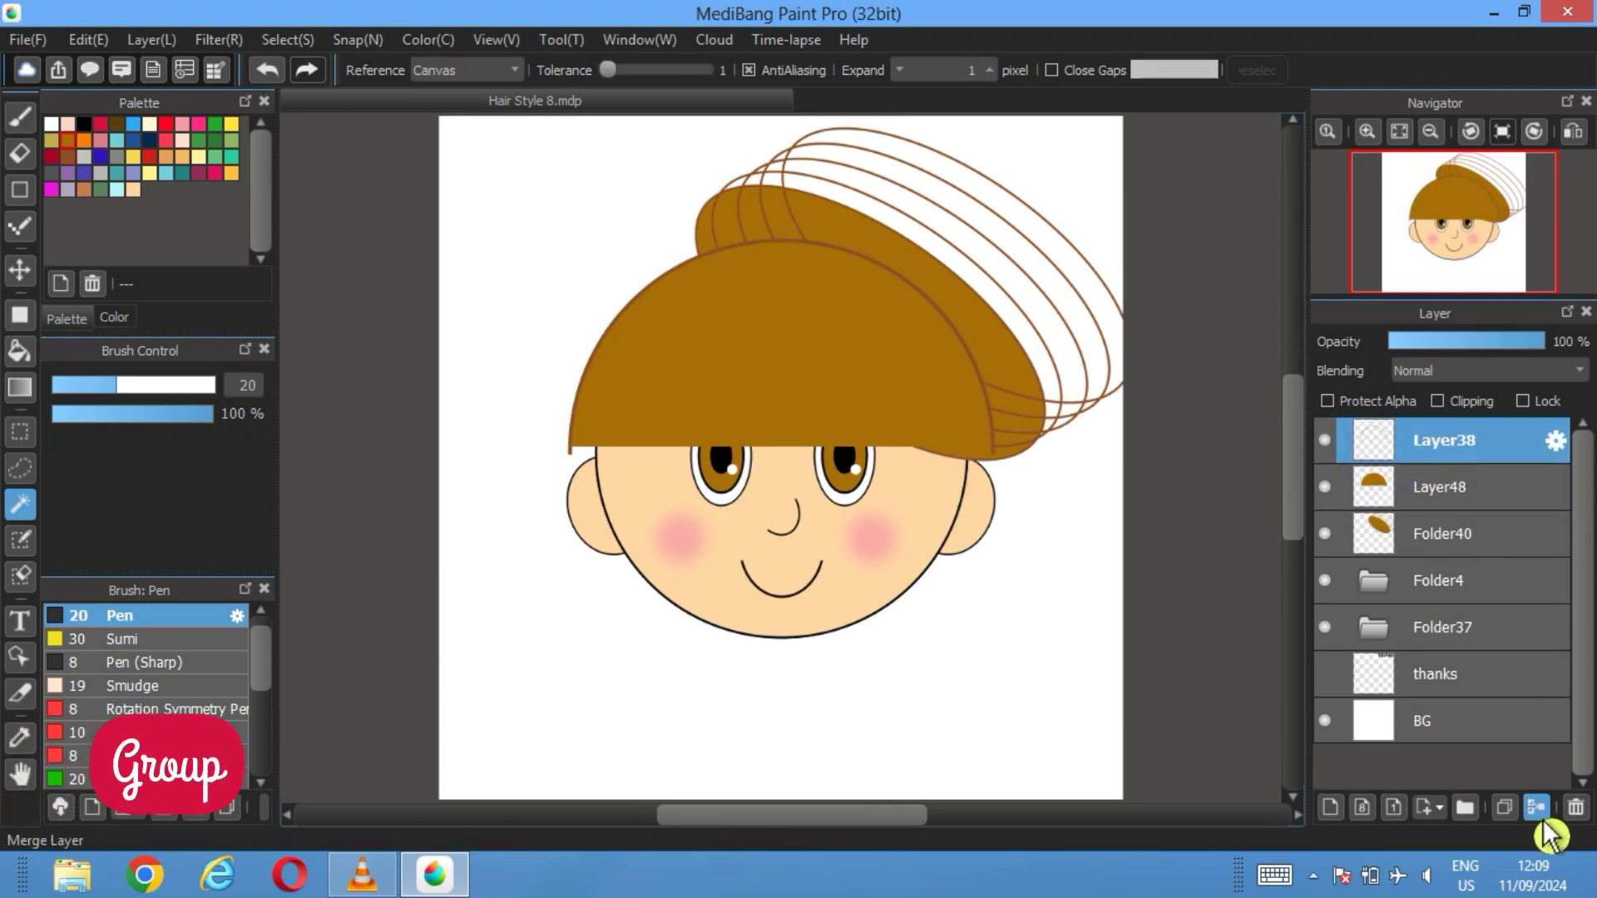
pyautogui.click(1536, 806)
# Create a new folder and move the hair dome and merged ellipse layers into it
pyautogui.click(1462, 809)
pyautogui.click(1463, 497)
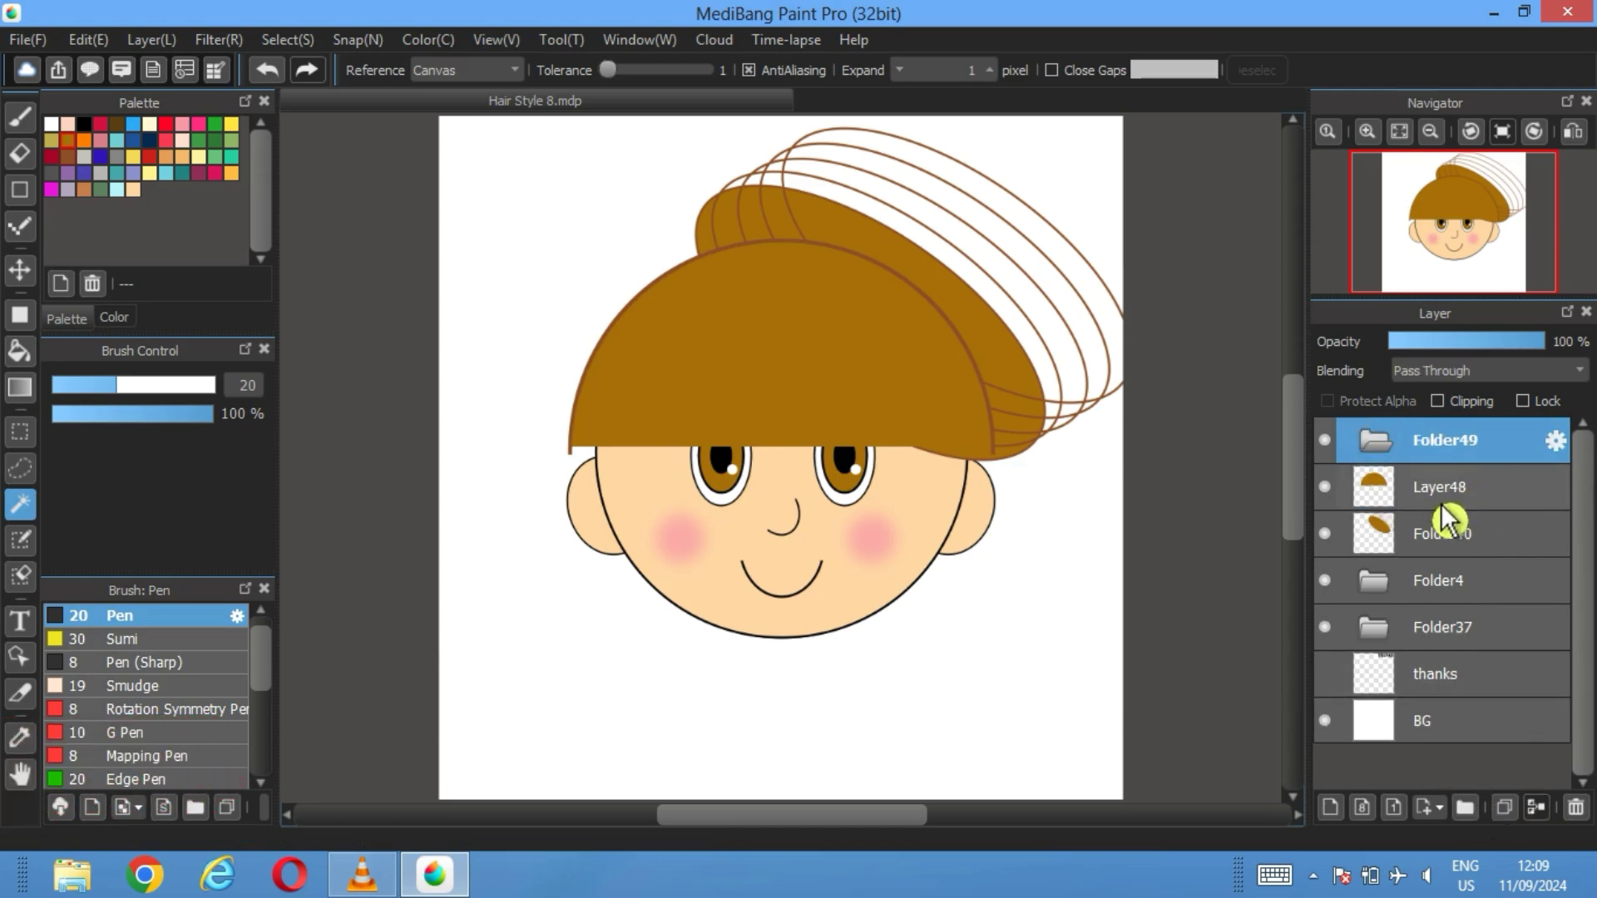
pyautogui.keyDown('ctrl'); pyautogui.click(1447, 555); pyautogui.keyUp('ctrl')
pyautogui.moveTo(1454, 484); pyautogui.dragTo(1451, 449)
# Hide the ellipses, facial features and both ears, and select the empty area around the head and hair dome with the Magic Wand
pyautogui.click(1347, 533)
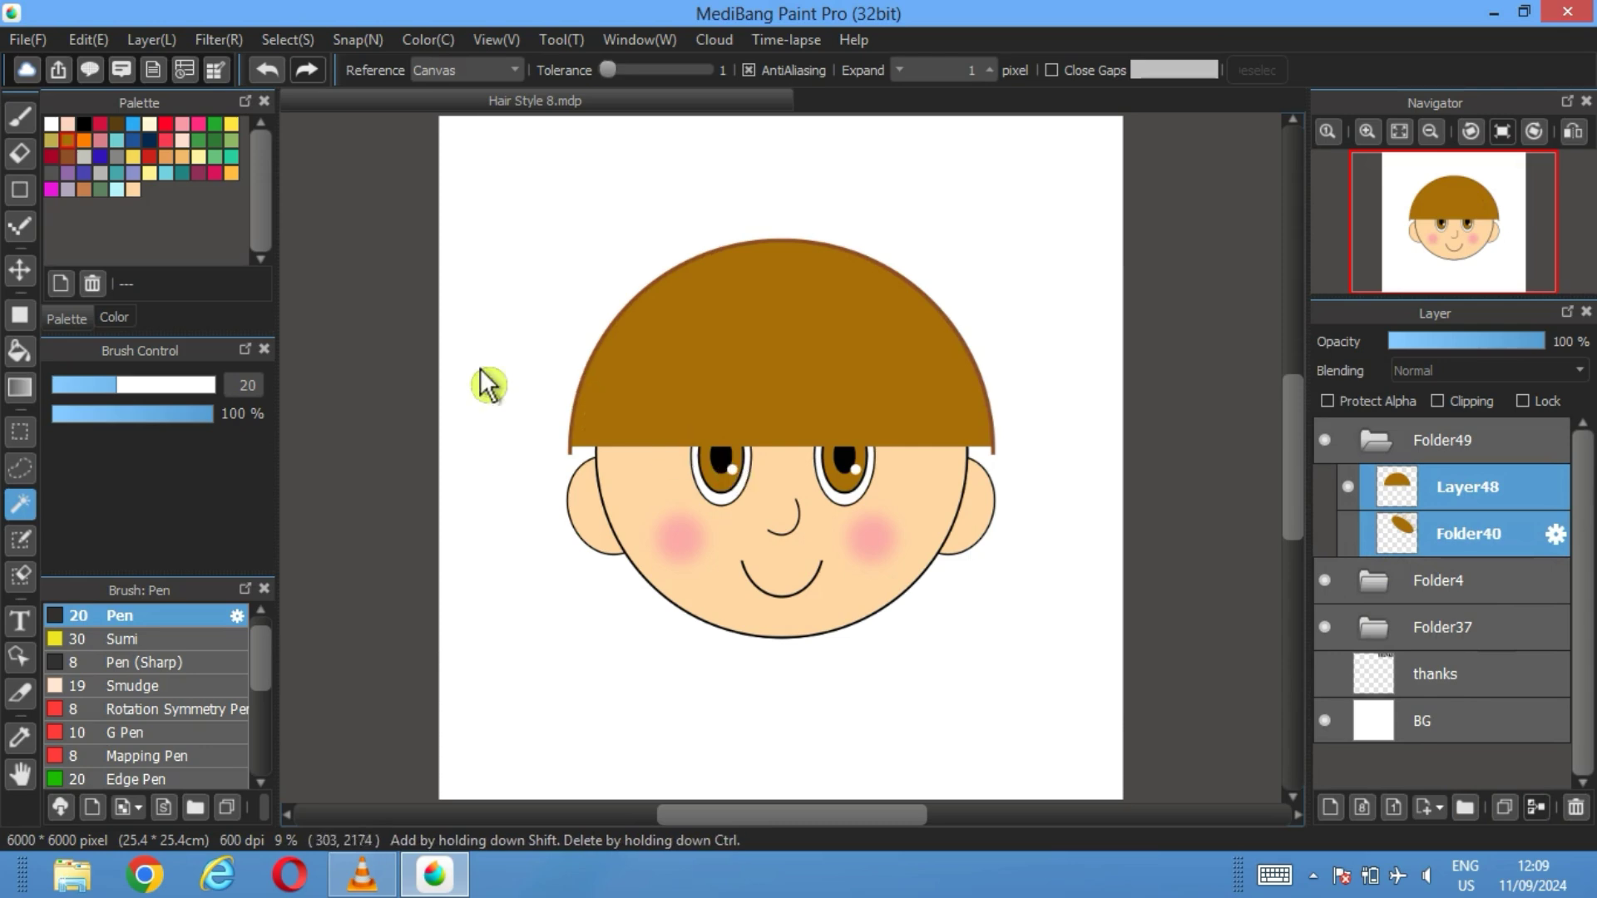
pyautogui.click(1329, 584)
pyautogui.click(1329, 584)
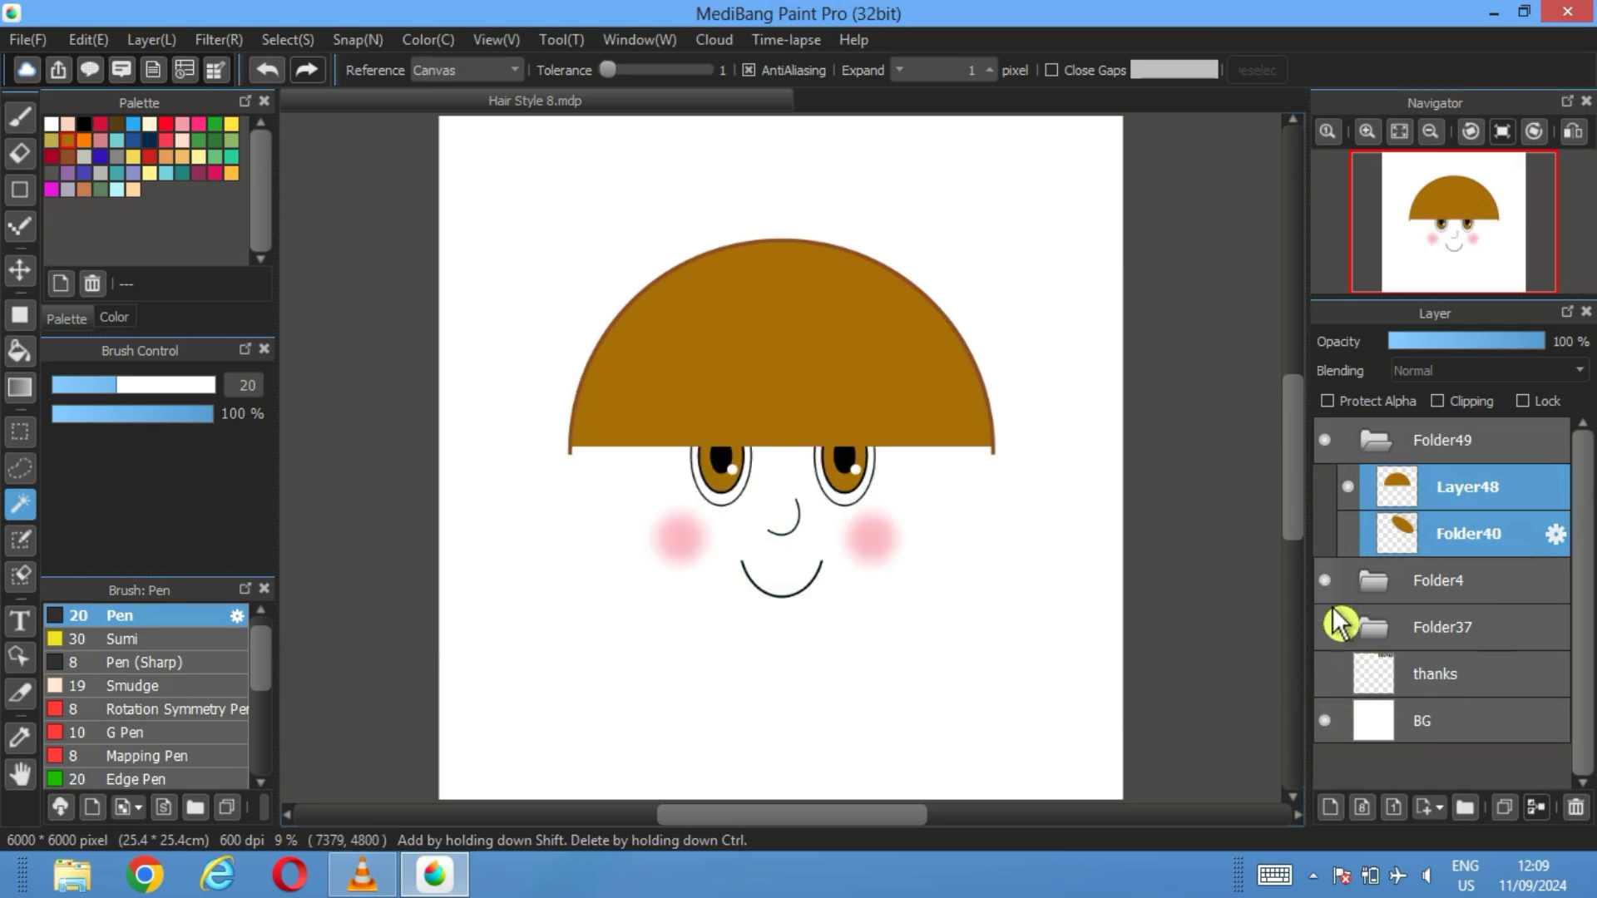
pyautogui.click(1324, 580)
pyautogui.click(1325, 627)
pyautogui.click(1355, 632)
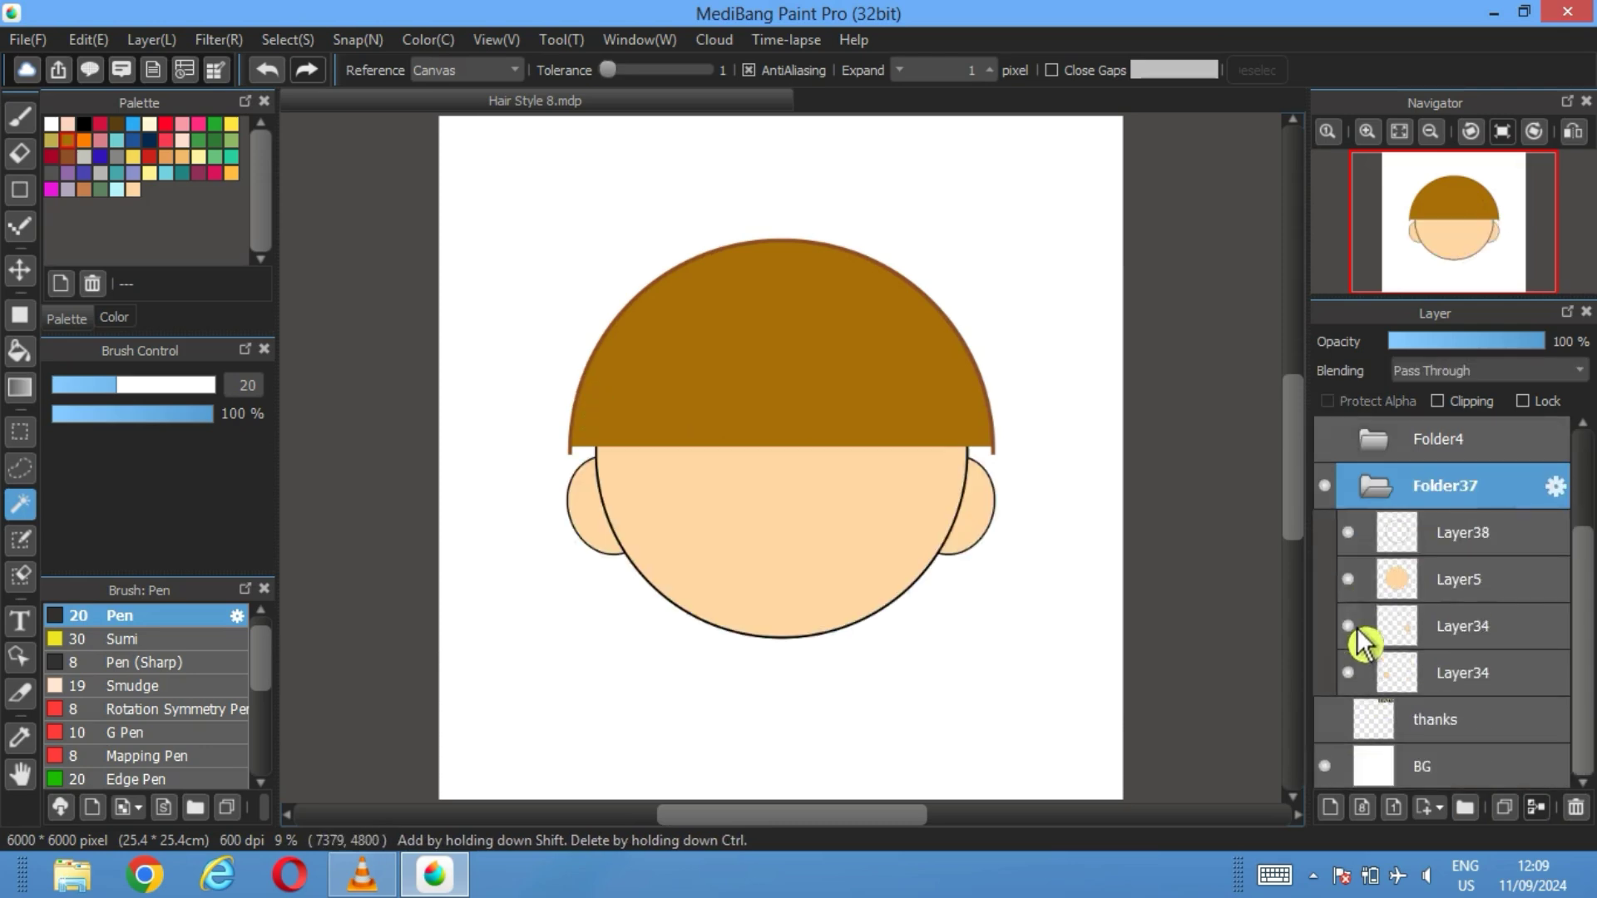
pyautogui.click(1348, 627)
pyautogui.click(1348, 673)
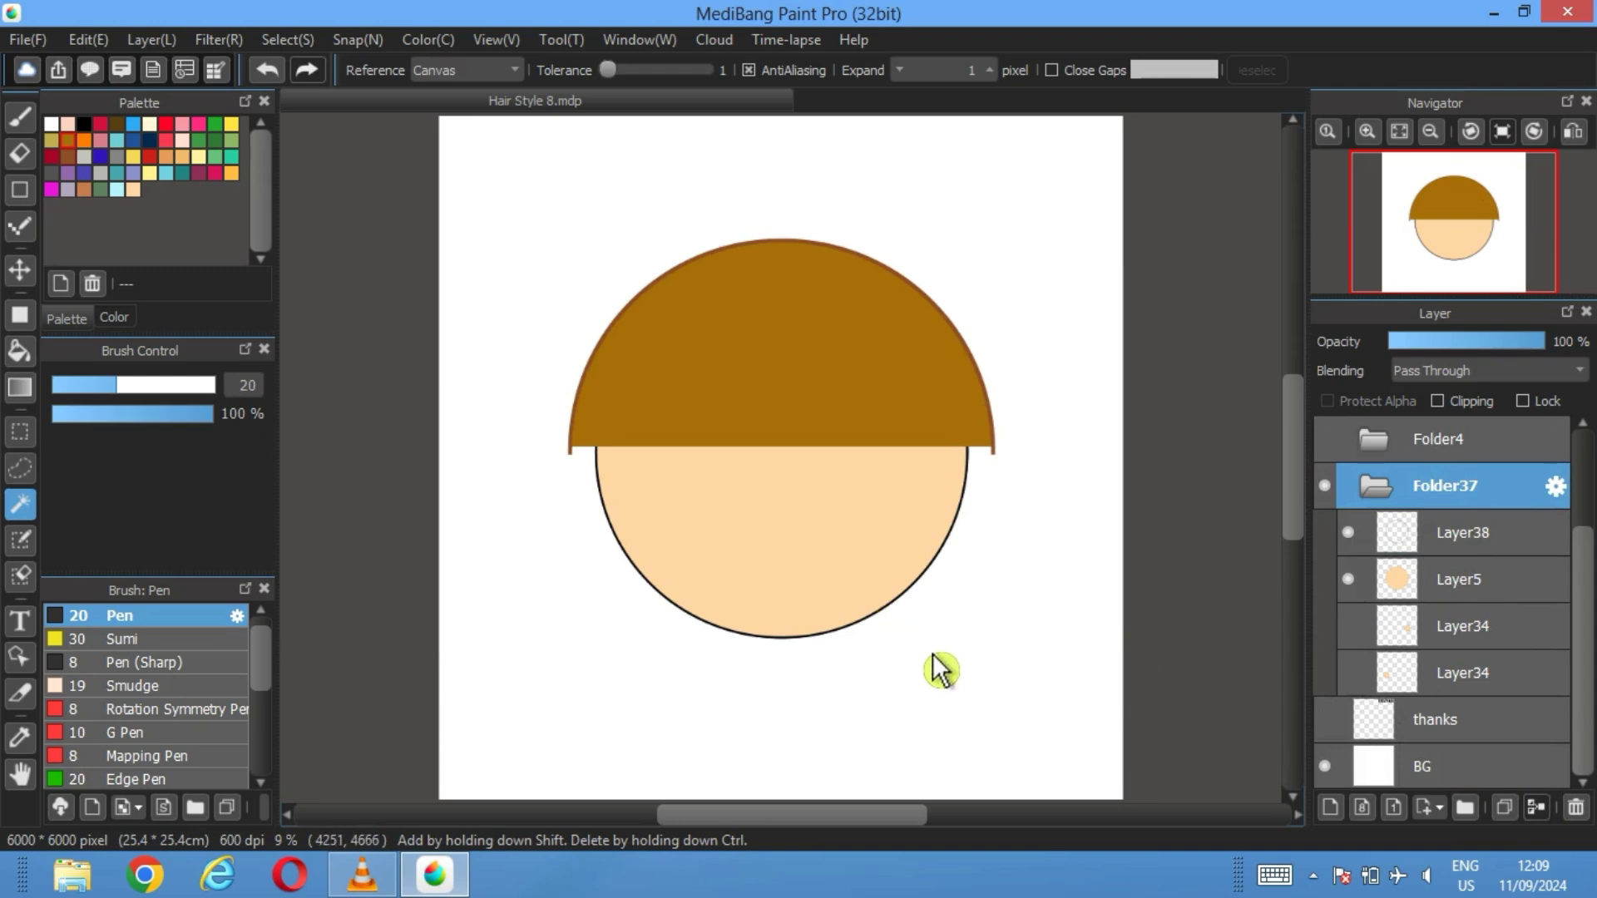
pyautogui.click(940, 671)
# Show the merged ellipse layer and erase its parts outside the dome with a size 492 eraser, leaving a small pointed tip at the right ear
pyautogui.scroll(2, 1394, 491)
pyautogui.click(1349, 534)
pyautogui.click(1392, 544)
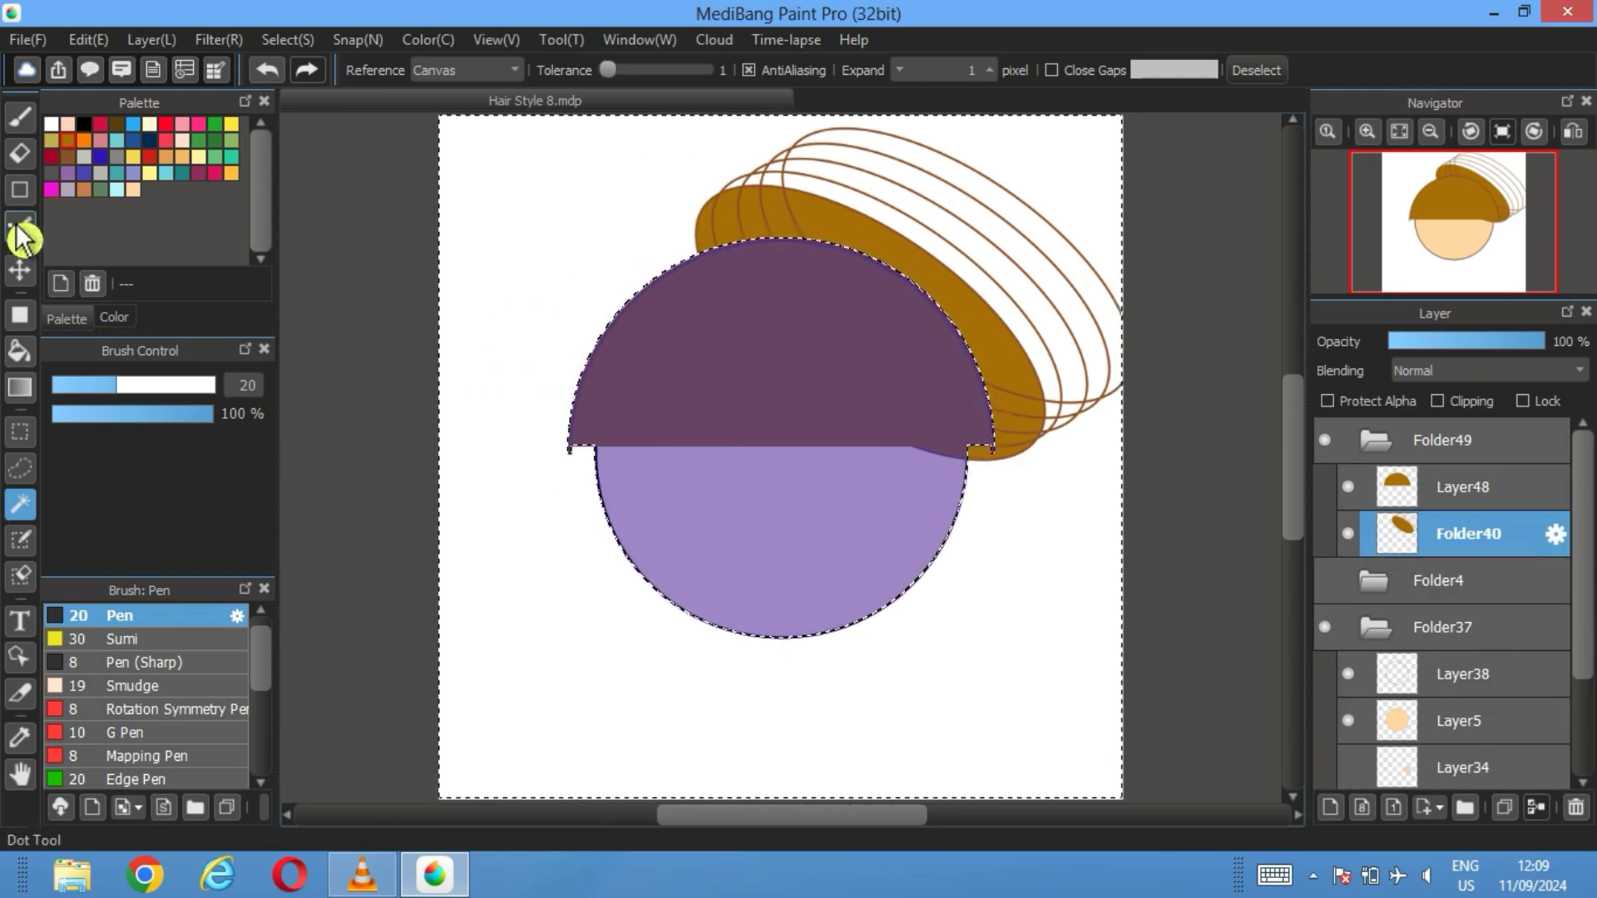
pyautogui.click(20, 153)
pyautogui.moveTo(152, 385); pyautogui.dragTo(267, 391)
pyautogui.hotkey('ctrl', 'd')
pyautogui.hotkey('ctrl', 'z')
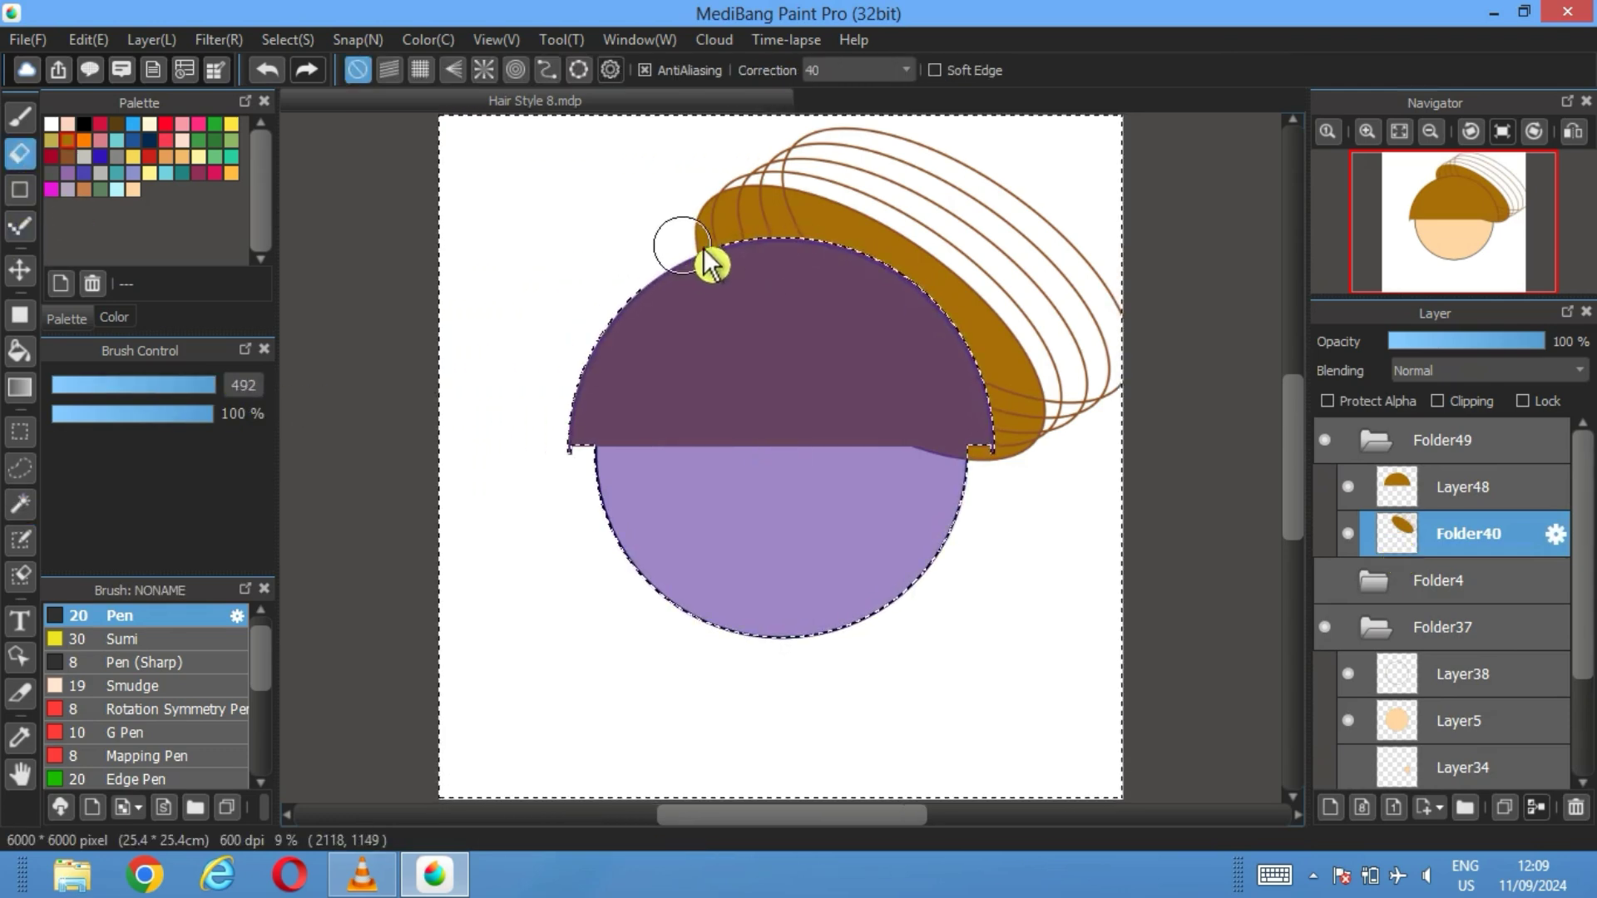
pyautogui.moveTo(998, 325); pyautogui.dragTo(900, 273)
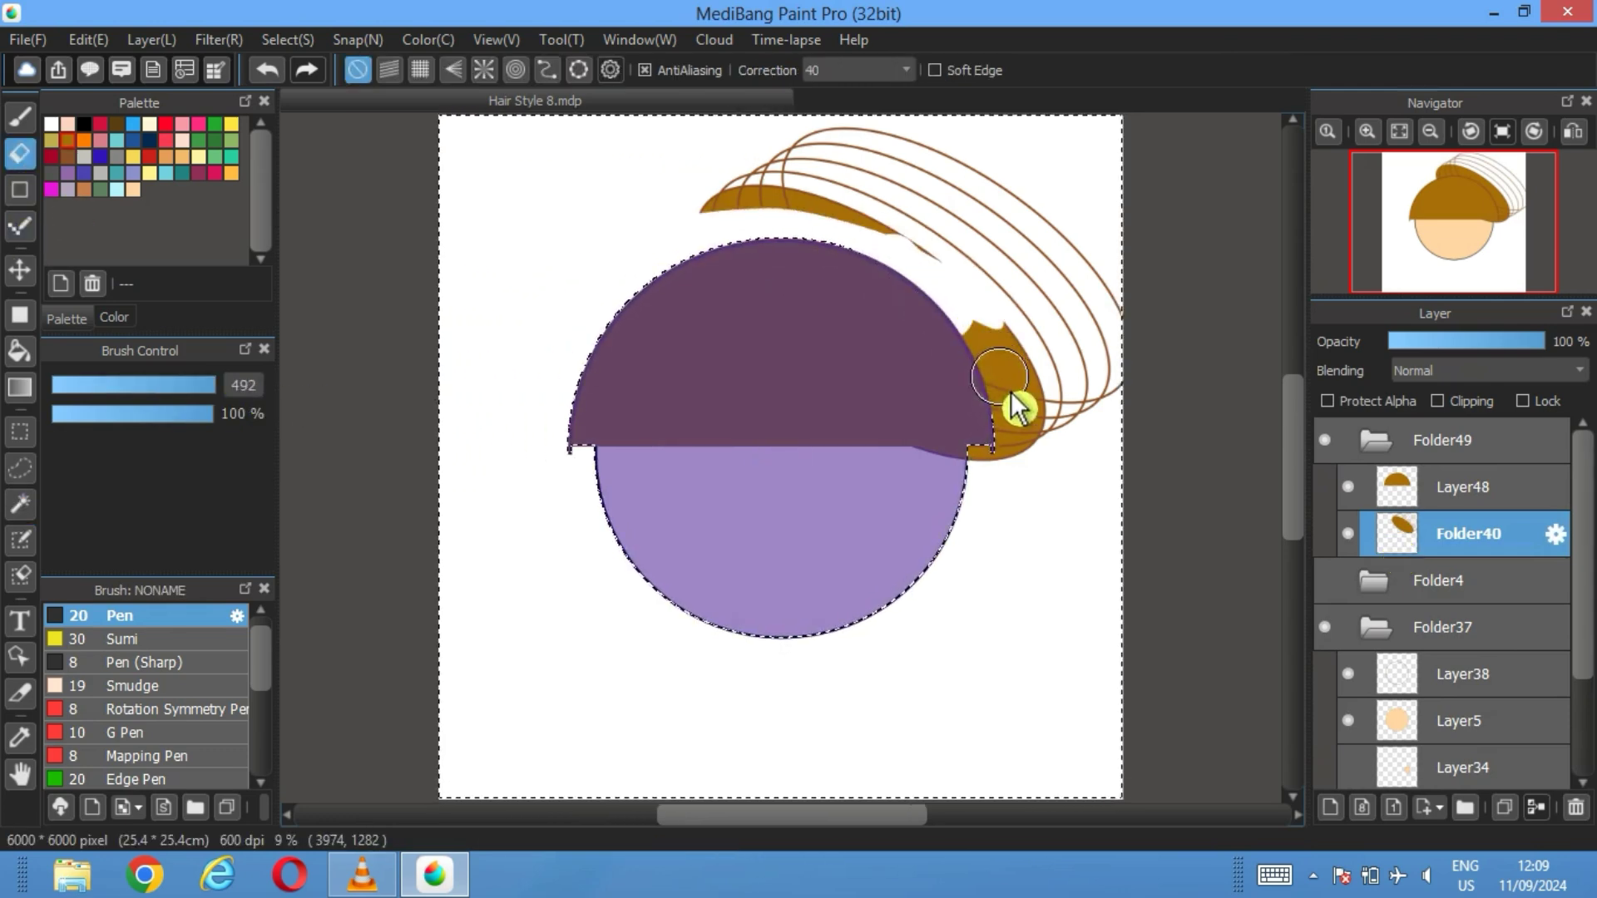
pyautogui.moveTo(1026, 430)
pyautogui.mouseDown()
pyautogui.moveTo(1073, 419)
pyautogui.moveTo(1136, 288)
pyautogui.mouseUp()
pyautogui.moveTo(1115, 417)
pyautogui.mouseDown()
pyautogui.moveTo(941, 241)
pyautogui.moveTo(856, 212)
pyautogui.moveTo(636, 212)
pyautogui.moveTo(748, 186)
pyautogui.moveTo(990, 240)
pyautogui.moveTo(1119, 345)
pyautogui.moveTo(1085, 244)
pyautogui.moveTo(923, 148)
pyautogui.moveTo(769, 140)
pyautogui.moveTo(865, 162)
pyautogui.moveTo(1141, 324)
pyautogui.moveTo(1068, 279)
pyautogui.moveTo(1104, 407)
pyautogui.moveTo(1010, 361)
pyautogui.moveTo(1060, 403)
pyautogui.moveTo(1036, 371)
pyautogui.moveTo(1069, 262)
pyautogui.moveTo(1126, 271)
pyautogui.moveTo(1091, 271)
pyautogui.moveTo(1000, 207)
pyautogui.moveTo(751, 147)
pyautogui.moveTo(830, 148)
pyautogui.moveTo(784, 129)
pyautogui.moveTo(1071, 260)
pyautogui.moveTo(1173, 367)
pyautogui.mouseUp()
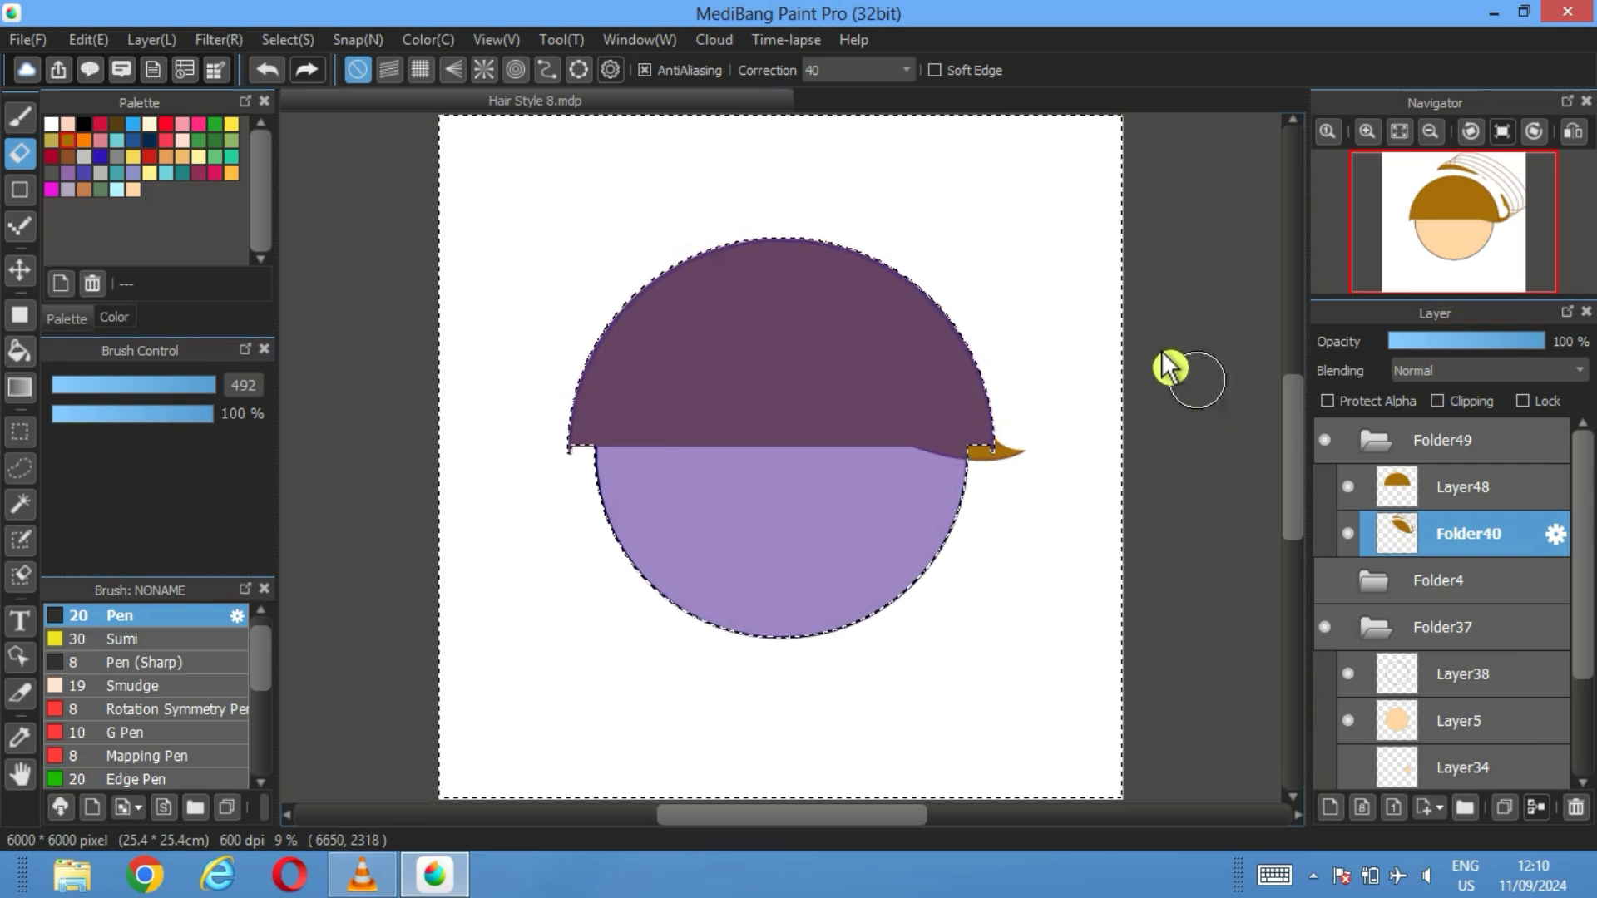
# Clear the selection and move the trimmed ellipse layer above the hair dome layer
pyautogui.click(21, 505)
pyautogui.click(1254, 71)
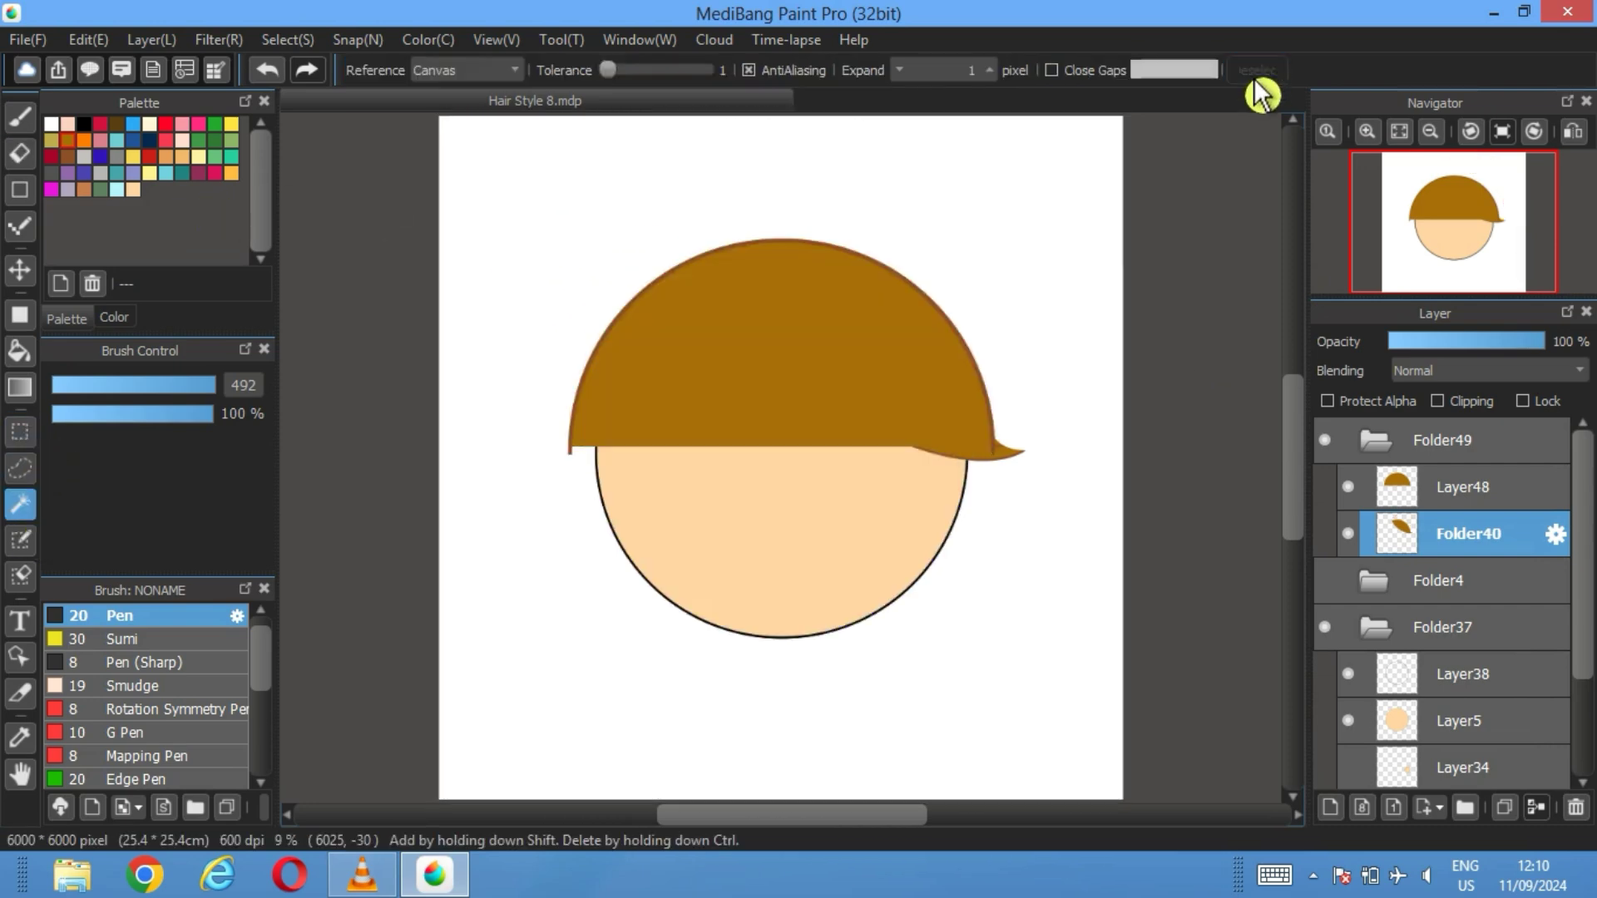
pyautogui.moveTo(1505, 553); pyautogui.dragTo(1501, 491)
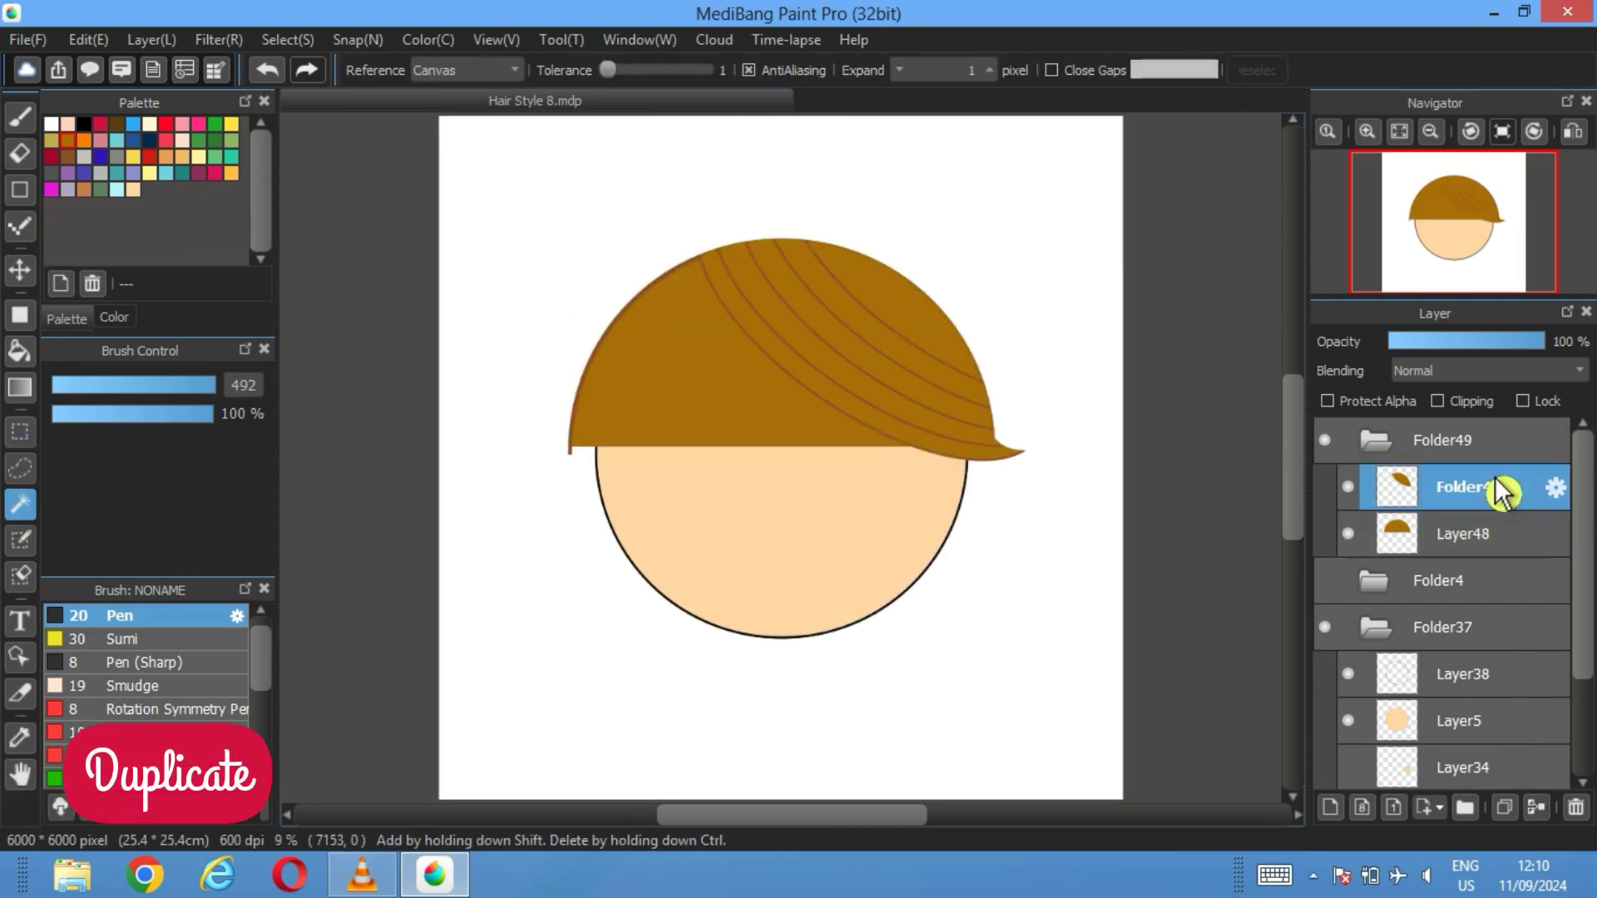
# Duplicate the trimmed ellipse layer and flip the copy horizontally
pyautogui.click(1504, 808)
pyautogui.click(152, 39)
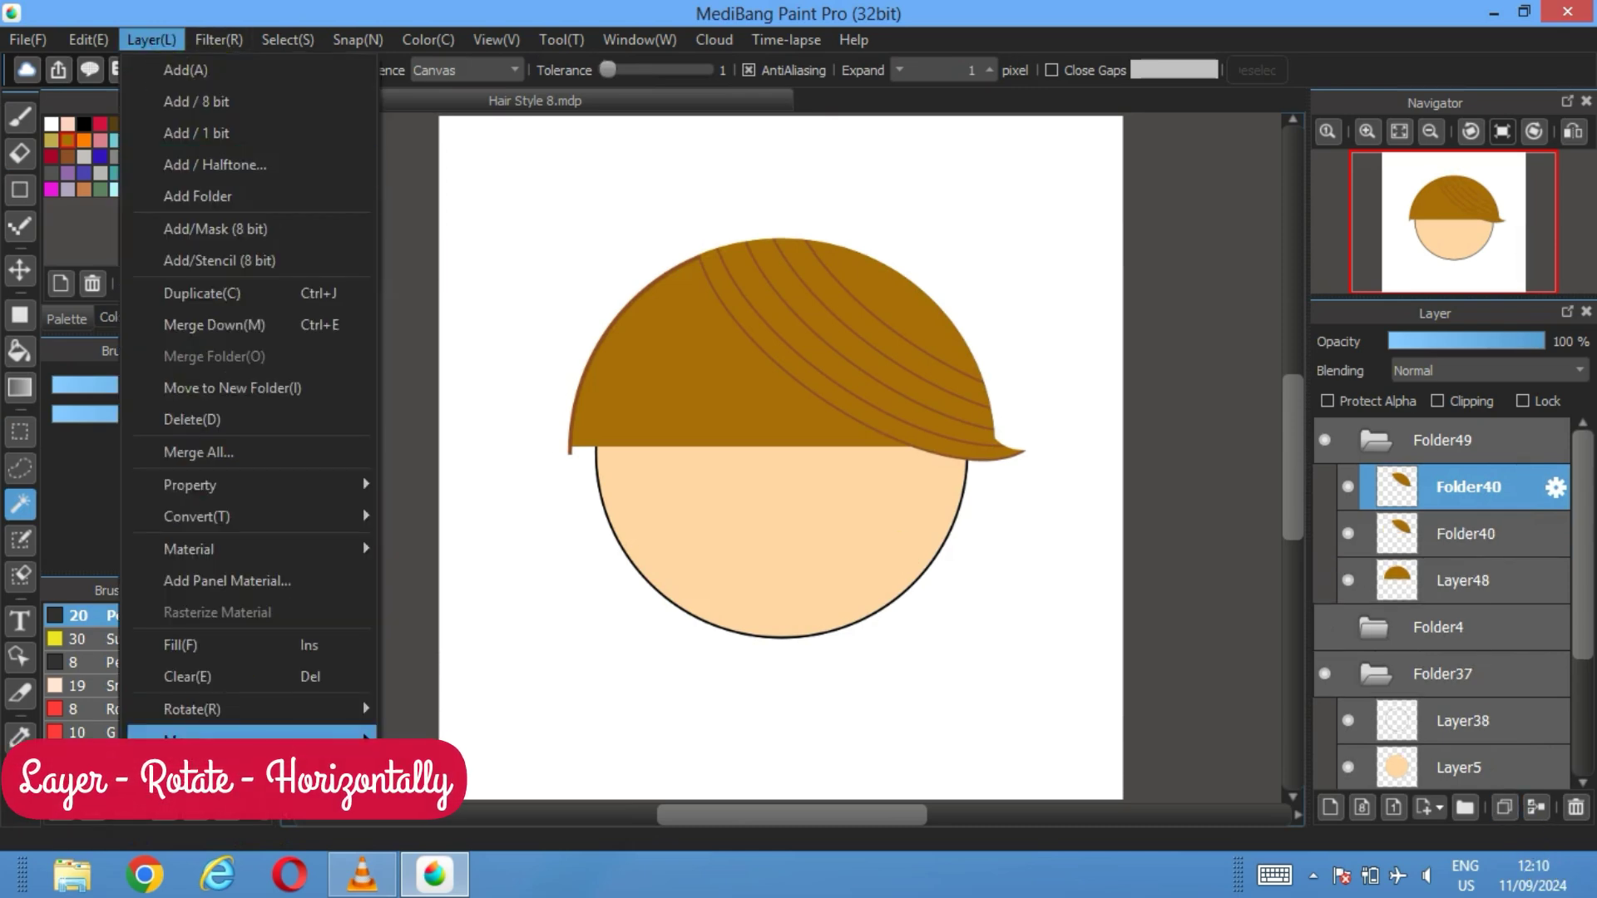
pyautogui.click(515, 775)
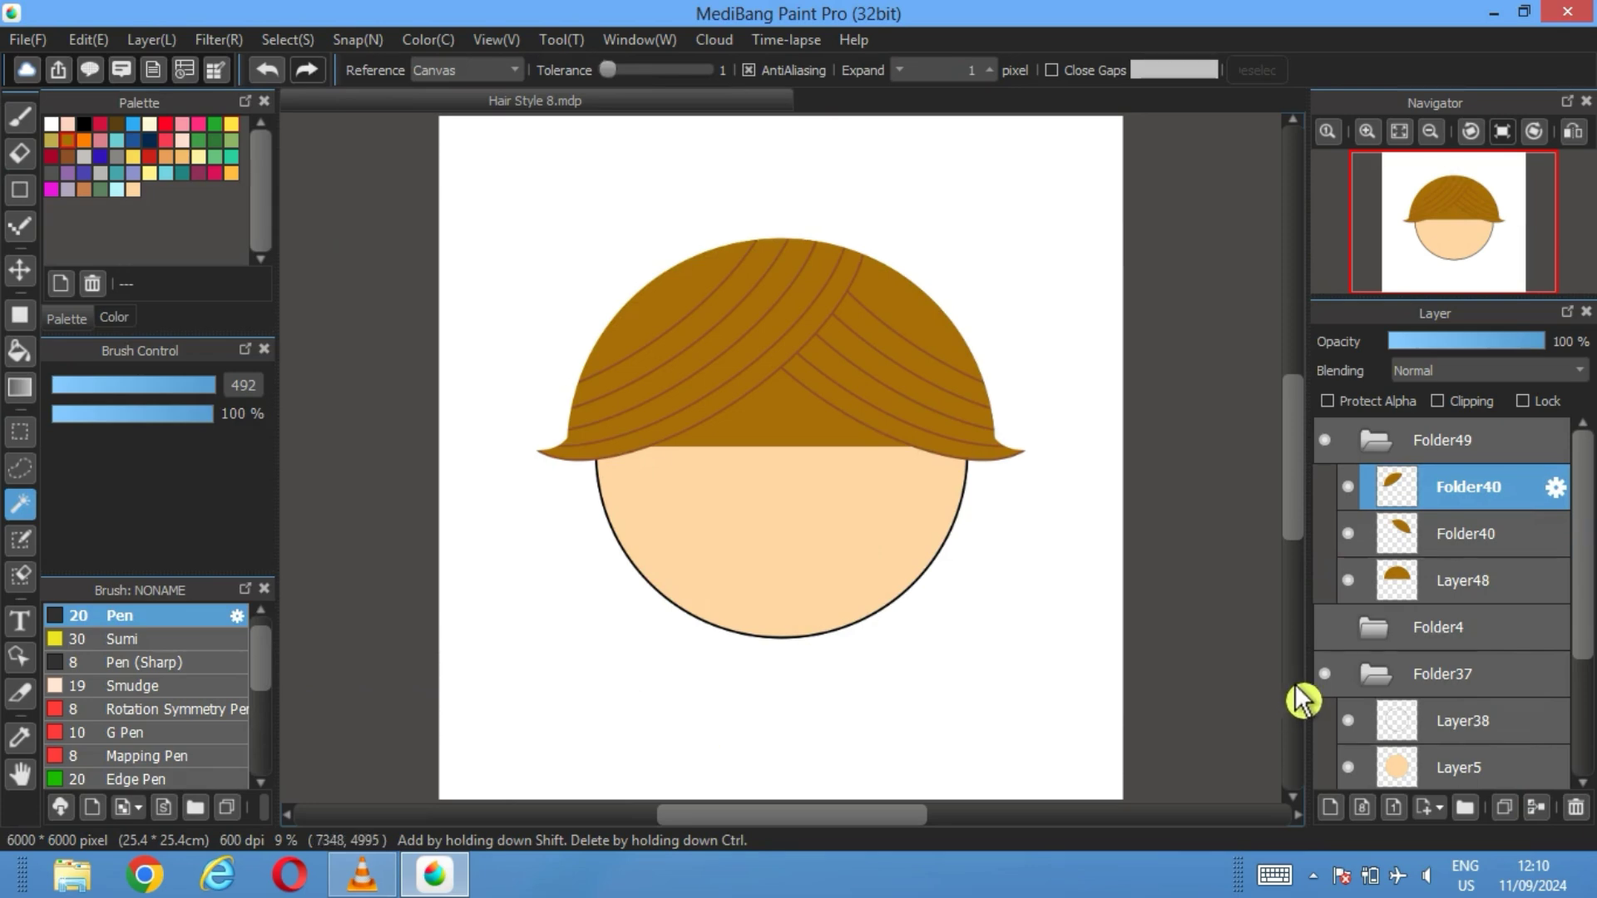
# Show both ear layers behind the head
pyautogui.scroll(-1, 1381, 647)
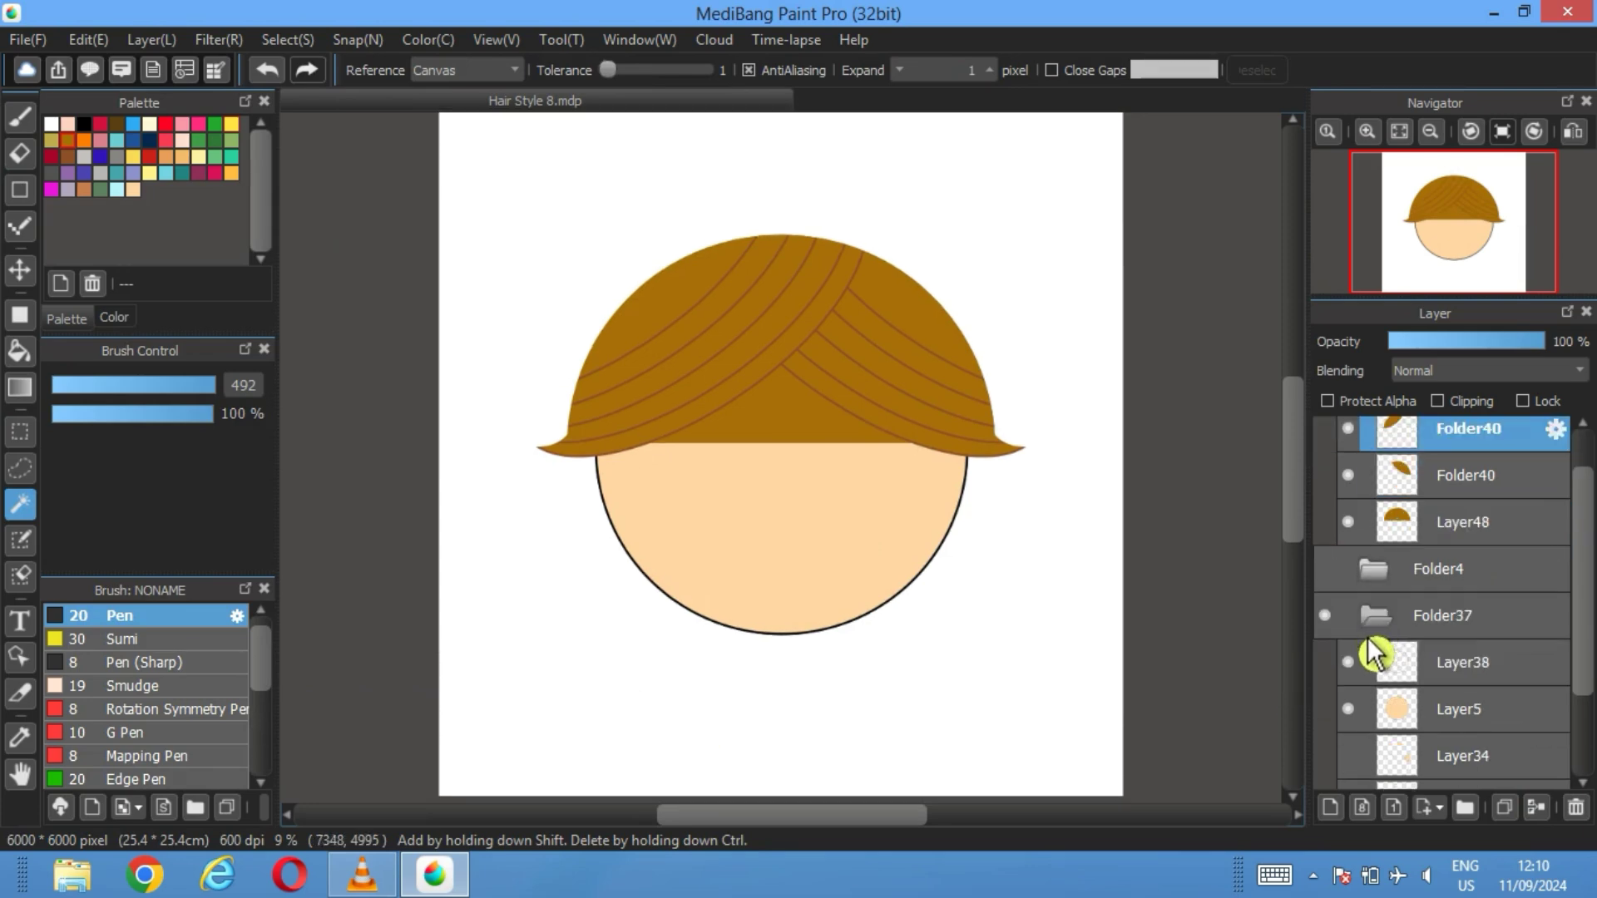
pyautogui.click(1347, 756)
pyautogui.scroll(-2, 1365, 756)
pyautogui.click(1347, 704)
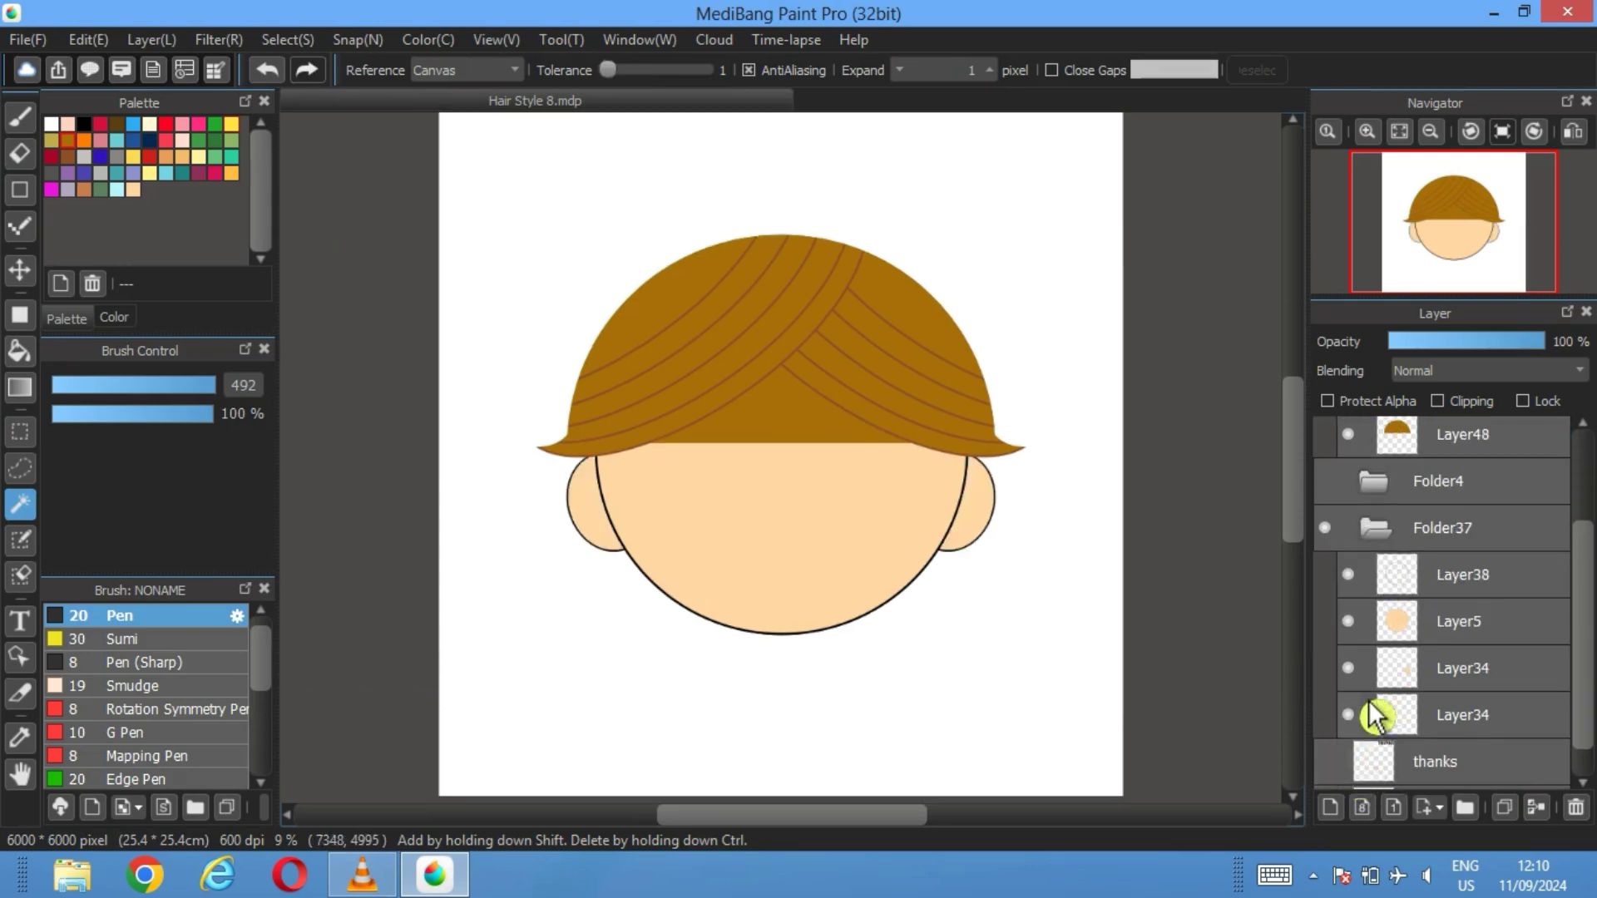
pyautogui.scroll(3, 1397, 655)
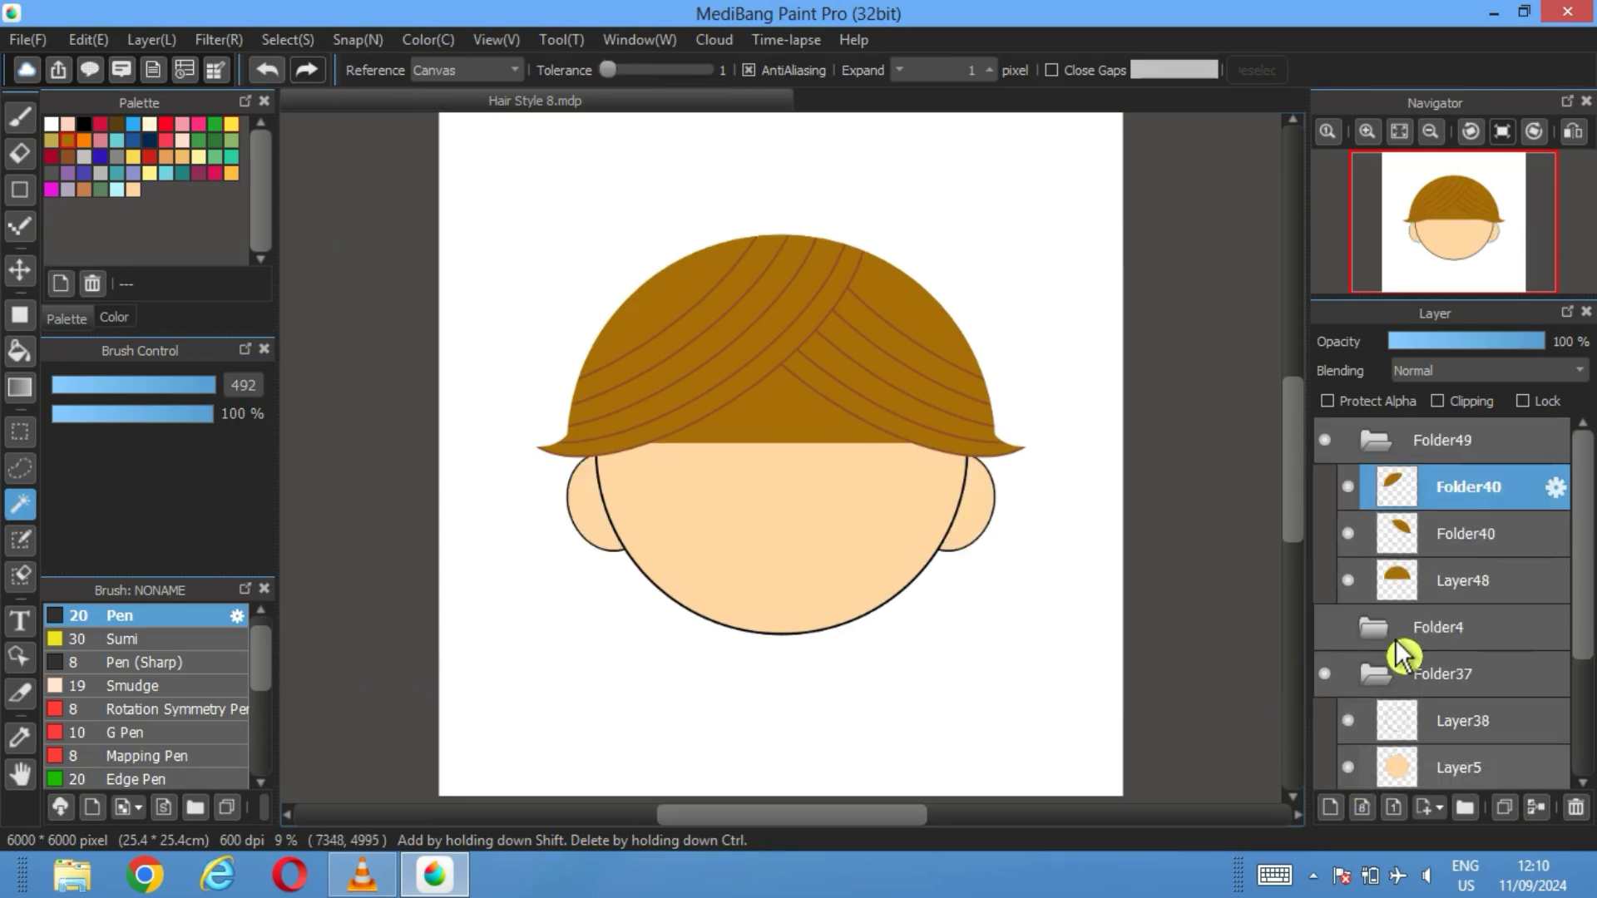
# Move the flipped ellipse layer below the original ellipse layer
pyautogui.click(298, 42)
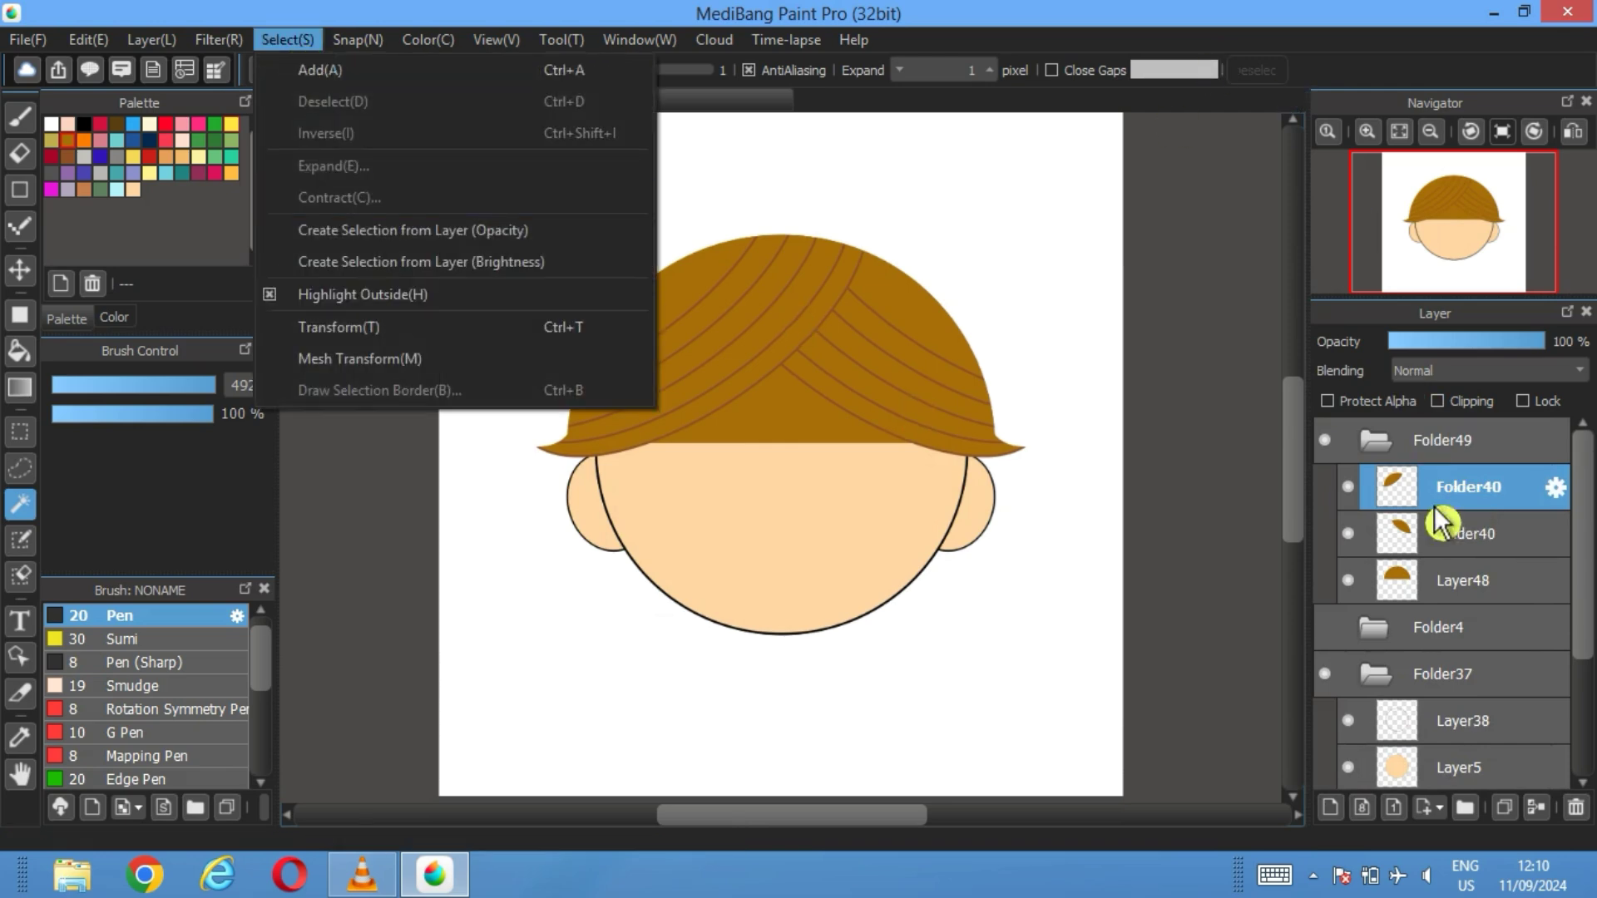
pyautogui.click(1464, 572)
pyautogui.moveTo(1465, 533); pyautogui.dragTo(1470, 536)
# Transform the flipped ellipse layer by rotating it slightly counterclockwise, keeping its pointed tip at the left ear
pyautogui.click(286, 39)
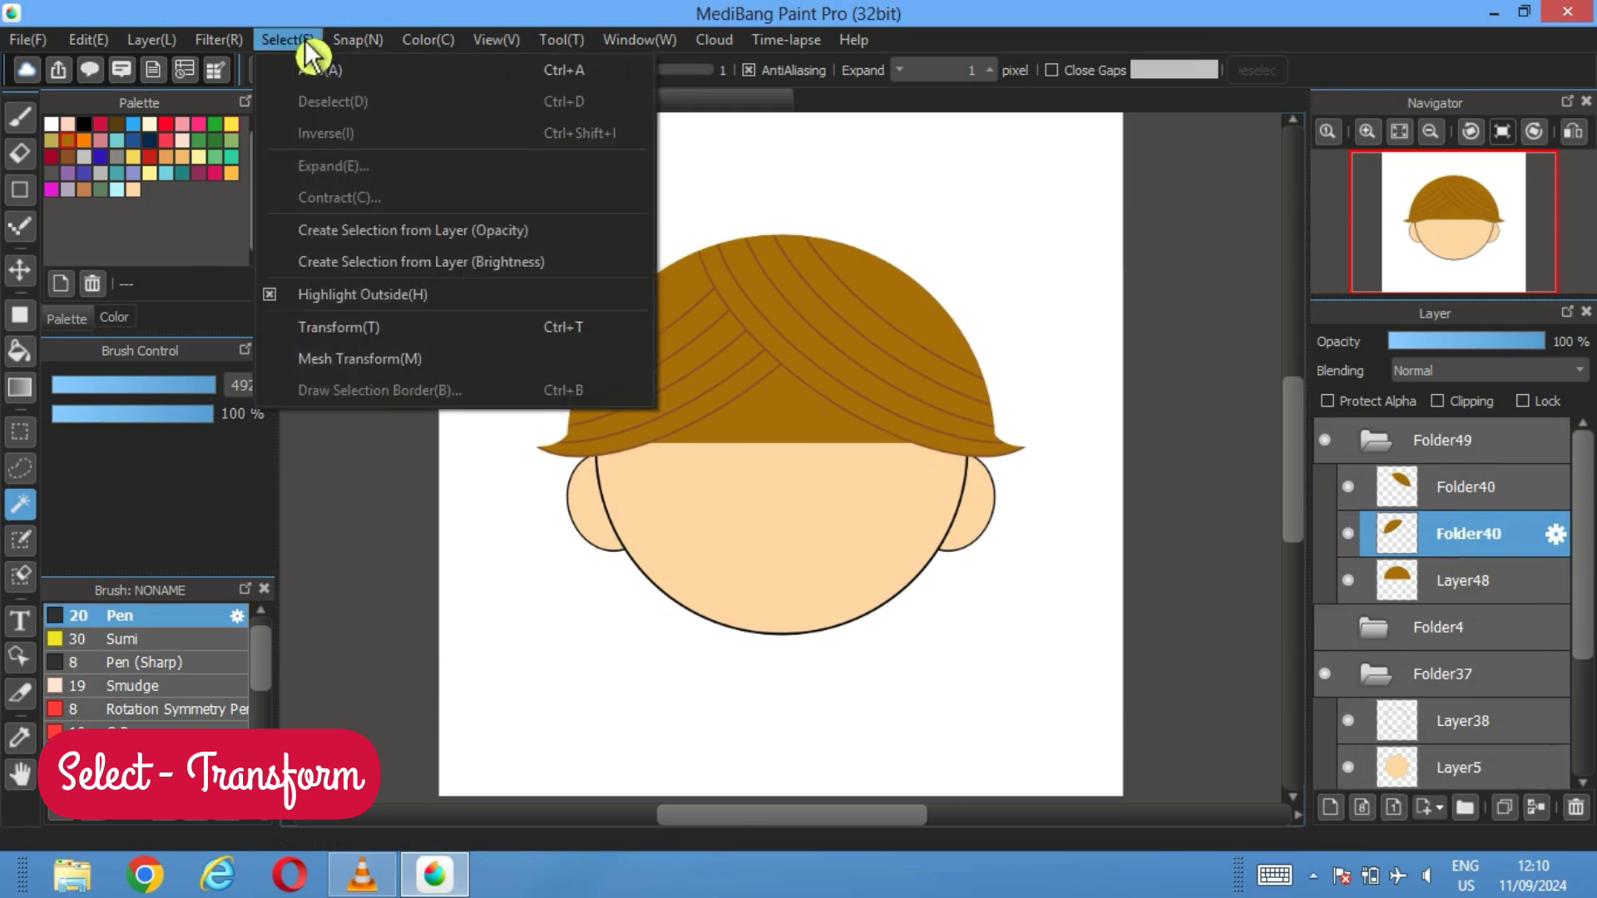
pyautogui.click(324, 357)
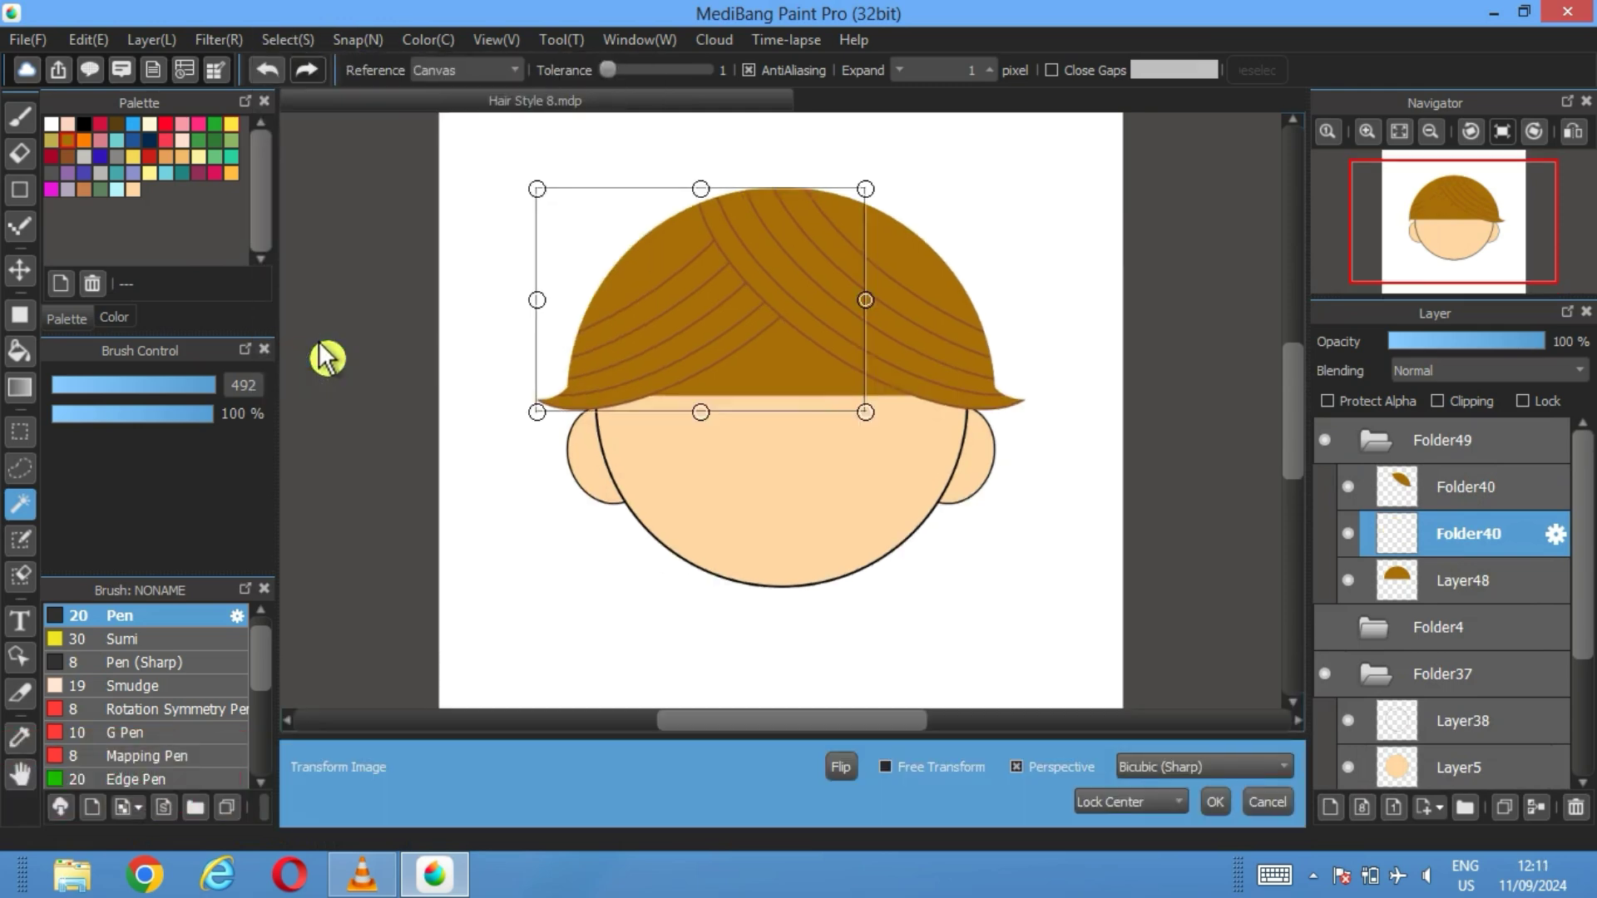
pyautogui.moveTo(677, 175); pyautogui.dragTo(731, 186)
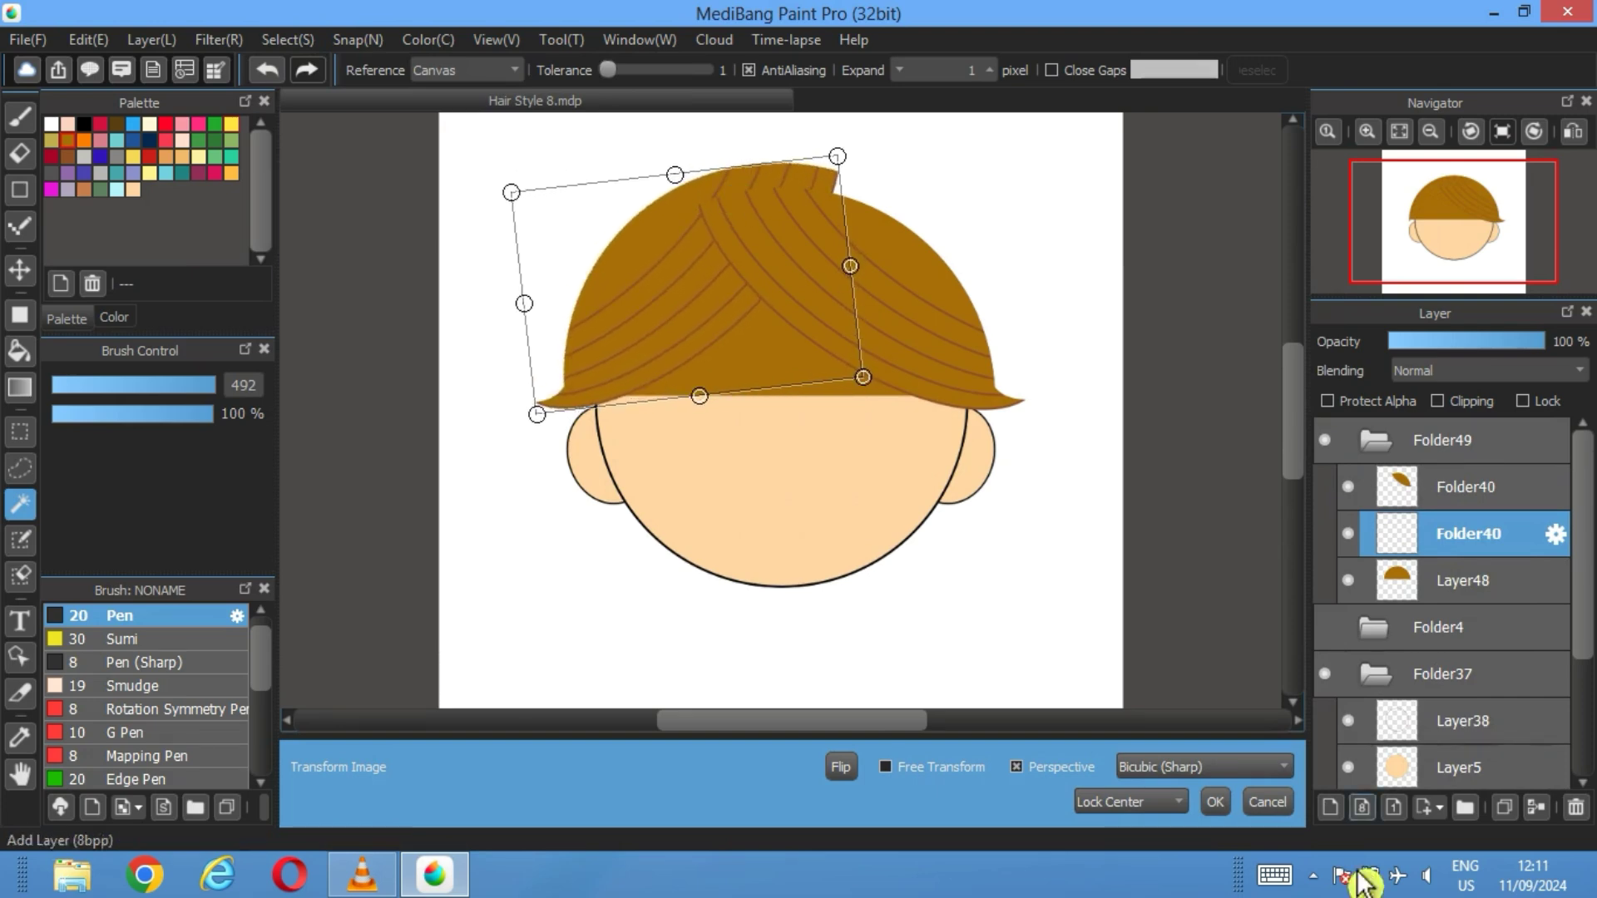
pyautogui.click(1215, 802)
# Hide both ears and both ellipse layers, and select the empty area around the head and dome with the Magic Wand while the flipped layer is active
pyautogui.scroll(-3, 1405, 707)
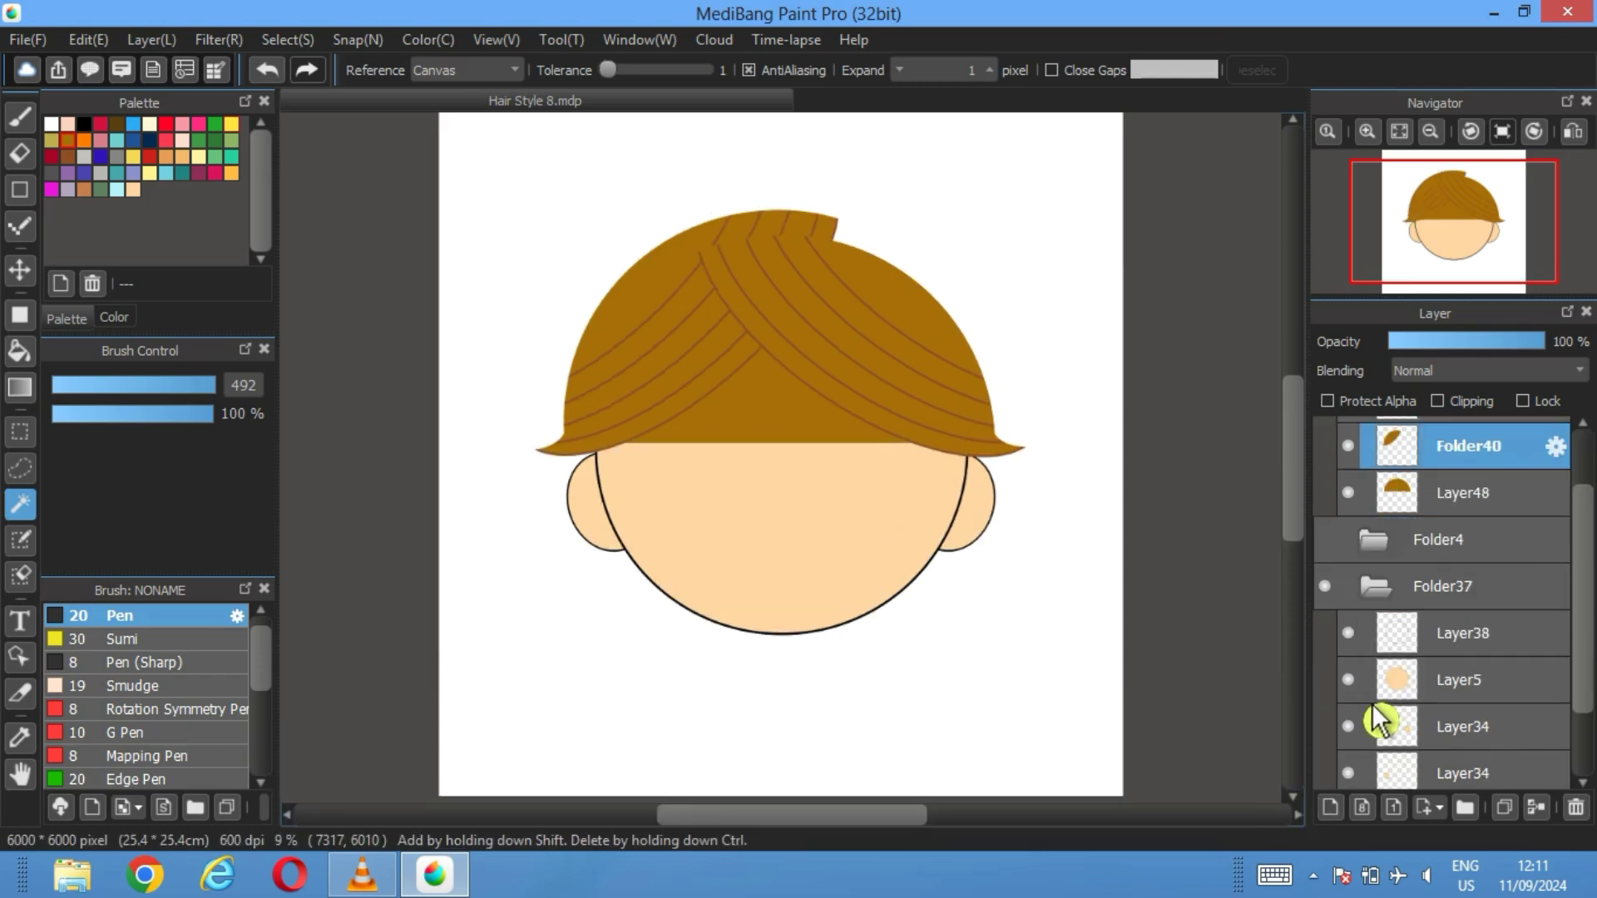
pyautogui.click(1348, 667)
pyautogui.scroll(3, 1372, 732)
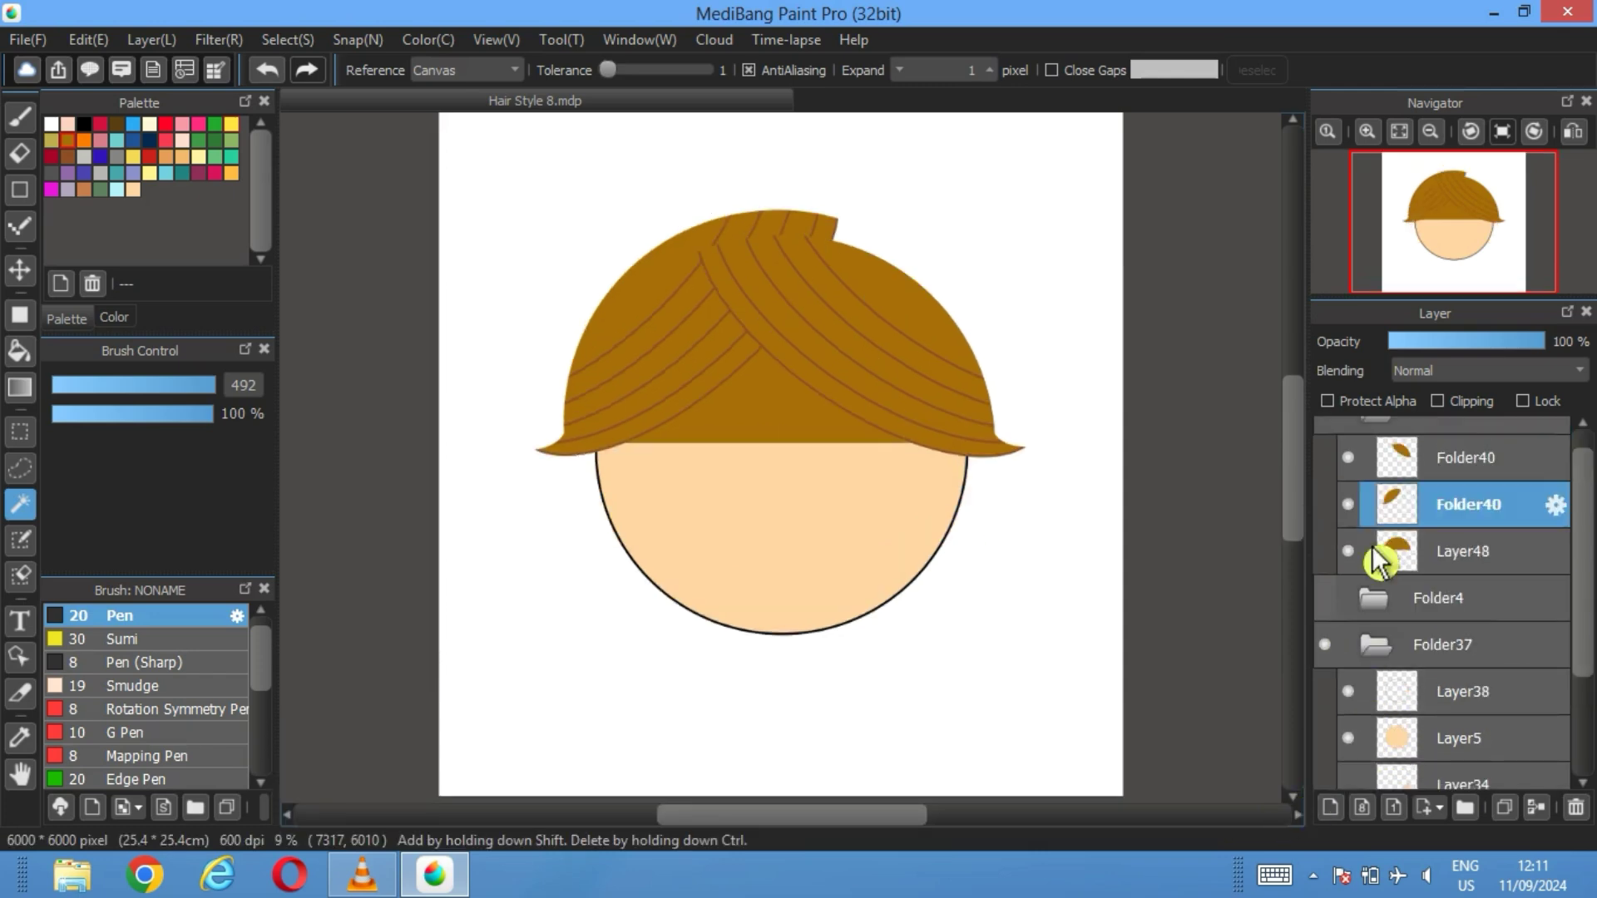
pyautogui.click(1349, 504)
pyautogui.click(1349, 458)
pyautogui.click(1454, 559)
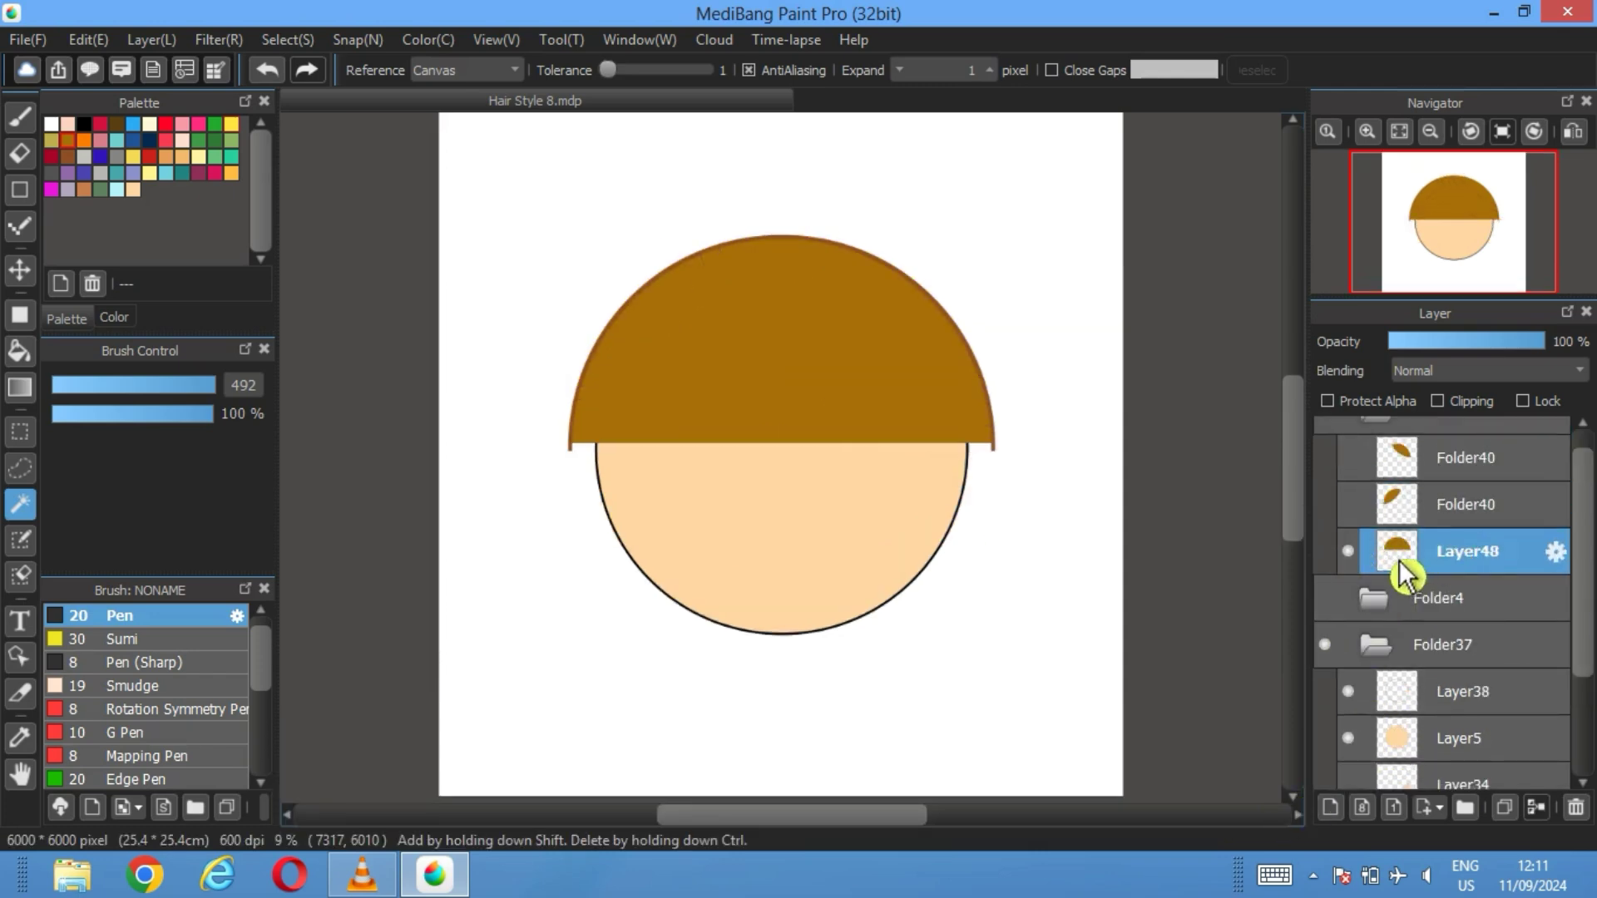
pyautogui.click(1411, 505)
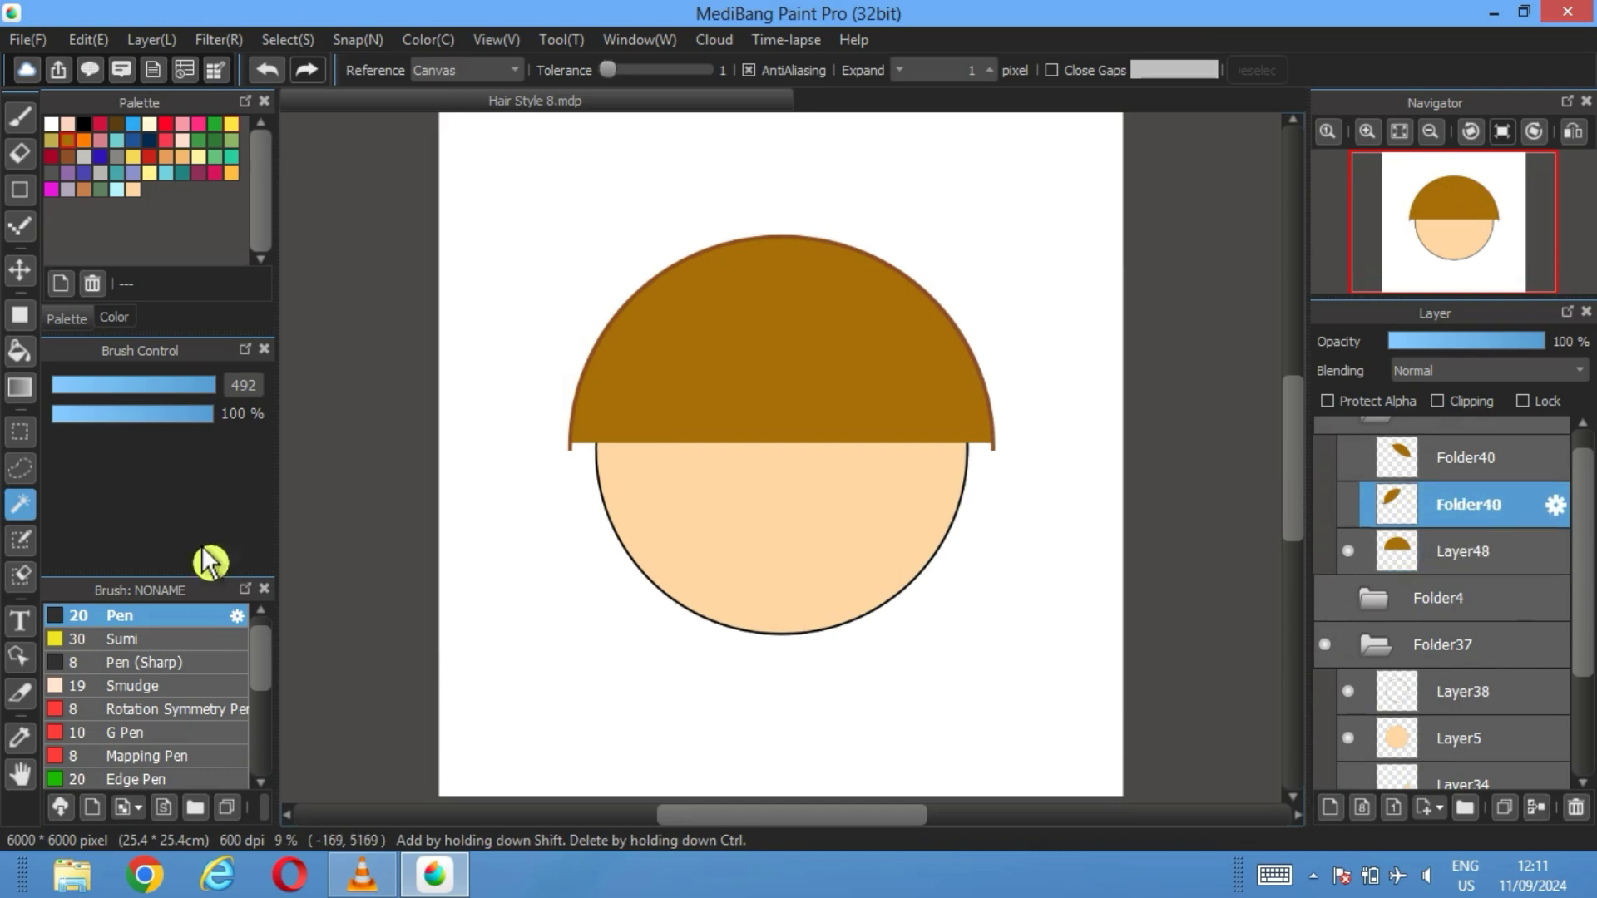
pyautogui.click(499, 549)
# Show the flipped ellipse layer and erase its overhang outside the dome, leaving the pointed tip at the left
pyautogui.click(1348, 504)
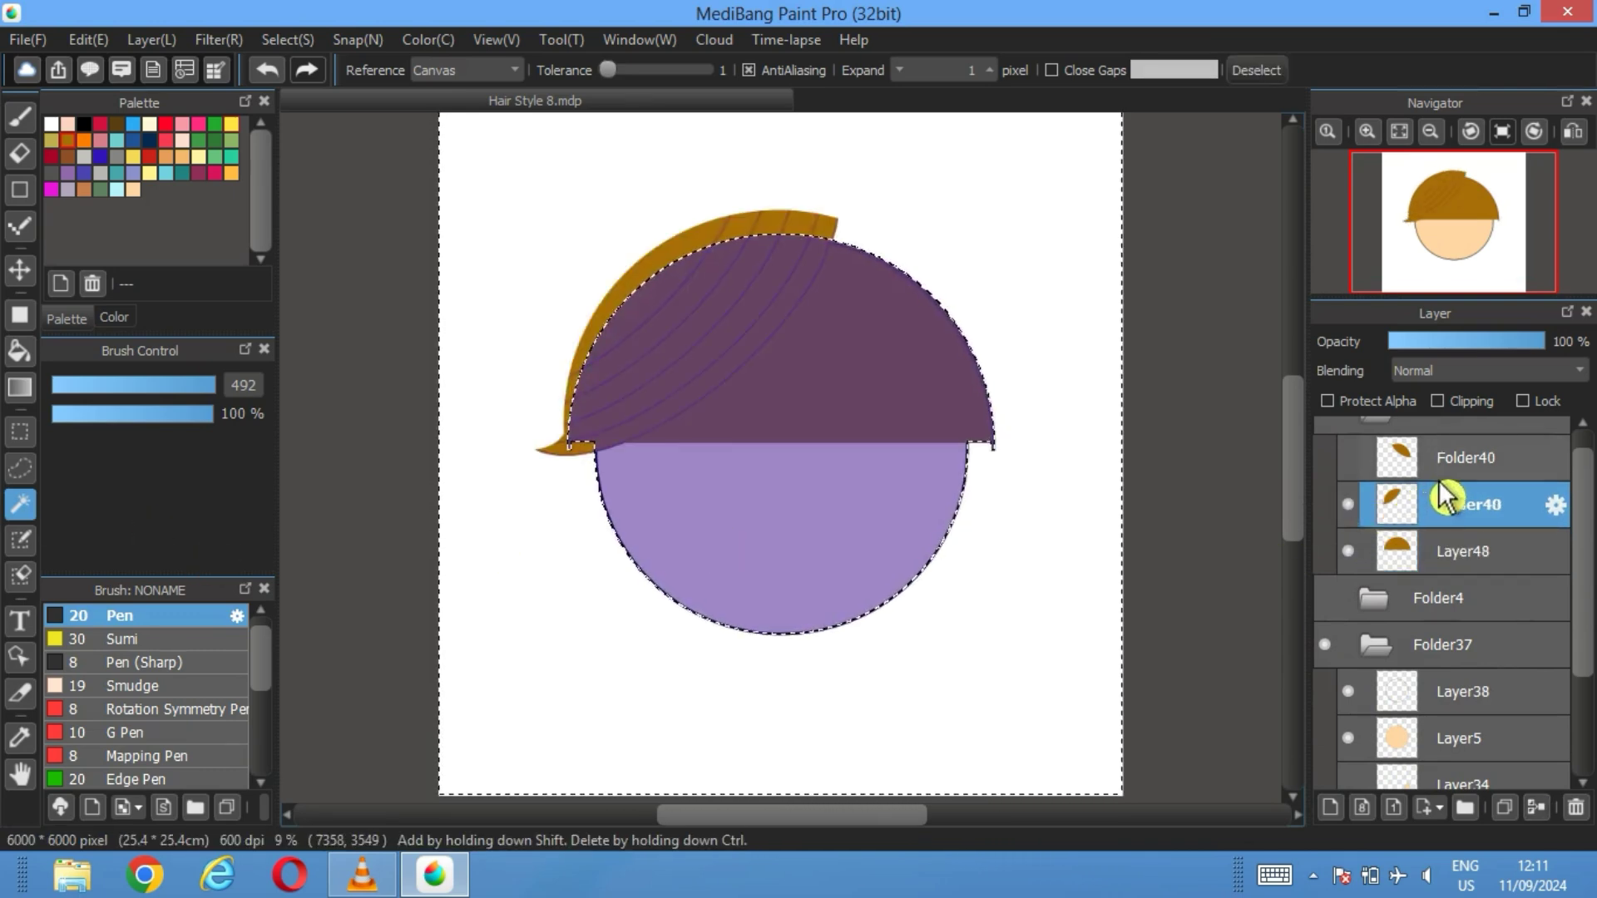
pyautogui.click(20, 153)
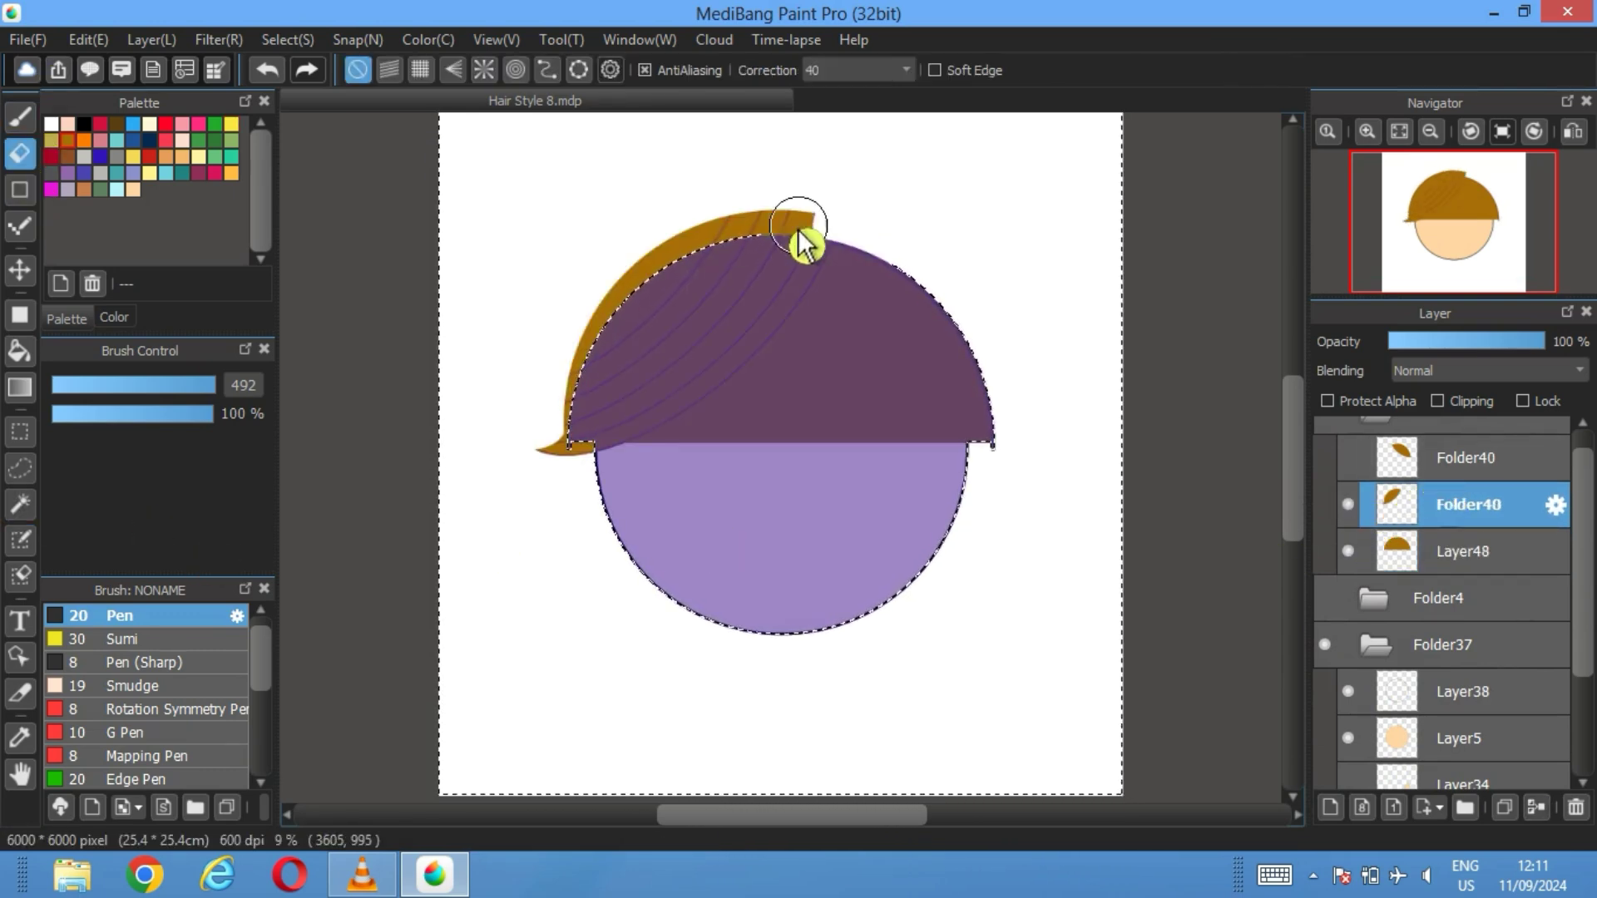
pyautogui.moveTo(800, 237)
pyautogui.mouseDown()
pyautogui.moveTo(644, 293)
pyautogui.moveTo(581, 360)
pyautogui.moveTo(577, 420)
pyautogui.mouseUp()
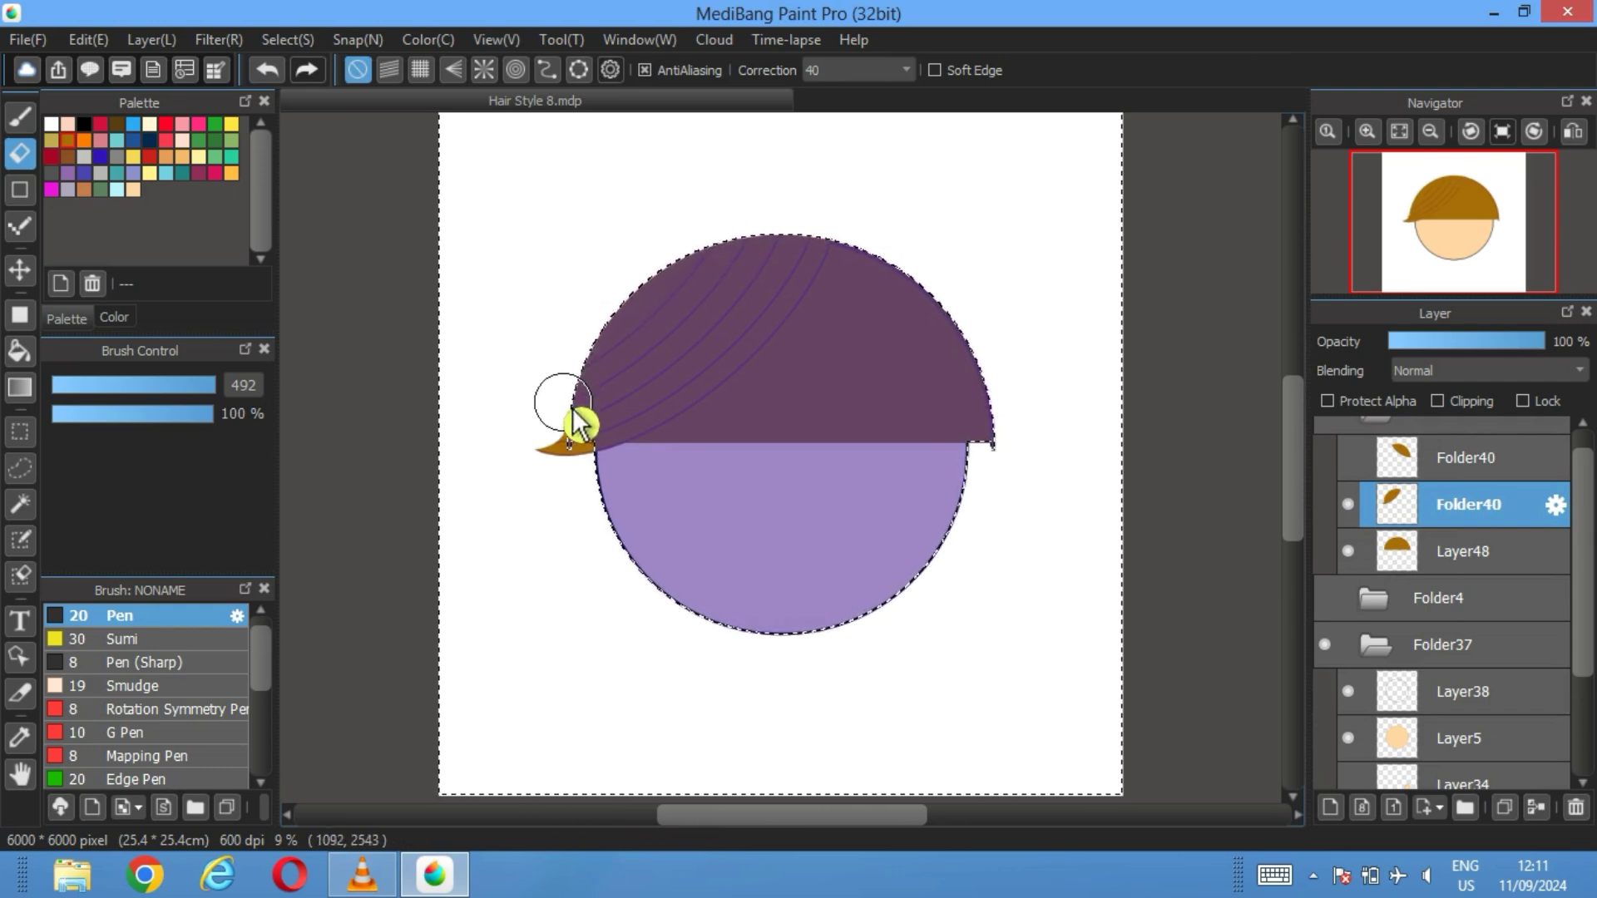
# Clear the selection and show the original ellipse layer again
pyautogui.click(20, 504)
pyautogui.click(1255, 70)
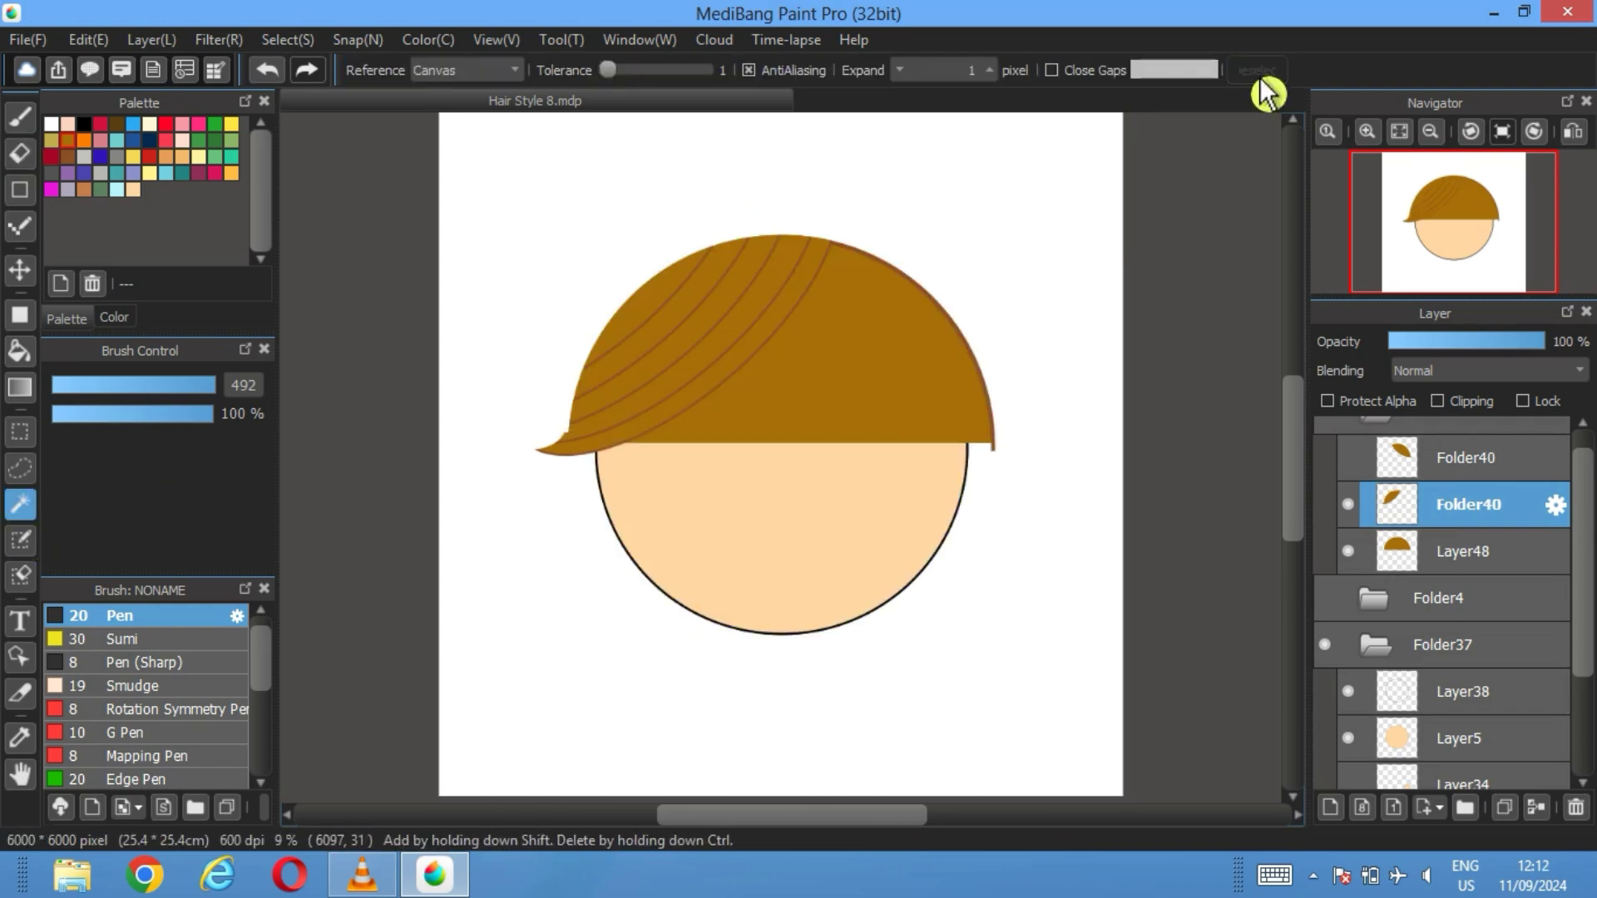
pyautogui.click(1348, 458)
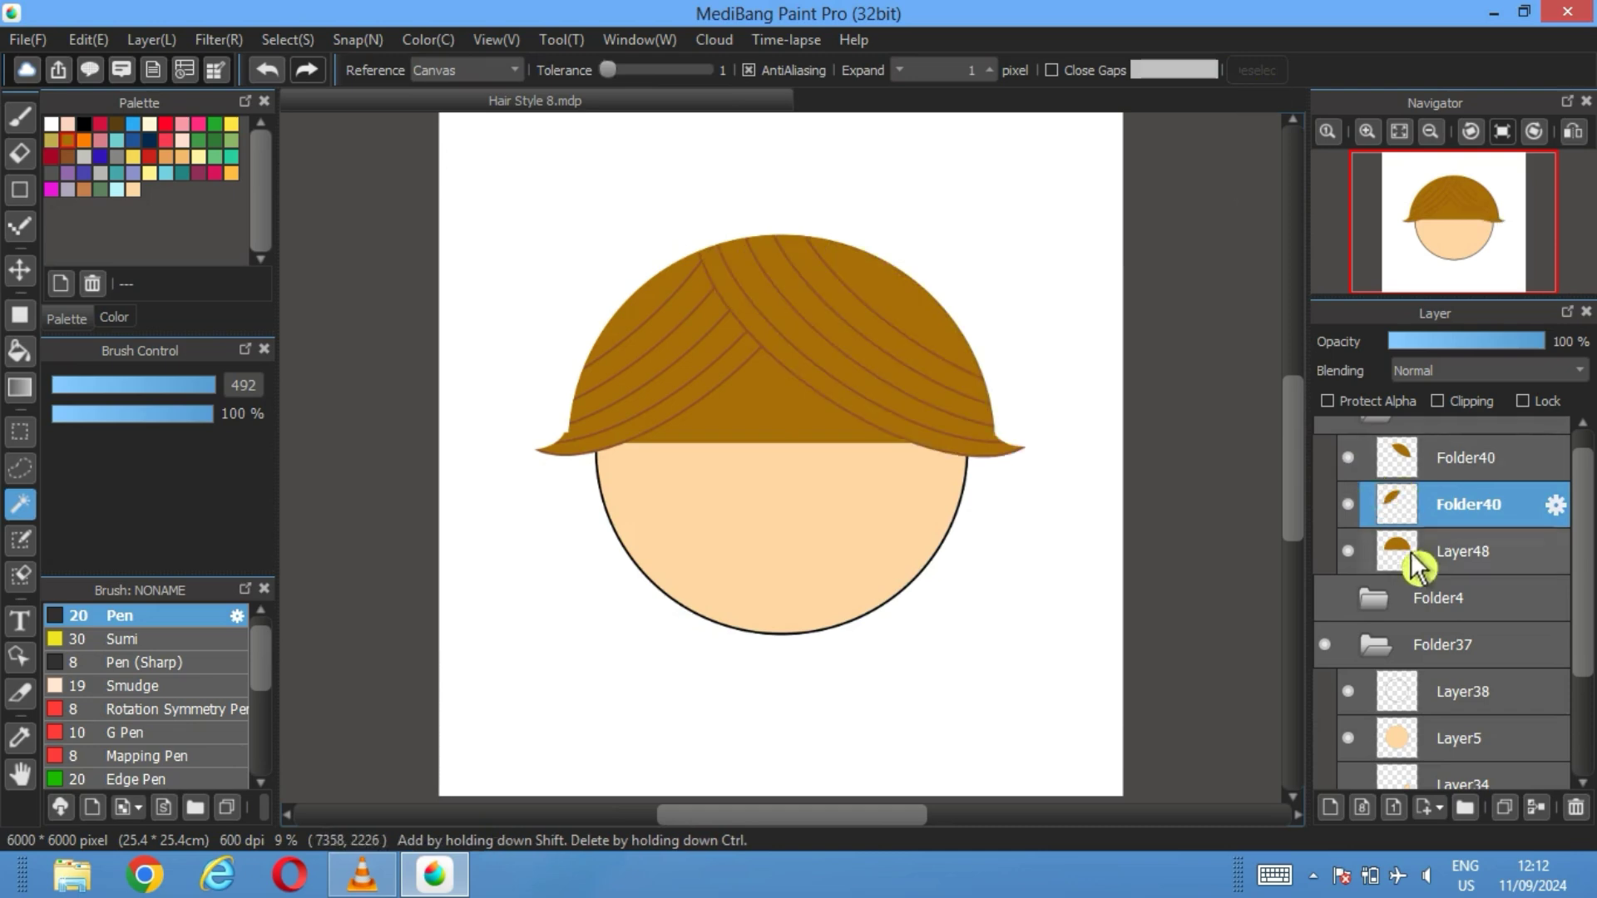
# Select the plain brown triangle between the two hair parts with the Magic Wand, erase it from the hair dome layer, and clear the selection
pyautogui.click(790, 438)
pyautogui.click(1343, 569)
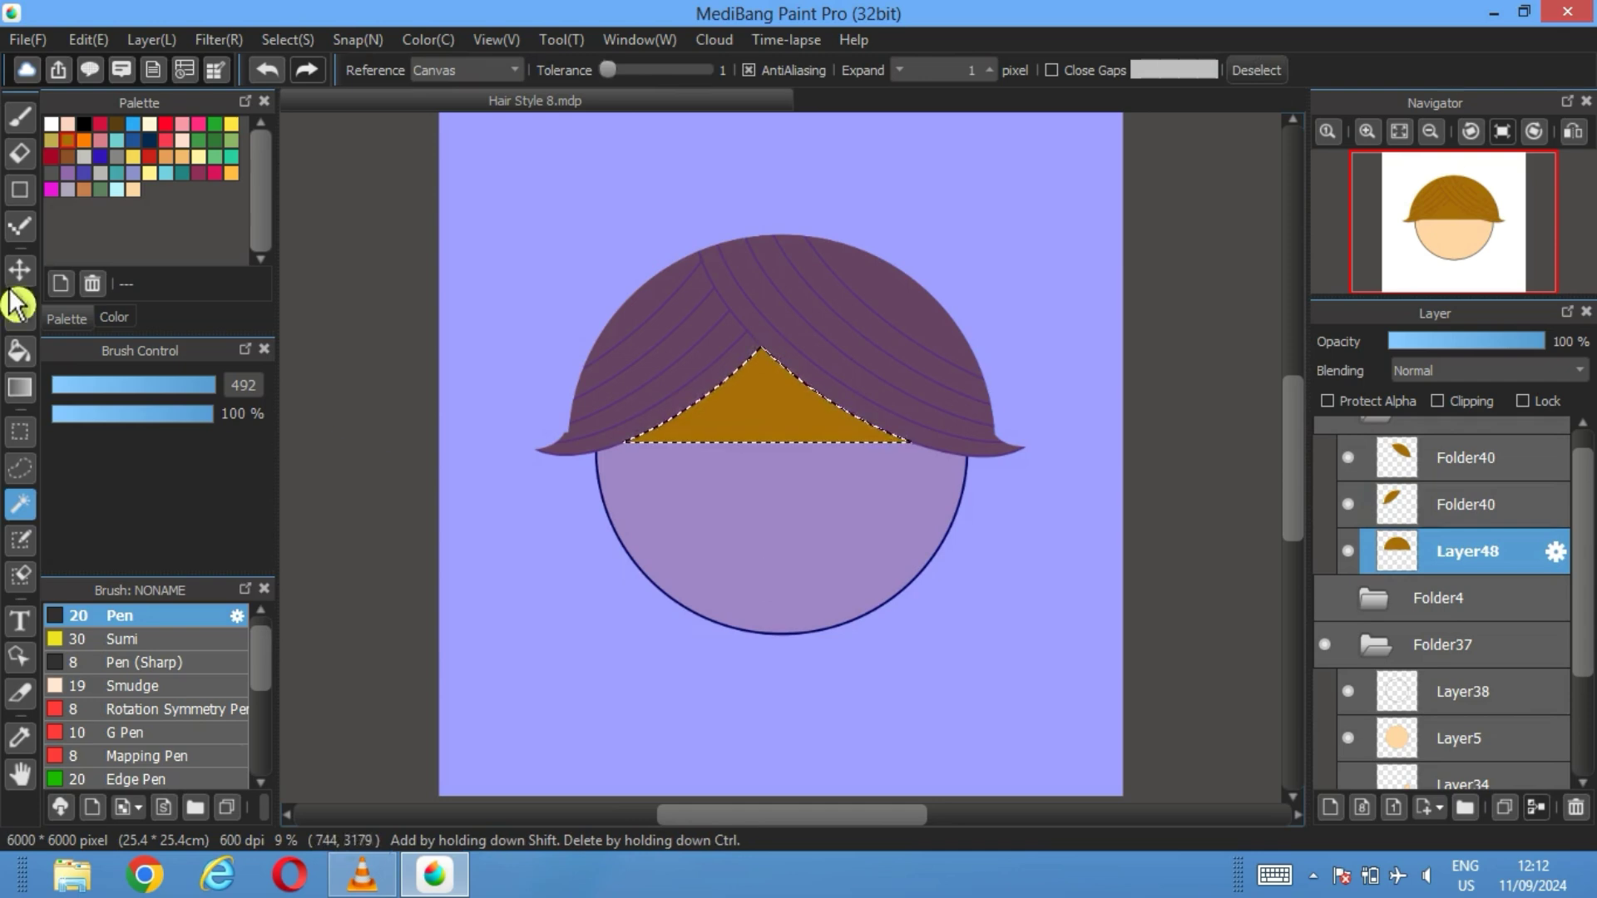
pyautogui.click(20, 153)
pyautogui.moveTo(619, 454)
pyautogui.mouseDown()
pyautogui.moveTo(753, 361)
pyautogui.moveTo(930, 453)
pyautogui.moveTo(758, 321)
pyautogui.moveTo(785, 362)
pyautogui.moveTo(745, 358)
pyautogui.moveTo(801, 365)
pyautogui.moveTo(891, 452)
pyautogui.moveTo(929, 463)
pyautogui.moveTo(643, 444)
pyautogui.moveTo(994, 448)
pyautogui.moveTo(690, 442)
pyautogui.moveTo(741, 431)
pyautogui.moveTo(604, 462)
pyautogui.mouseUp()
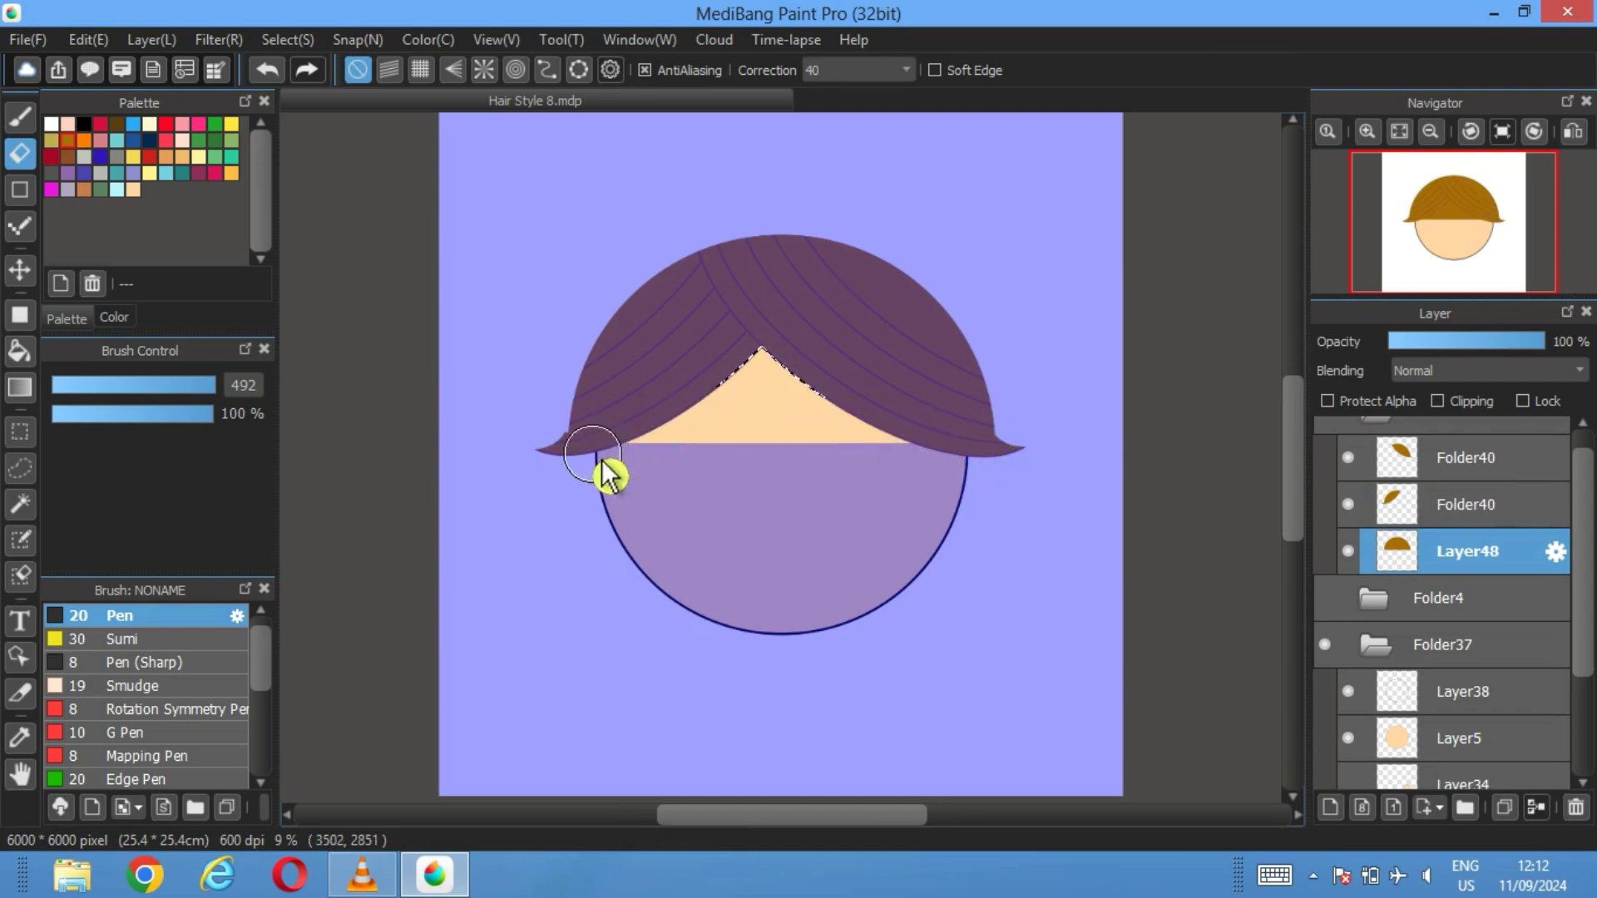
pyautogui.click(20, 504)
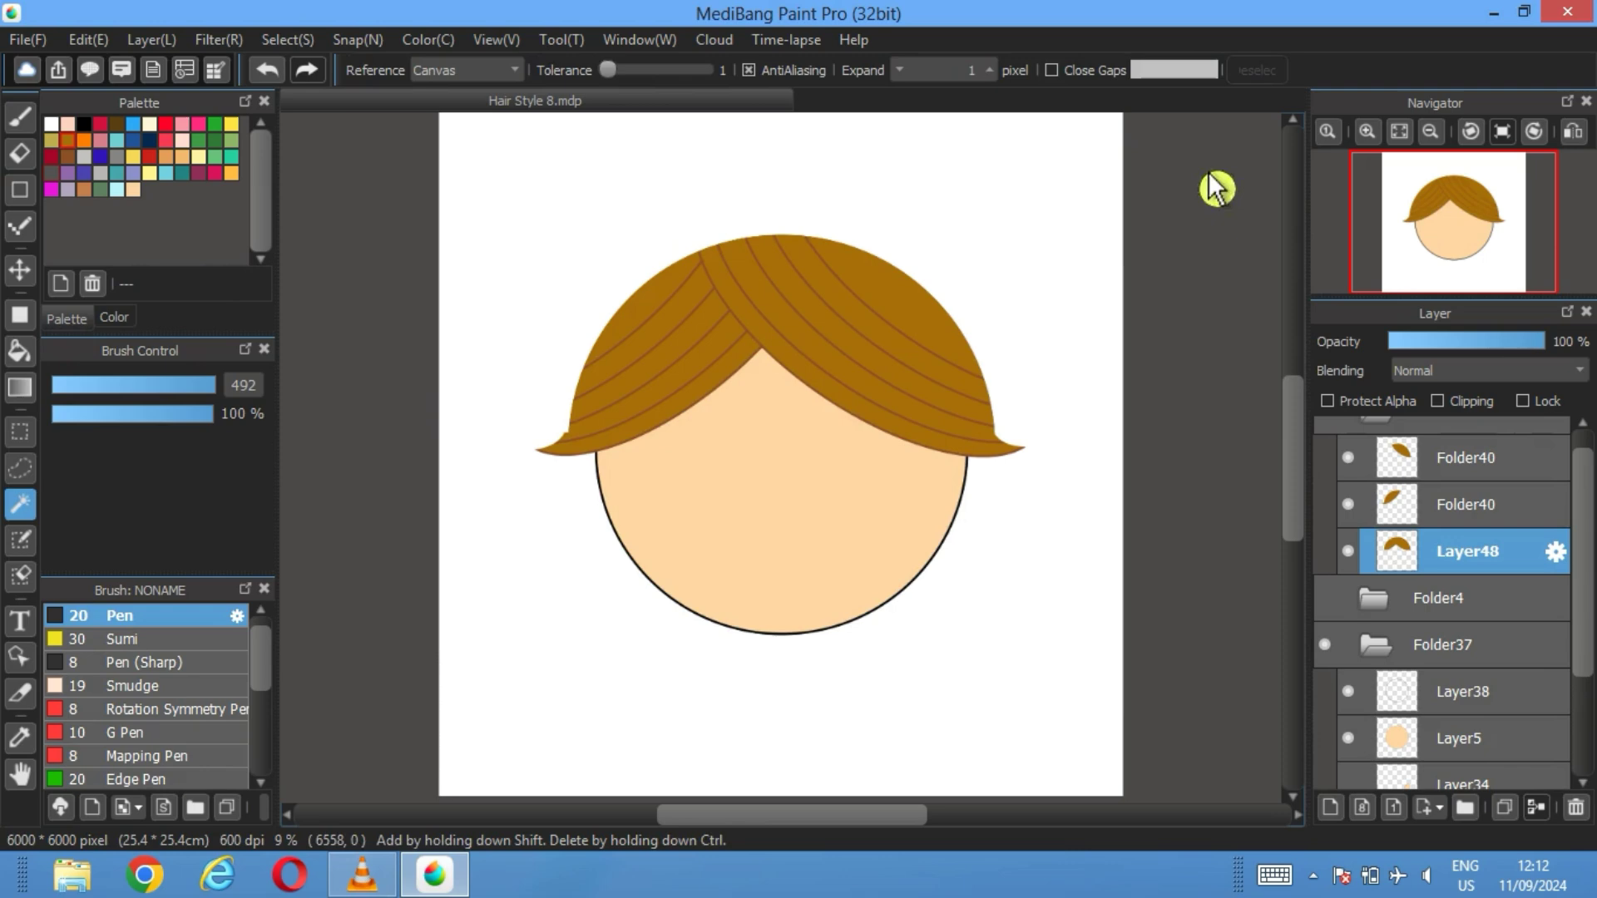
pyautogui.click(1256, 70)
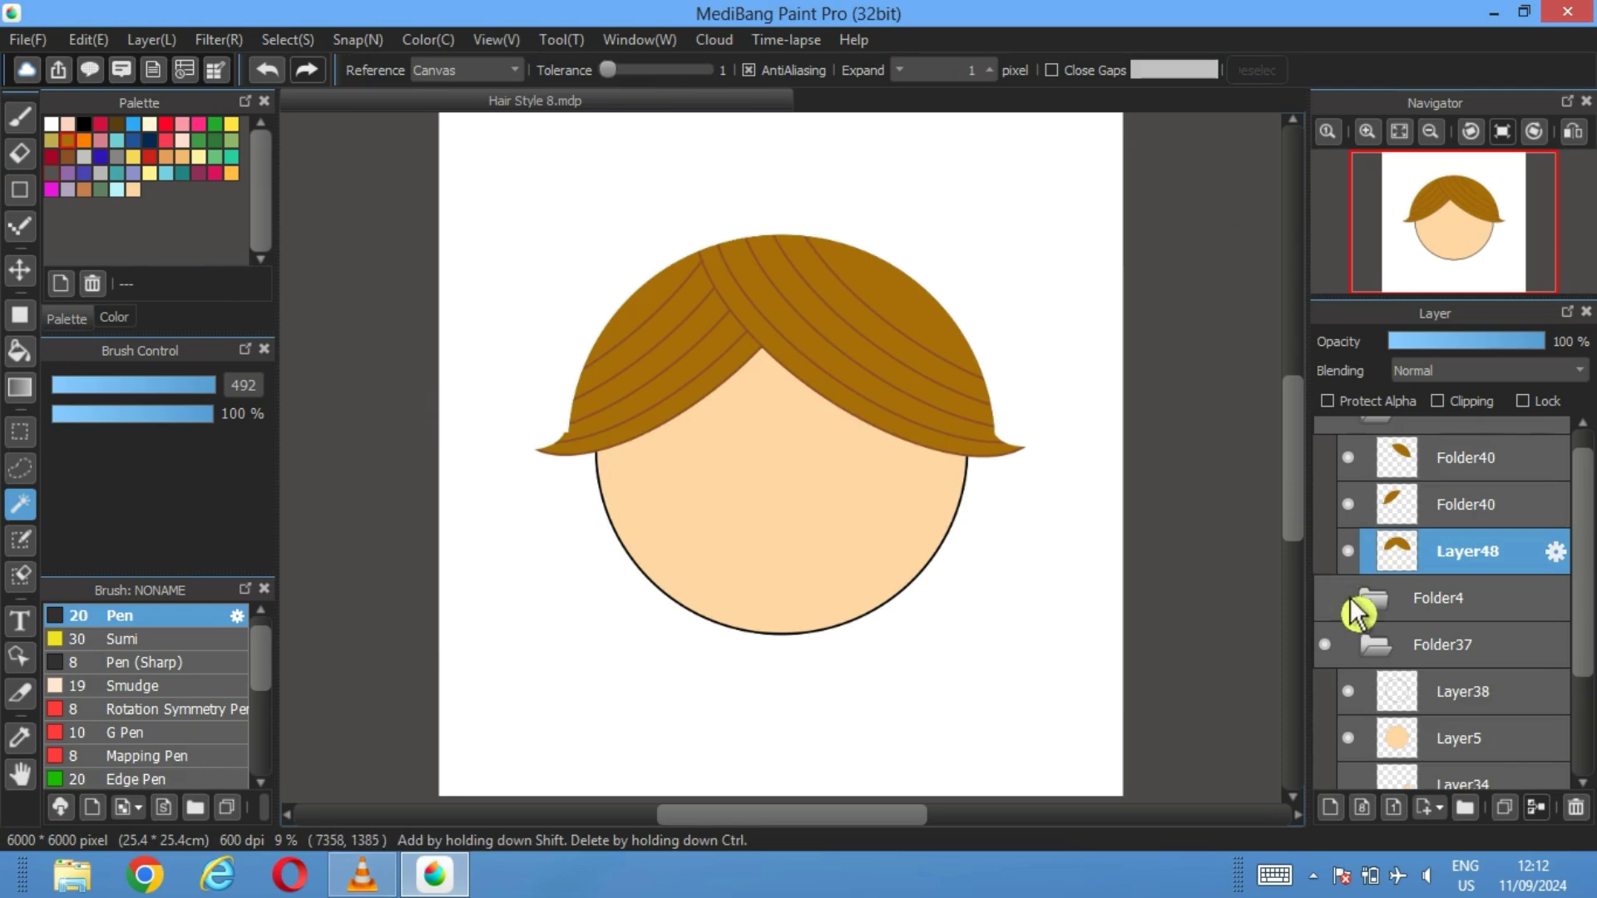
# Show the facial features folder and both ear layers
pyautogui.click(1326, 599)
pyautogui.scroll(-3, 1335, 707)
pyautogui.click(1349, 675)
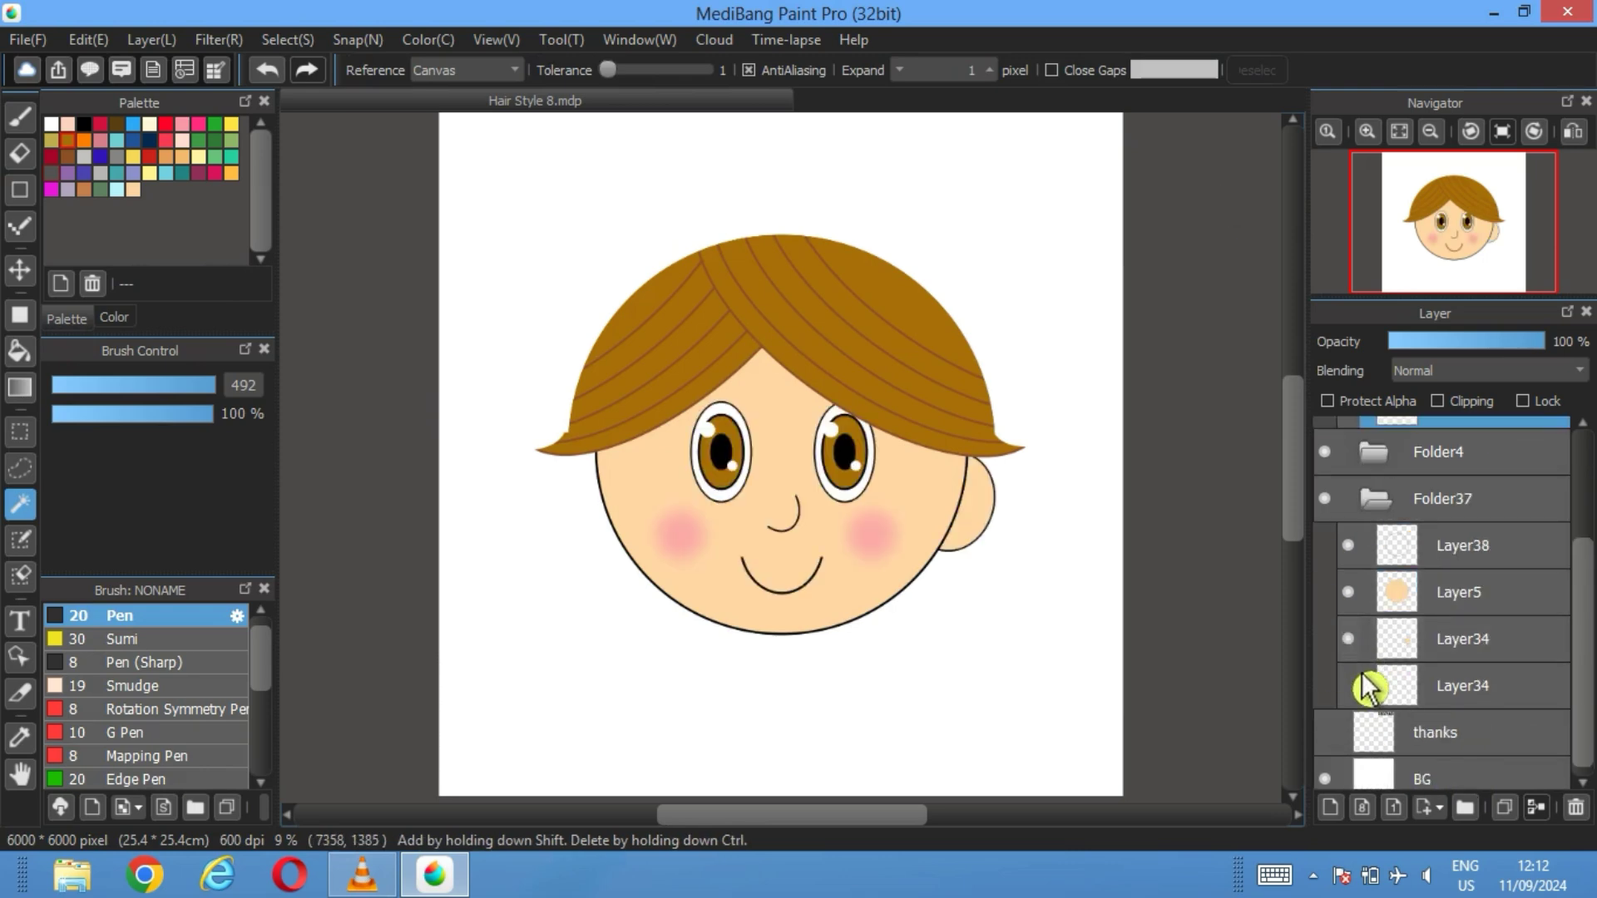
pyautogui.scroll(3, 1364, 691)
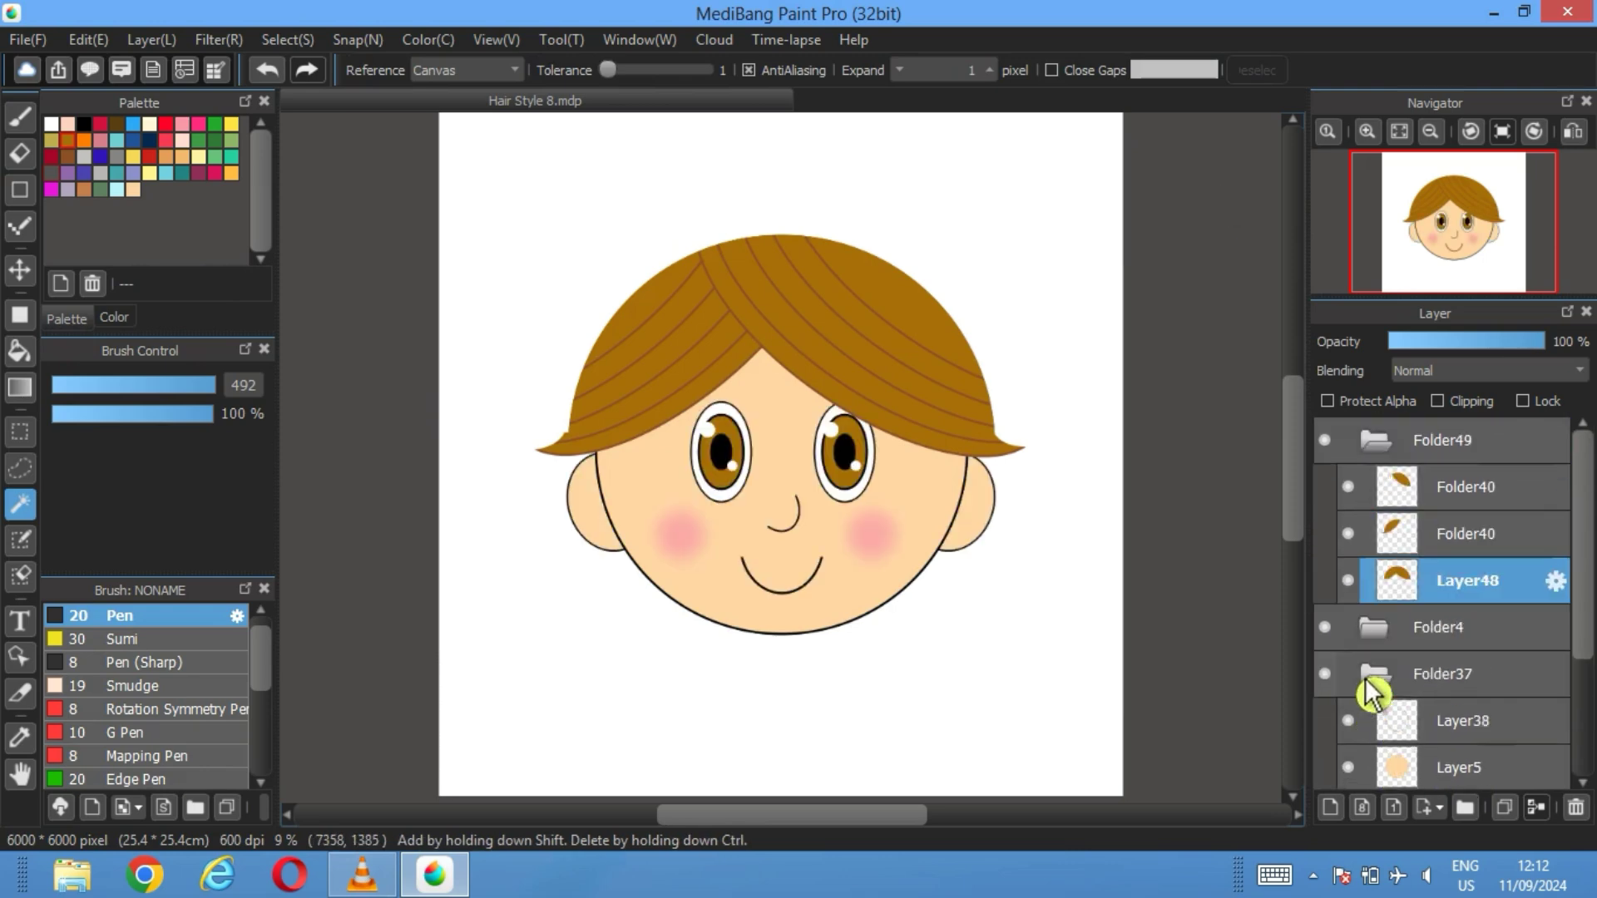
# Collapse the hair and head folders, create a new folder with a new layer above the thanks layer, and activate the straight-line shape brush
pyautogui.click(1379, 445)
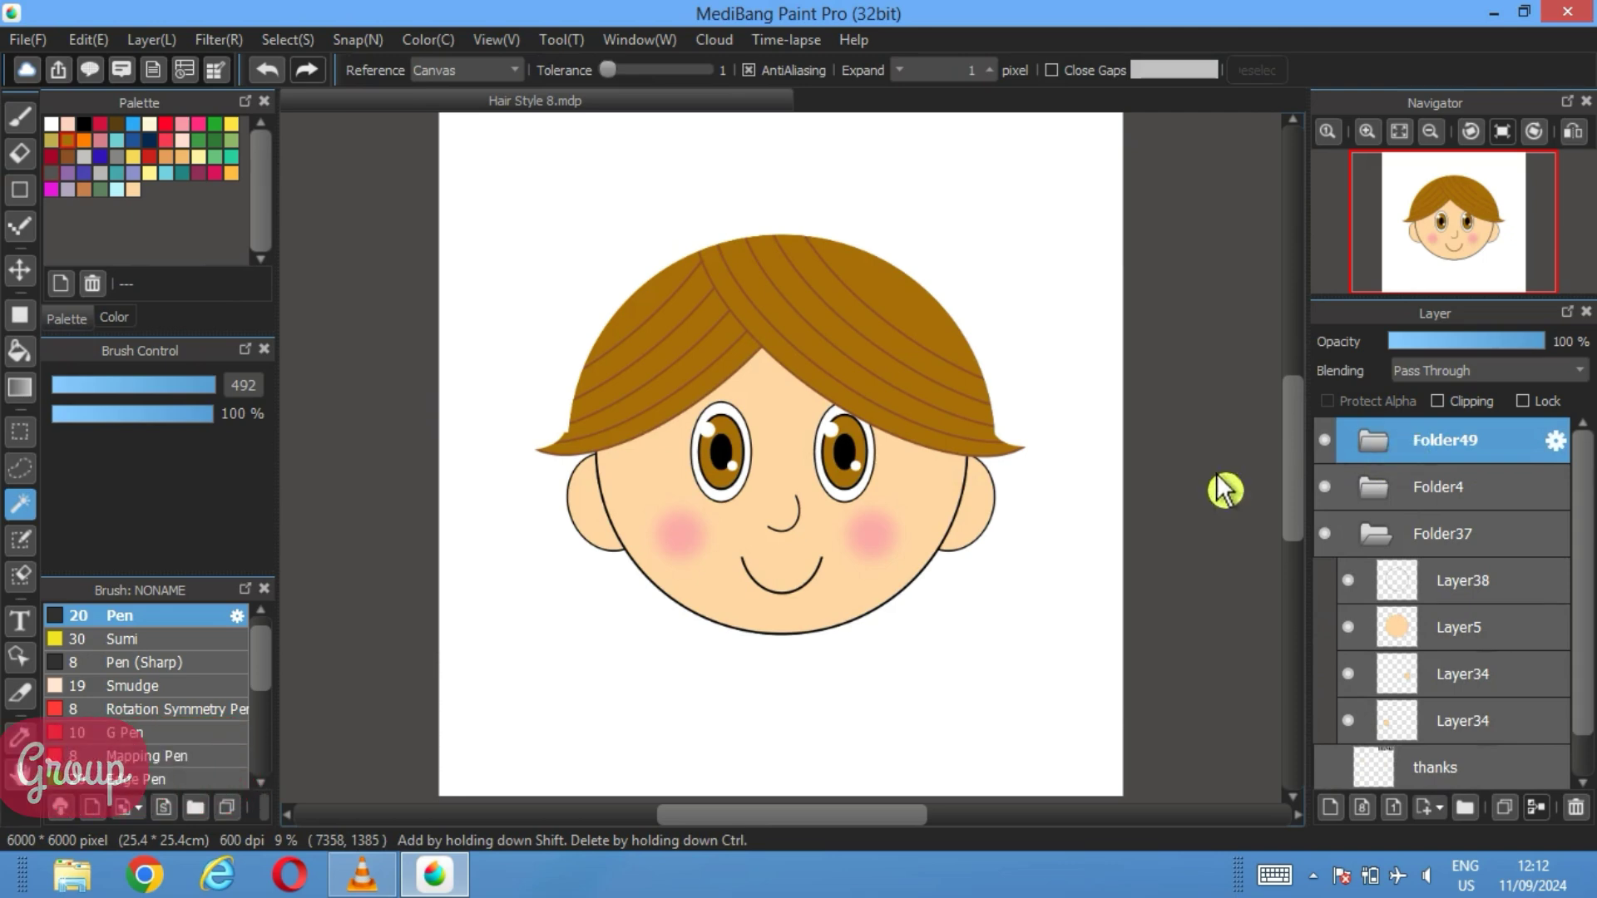
pyautogui.click(1374, 533)
pyautogui.click(1471, 587)
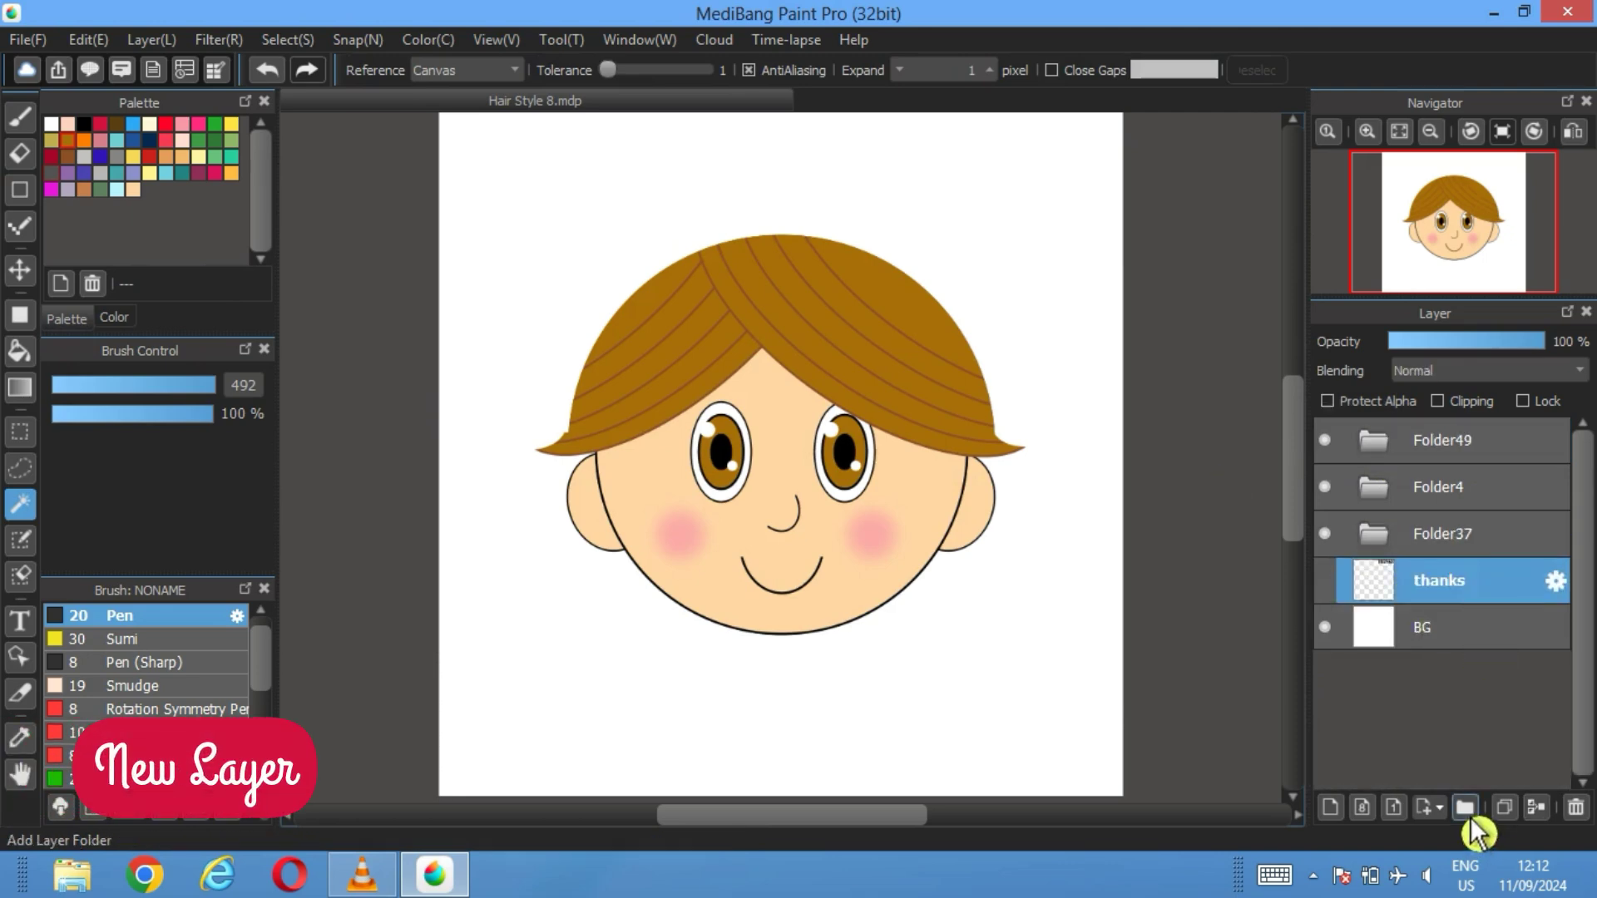
pyautogui.click(1465, 807)
pyautogui.click(1330, 807)
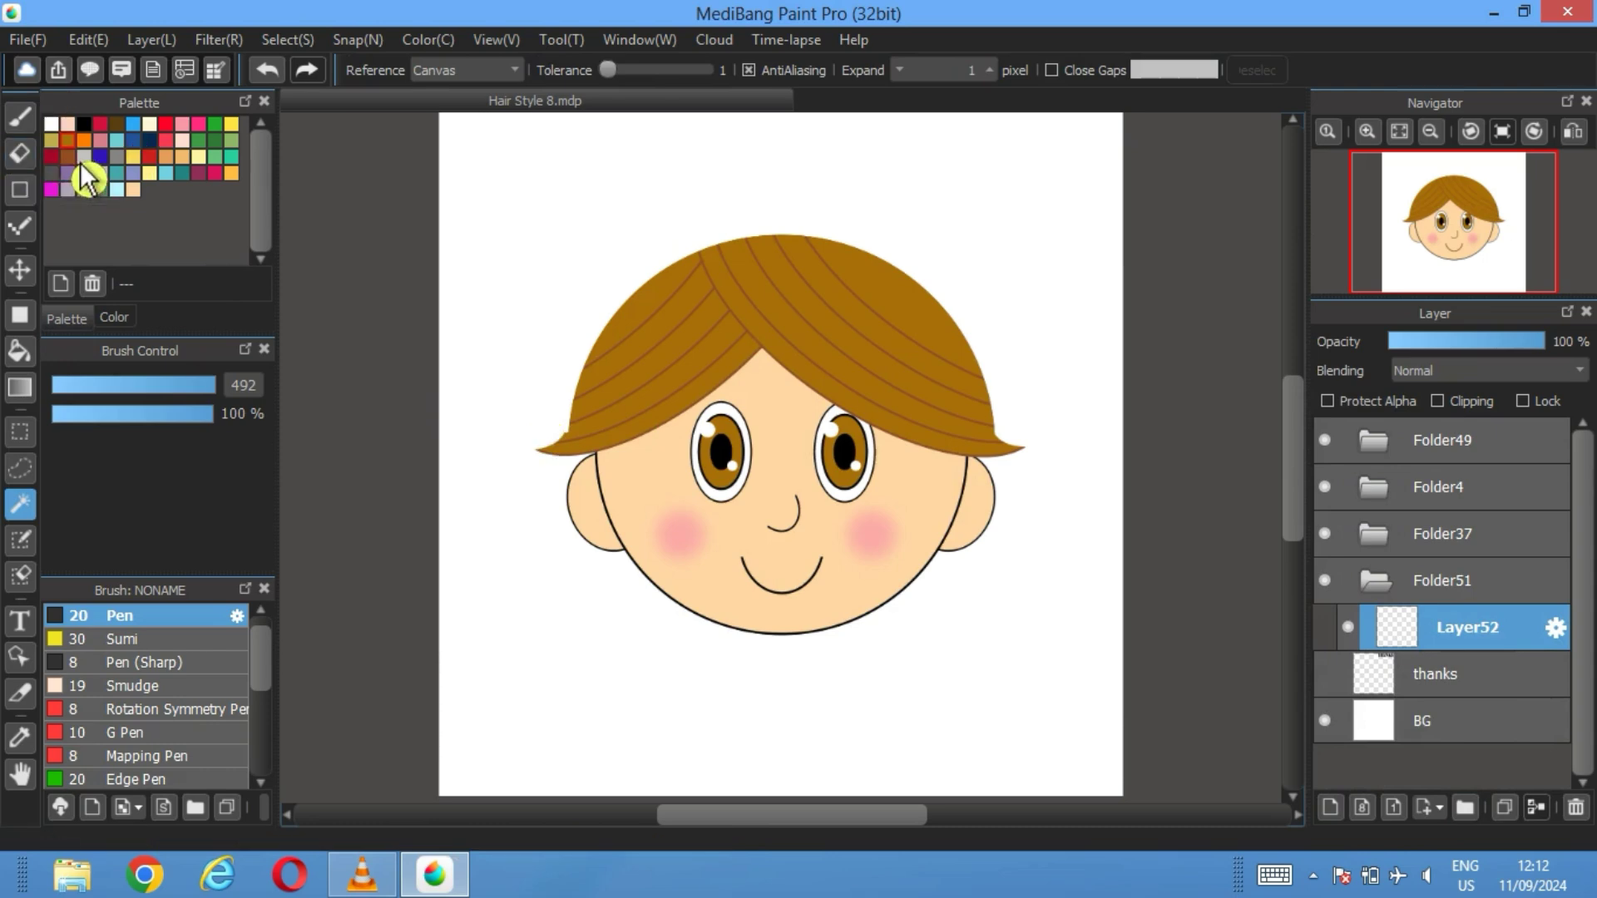
pyautogui.click(25, 196)
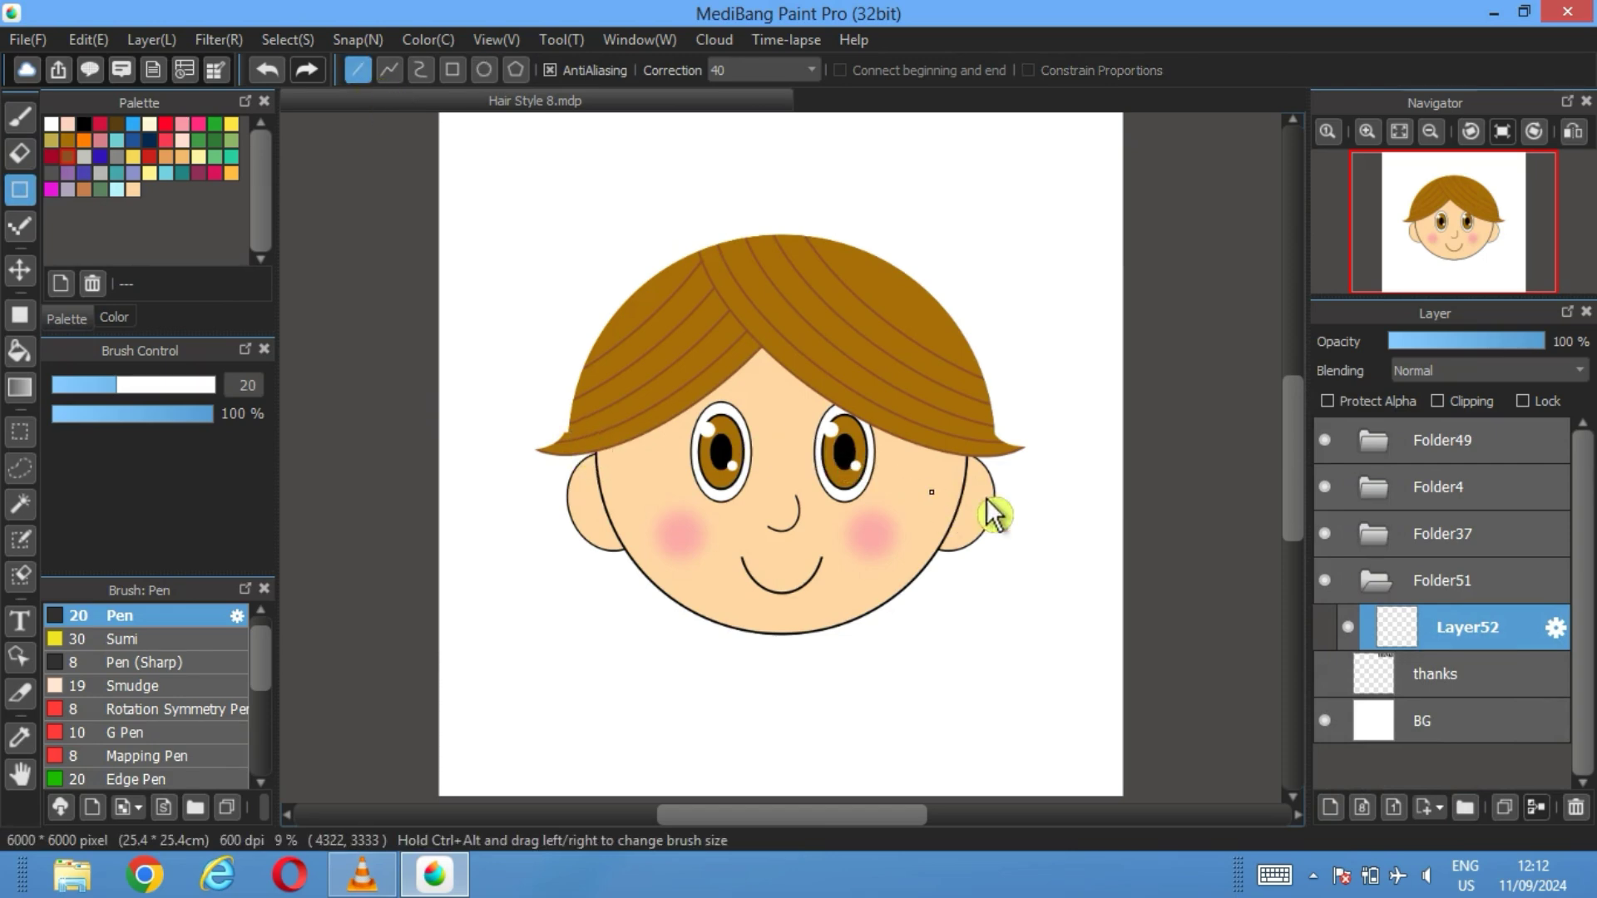
# Expand the hair folder and move the hair dome layer above both ellipse layers
pyautogui.click(1384, 451)
pyautogui.moveTo(1455, 586); pyautogui.dragTo(1438, 478)
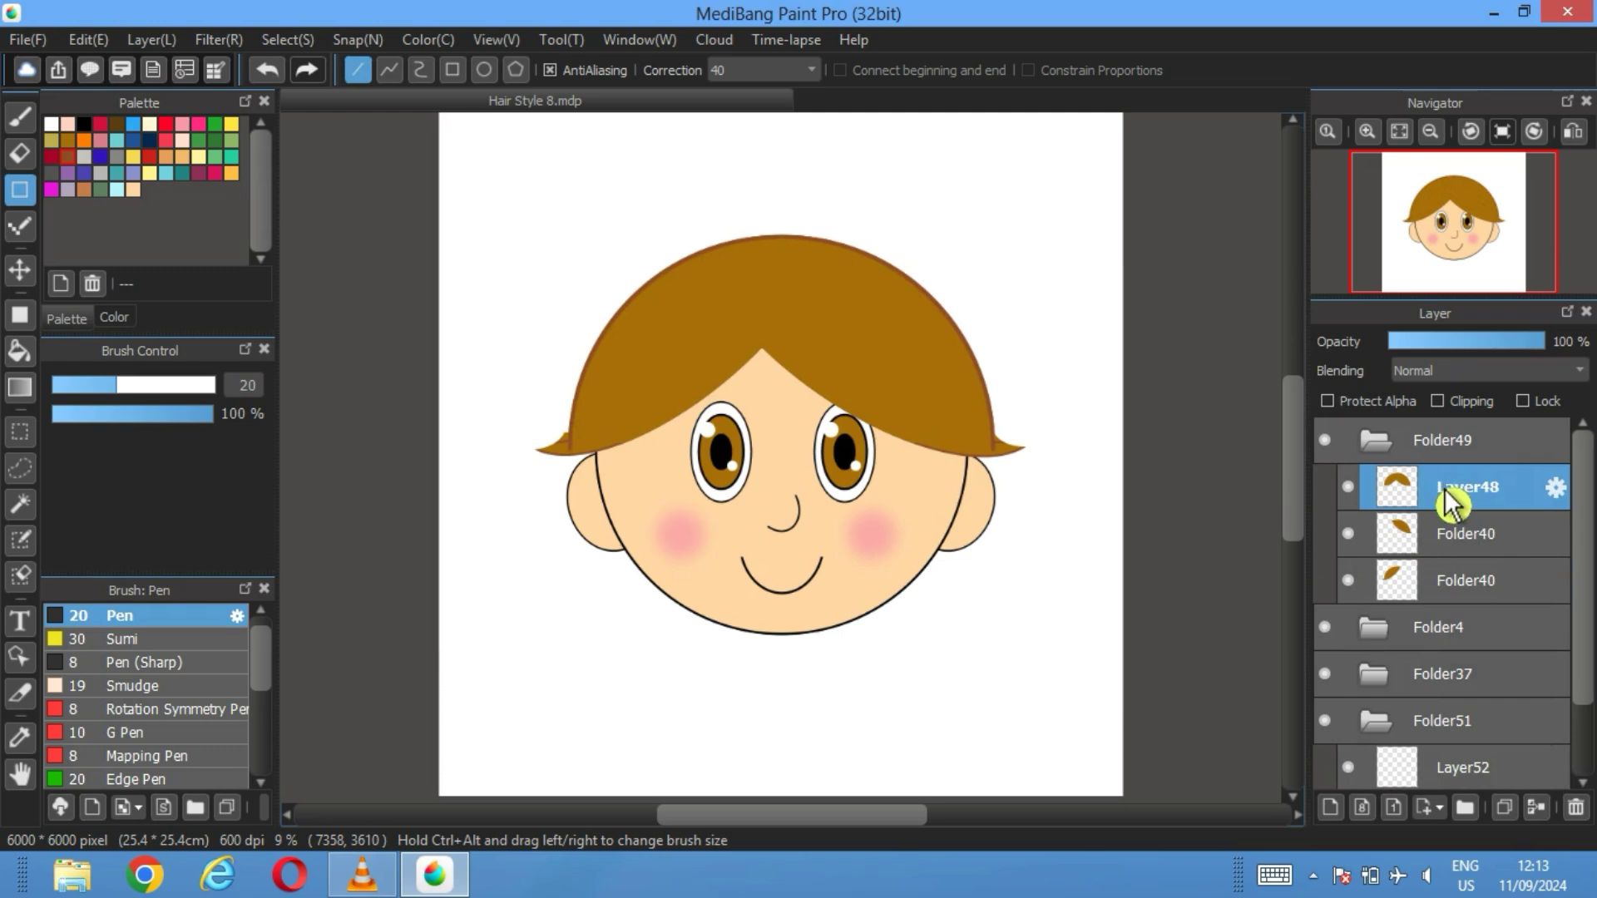
# Select the brown interior of the hair with the Magic Wand, cut it from the hair dome layer, and clear the selection
pyautogui.click(20, 504)
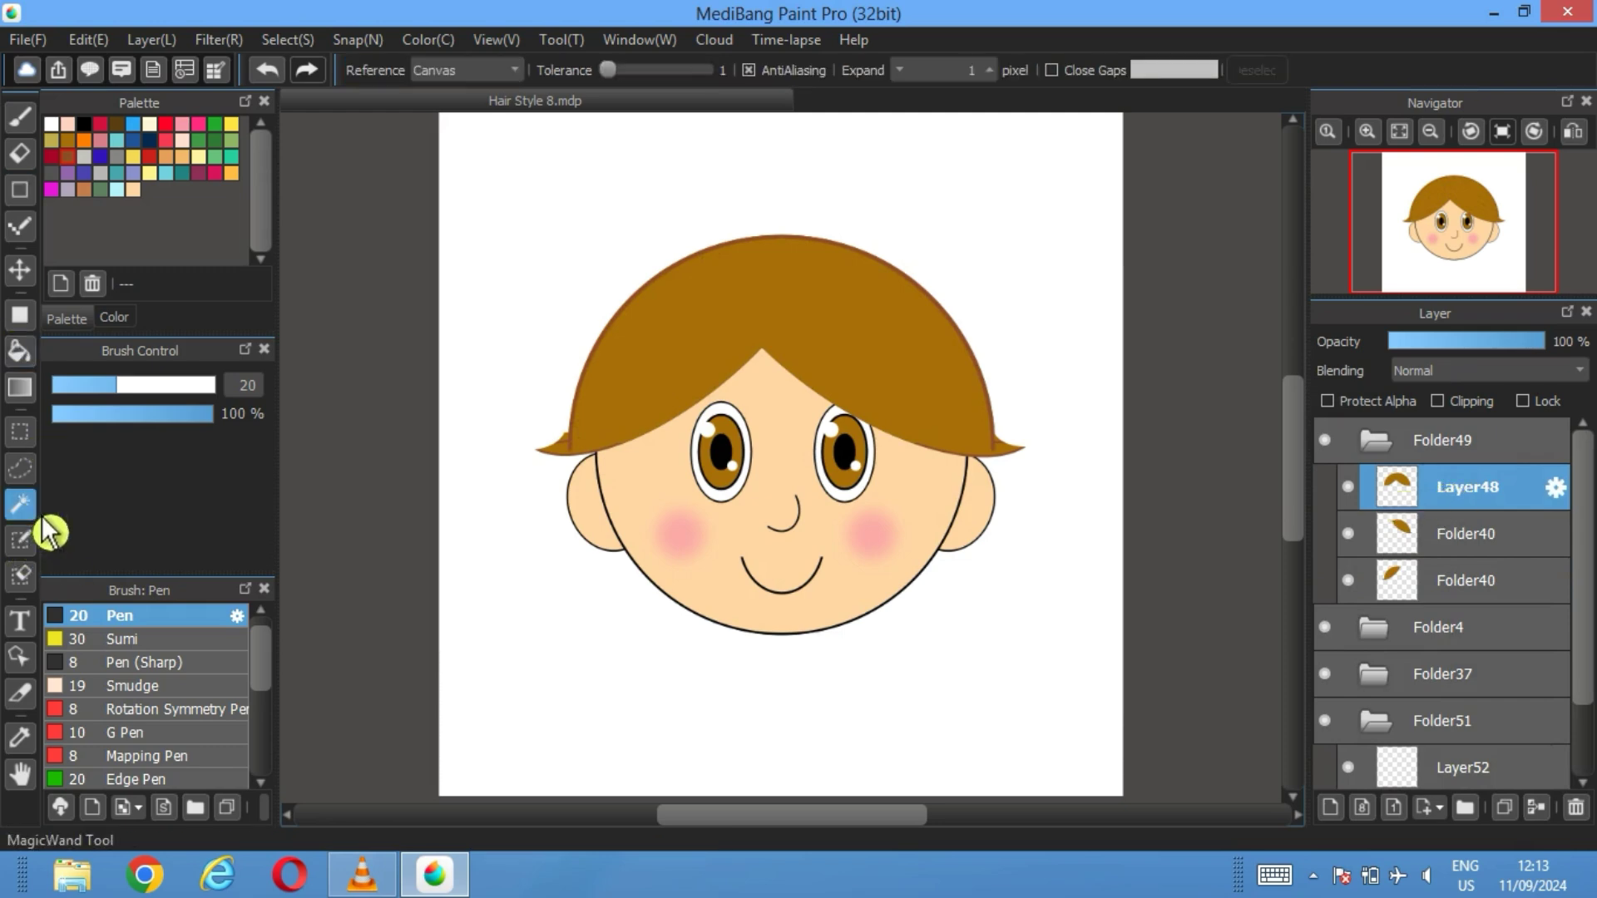
pyautogui.click(718, 311)
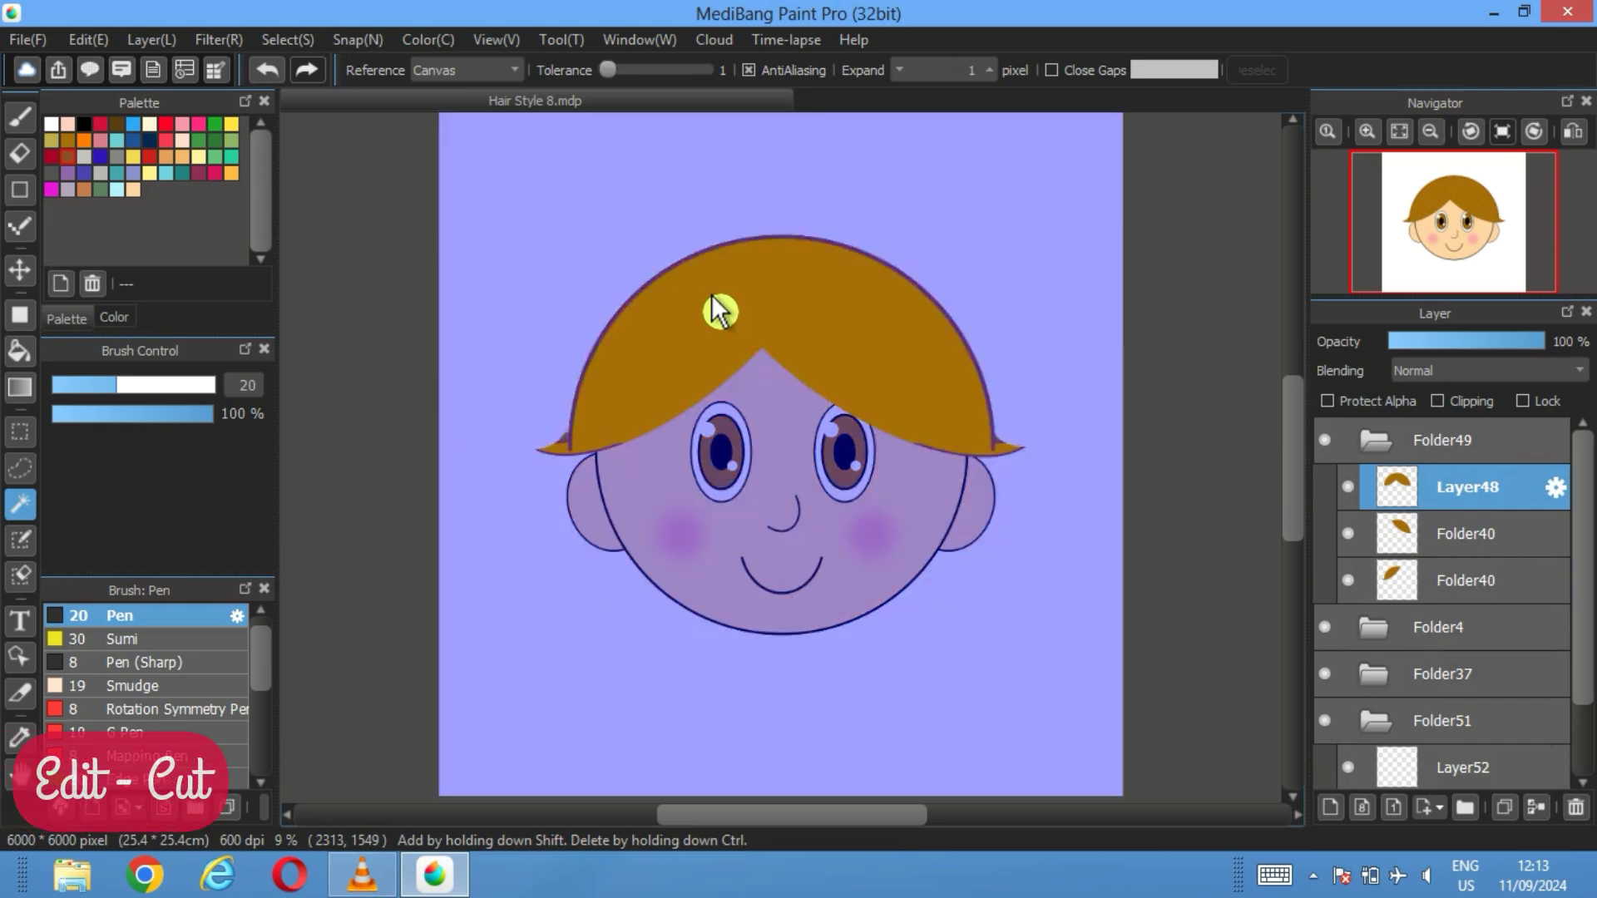
pyautogui.click(88, 39)
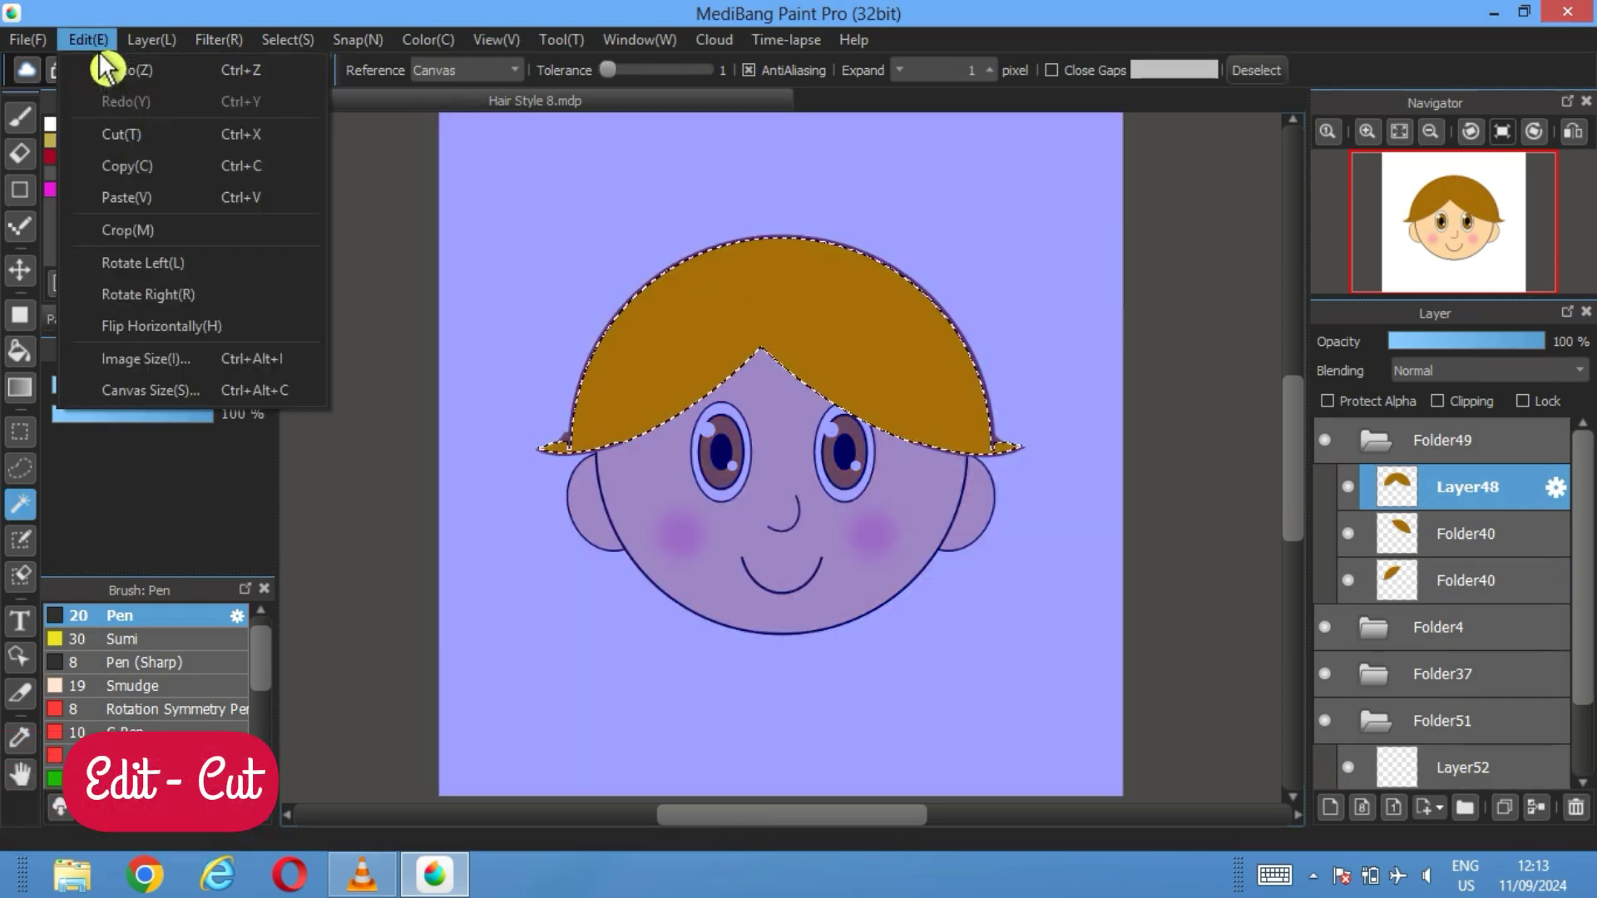
pyautogui.click(103, 132)
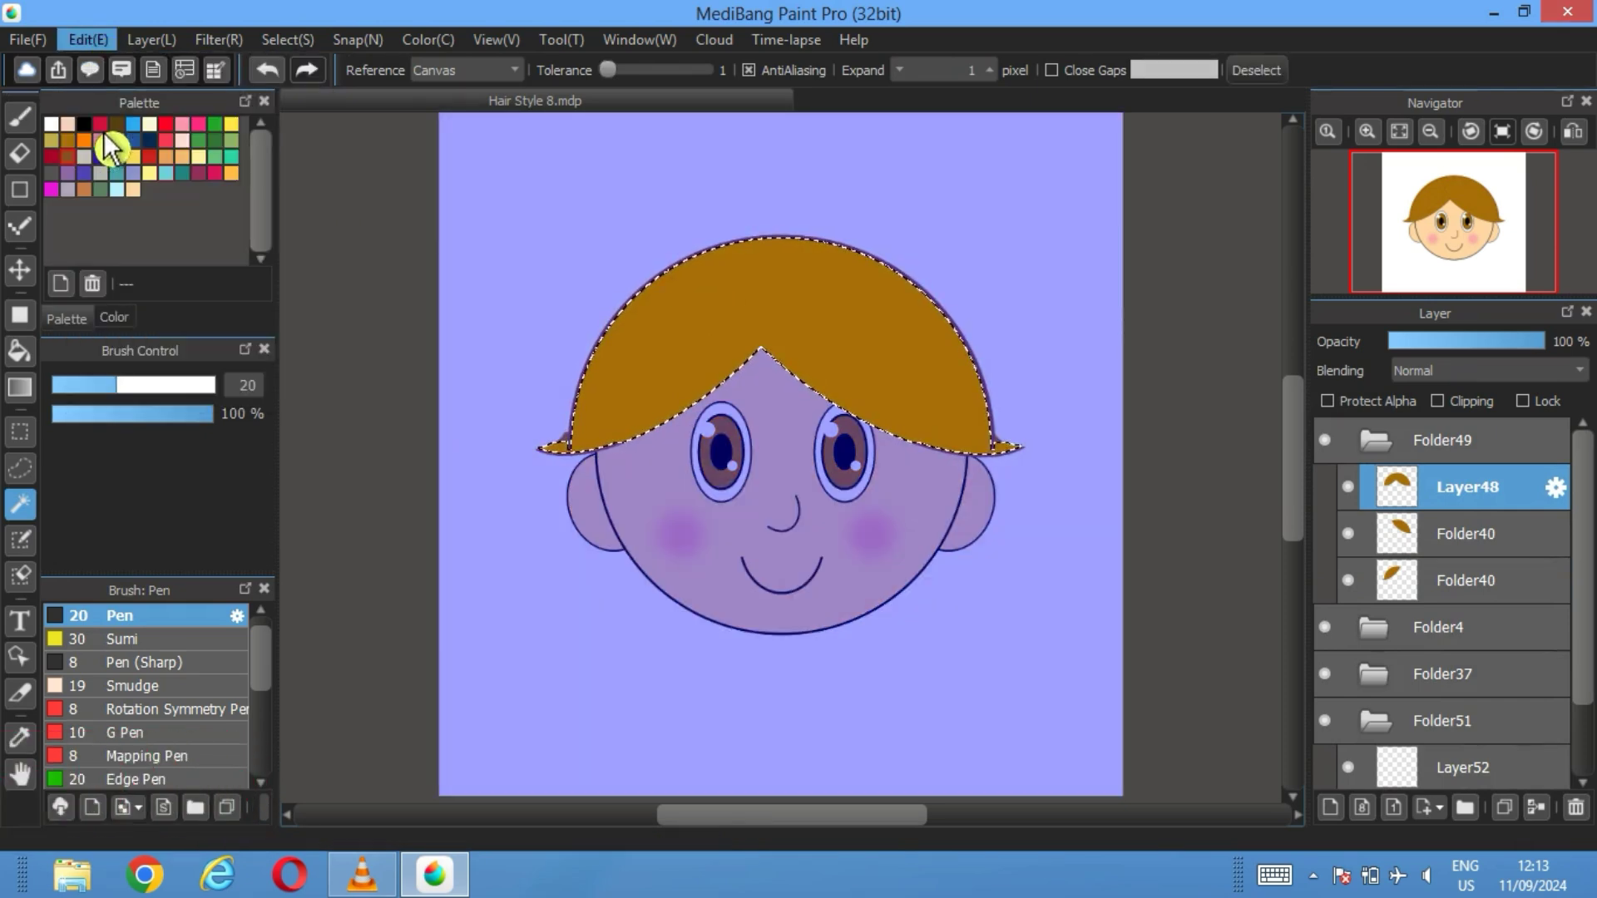
pyautogui.hotkey('ctrl', 'v')
pyautogui.click(1264, 71)
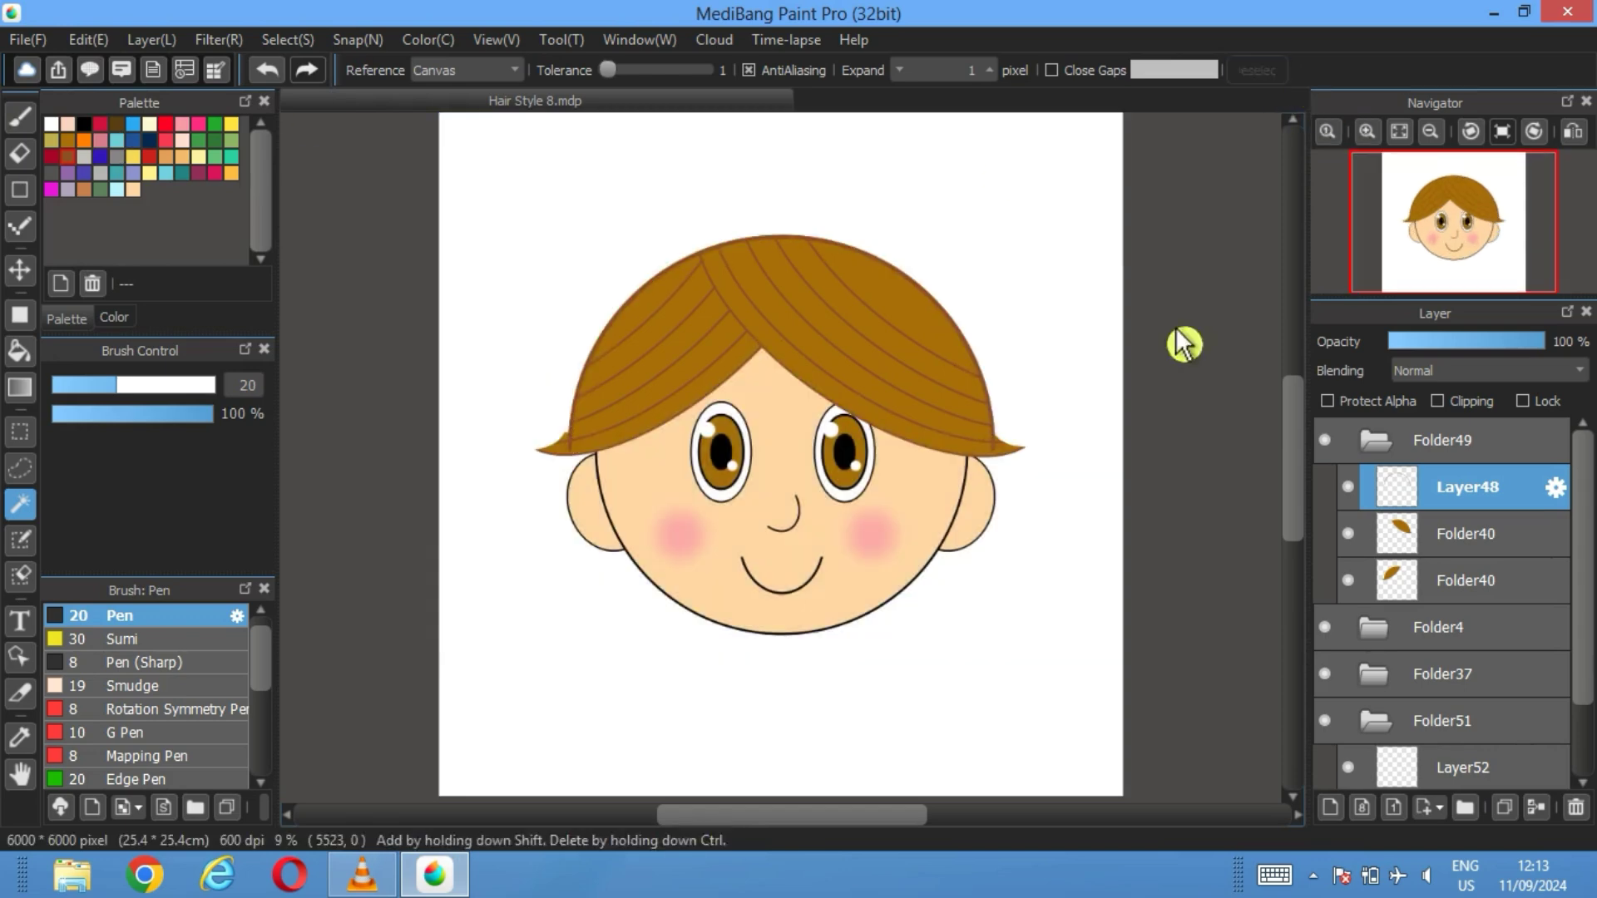
# Collapse the hair folder and draw a black circle with constrained proportions on Layer52, just below the head
pyautogui.click(1374, 440)
pyautogui.click(1428, 630)
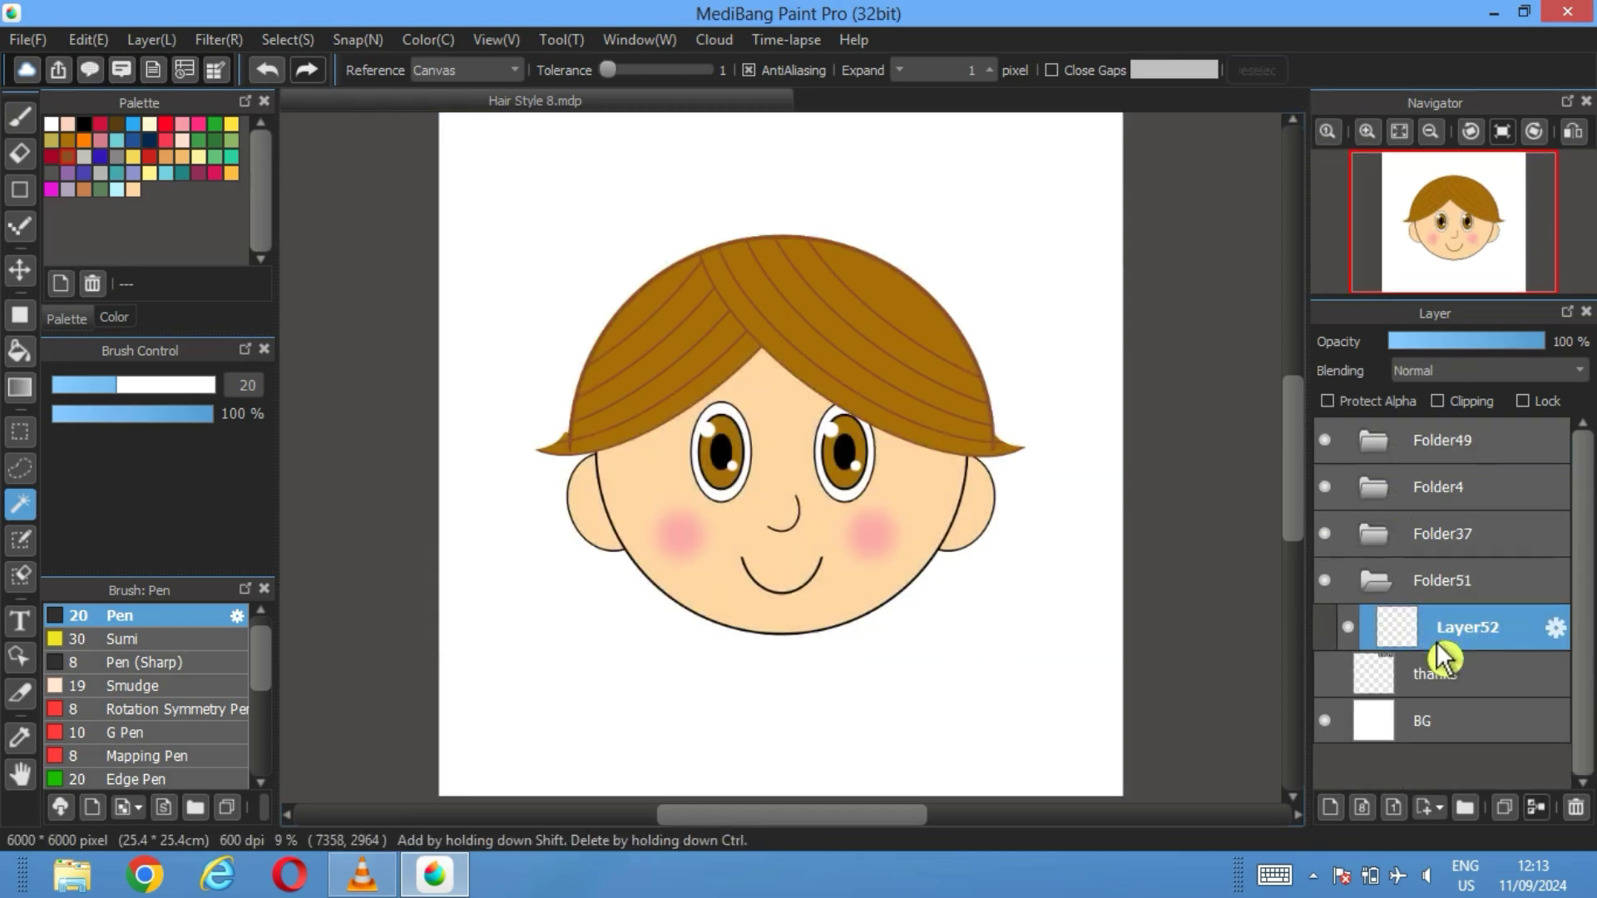
pyautogui.click(20, 190)
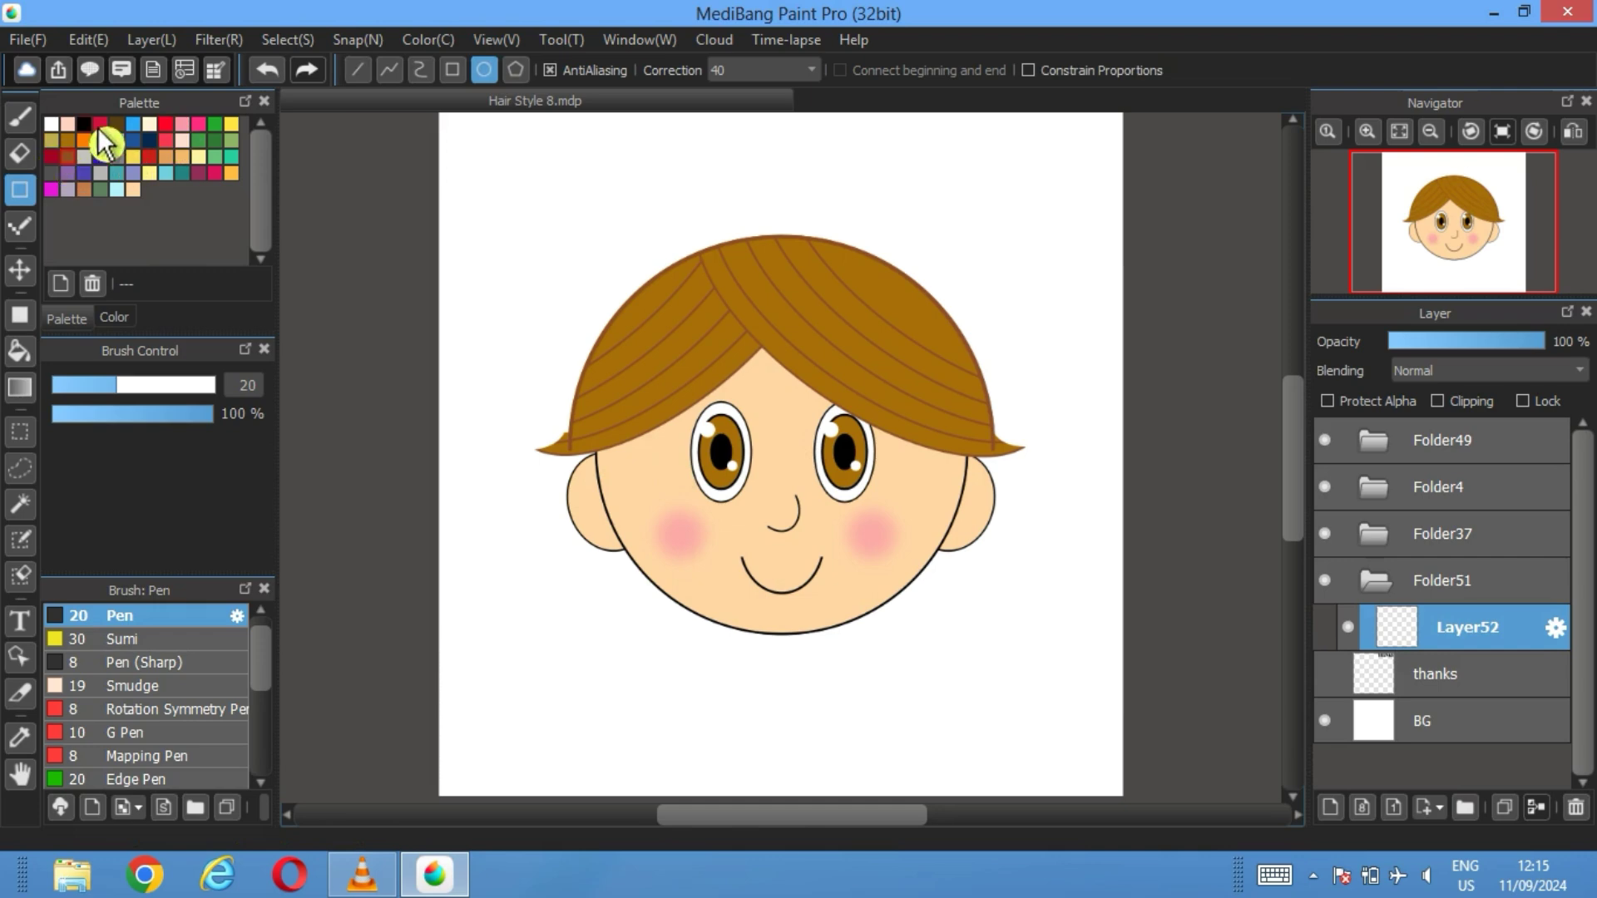
pyautogui.click(1038, 71)
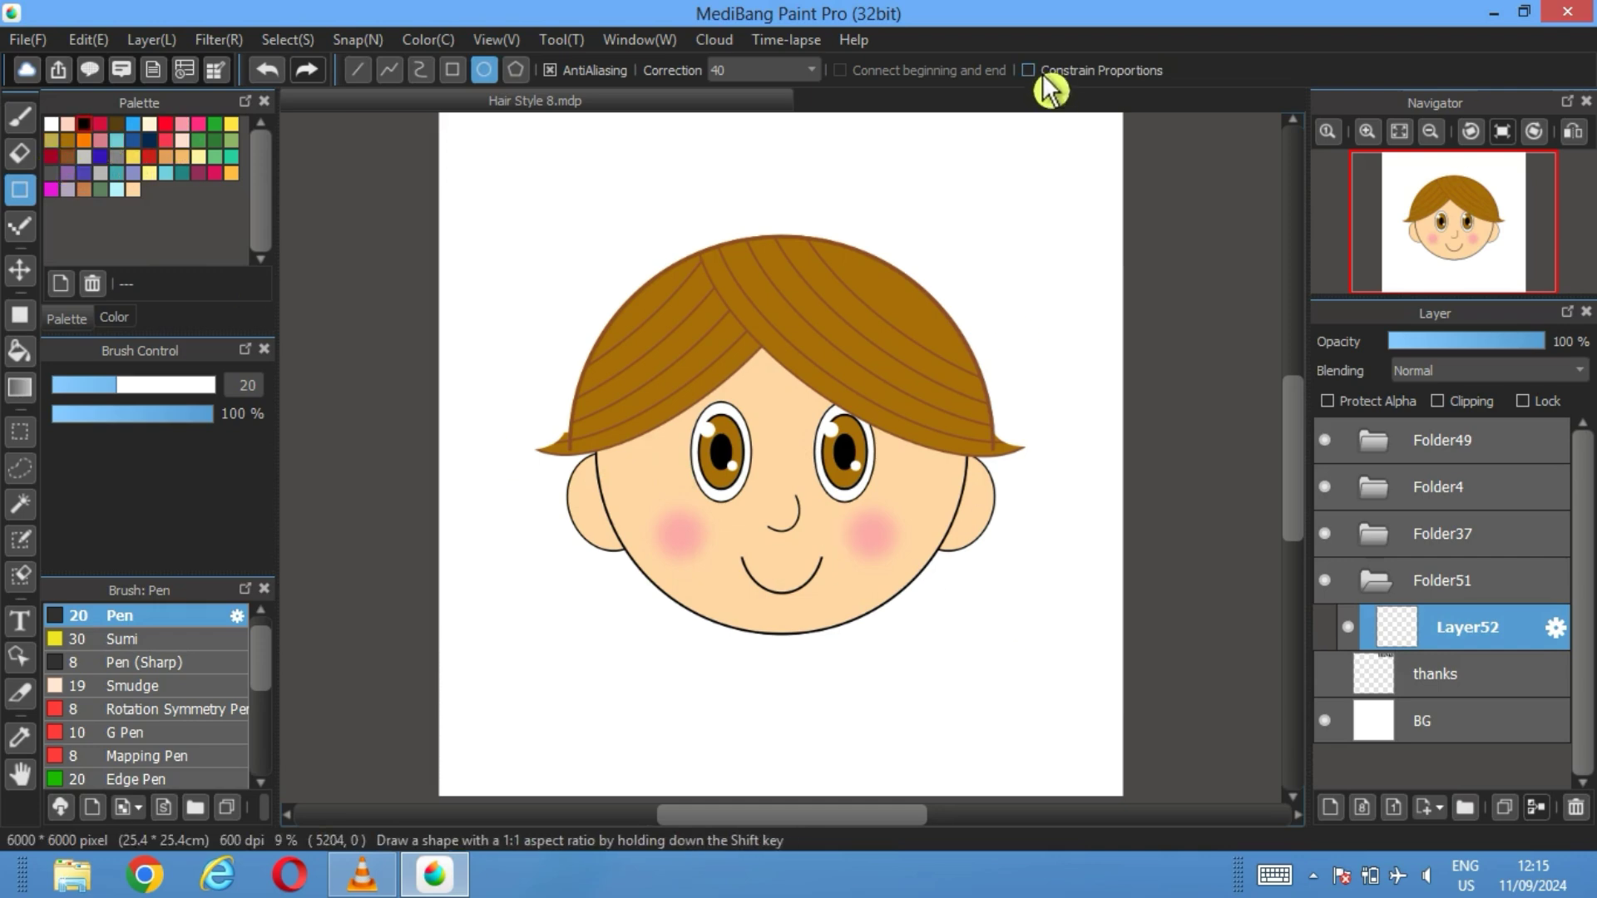
pyautogui.moveTo(960, 596); pyautogui.dragTo(852, 754)
# Duplicate the circle layer into four circles, two flanking the chin and two touching side by side below them to frame a neck
pyautogui.click(1525, 813)
pyautogui.press('v')
pyautogui.hotkey('ctrl', 'shift', 'd')
pyautogui.click(1533, 814)
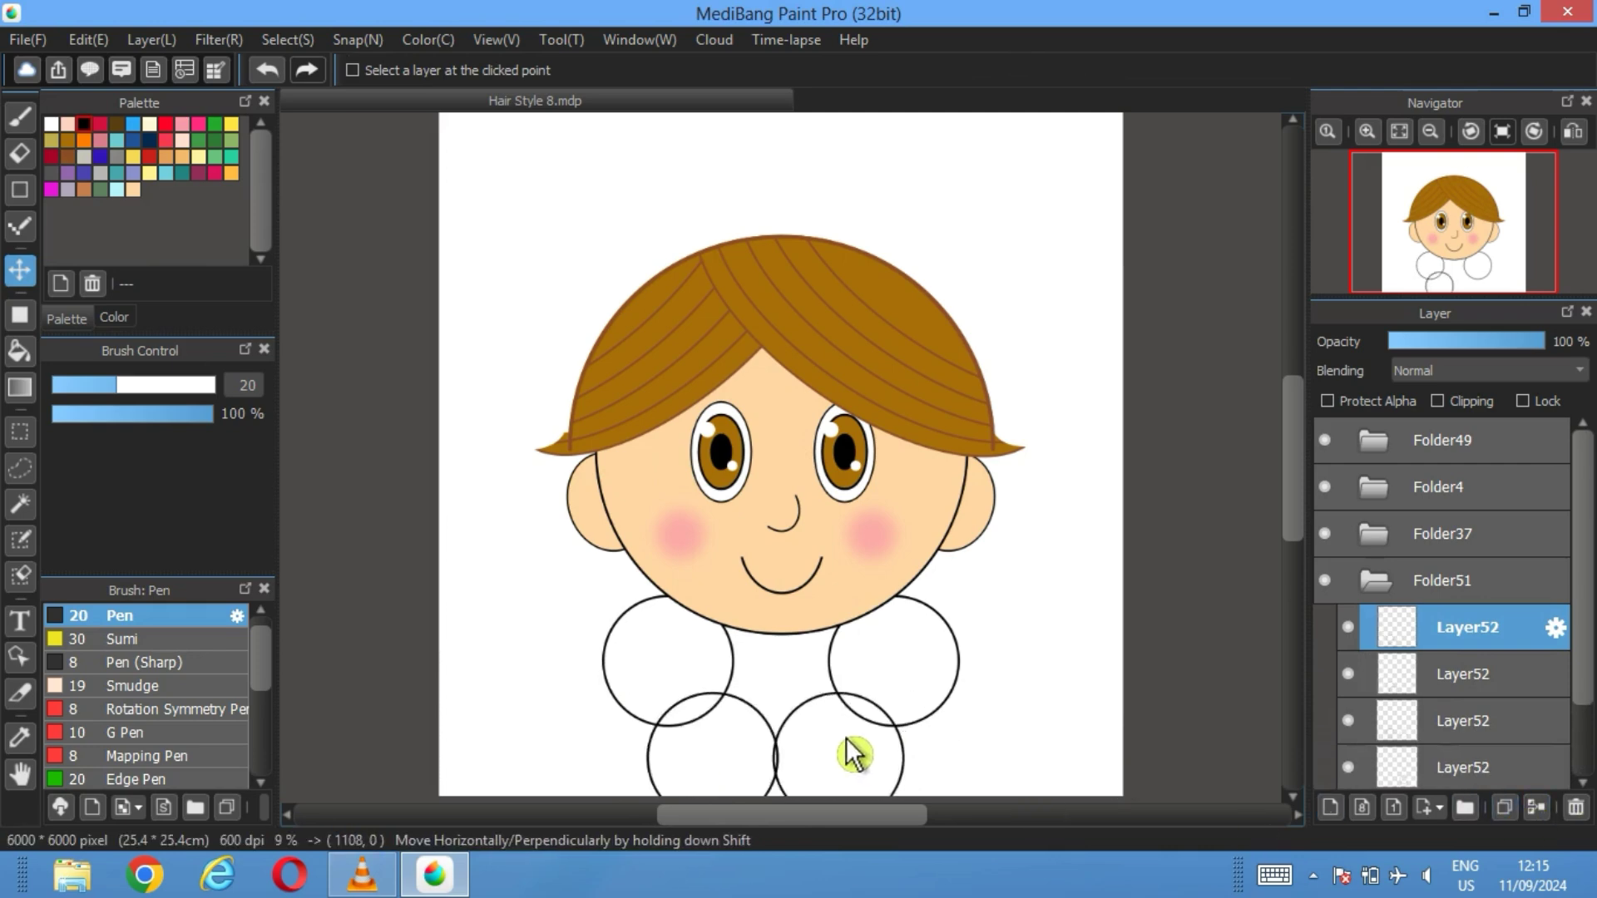
pyautogui.keyDown('ctrl'); pyautogui.click(1481, 692); pyautogui.keyUp('ctrl')
pyautogui.moveTo(809, 762); pyautogui.dragTo(816, 752)
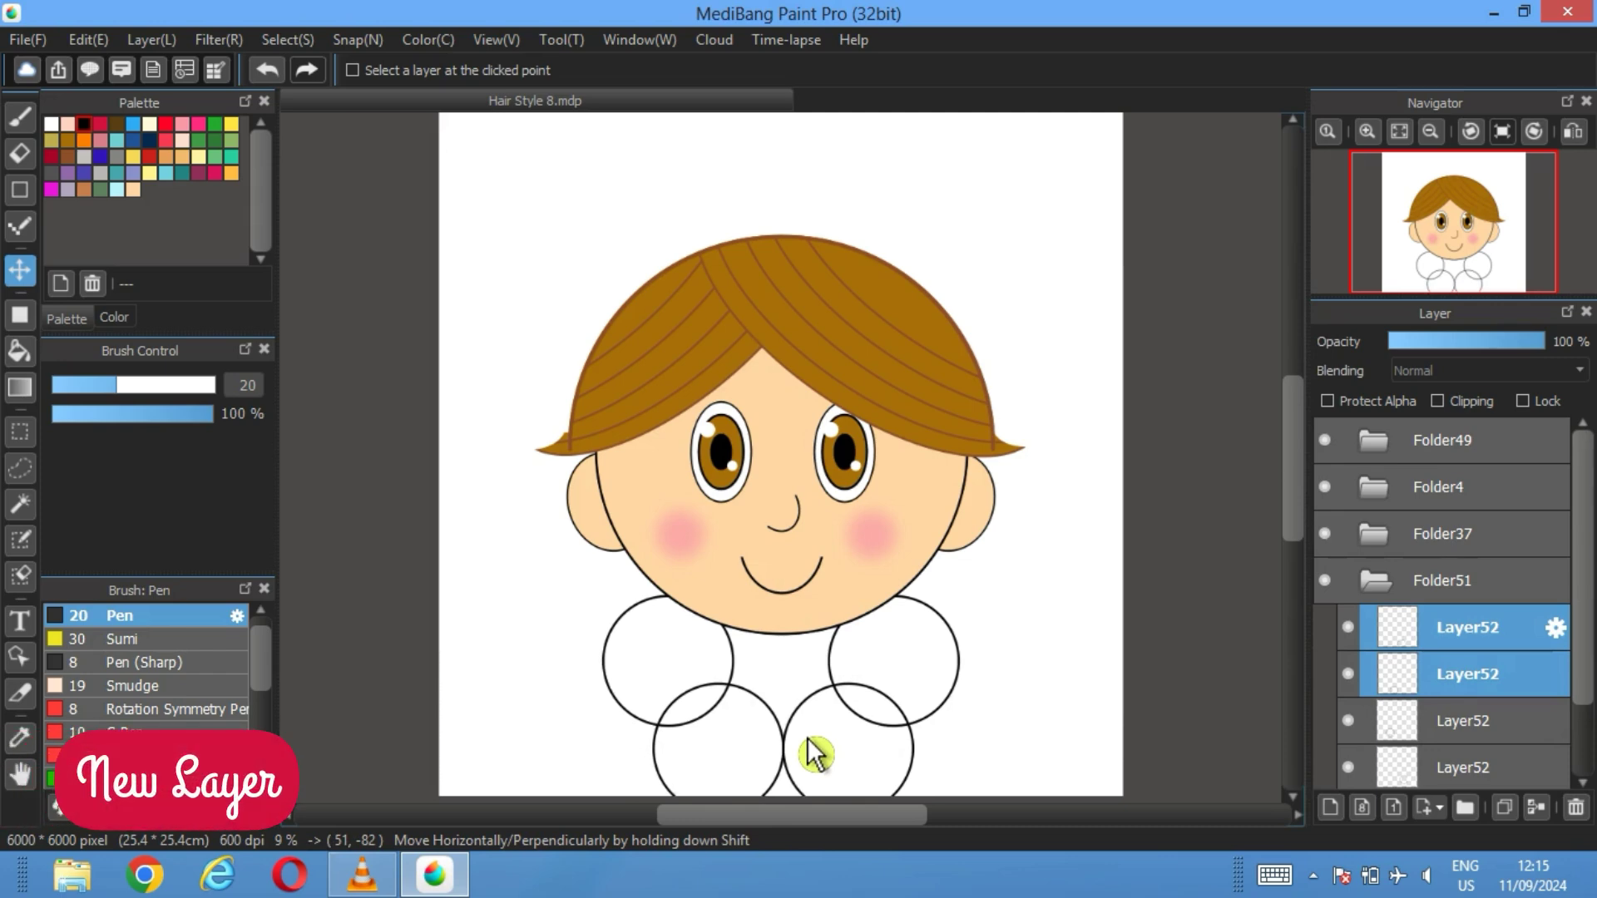
# Add a new layer above the circles and bucket-fill the neck area between them with the skin colour
pyautogui.click(1463, 644)
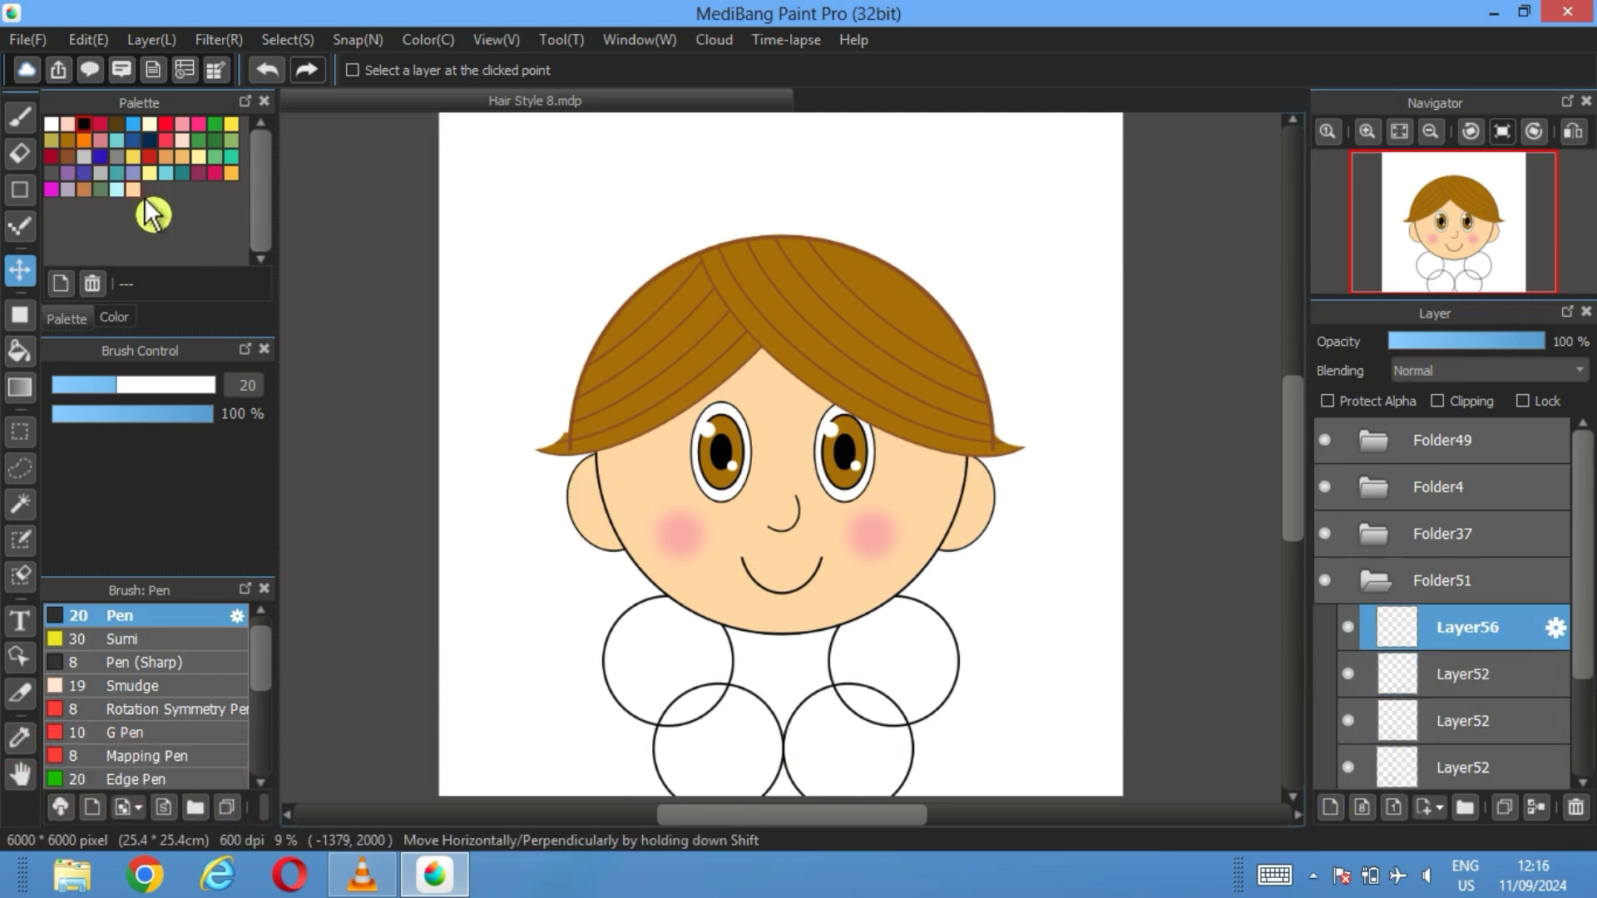
pyautogui.click(134, 191)
pyautogui.click(22, 352)
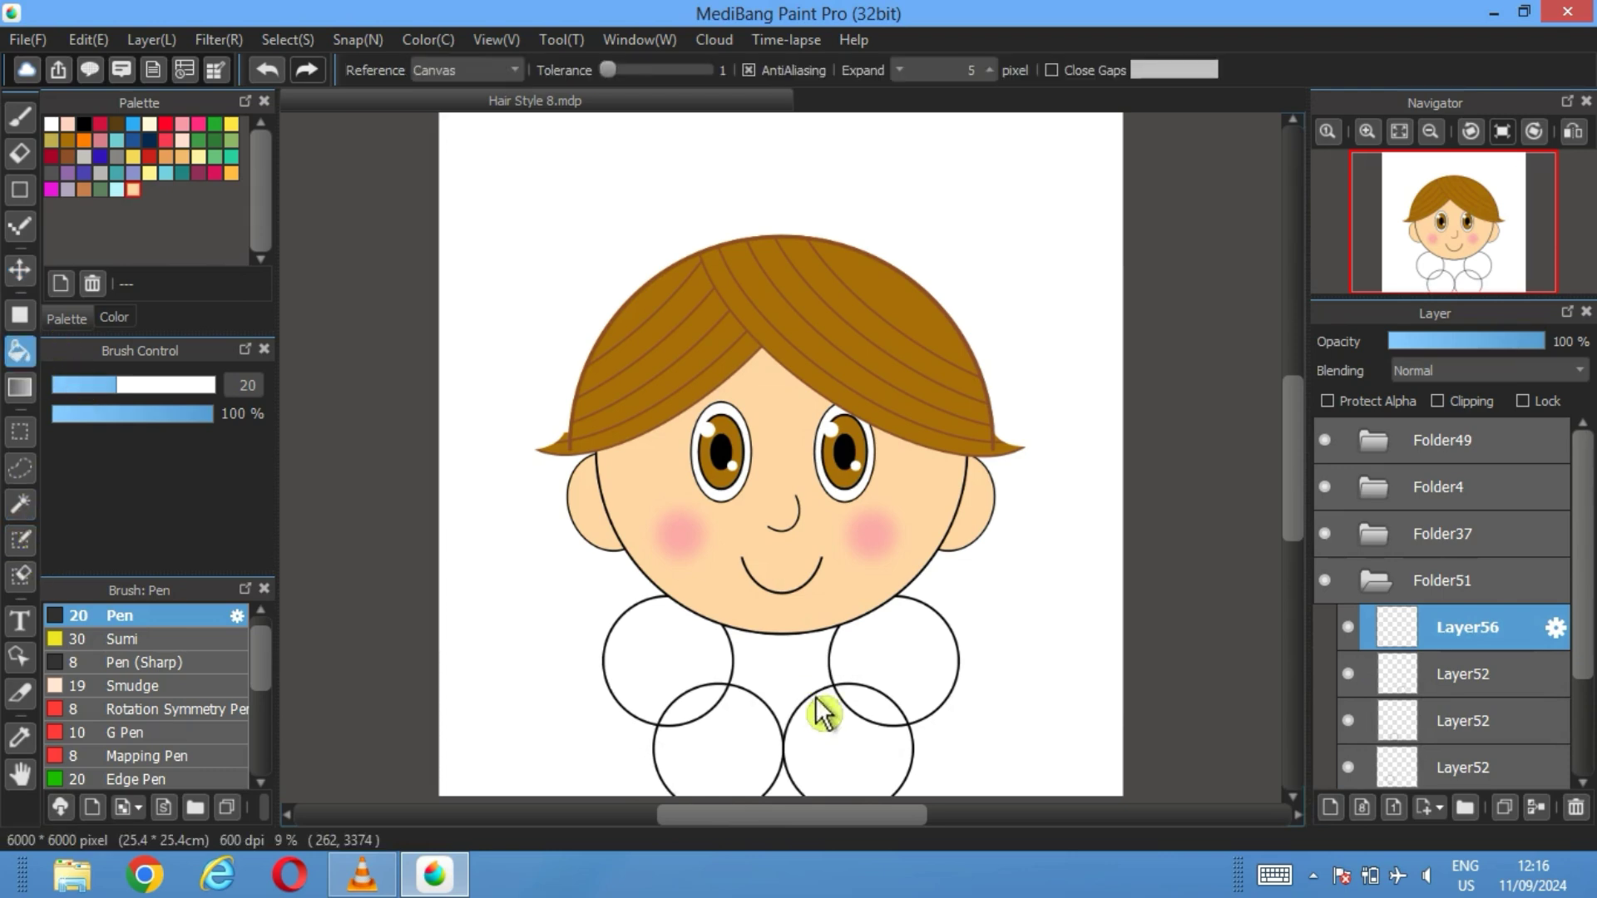
pyautogui.click(801, 689)
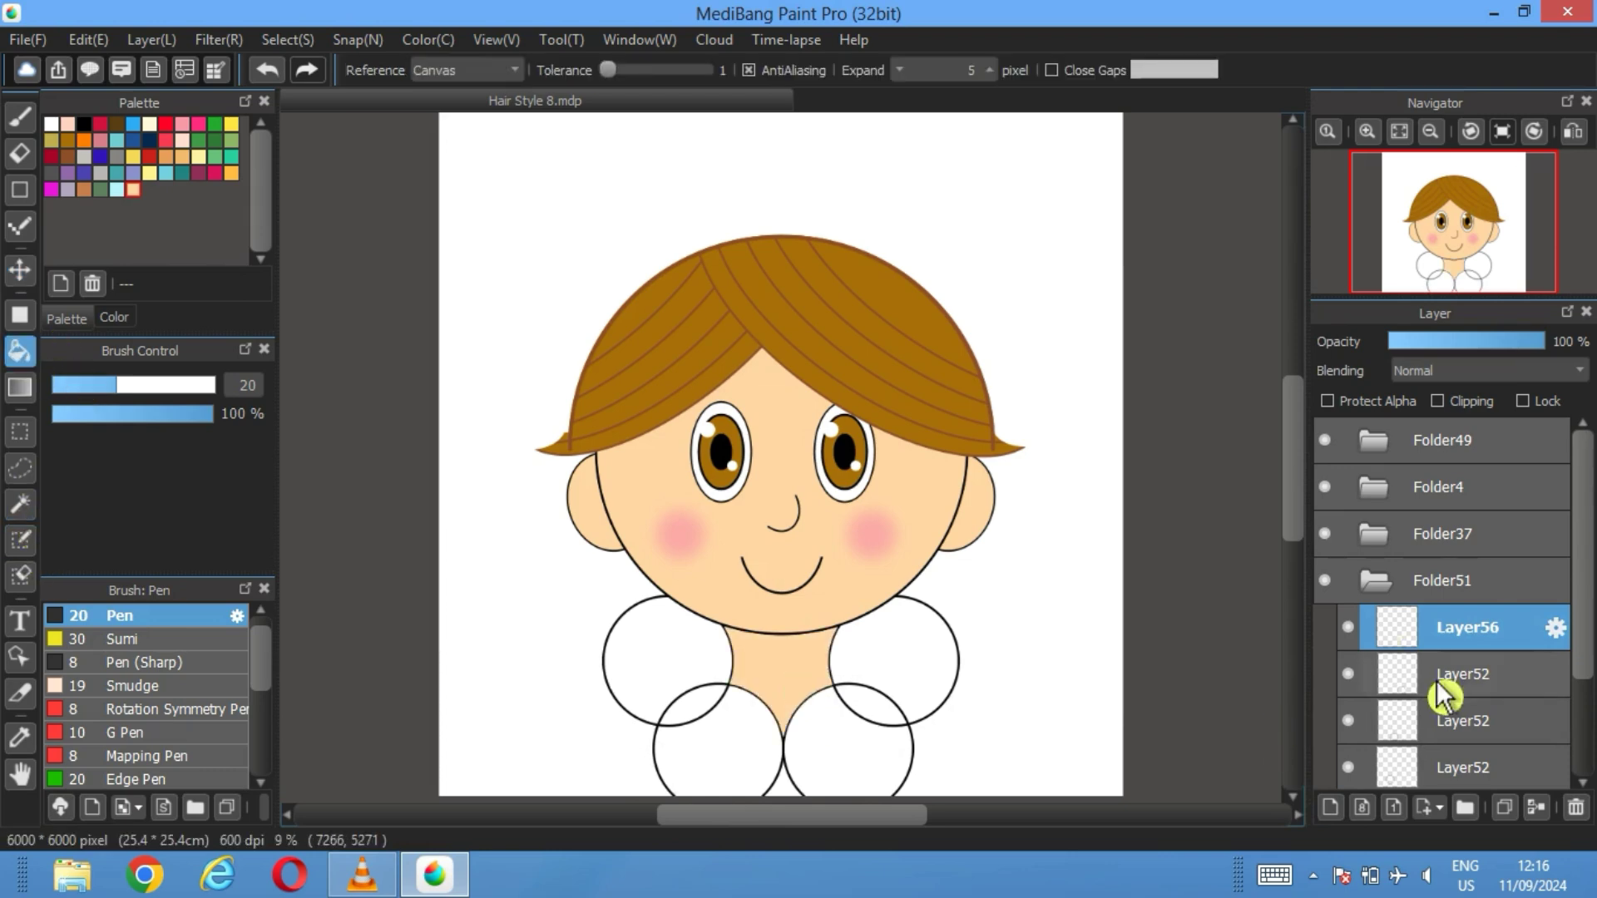
# Move the neck layer out of the circles folder and delete that folder
pyautogui.moveTo(1481, 639); pyautogui.dragTo(1465, 584)
pyautogui.click(1374, 629)
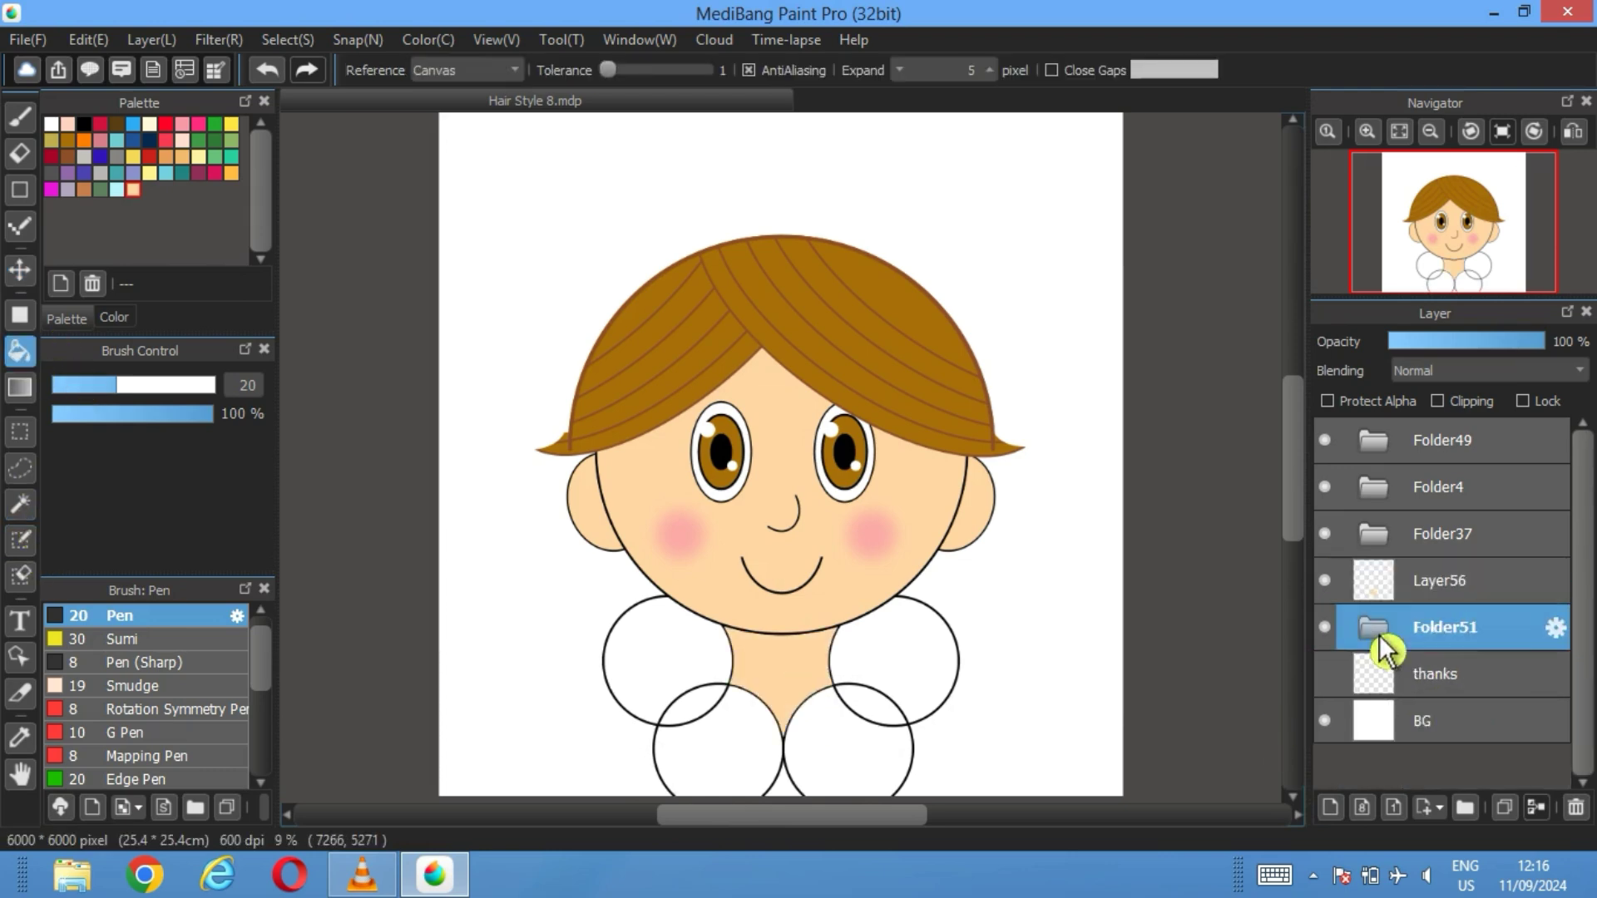
pyautogui.click(1574, 808)
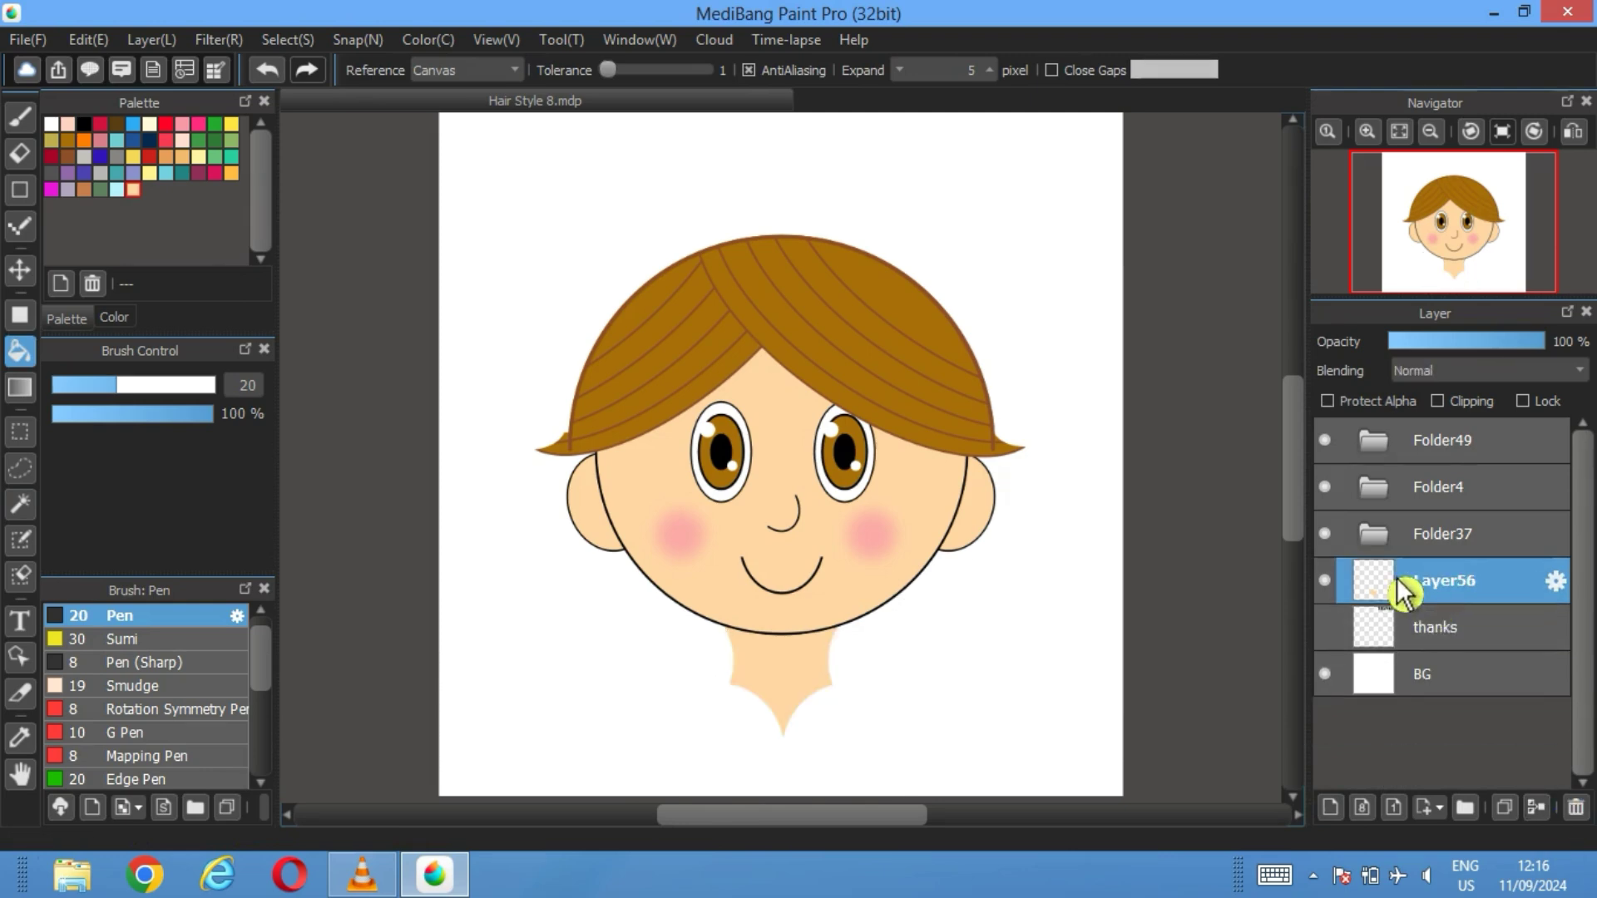
# Hide Folder37 and Folder4, and select the skin-coloured neck shape with the Magic Wand
pyautogui.click(1335, 533)
pyautogui.click(1339, 487)
pyautogui.click(20, 504)
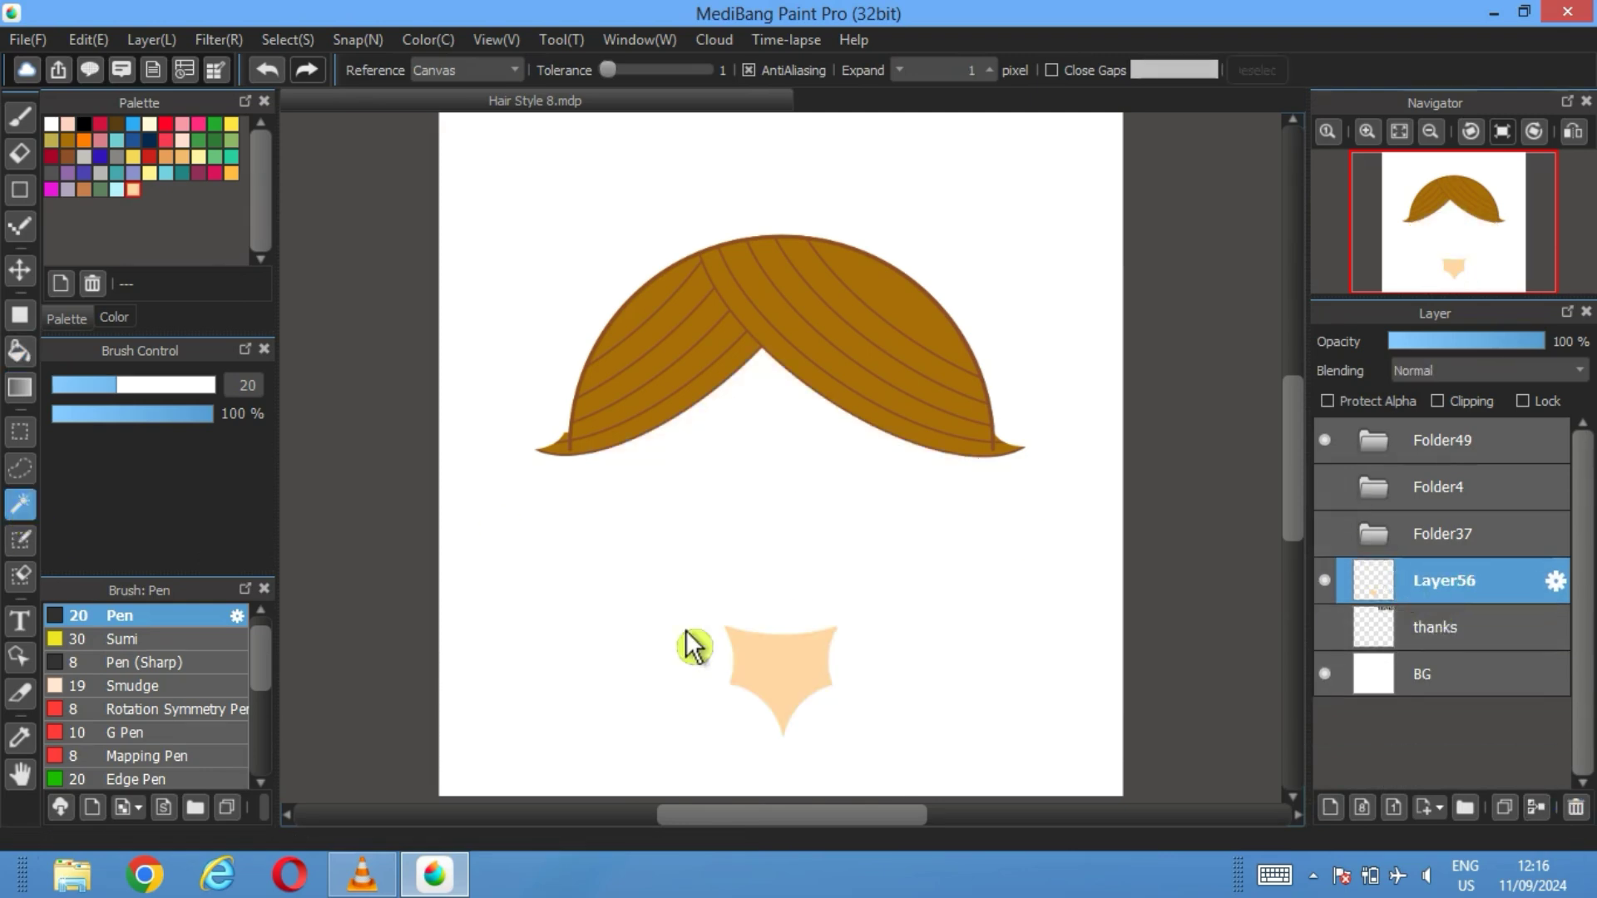
pyautogui.click(791, 663)
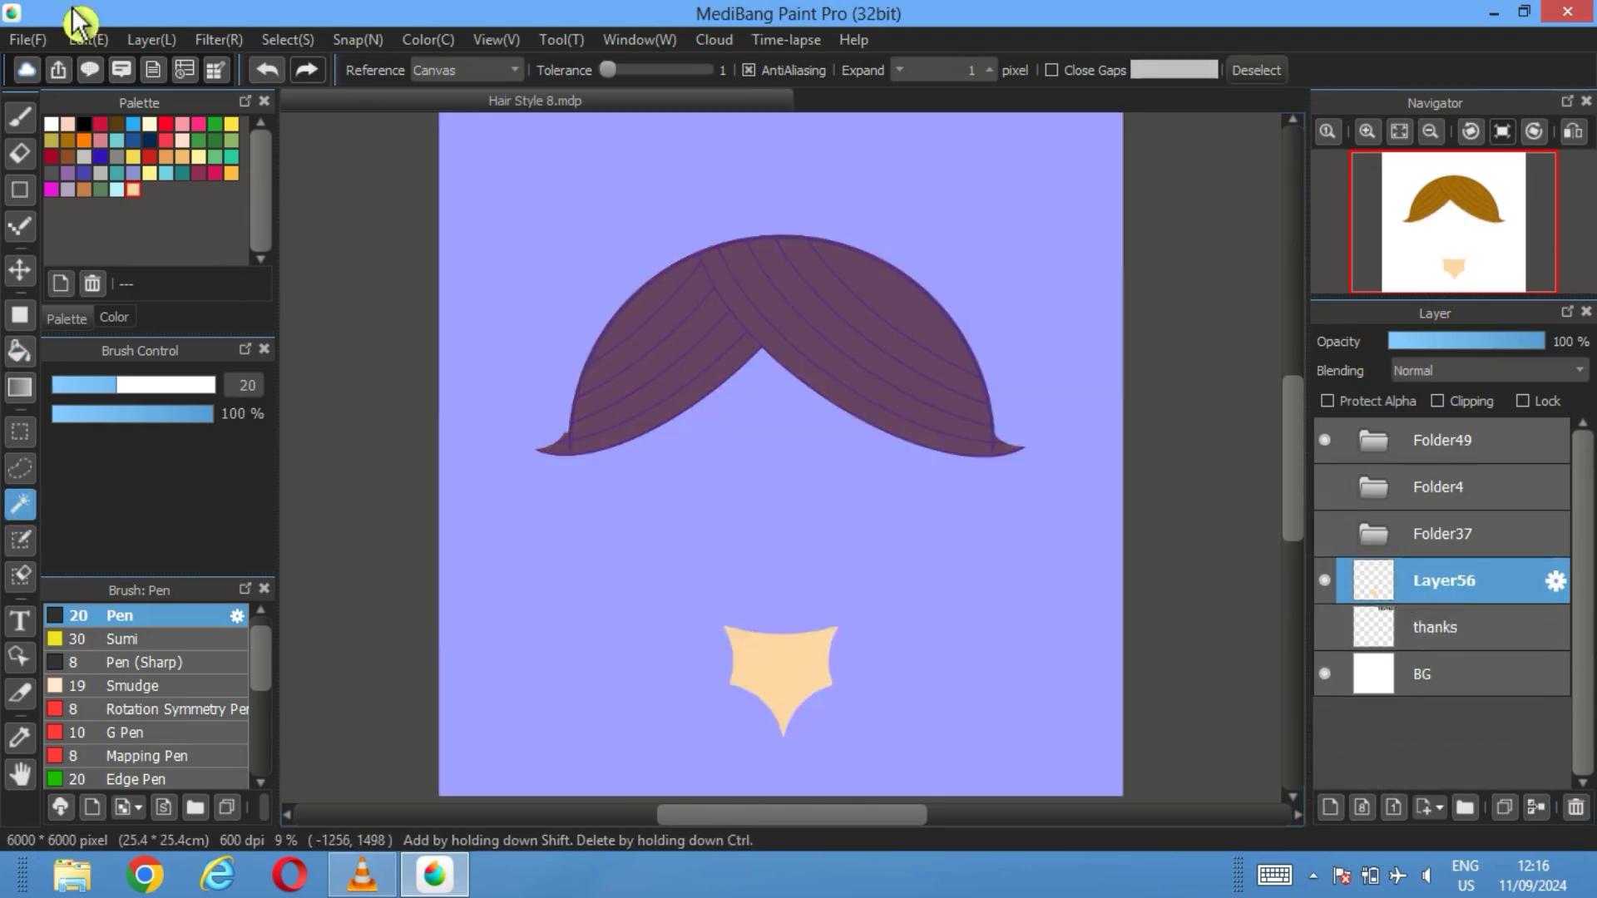
# Draw a black 20-pixel selection border around the neck, set to On Boundary with round corners, and clear the selection
pyautogui.click(290, 40)
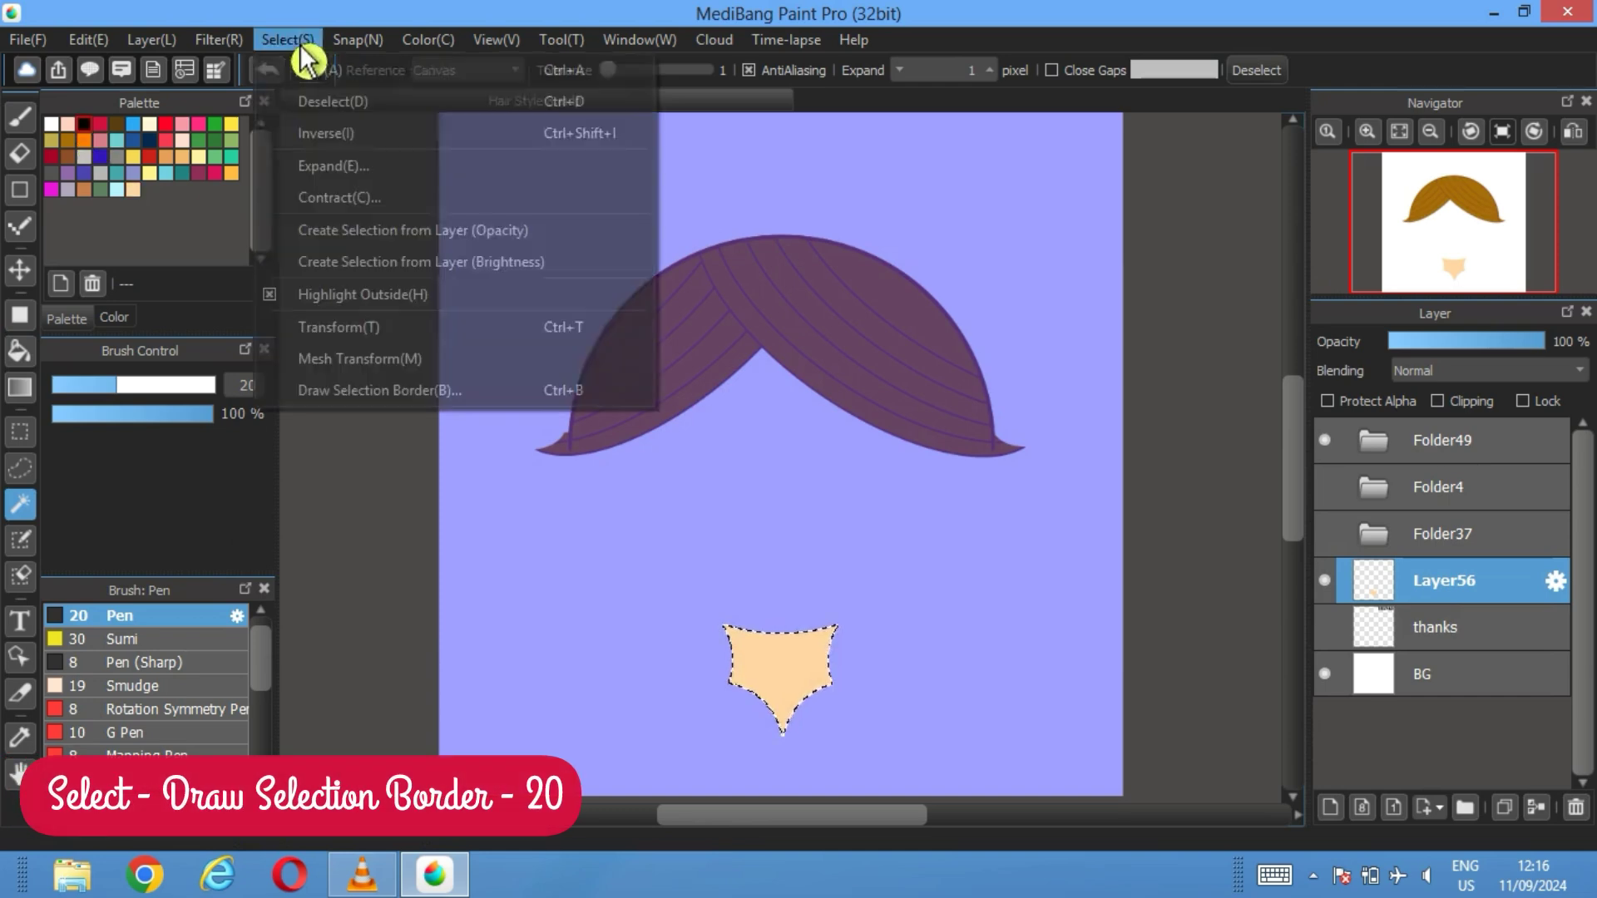
pyautogui.click(343, 393)
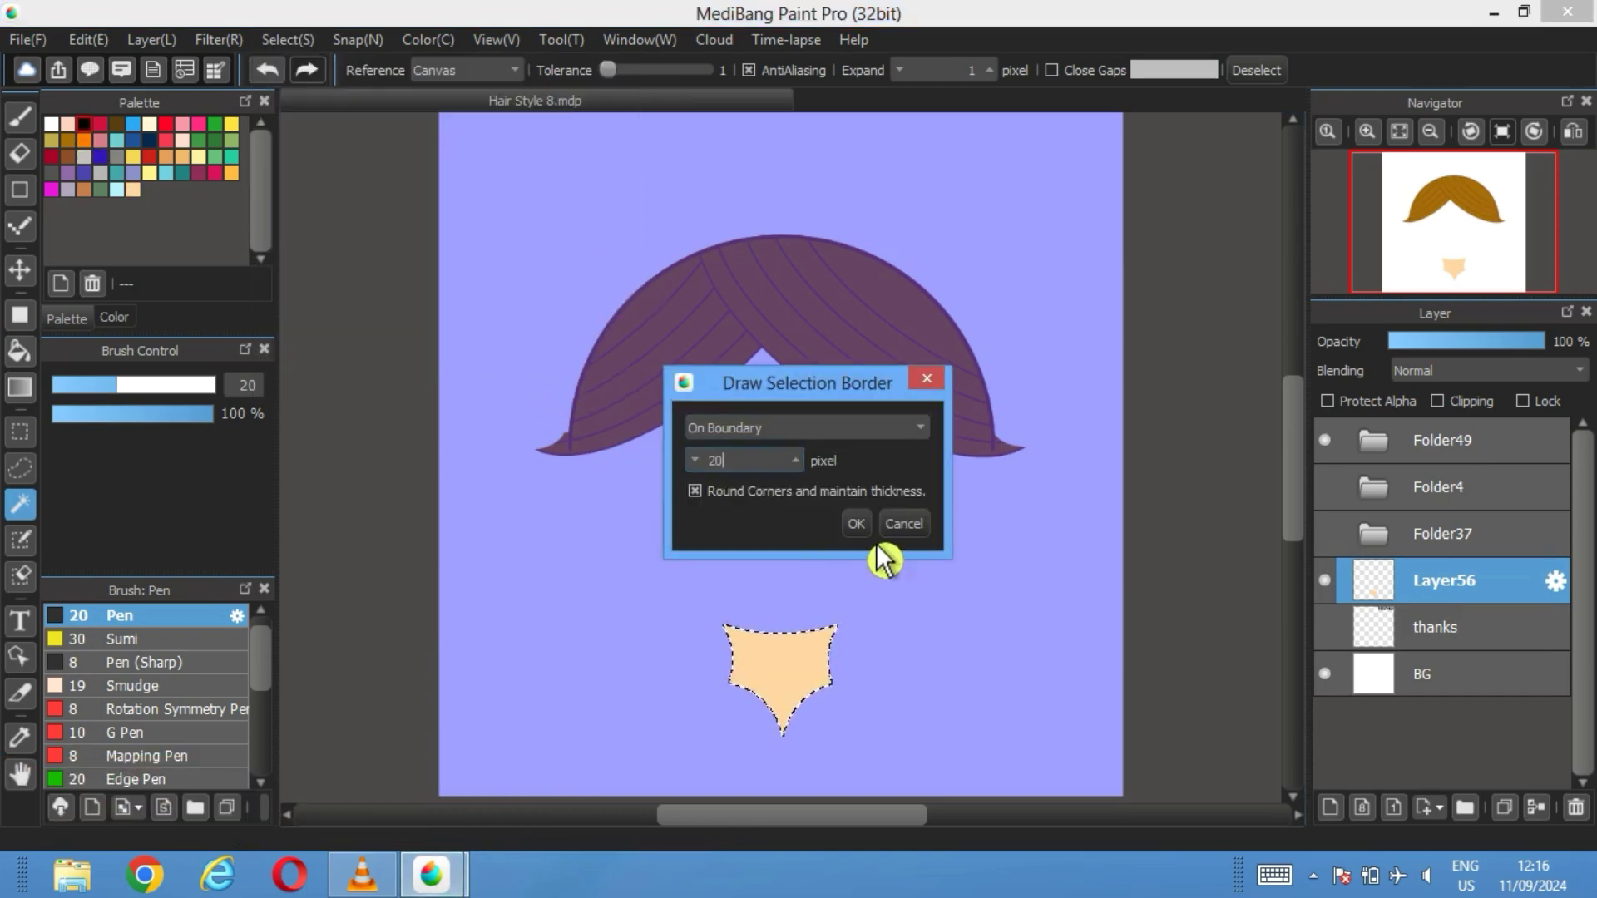
pyautogui.click(856, 523)
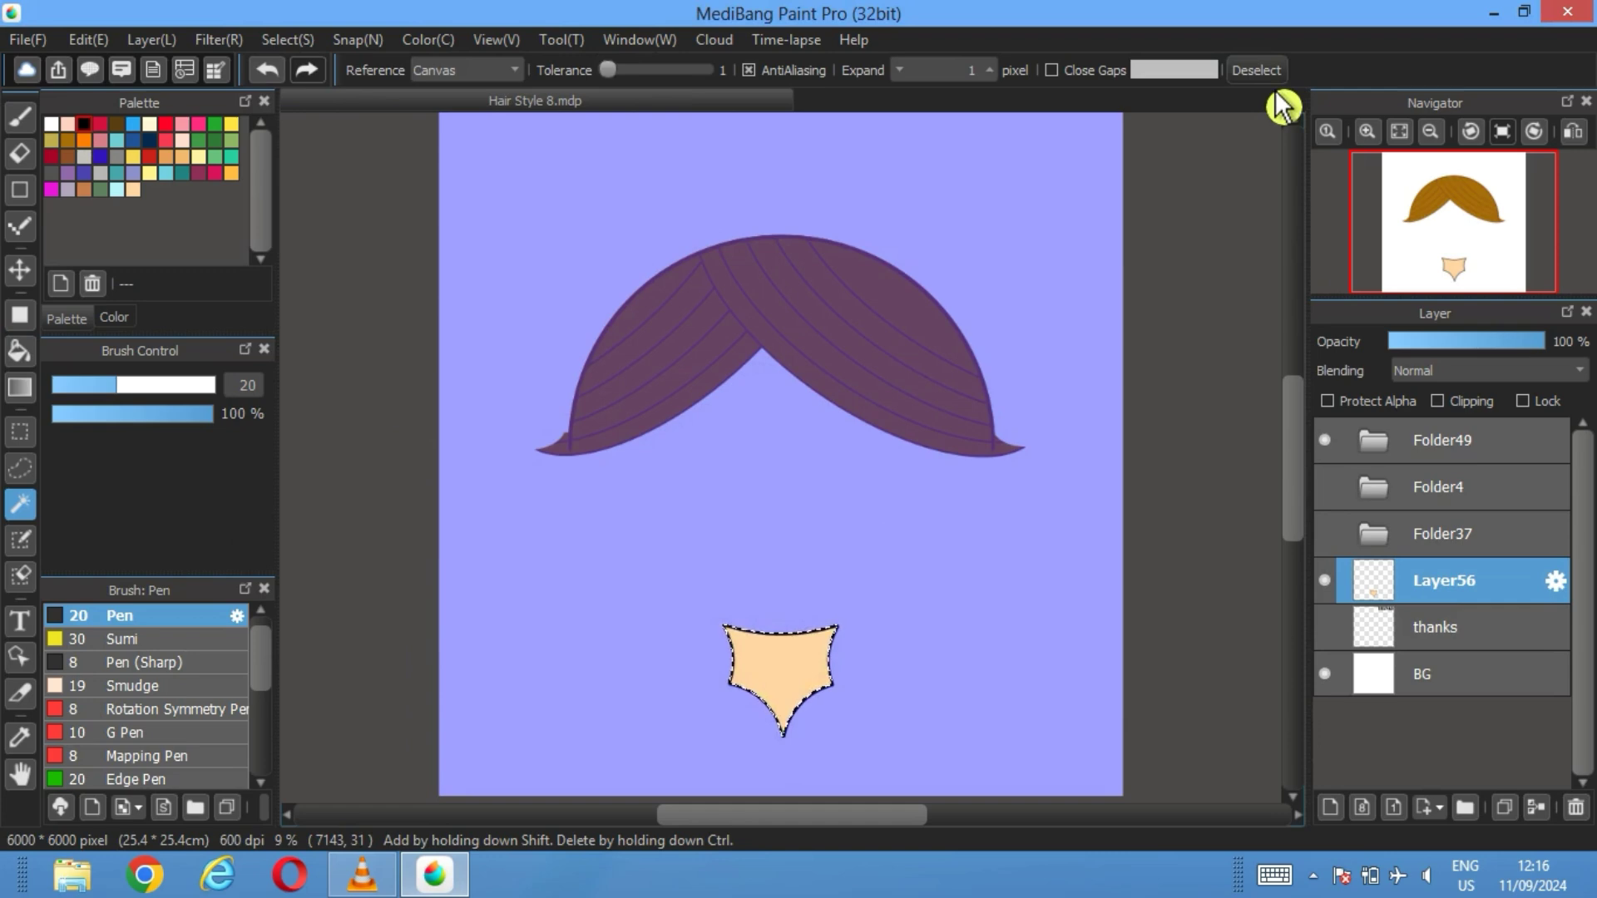
pyautogui.click(1258, 71)
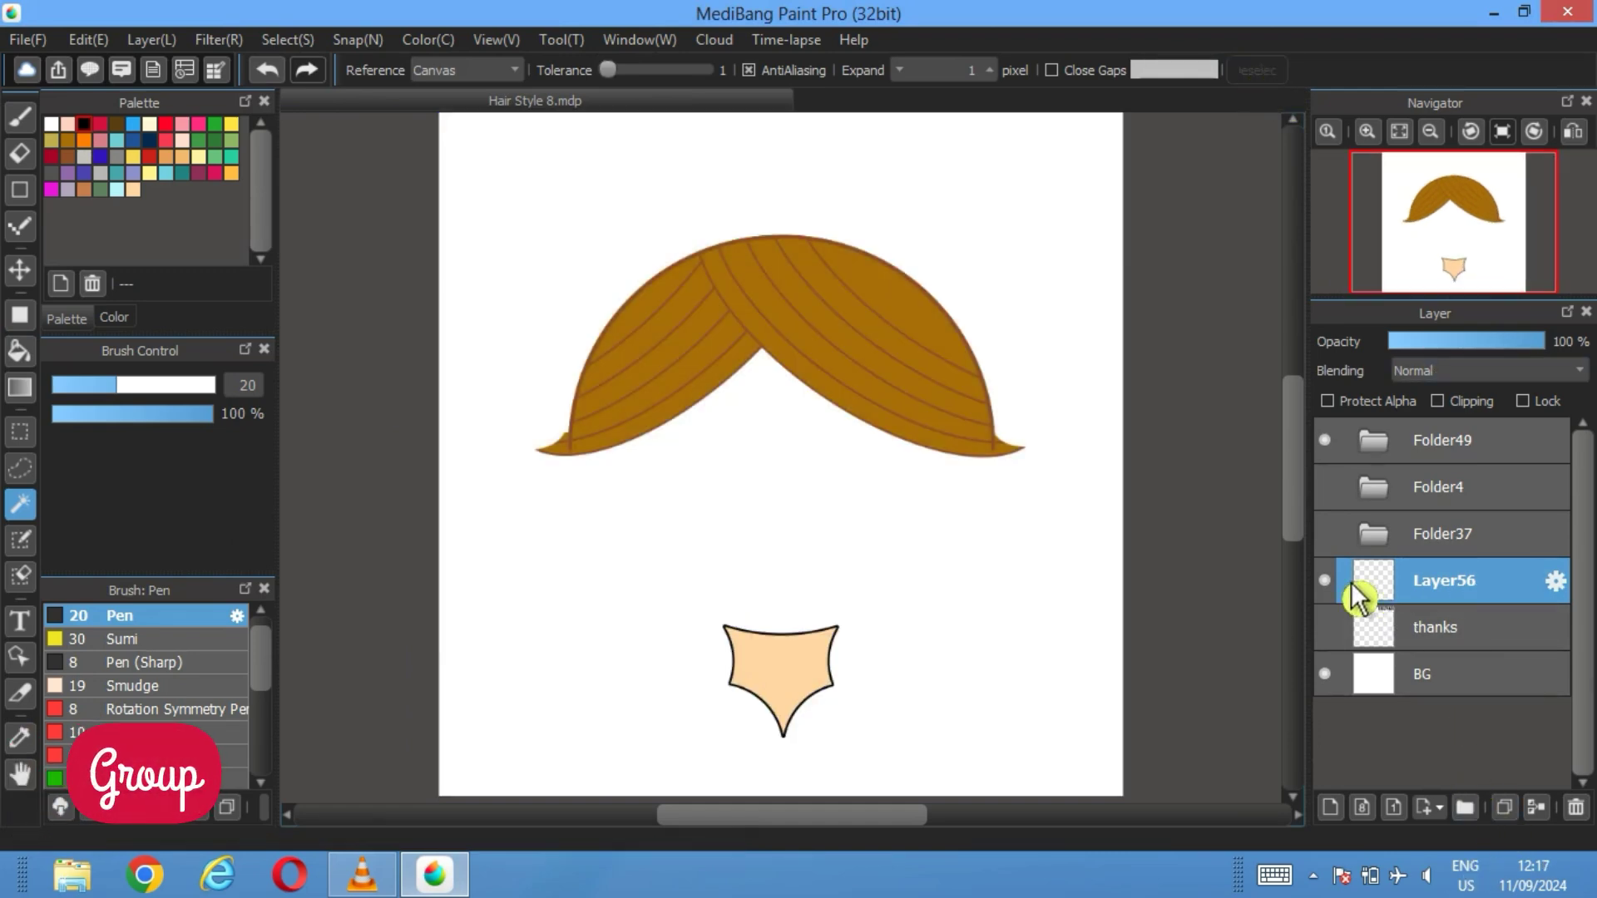
# Group the neck layer in a new folder above a new empty layer, and show Folder37 and Folder4 again
pyautogui.click(1465, 807)
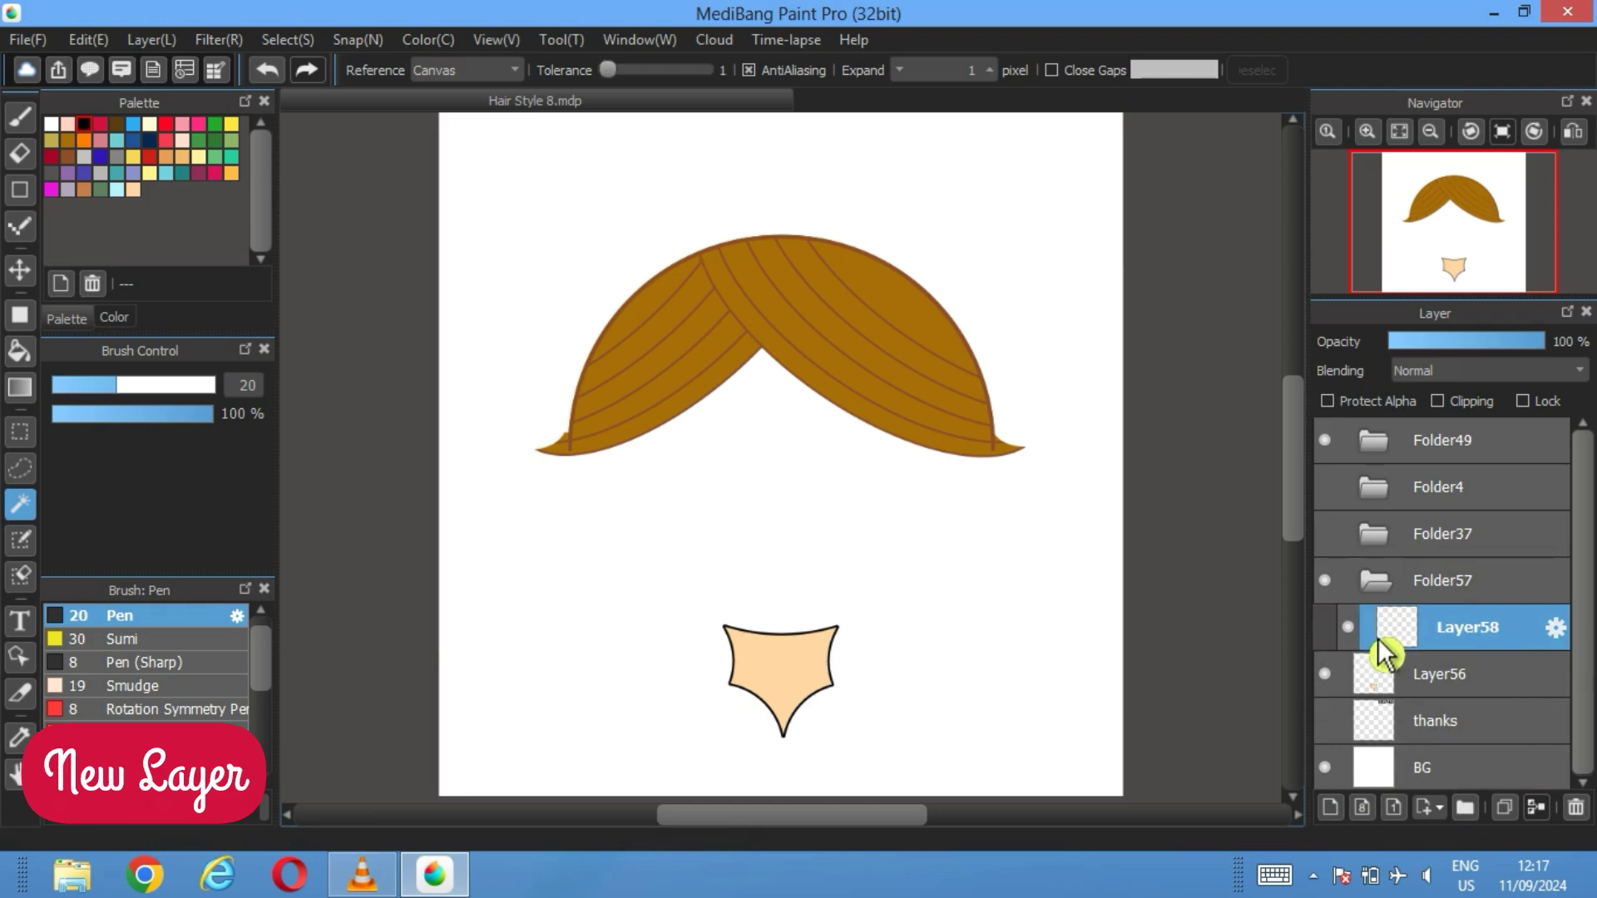
pyautogui.moveTo(1444, 690); pyautogui.dragTo(1457, 619)
pyautogui.click(1457, 676)
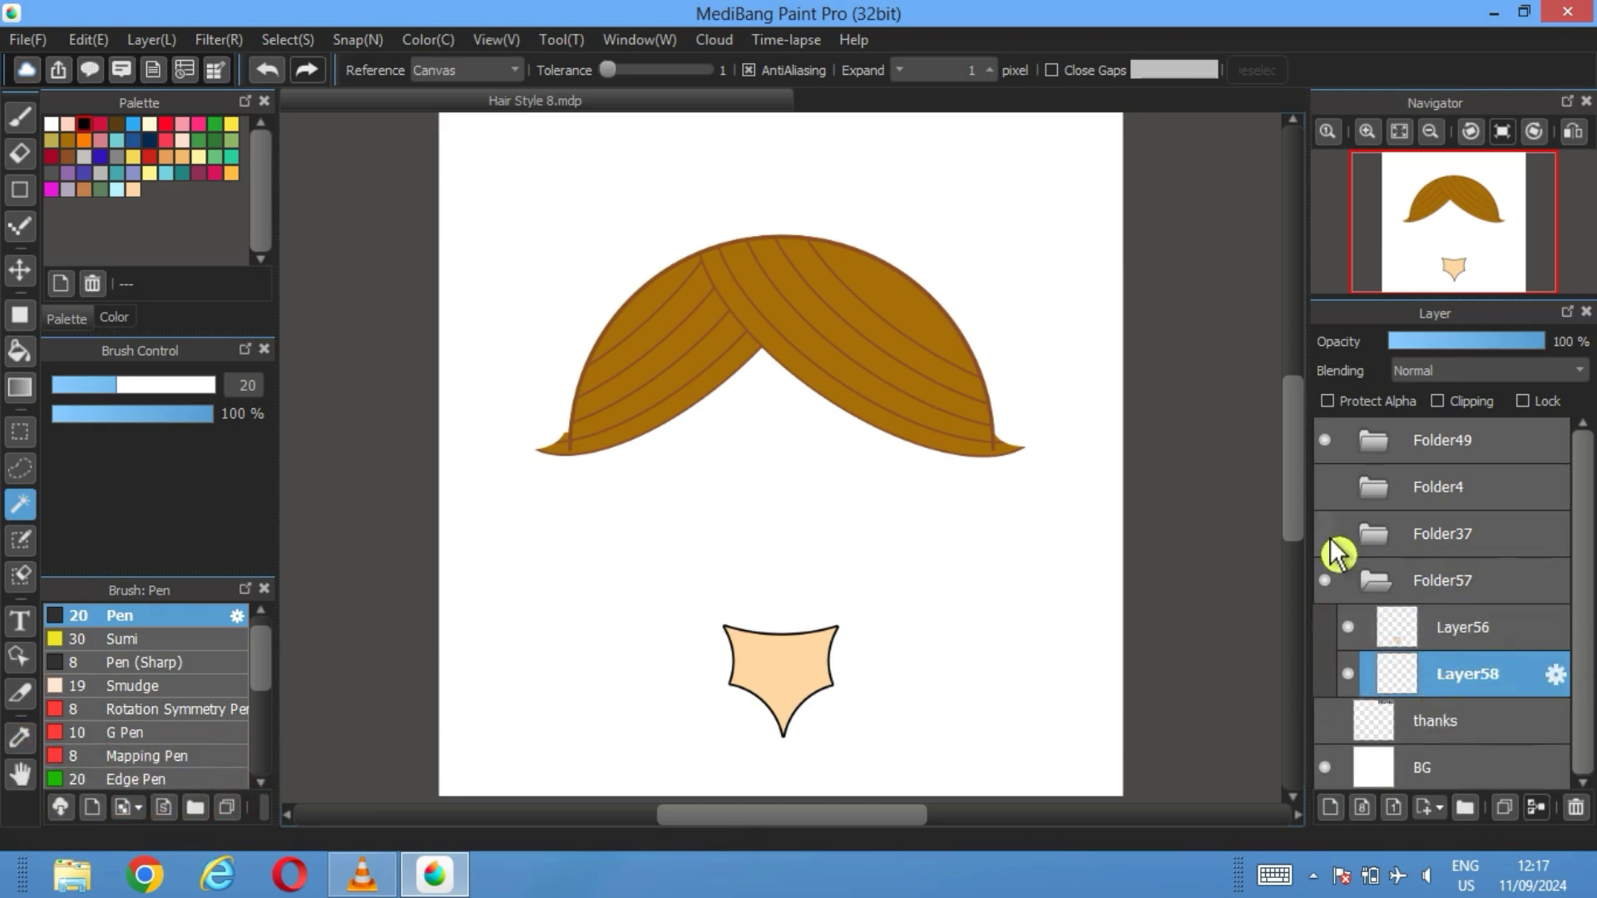
pyautogui.click(1325, 533)
pyautogui.click(1326, 487)
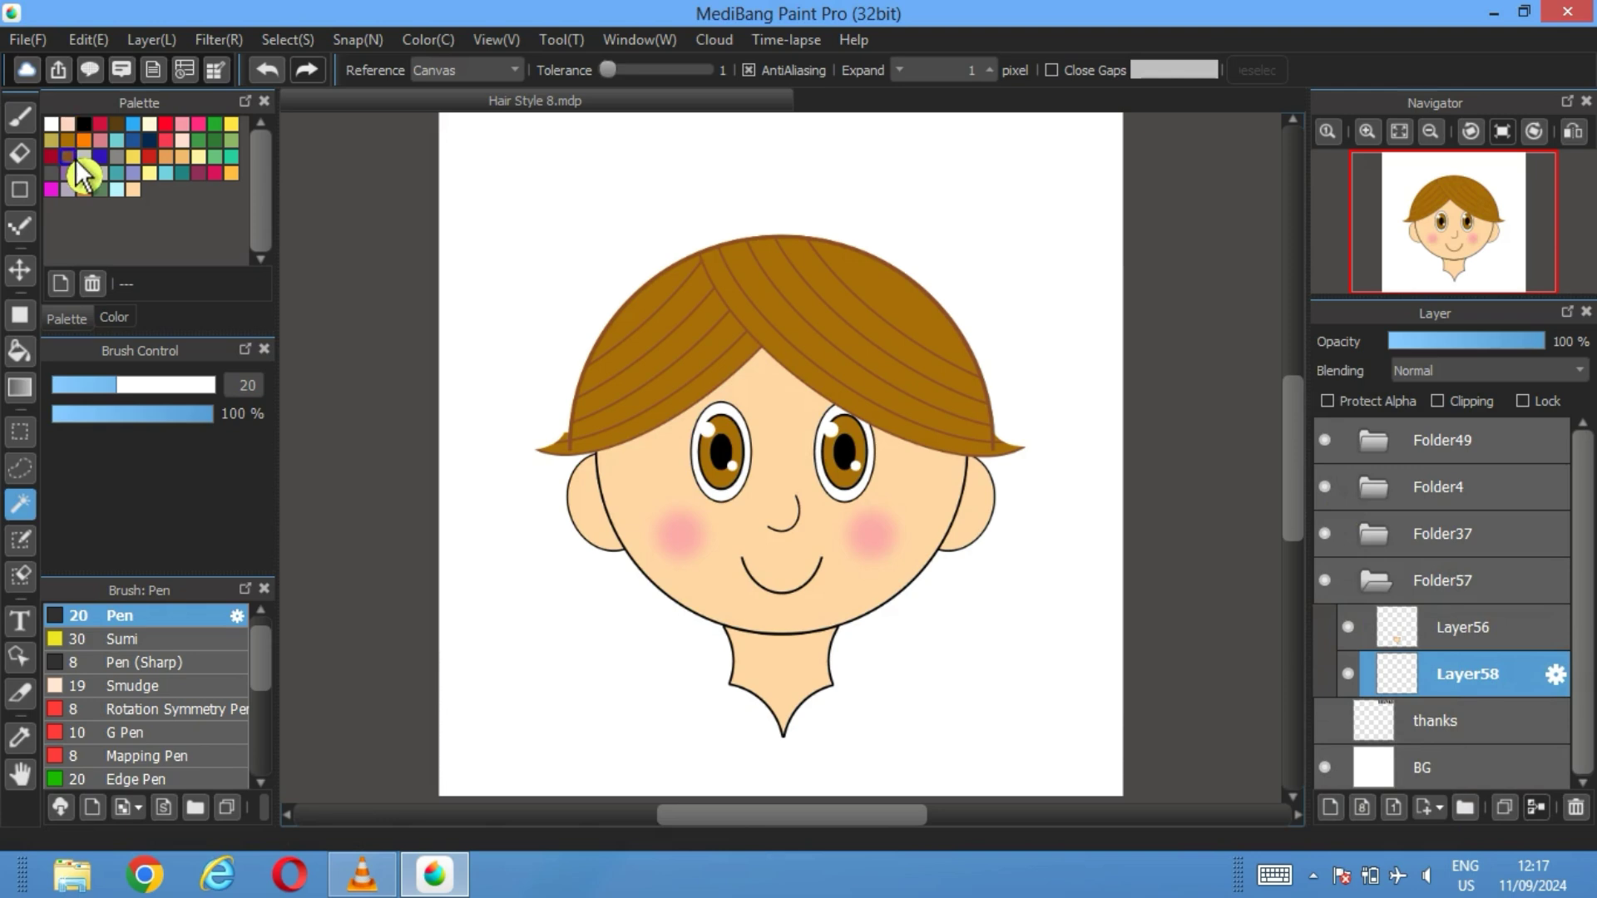
# Draw a straight vertical brown line on the new layer from the hair's left tip down past the ear, about 1770 px long
pyautogui.click(20, 190)
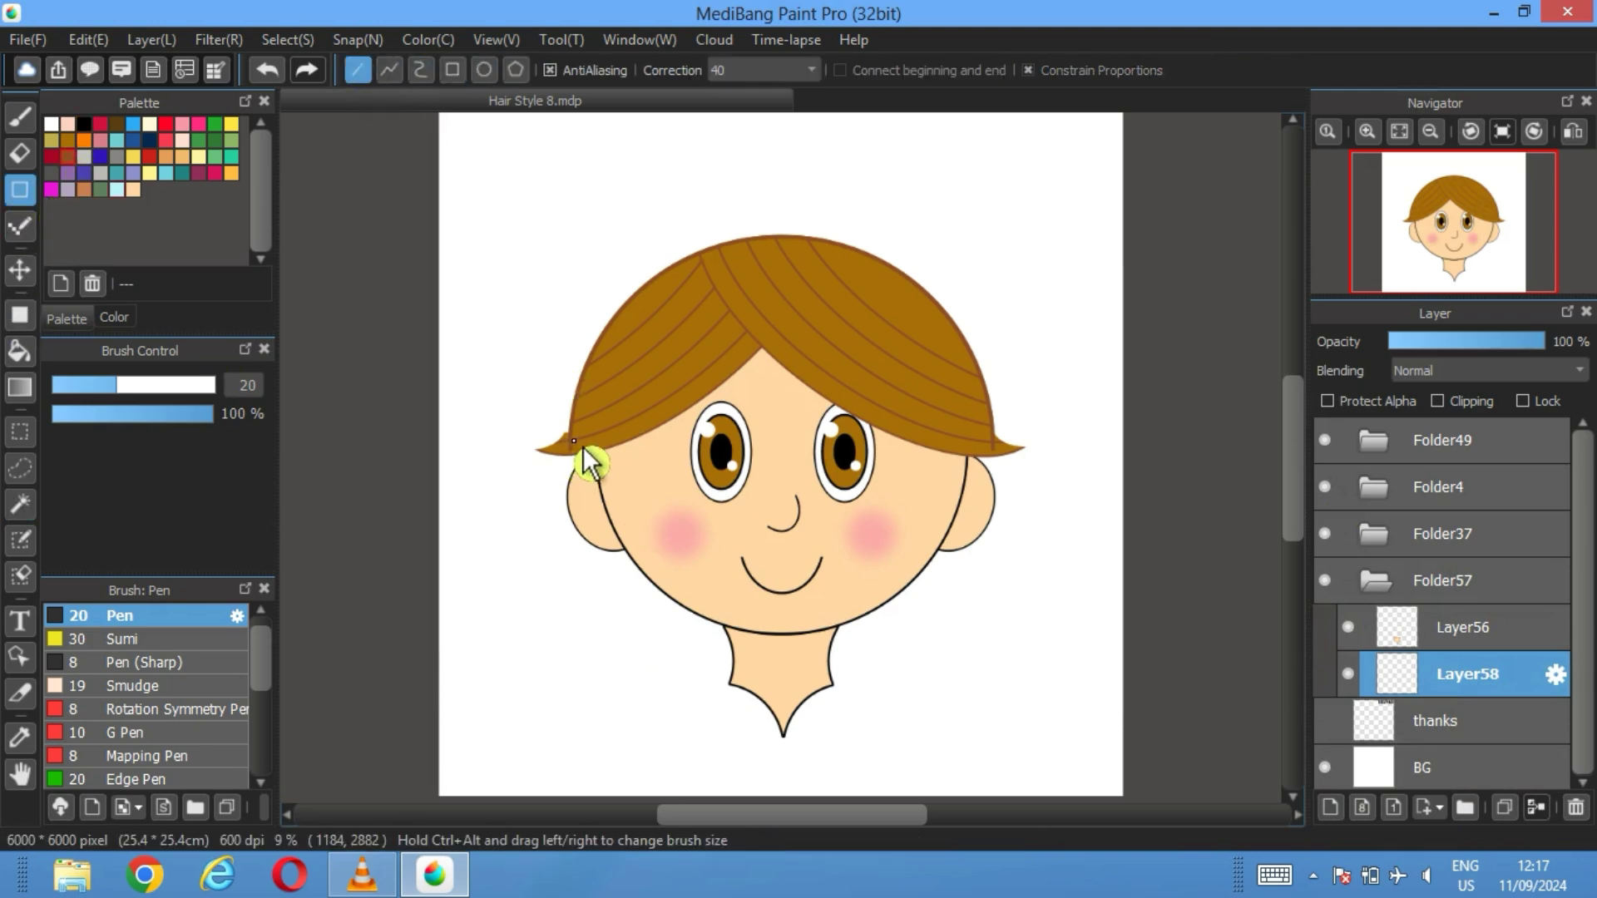
pyautogui.scroll(4, 582, 447)
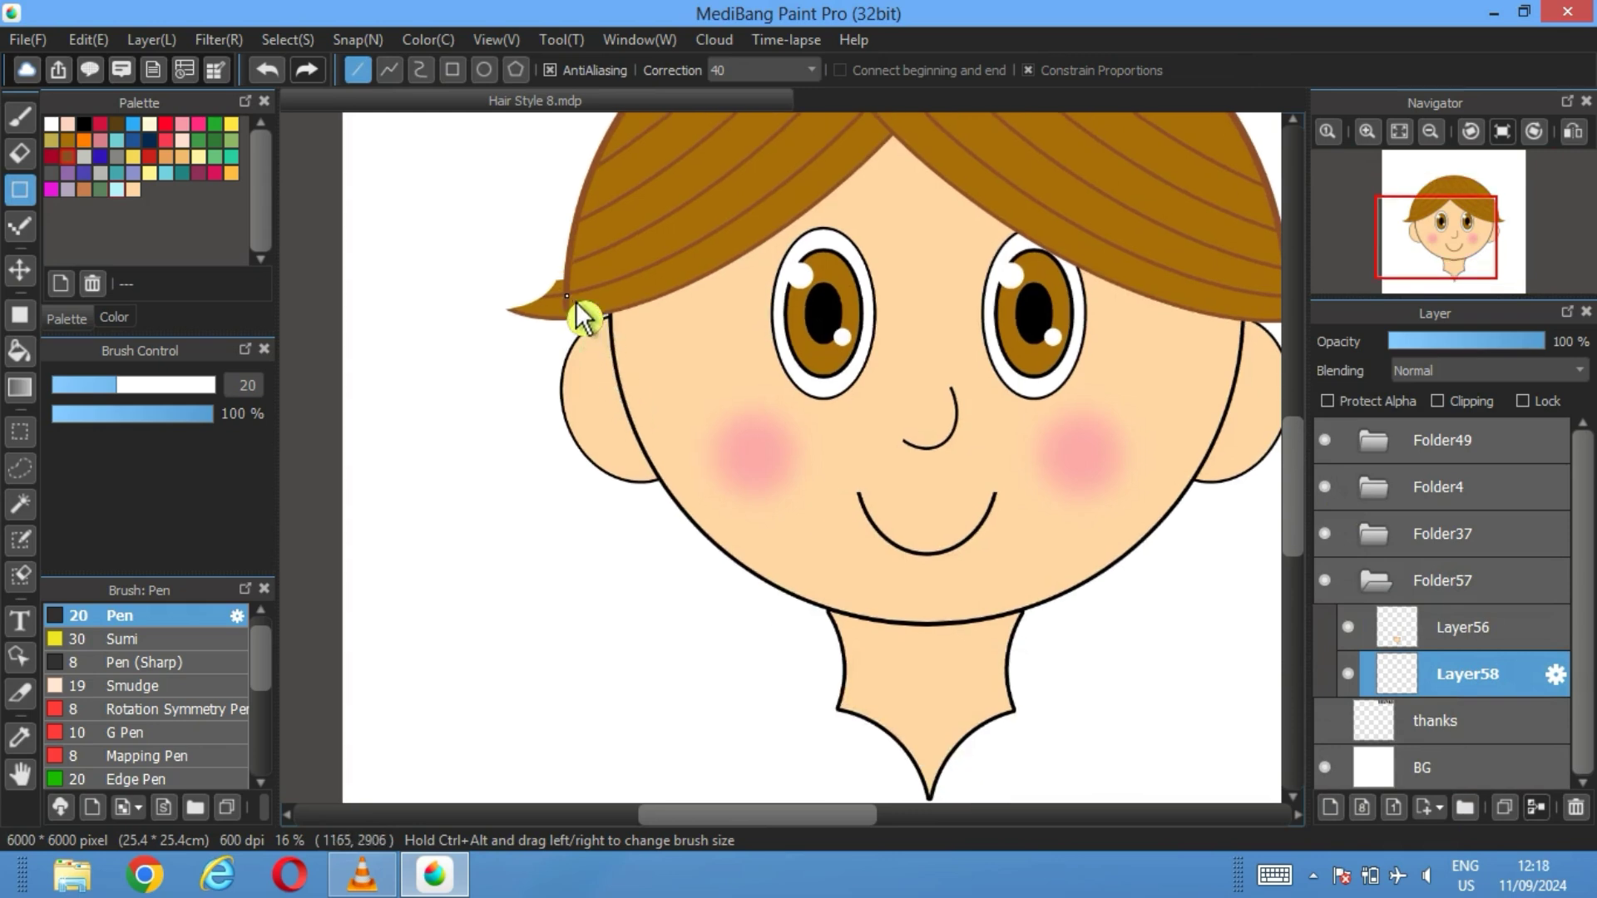
pyautogui.moveTo(576, 301); pyautogui.dragTo(586, 627)
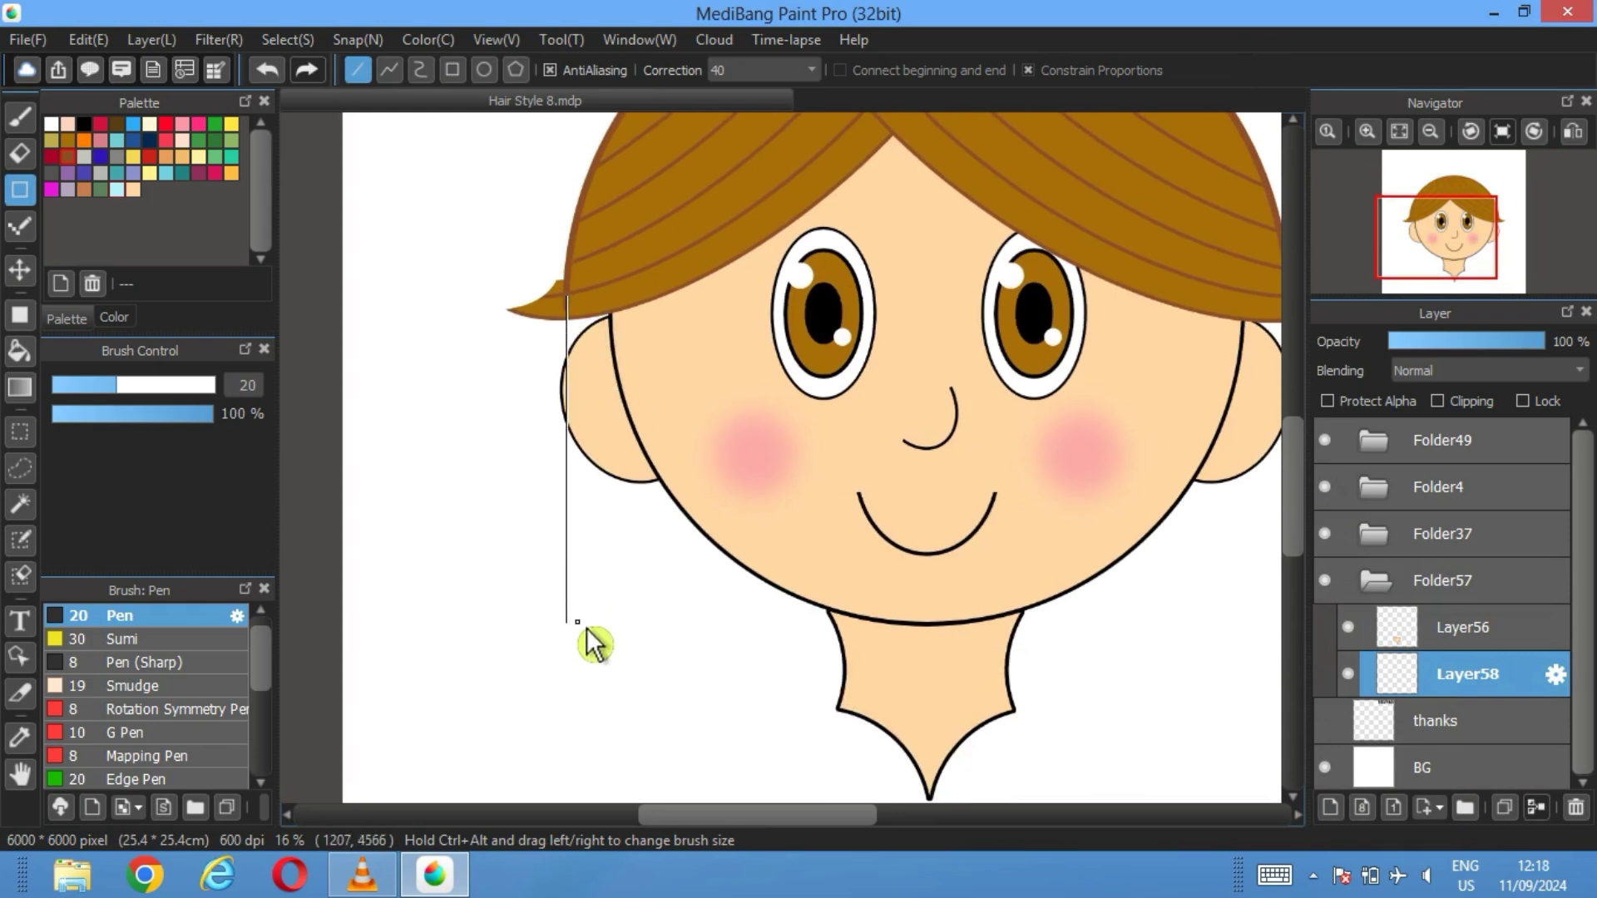
pyautogui.moveTo(583, 649); pyautogui.dragTo(584, 649)
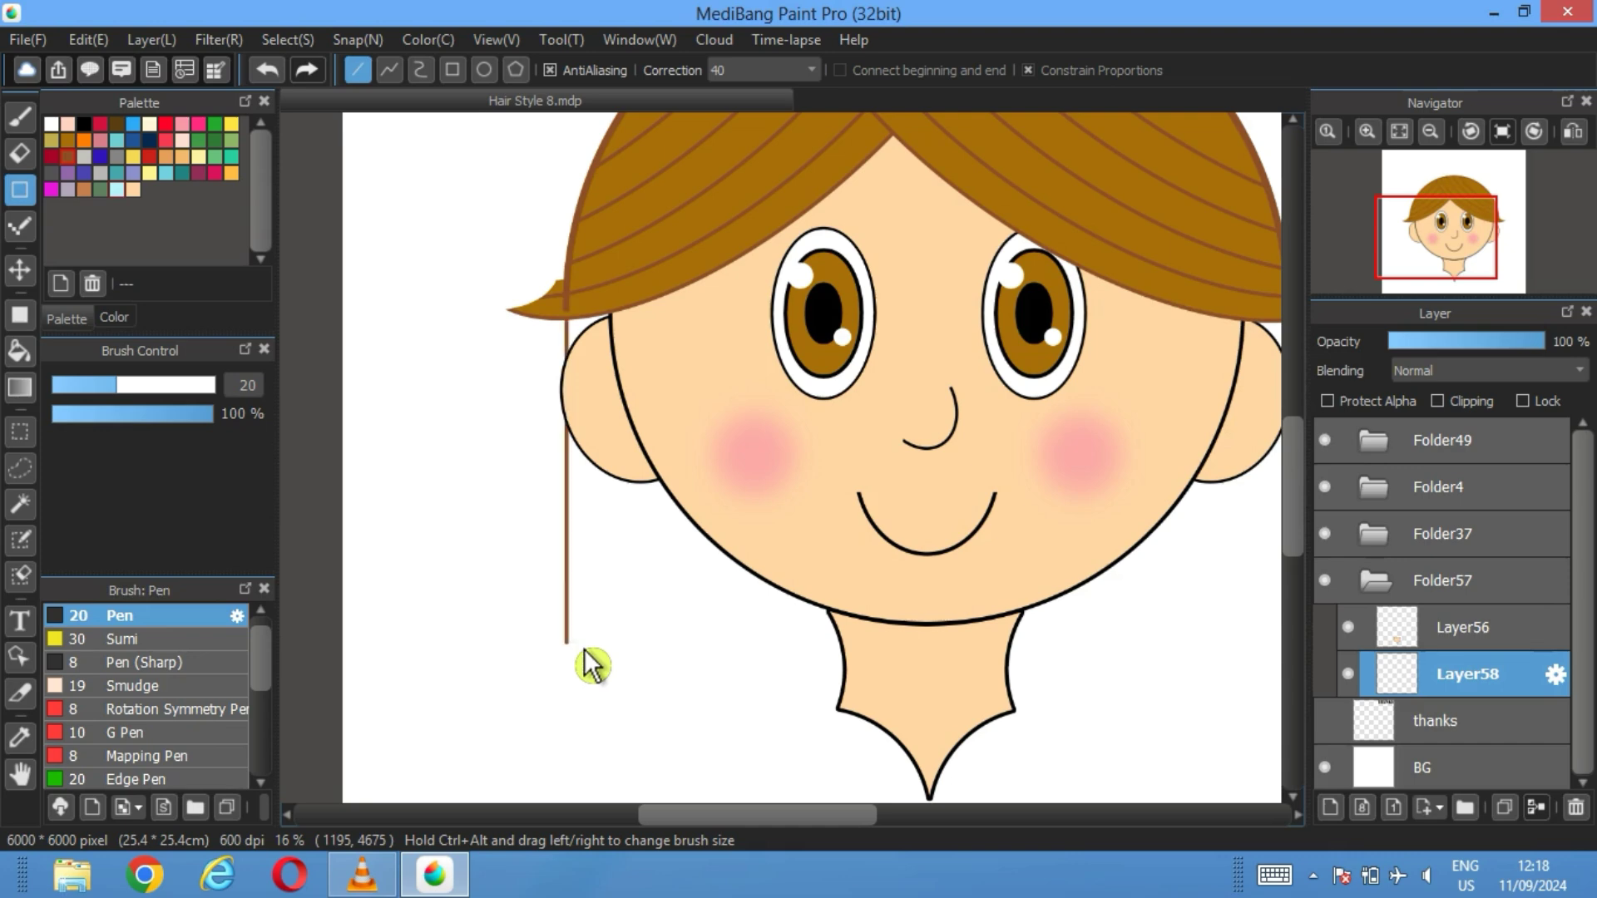
# Start a Mesh Transform on the brown line with 11 rows and Horizontal Link enabled
pyautogui.click(287, 43)
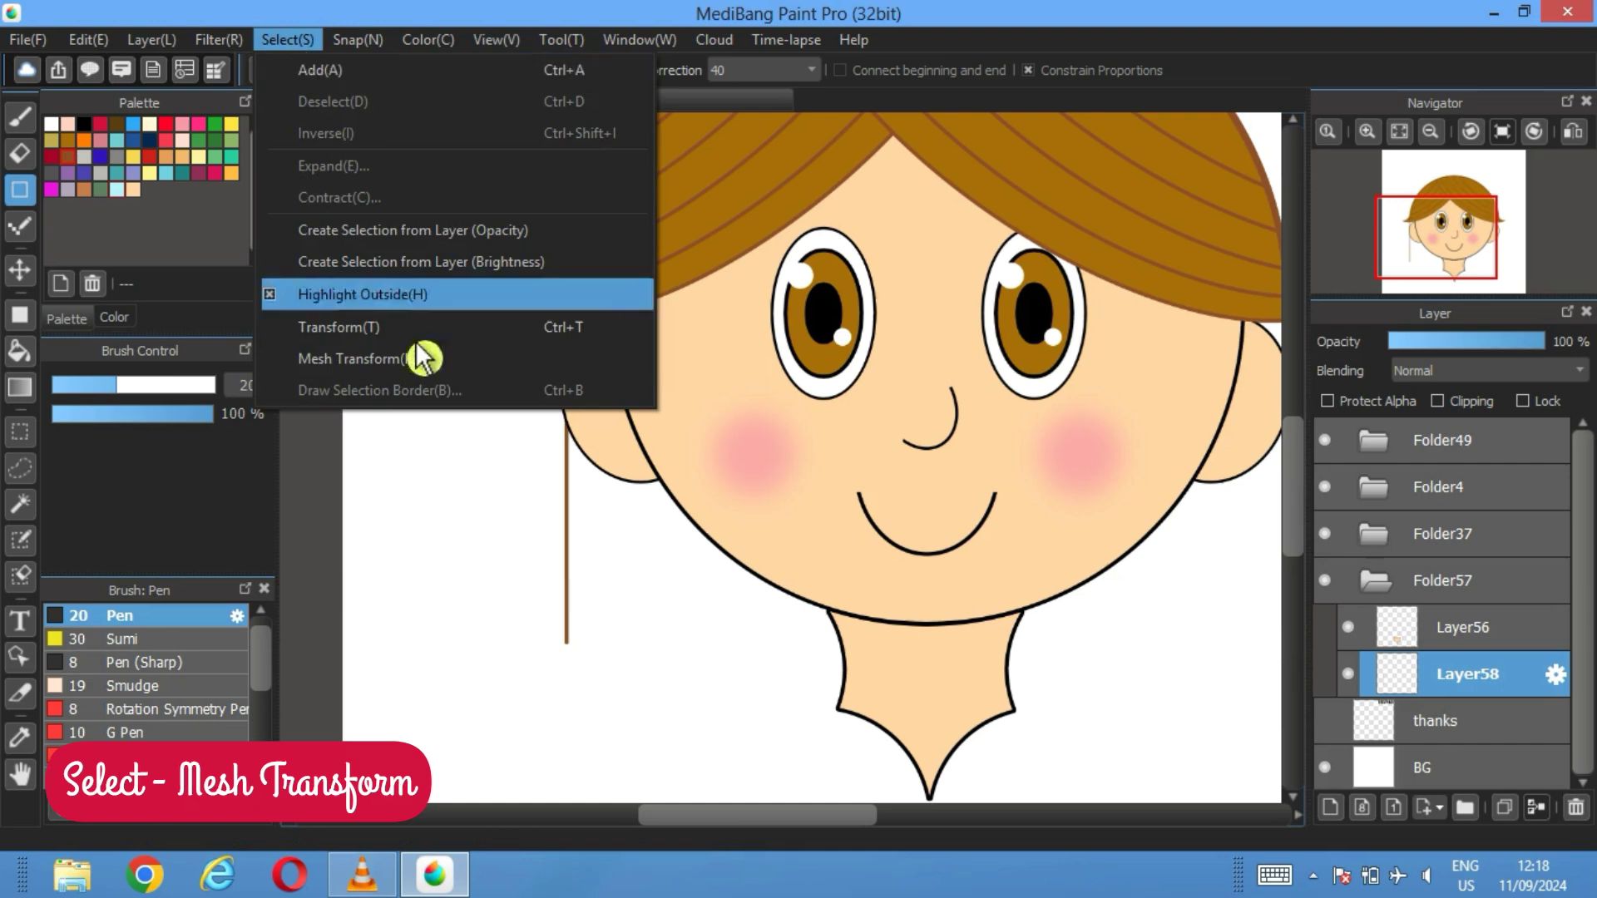
pyautogui.click(377, 359)
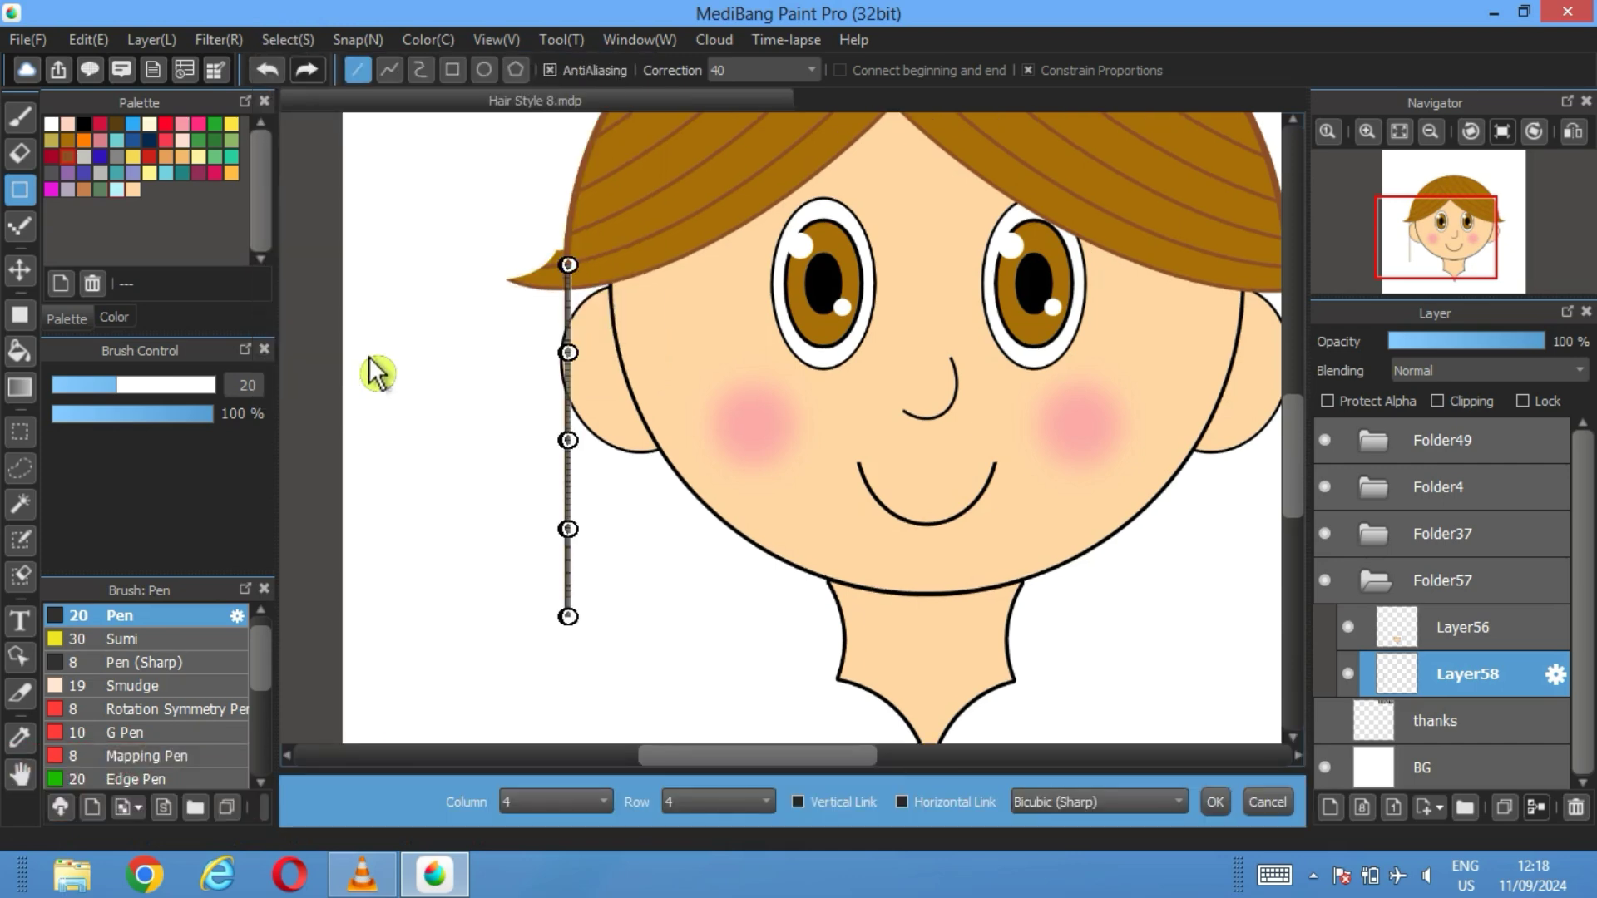
pyautogui.click(715, 802)
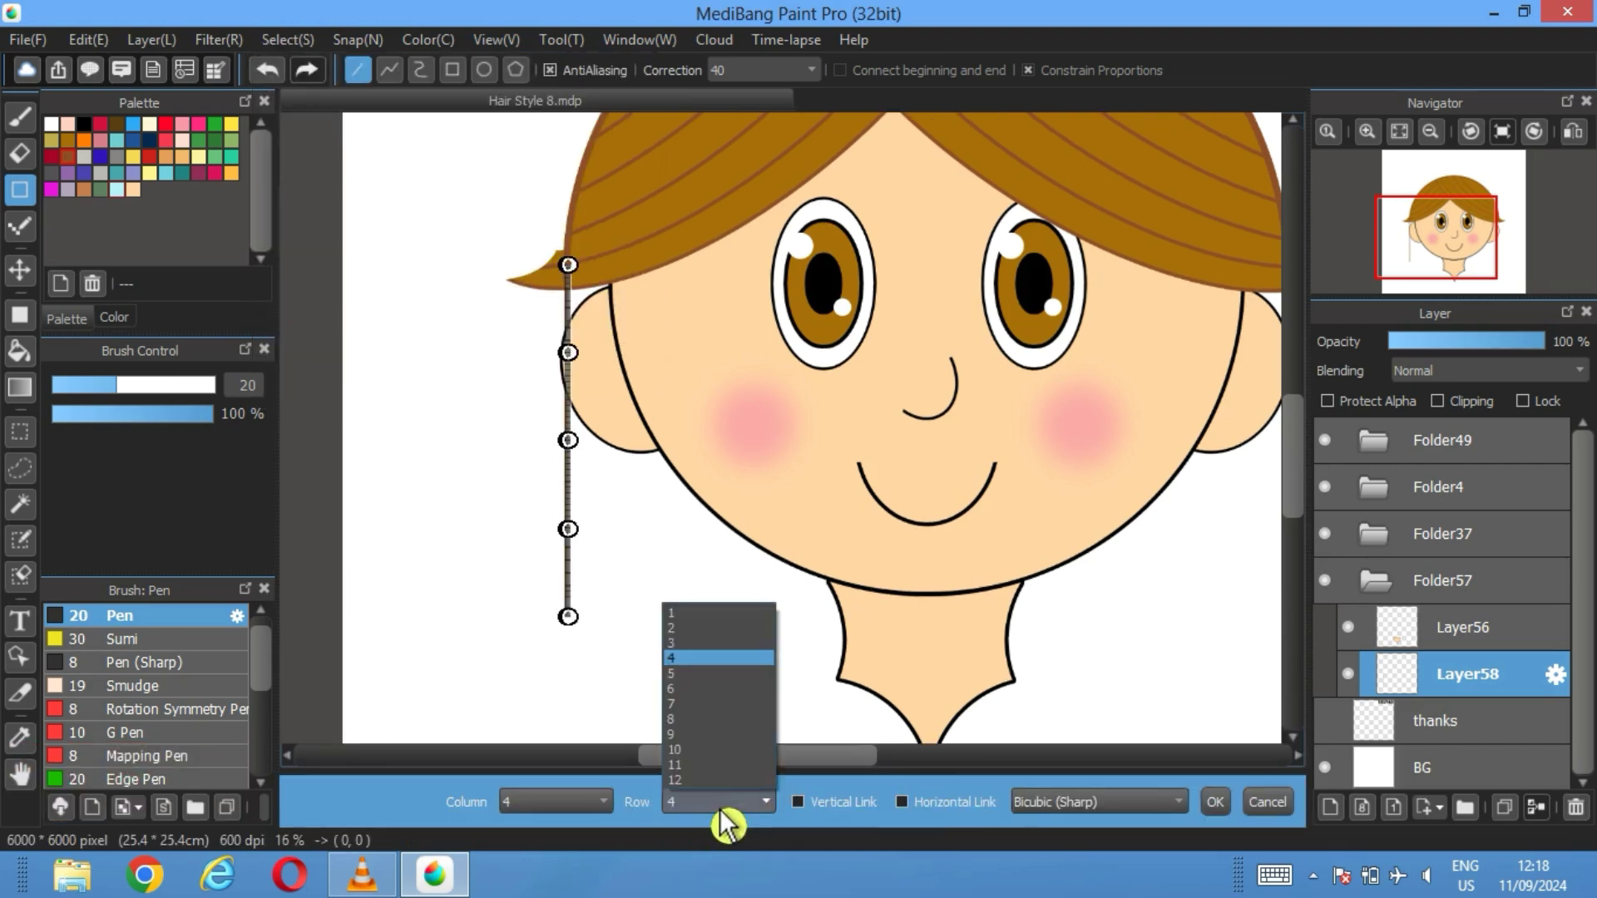
pyautogui.click(697, 790)
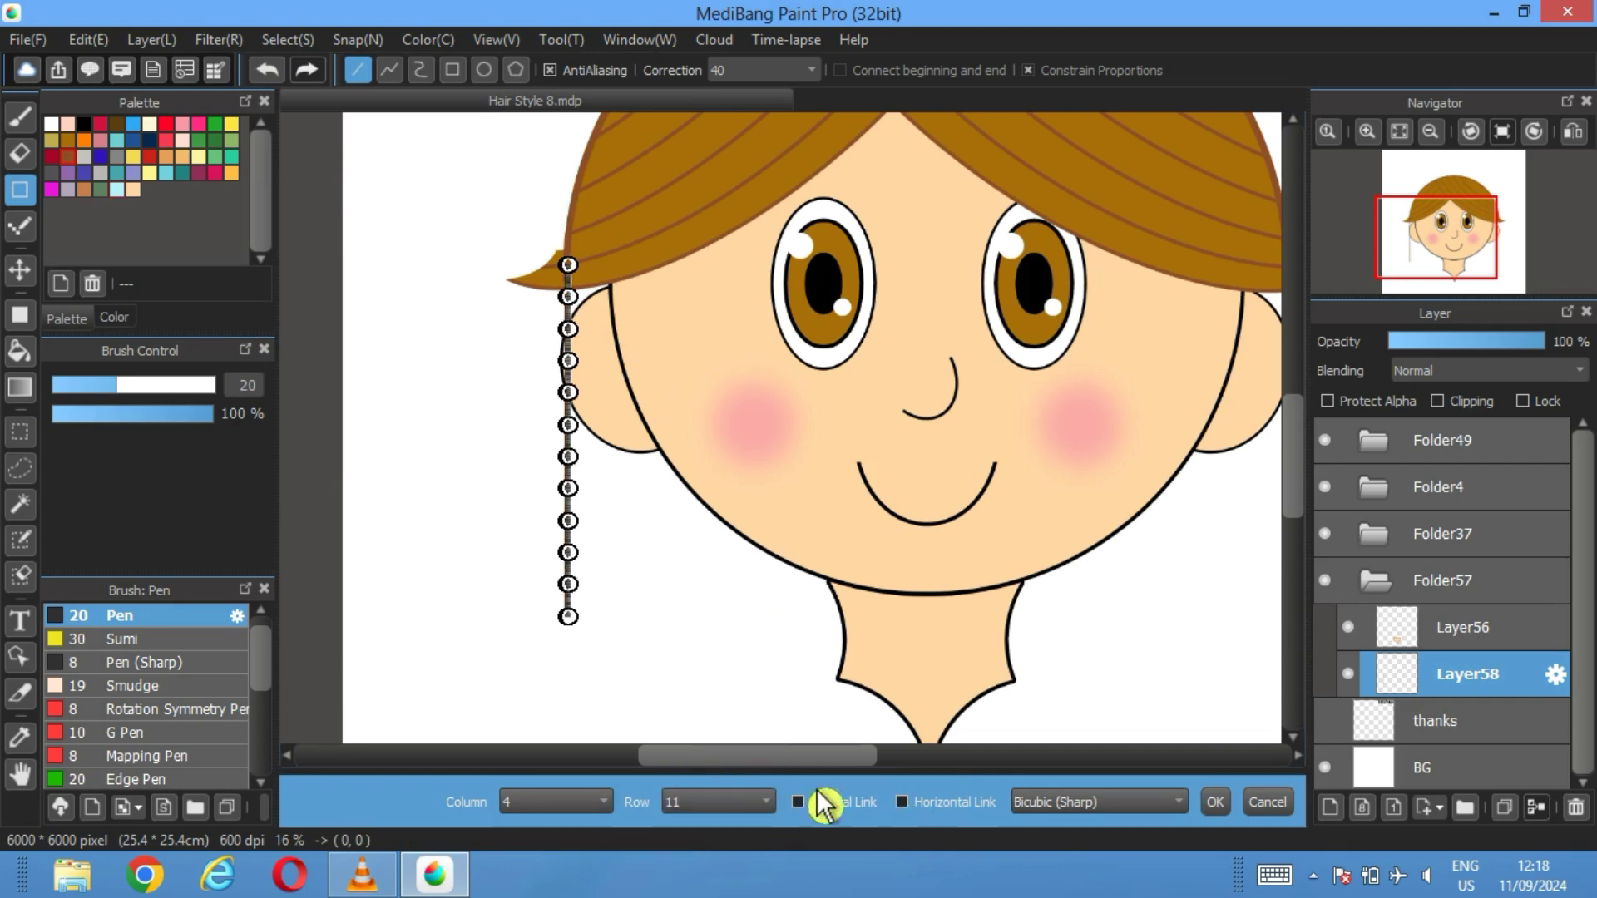
pyautogui.click(902, 804)
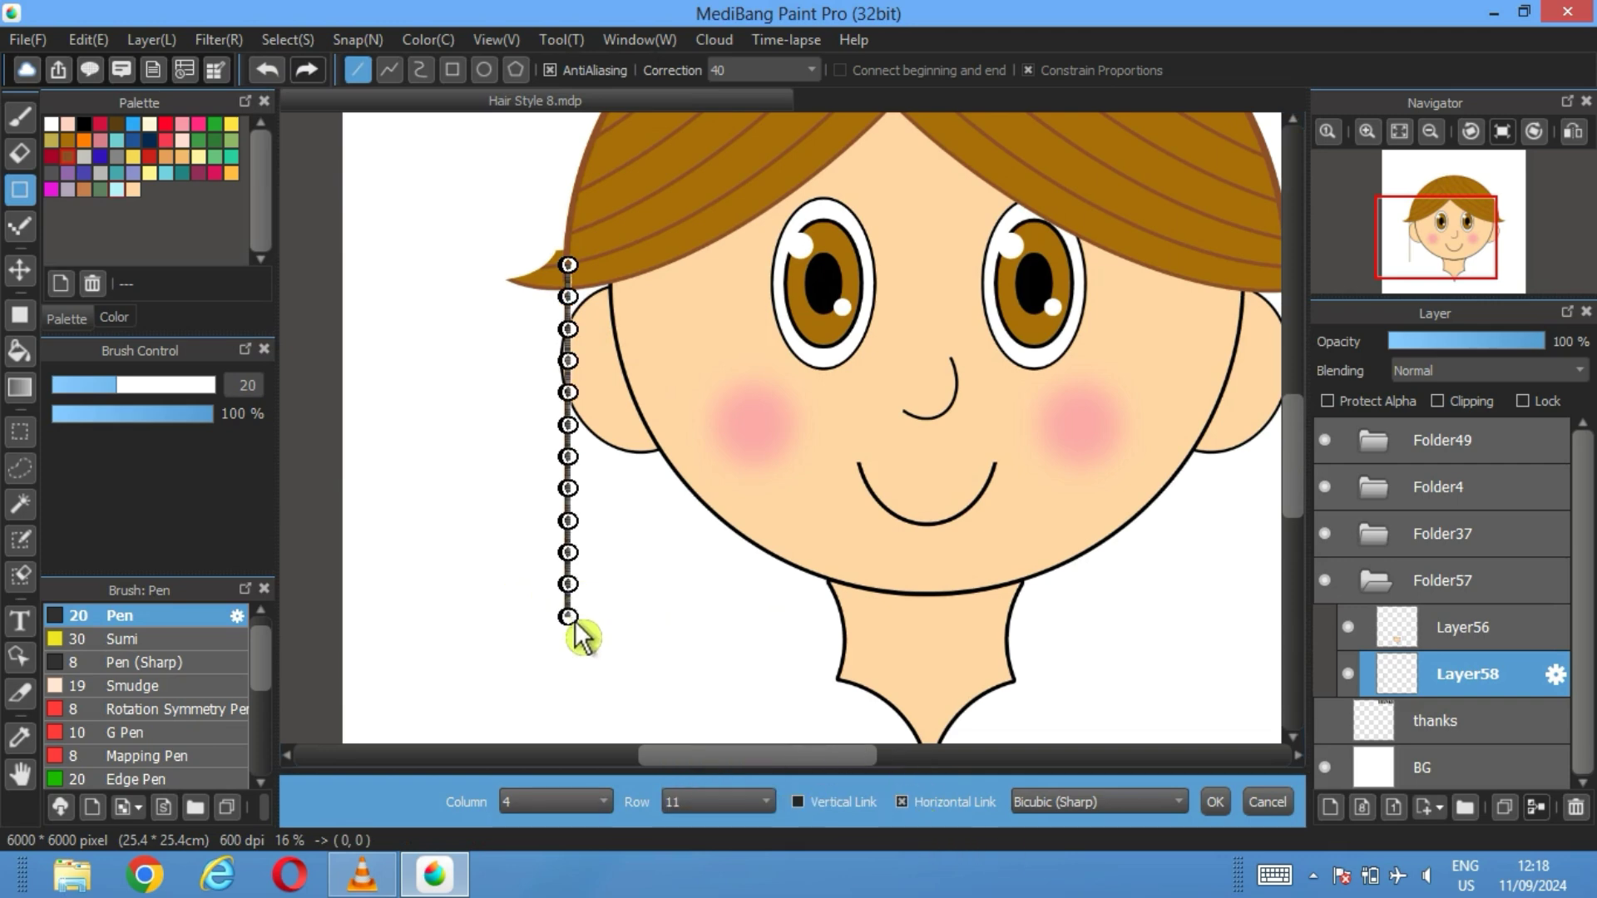
# Curl the lower end of the brown line outward into a small upturned hook and apply the mesh transform
pyautogui.moveTo(568, 616)
pyautogui.mouseDown()
pyautogui.moveTo(537, 605)
pyautogui.moveTo(572, 637)
pyautogui.mouseUp()
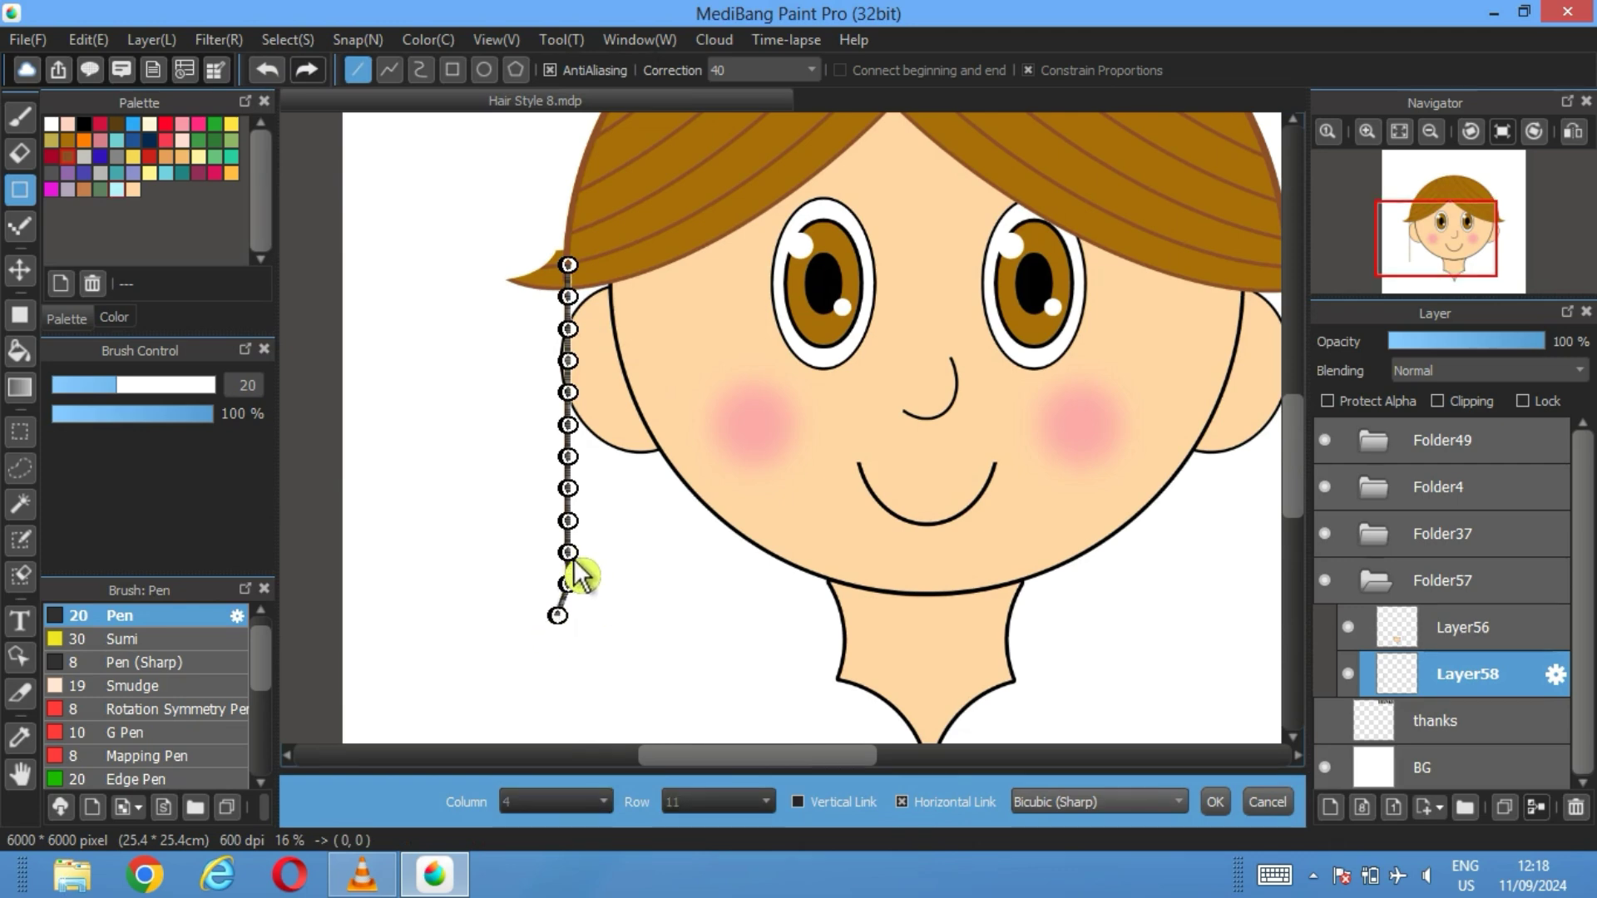
pyautogui.moveTo(574, 560); pyautogui.dragTo(521, 606)
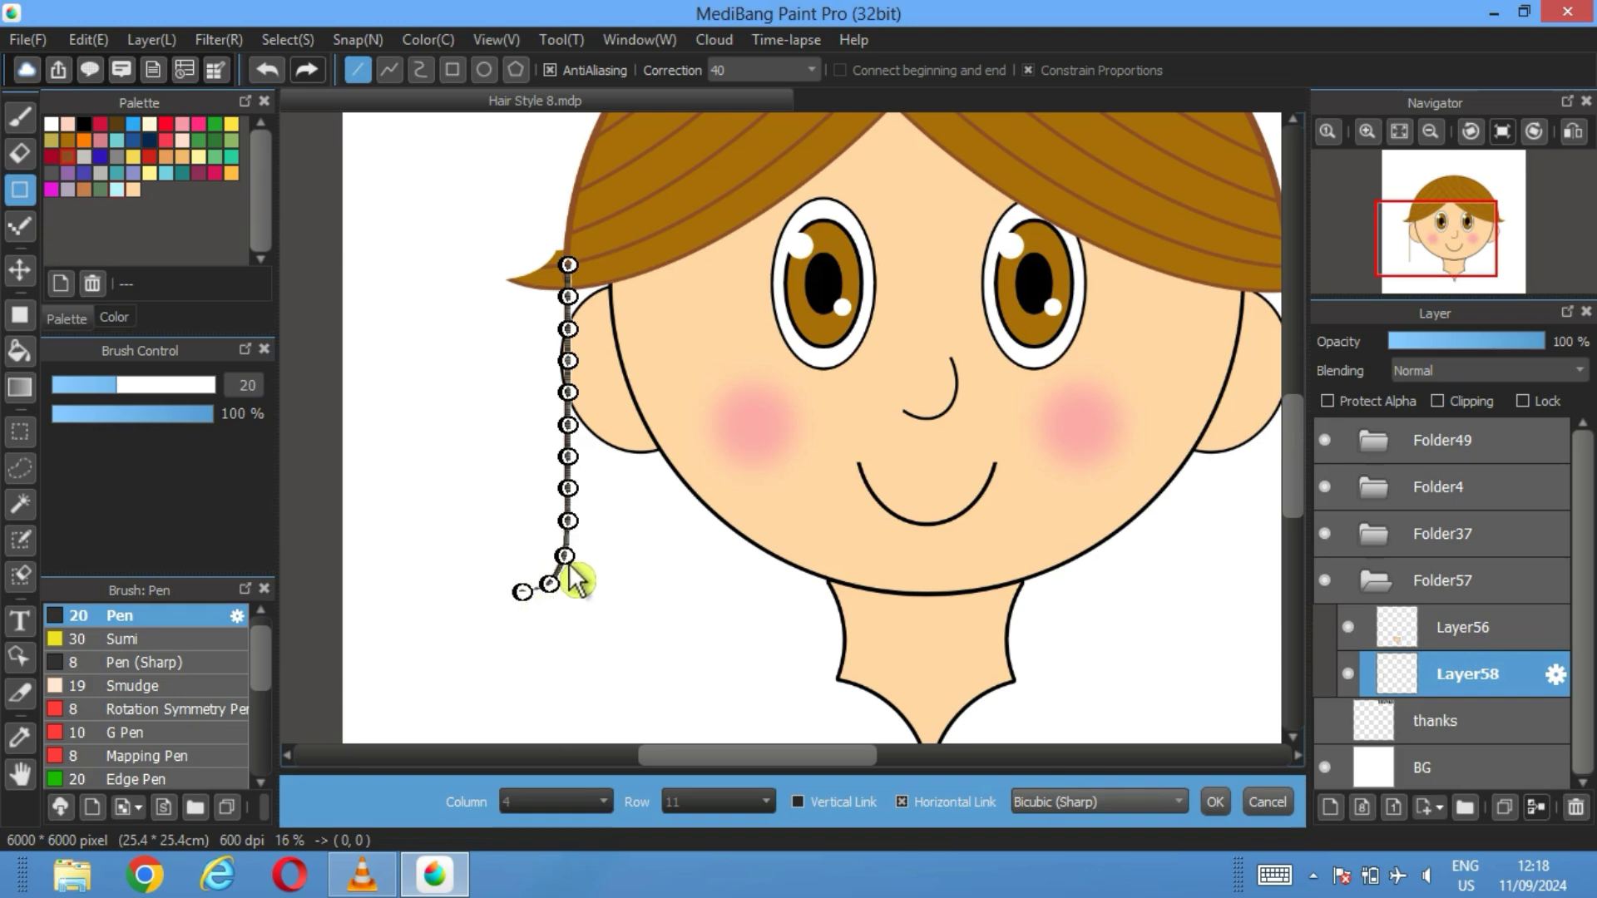
pyautogui.moveTo(524, 593); pyautogui.dragTo(521, 580)
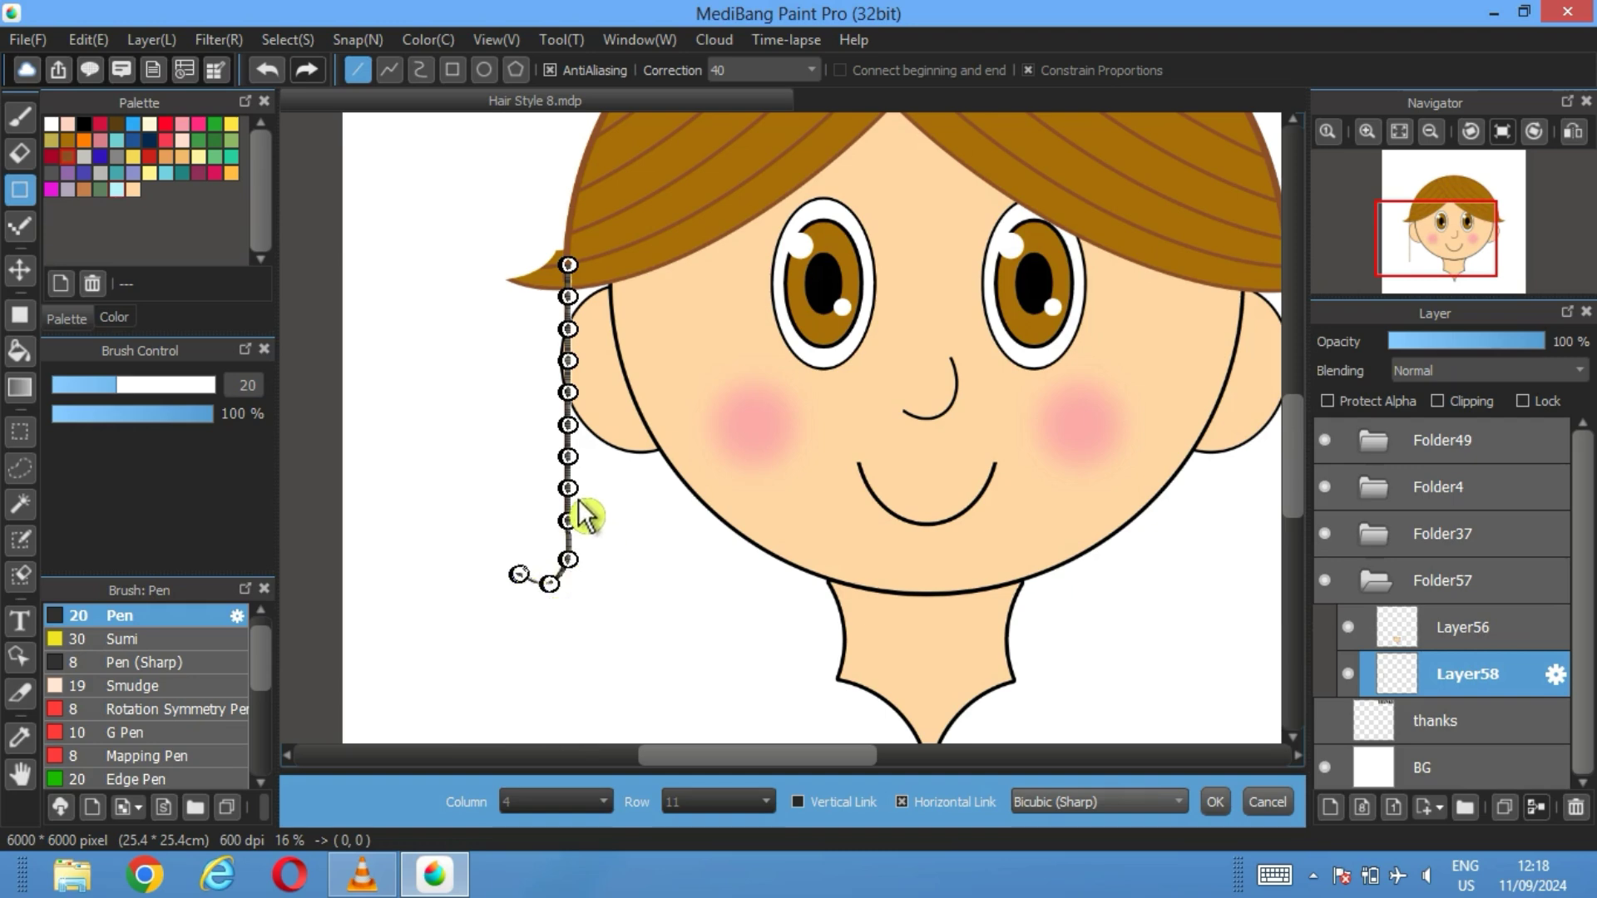
pyautogui.click(1215, 802)
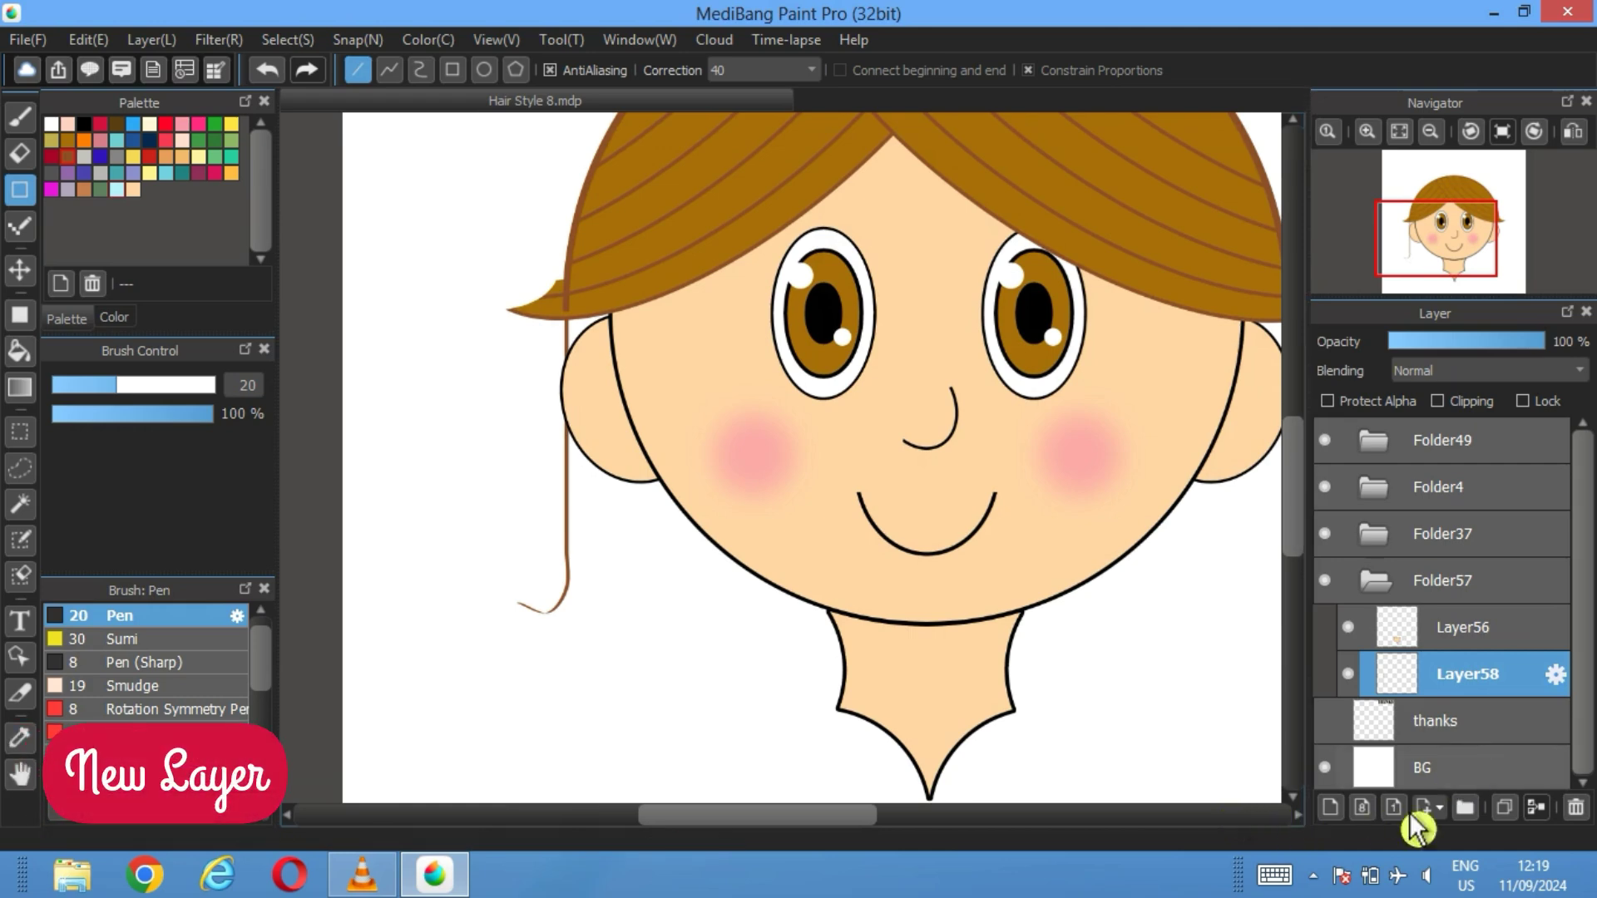
# On a new layer, draw a wide brown ellipse with unconstrained proportions beside the neck, overlapping the hooked line
pyautogui.click(1332, 810)
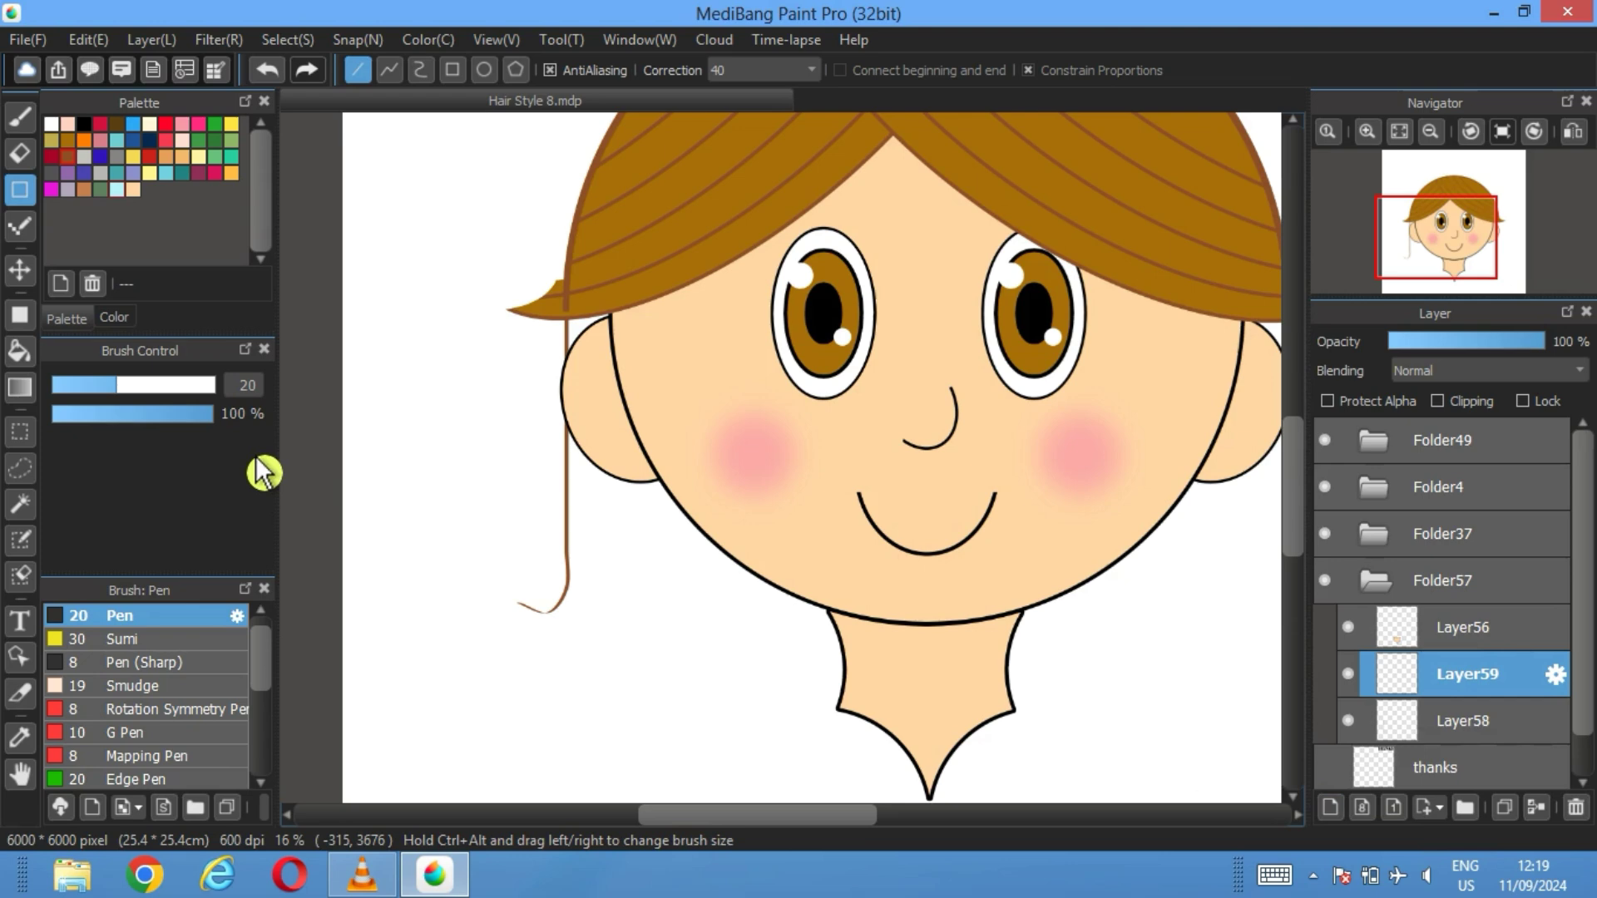
pyautogui.click(484, 70)
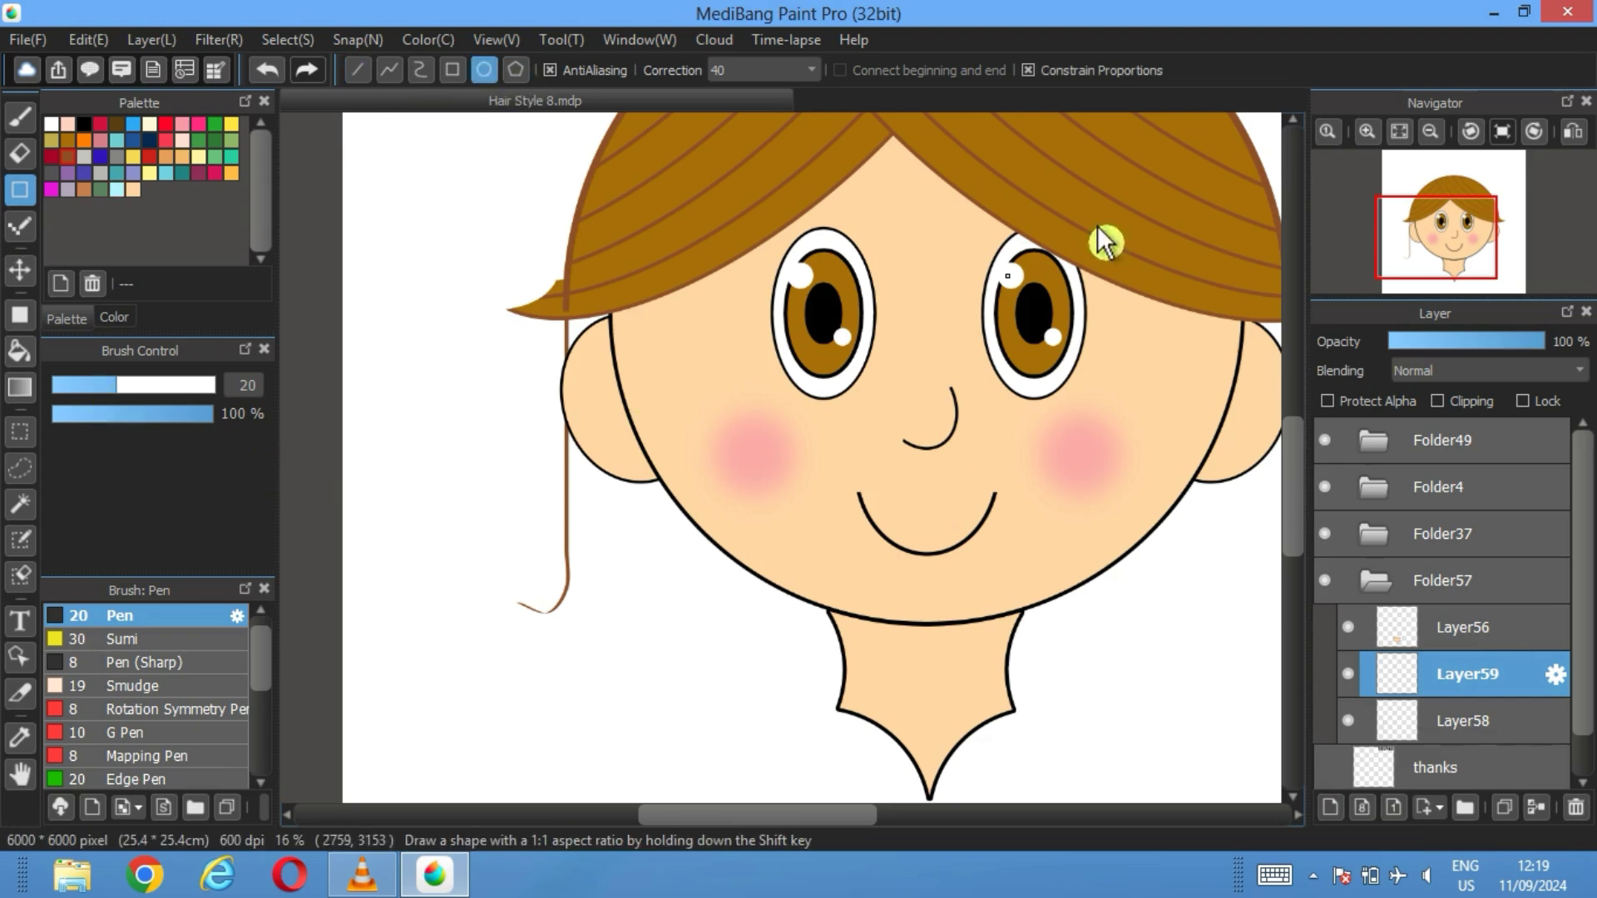
pyautogui.click(1028, 69)
pyautogui.moveTo(701, 427)
pyautogui.mouseDown()
pyautogui.moveTo(410, 760)
pyautogui.moveTo(373, 727)
pyautogui.mouseUp()
pyautogui.click(267, 70)
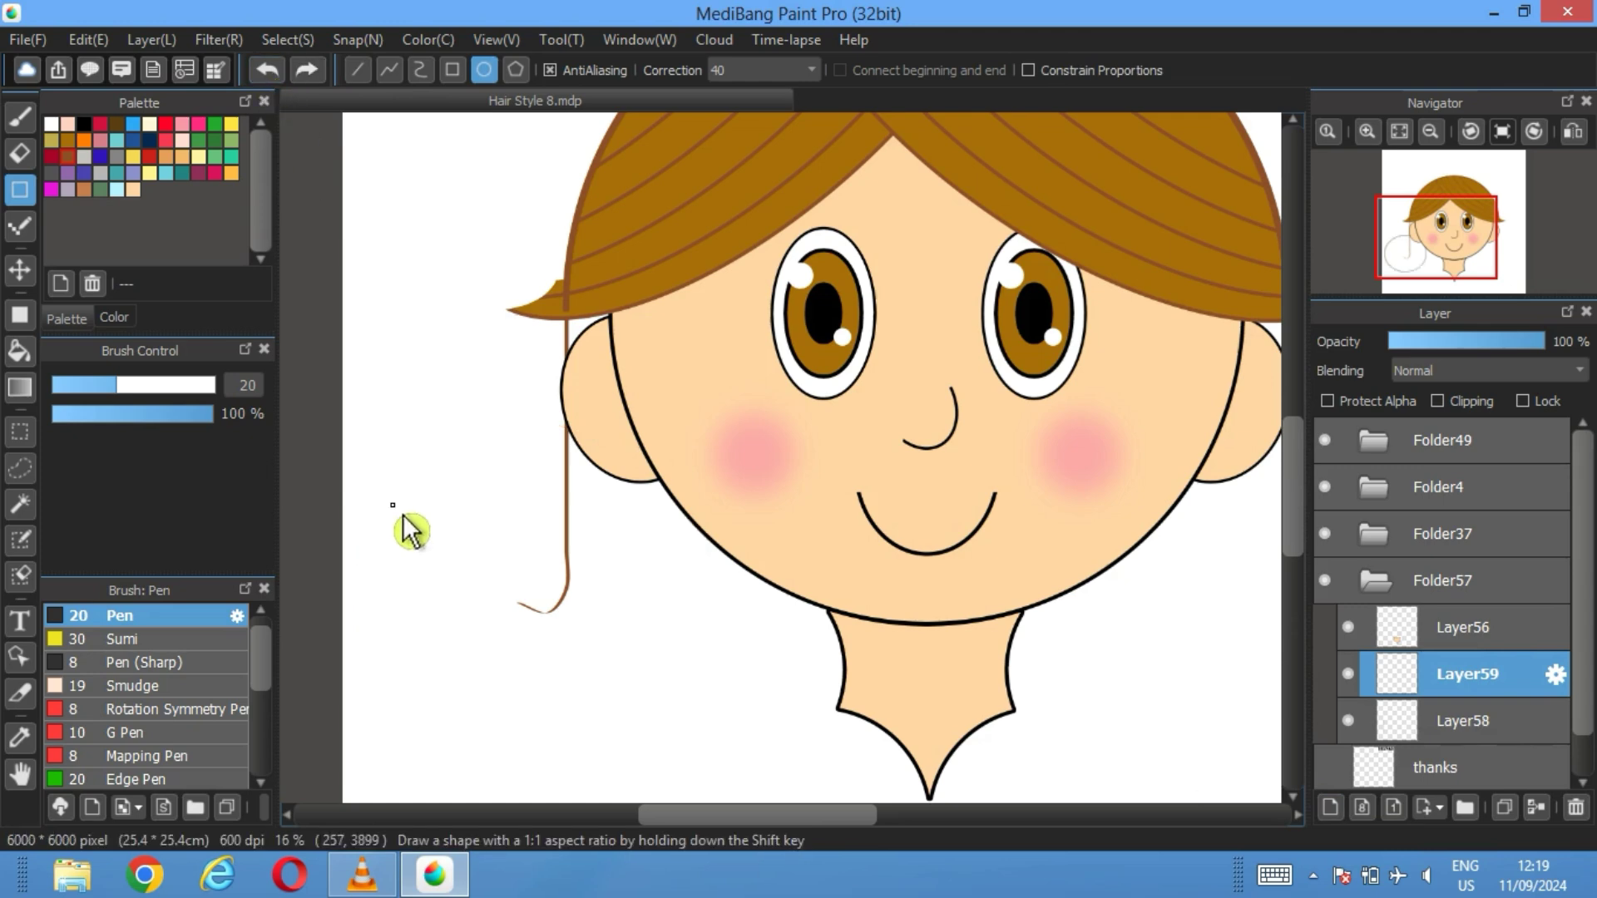
pyautogui.moveTo(370, 486); pyautogui.dragTo(868, 781)
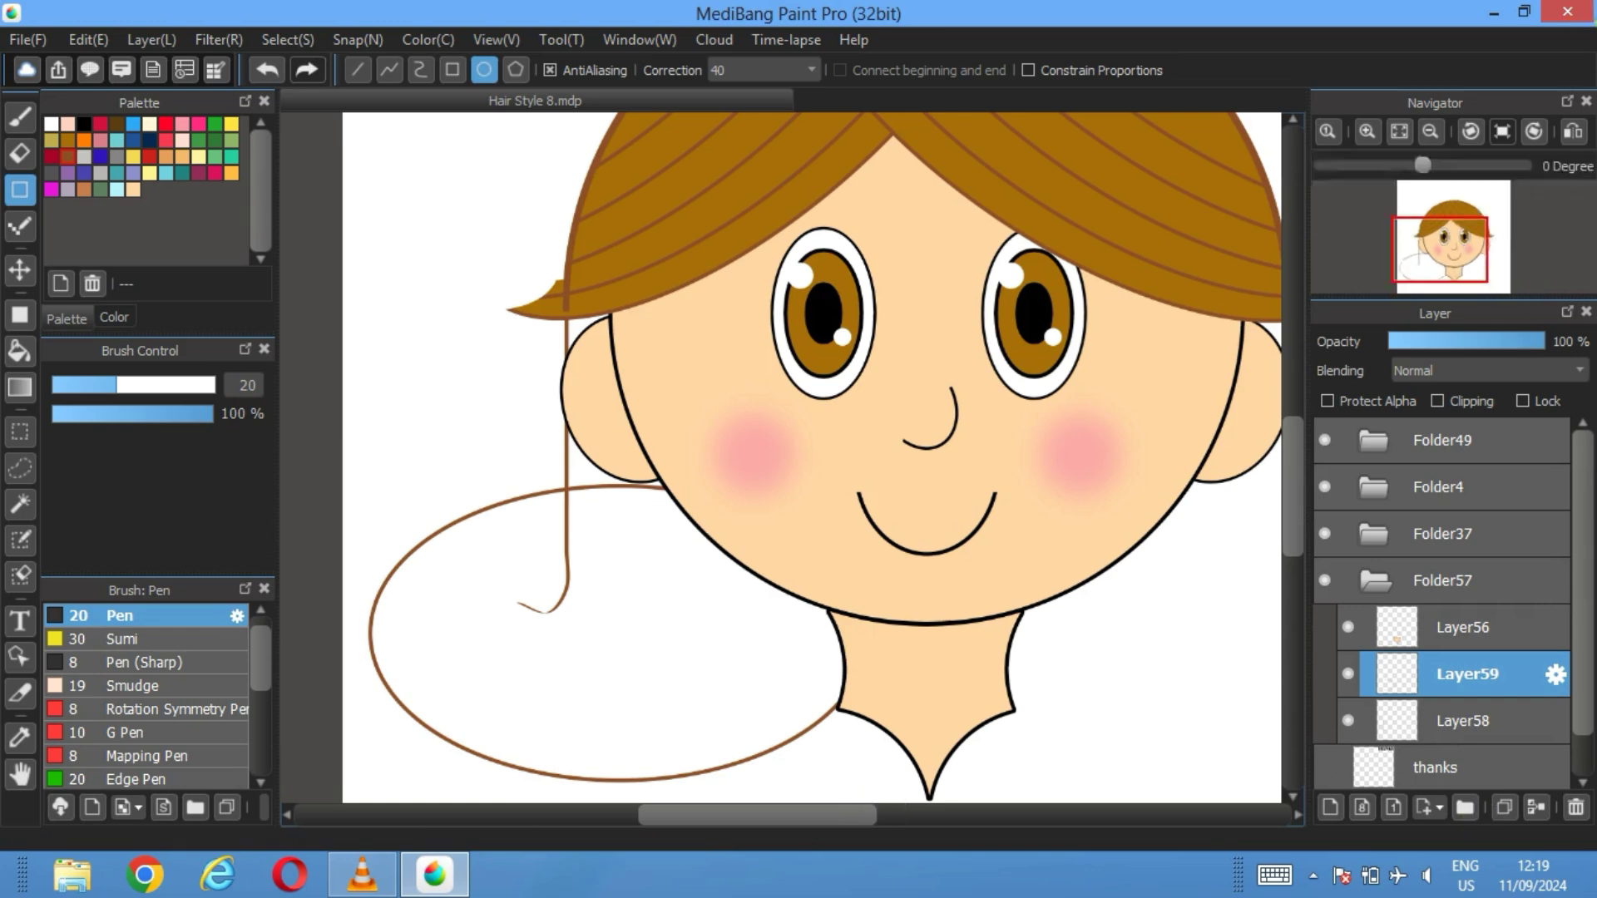
# Erase the ellipse's upper arc between the hooked line and the face, and shift the remaining curve up toward the face
pyautogui.click(20, 153)
pyautogui.scroll(3, 600, 517)
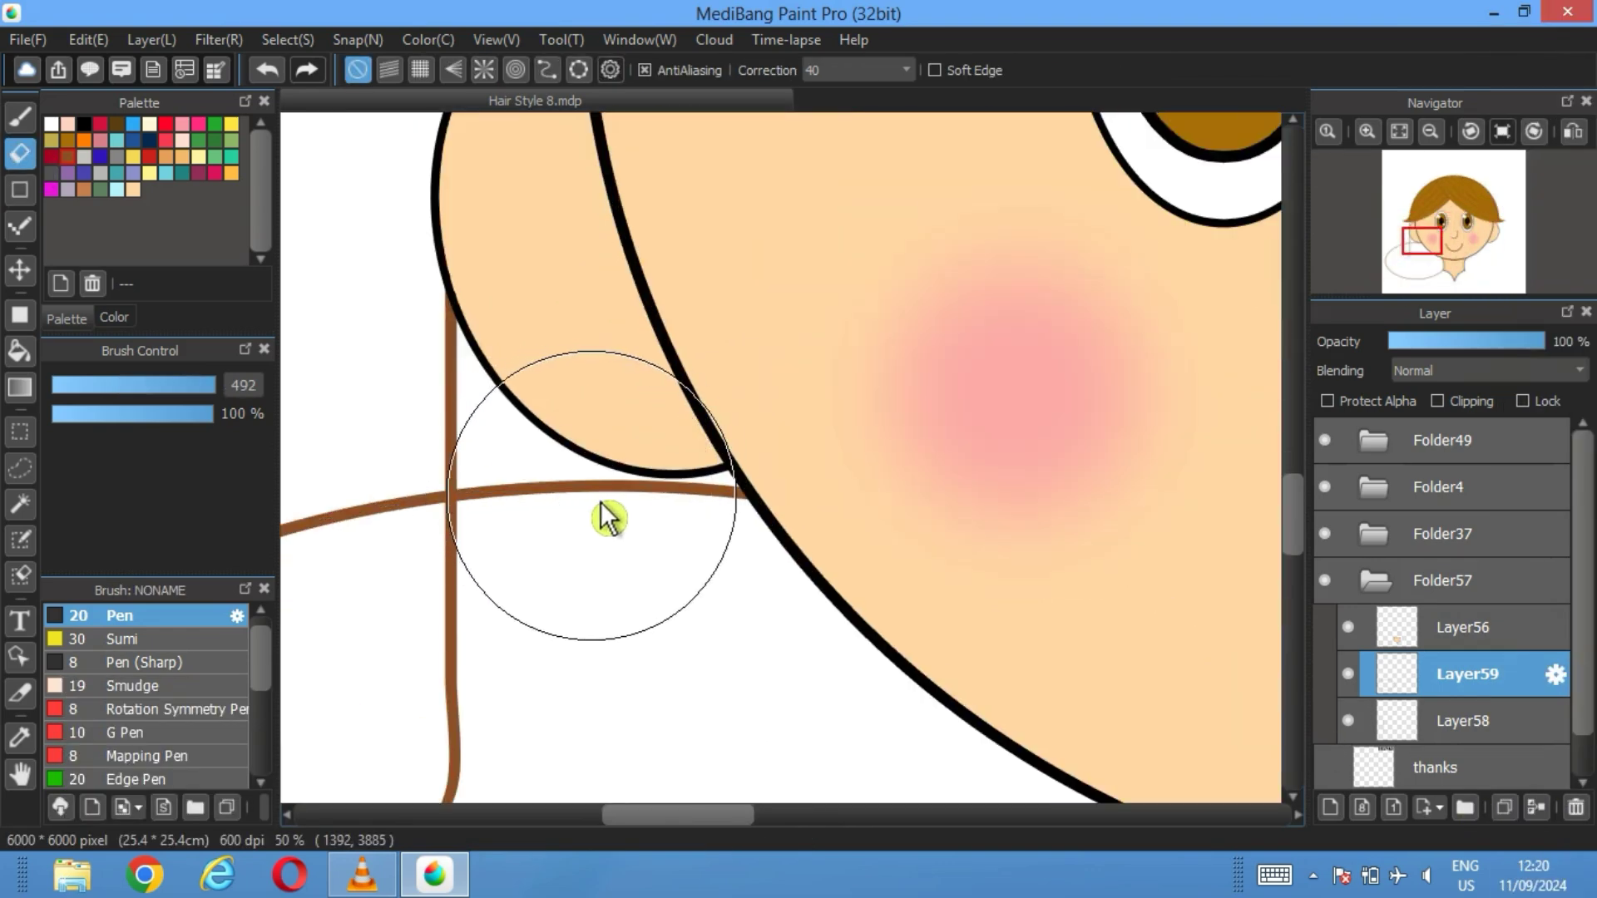
pyautogui.moveTo(599, 516)
pyautogui.mouseDown()
pyautogui.moveTo(756, 552)
pyautogui.moveTo(934, 634)
pyautogui.moveTo(756, 463)
pyautogui.moveTo(756, 477)
pyautogui.mouseUp()
pyautogui.scroll(-3, 933, 634)
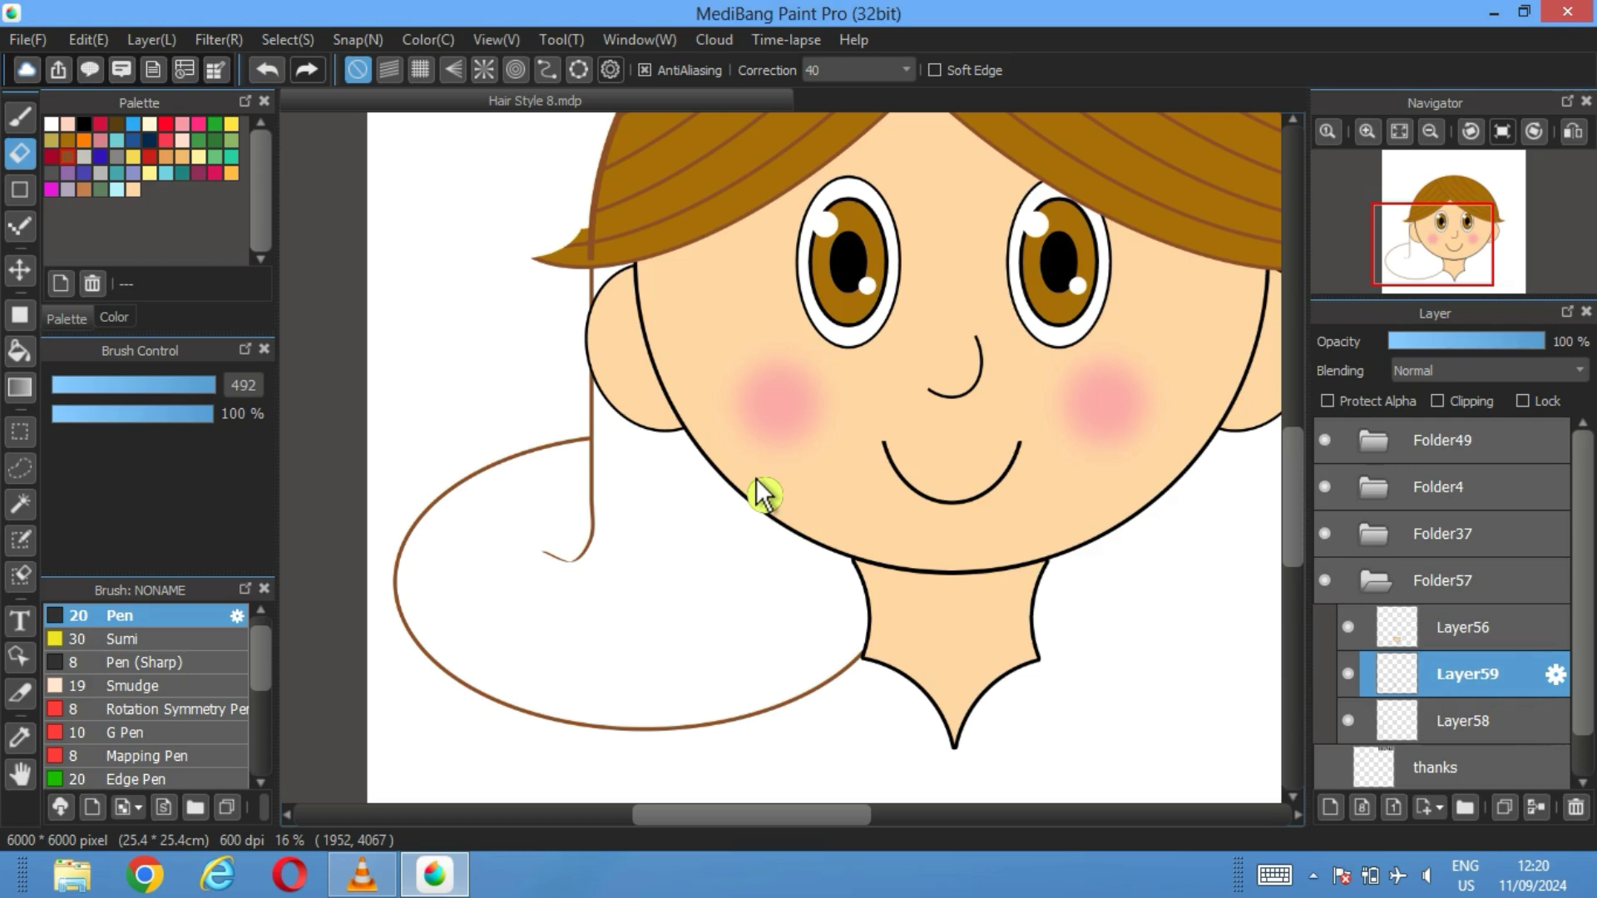
pyautogui.click(20, 271)
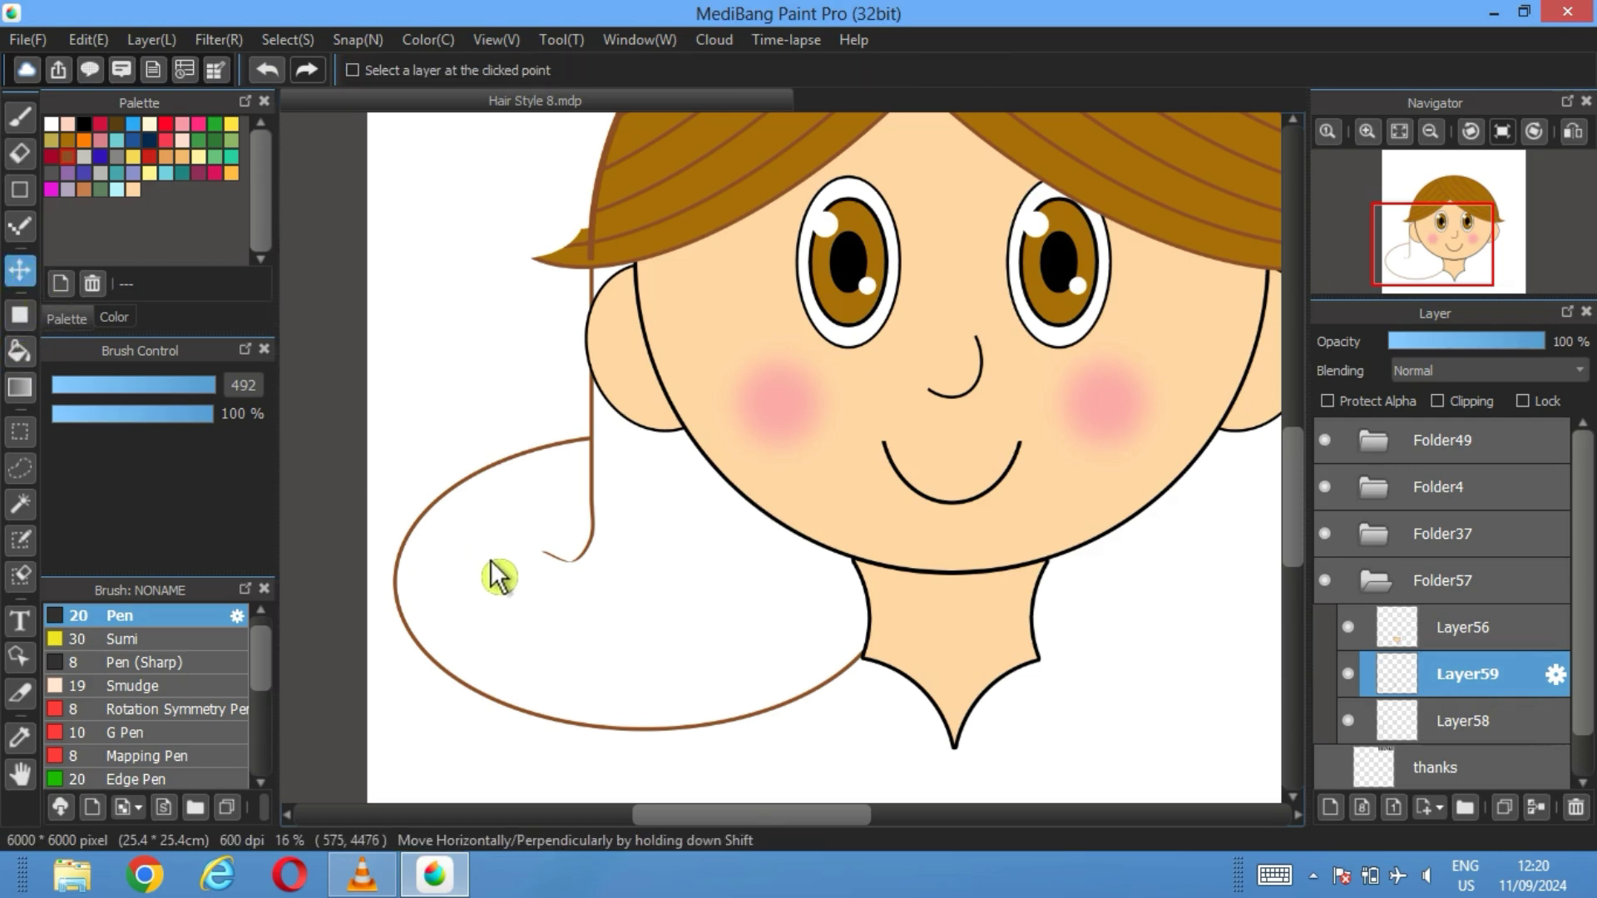
pyautogui.moveTo(499, 576)
pyautogui.mouseDown()
pyautogui.moveTo(560, 563)
pyautogui.moveTo(546, 546)
pyautogui.moveTo(522, 574)
pyautogui.moveTo(524, 555)
pyautogui.mouseUp()
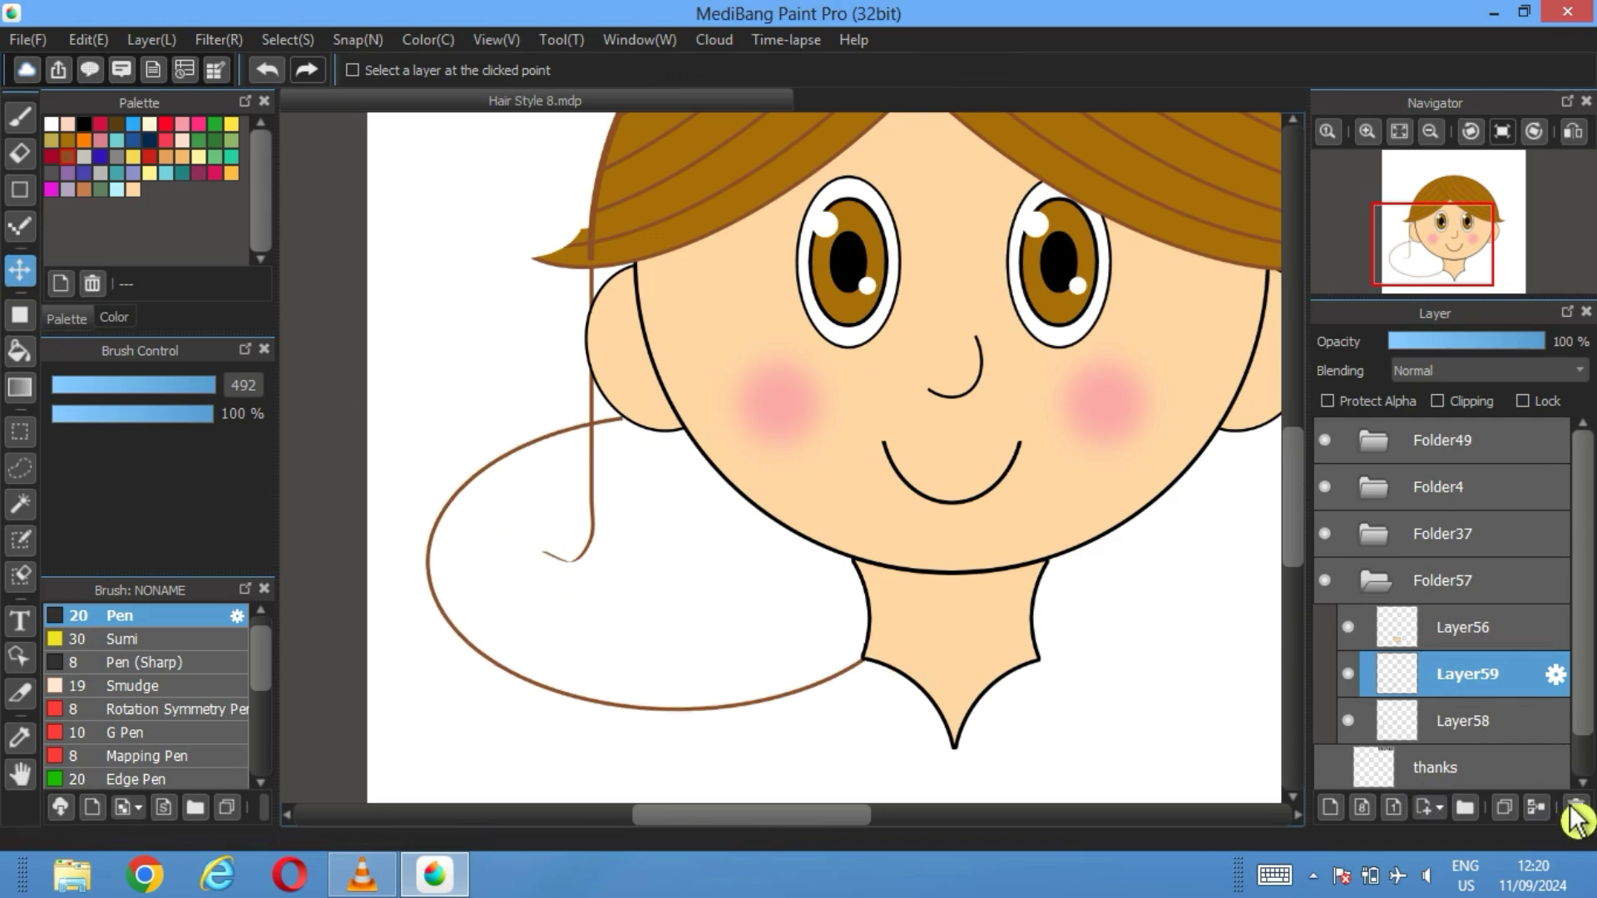
# Delete the ellipse layer and add a new empty layer above the neck layer
pyautogui.click(1576, 819)
pyautogui.click(1331, 806)
pyautogui.press('u')
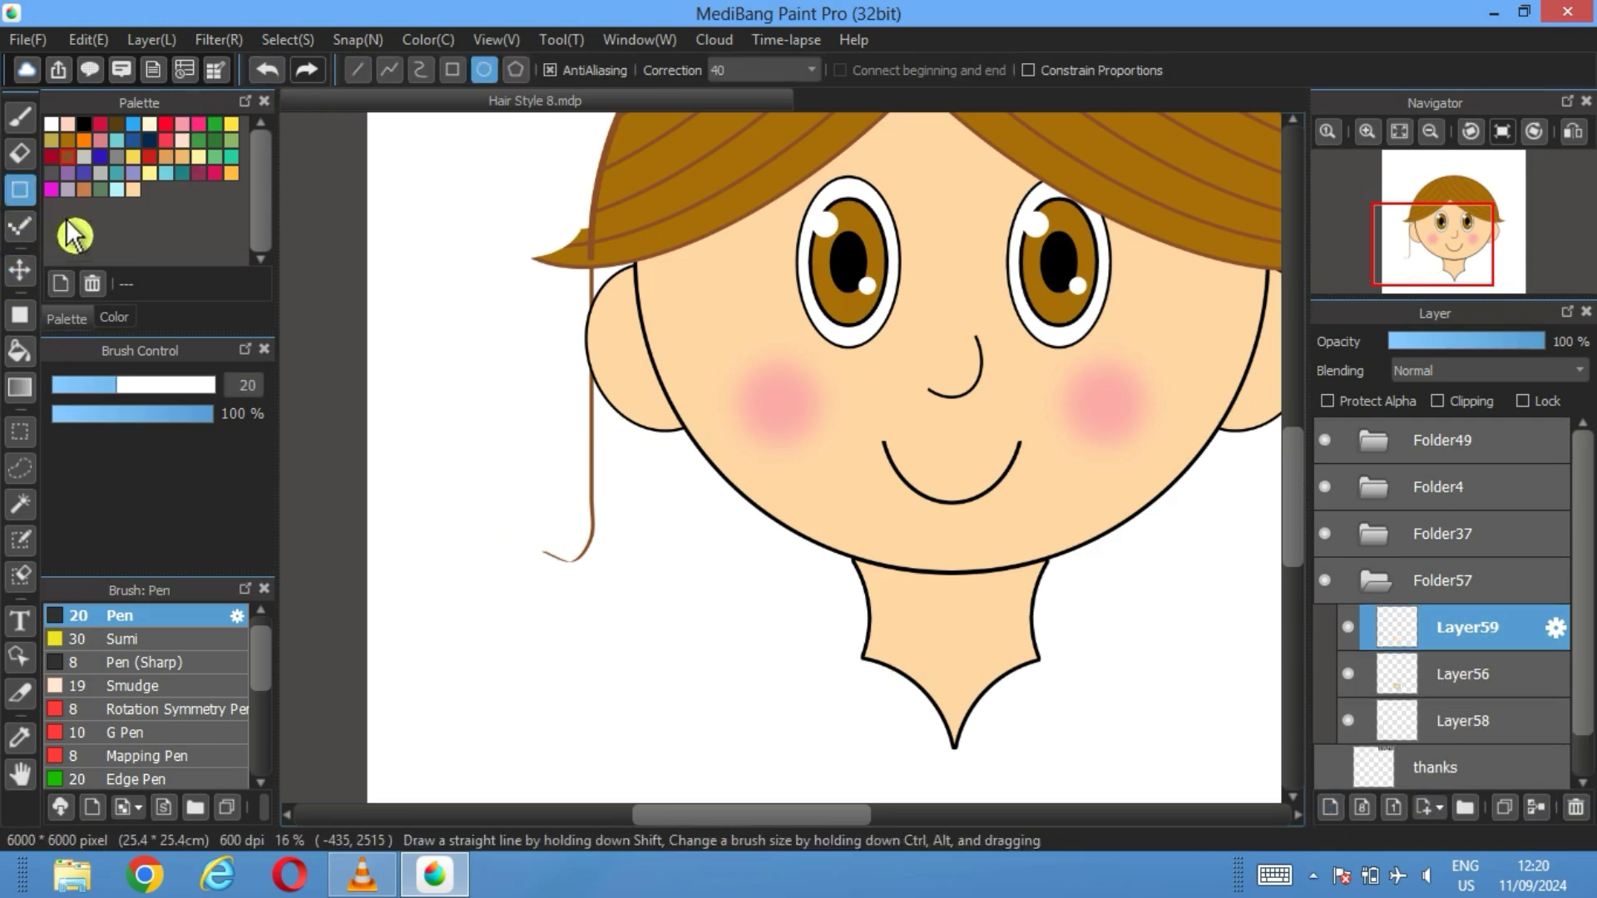
pyautogui.moveTo(416, 501)
pyautogui.mouseDown()
pyautogui.moveTo(908, 657)
pyautogui.moveTo(860, 666)
pyautogui.moveTo(870, 690)
pyautogui.mouseUp()
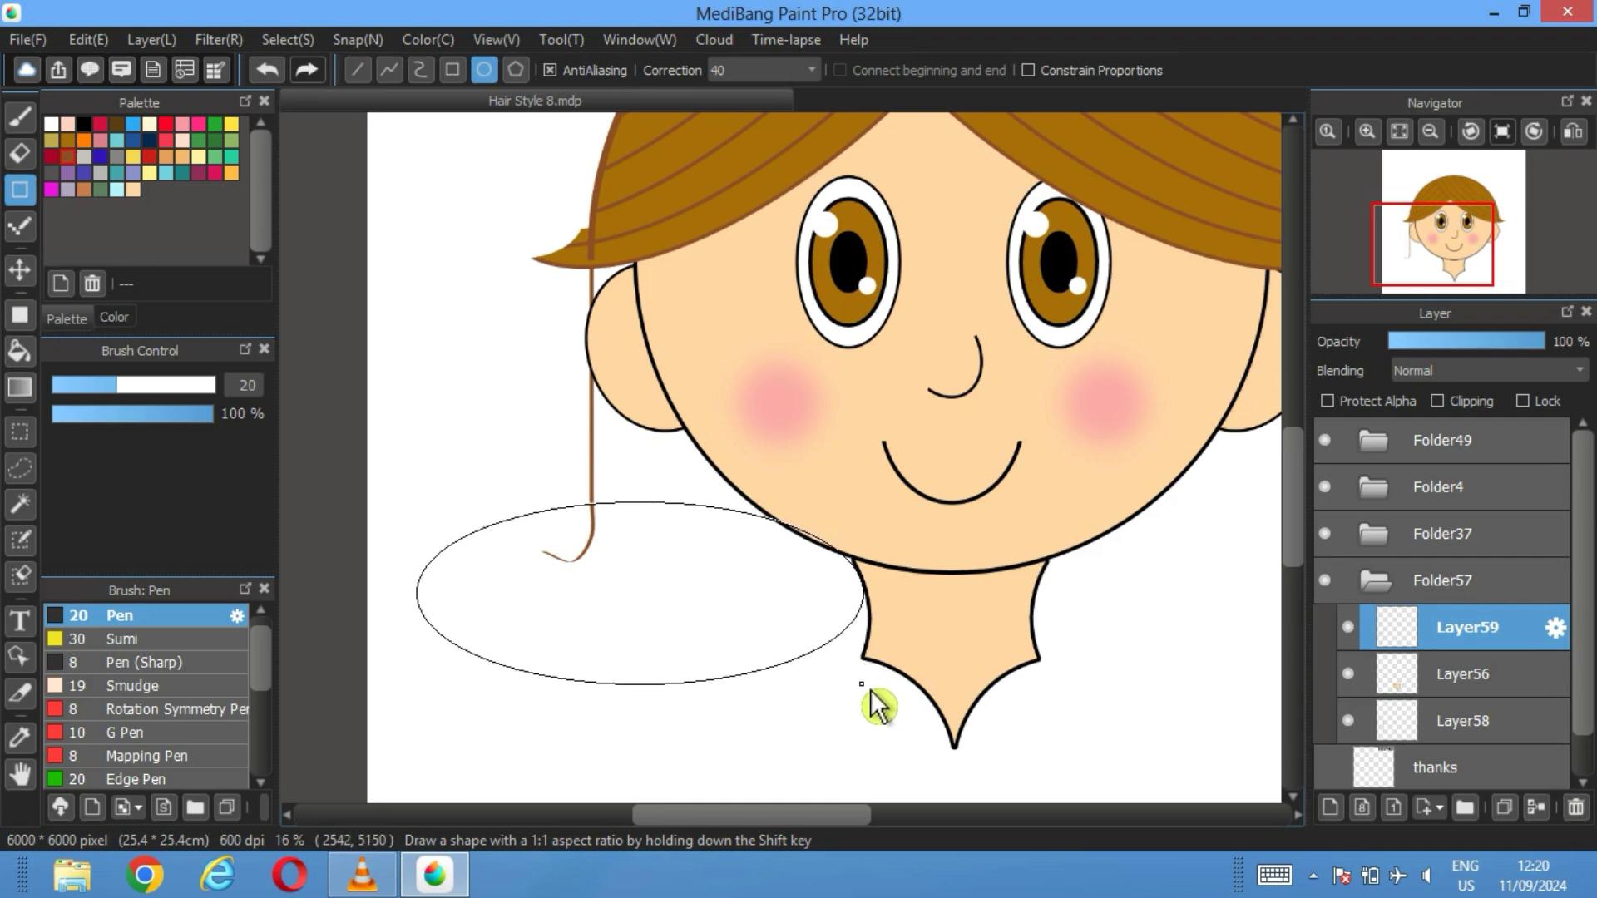
pyautogui.click(20, 269)
pyautogui.moveTo(623, 600)
pyautogui.mouseDown()
pyautogui.moveTo(685, 596)
pyautogui.moveTo(675, 610)
pyautogui.mouseUp()
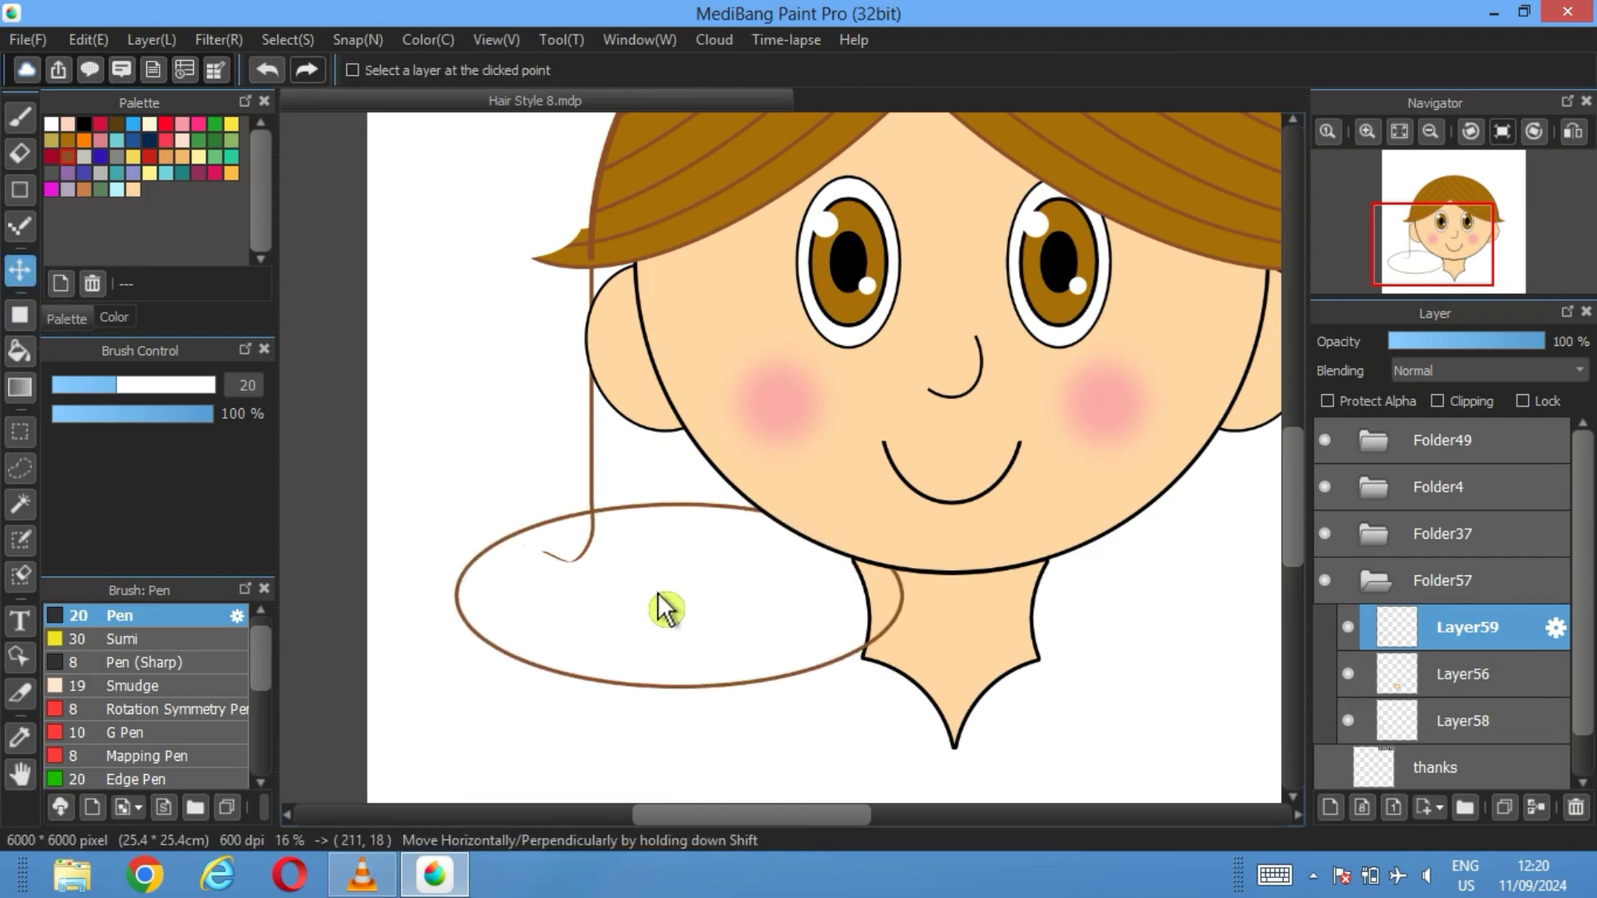
pyautogui.click(267, 70)
pyautogui.click(267, 70)
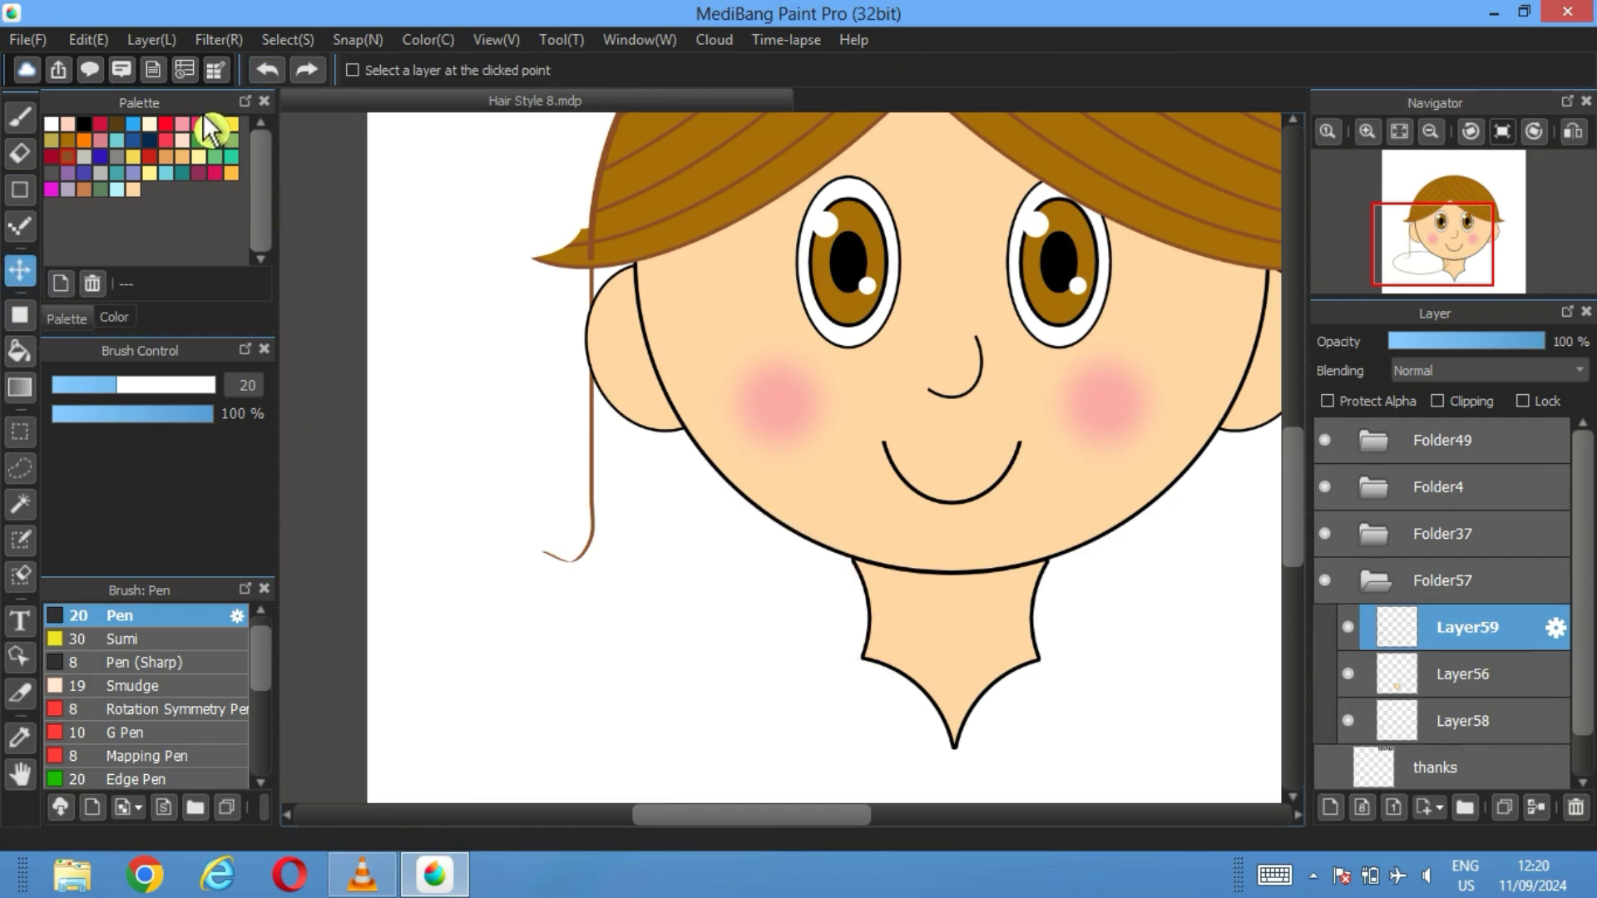
# Draw a wide brown ellipse from outside the hooked line to the neck, and erase its parts near the face and over the neck
pyautogui.click(20, 190)
pyautogui.moveTo(447, 460); pyautogui.dragTo(905, 703)
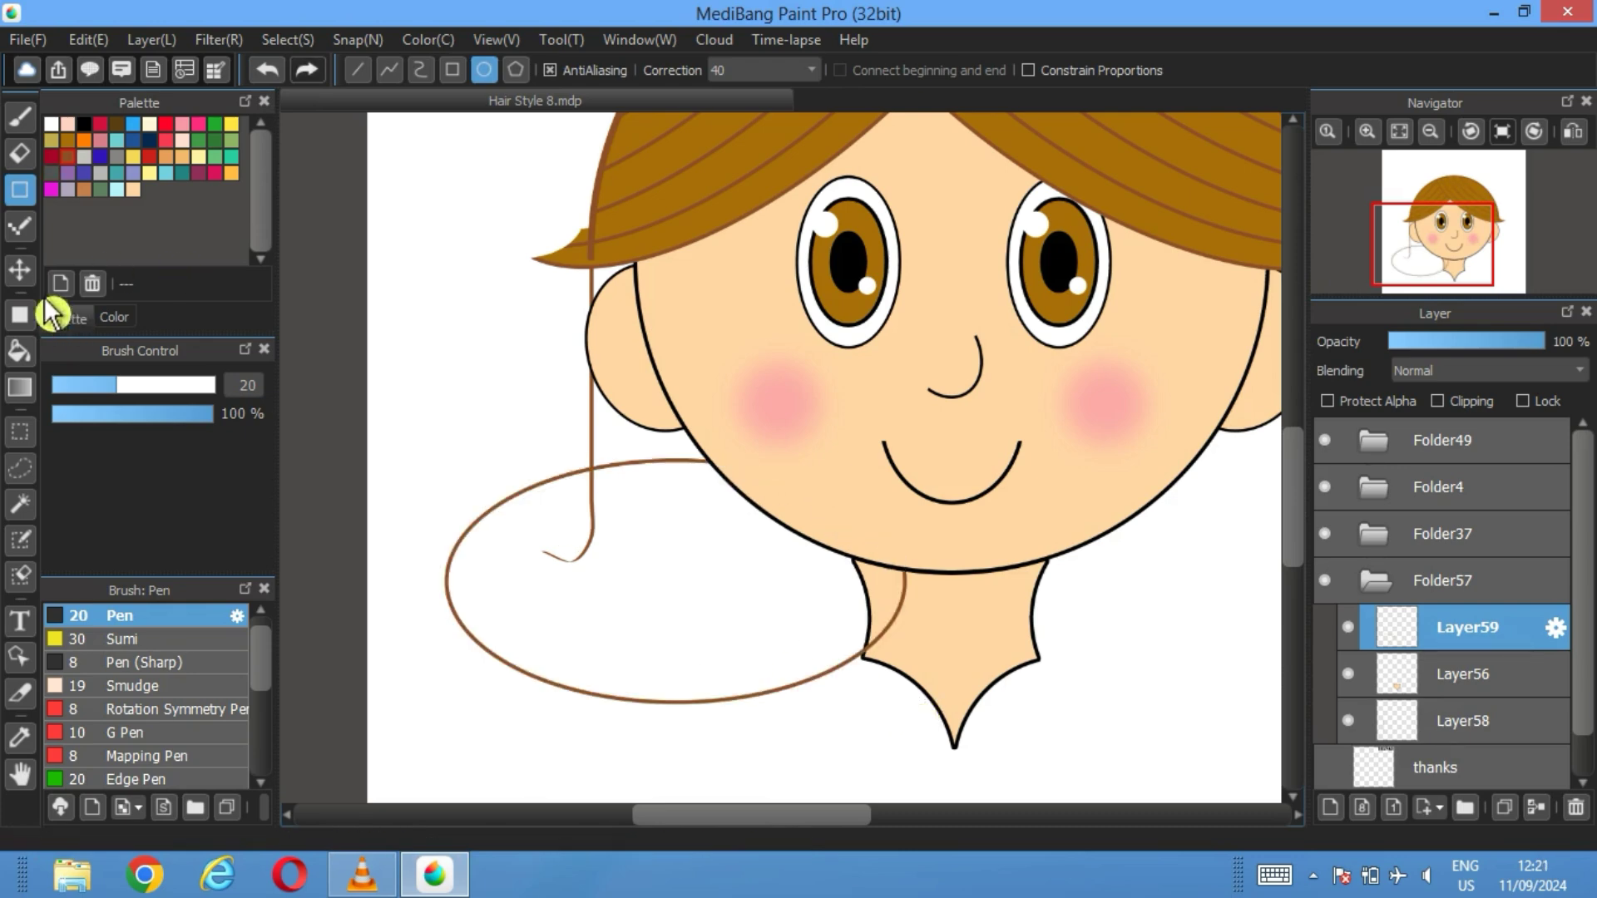
pyautogui.click(20, 153)
pyautogui.moveTo(651, 480); pyautogui.dragTo(705, 490)
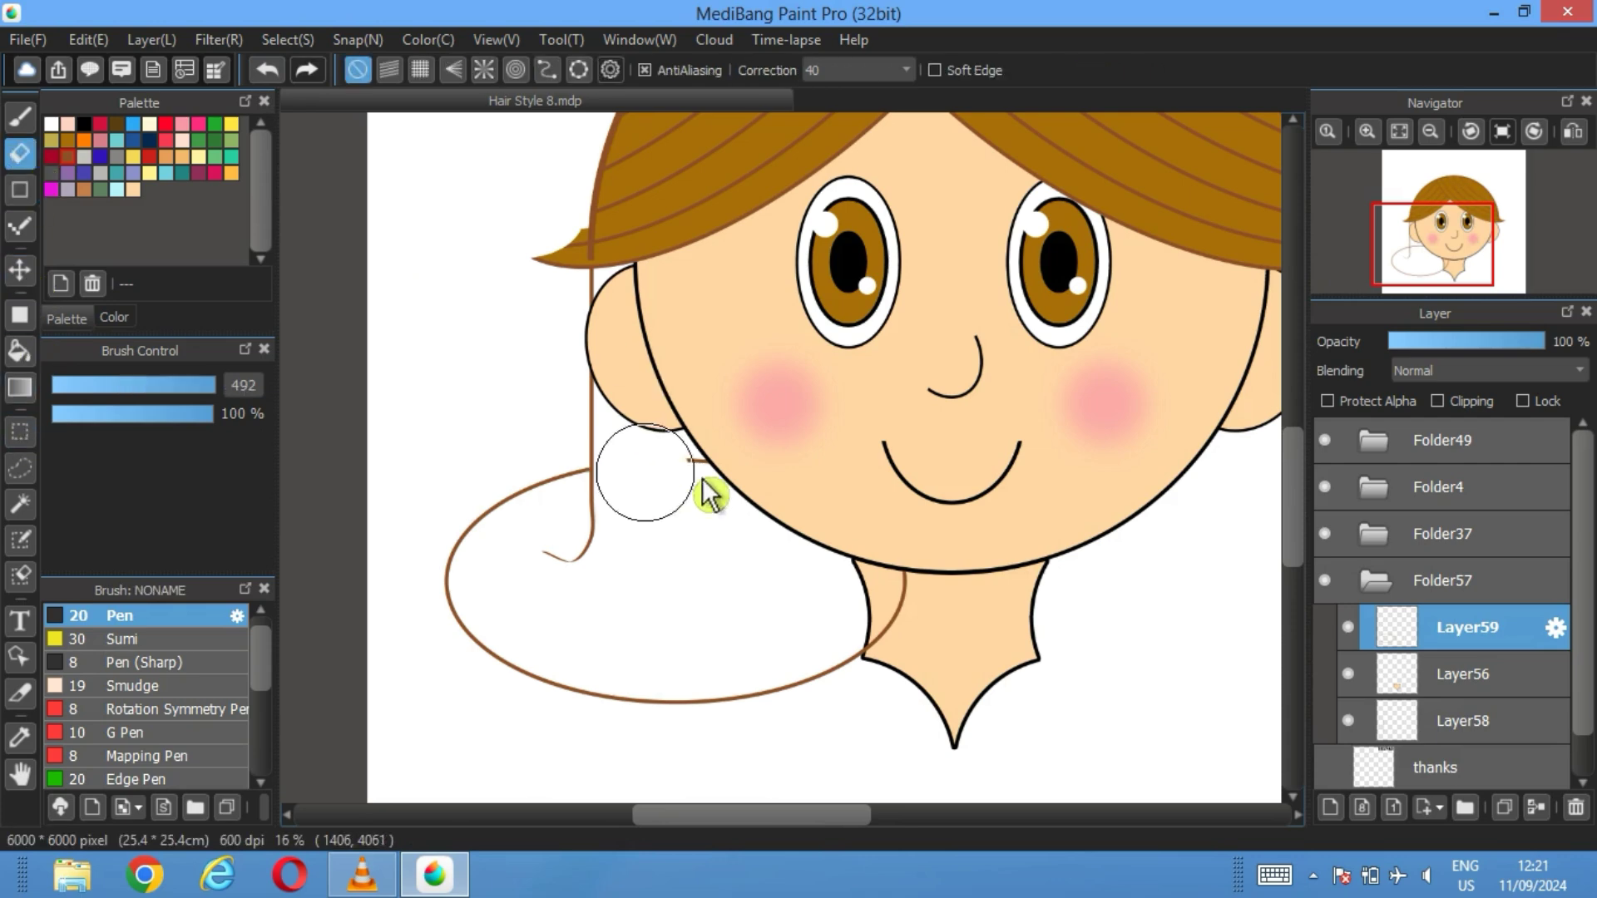
pyautogui.click(924, 664)
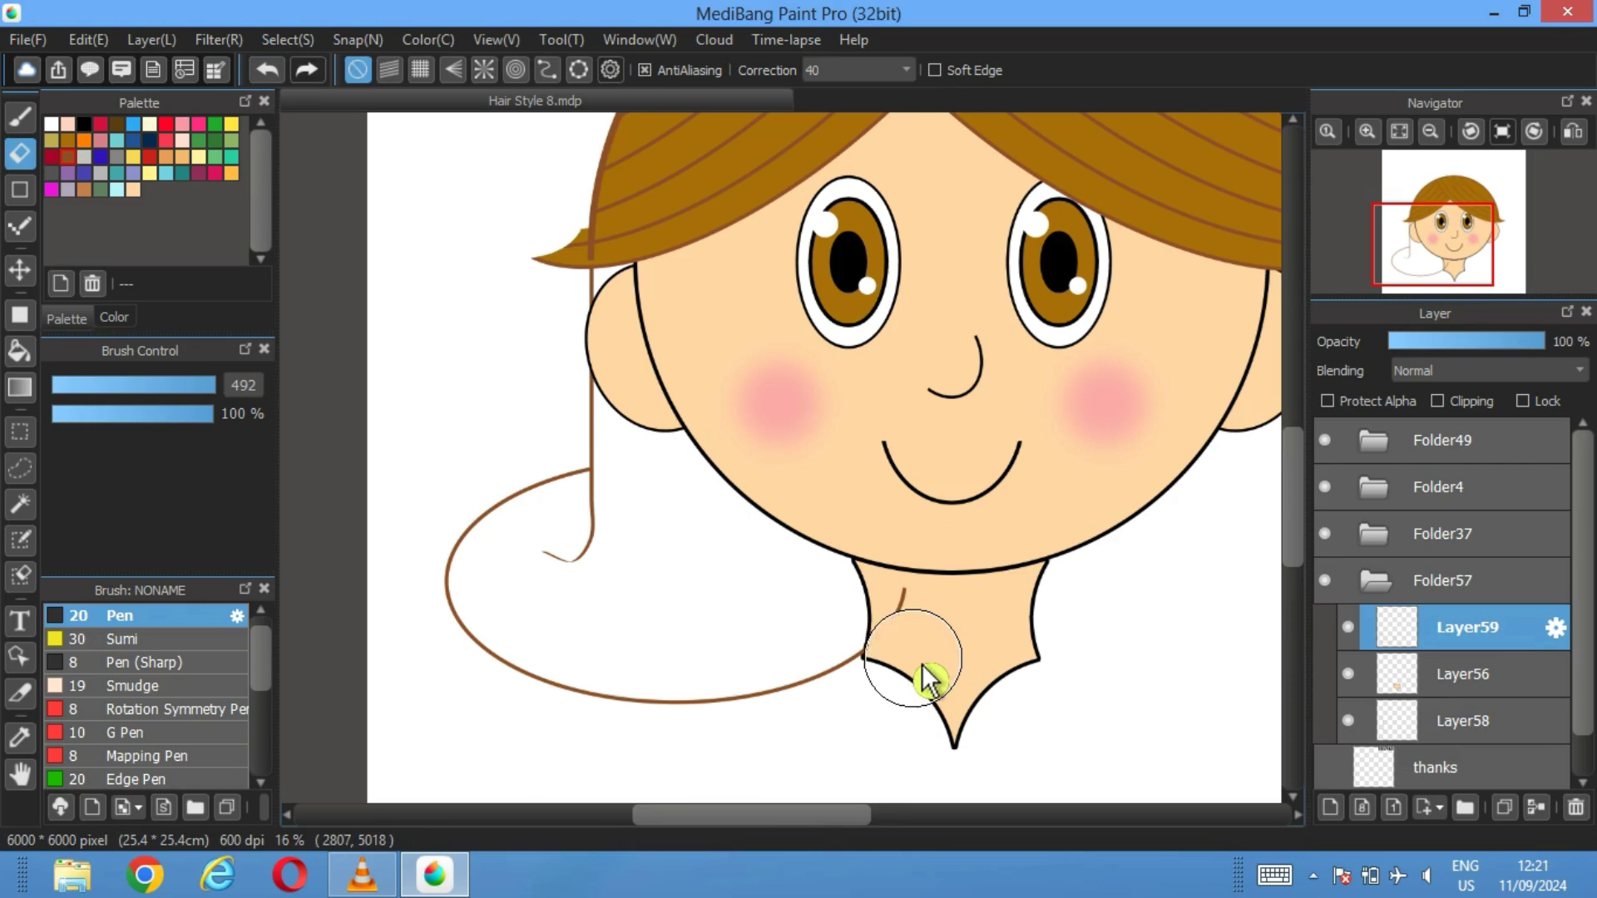
pyautogui.click(931, 622)
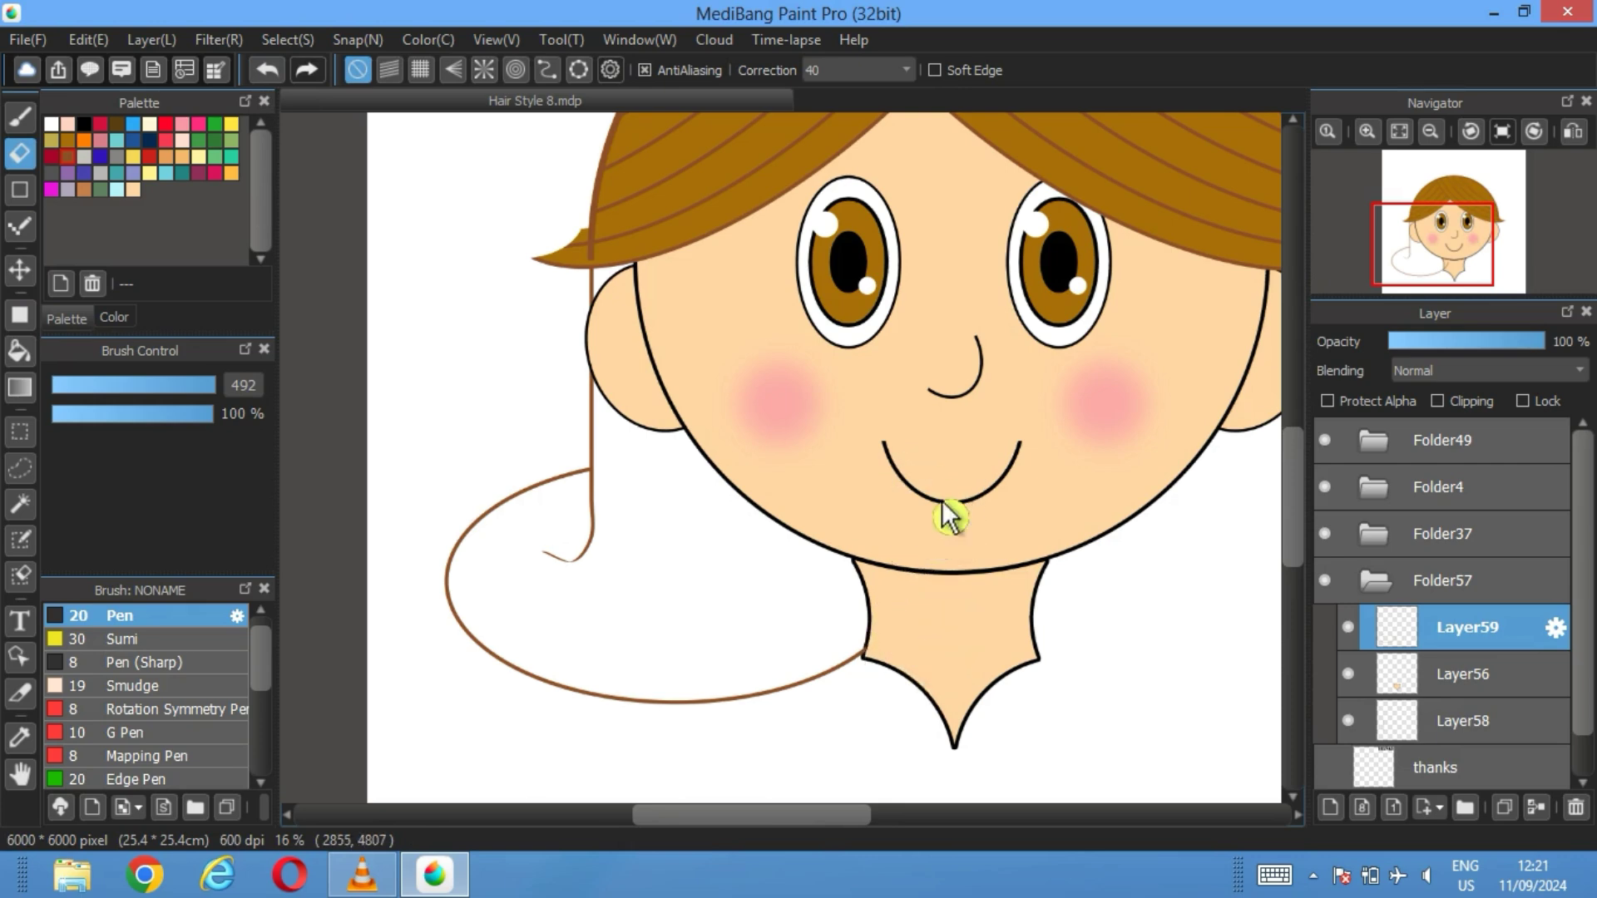
# On a new layer, draw five straight vertical brown strand lines between the hooked line and the neck, extending below the ellipse
pyautogui.click(1333, 815)
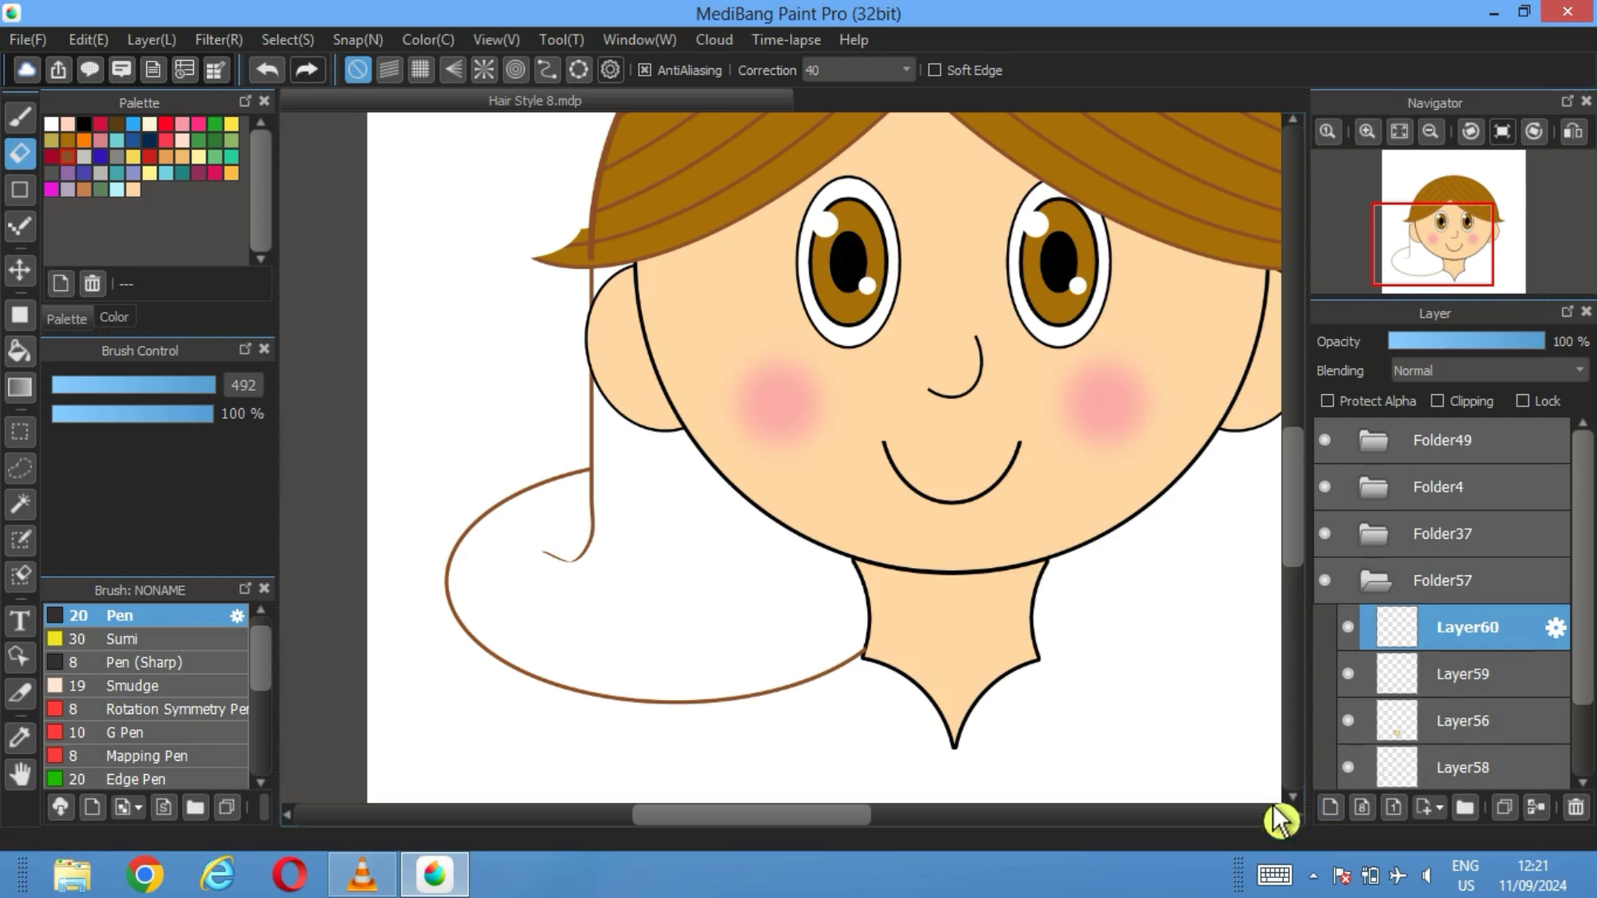
pyautogui.click(20, 190)
pyautogui.click(360, 72)
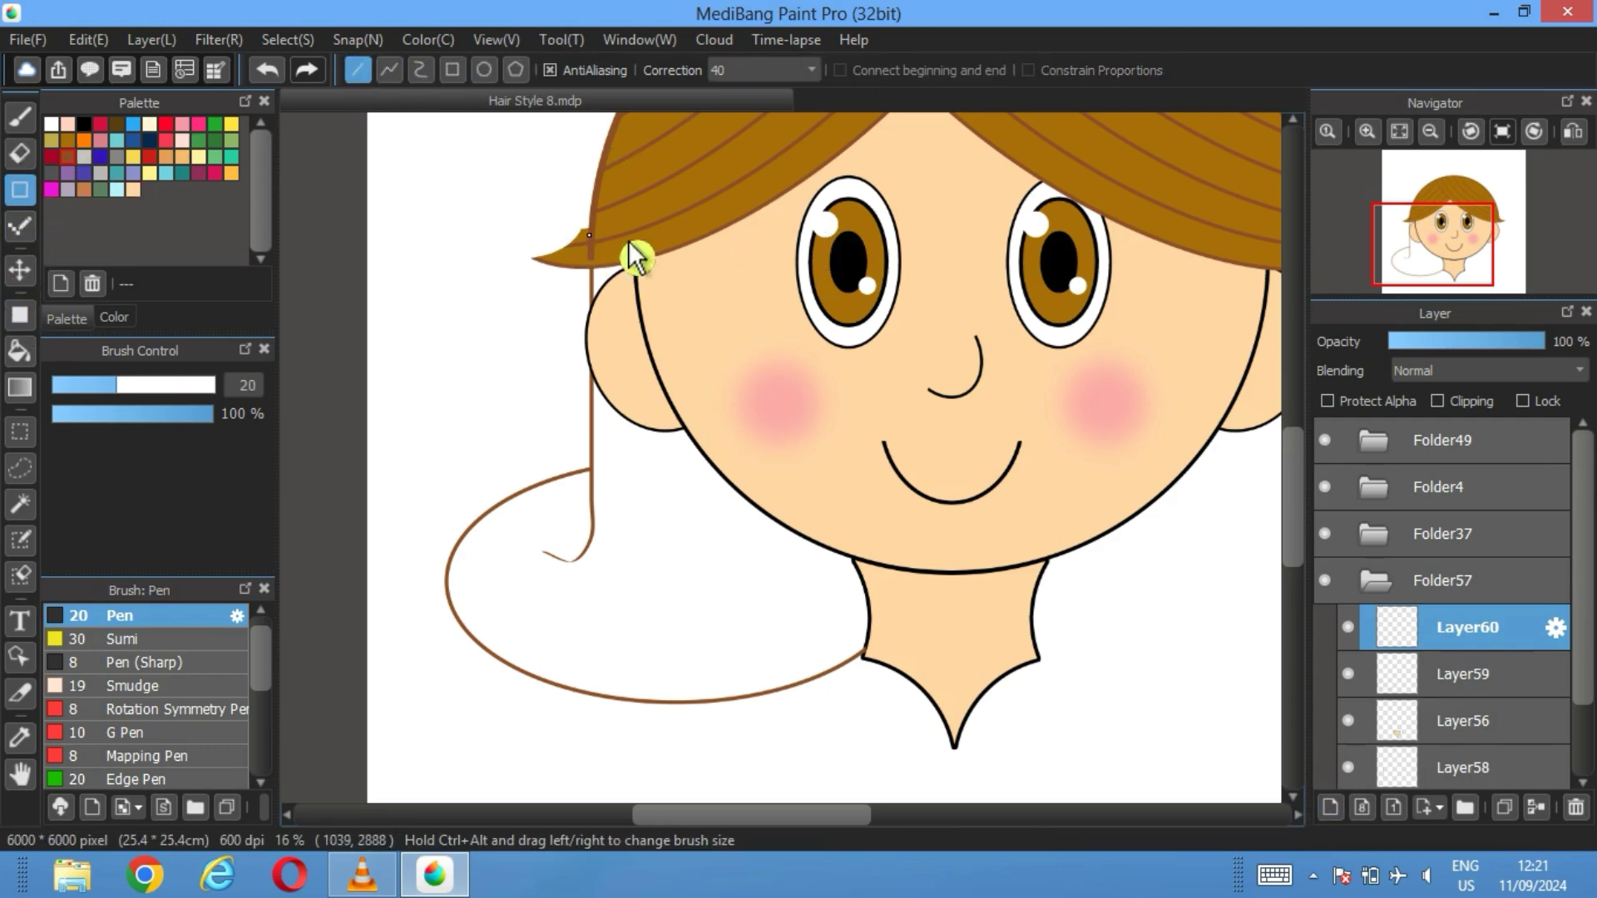
pyautogui.moveTo(627, 254); pyautogui.dragTo(637, 741)
pyautogui.moveTo(677, 408); pyautogui.dragTo(687, 736)
pyautogui.moveTo(751, 232)
pyautogui.mouseDown()
pyautogui.moveTo(746, 740)
pyautogui.moveTo(761, 736)
pyautogui.mouseUp()
pyautogui.moveTo(794, 281); pyautogui.dragTo(807, 761)
pyautogui.moveTo(847, 650); pyautogui.dragTo(846, 773)
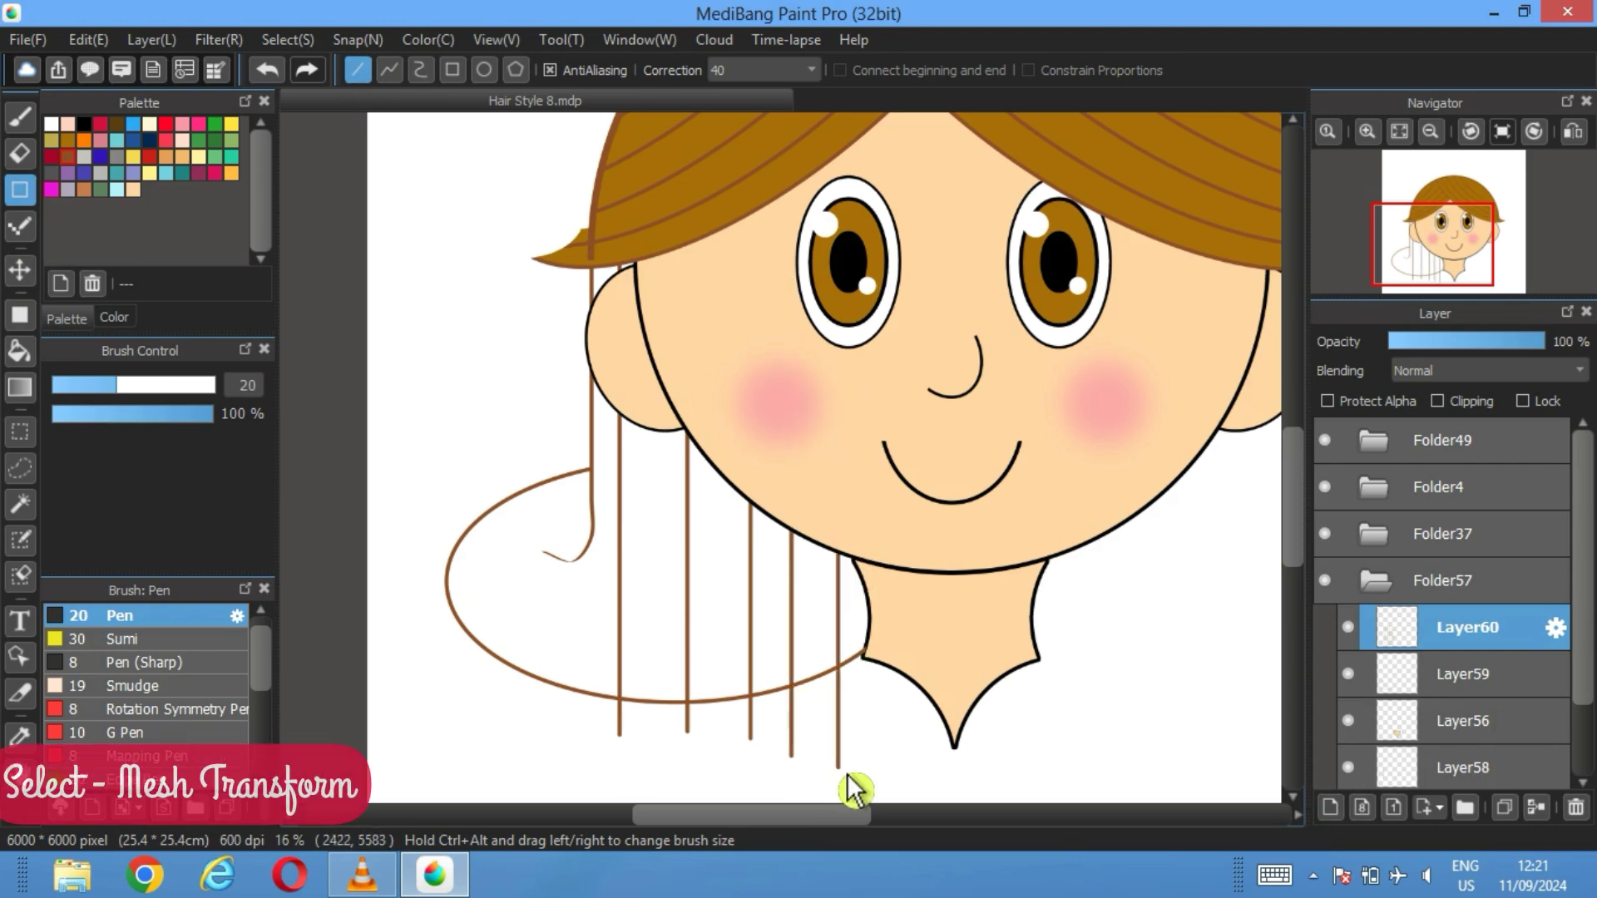
# Mesh-transform the five strand lines with 4 columns and 11 rows, sweeping their lower ends outward in a curve, and apply it
pyautogui.click(287, 39)
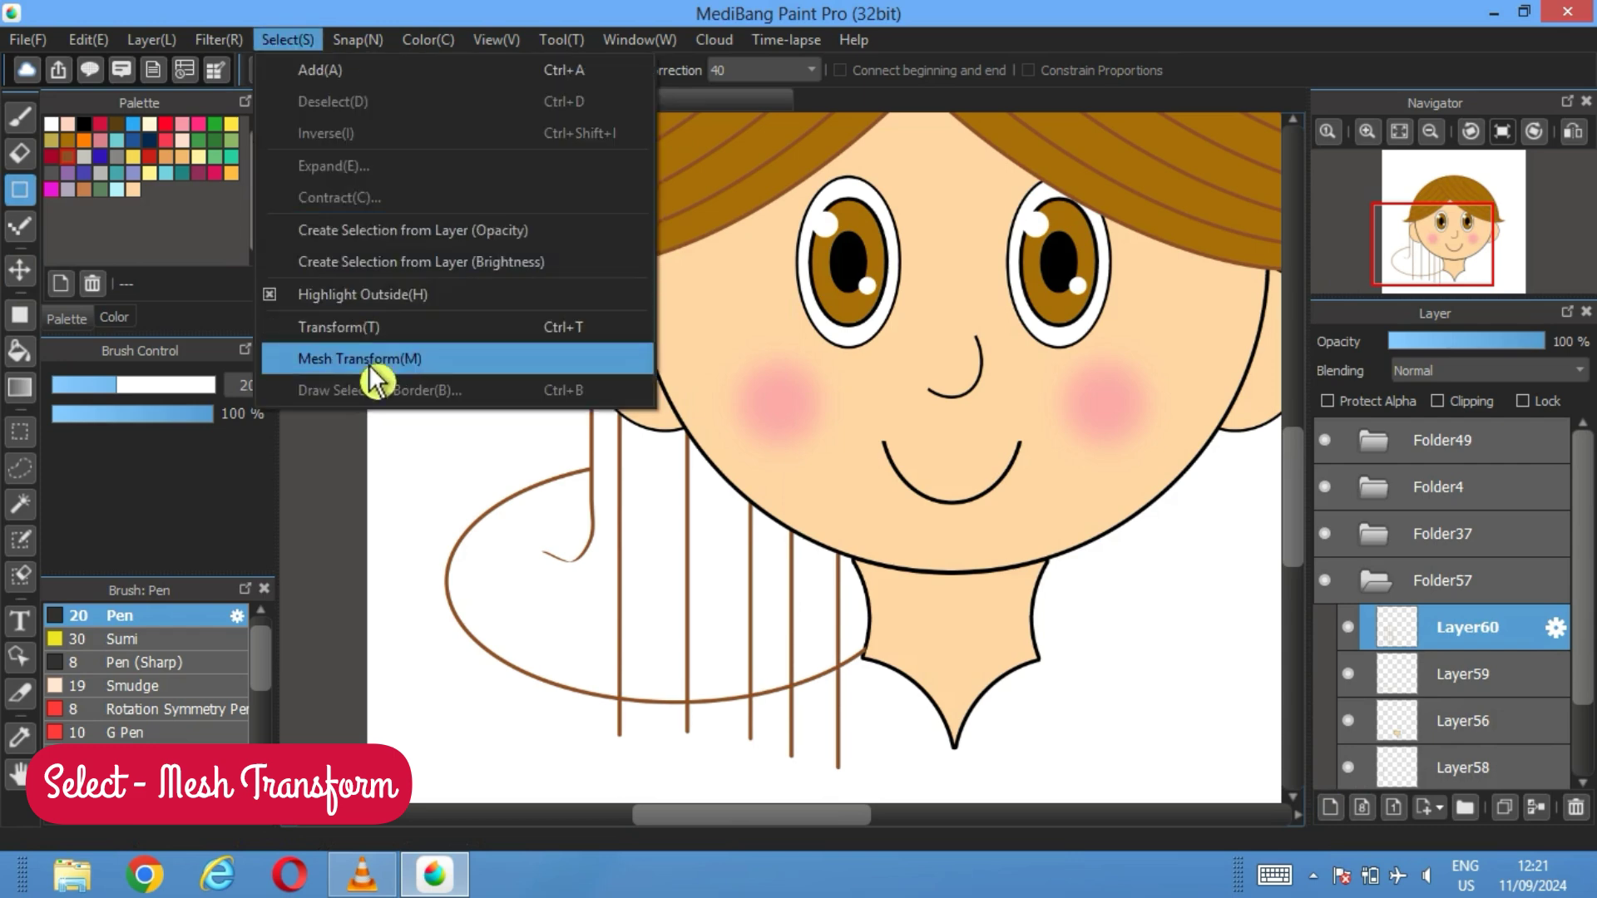
pyautogui.click(365, 359)
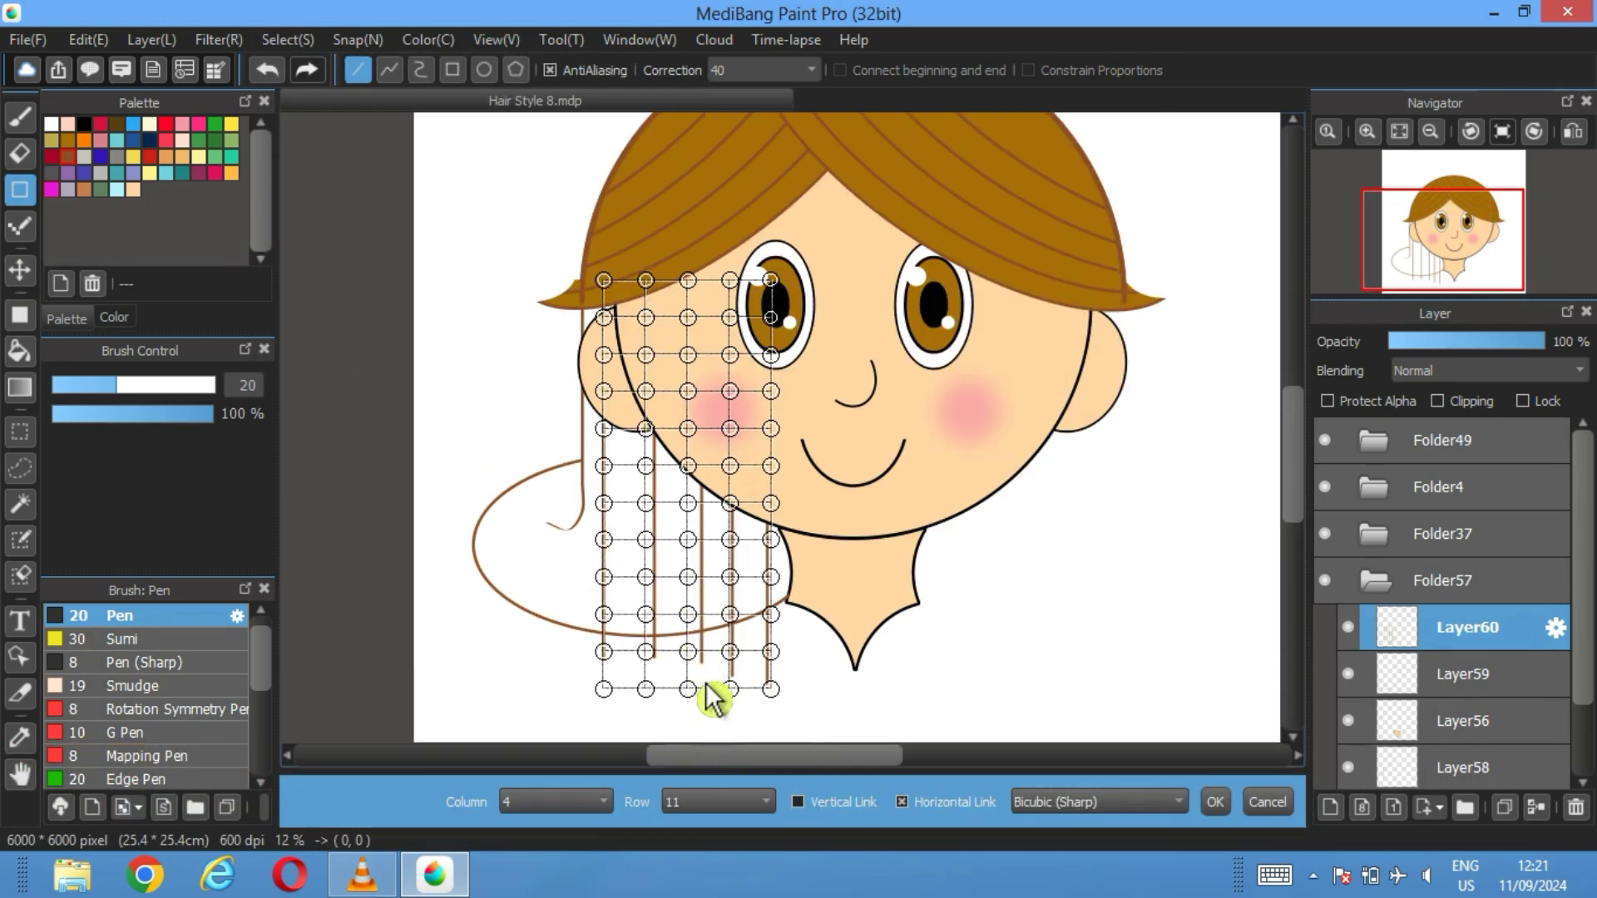
pyautogui.moveTo(679, 701); pyautogui.dragTo(627, 662)
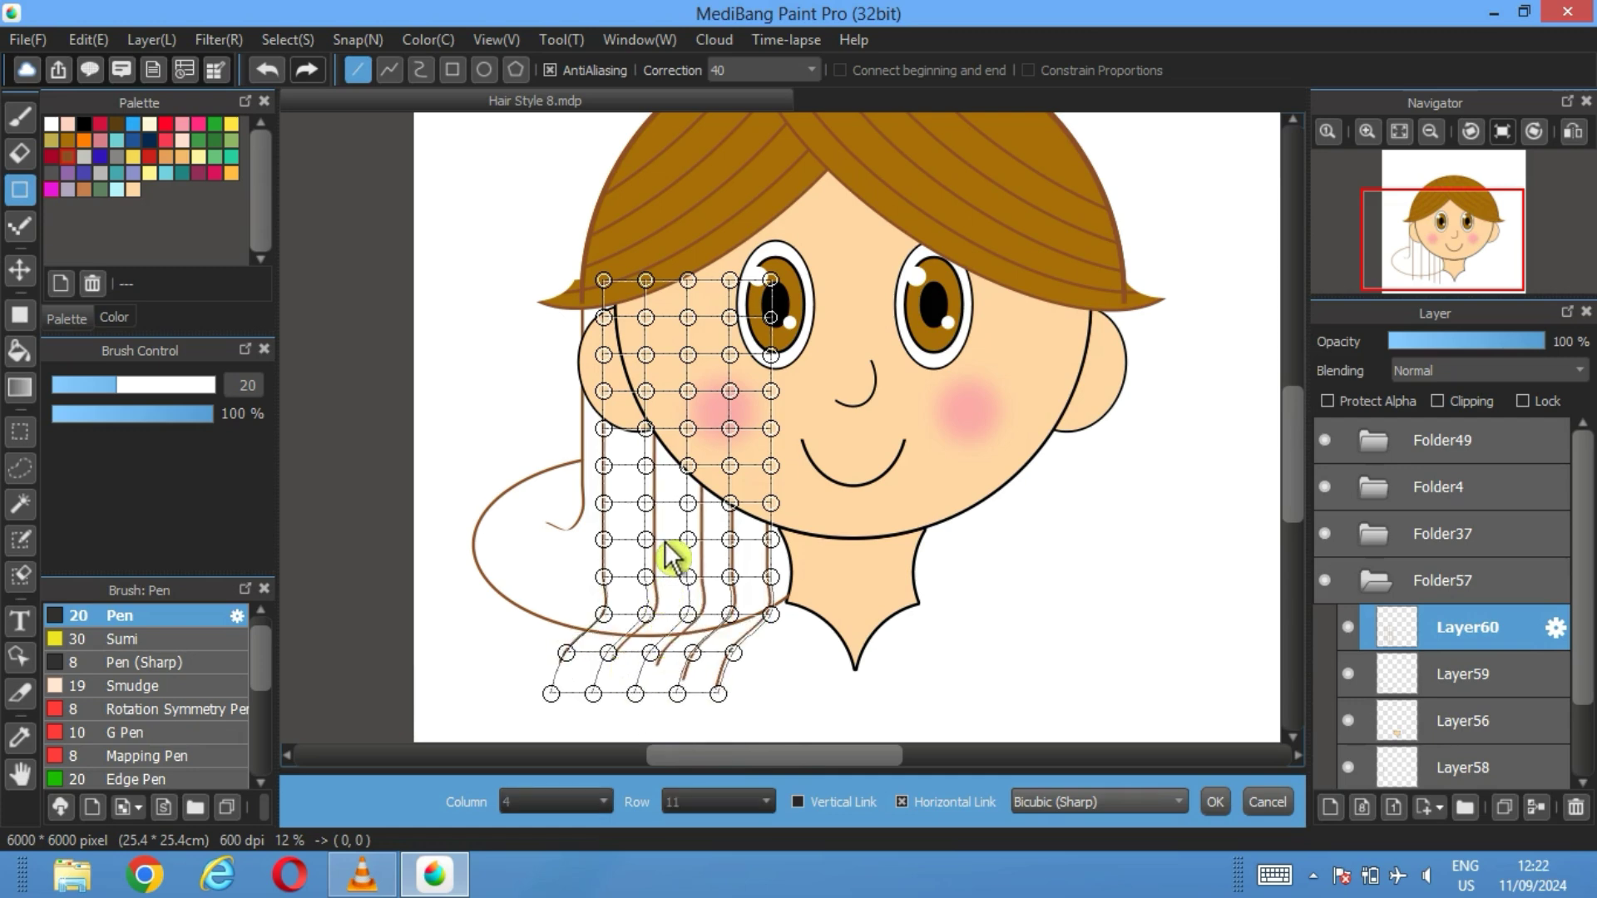
pyautogui.moveTo(645, 590); pyautogui.dragTo(552, 675)
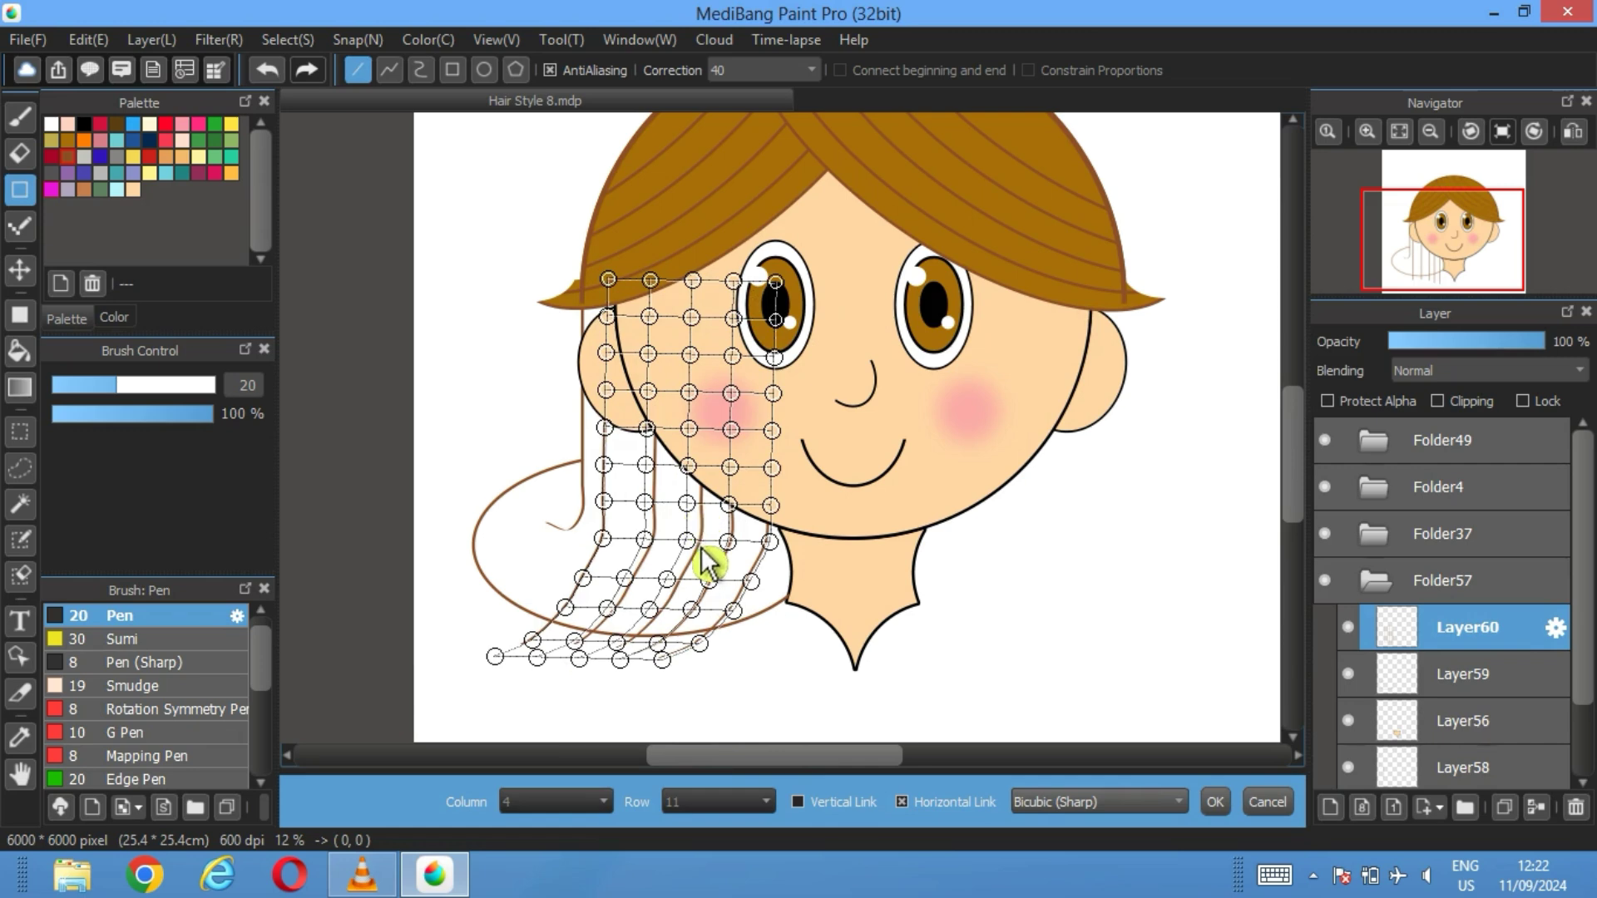
pyautogui.moveTo(711, 585); pyautogui.dragTo(717, 587)
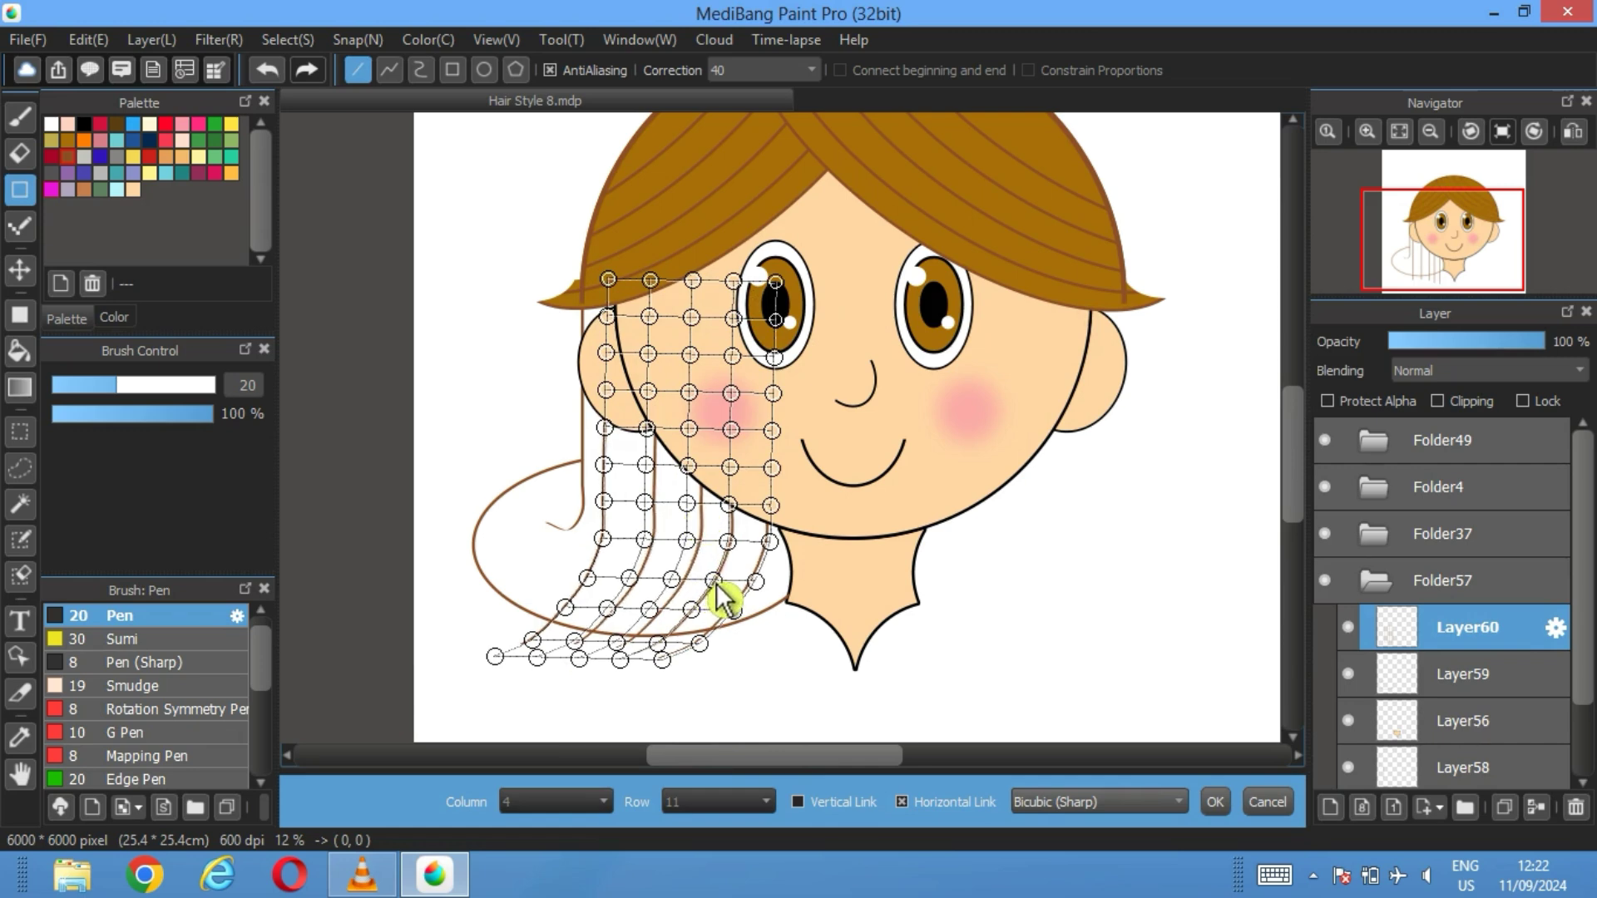
pyautogui.scroll(2, 652, 535)
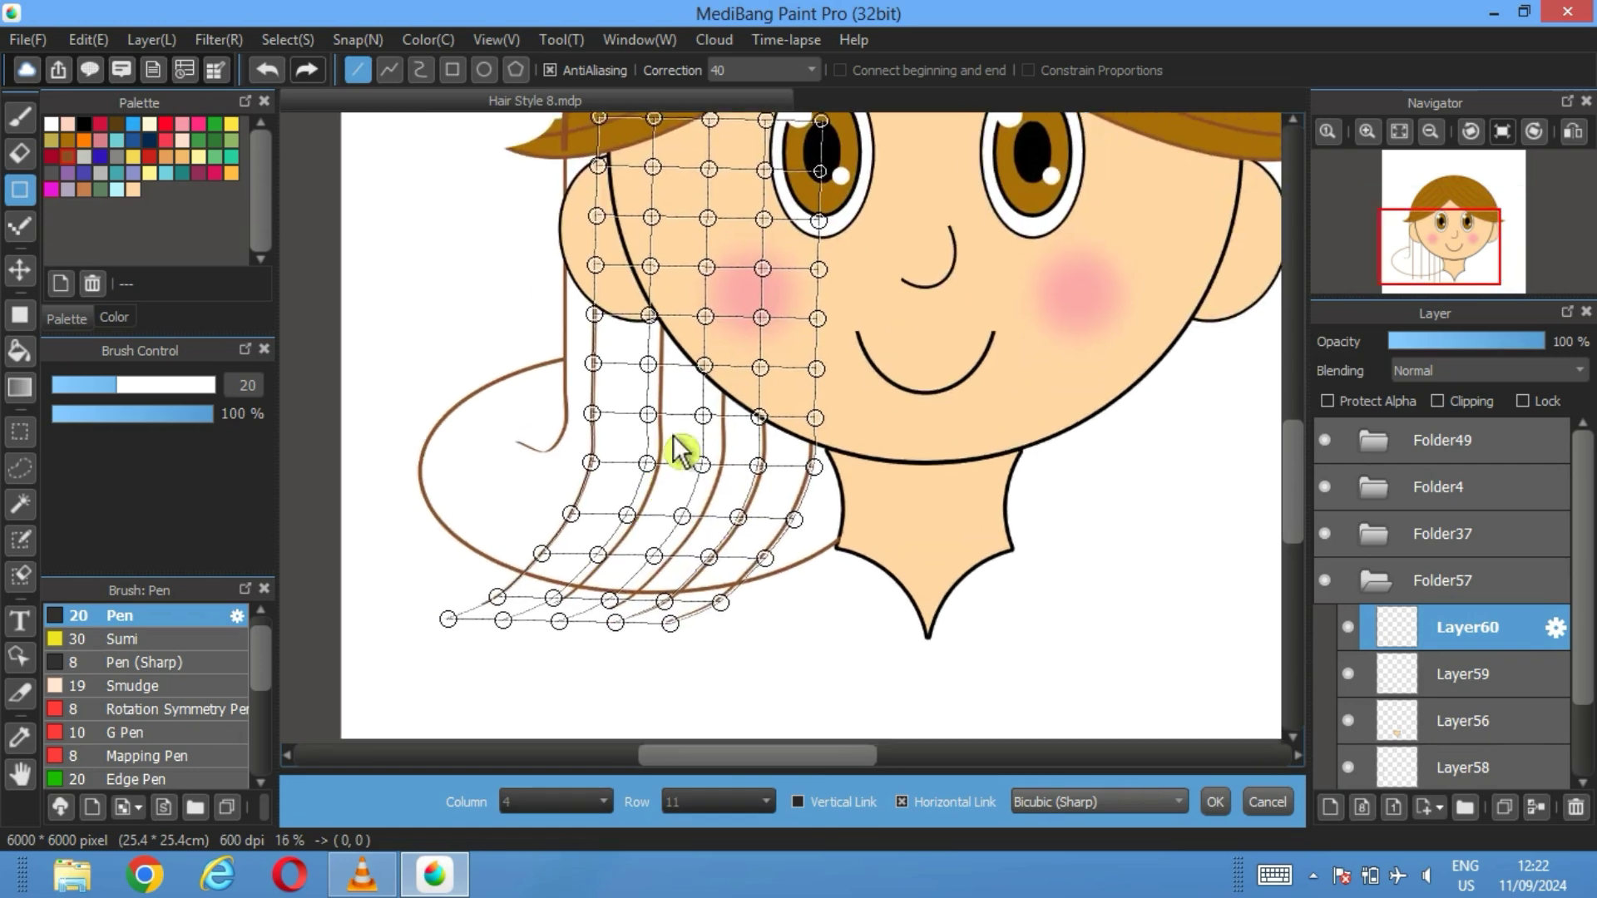
pyautogui.scroll(-1, 677, 499)
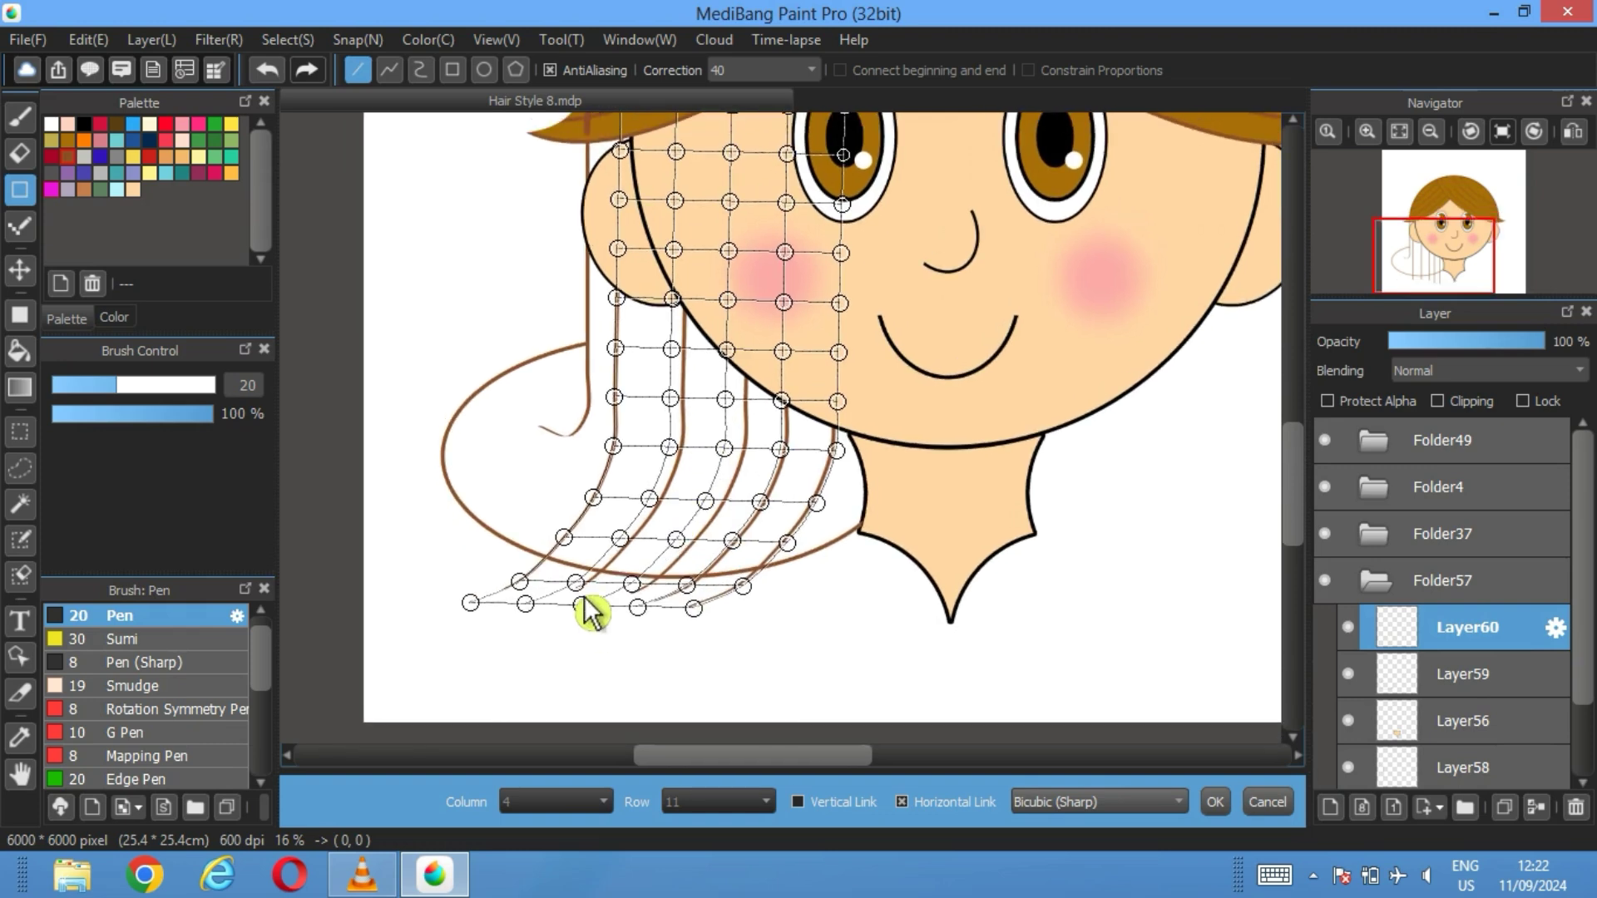
pyautogui.moveTo(585, 585); pyautogui.dragTo(562, 621)
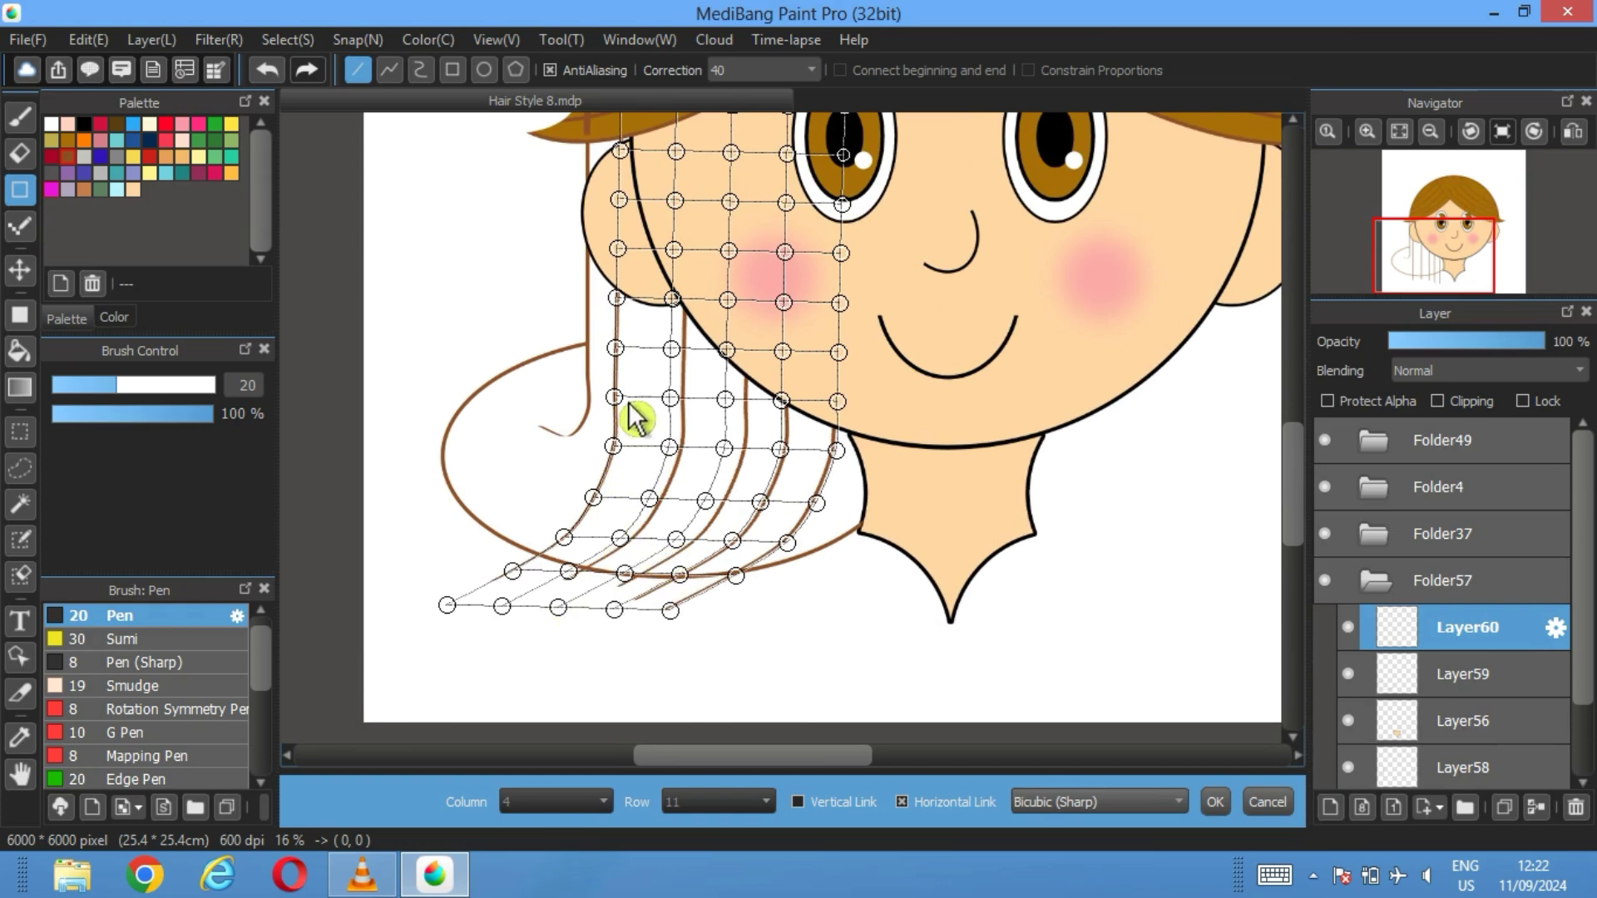
pyautogui.moveTo(674, 405); pyautogui.dragTo(685, 357)
pyautogui.moveTo(630, 301); pyautogui.dragTo(636, 295)
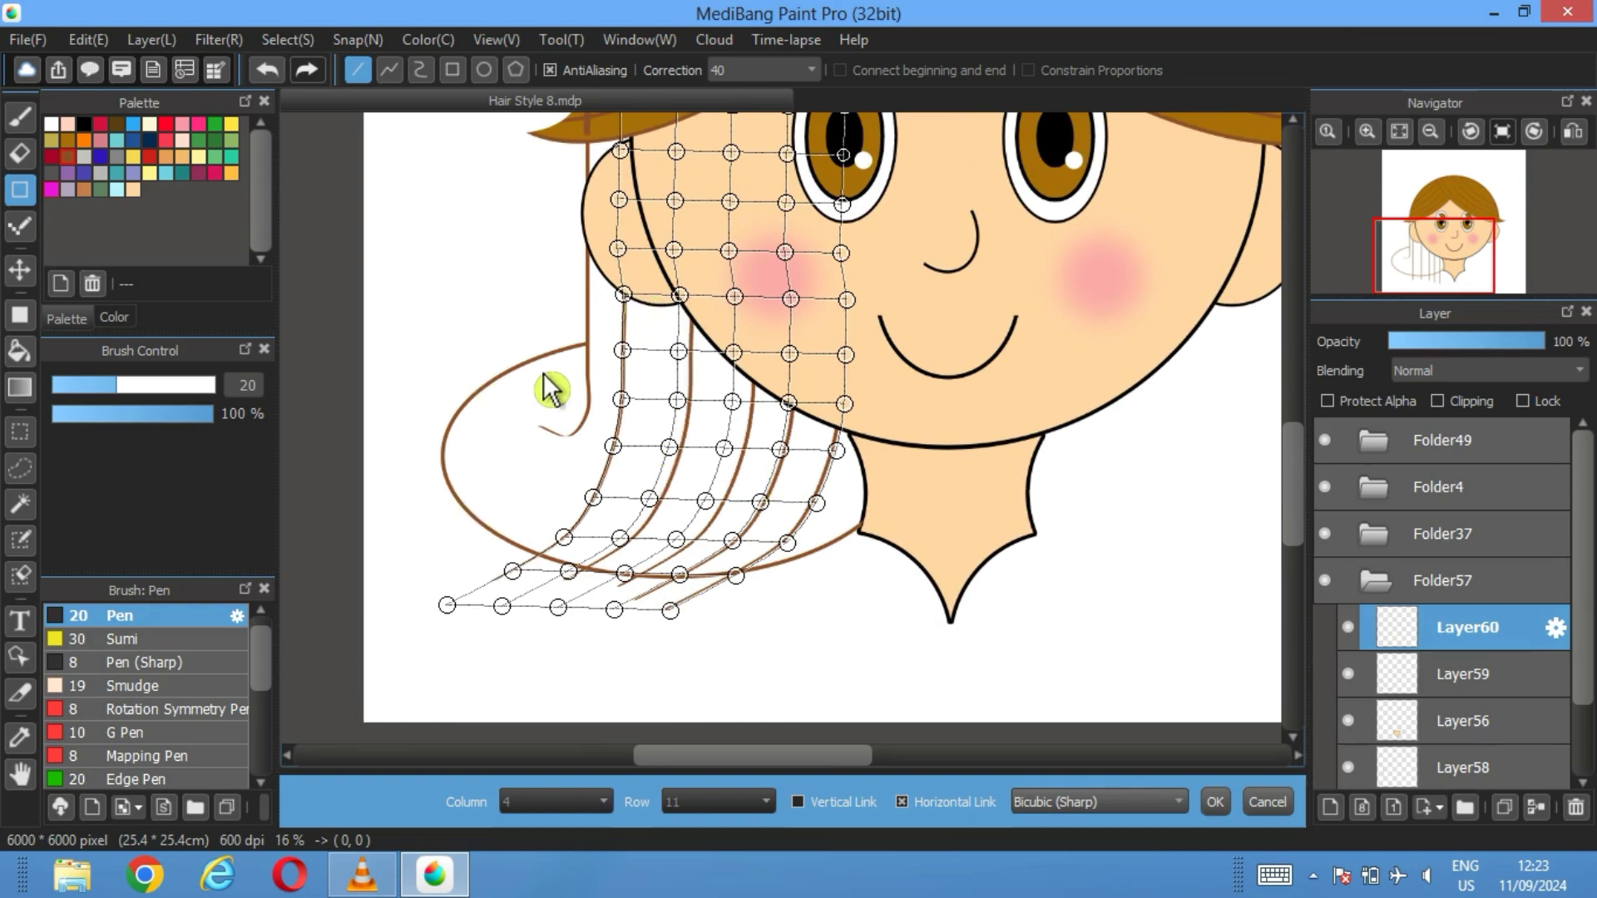
pyautogui.click(1215, 802)
# Hide the strand layer Layer60 and add a new layer above Layer59
pyautogui.click(1348, 627)
pyautogui.click(1432, 680)
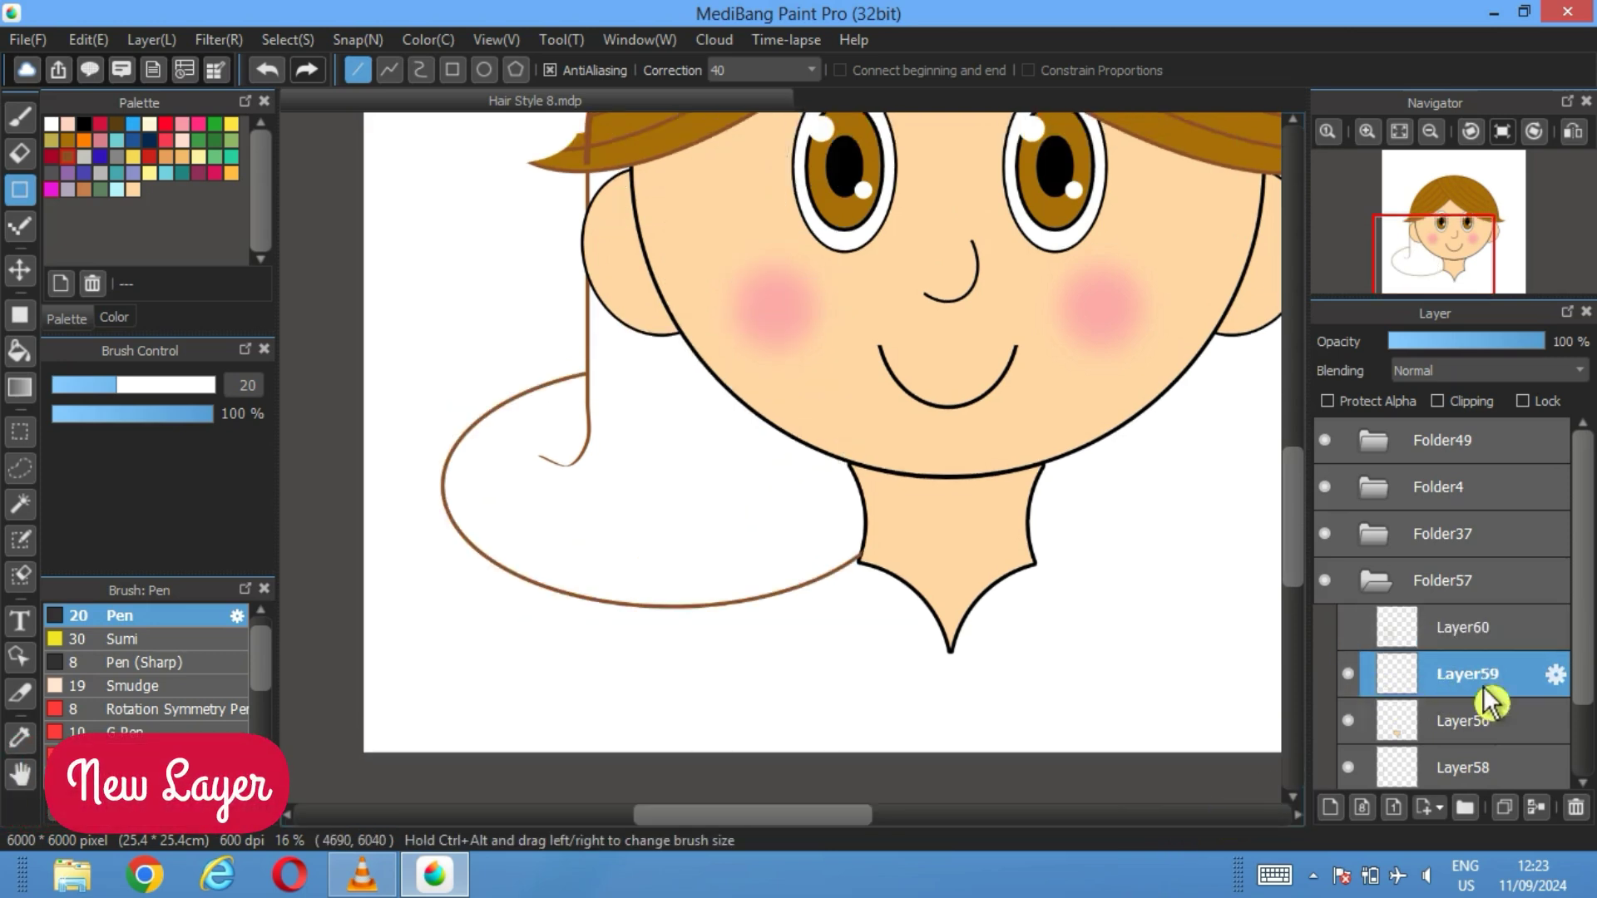
pyautogui.click(1340, 805)
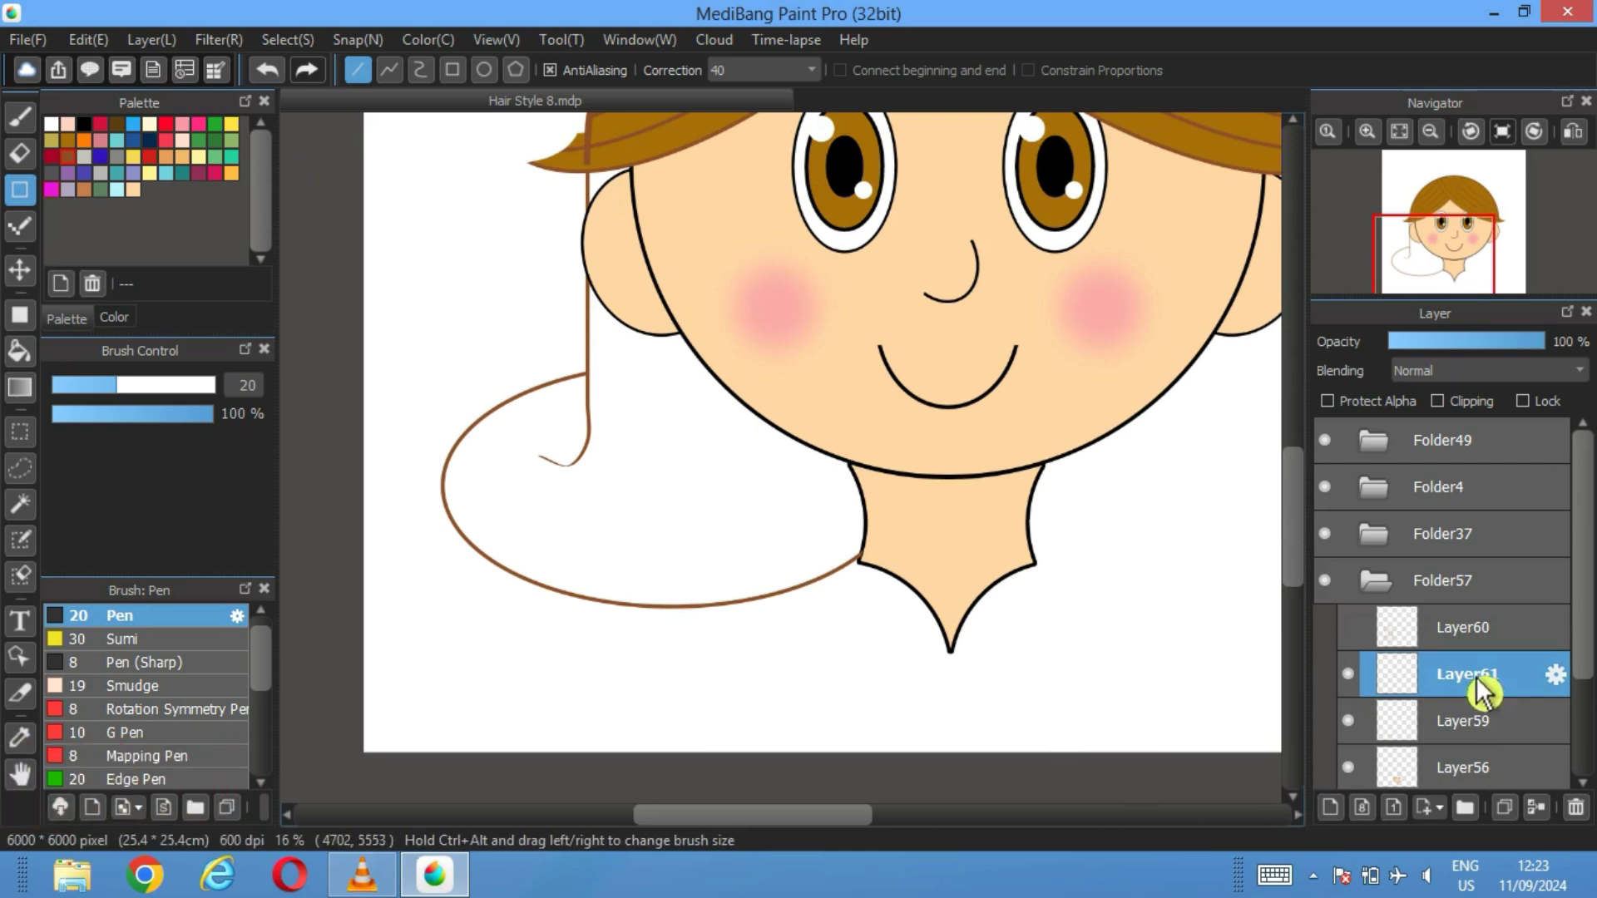
# Expand Folder37 and hide both Layer34 ear layers
pyautogui.click(1384, 546)
pyautogui.click(1352, 675)
pyautogui.click(1352, 721)
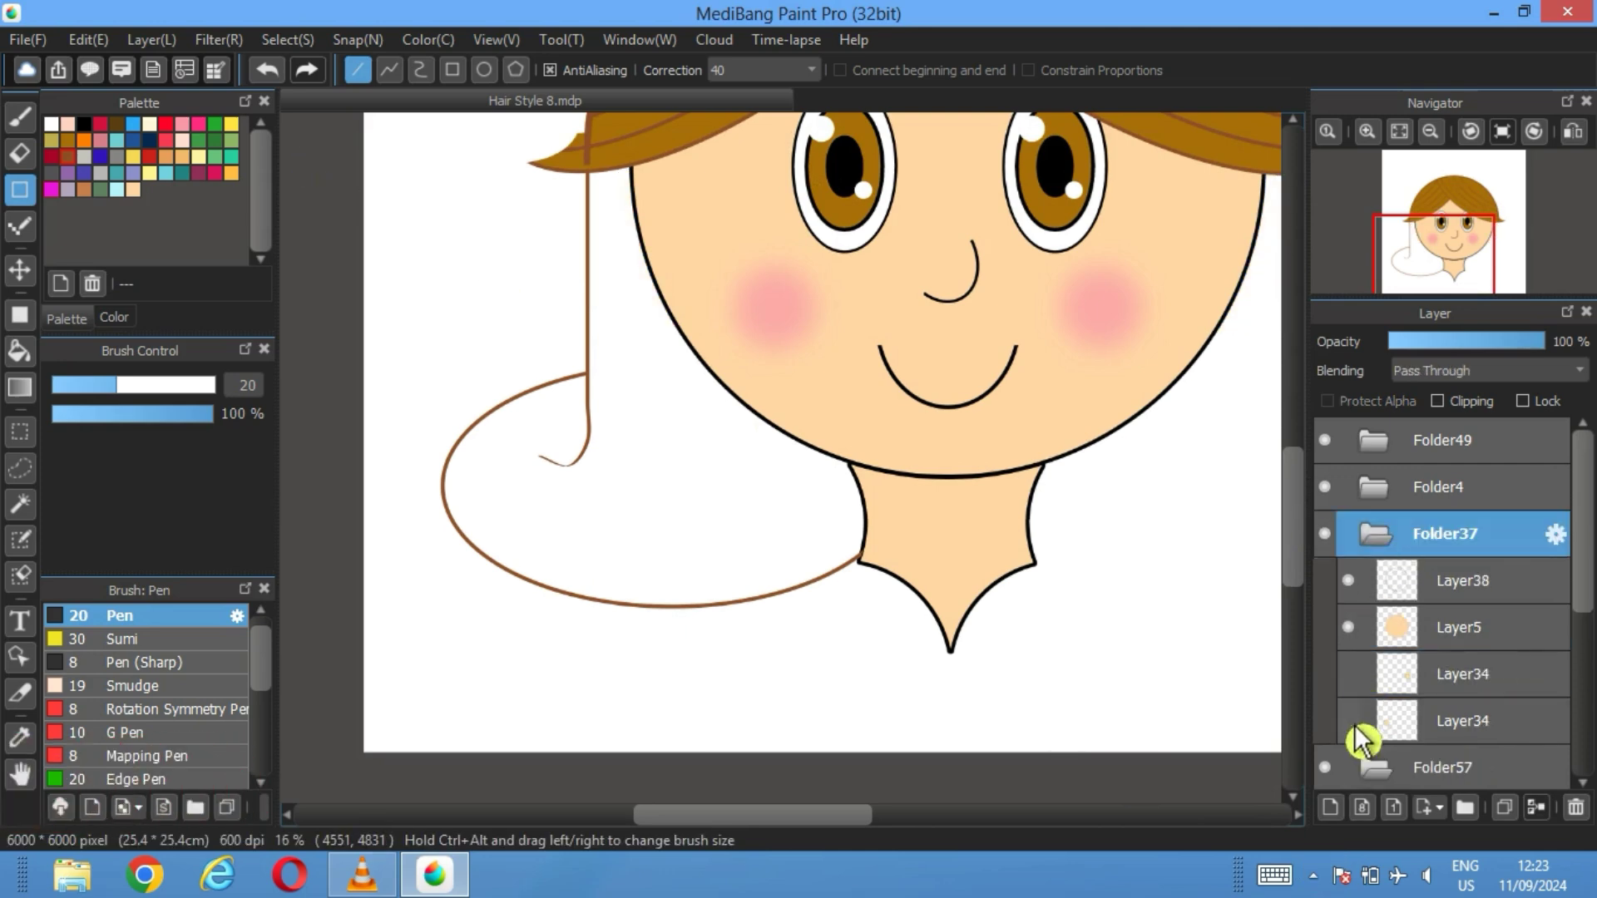
# Collapse Folder37 and fill the outlined back hair area with brown on Layer61
pyautogui.click(1374, 535)
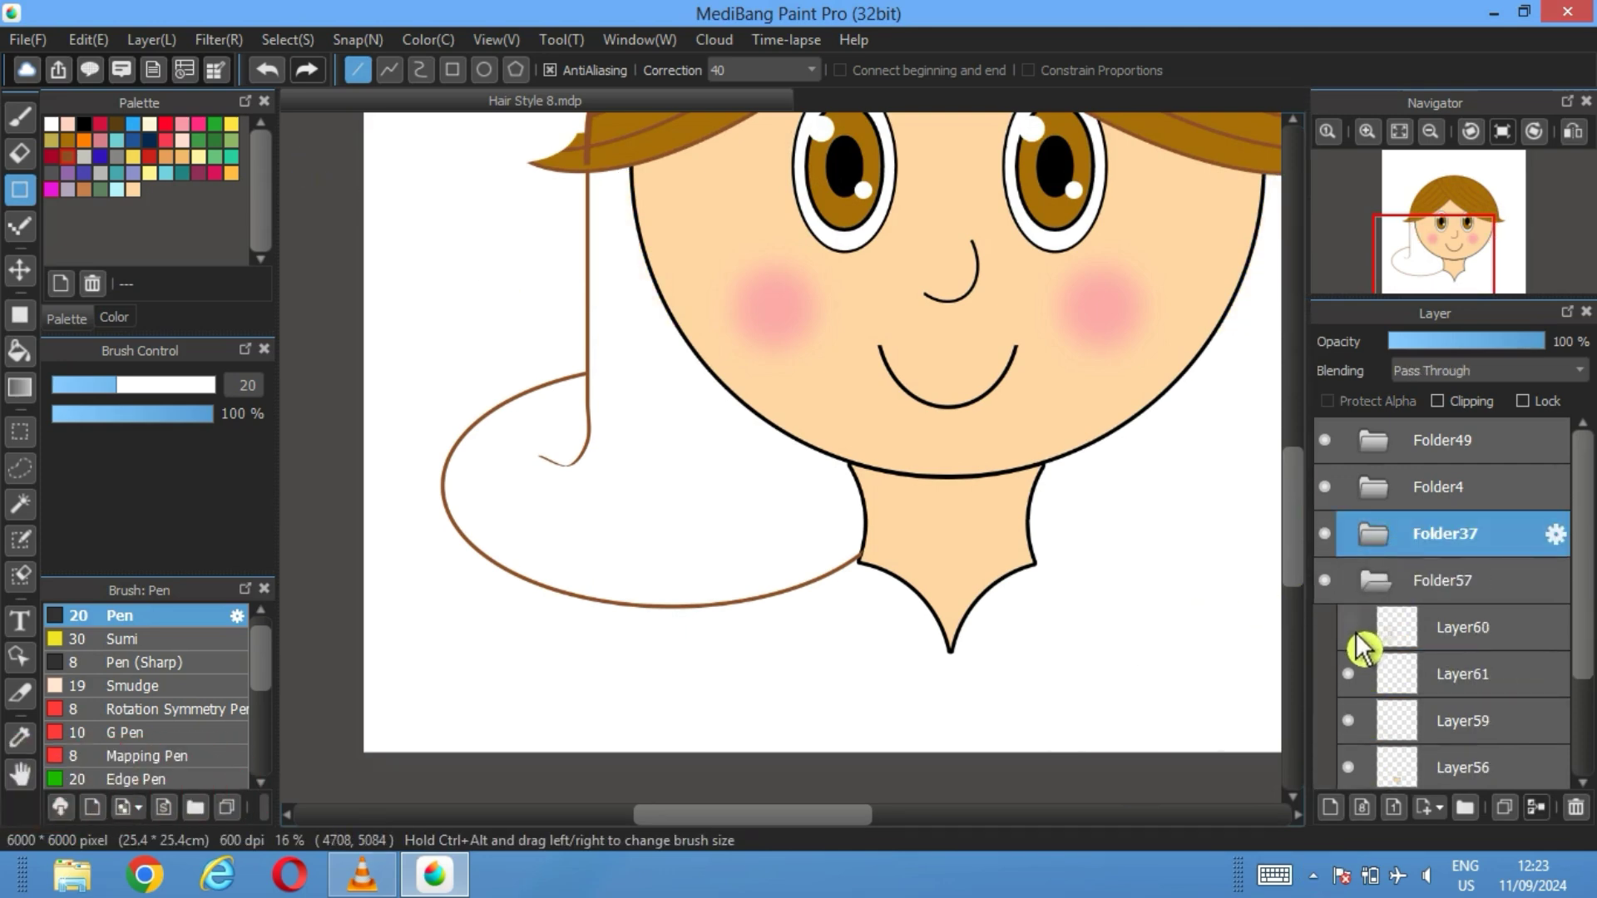
pyautogui.click(1350, 630)
pyautogui.click(1350, 630)
pyautogui.click(1444, 675)
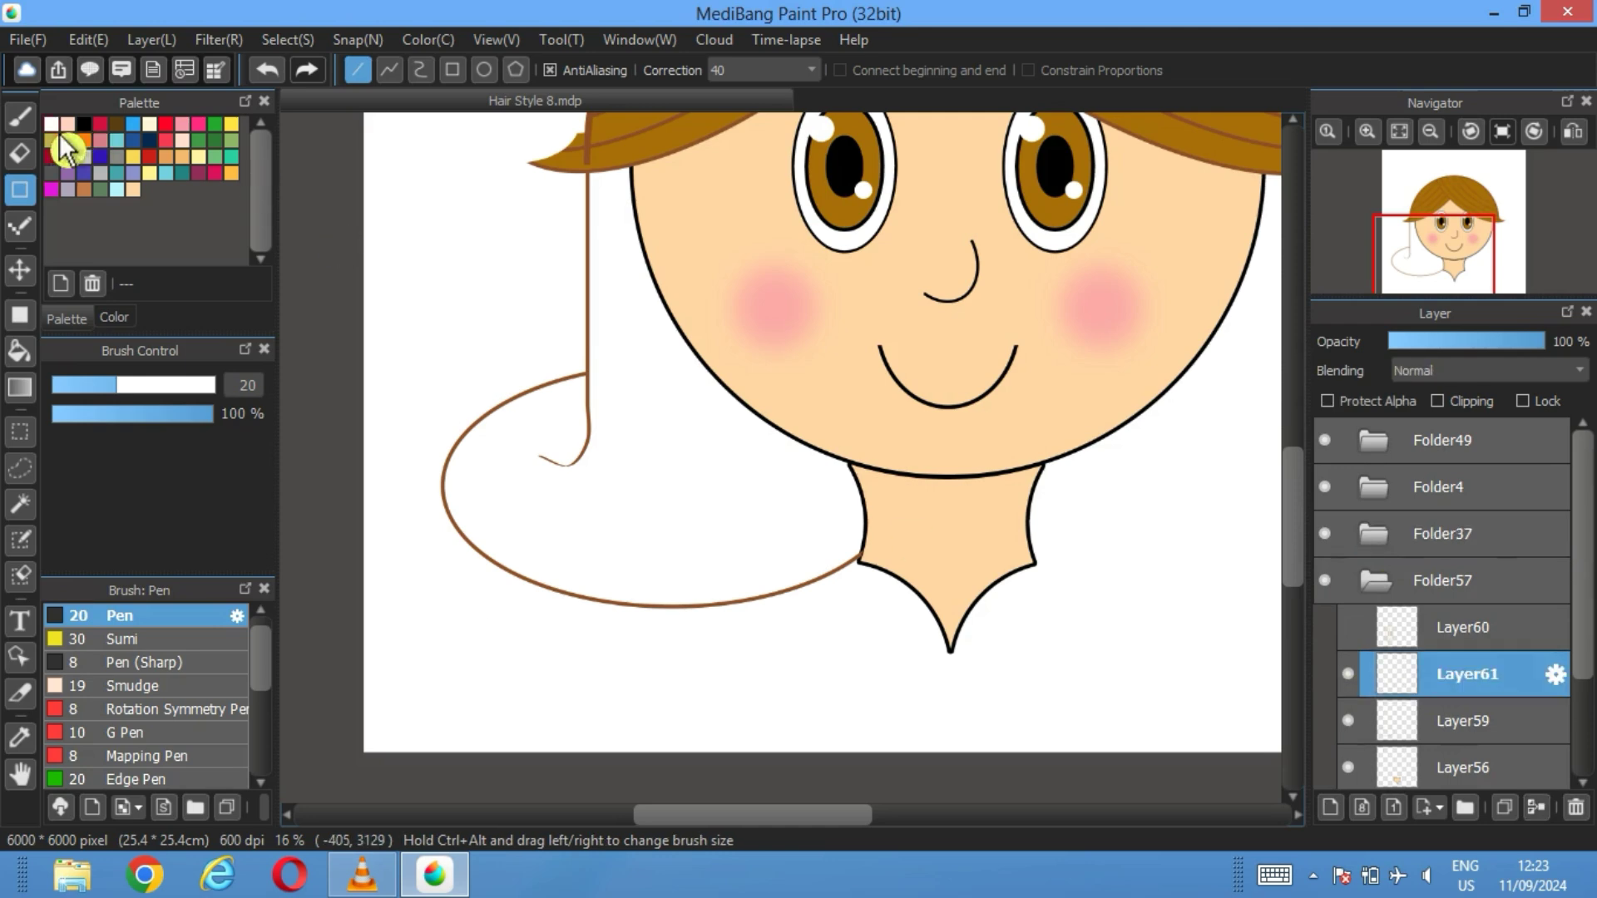
pyautogui.click(613, 563)
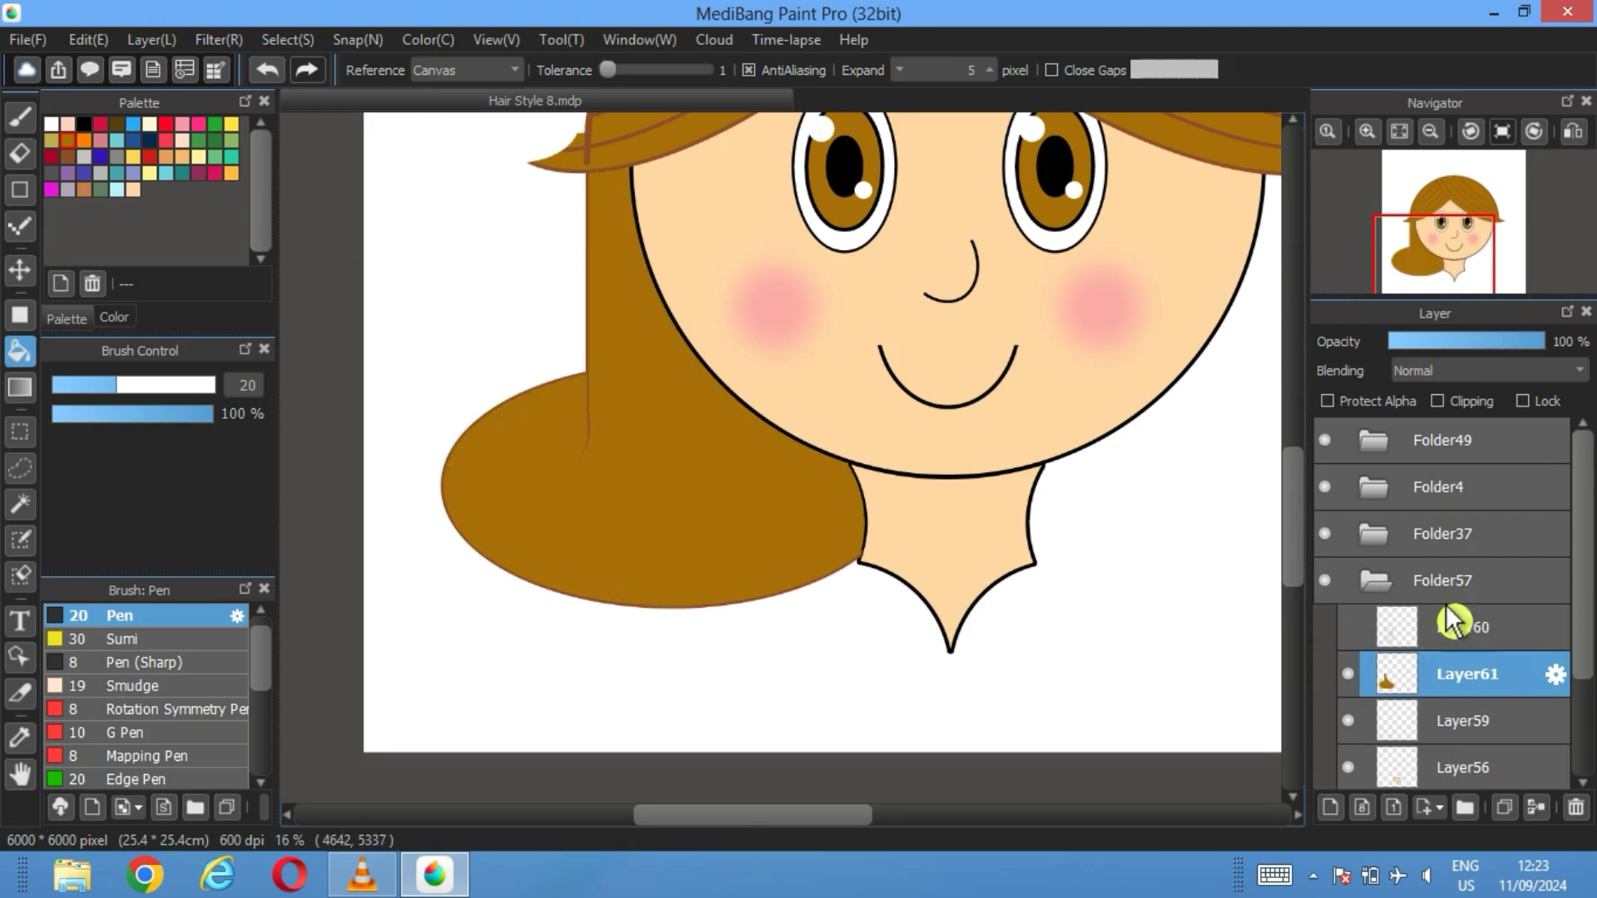
# Reorder the layers so Layer61 sits beneath Layer59 and Layer58 but above Layer56, and show the strand layer Layer60
pyautogui.scroll(-2, 1536, 667)
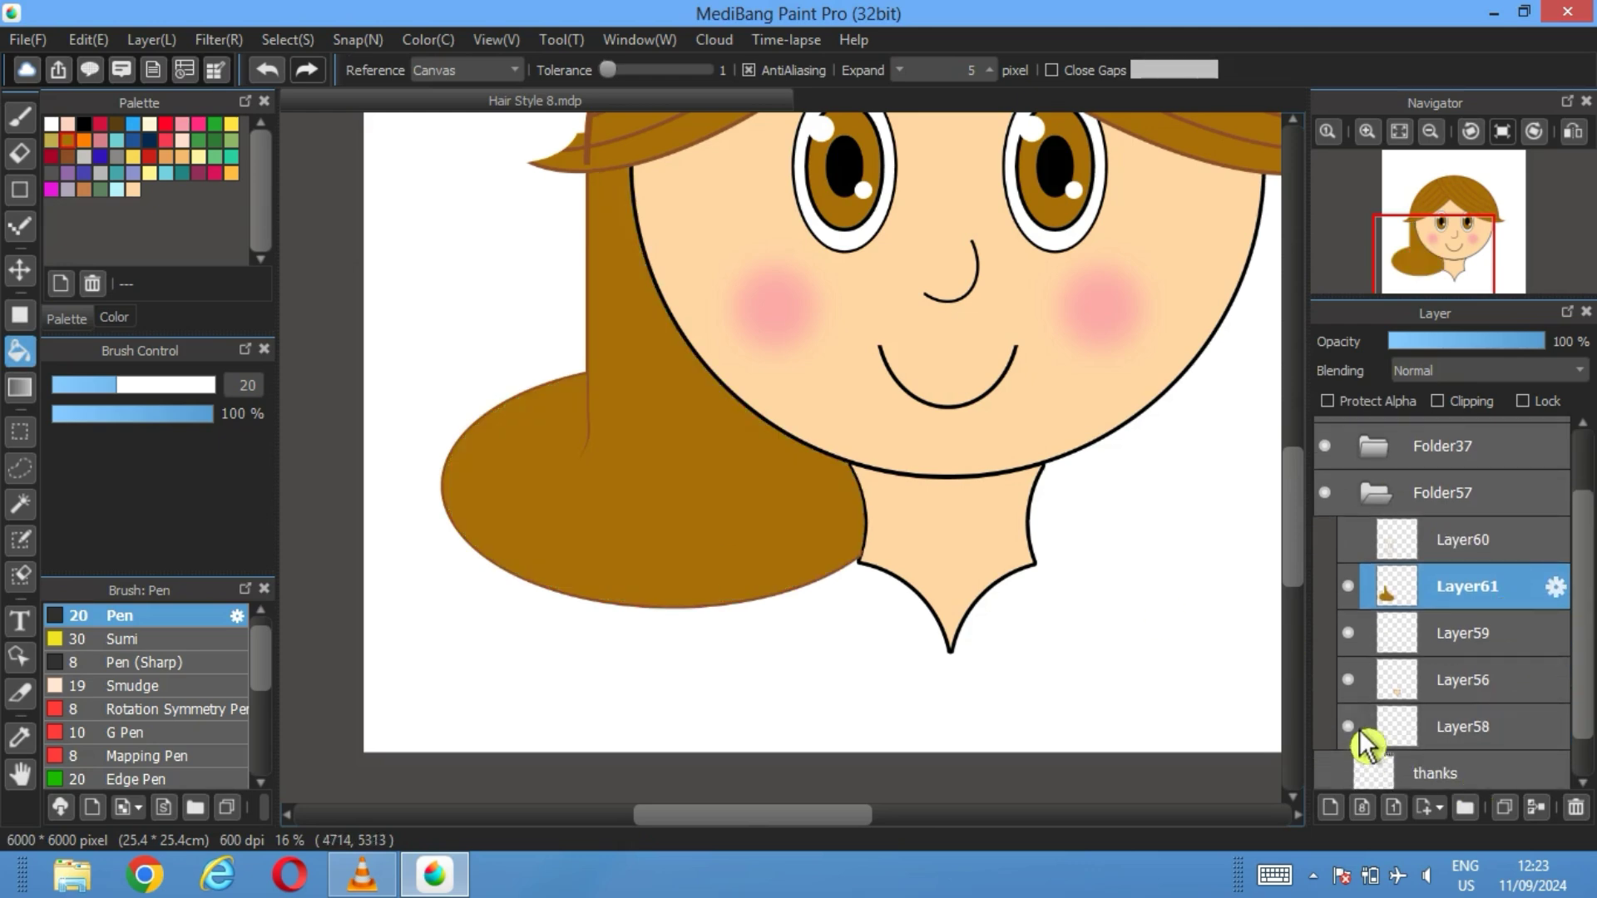
pyautogui.moveTo(1492, 729)
pyautogui.mouseDown()
pyautogui.moveTo(1489, 634)
pyautogui.moveTo(1485, 699)
pyautogui.mouseUp()
pyautogui.click(1351, 542)
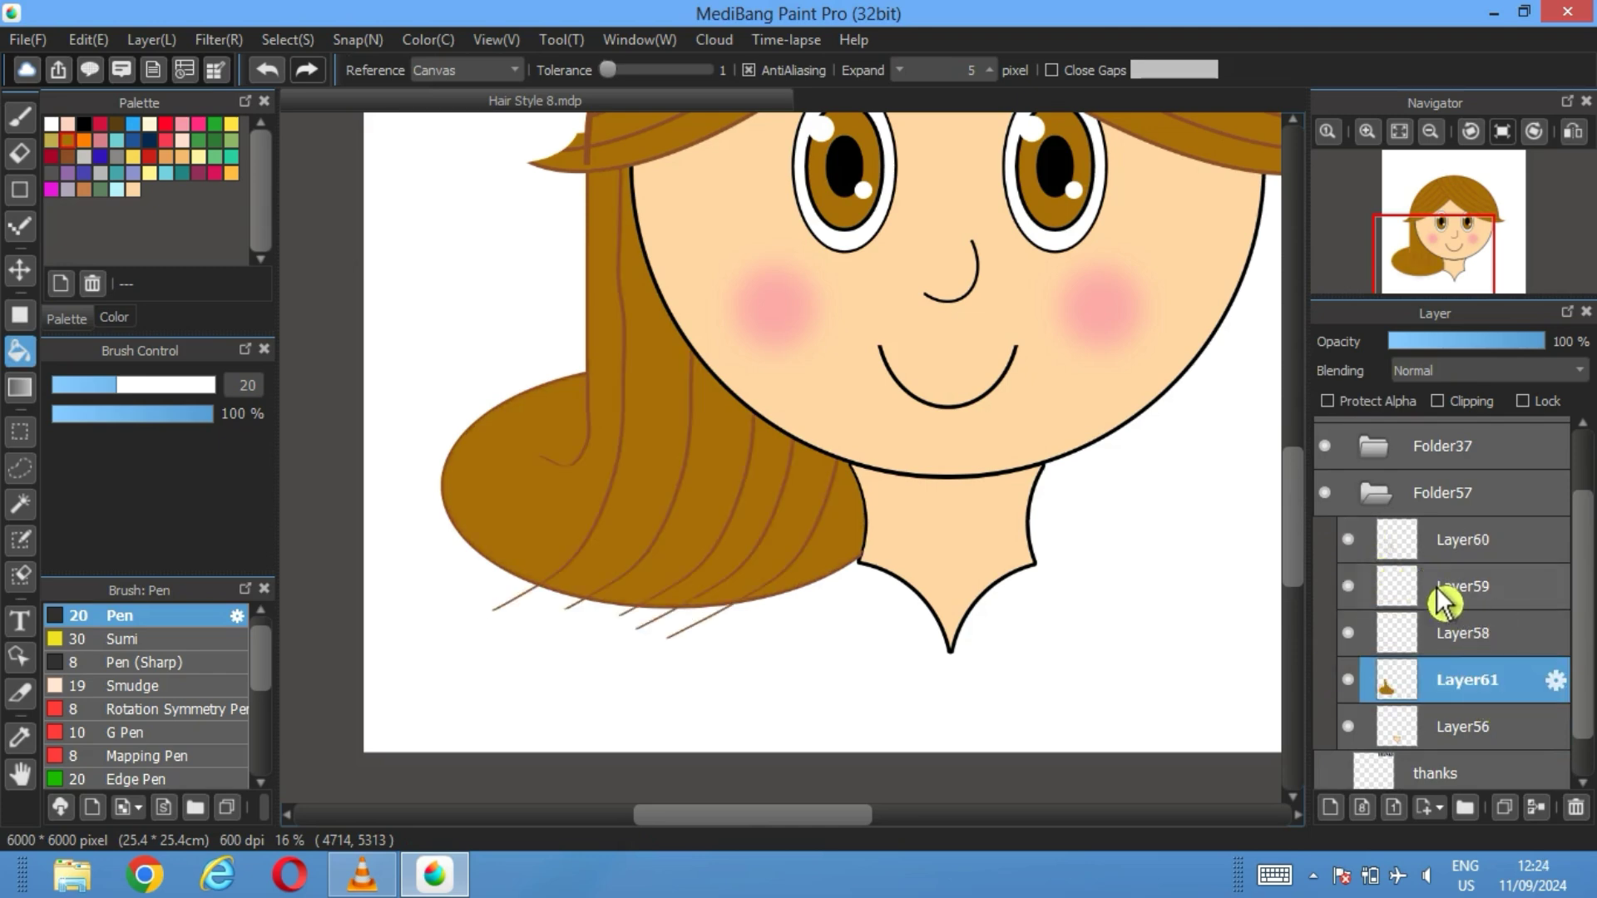
pyautogui.scroll(2, 1387, 544)
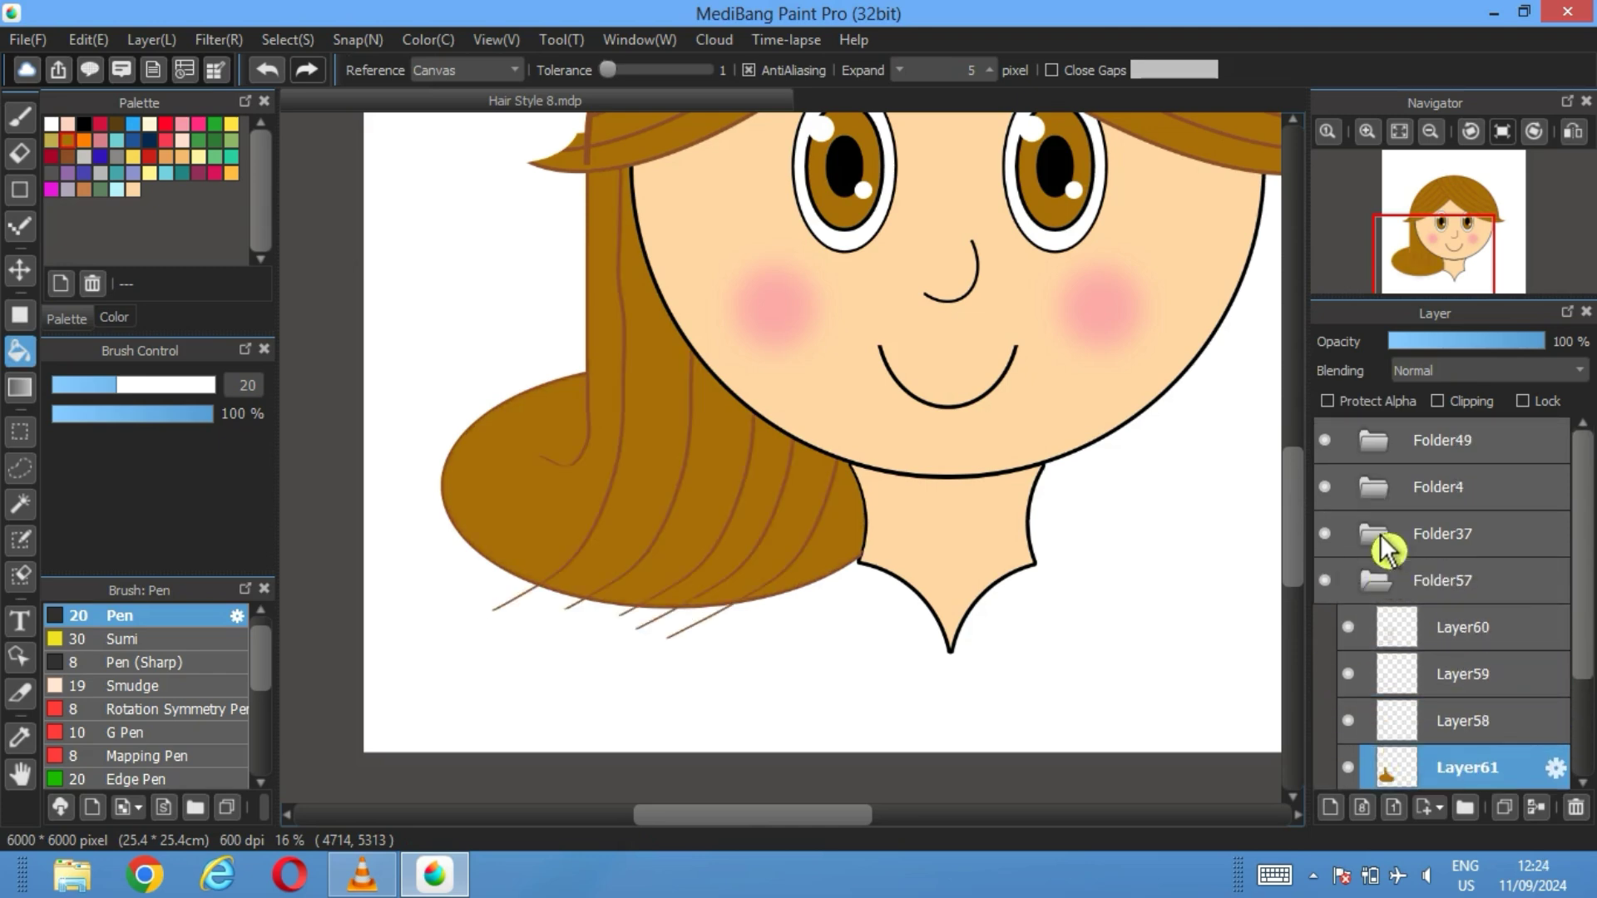
pyautogui.click(1327, 456)
pyautogui.click(1327, 449)
pyautogui.click(1355, 630)
pyautogui.click(1355, 632)
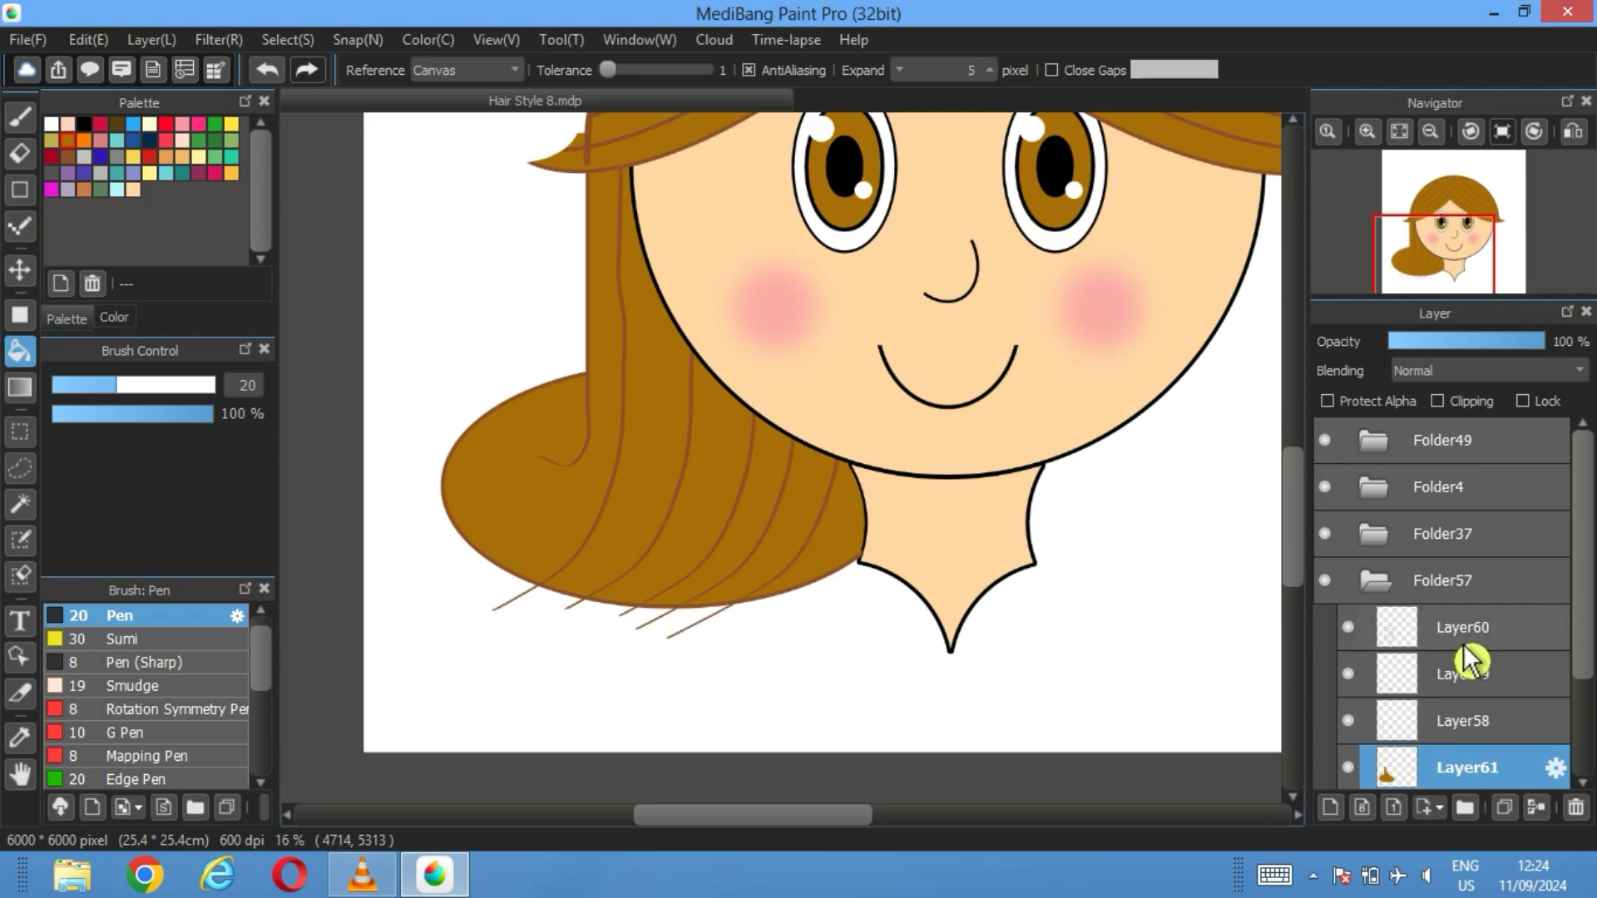
pyautogui.click(1368, 587)
pyautogui.click(1330, 593)
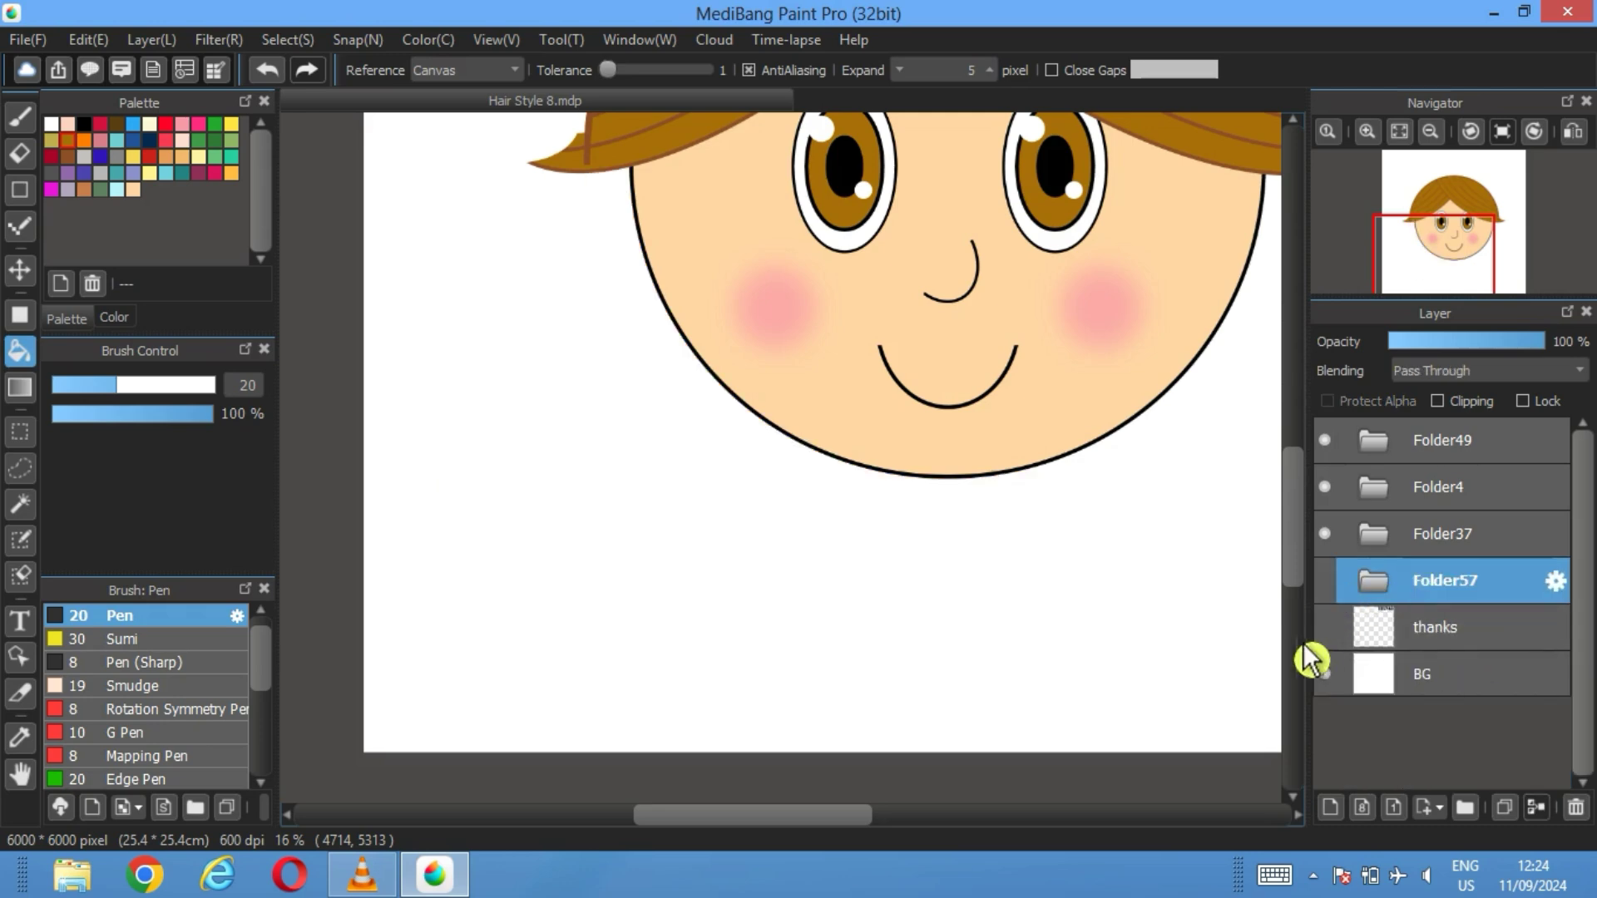
pyautogui.click(21, 505)
pyautogui.click(402, 524)
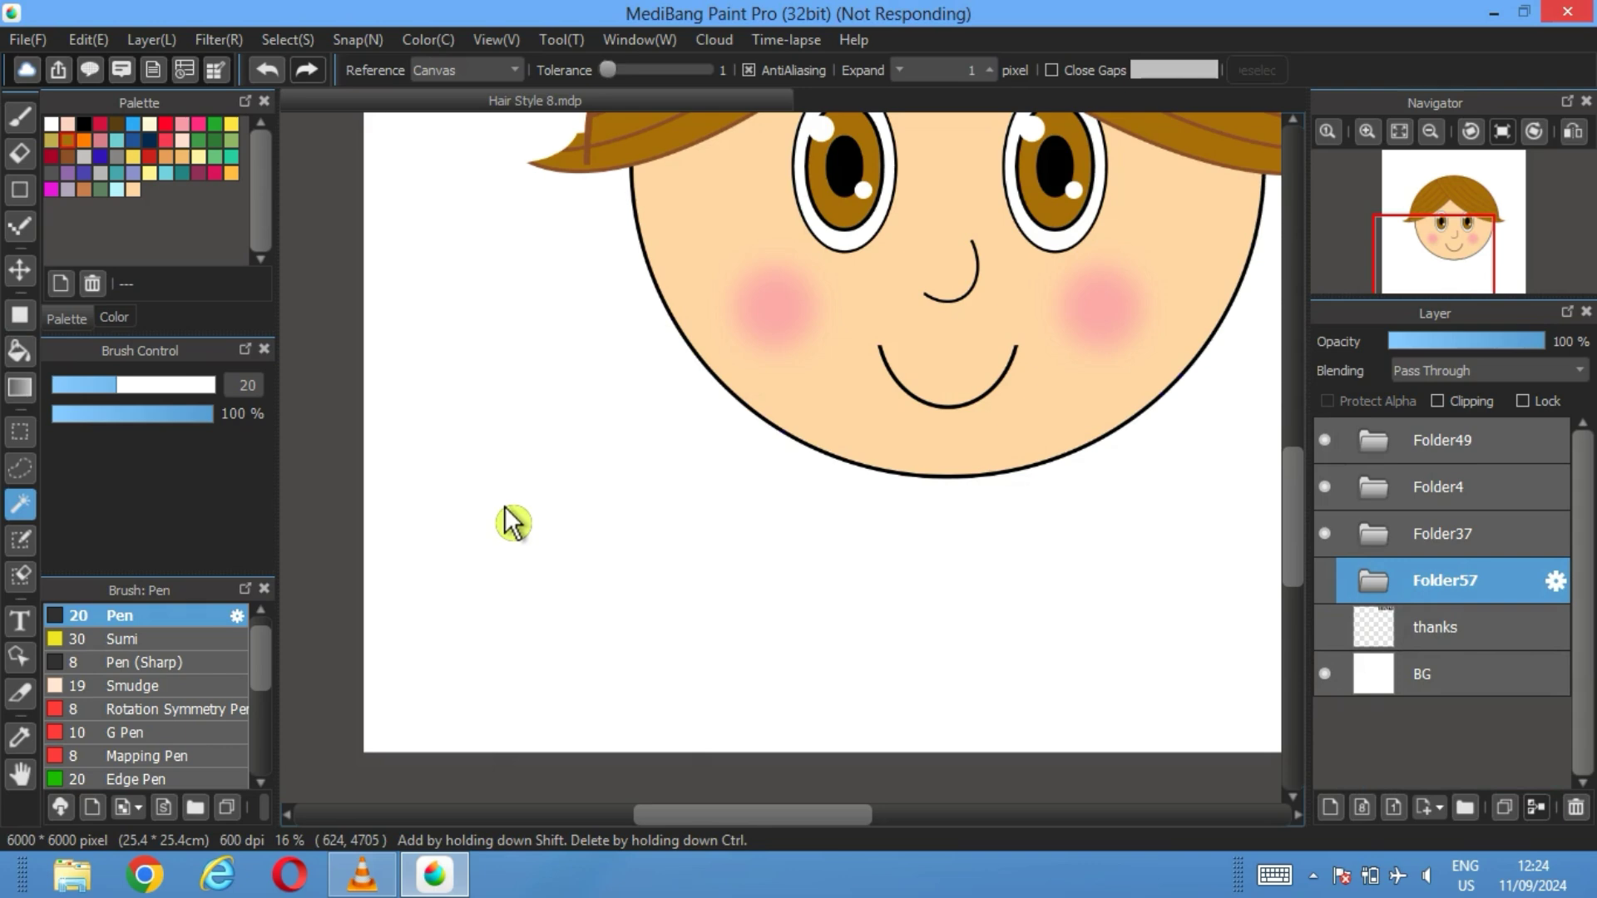
pyautogui.click(1326, 586)
pyautogui.click(1368, 586)
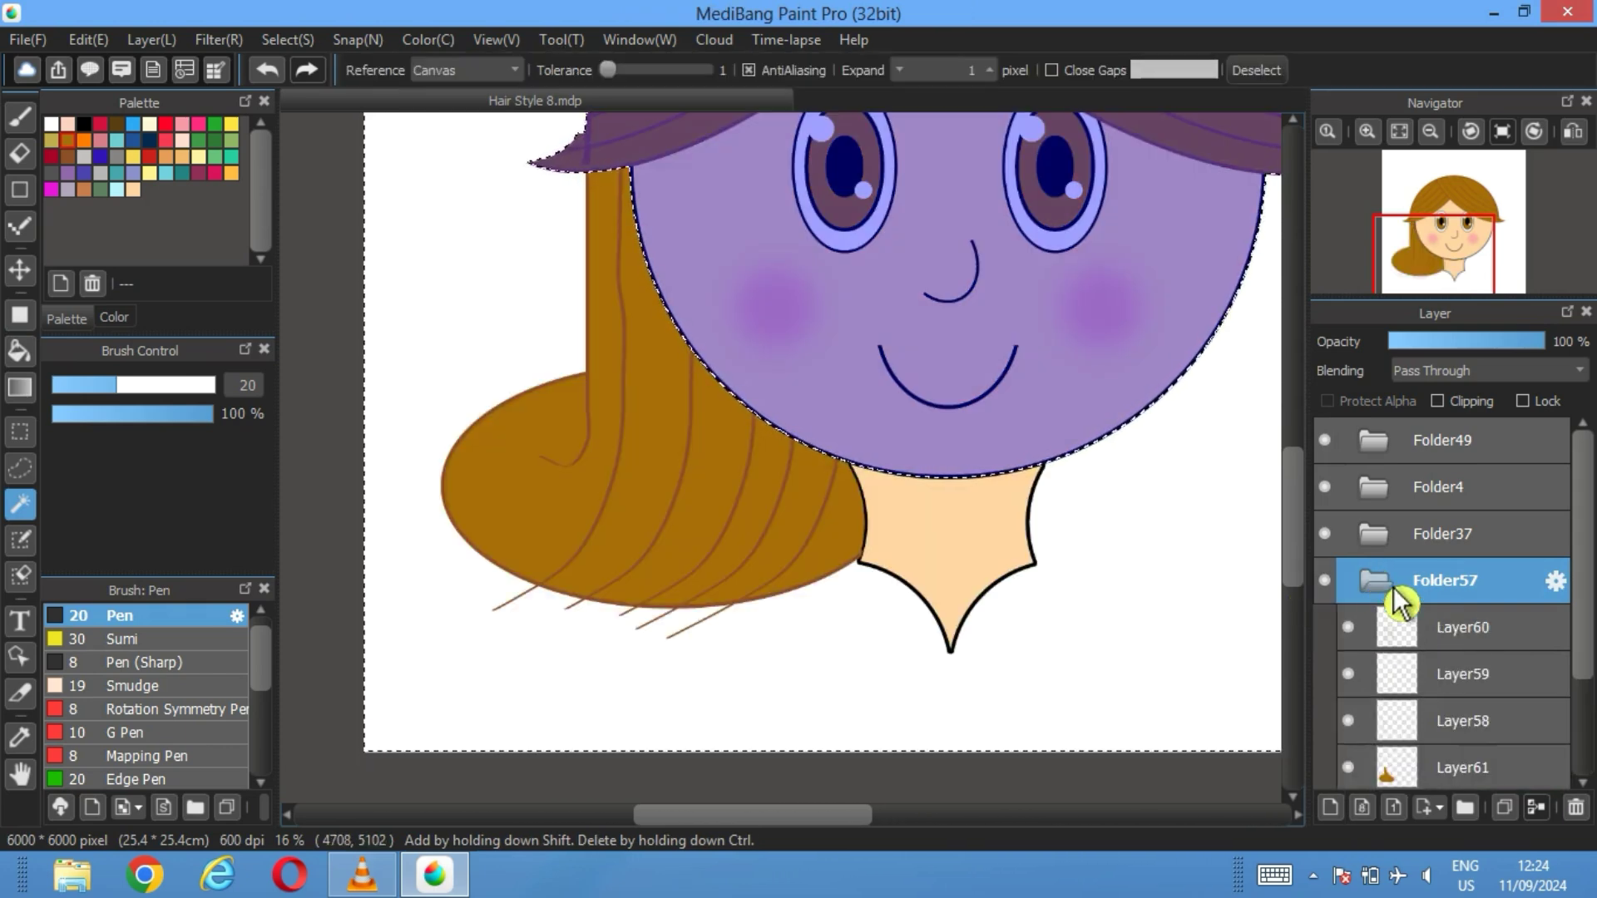
pyautogui.click(1255, 70)
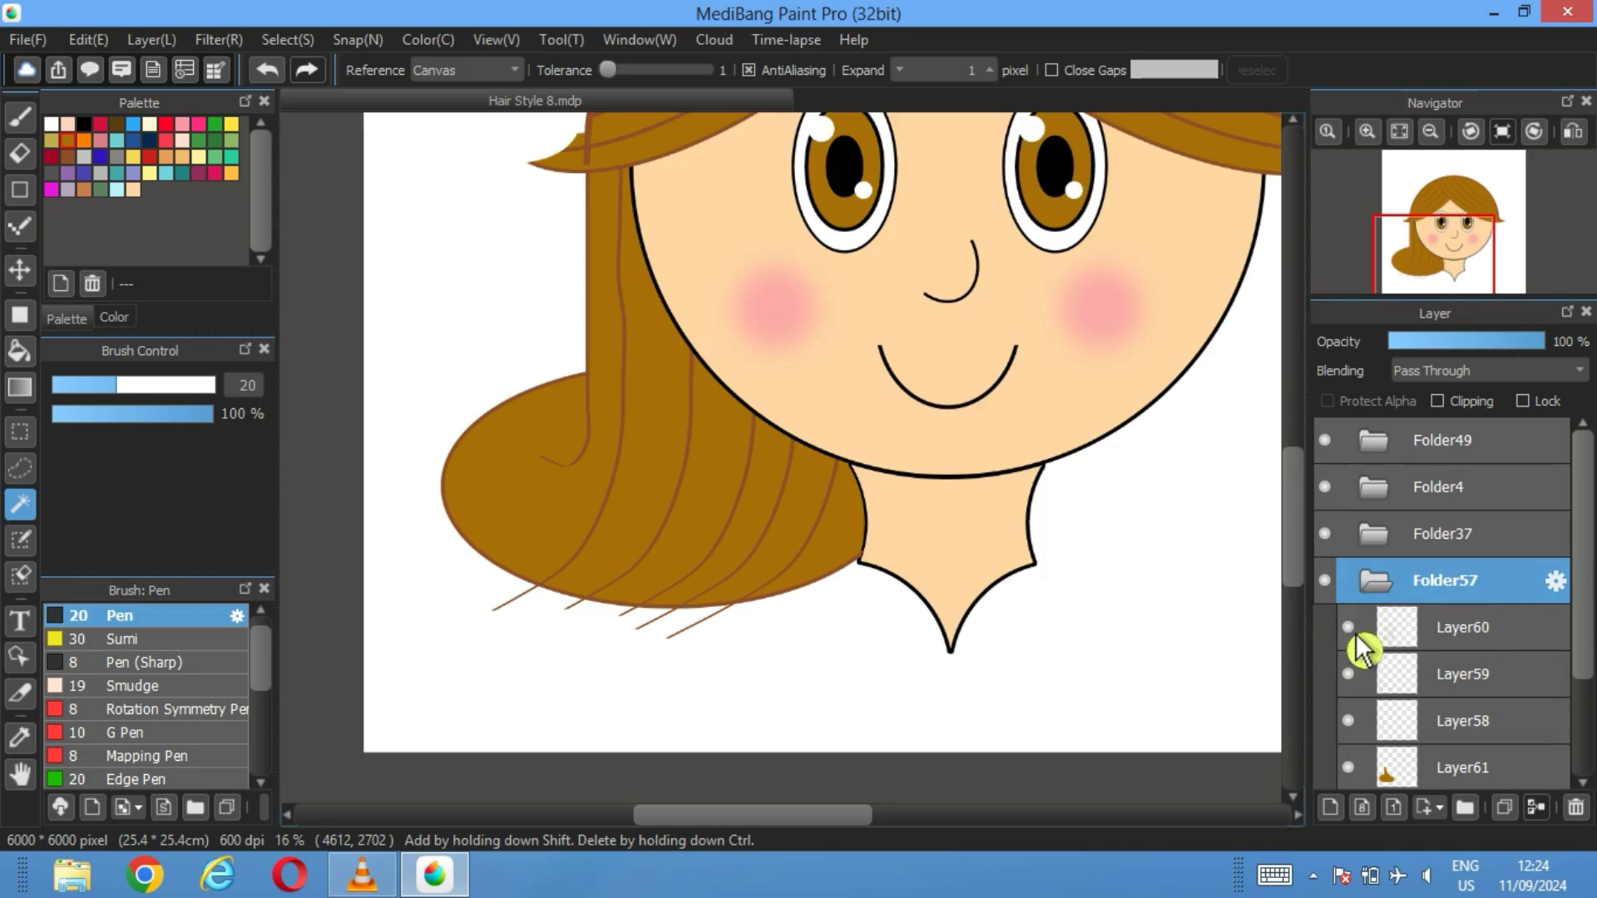
# Hide Layer60 and Folder49, and magic-wand select the white area surrounding the head, neck and back hair
pyautogui.click(1349, 628)
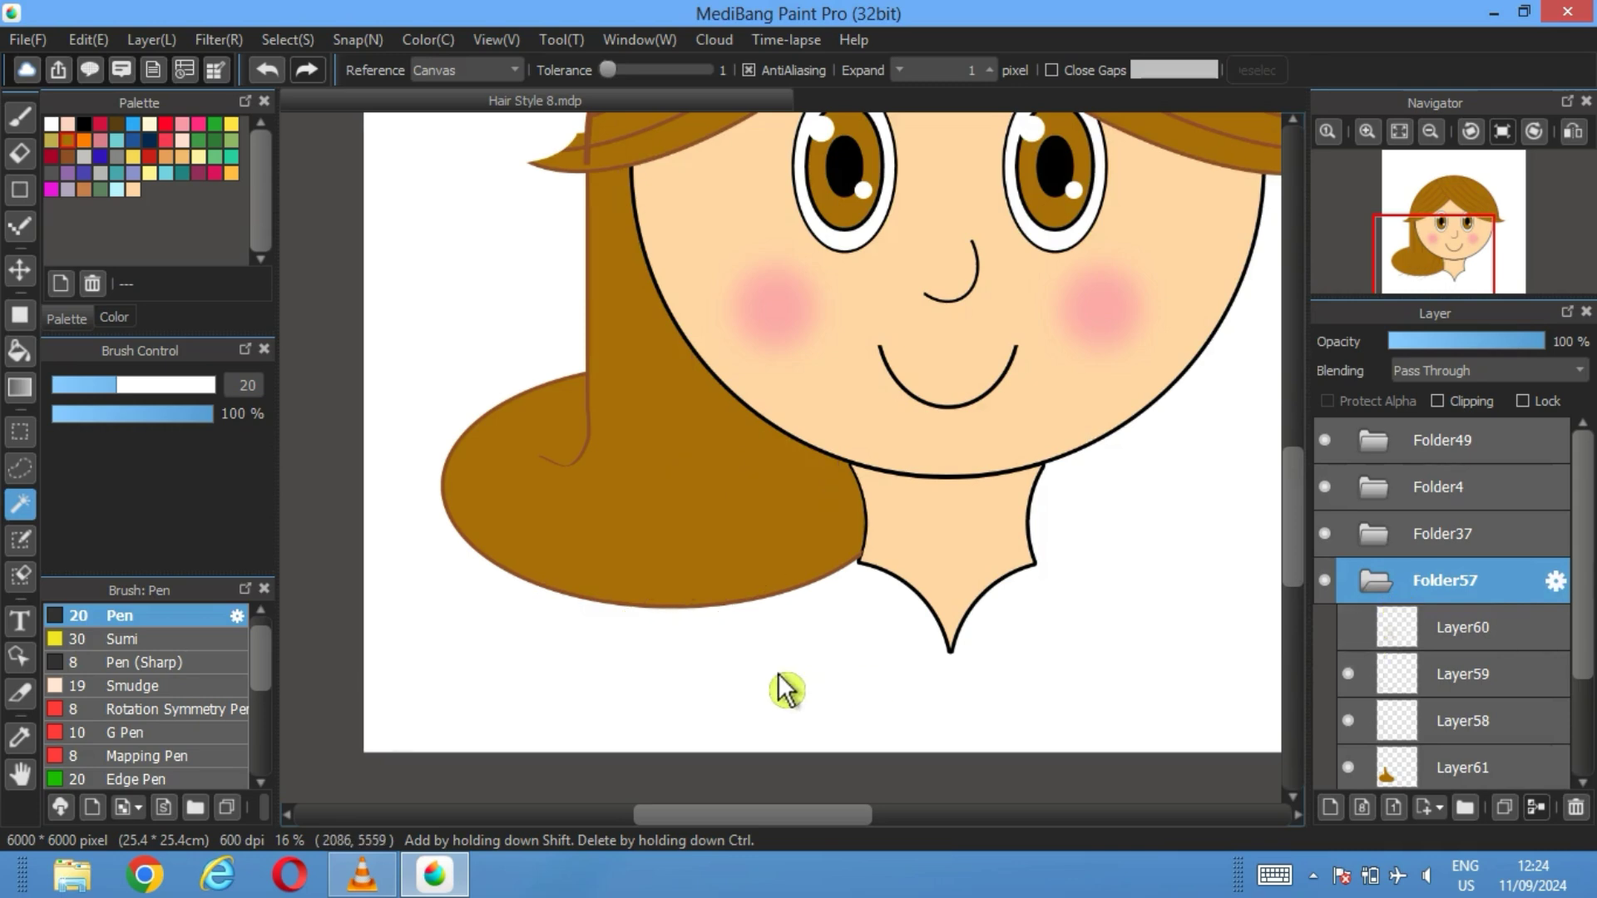
pyautogui.click(1326, 442)
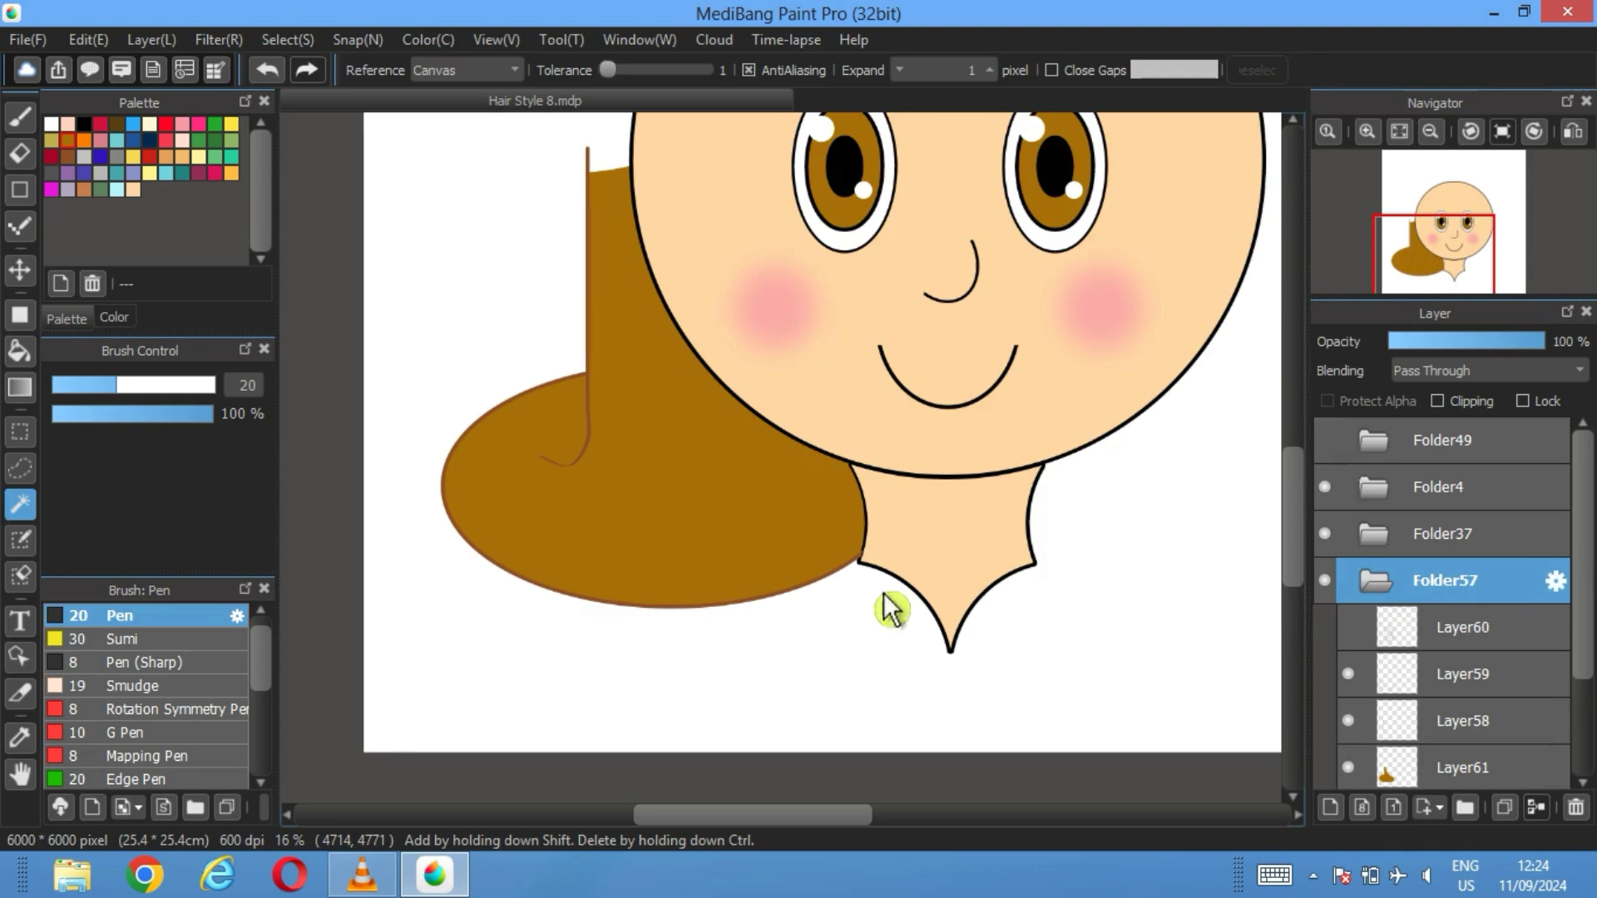
pyautogui.click(759, 667)
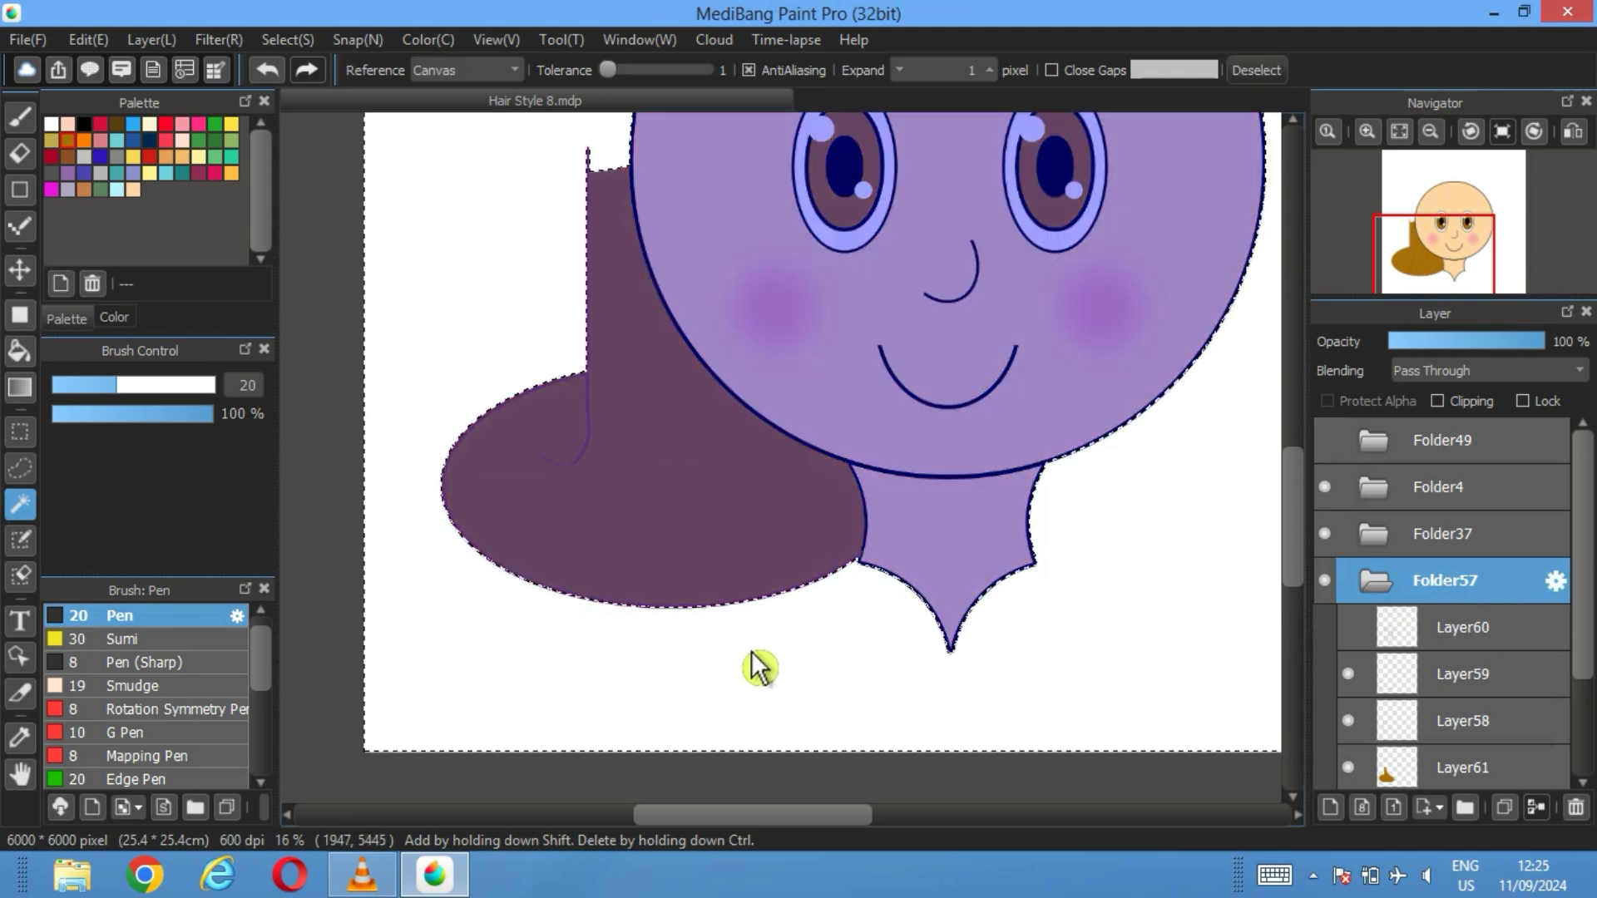
# Show Layer60 and erase its strand ends extending below the back hair within the selection
pyautogui.click(1348, 626)
pyautogui.click(1463, 630)
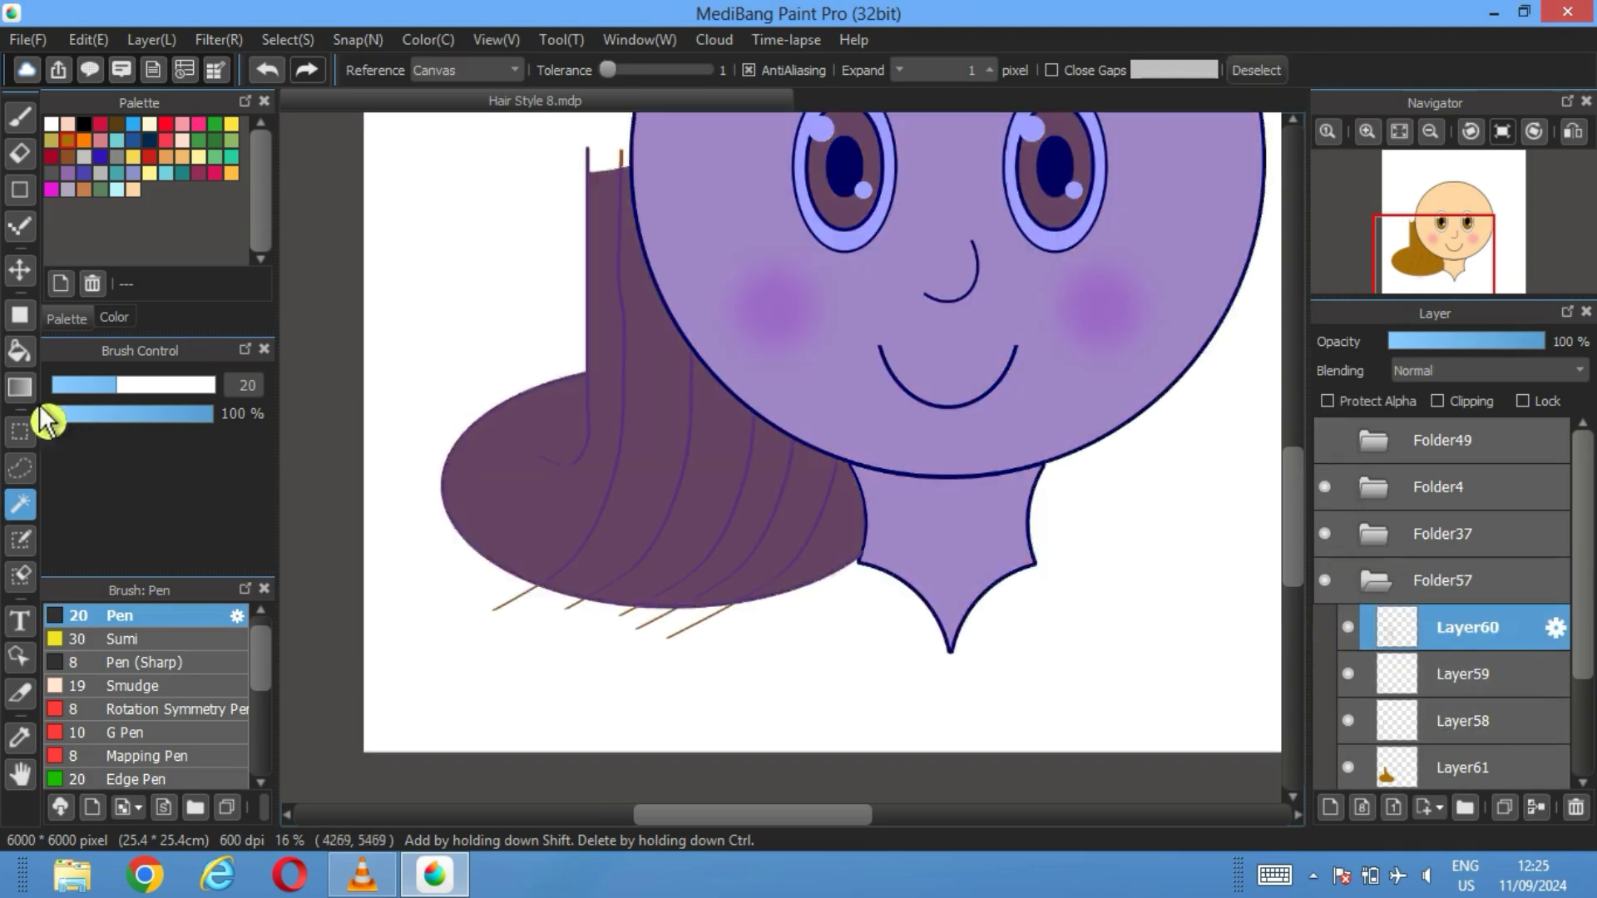
pyautogui.click(21, 155)
pyautogui.moveTo(446, 602)
pyautogui.mouseDown()
pyautogui.moveTo(606, 632)
pyautogui.moveTo(791, 632)
pyautogui.moveTo(784, 614)
pyautogui.moveTo(723, 630)
pyautogui.mouseUp()
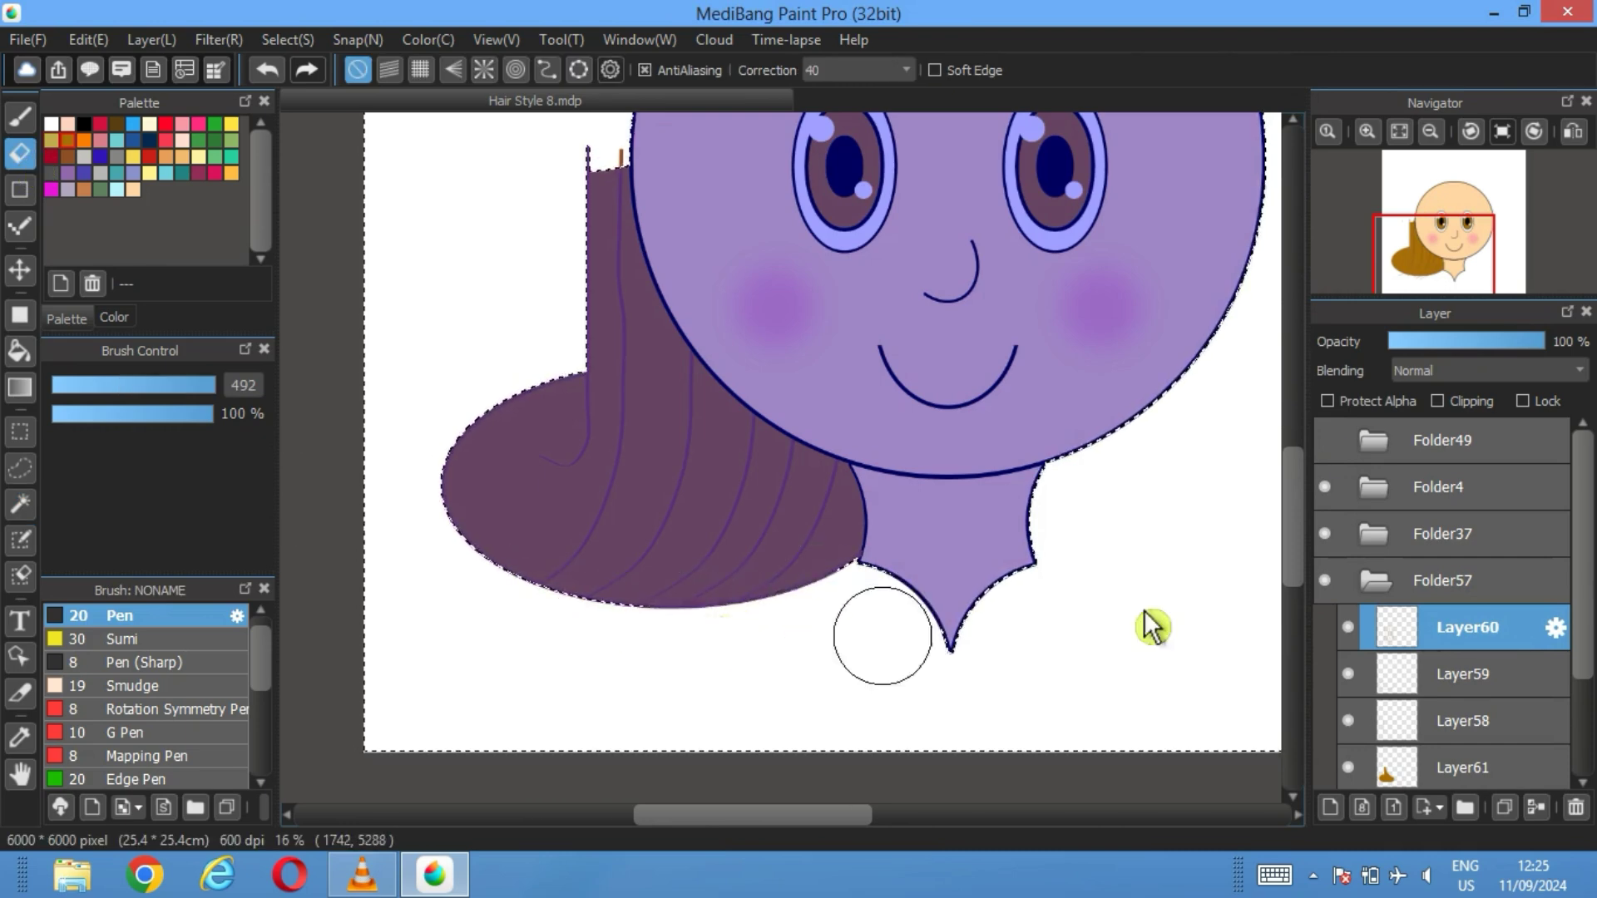
# Show and expand Folder49, and clear the selection
pyautogui.click(1325, 440)
pyautogui.click(1374, 440)
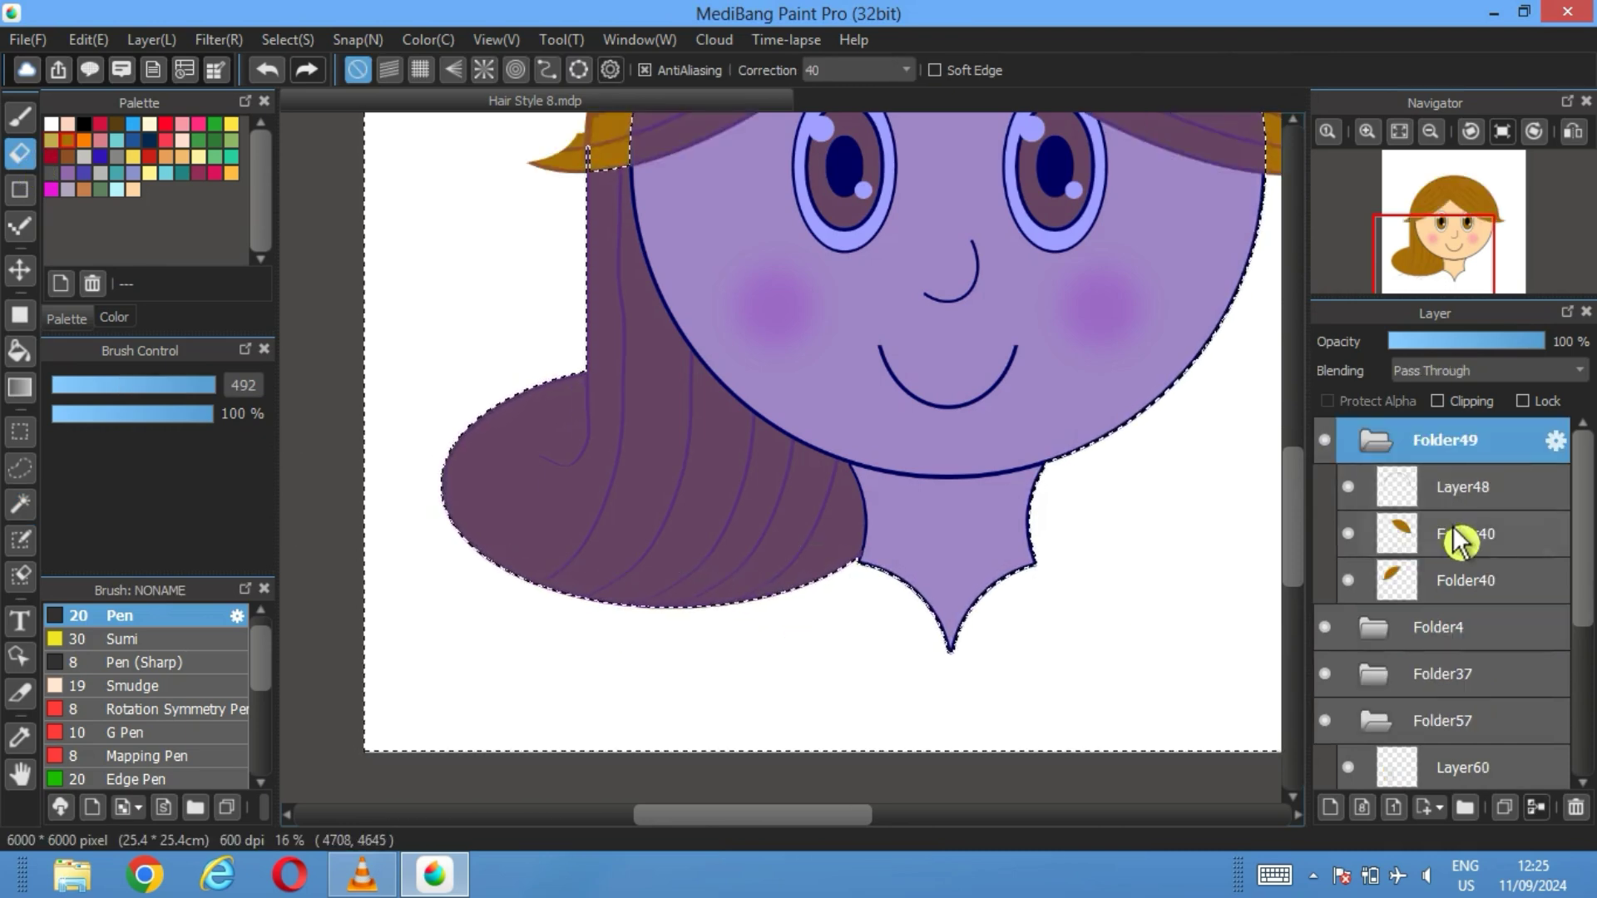
pyautogui.scroll(-2, 599, 287)
pyautogui.scroll(1, 601, 320)
pyautogui.scroll(2, 600, 320)
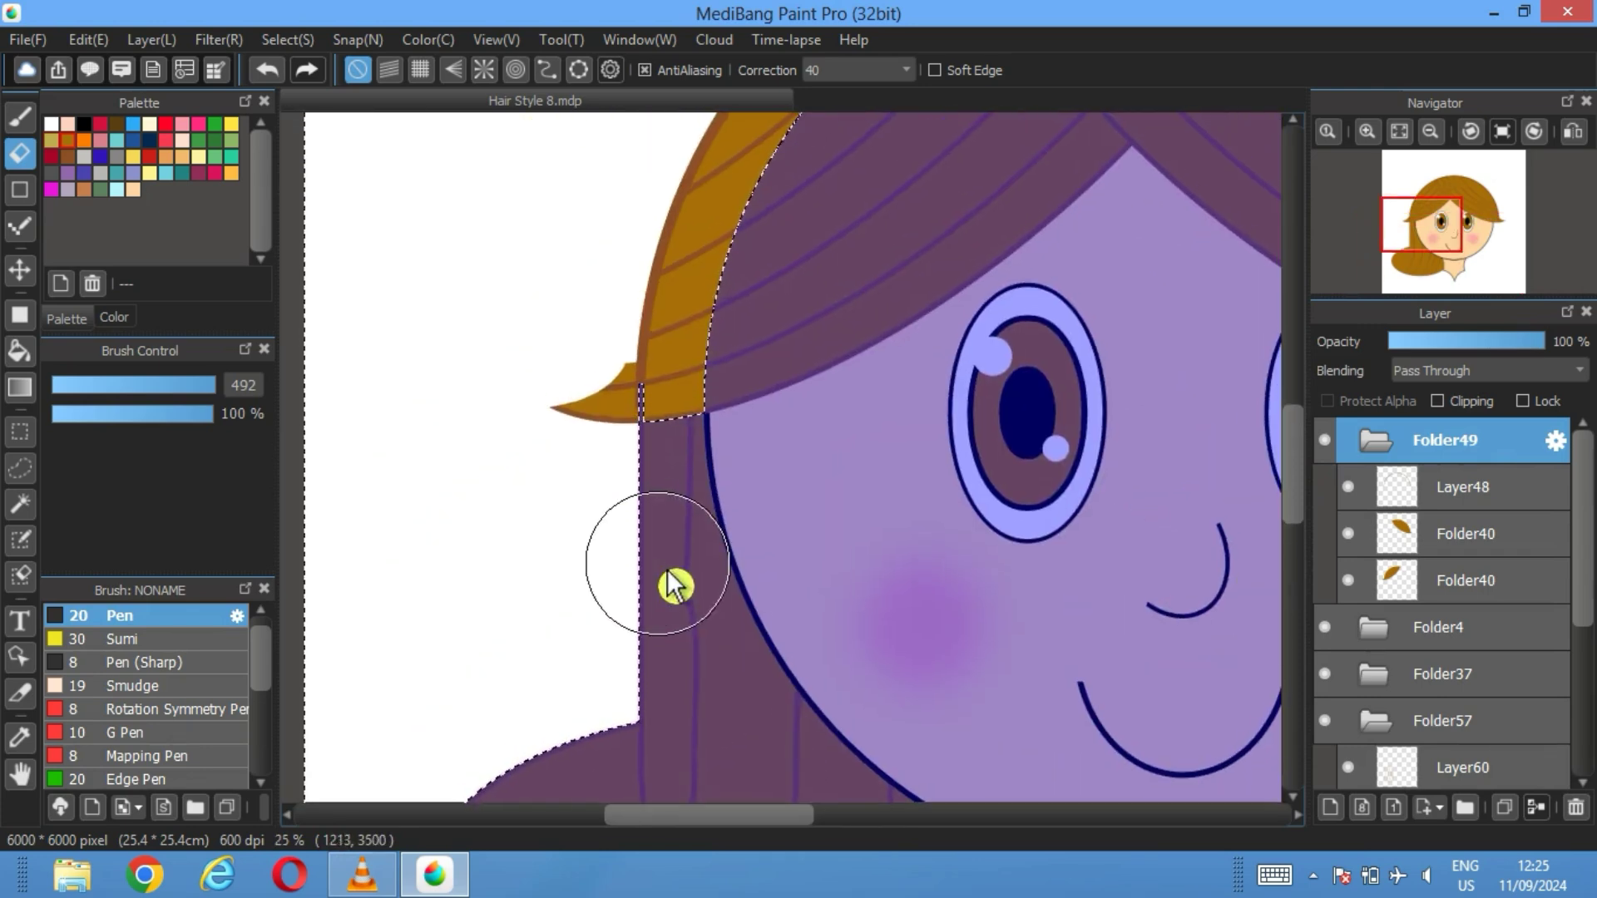
pyautogui.click(20, 503)
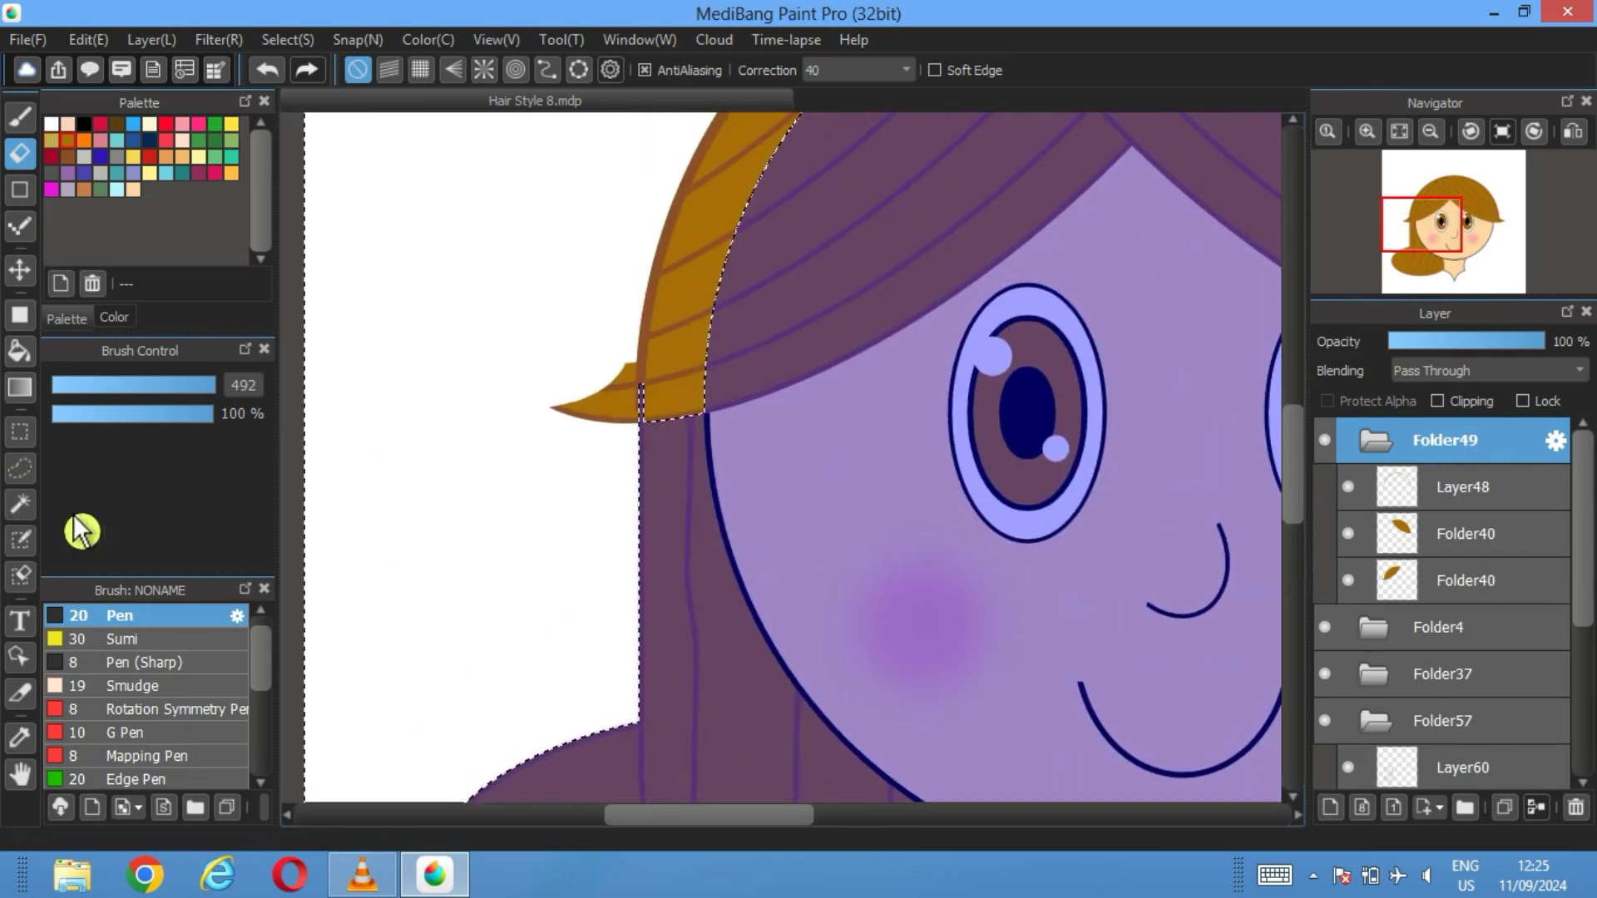
pyautogui.click(1262, 72)
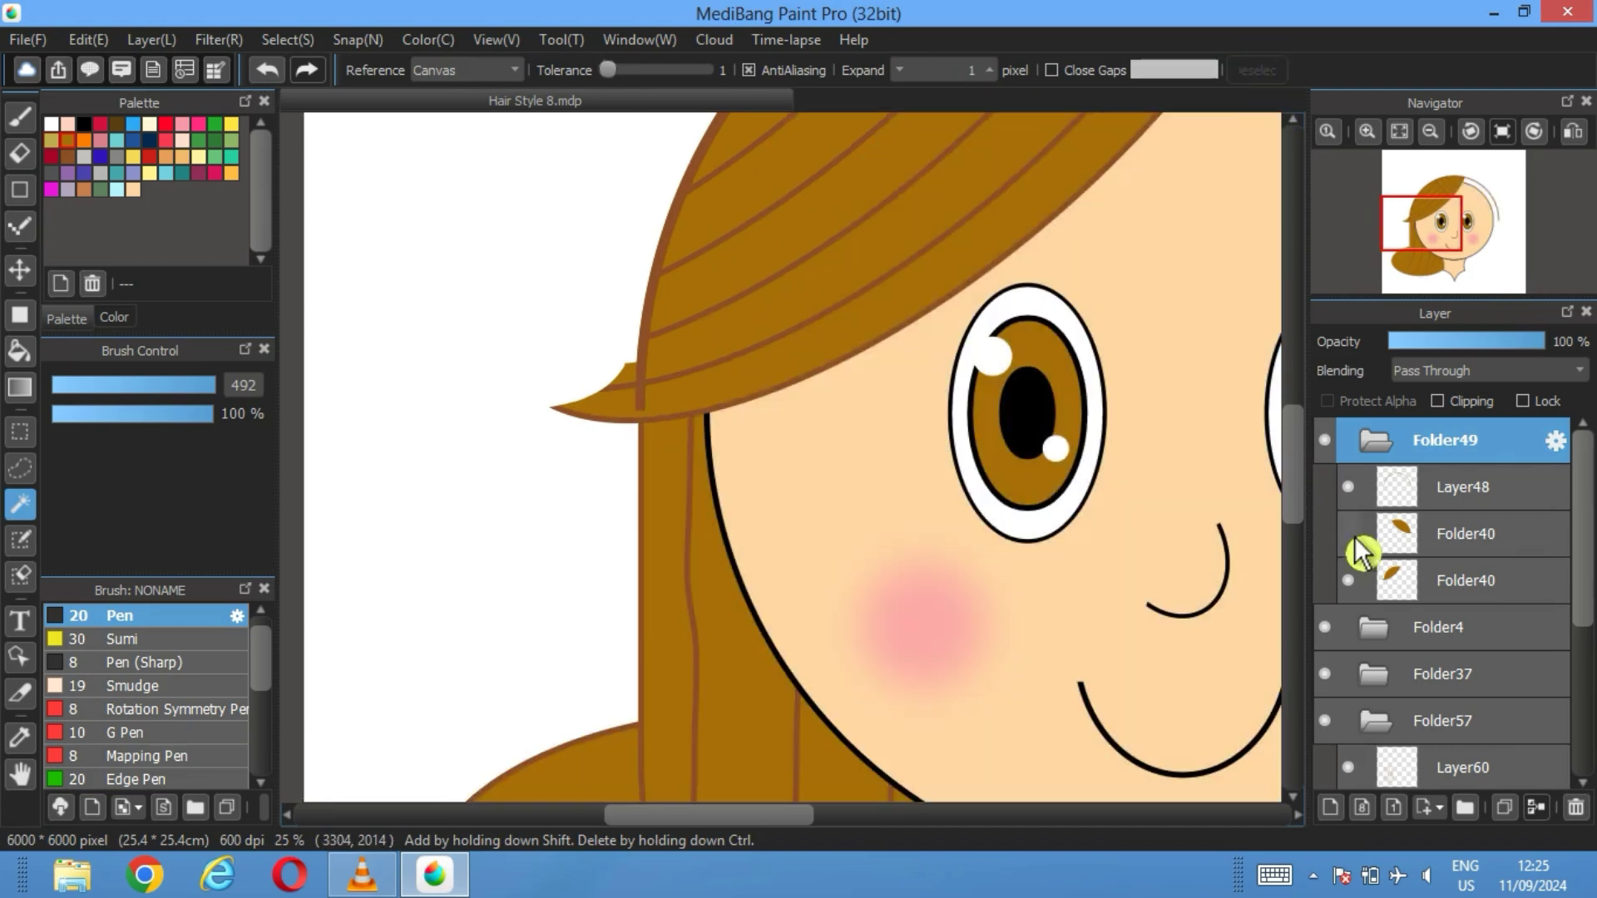
# On the lower Folder40 layer, erase the pointed hair tip sticking out beside the left side of the face
pyautogui.click(1384, 592)
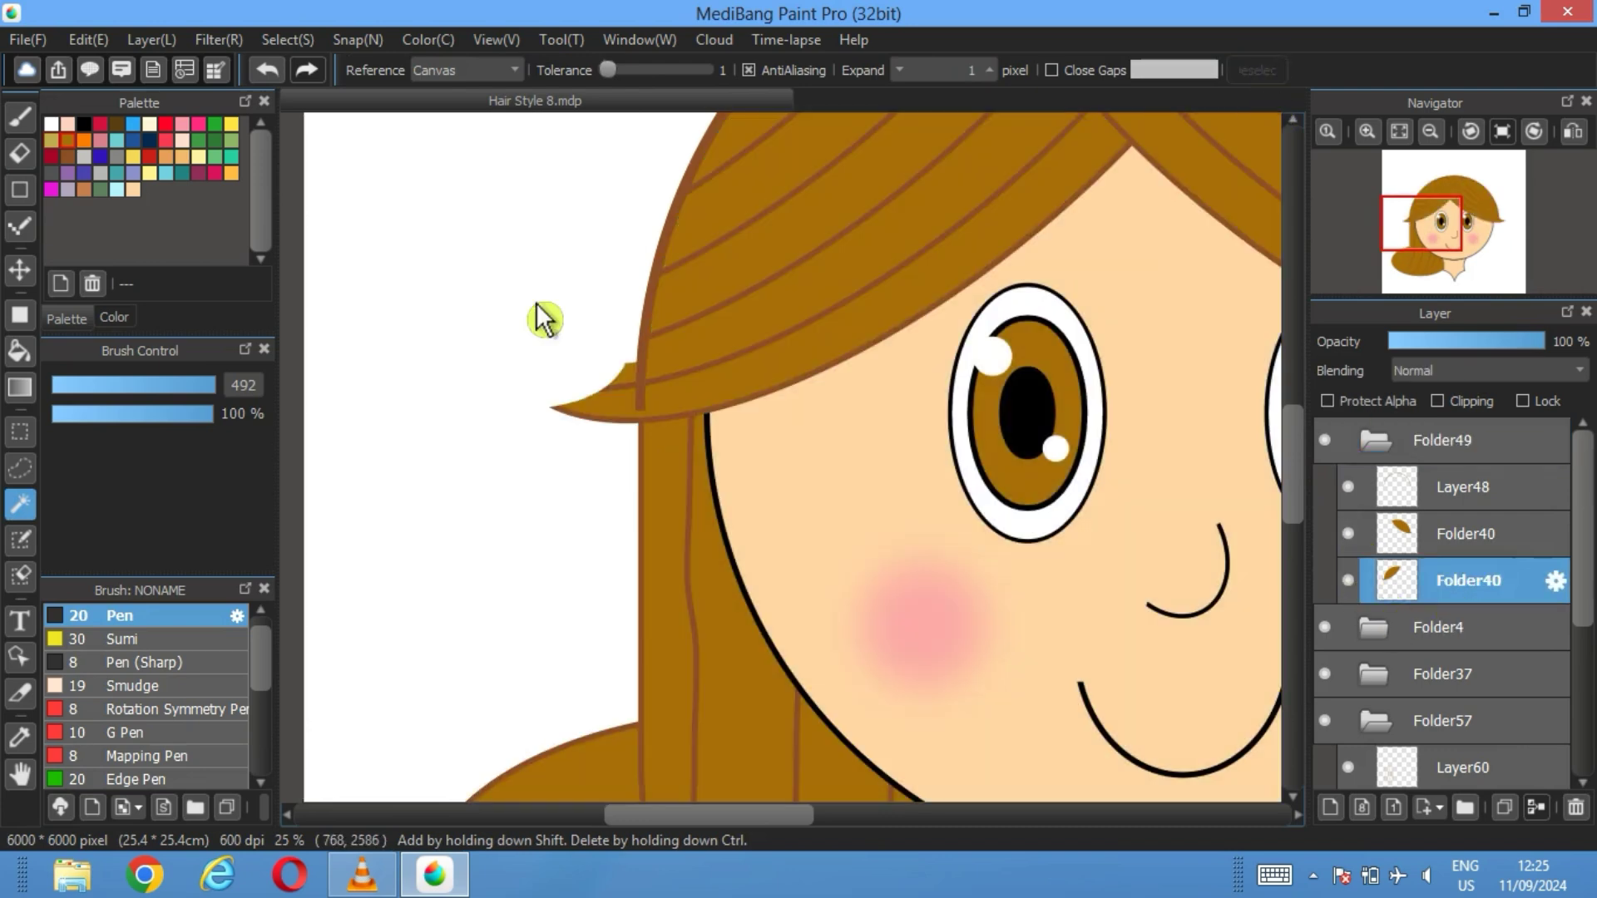
pyautogui.click(20, 153)
pyautogui.moveTo(588, 400)
pyautogui.mouseDown()
pyautogui.moveTo(439, 467)
pyautogui.moveTo(457, 482)
pyautogui.mouseUp()
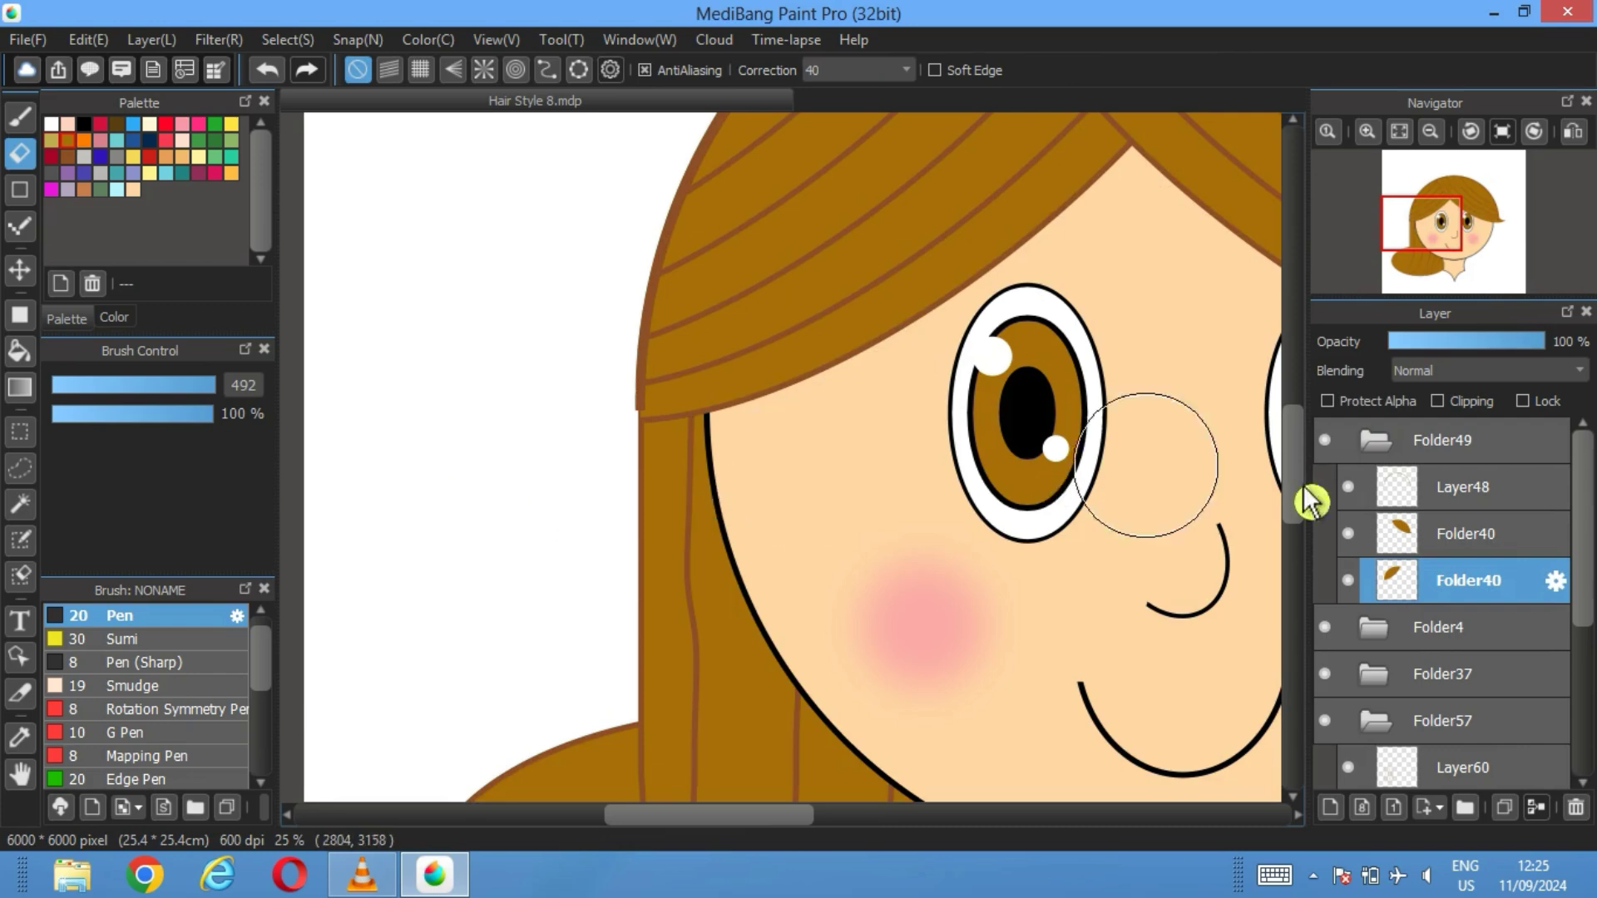
# On Layer48, draw a short brown line joining the left fringe outline to the vertical back hair outline
pyautogui.click(1387, 499)
pyautogui.scroll(2, 735, 427)
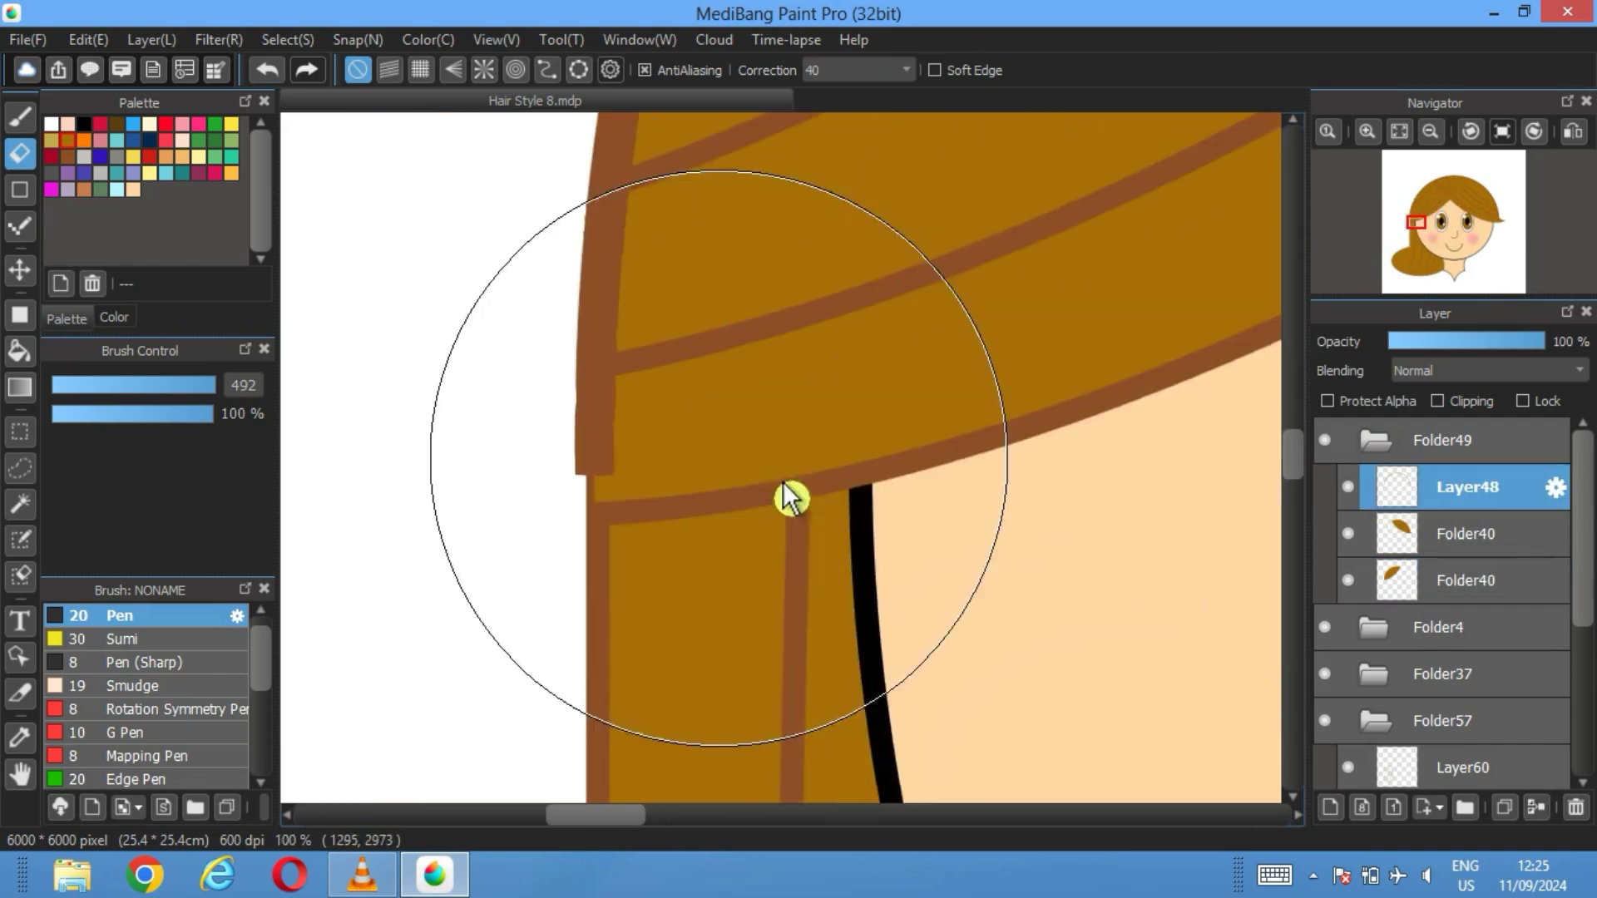
pyautogui.click(20, 190)
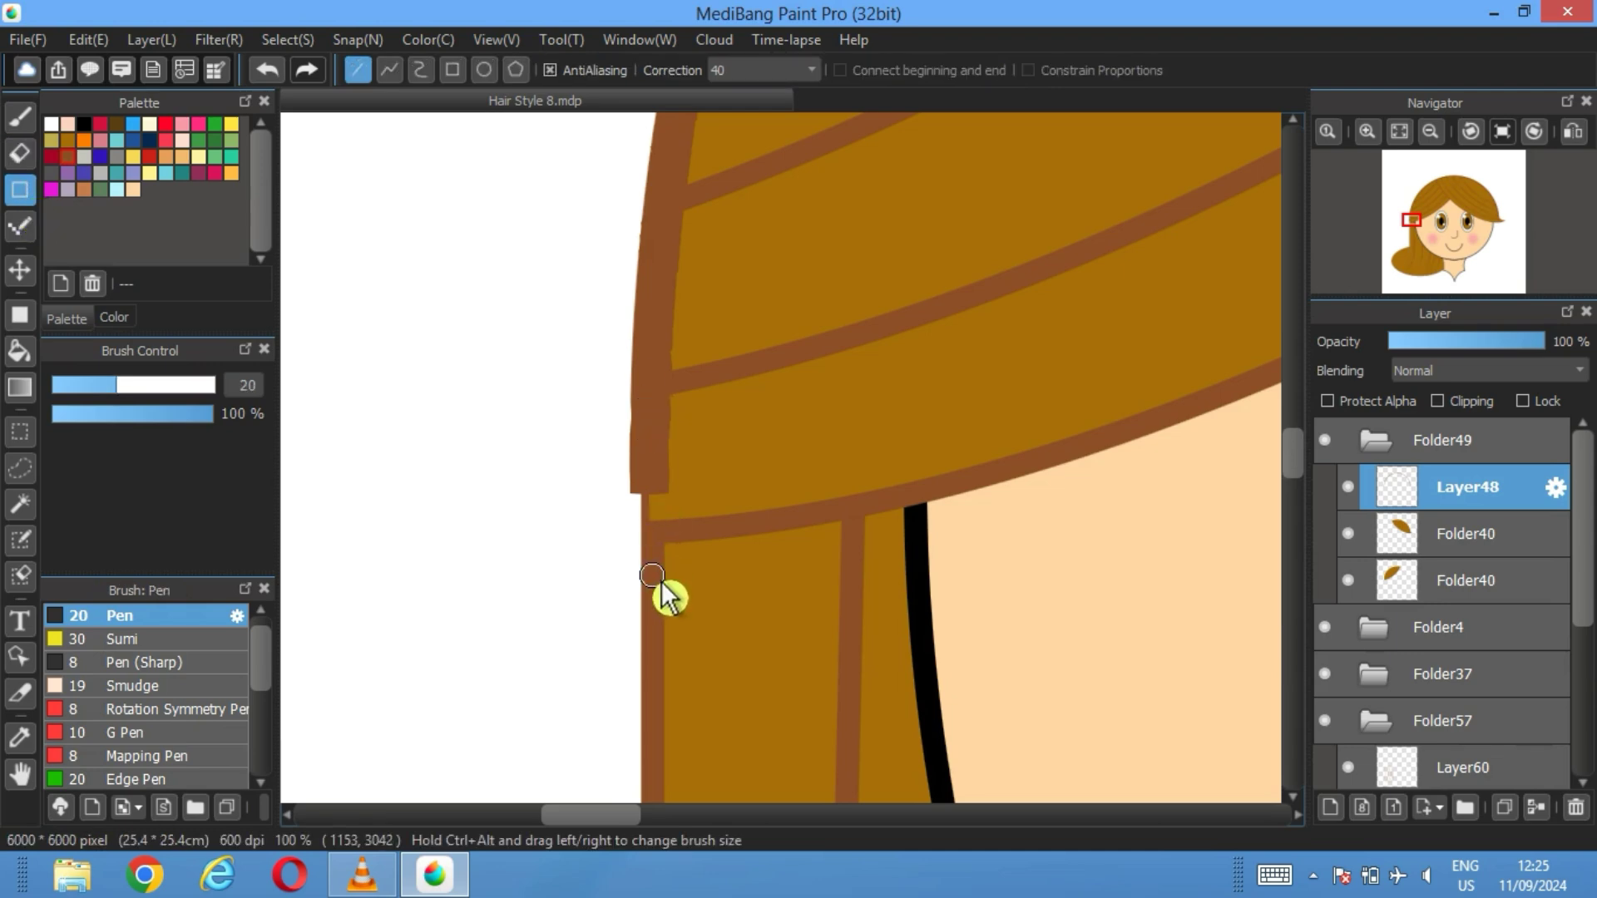
pyautogui.moveTo(653, 572); pyautogui.dragTo(647, 467)
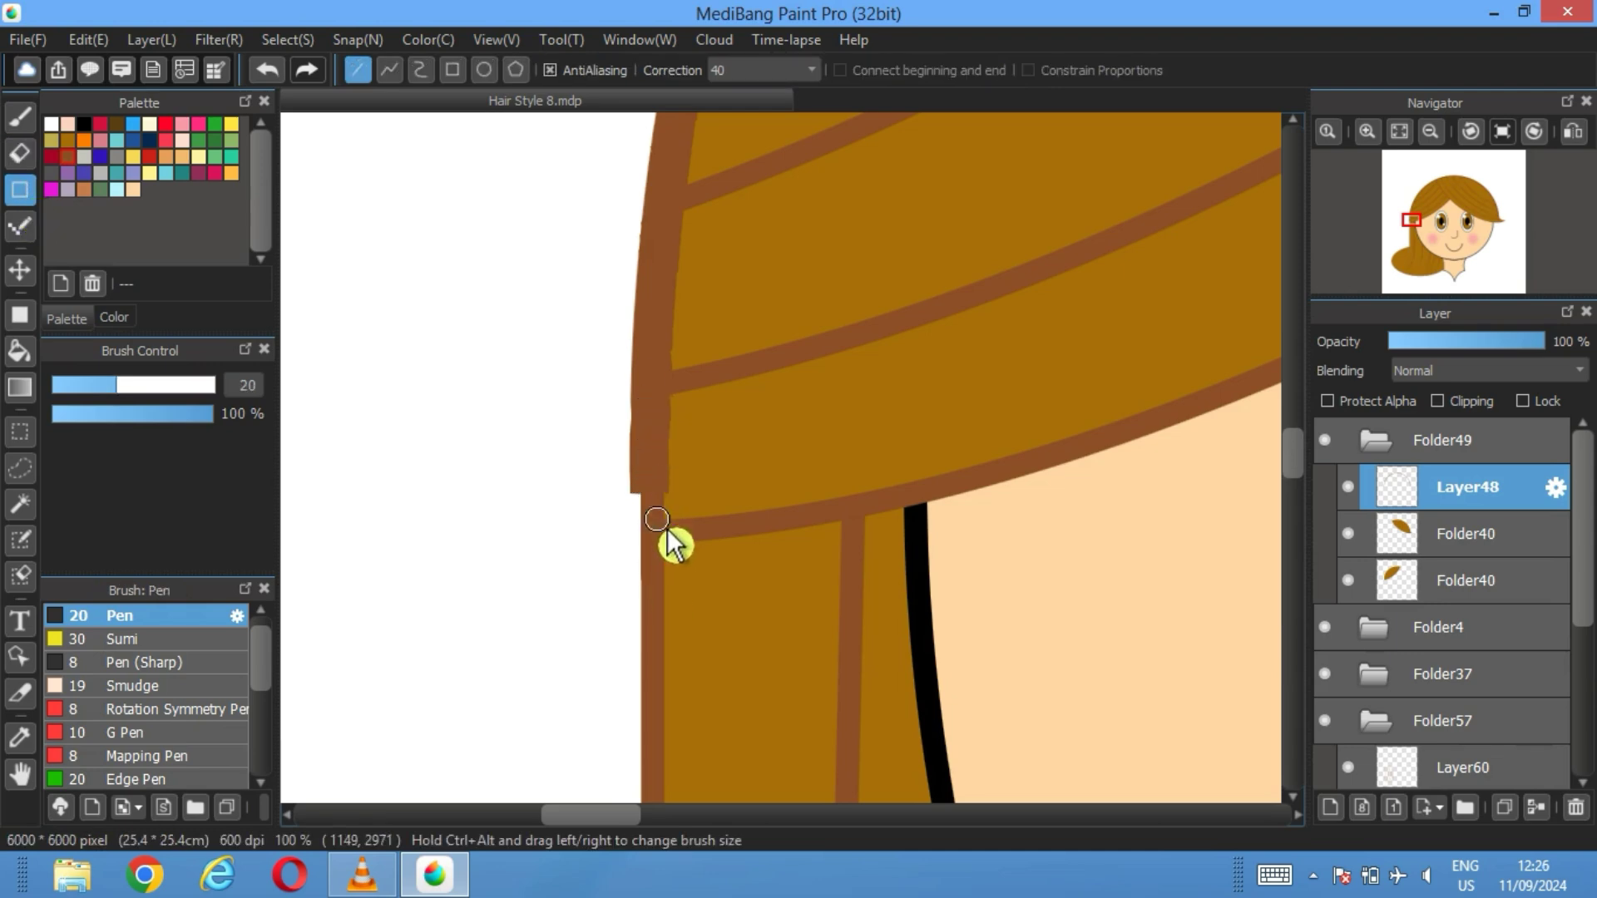
pyautogui.scroll(-1, 1031, 565)
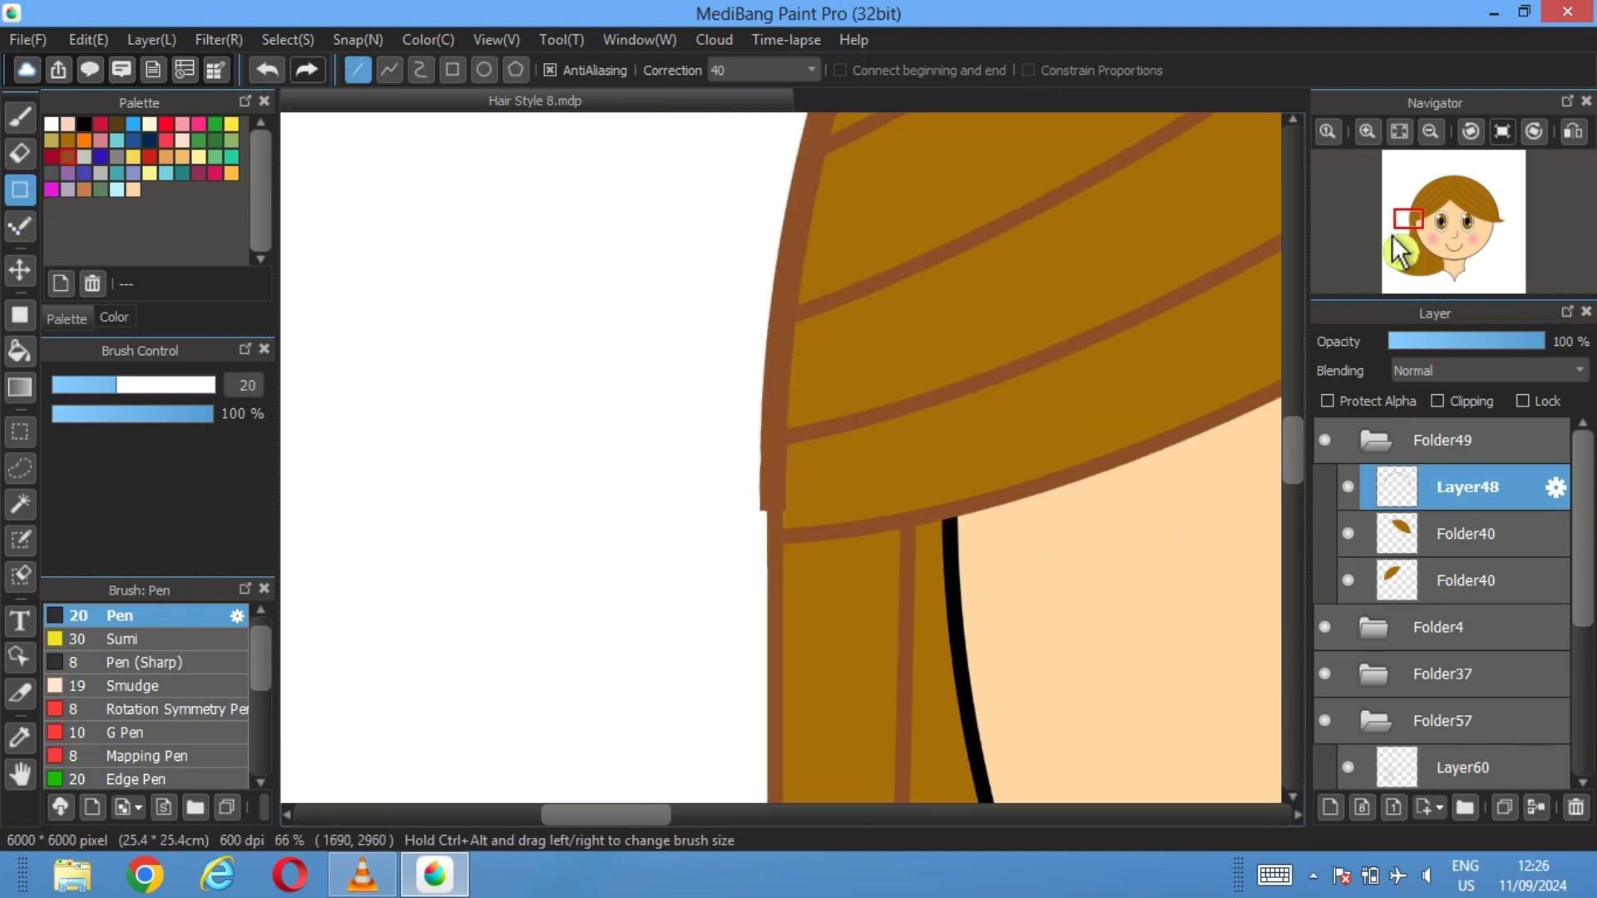
# Collapse Folder49, move the neck layer Layer56 out of Folder57 to directly beneath it, and collapse Folder57
pyautogui.click(1418, 144)
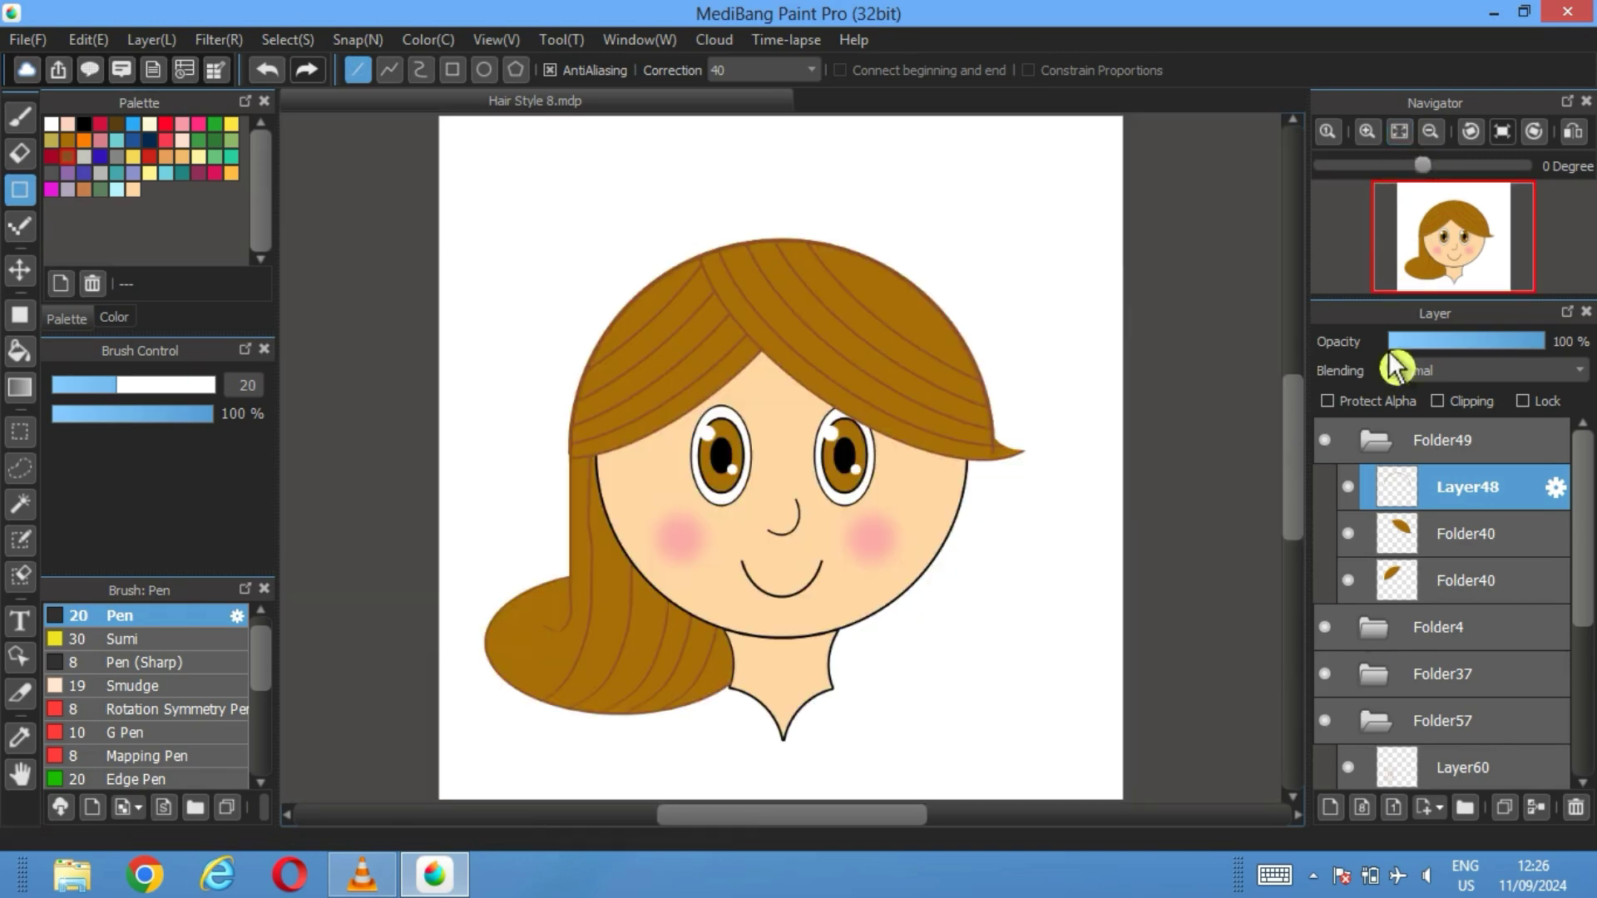
pyautogui.click(1339, 440)
pyautogui.scroll(-2, 1480, 657)
pyautogui.scroll(-1, 1480, 690)
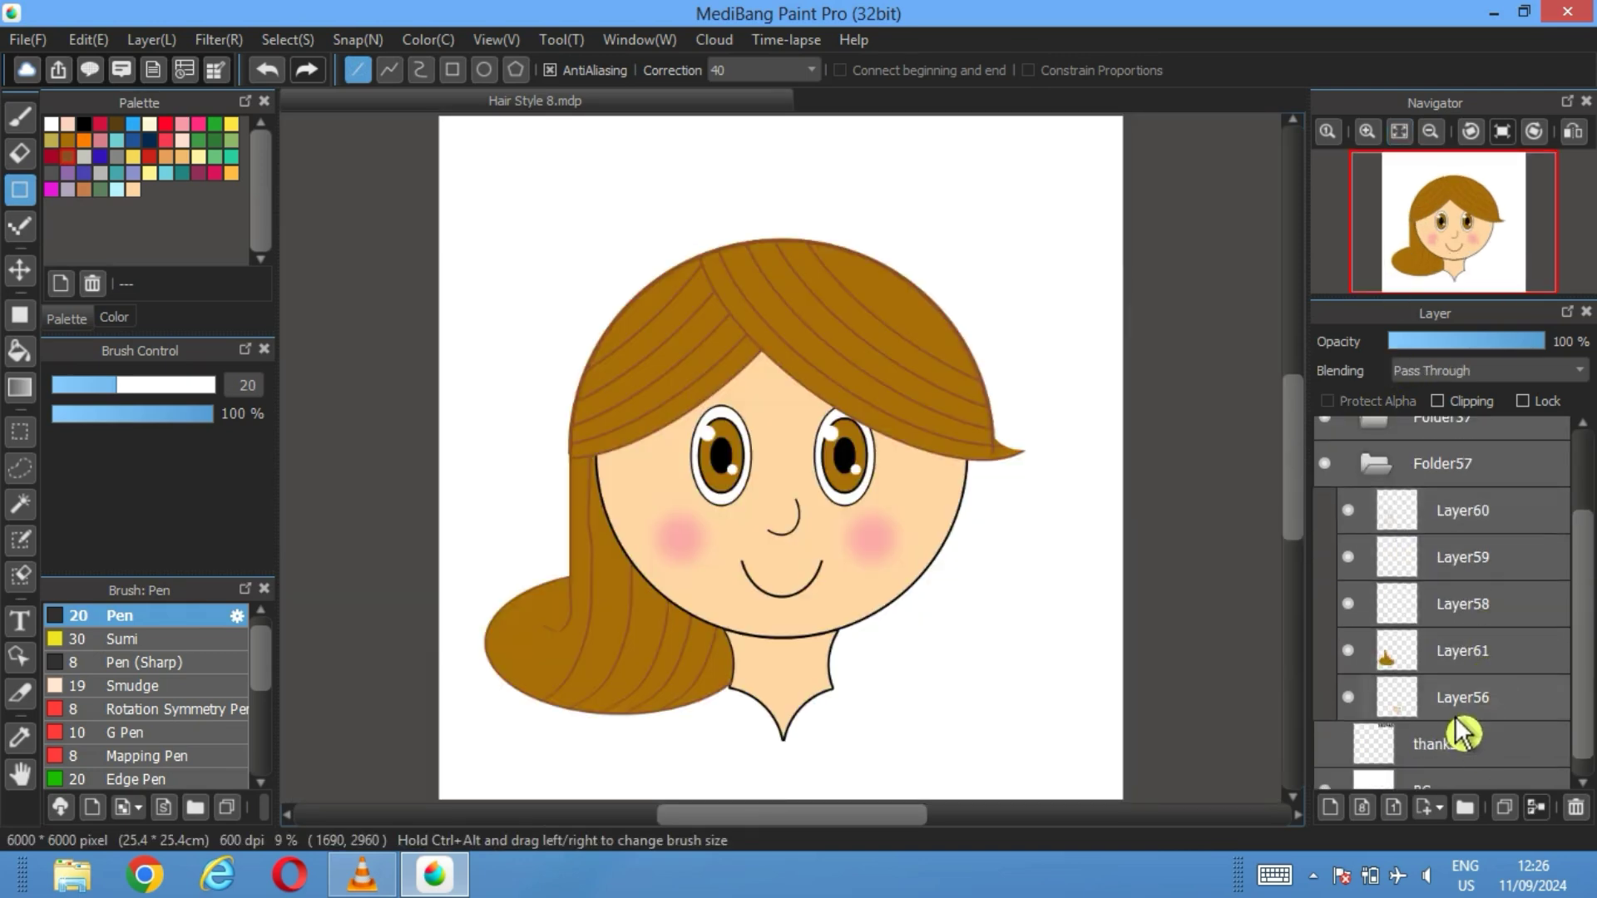
pyautogui.moveTo(1451, 711); pyautogui.dragTo(1458, 758)
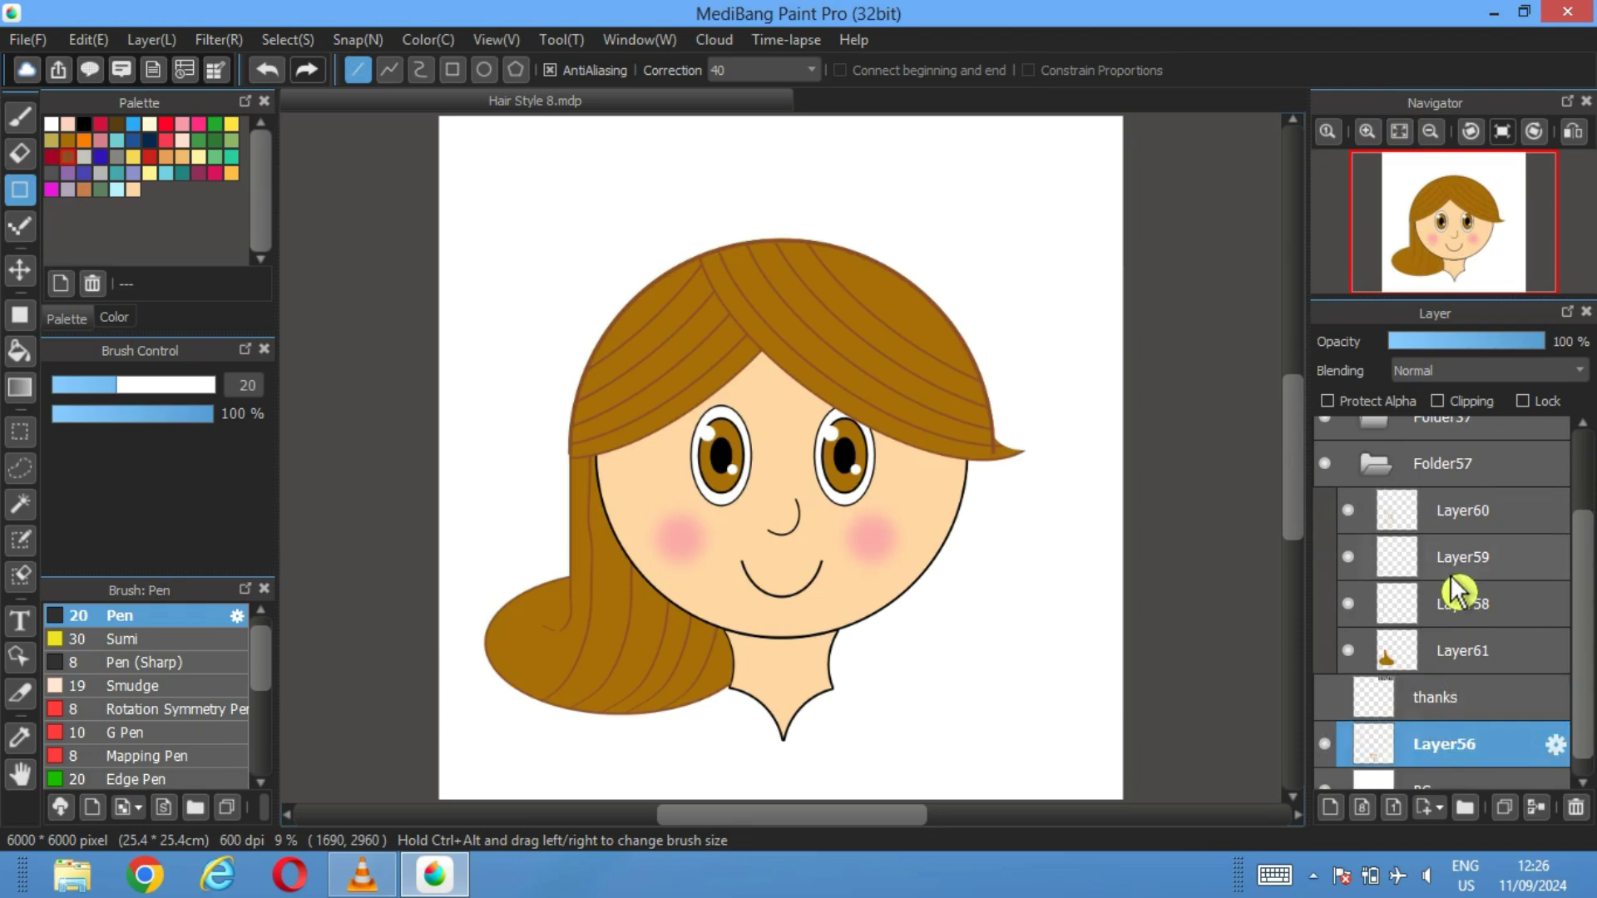
pyautogui.click(1405, 570)
pyautogui.moveTo(1438, 694); pyautogui.dragTo(1451, 606)
# Duplicate the back hair folder Folder57 and flip the copy horizontally to the other side of the head
pyautogui.click(1447, 580)
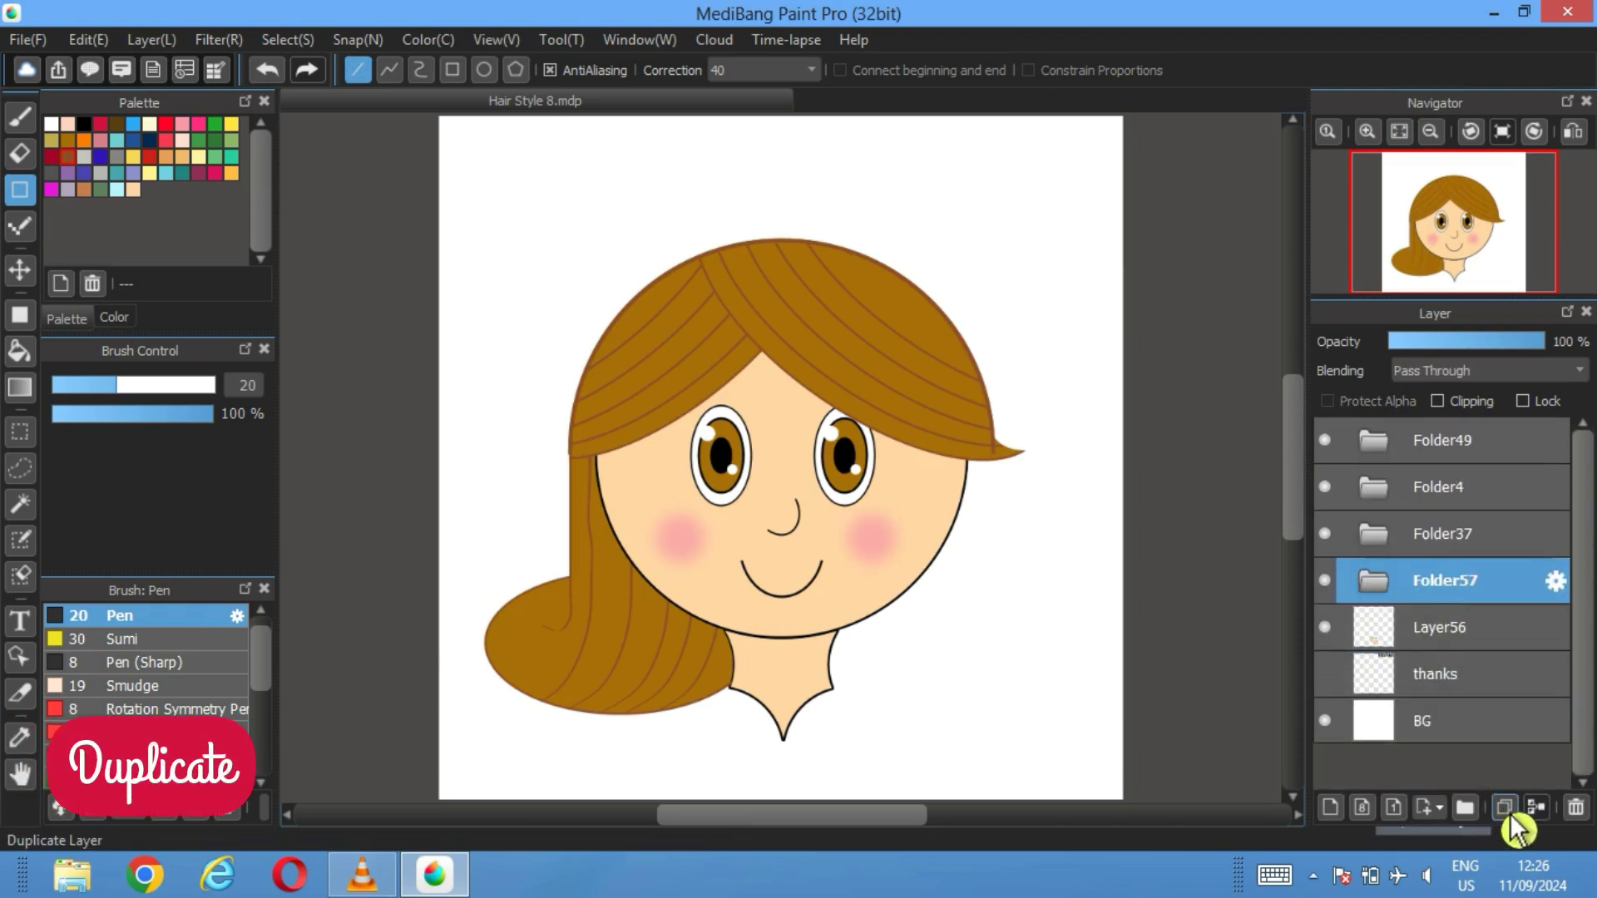
pyautogui.click(1504, 808)
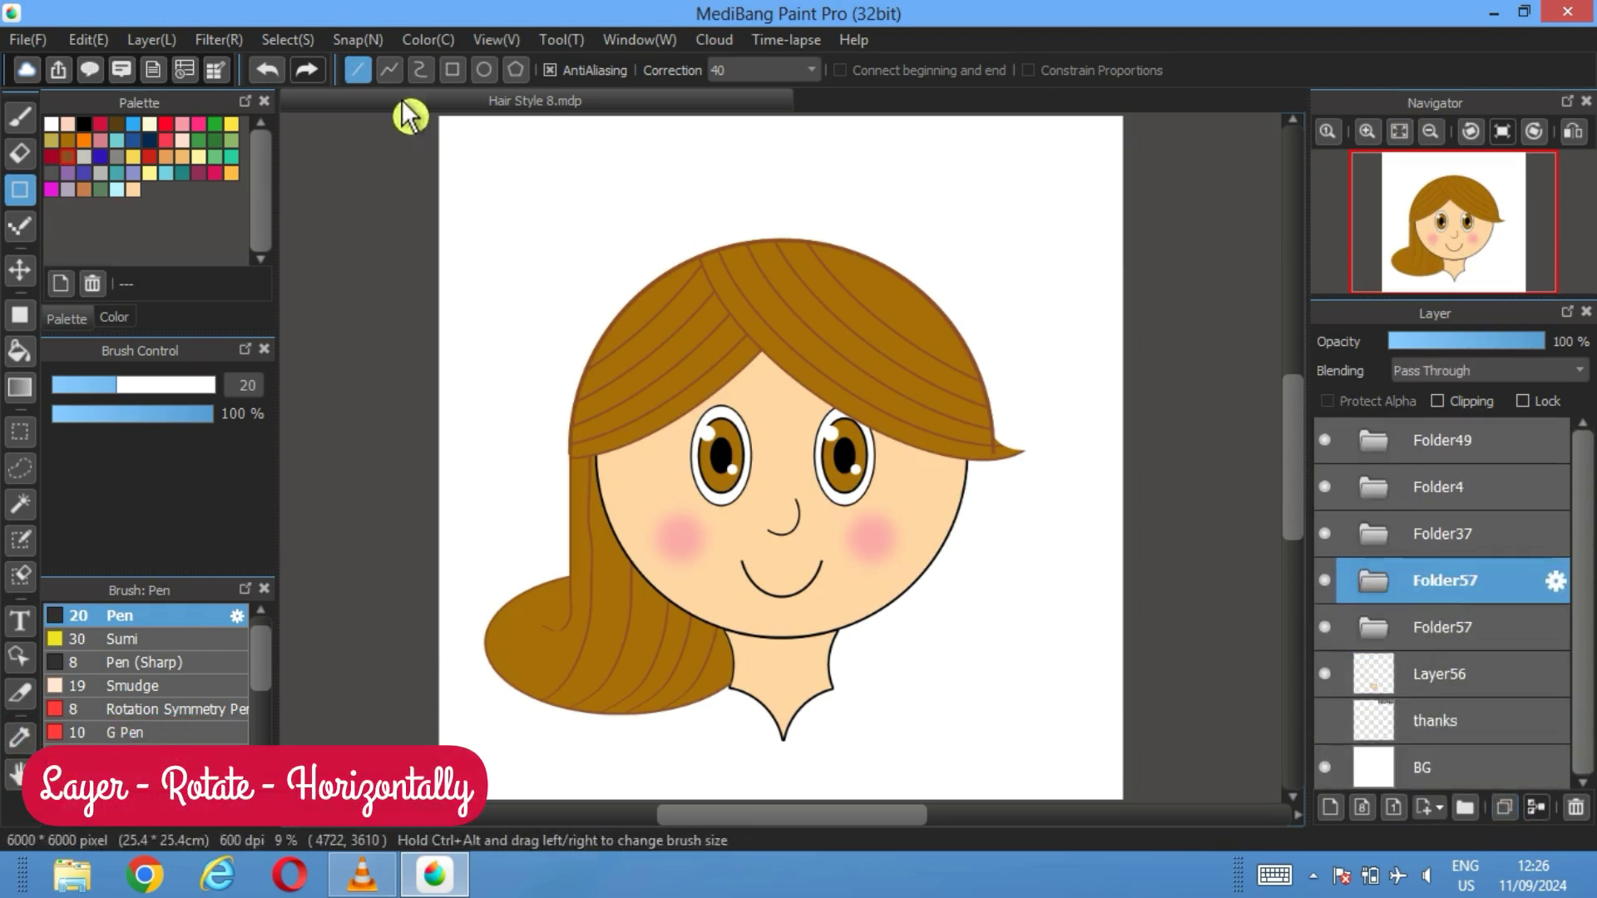
pyautogui.click(151, 39)
pyautogui.moveTo(316, 710)
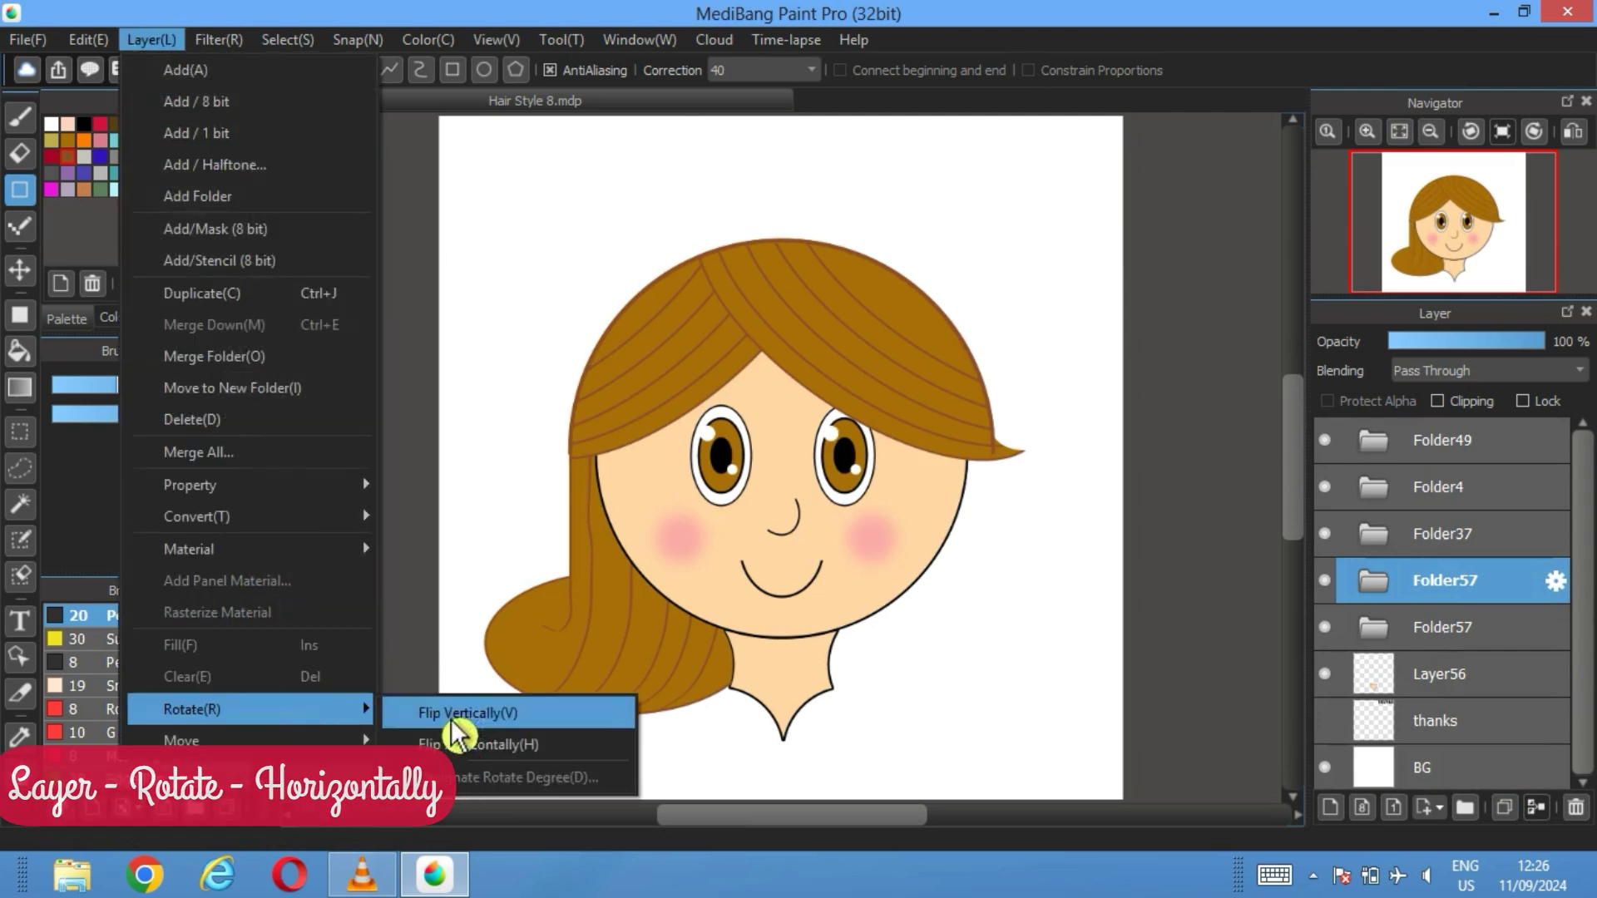
pyautogui.click(497, 746)
pyautogui.click(1368, 630)
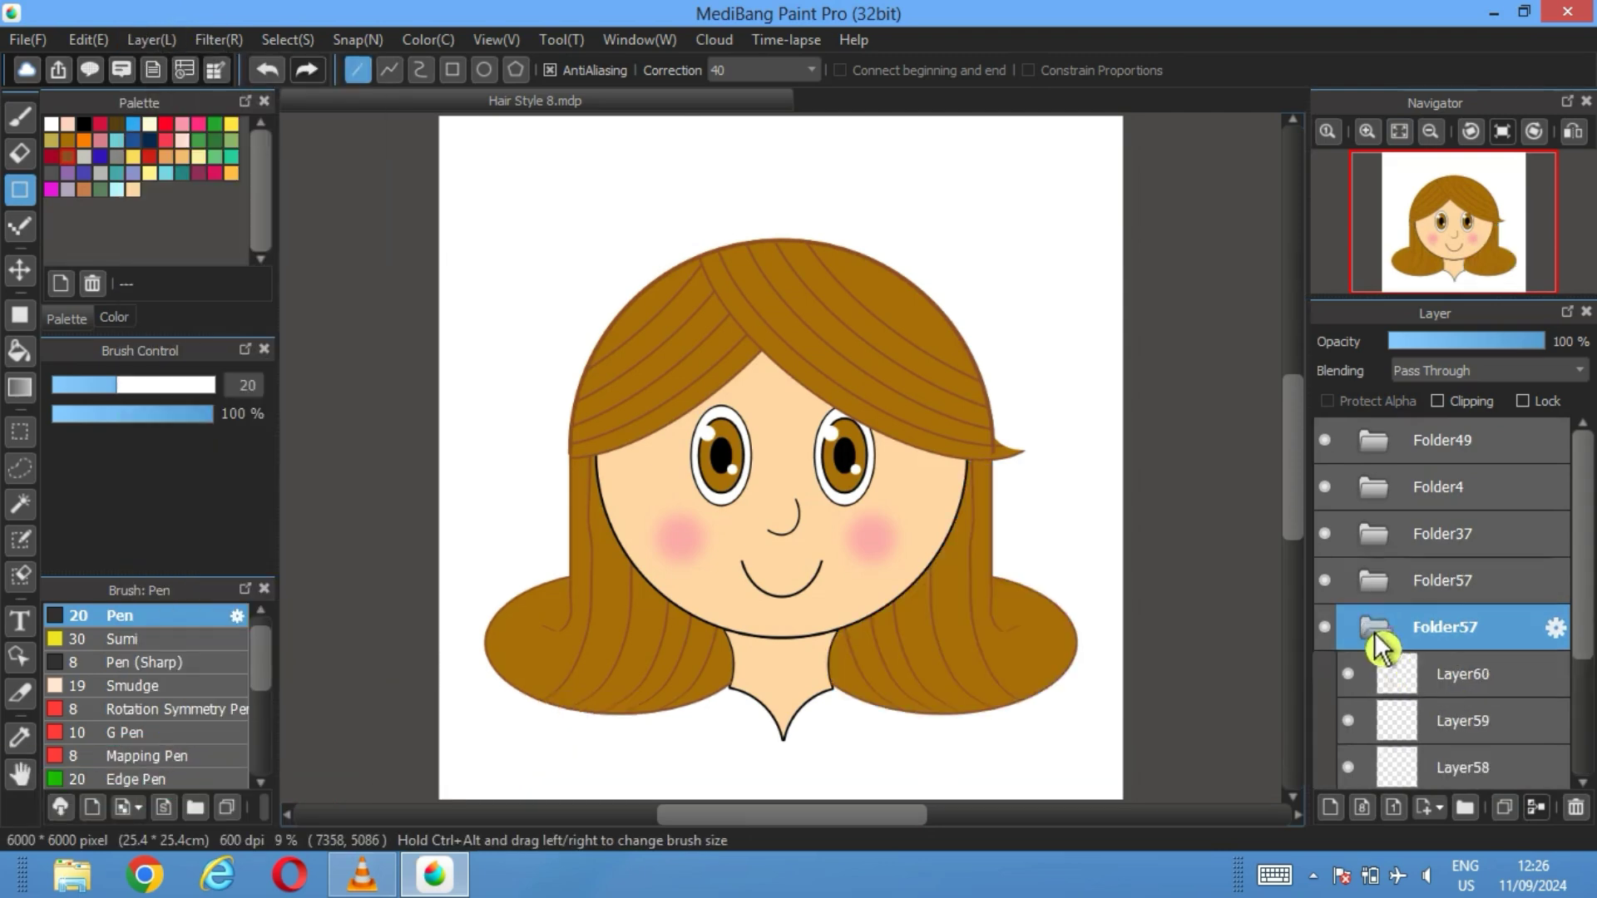
pyautogui.scroll(-3, 1364, 644)
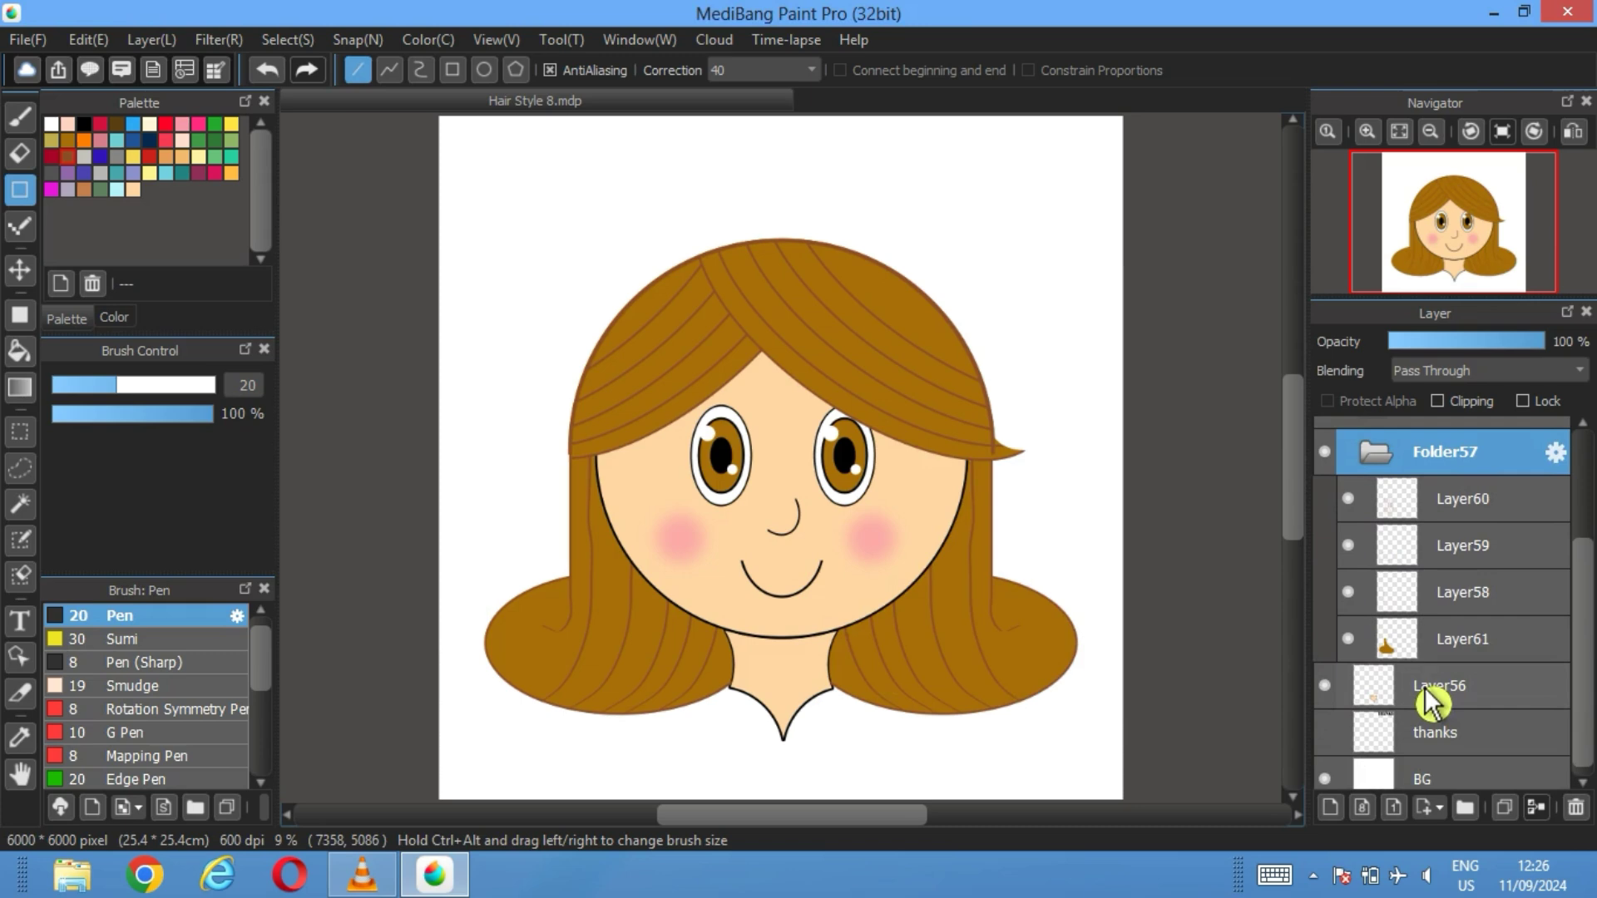
pyautogui.click(1375, 456)
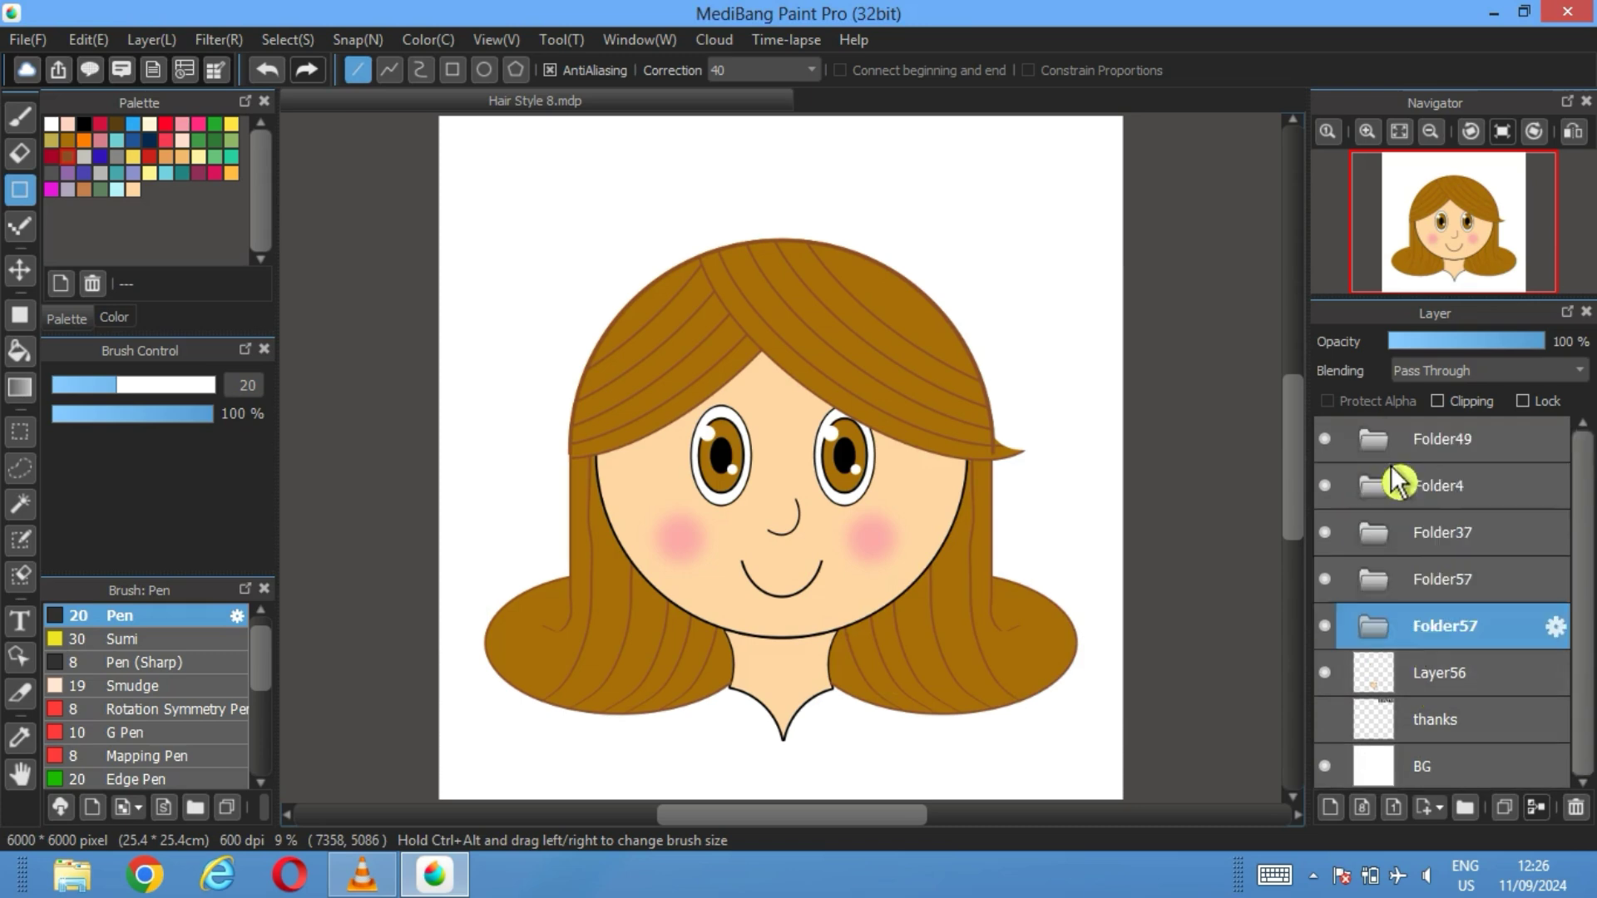
# In Folder37, turn on the visibility of the lower Layer34 containing the ears, and collapse the folder
pyautogui.click(1376, 532)
pyautogui.click(1349, 720)
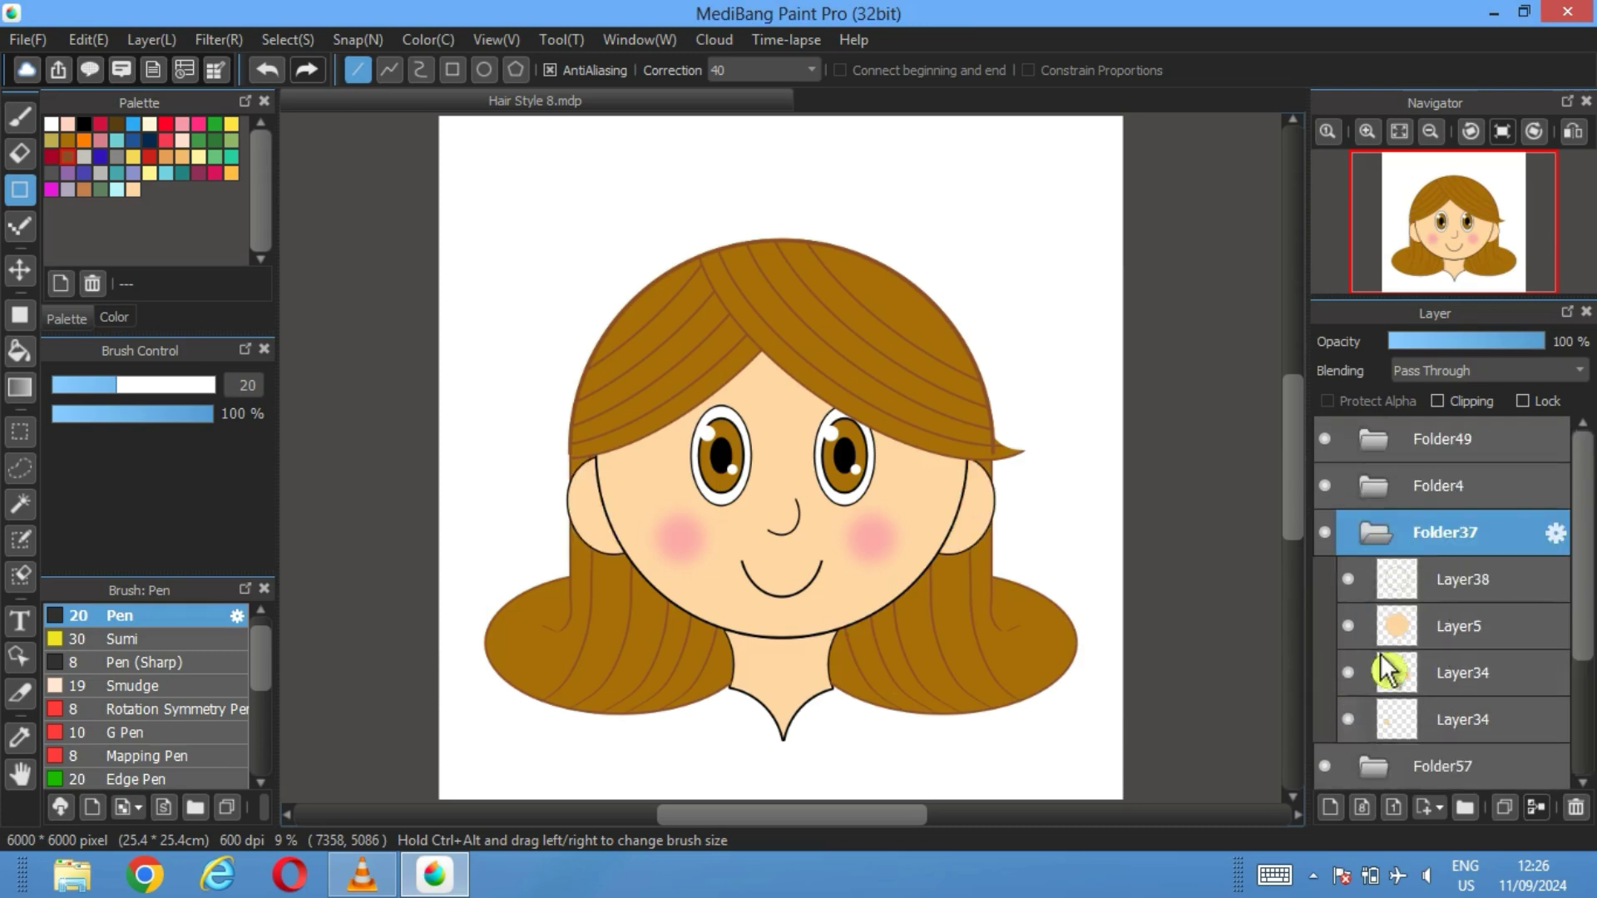
pyautogui.click(1377, 538)
# On the upper Folder40 layer inside Folder49, erase the pointed hair tip sticking out beside the right side of the face
pyautogui.click(1373, 439)
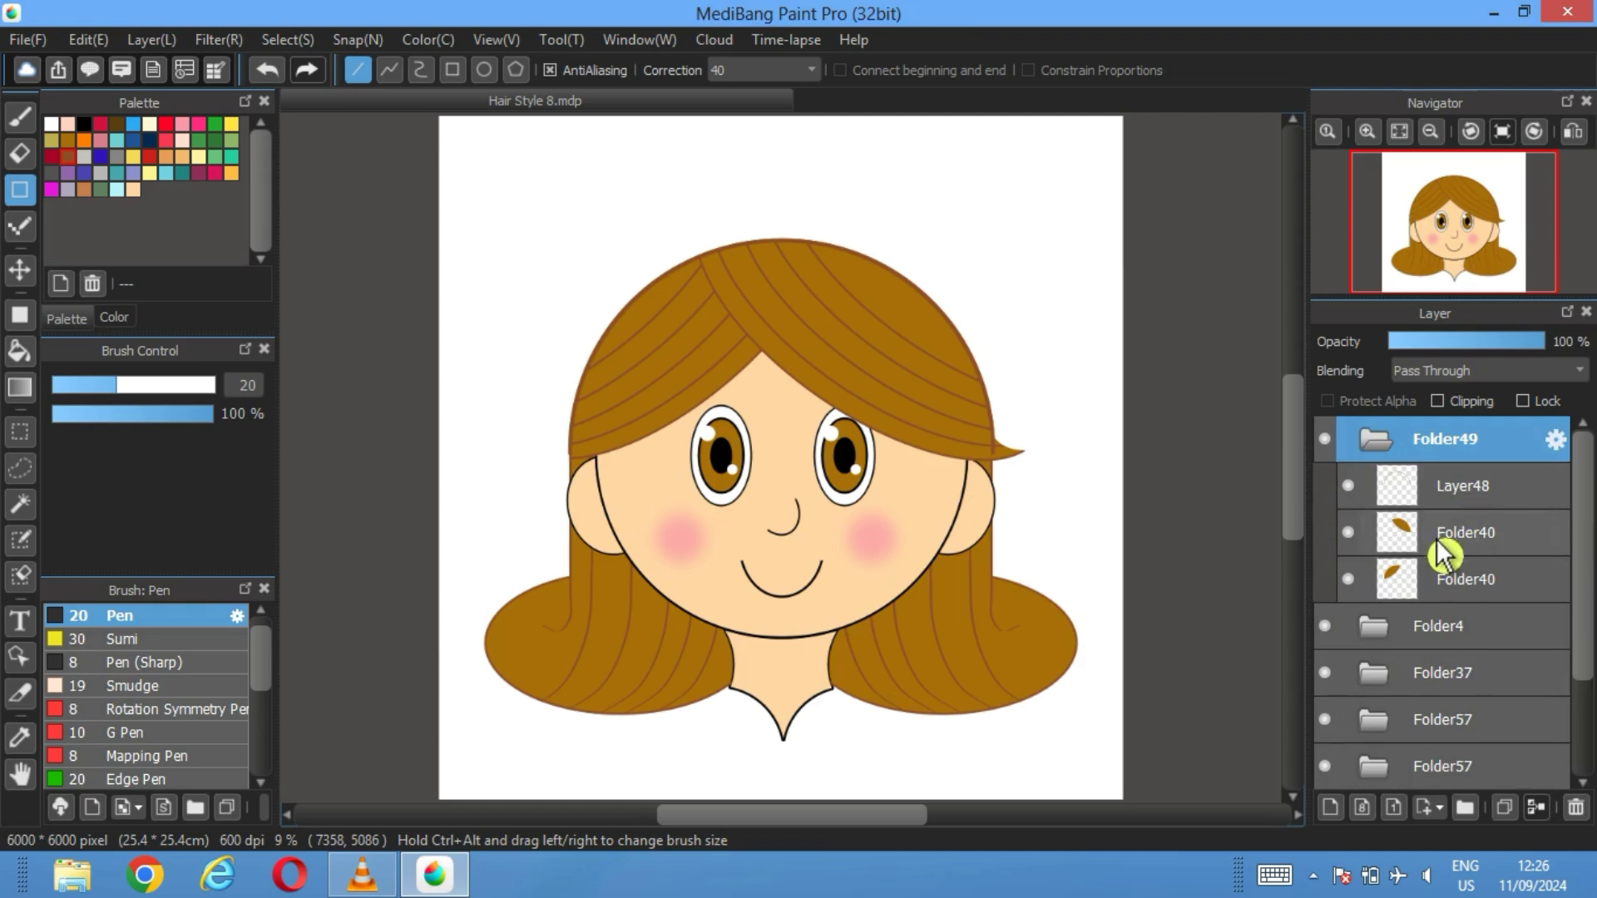
pyautogui.click(1443, 536)
pyautogui.scroll(5, 1027, 425)
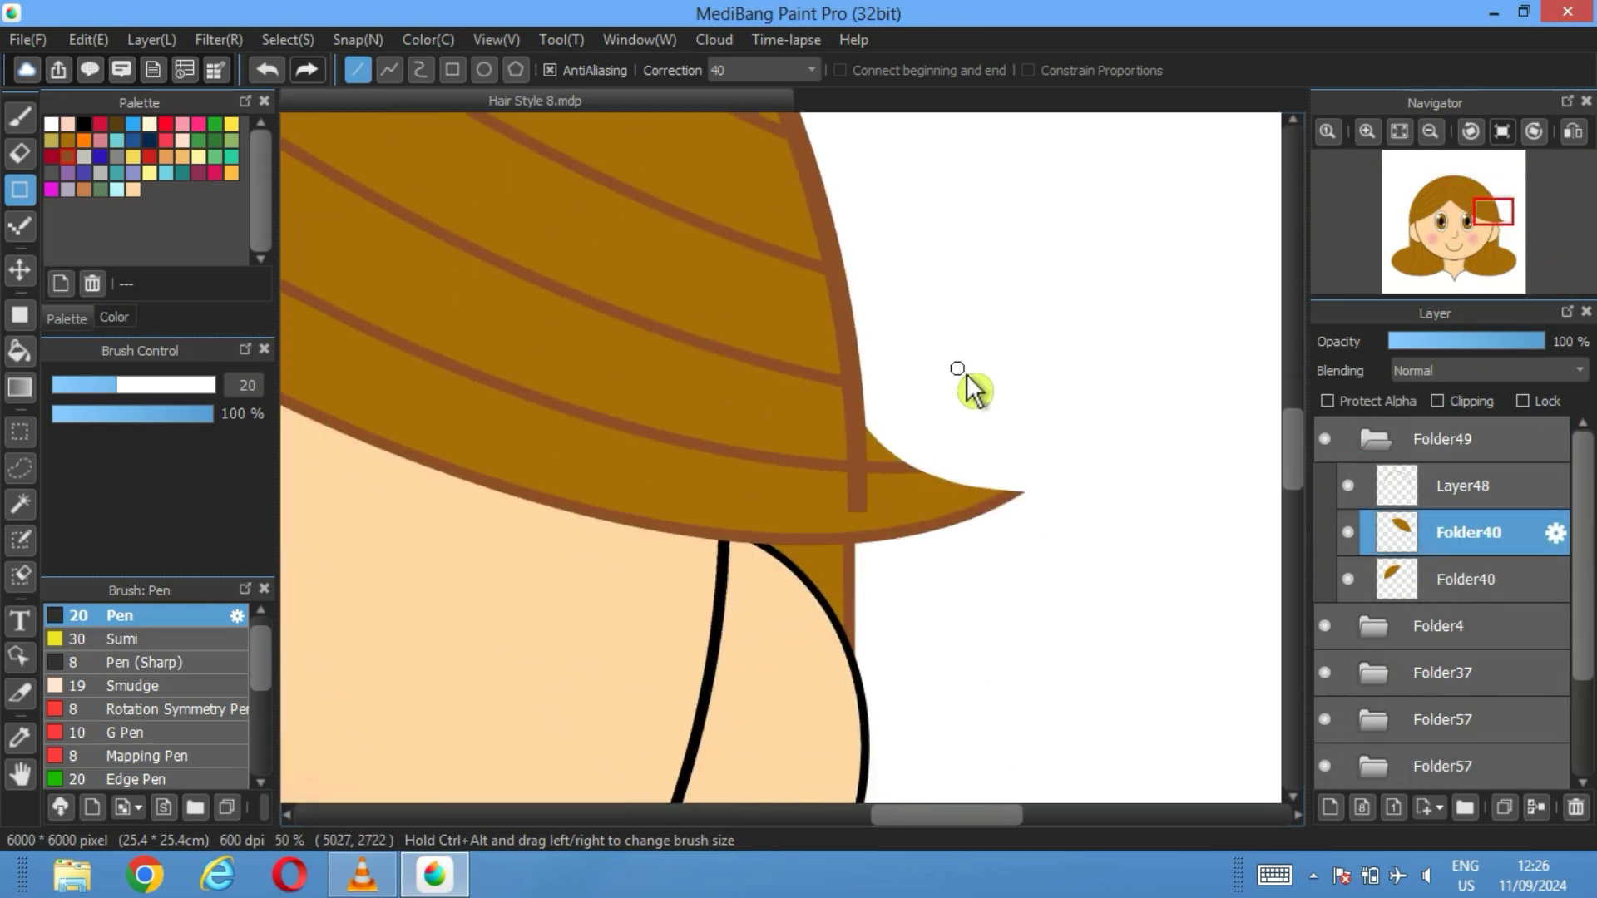
pyautogui.click(20, 153)
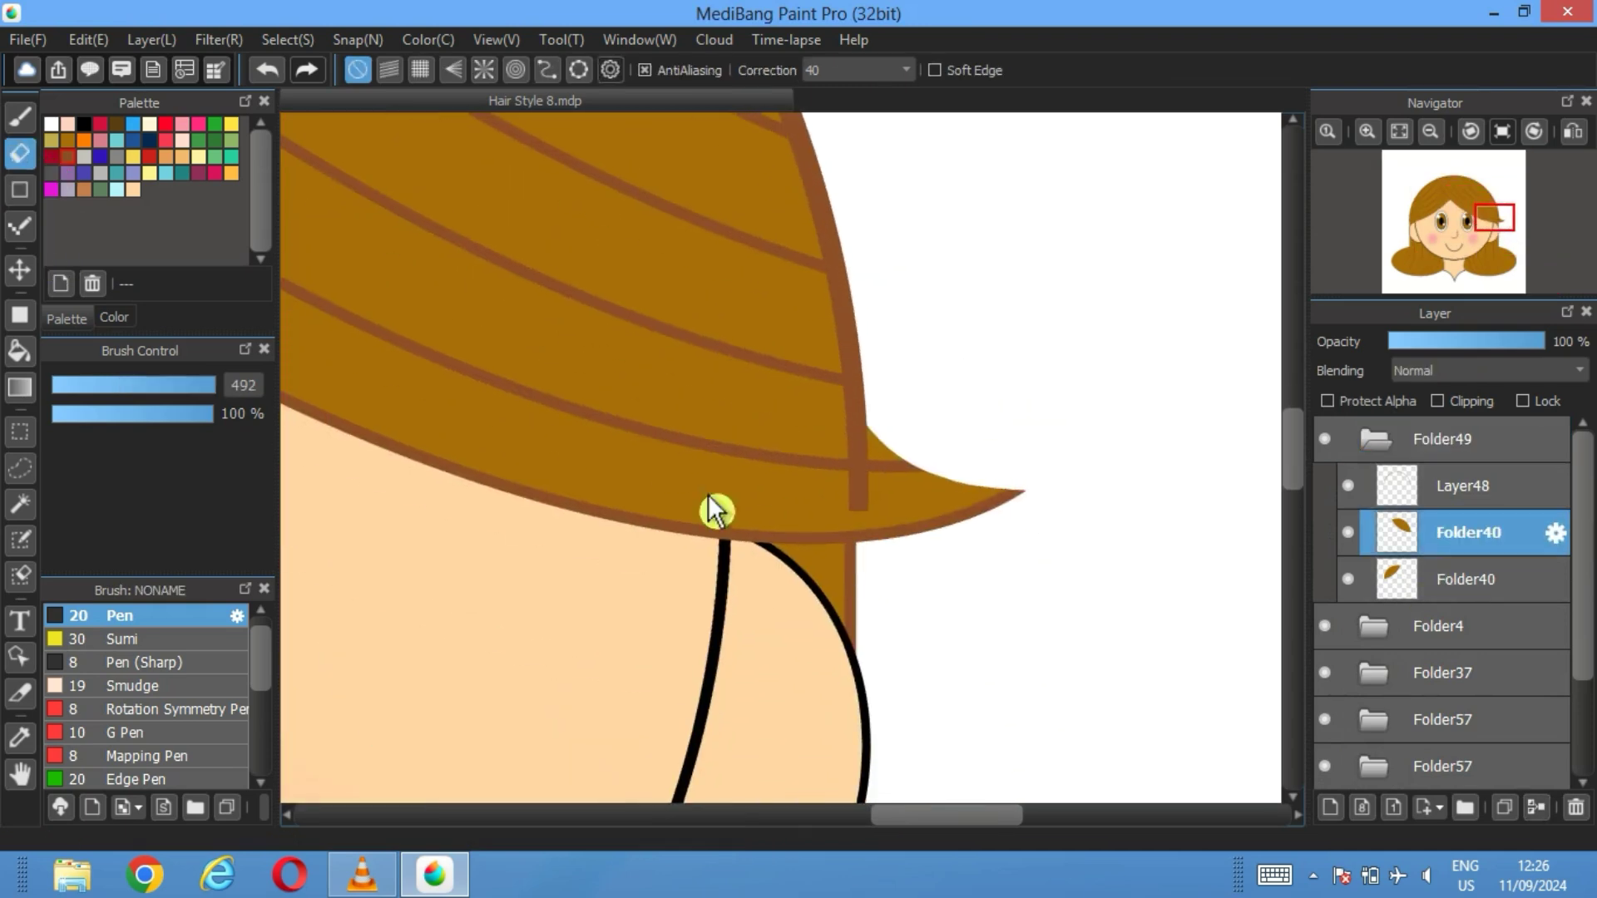
pyautogui.click(1009, 477)
pyautogui.click(1009, 518)
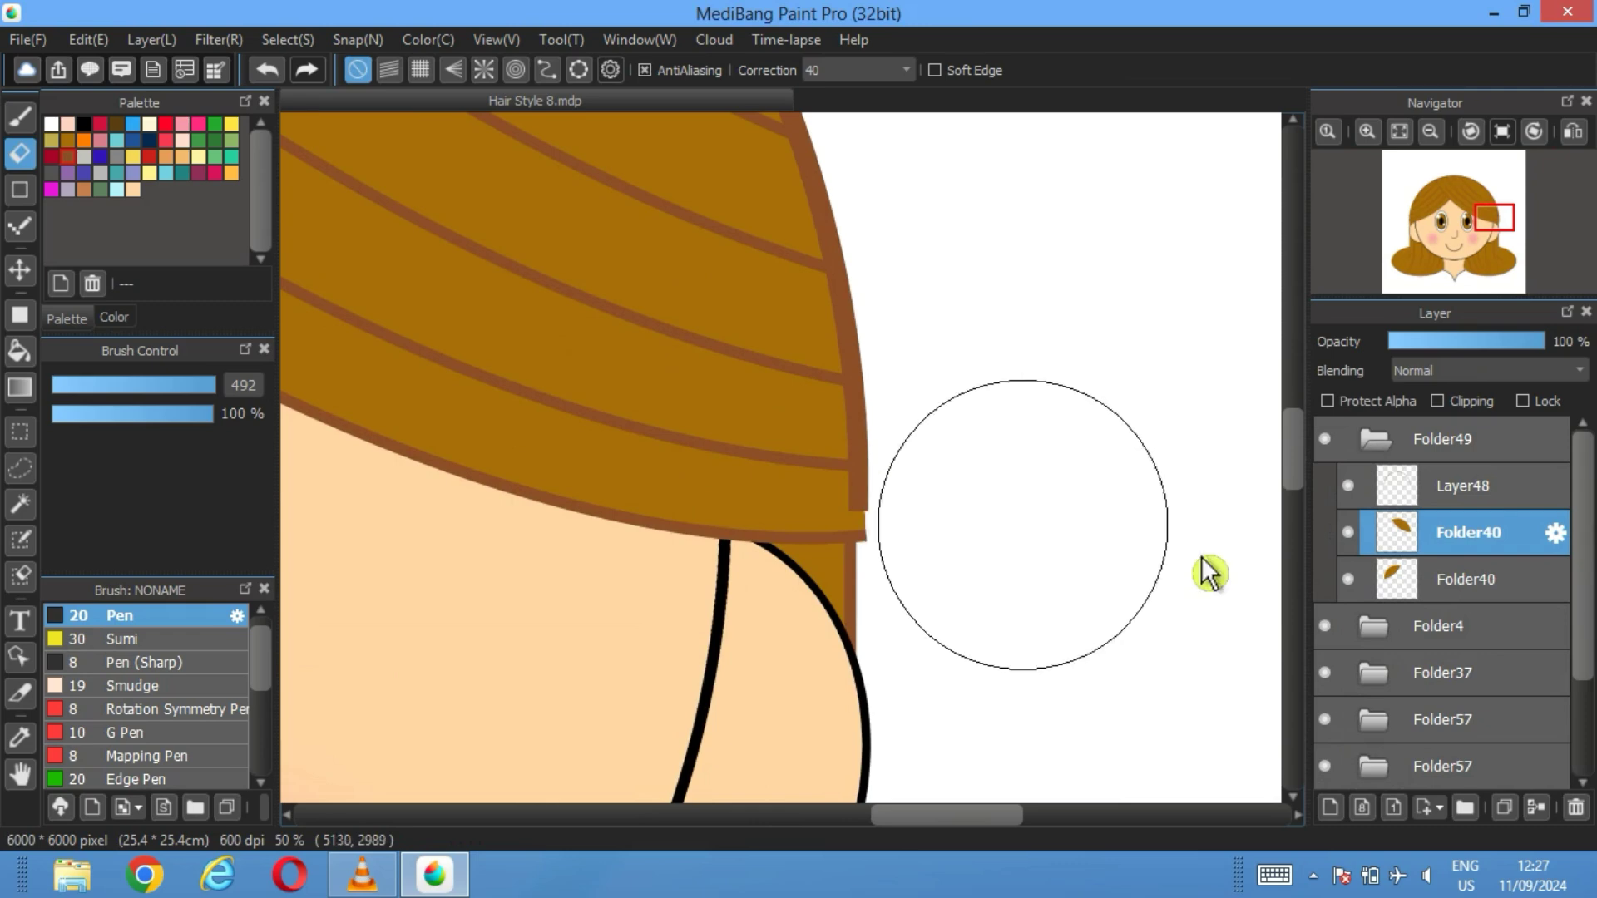
# On Layer48, draw a short brown line joining the right fringe outline to the vertical back hair outline, and collapse Folder49
pyautogui.click(1464, 486)
pyautogui.click(20, 190)
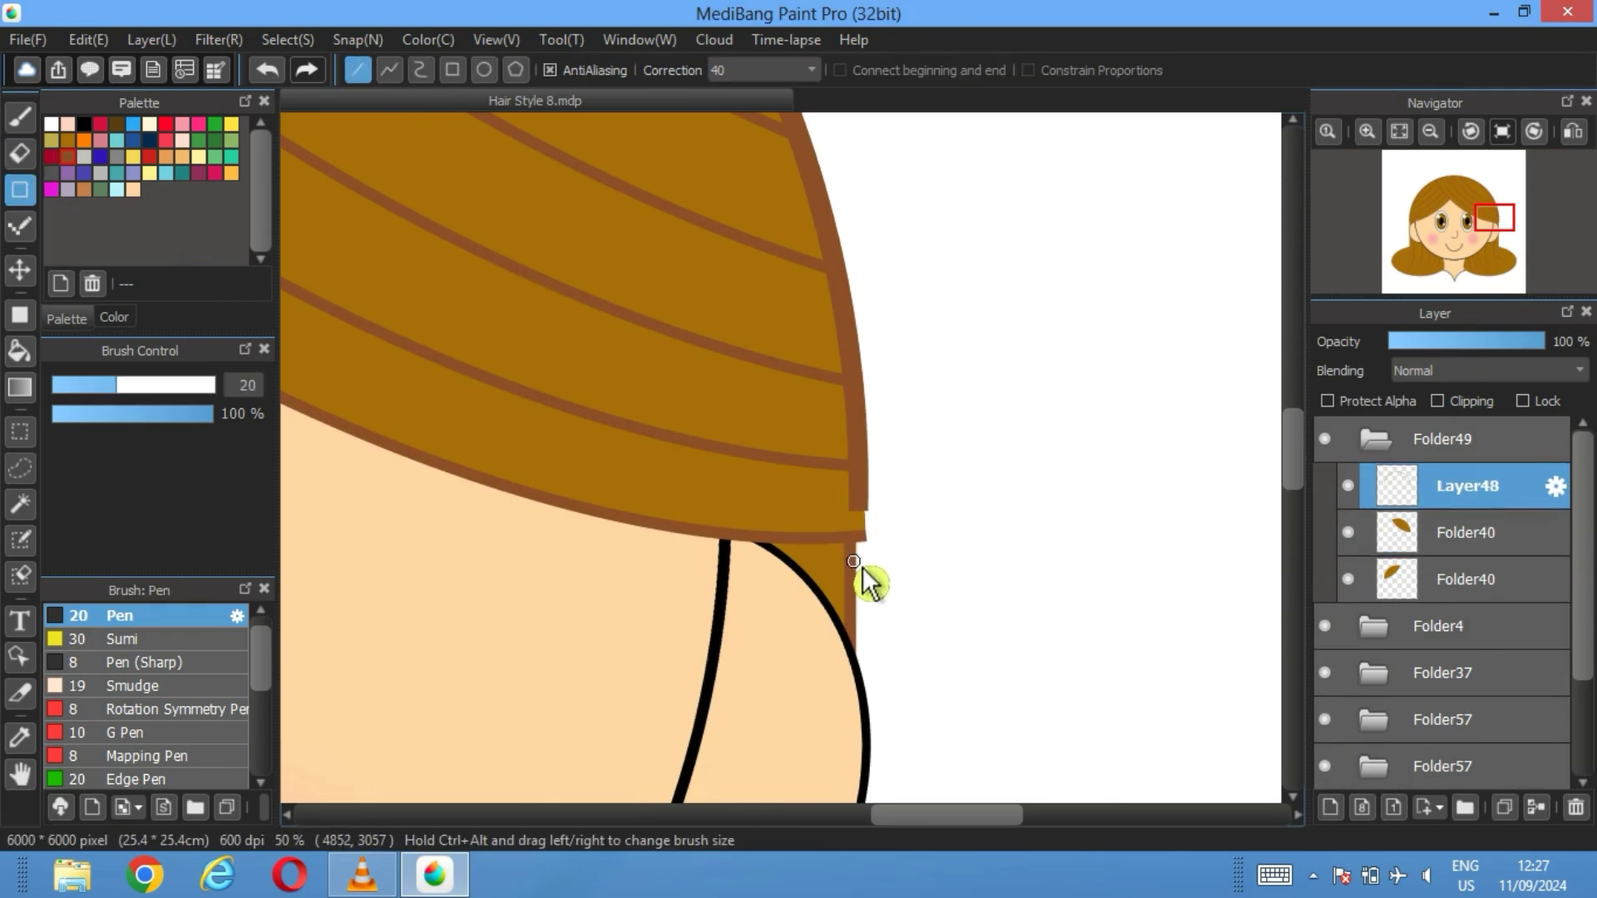
pyautogui.moveTo(853, 561); pyautogui.dragTo(851, 464)
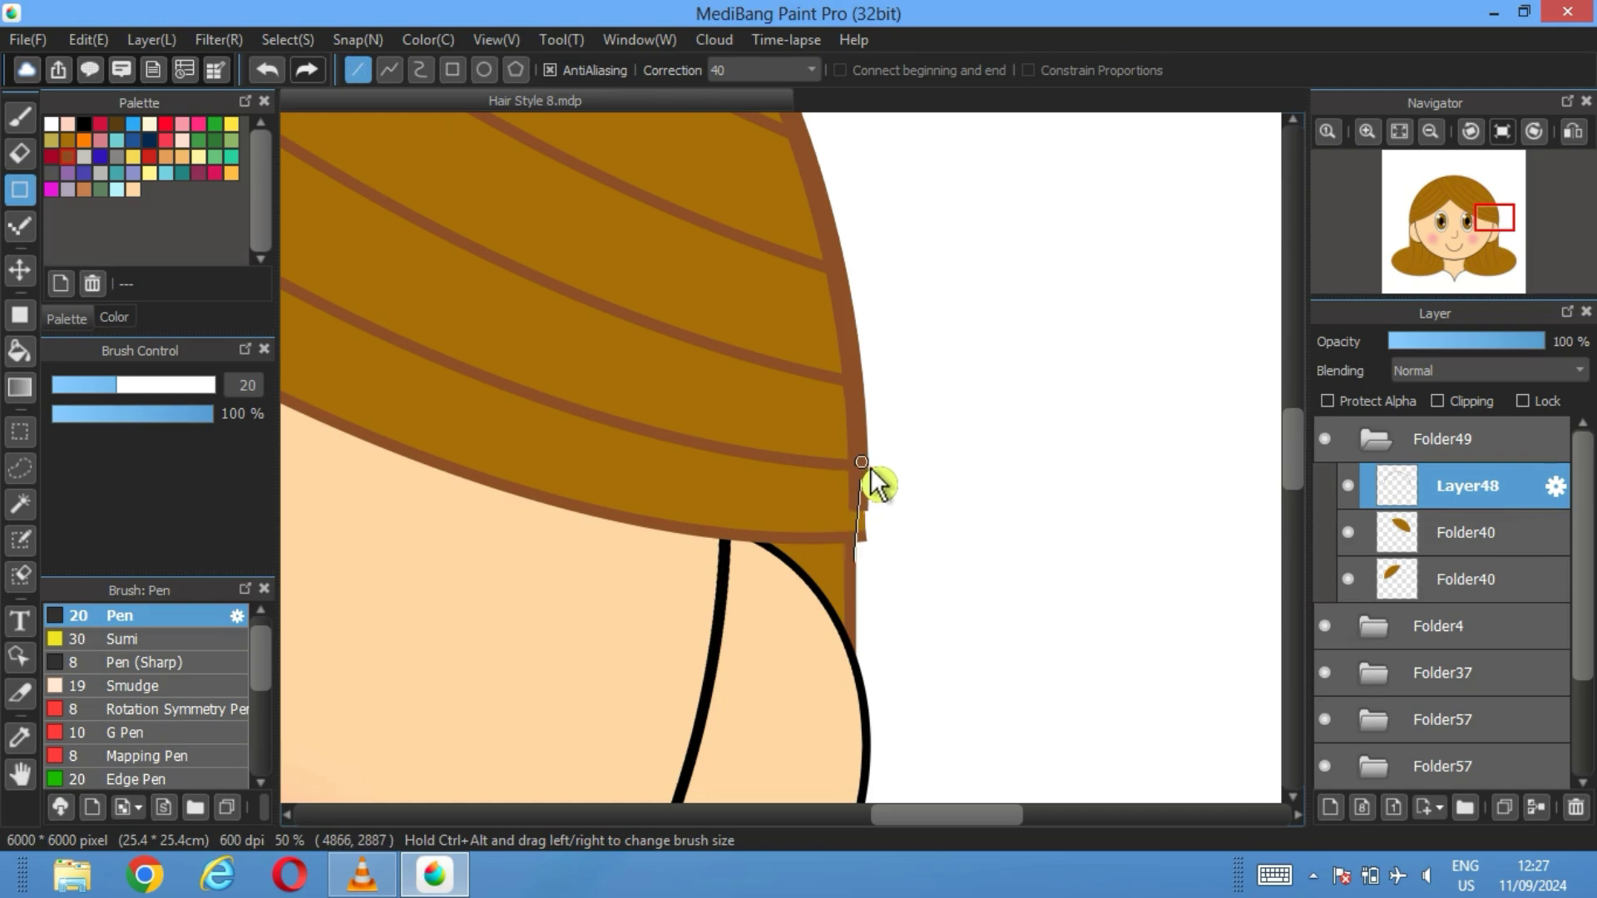
pyautogui.scroll(-4, 943, 630)
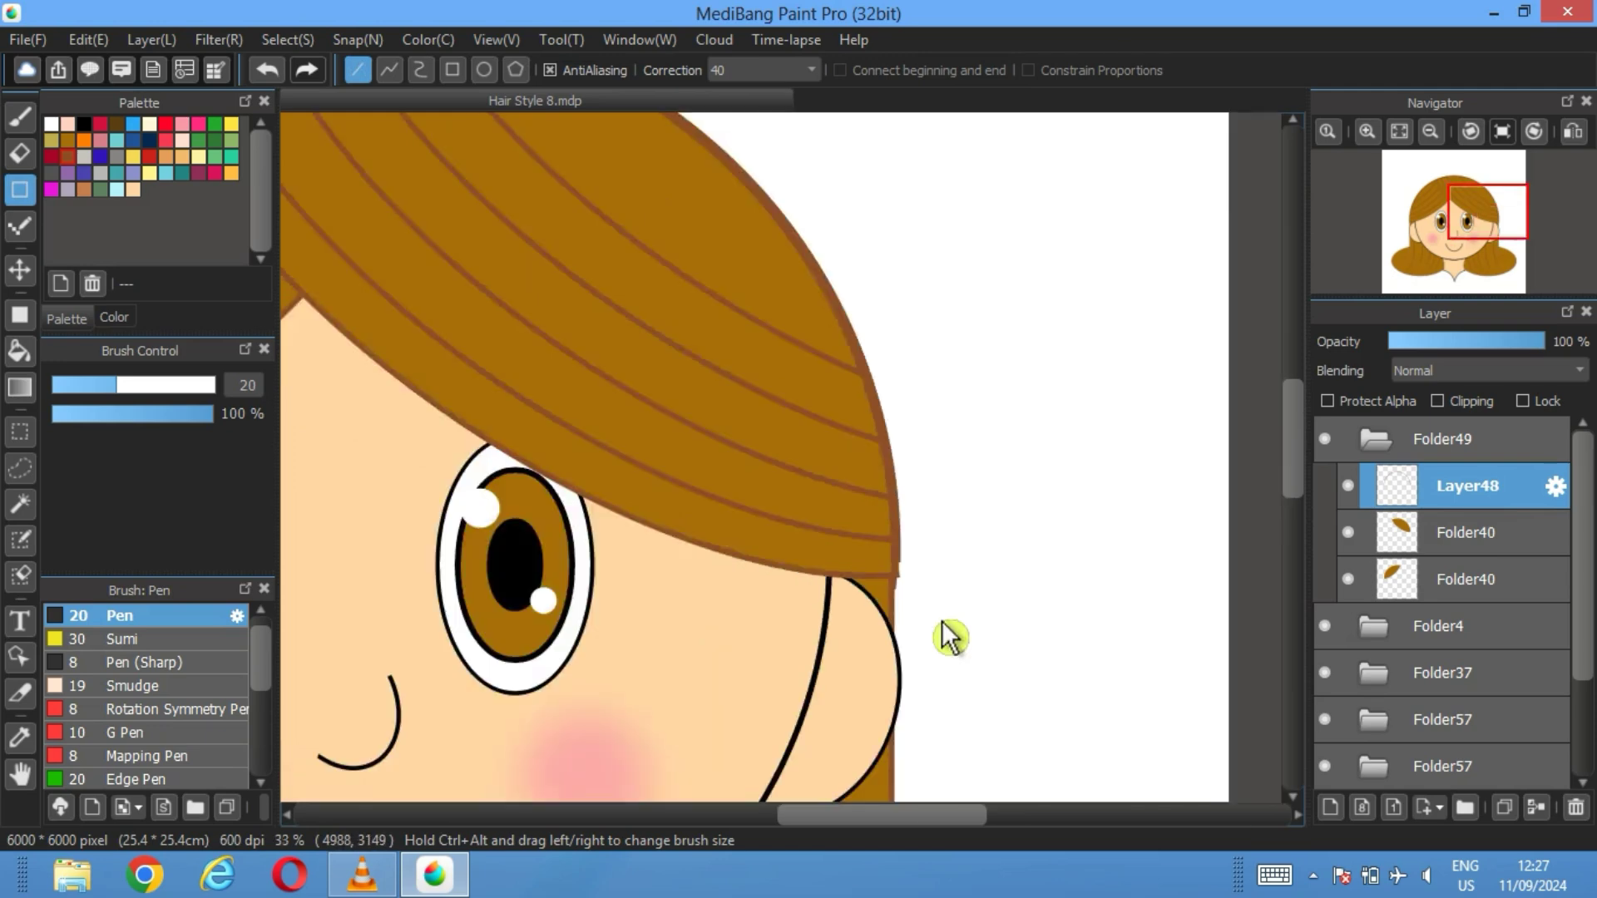
pyautogui.moveTo(609, 631); pyautogui.dragTo(662, 514)
pyautogui.scroll(-1, 661, 514)
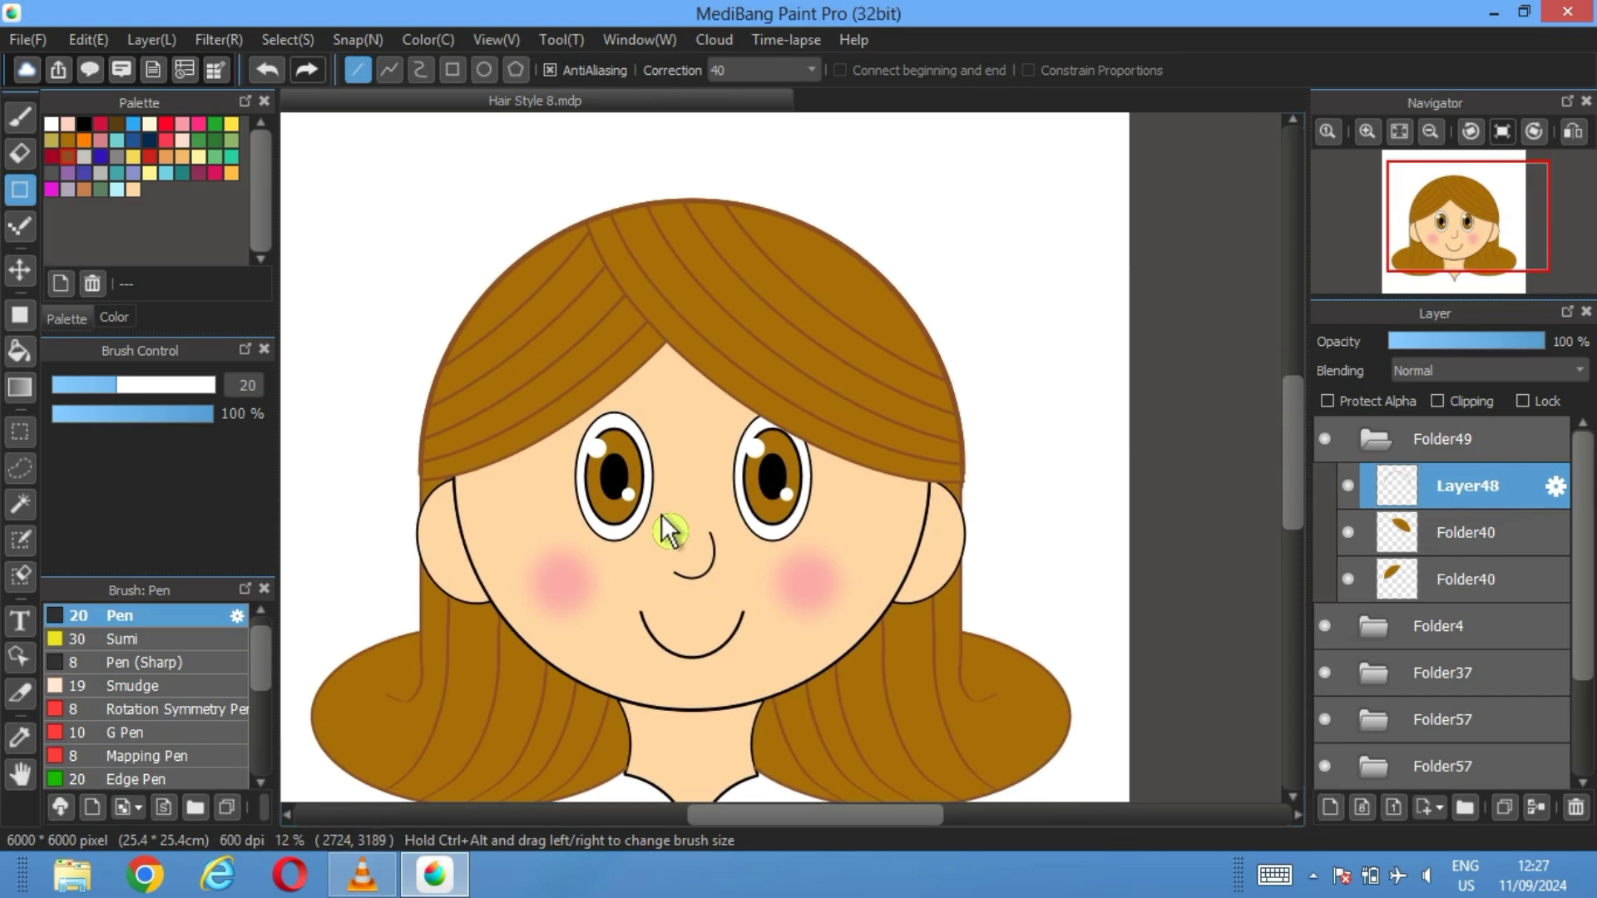
pyautogui.click(1387, 454)
# Add a new layer above Layer60 inside the upper Folder57
pyautogui.click(1374, 639)
pyautogui.click(1373, 640)
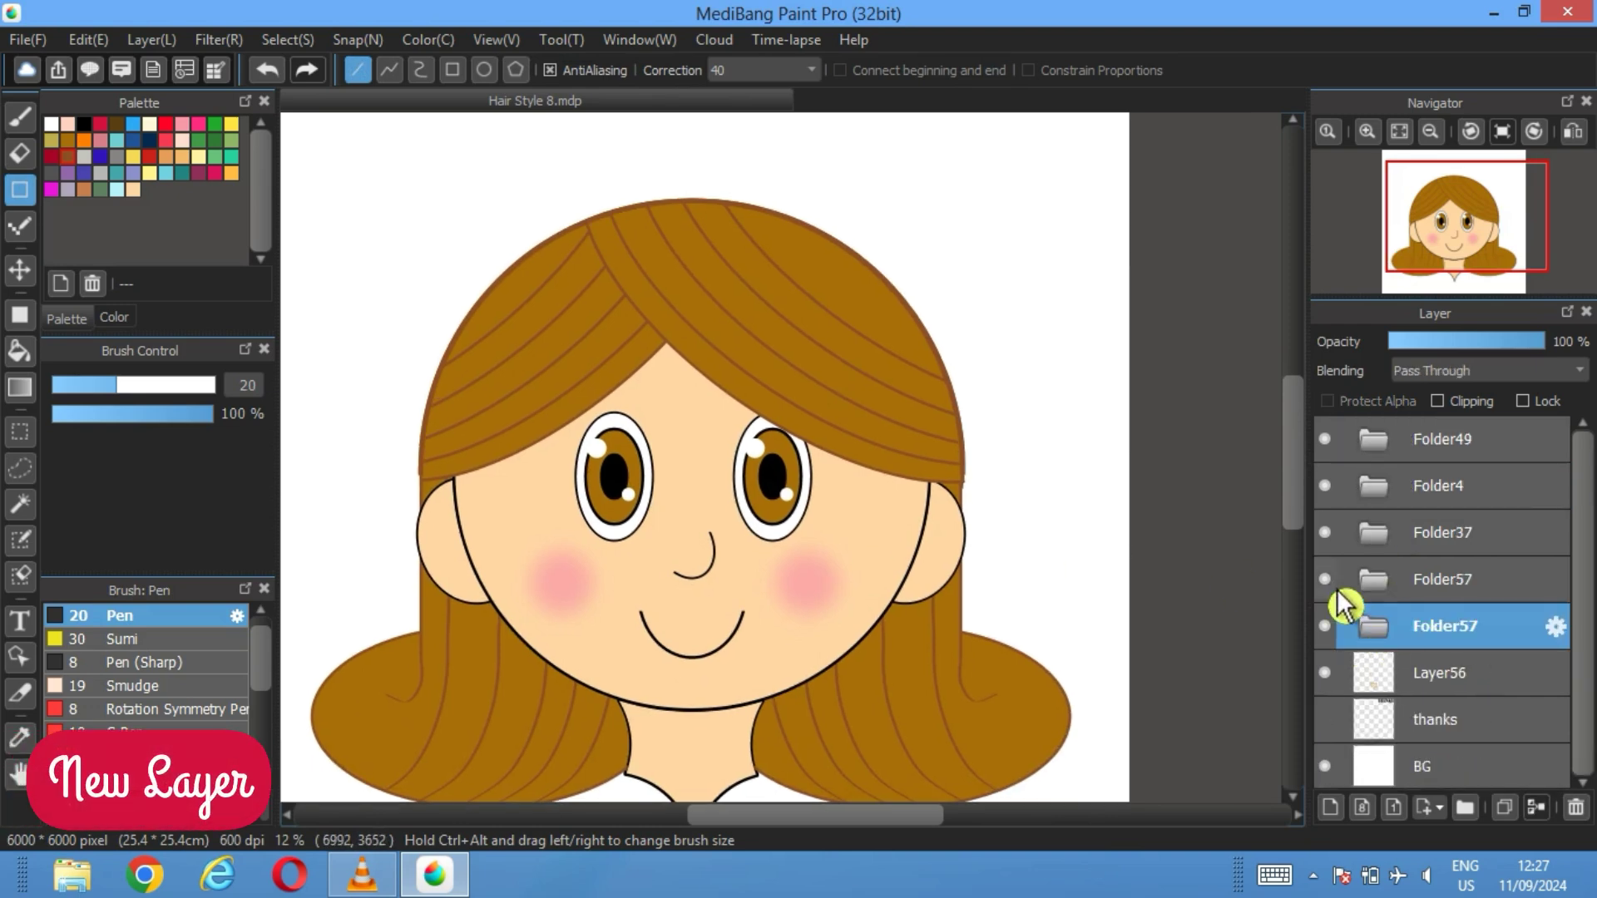
pyautogui.click(1374, 628)
pyautogui.click(1489, 640)
pyautogui.click(1333, 805)
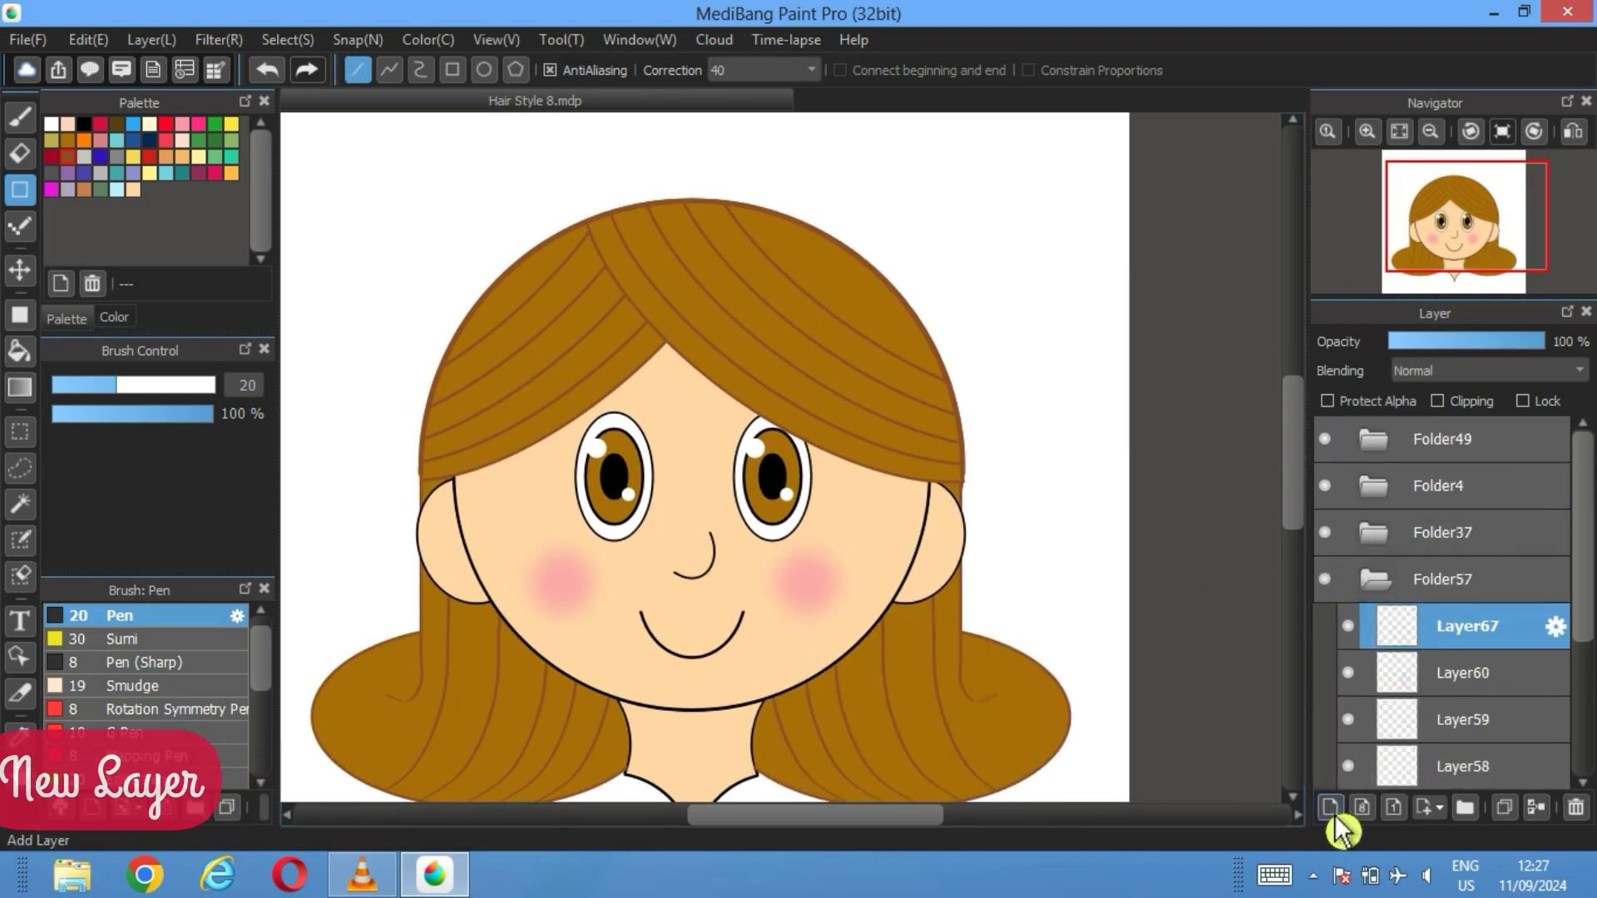
# Draw a brown ellipse outline over the inner curl of the right hair and align its left edge with the vertical hair outline
pyautogui.scroll(4, 1070, 558)
pyautogui.moveTo(838, 581); pyautogui.dragTo(848, 153)
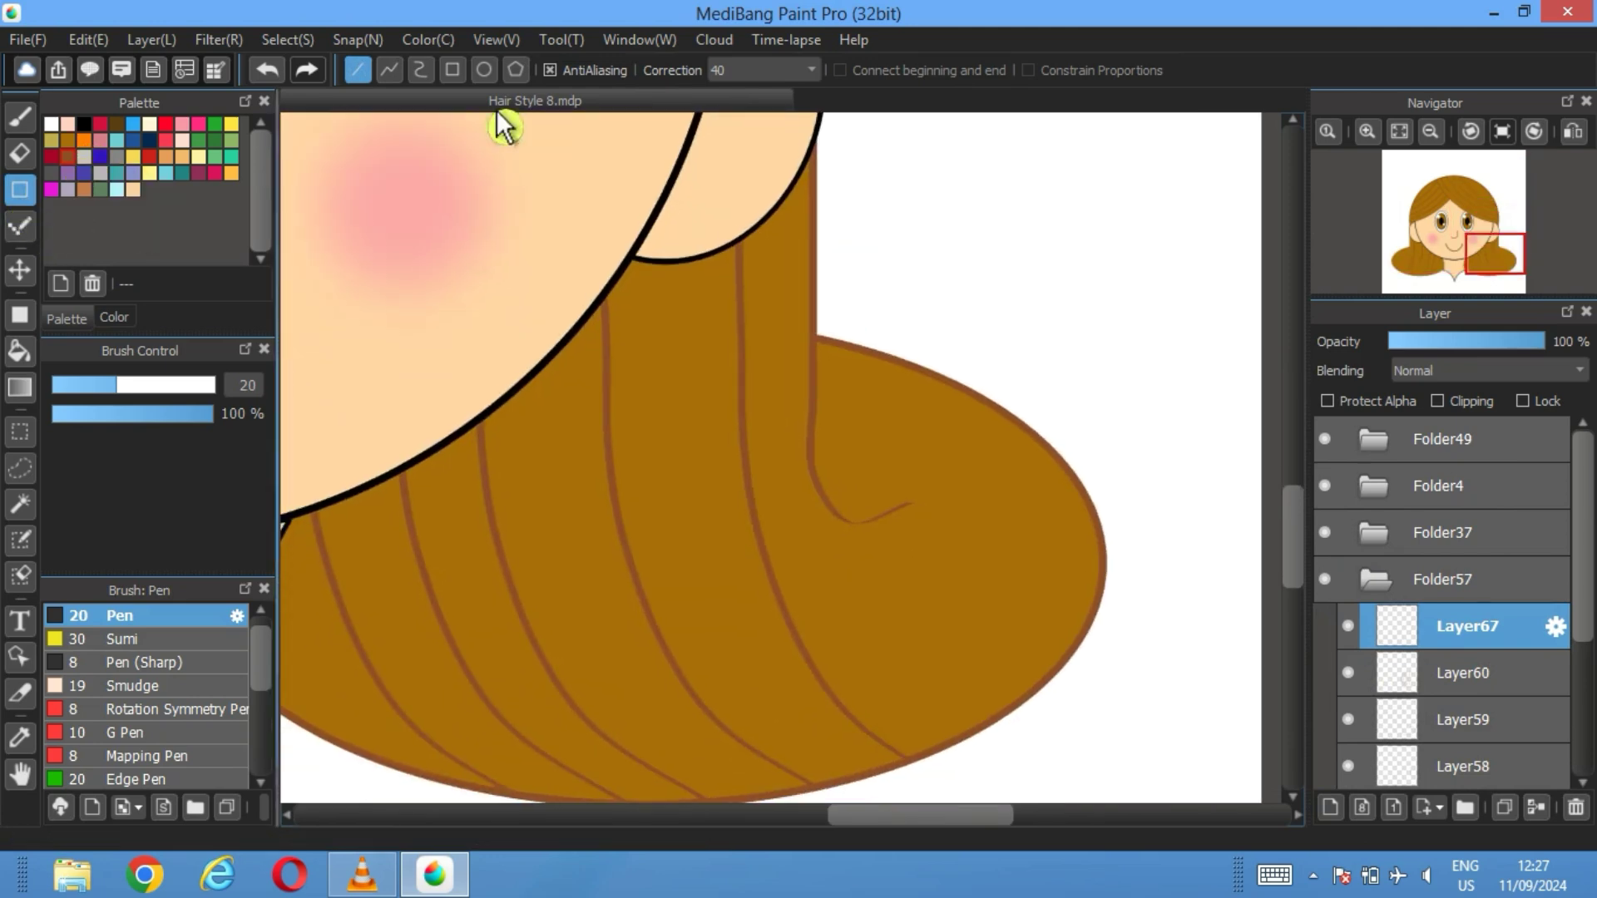
pyautogui.click(484, 69)
pyautogui.moveTo(954, 430); pyautogui.dragTo(812, 586)
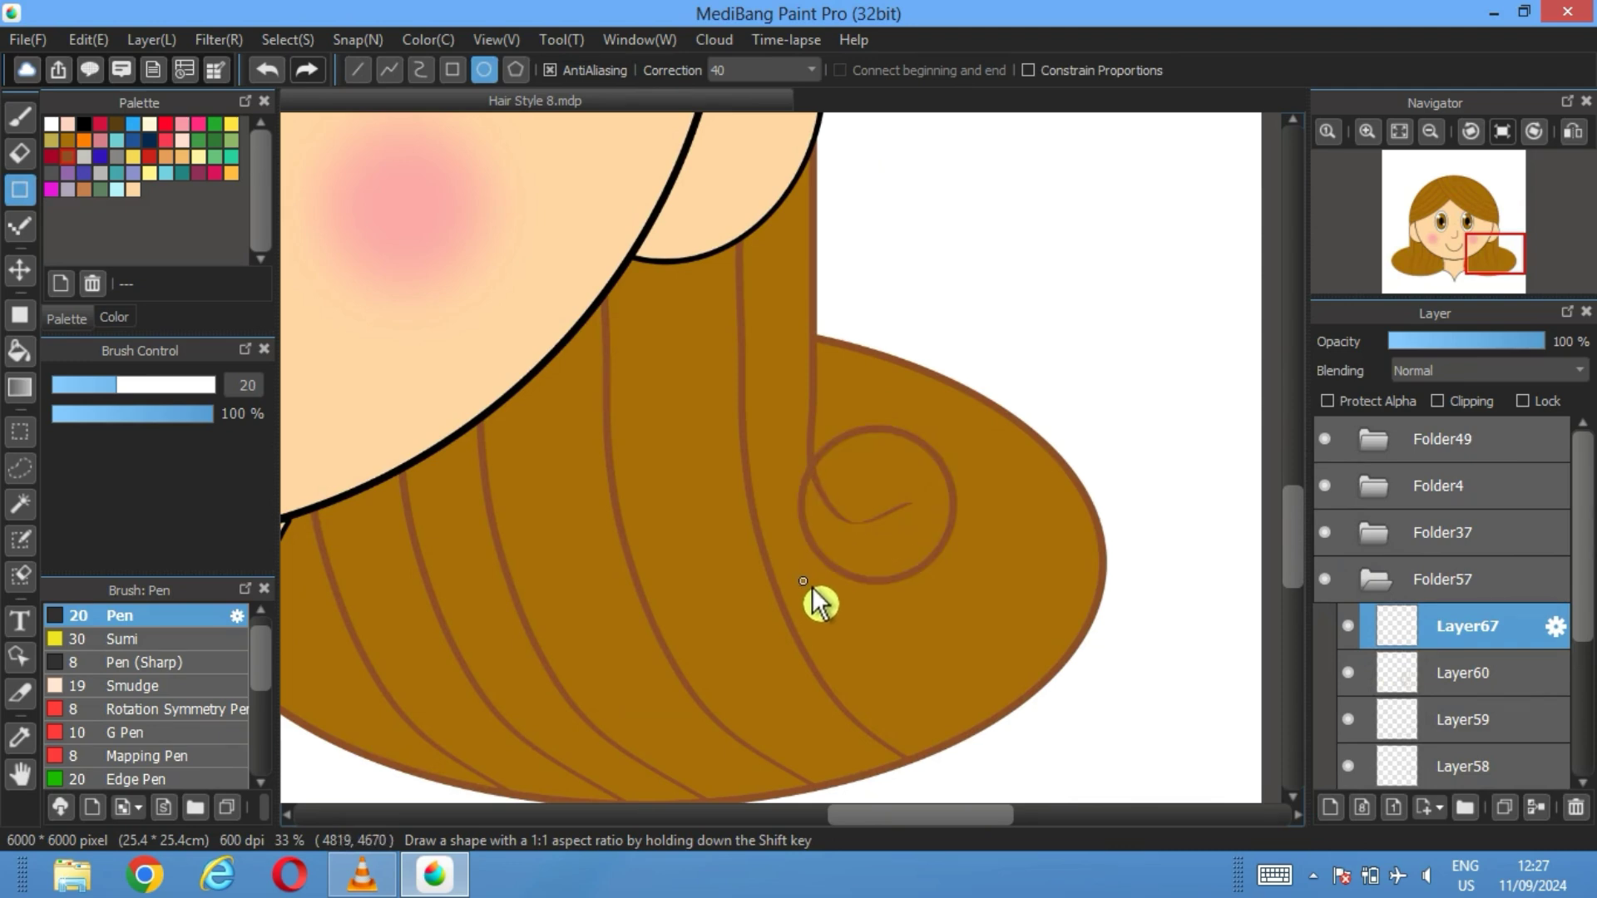
pyautogui.click(20, 269)
pyautogui.moveTo(923, 501); pyautogui.dragTo(932, 451)
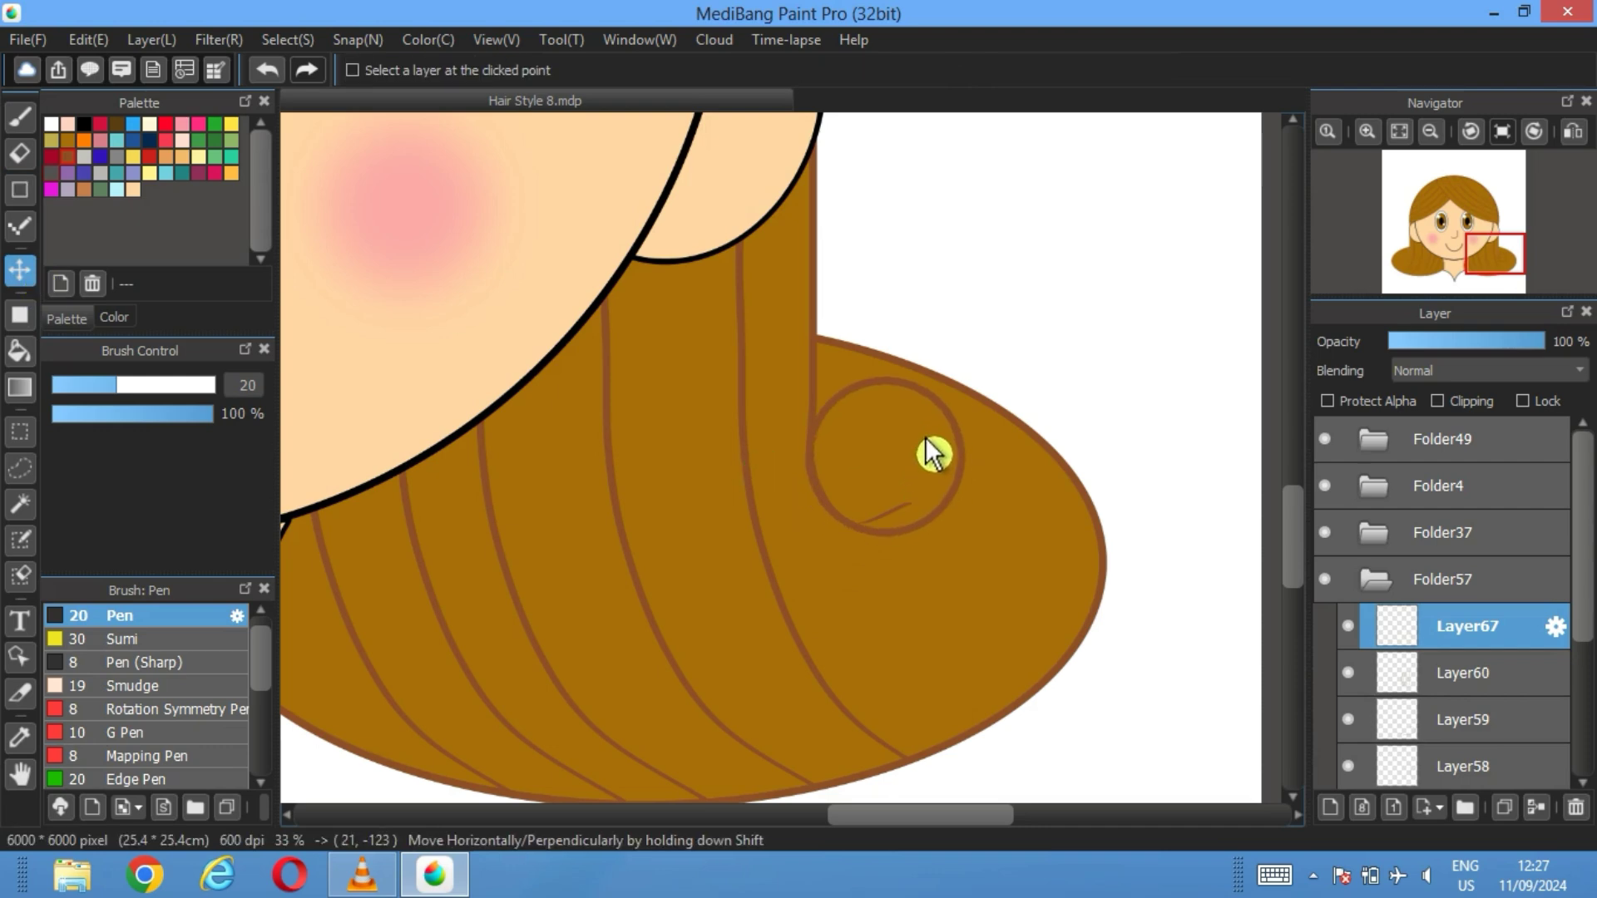
pyautogui.moveTo(932, 451); pyautogui.dragTo(935, 453)
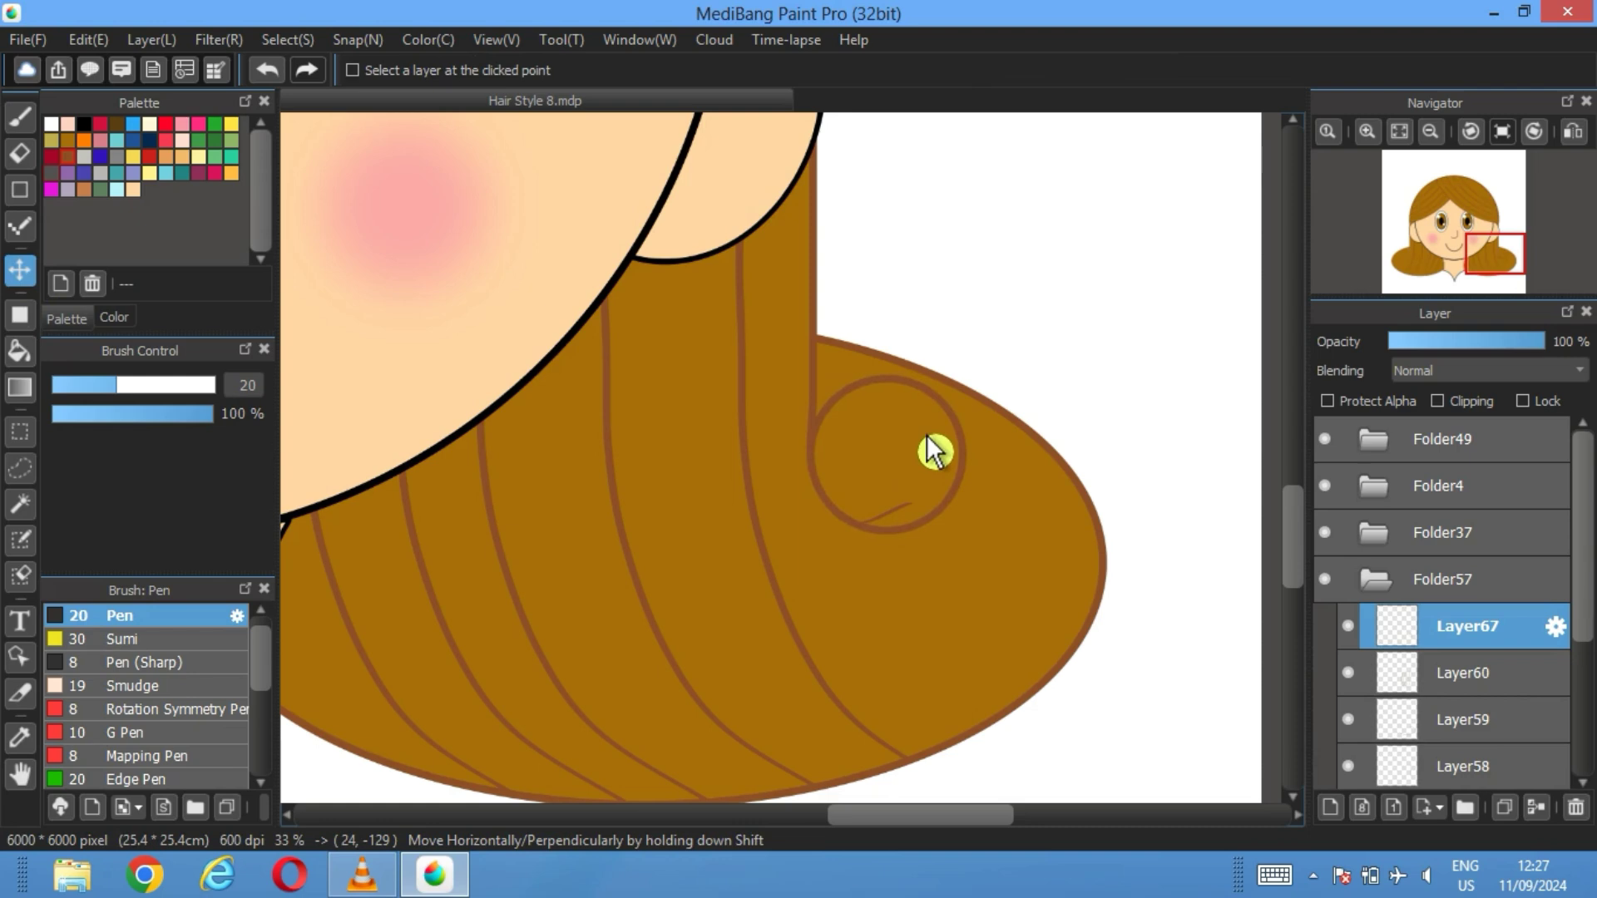
# Collapse the upper Folder57 and lower its opacity to 61%
pyautogui.click(1407, 594)
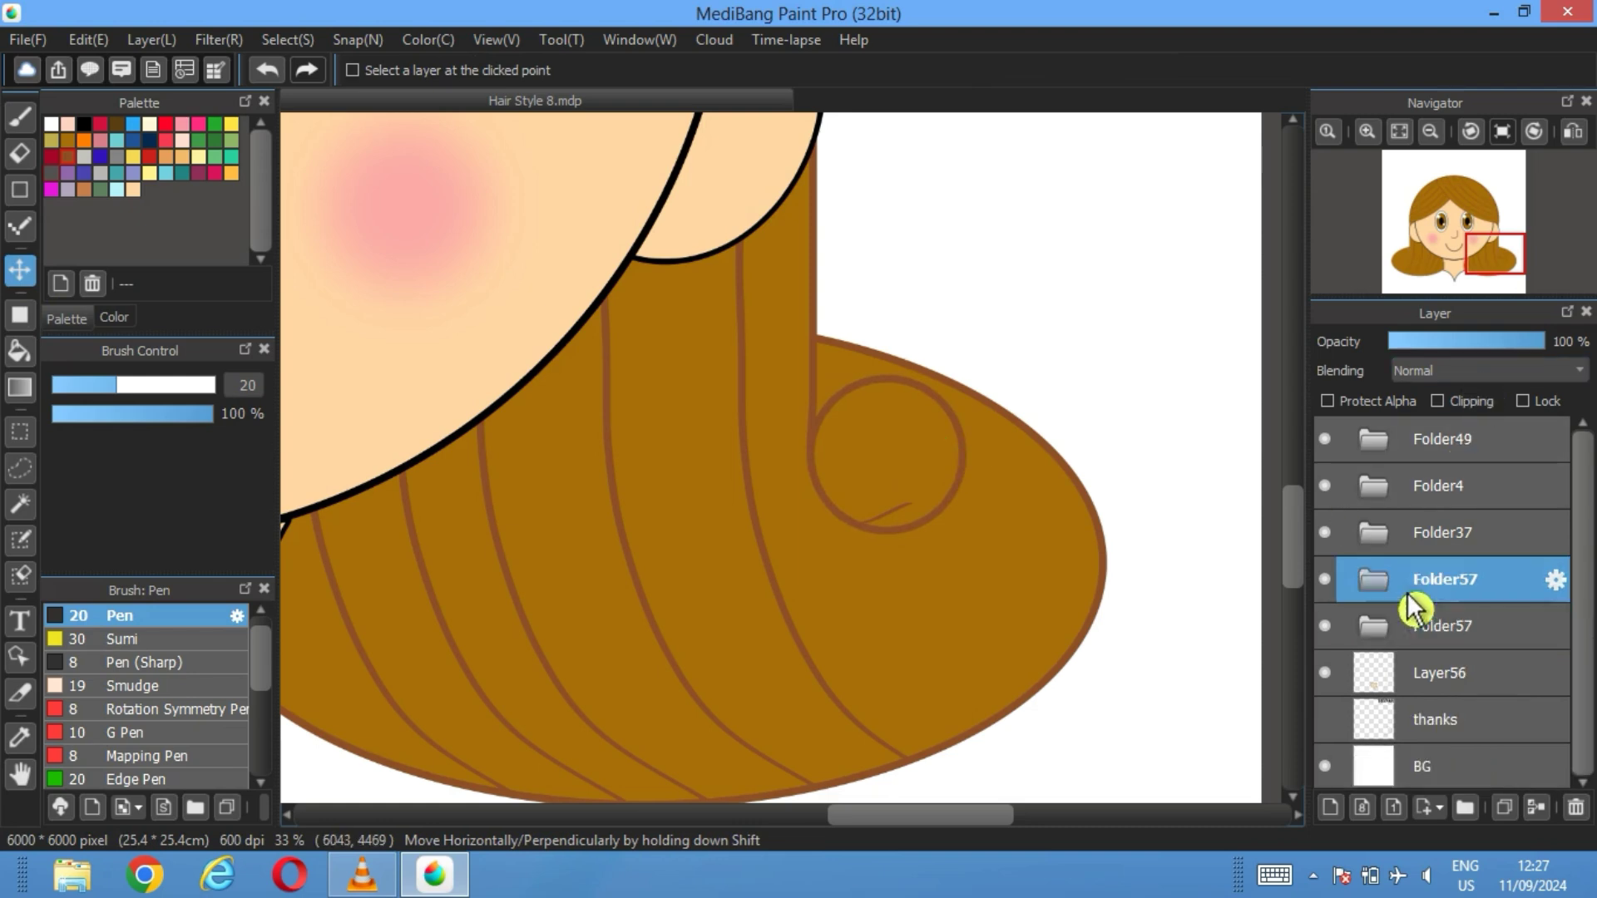
pyautogui.moveTo(1490, 348); pyautogui.dragTo(1464, 349)
pyautogui.click(1486, 343)
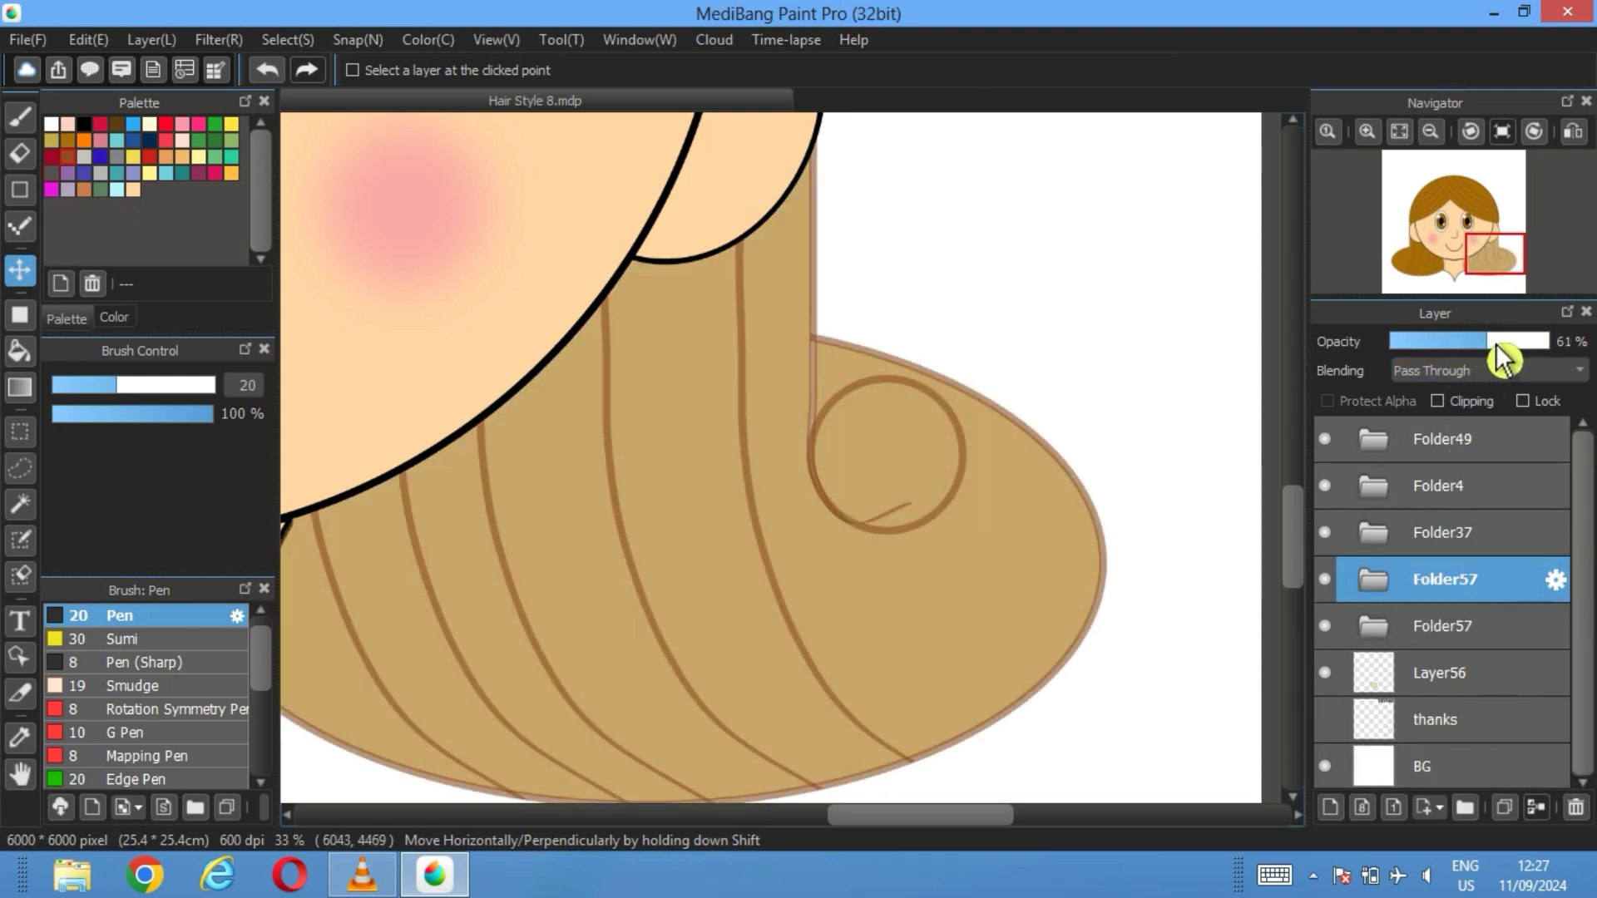
# On Layer67, erase the circle with a size 53 eraser, leaving only its lower-left arc as the curl
pyautogui.click(1376, 586)
pyautogui.click(1398, 645)
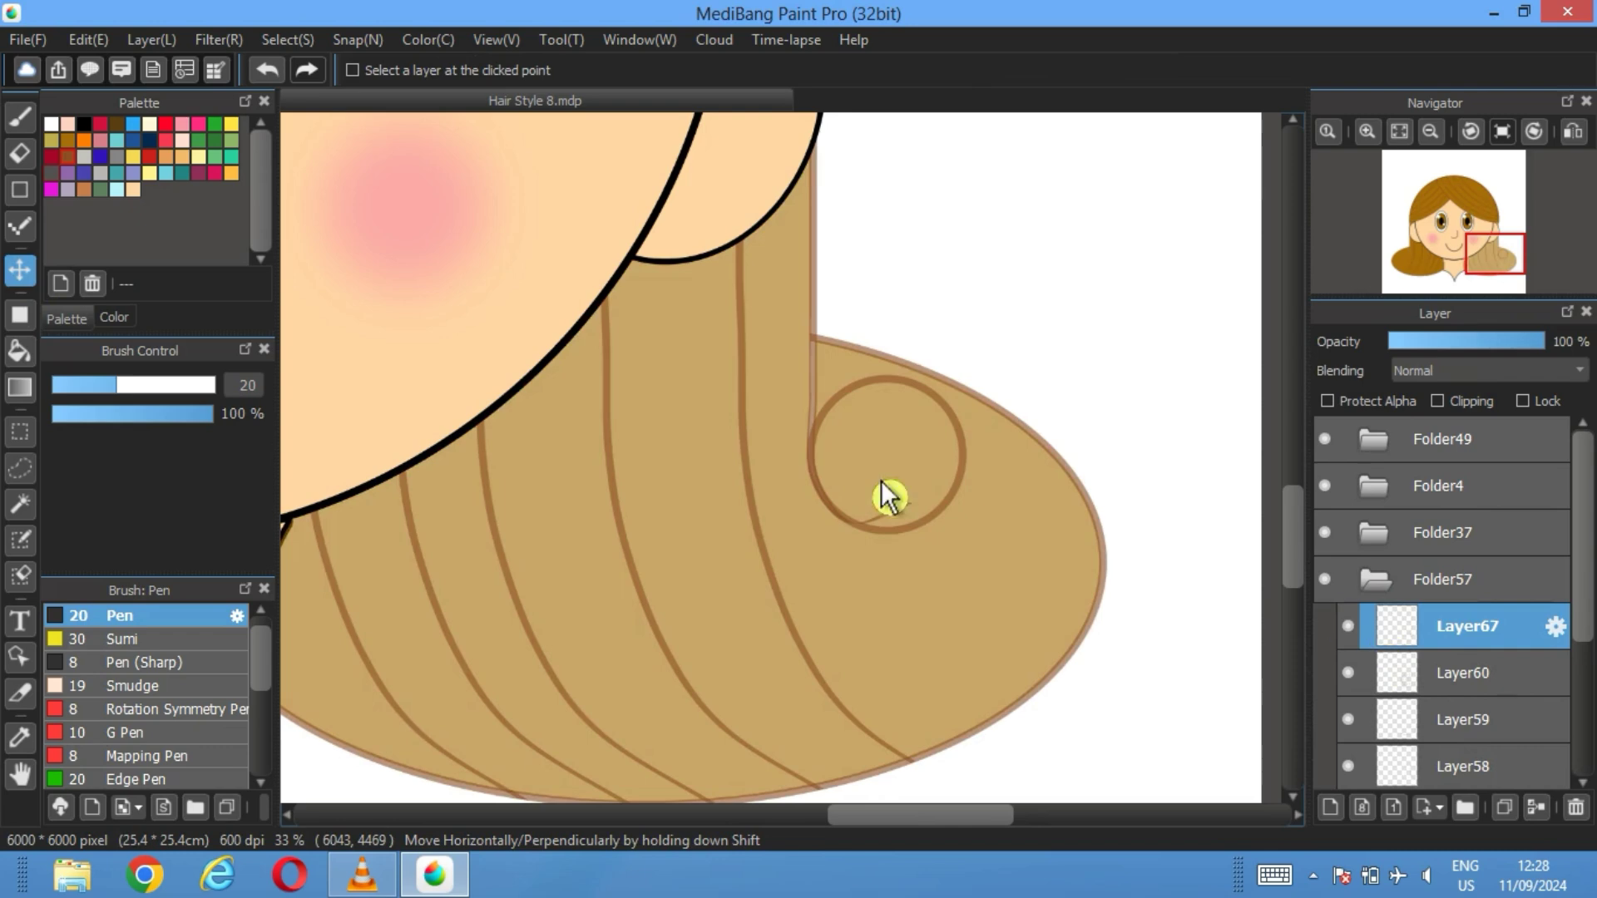
pyautogui.scroll(2, 890, 492)
pyautogui.press('e')
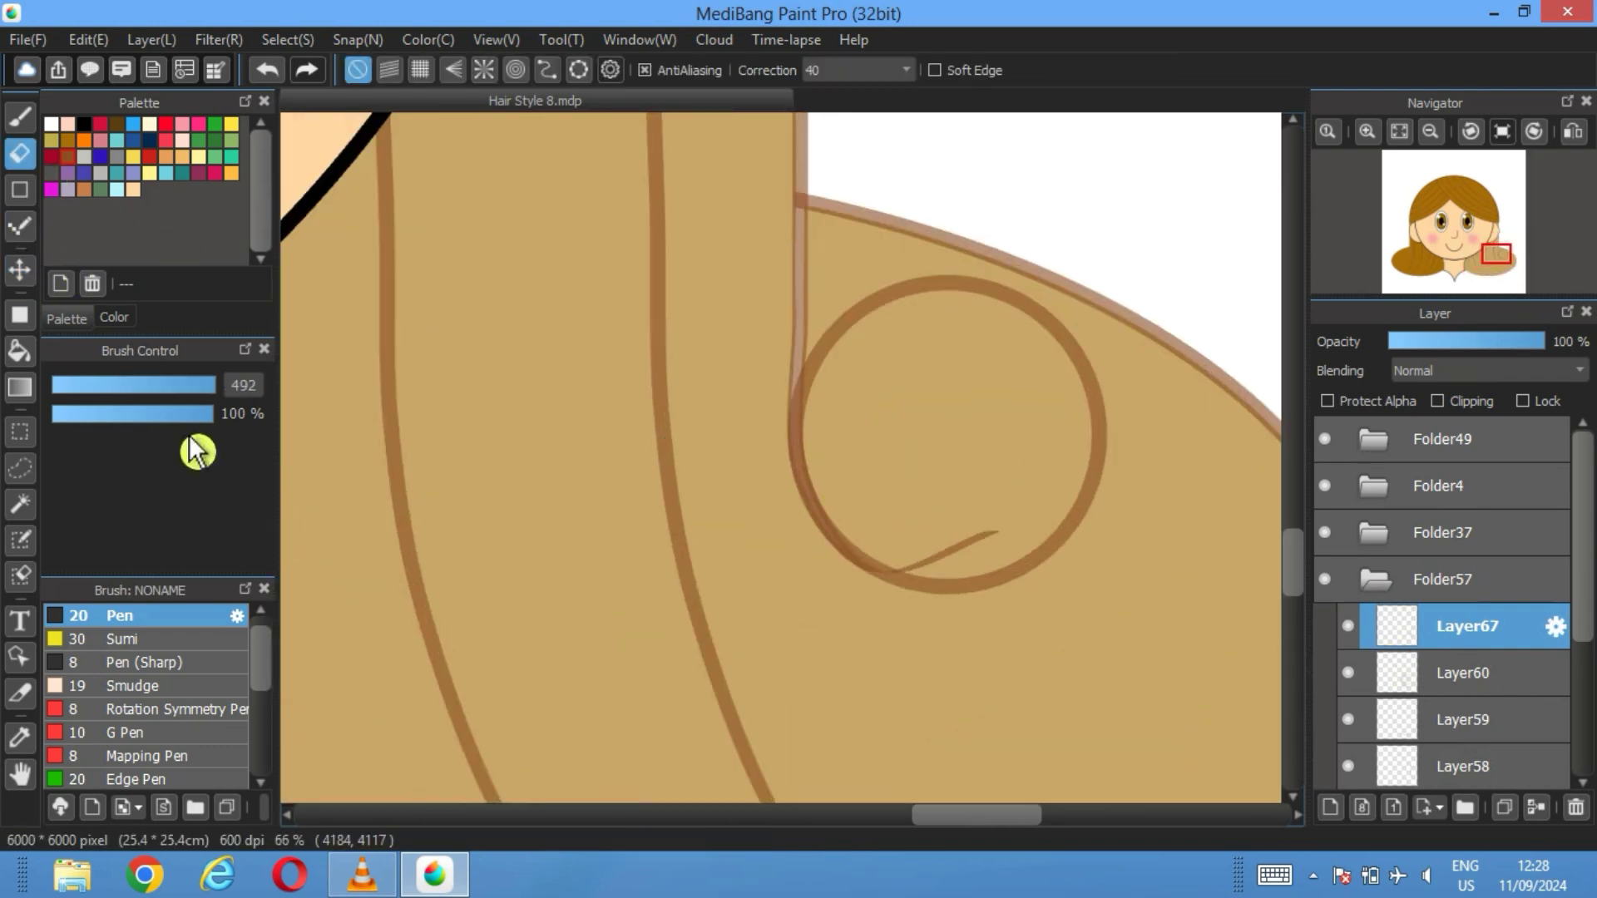
pyautogui.click(186, 387)
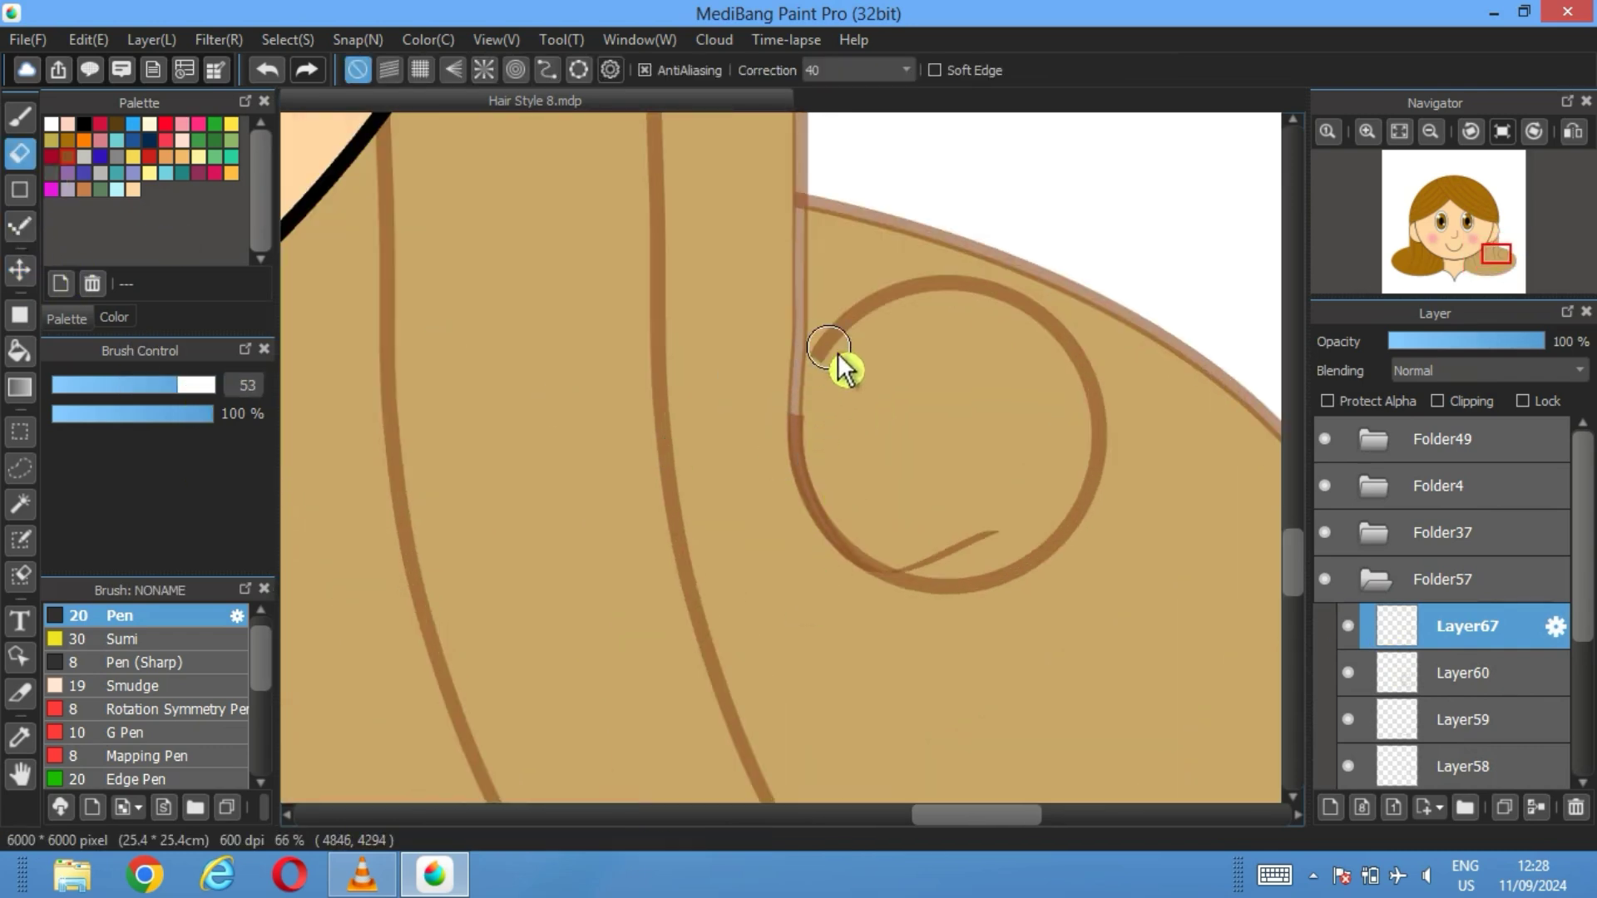
pyautogui.moveTo(876, 317)
pyautogui.mouseDown()
pyautogui.moveTo(970, 314)
pyautogui.moveTo(1087, 367)
pyautogui.moveTo(1101, 457)
pyautogui.moveTo(1120, 403)
pyautogui.moveTo(1081, 524)
pyautogui.moveTo(1039, 565)
pyautogui.mouseUp()
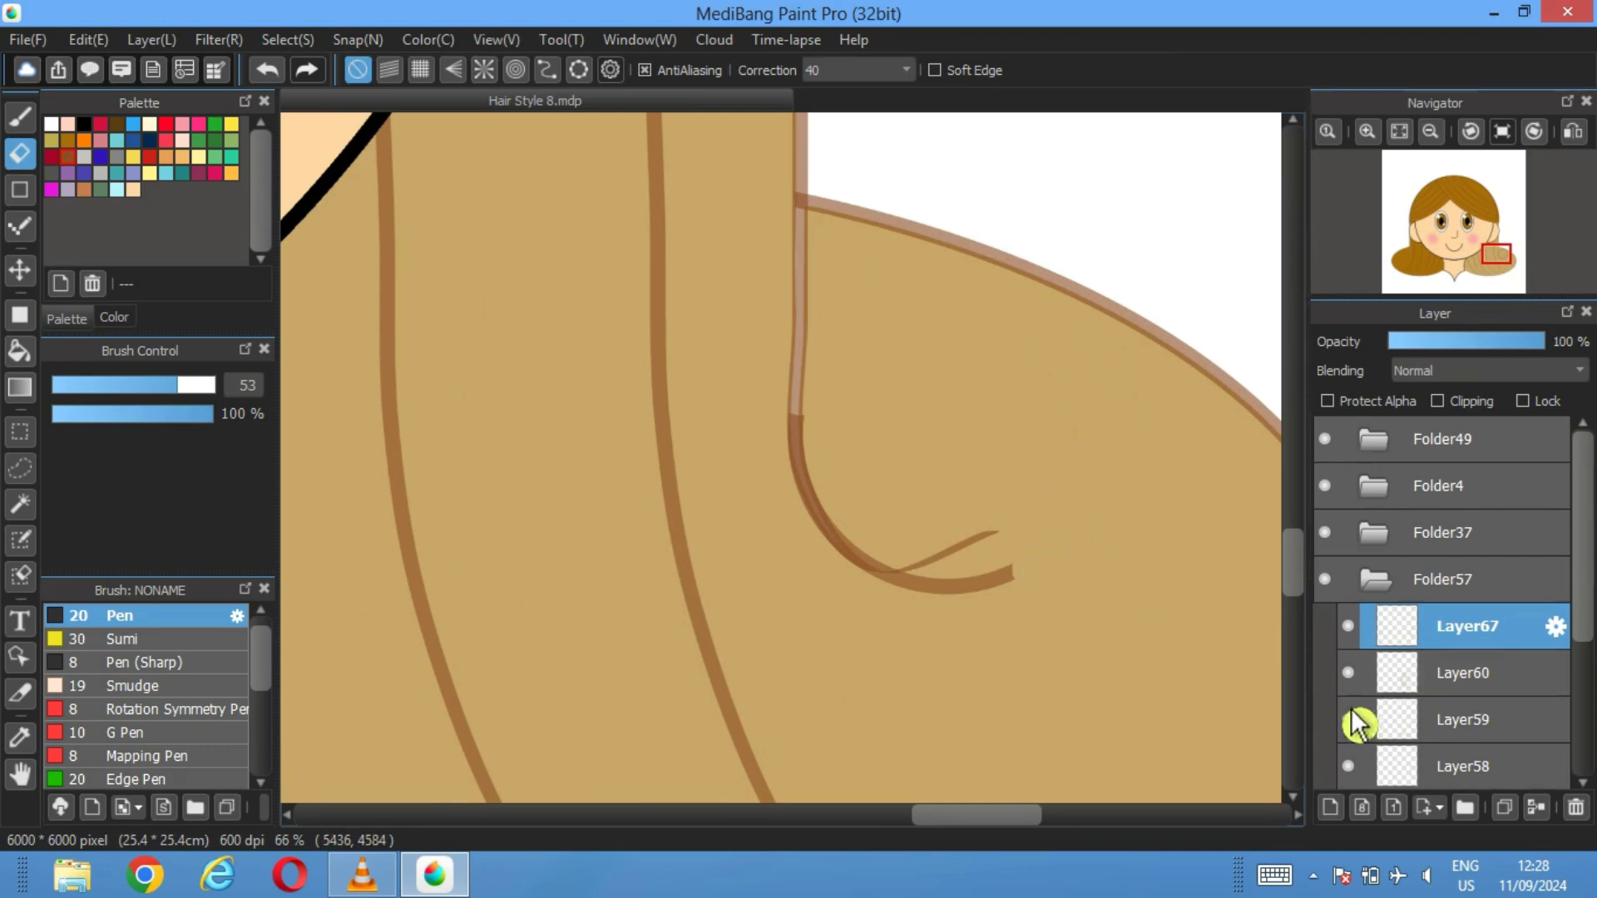
# On Layer58 of the right hair, erase the old tapered curl tip, and restore the collapsed folder's opacity to 100%
pyautogui.scroll(-2, 1387, 667)
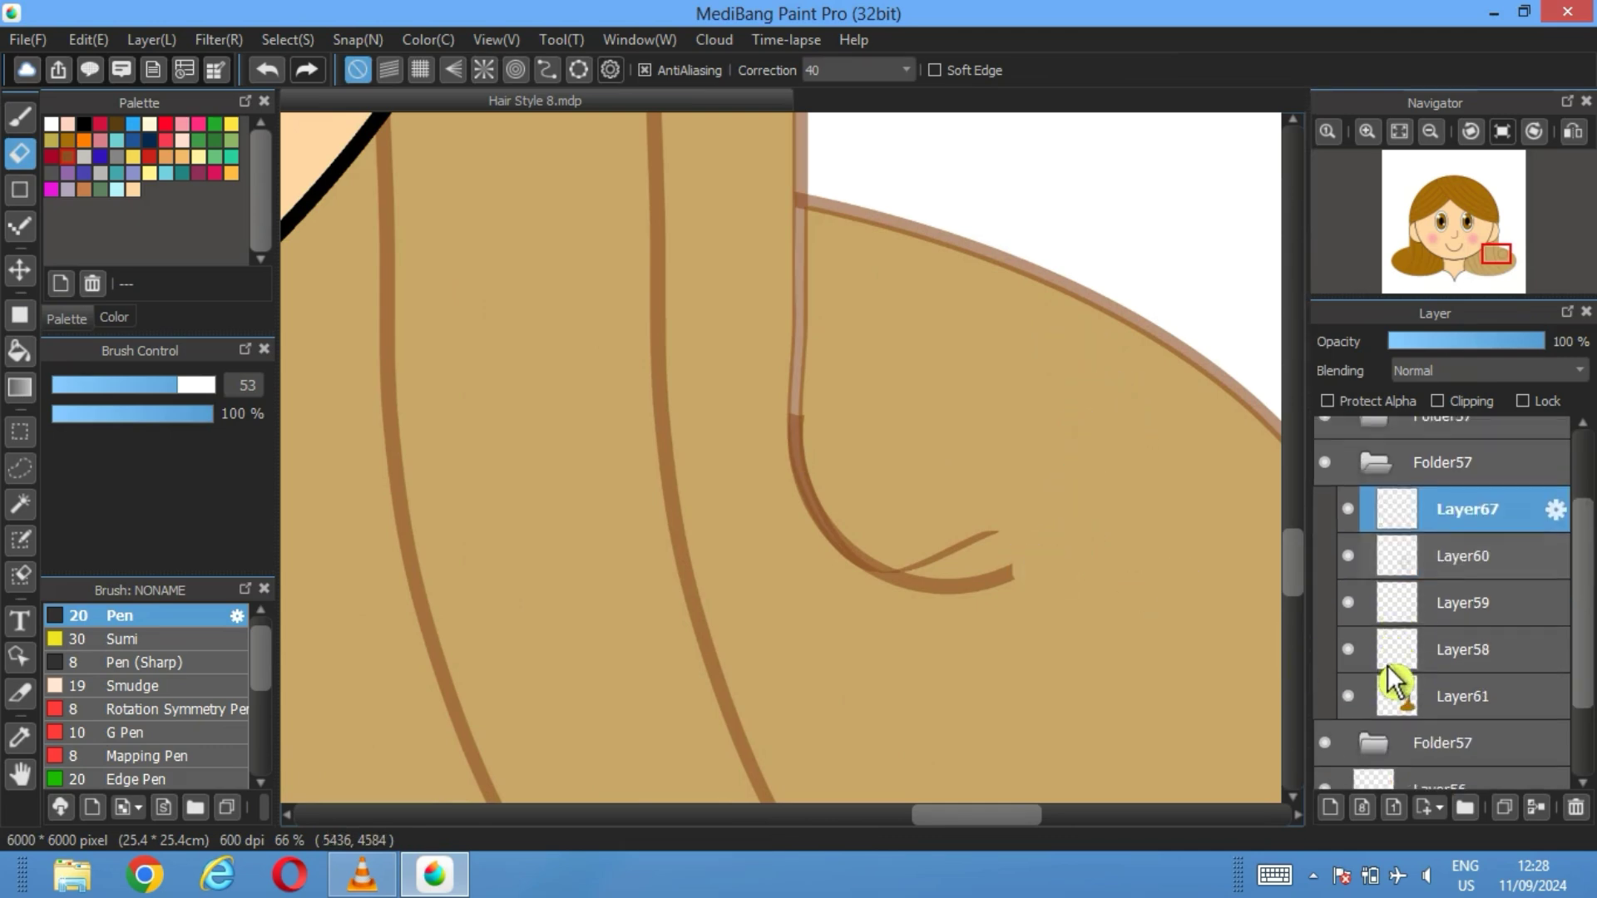
pyautogui.click(1462, 653)
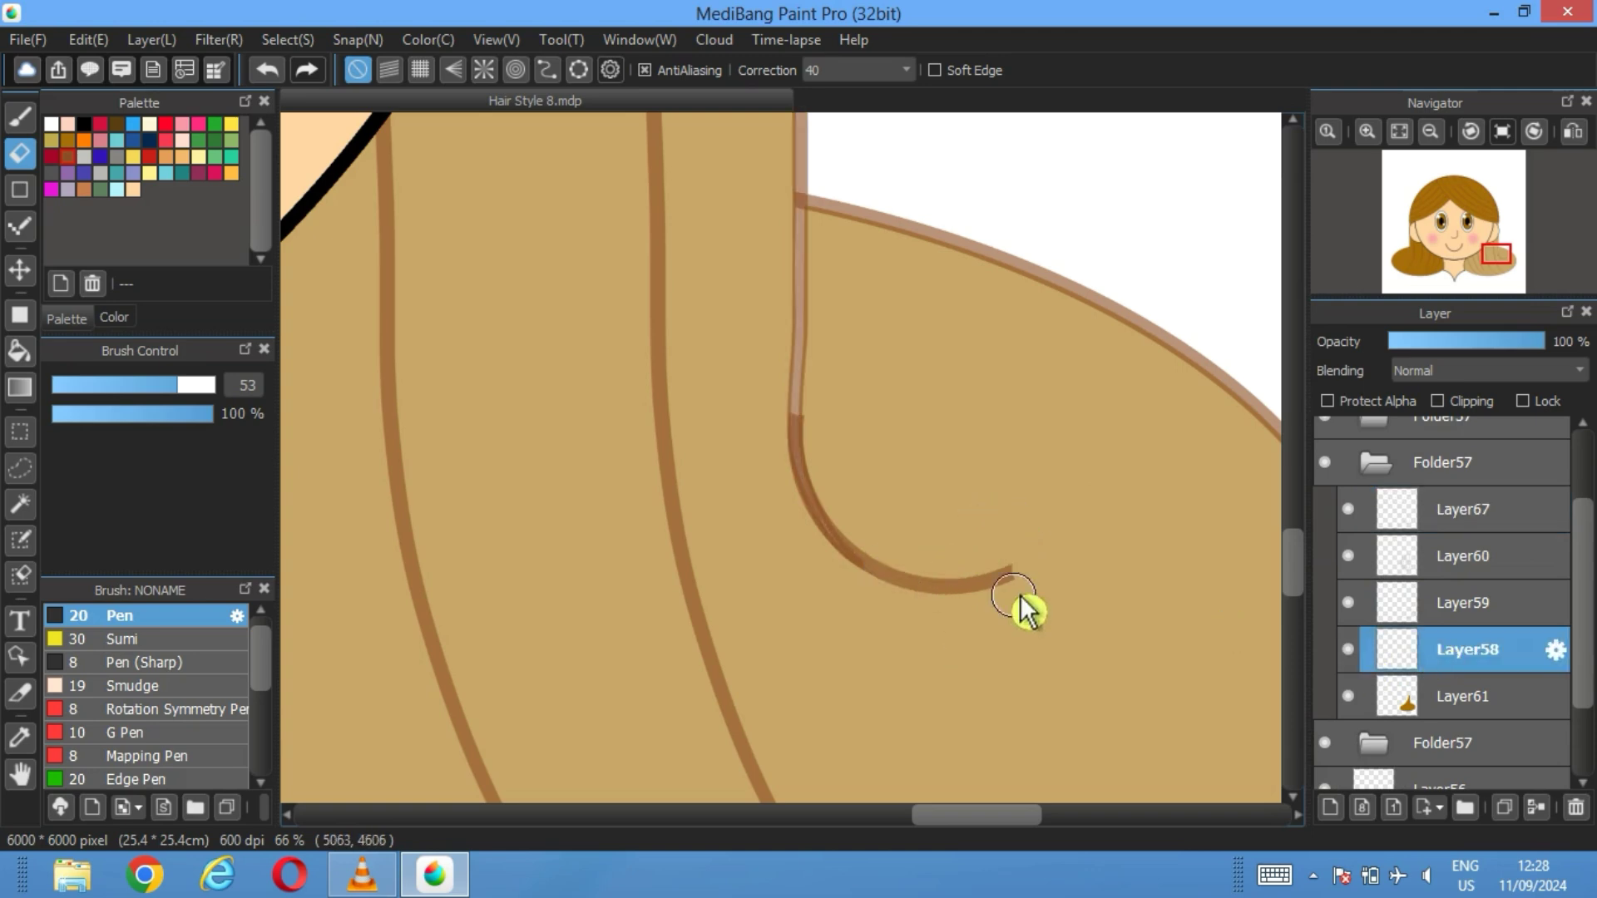
pyautogui.click(1373, 463)
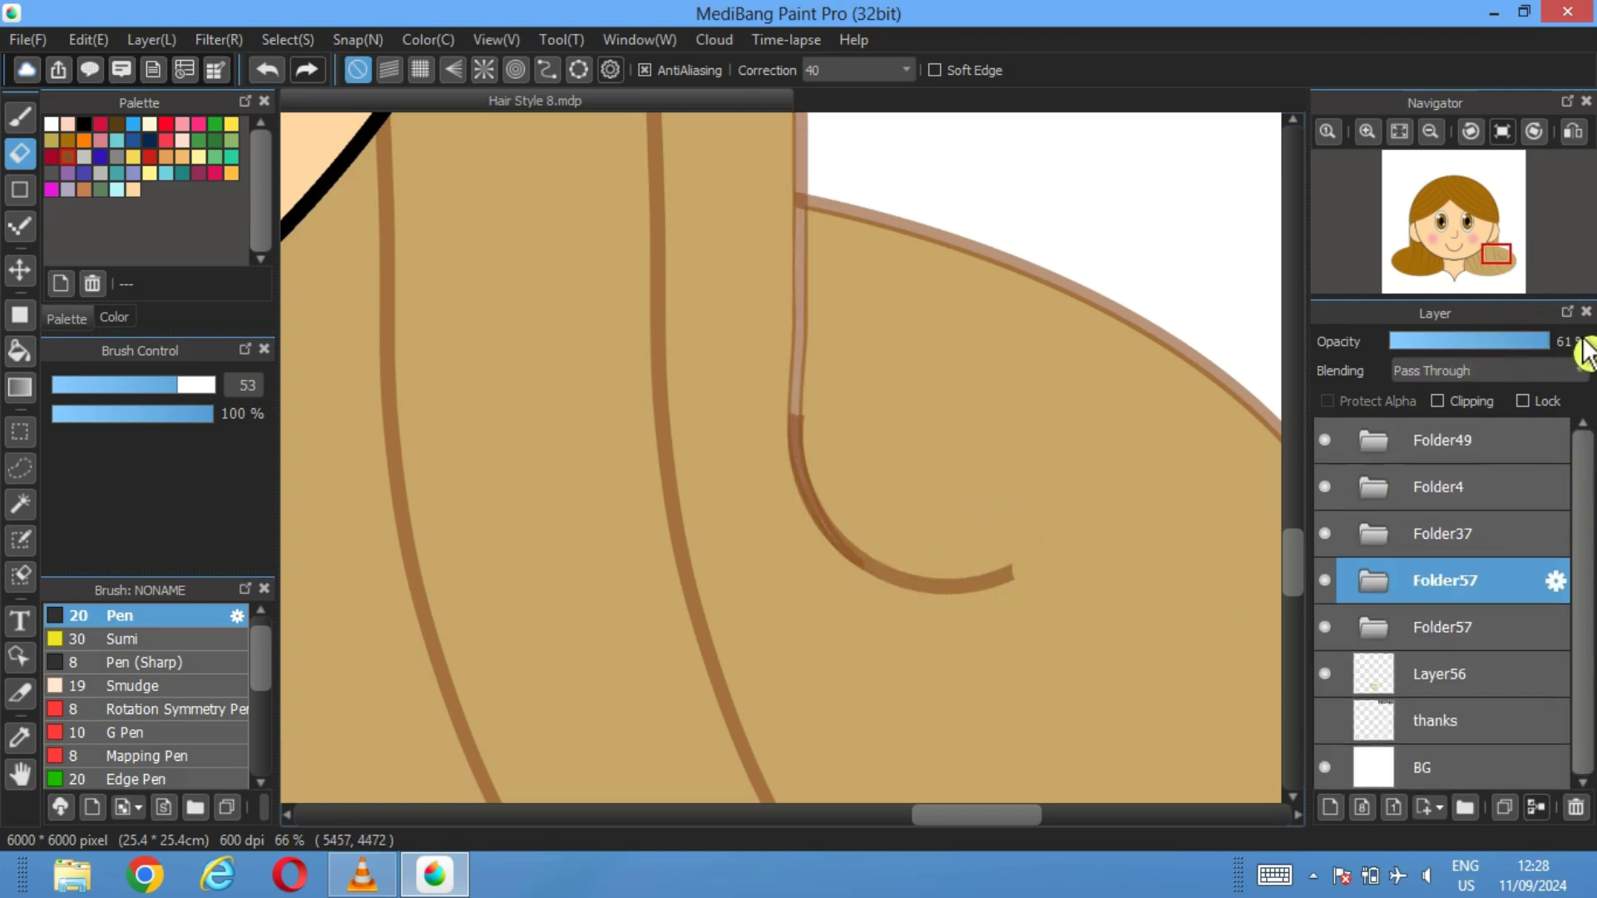
pyautogui.click(1545, 342)
pyautogui.scroll(-5, 1050, 536)
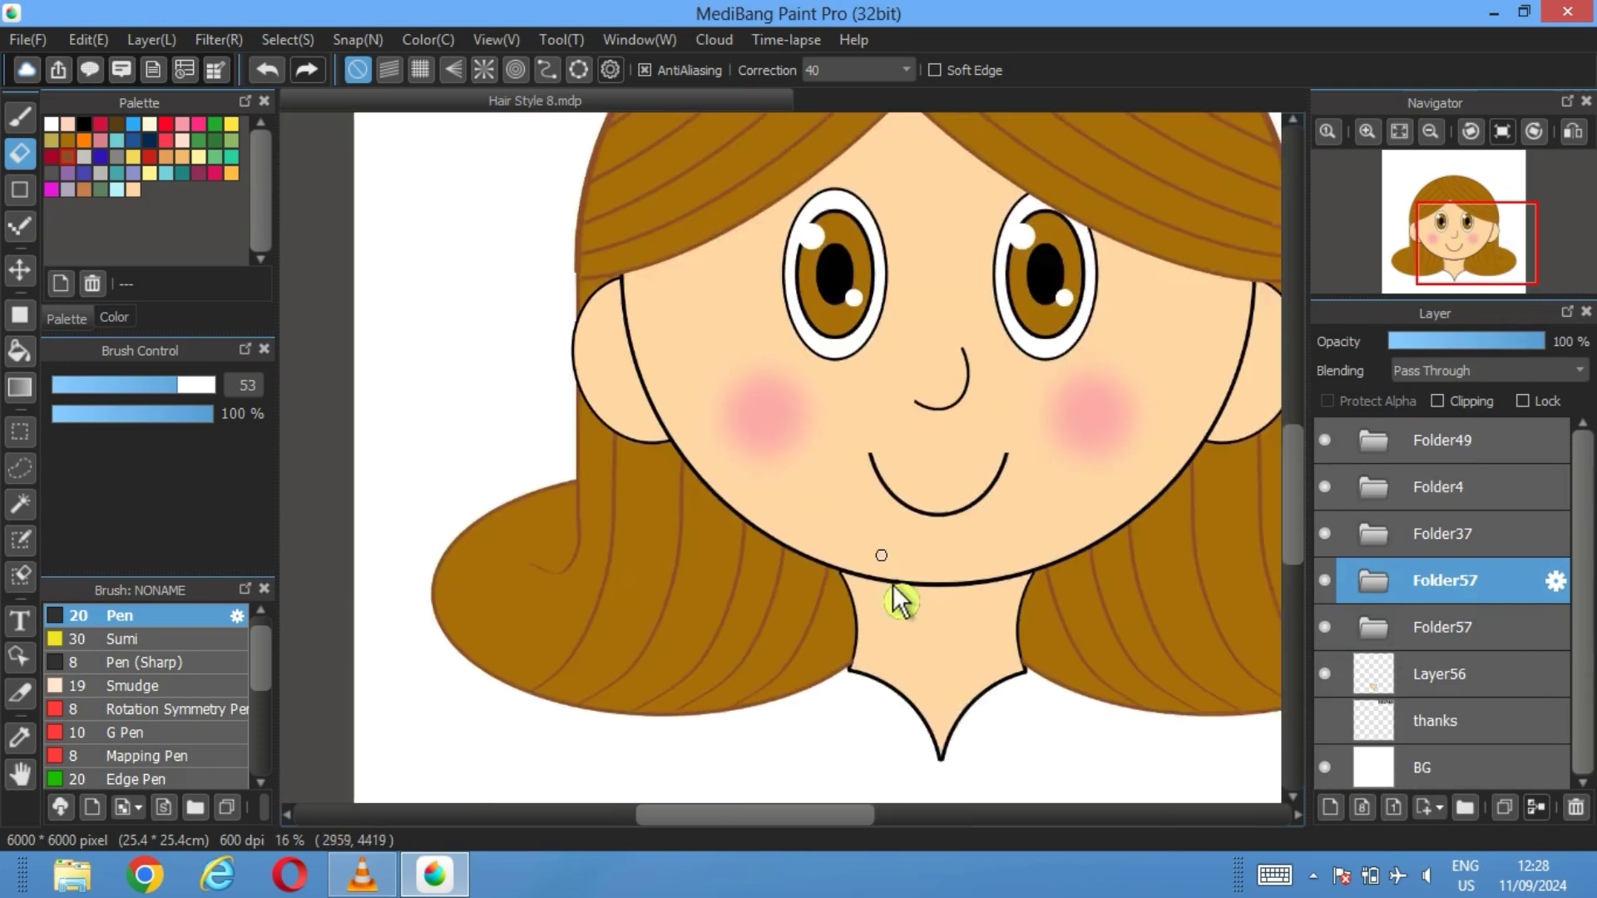
# Add a new layer above Layer60 inside the lower Folder57
pyautogui.click(1376, 628)
pyautogui.click(1463, 675)
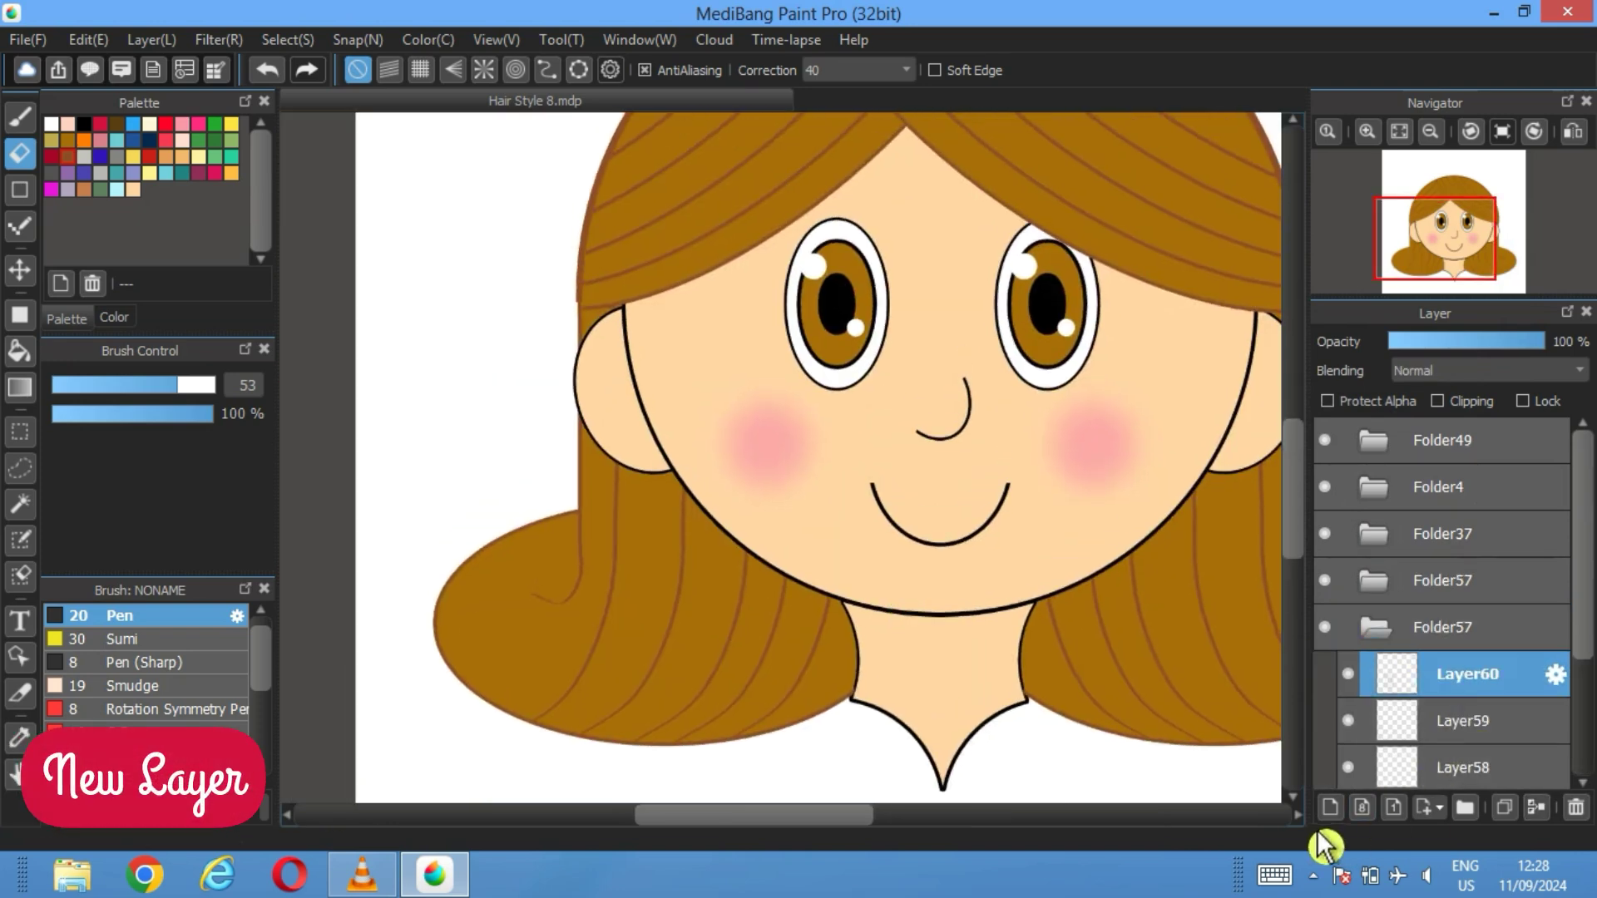
pyautogui.click(1331, 807)
# Draw a brown ellipse outline over the inner curl of the left hair and move it up against the vertical hair outline
pyautogui.scroll(5, 613, 627)
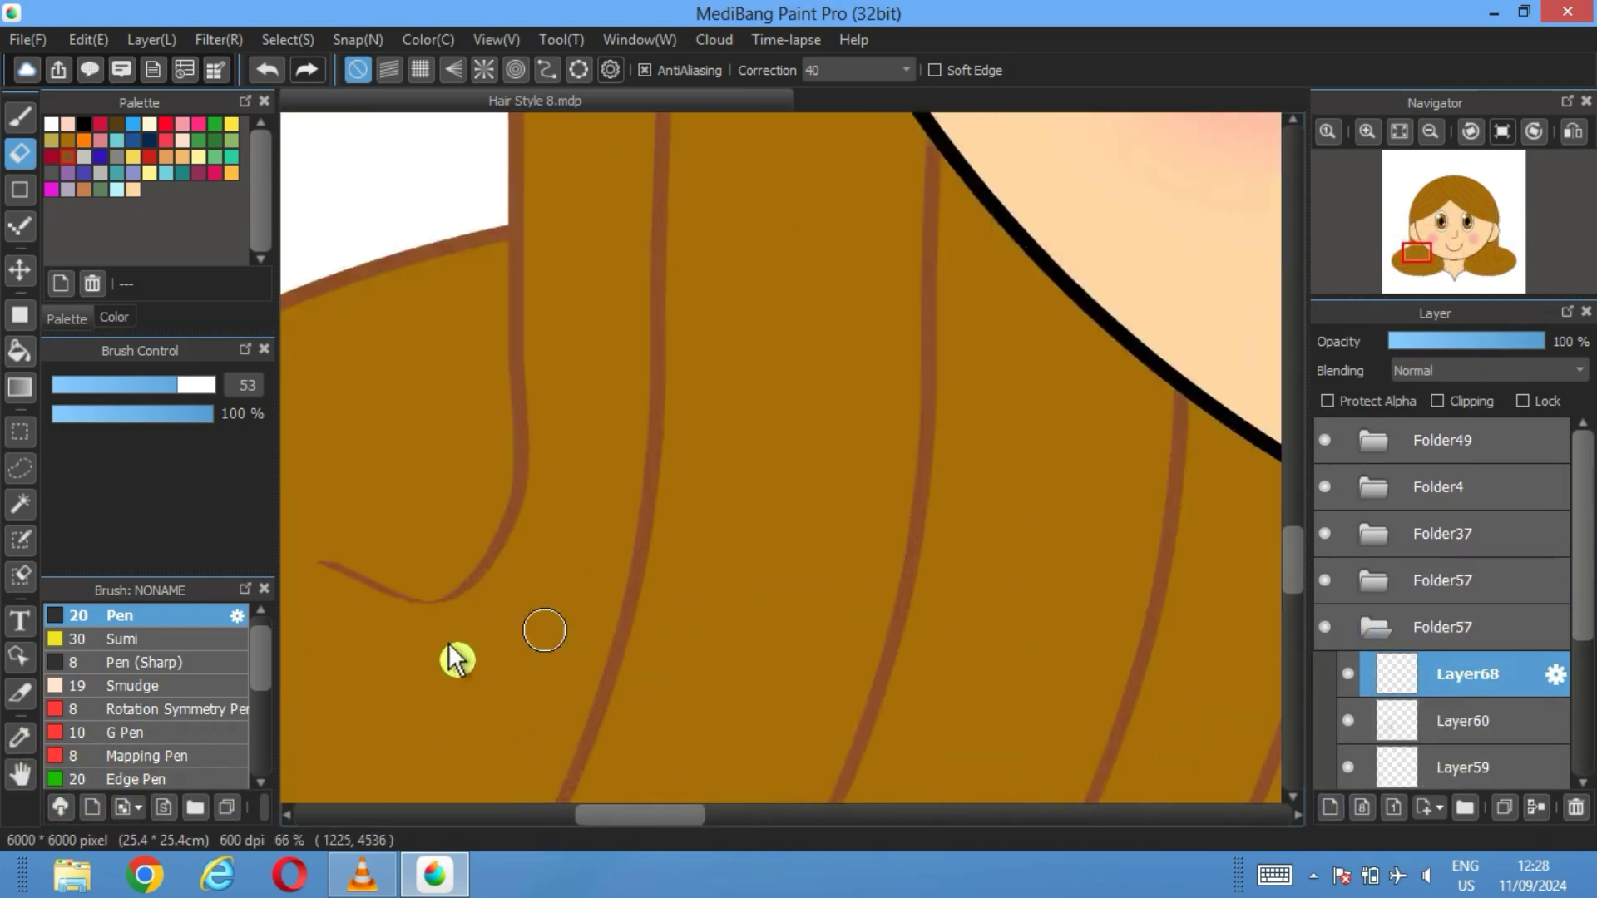
pyautogui.moveTo(456, 659); pyautogui.dragTo(727, 670)
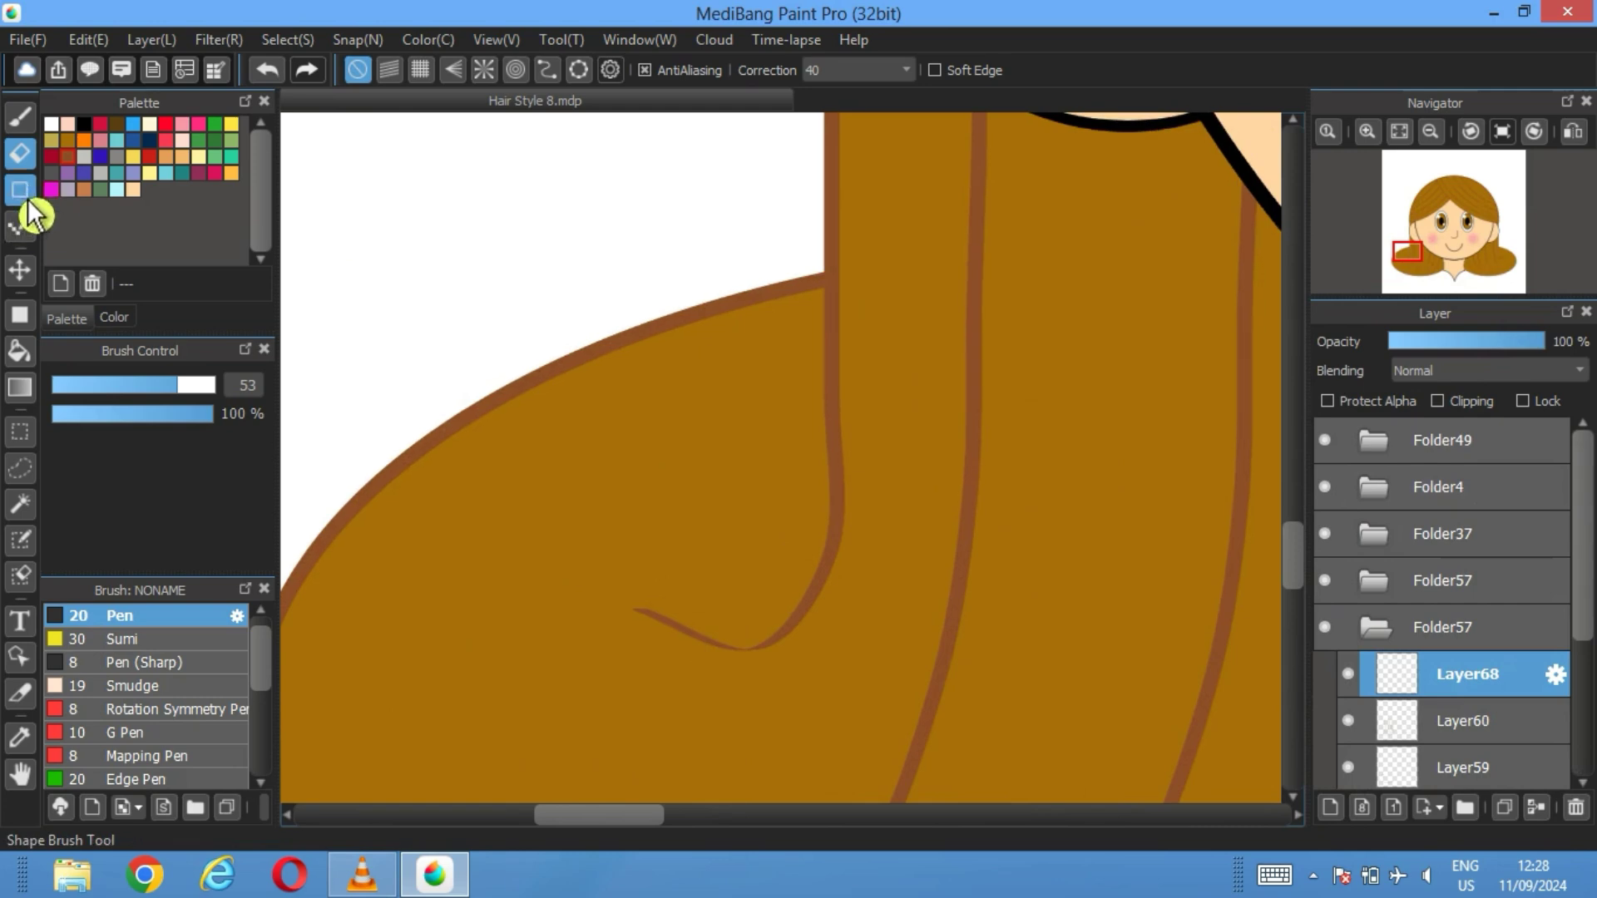
pyautogui.click(23, 196)
pyautogui.moveTo(845, 482); pyautogui.dragTo(554, 735)
pyautogui.click(20, 269)
pyautogui.moveTo(870, 701); pyautogui.dragTo(831, 577)
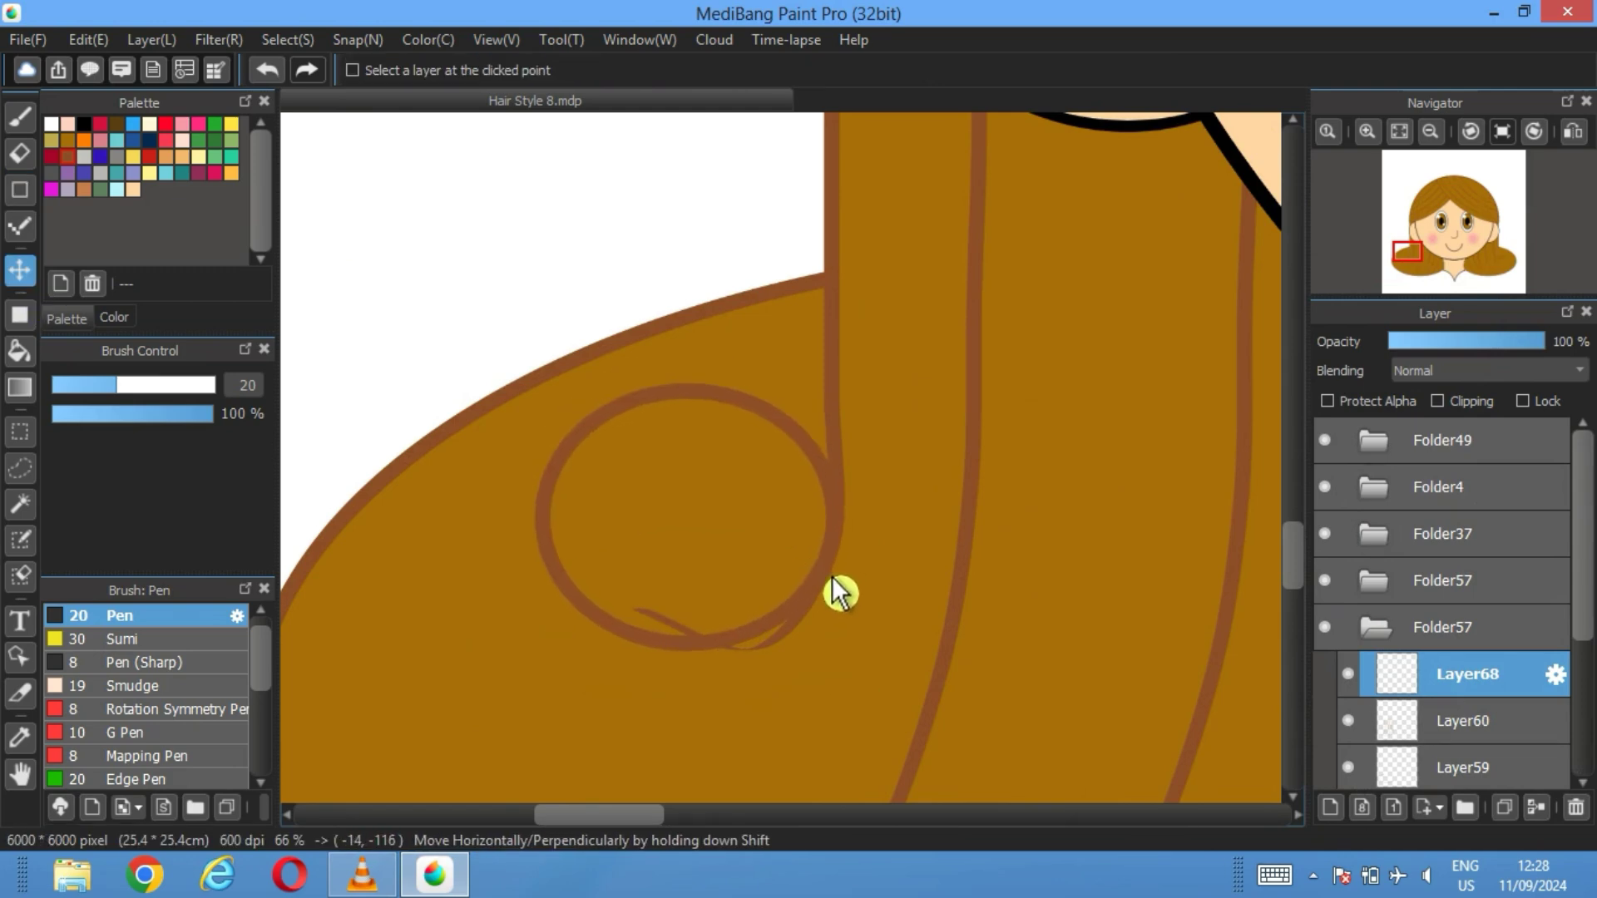
# Collapse the lower Folder57, set its opacity to 62%, and undo the accidental shift of the folder
pyautogui.click(1369, 640)
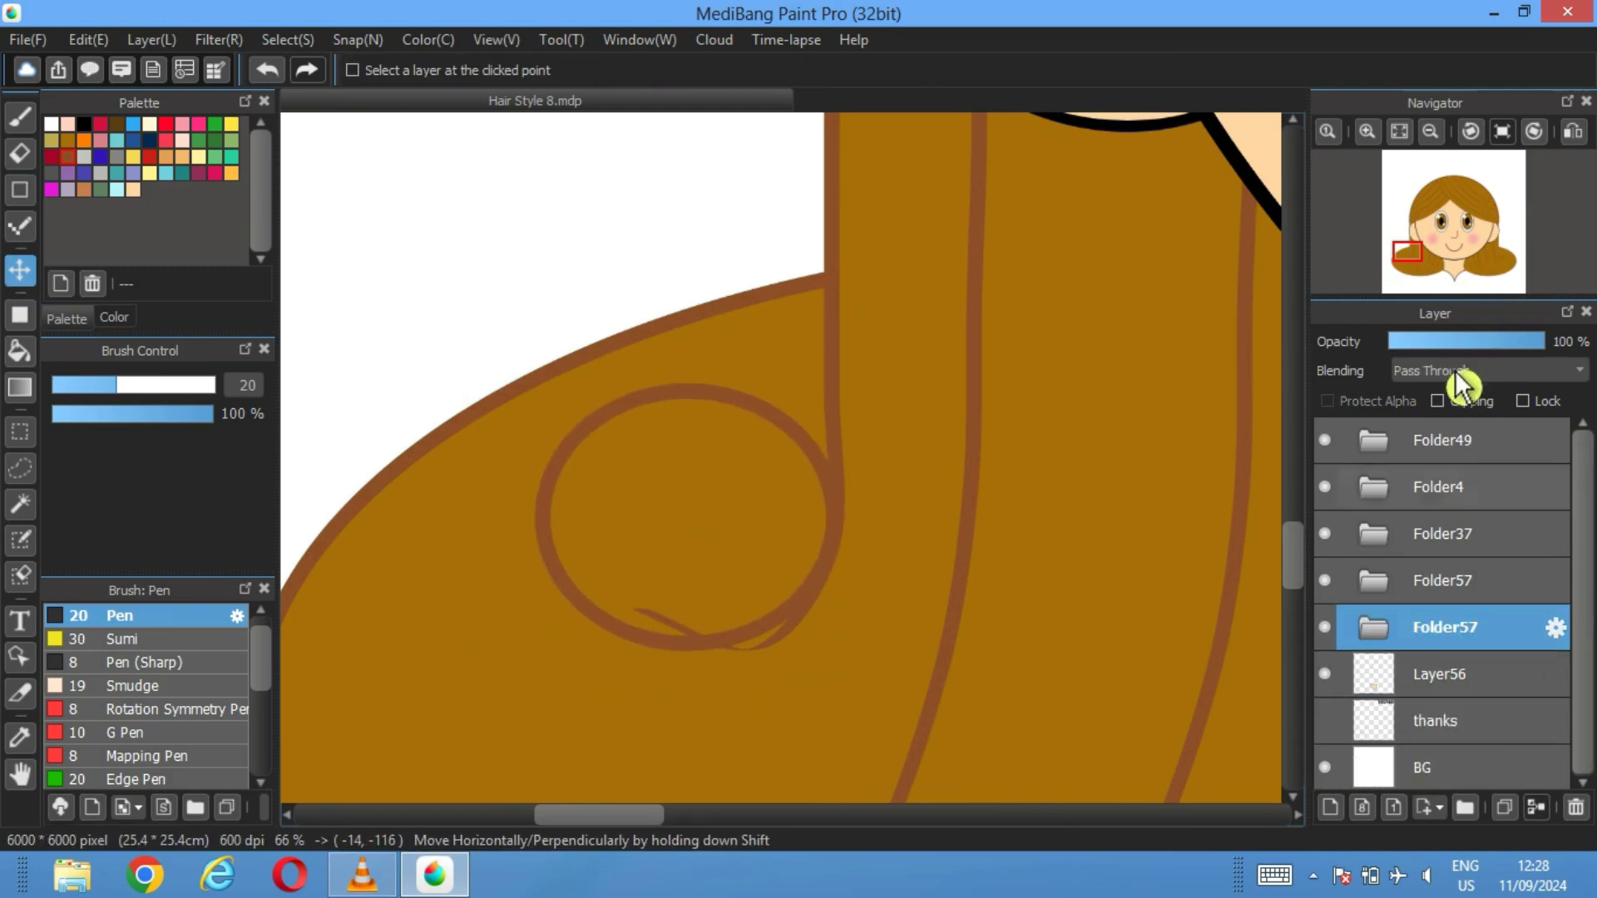
pyautogui.click(1490, 340)
pyautogui.moveTo(746, 542); pyautogui.dragTo(751, 542)
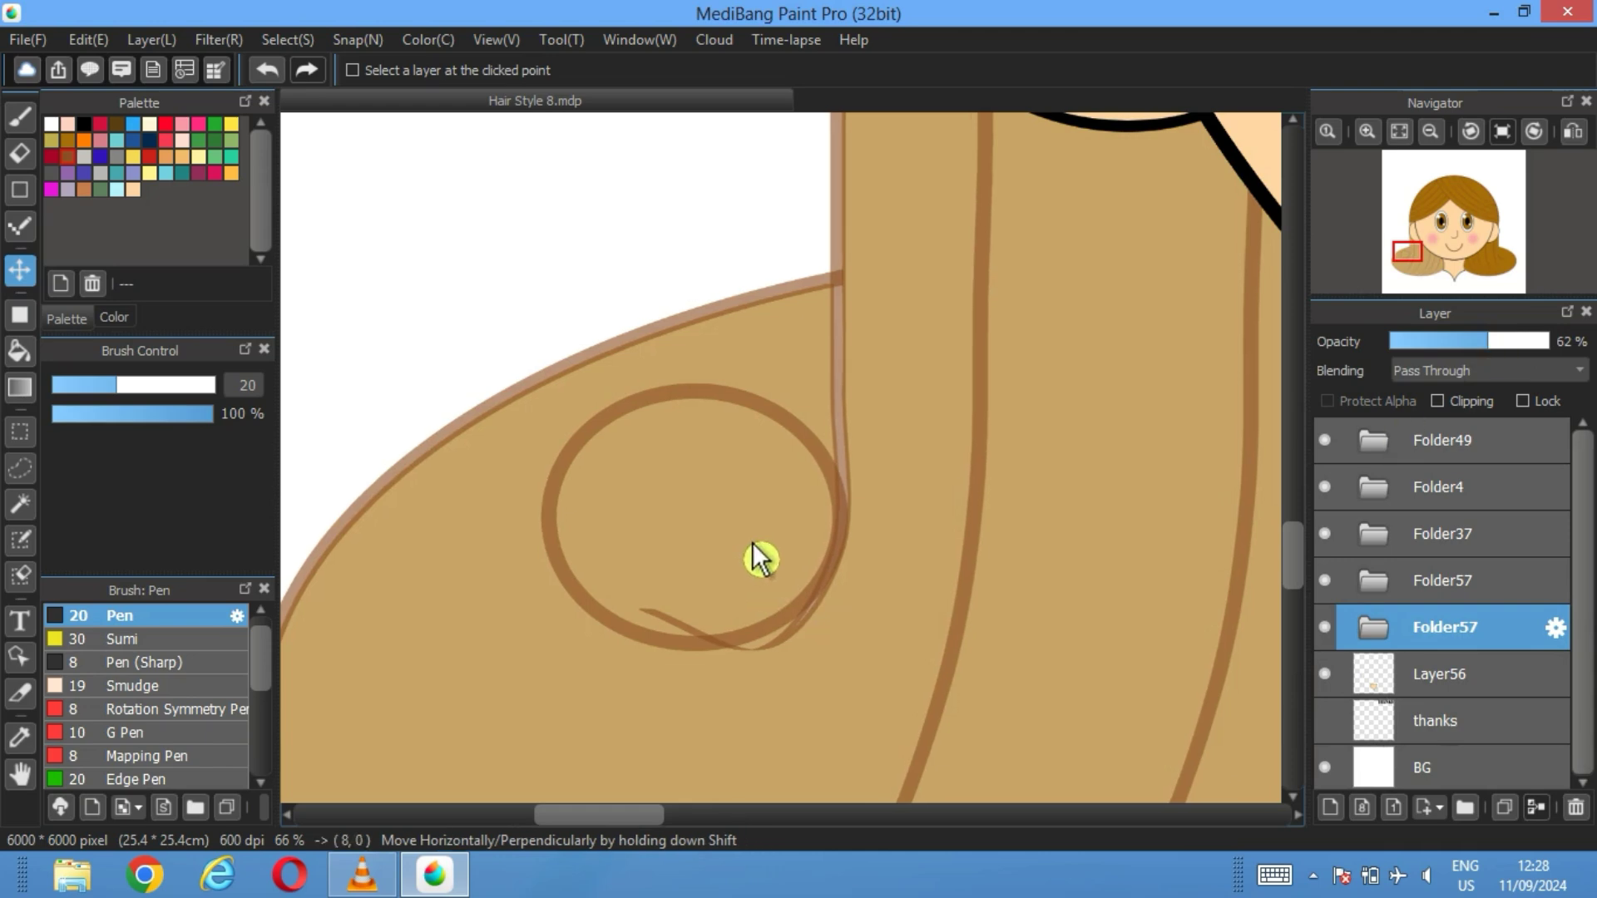
pyautogui.click(280, 75)
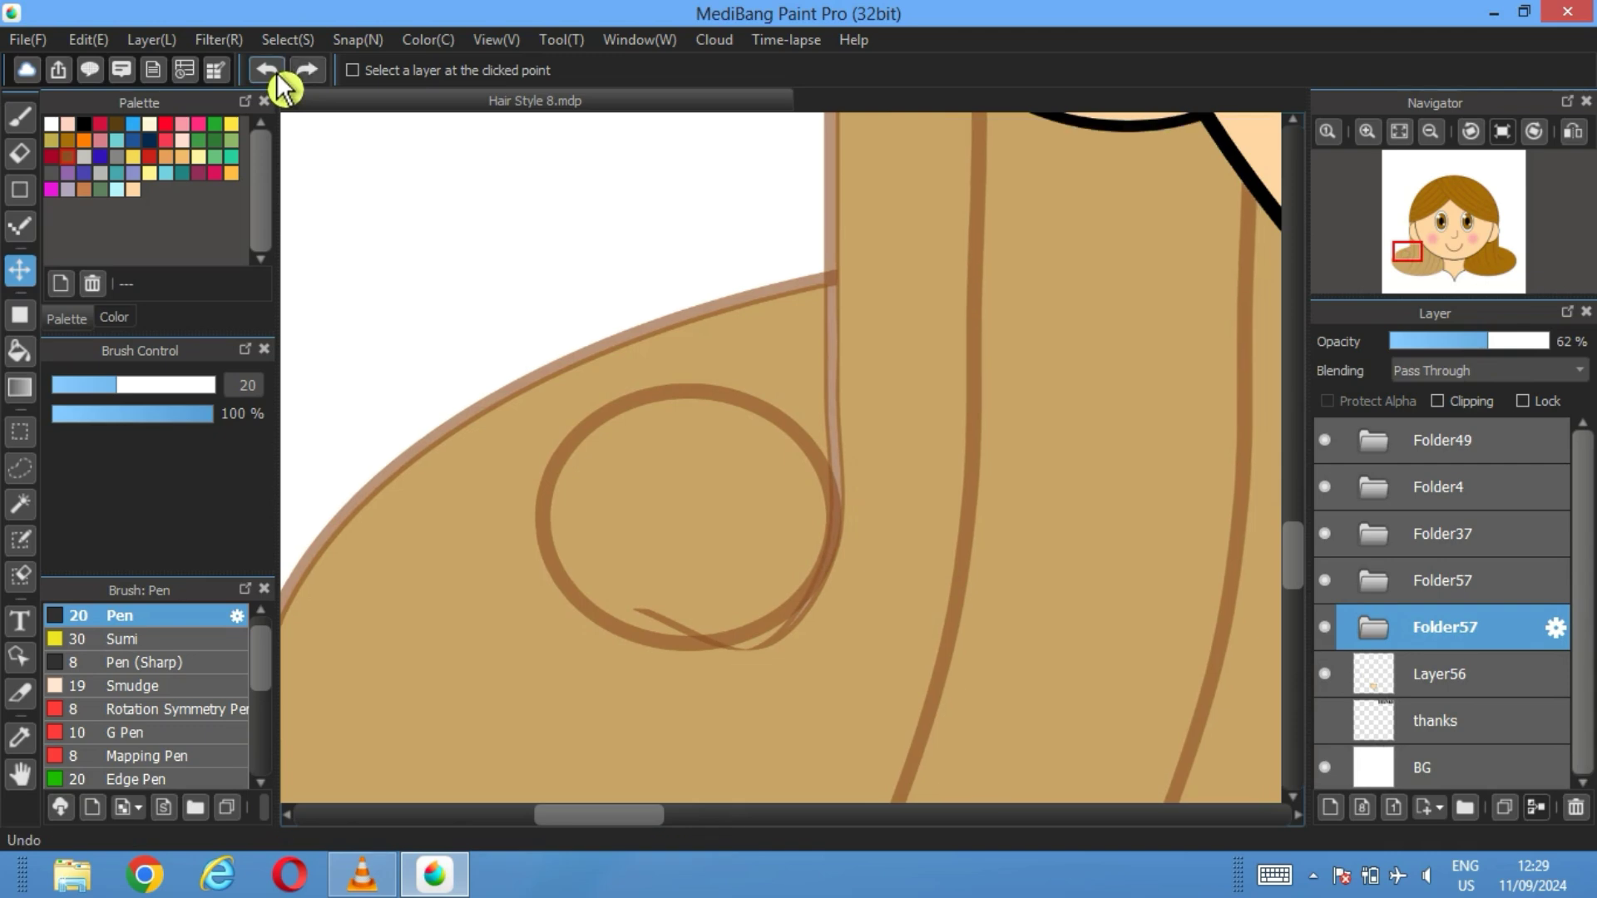
# On Layer68, nudge the ellipse slightly right onto the hair outline and erase all but its lower-right arc
pyautogui.click(1374, 629)
pyautogui.click(1428, 697)
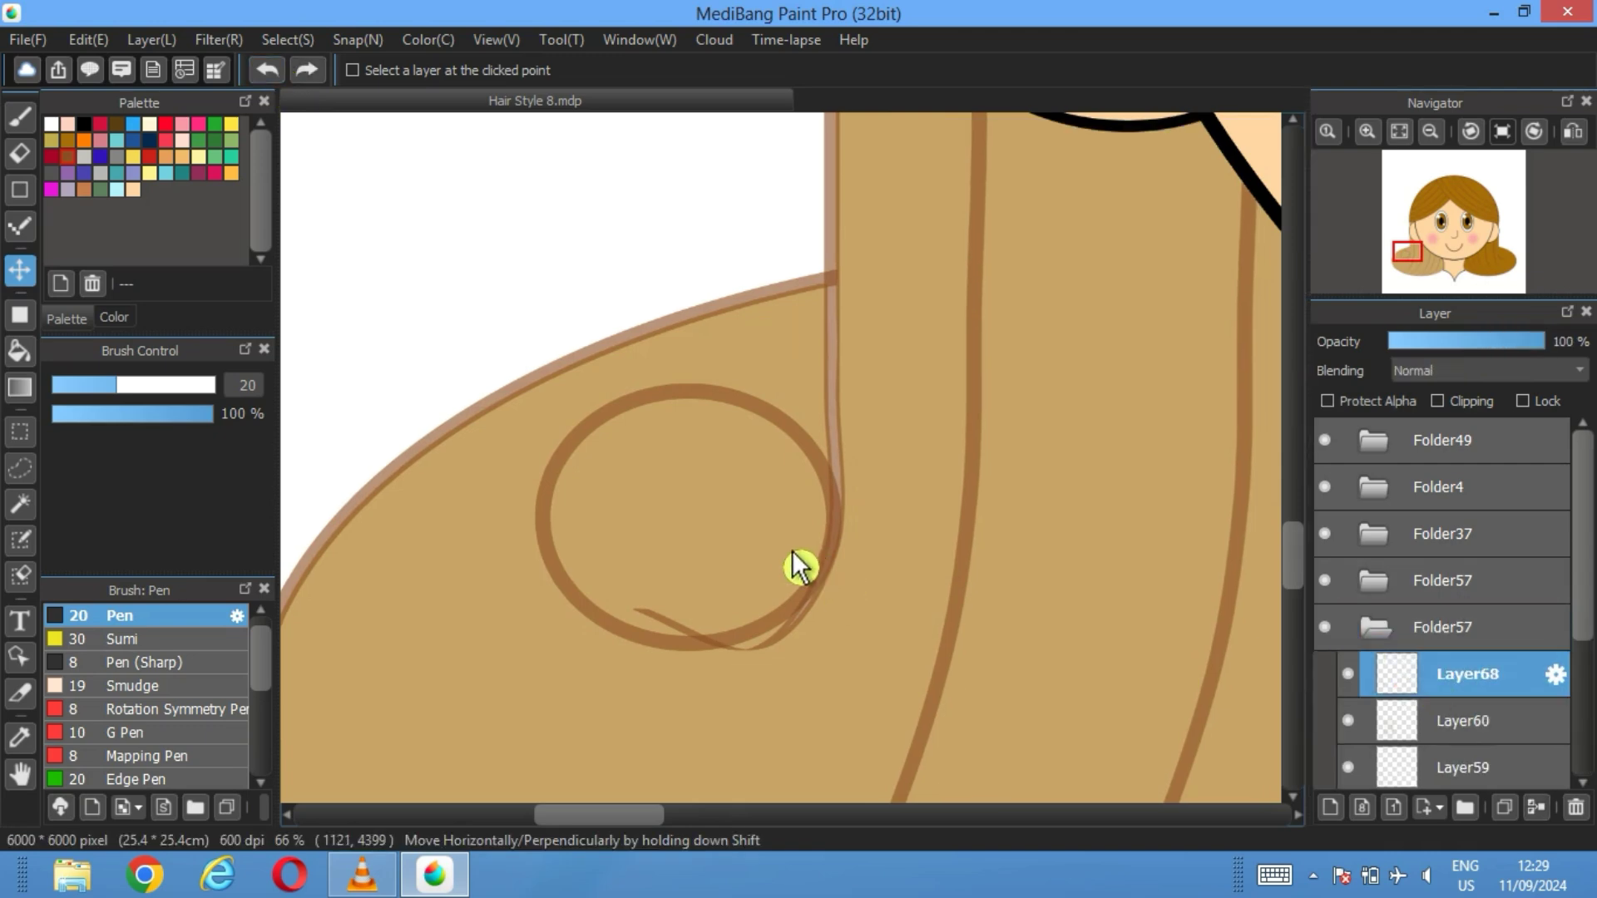
pyautogui.moveTo(791, 551); pyautogui.dragTo(795, 549)
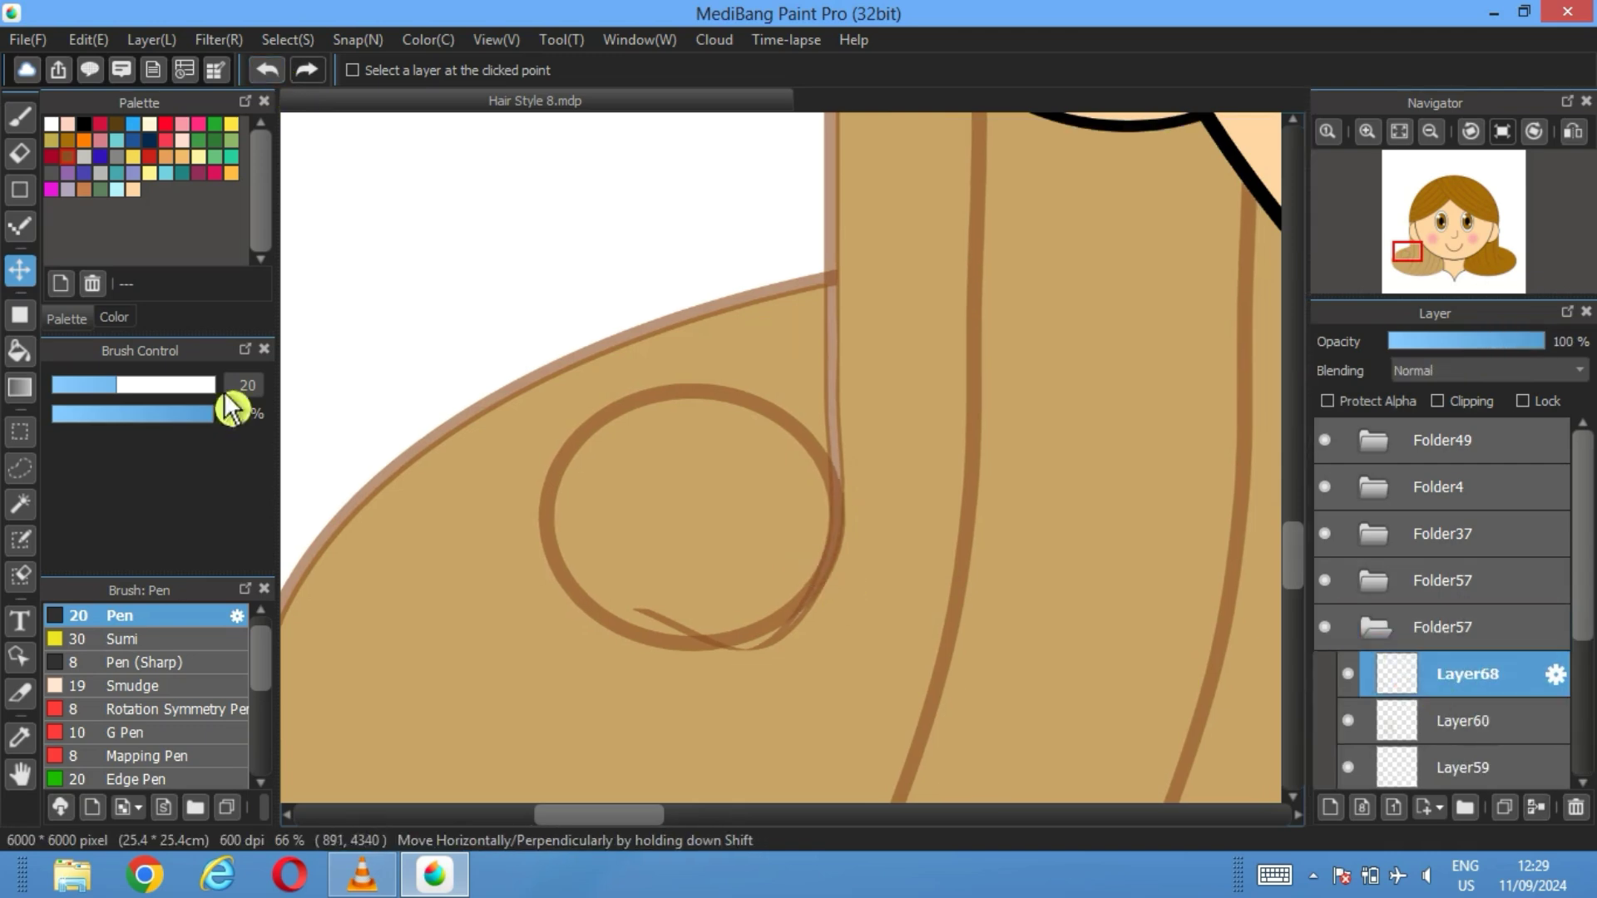
pyautogui.click(20, 155)
pyautogui.moveTo(832, 474)
pyautogui.mouseDown()
pyautogui.moveTo(791, 421)
pyautogui.moveTo(701, 381)
pyautogui.moveTo(578, 412)
pyautogui.moveTo(531, 475)
pyautogui.moveTo(623, 393)
pyautogui.moveTo(547, 517)
pyautogui.moveTo(558, 588)
pyautogui.moveTo(592, 632)
pyautogui.mouseUp()
pyautogui.moveTo(615, 625); pyautogui.dragTo(563, 579)
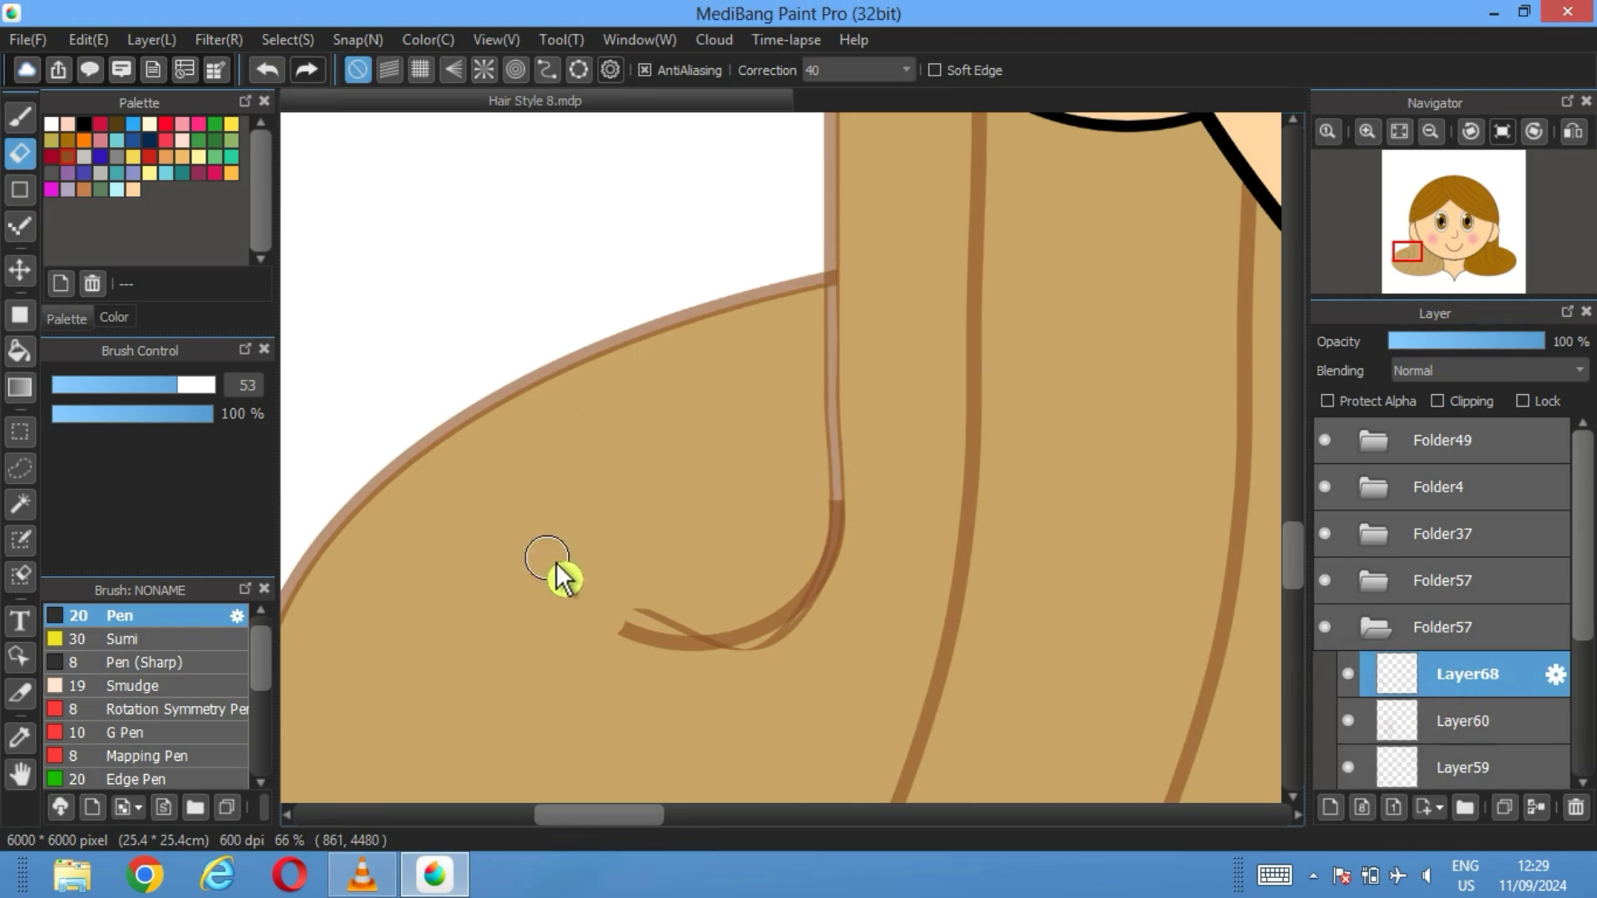
# Erase the old thin curl line on Layer58 and set the lower Folder57's opacity to 100%
pyautogui.scroll(-3, 1487, 678)
pyautogui.click(1480, 617)
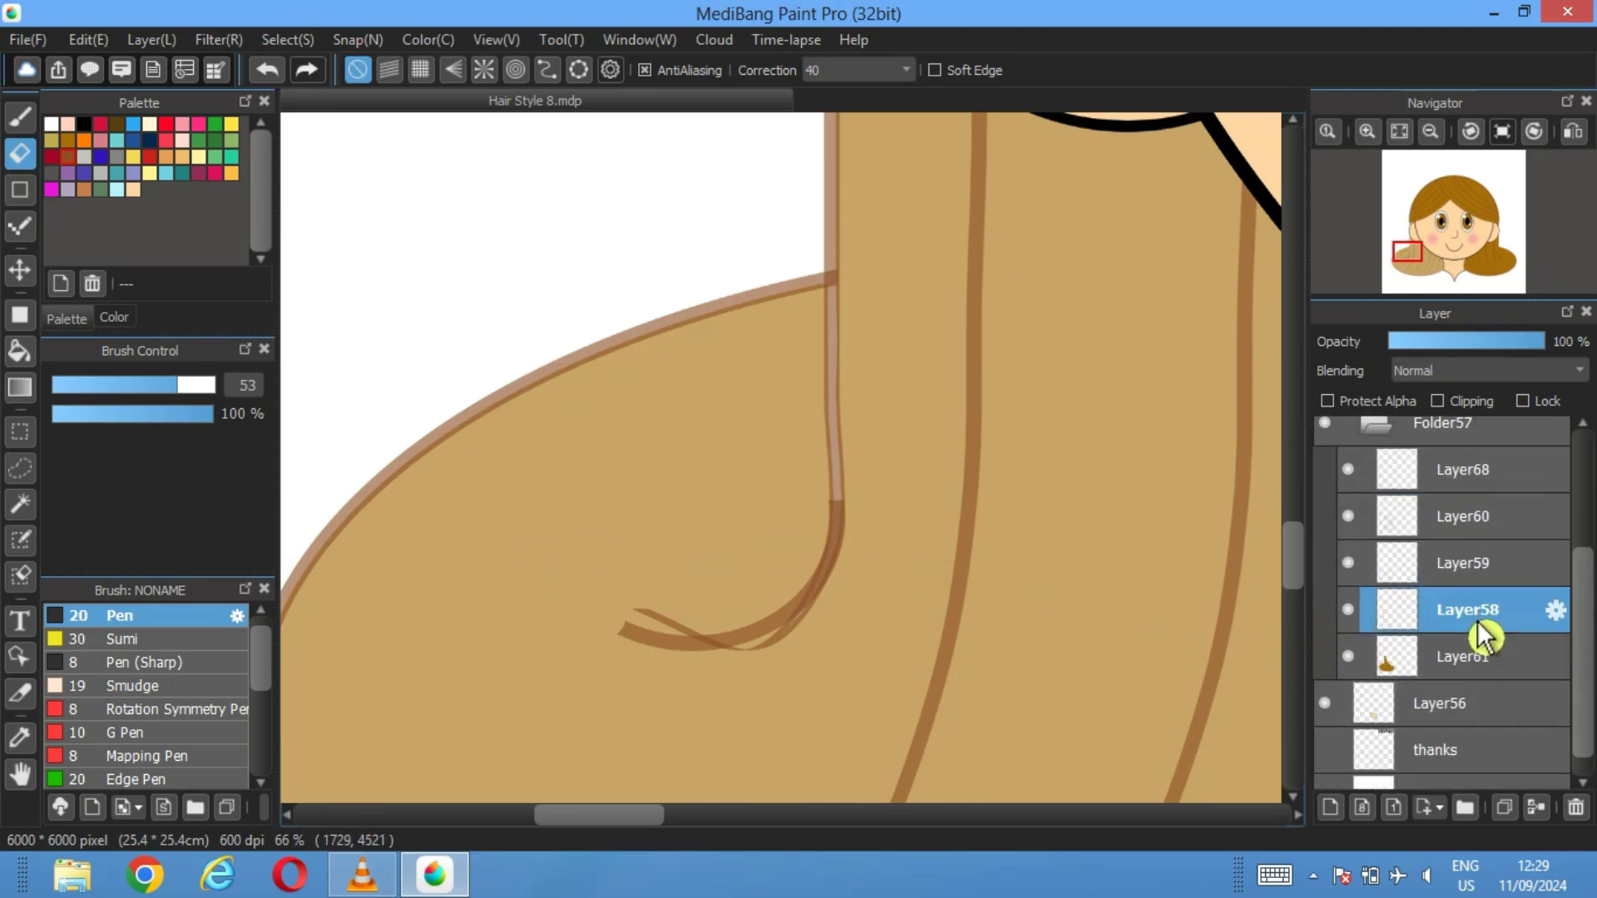
pyautogui.moveTo(837, 568); pyautogui.dragTo(755, 648)
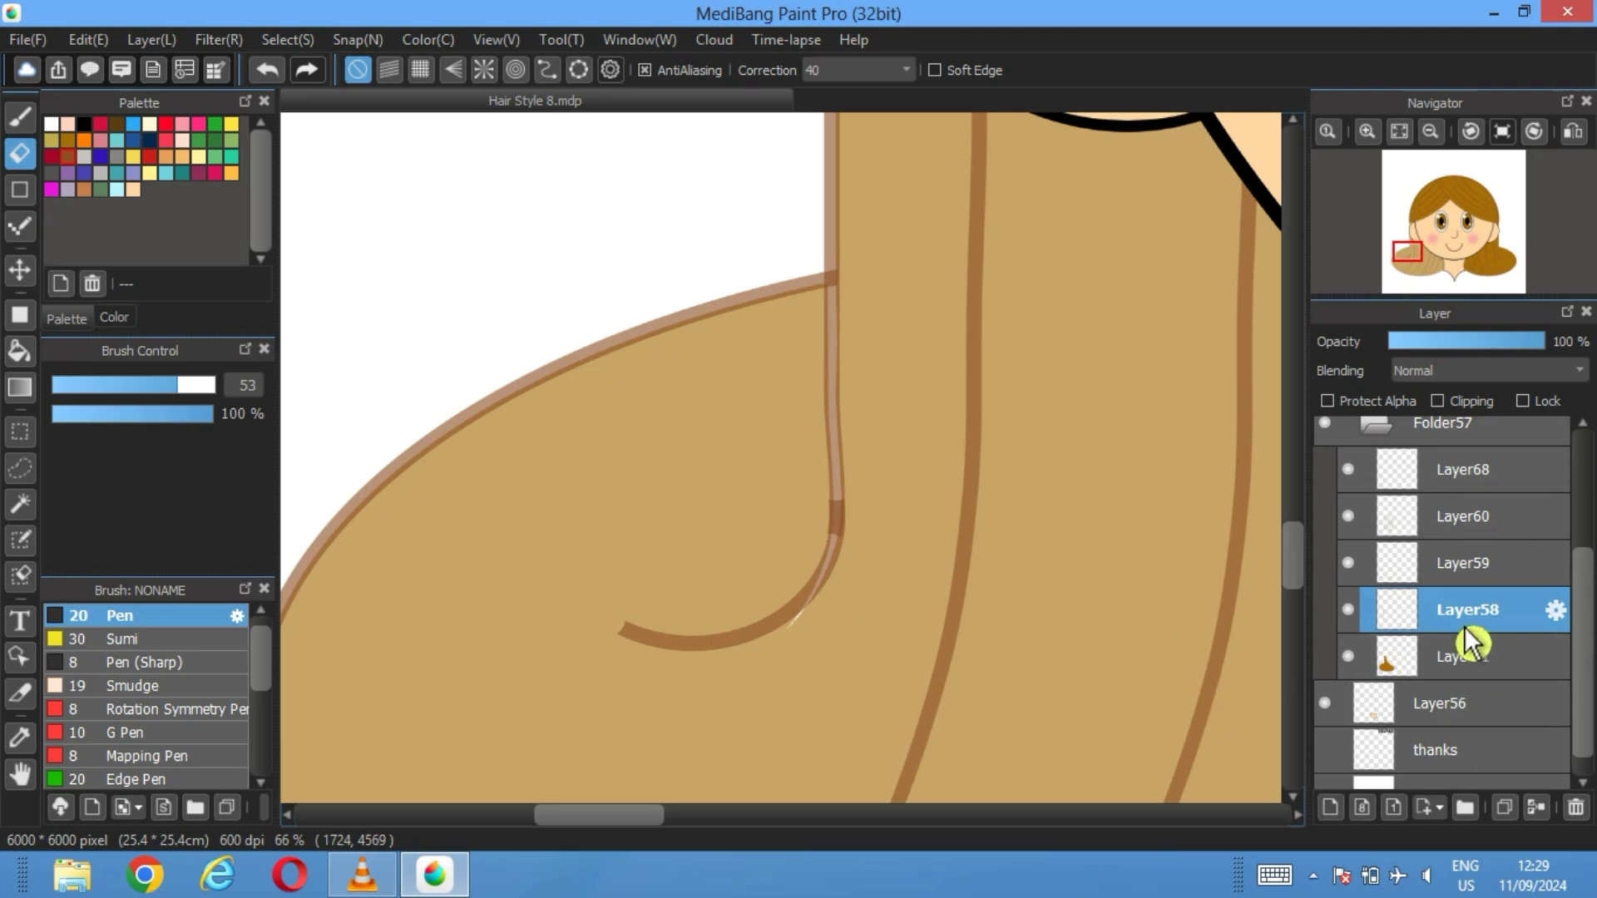
pyautogui.click(1454, 429)
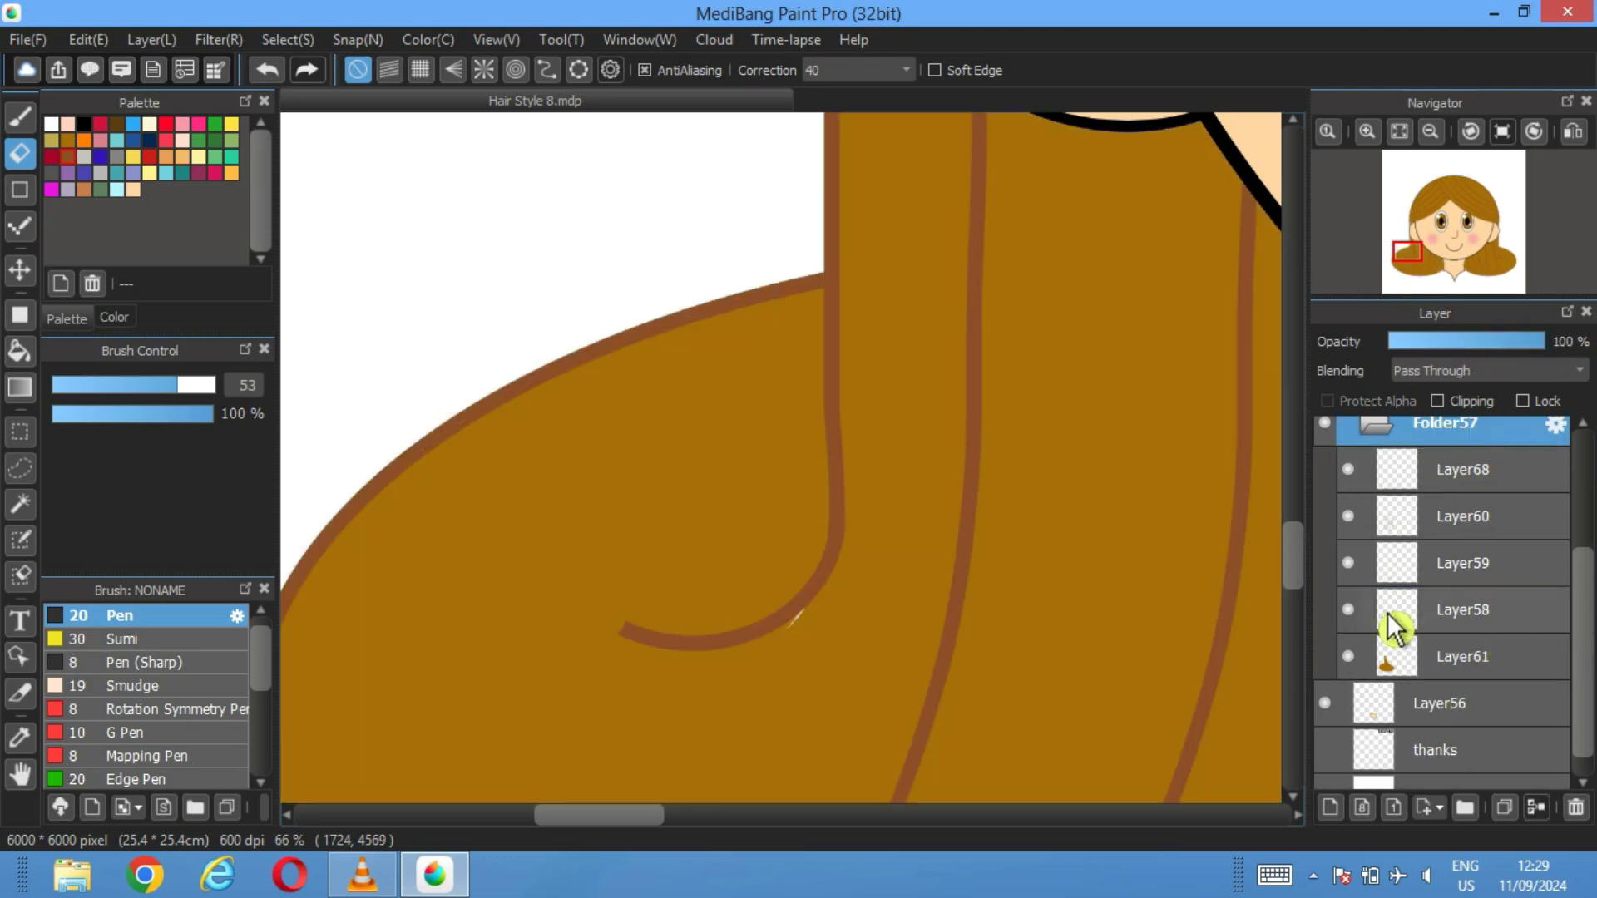
# Hide Layer58 and Layer68, and paint over the white gap along the inner curl on Layer61 with a size 130 brown Pen
pyautogui.click(1354, 611)
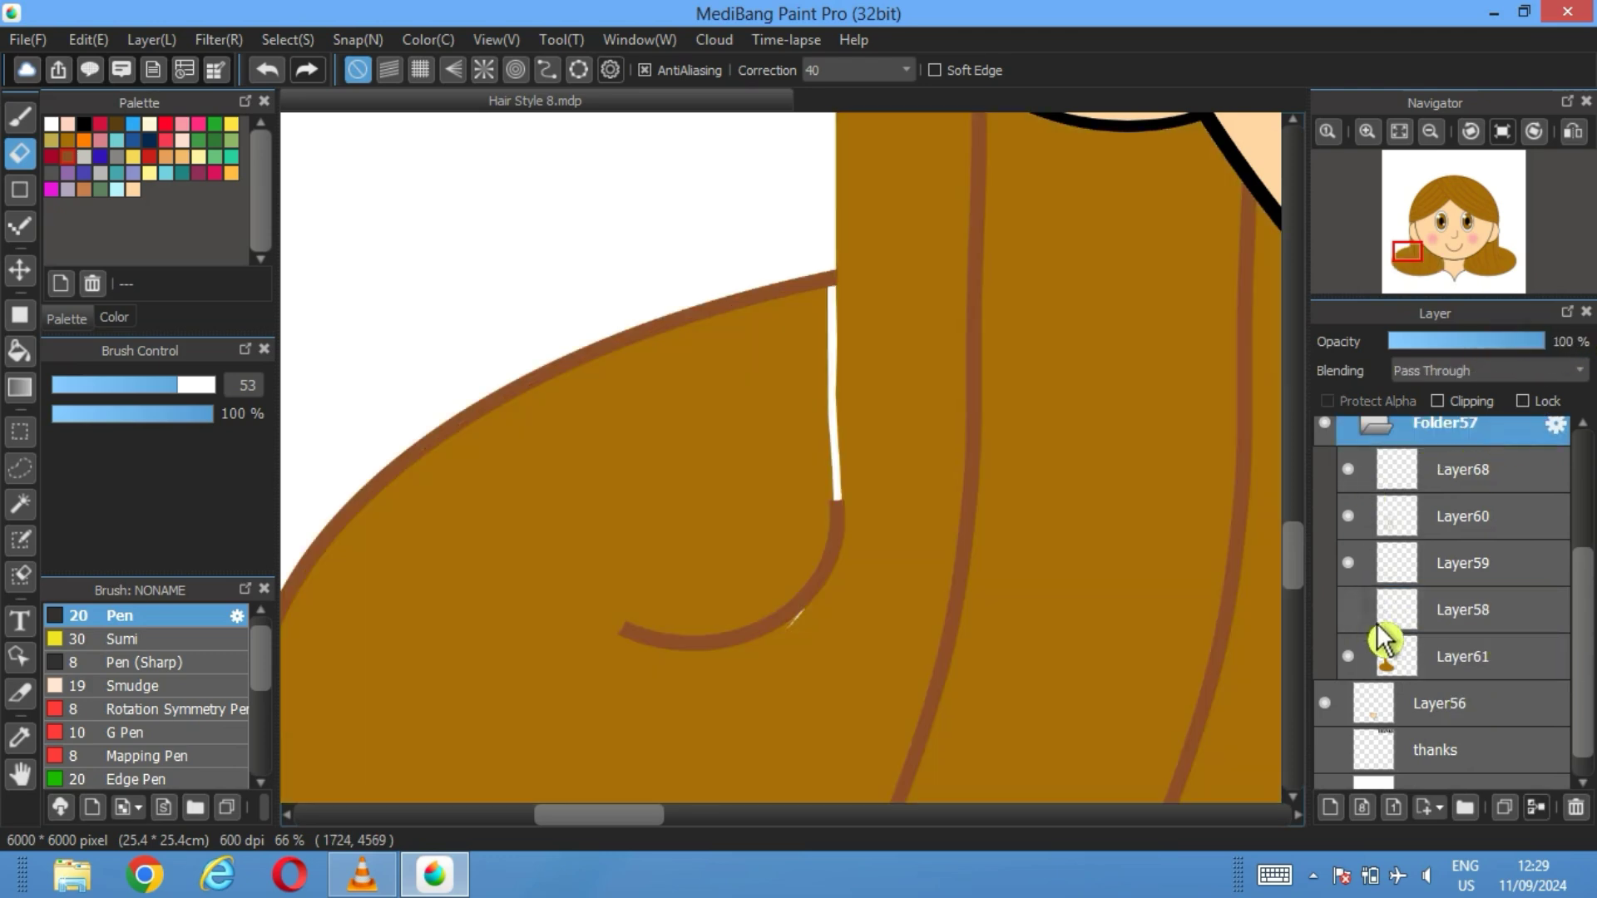
pyautogui.click(1348, 469)
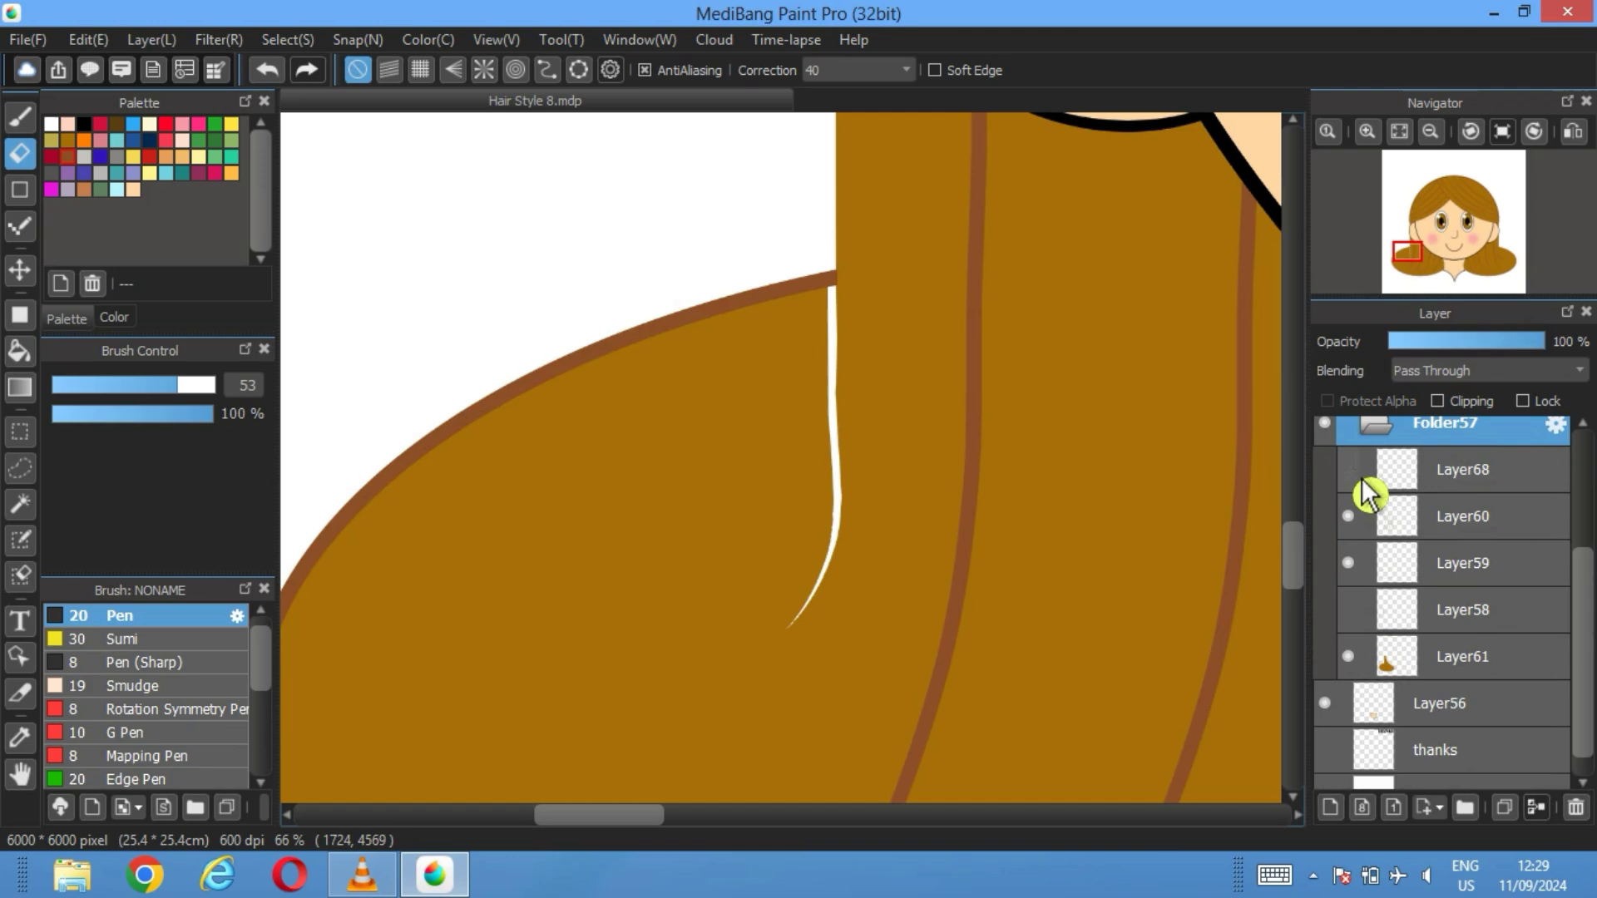
pyautogui.click(1467, 673)
pyautogui.click(20, 118)
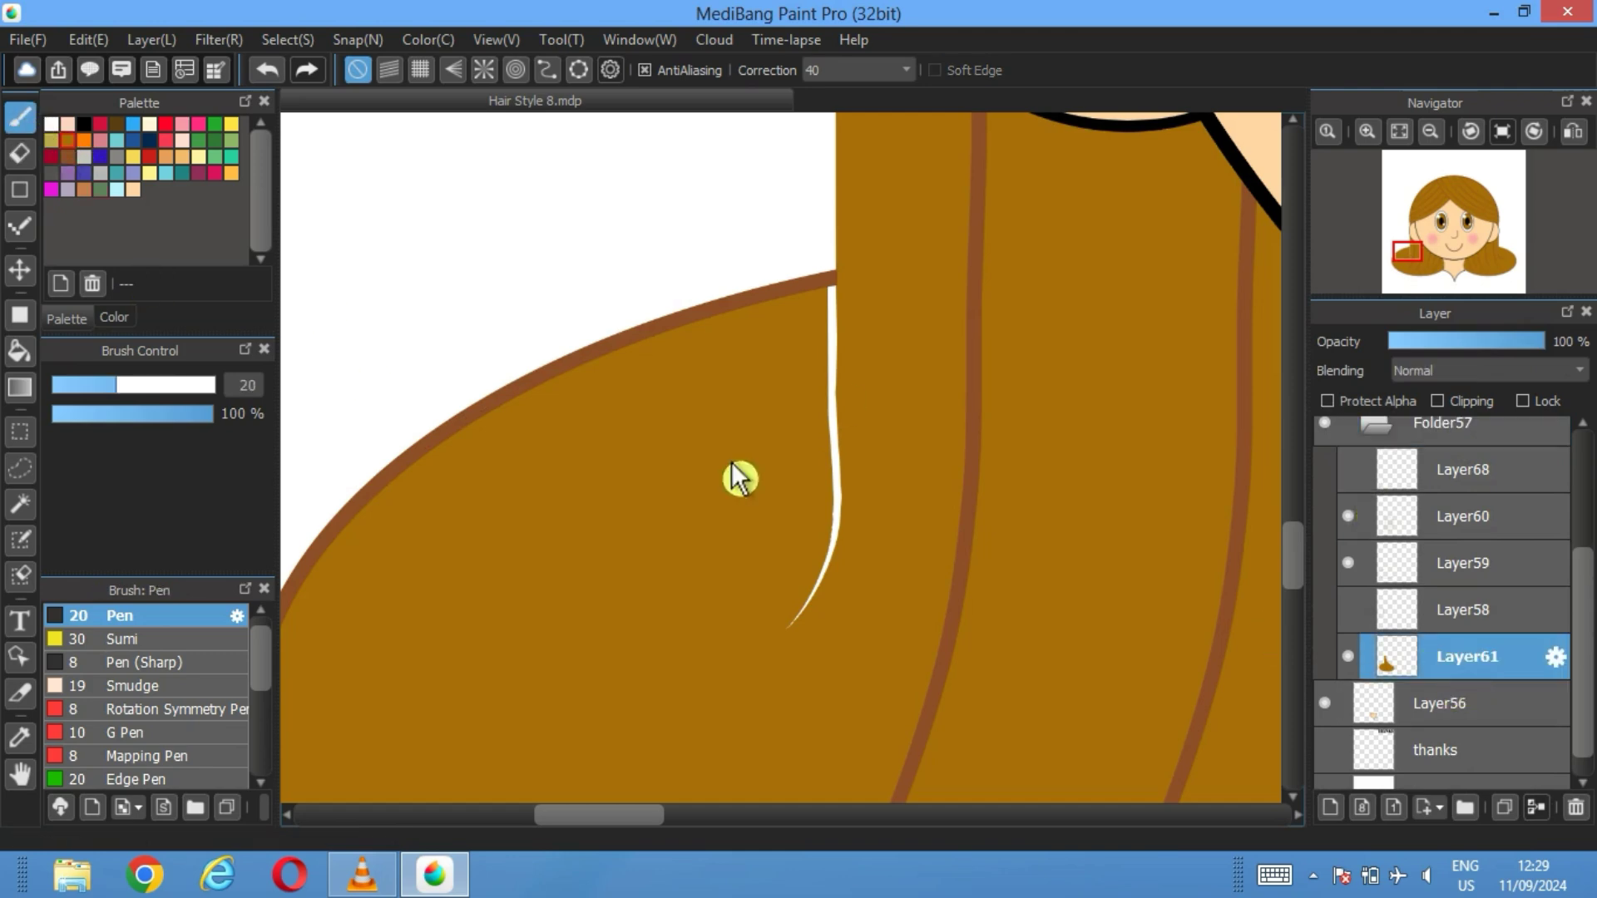
pyautogui.moveTo(152, 385); pyautogui.dragTo(232, 387)
pyautogui.moveTo(831, 371)
pyautogui.mouseDown()
pyautogui.moveTo(813, 560)
pyautogui.moveTo(781, 633)
pyautogui.mouseUp()
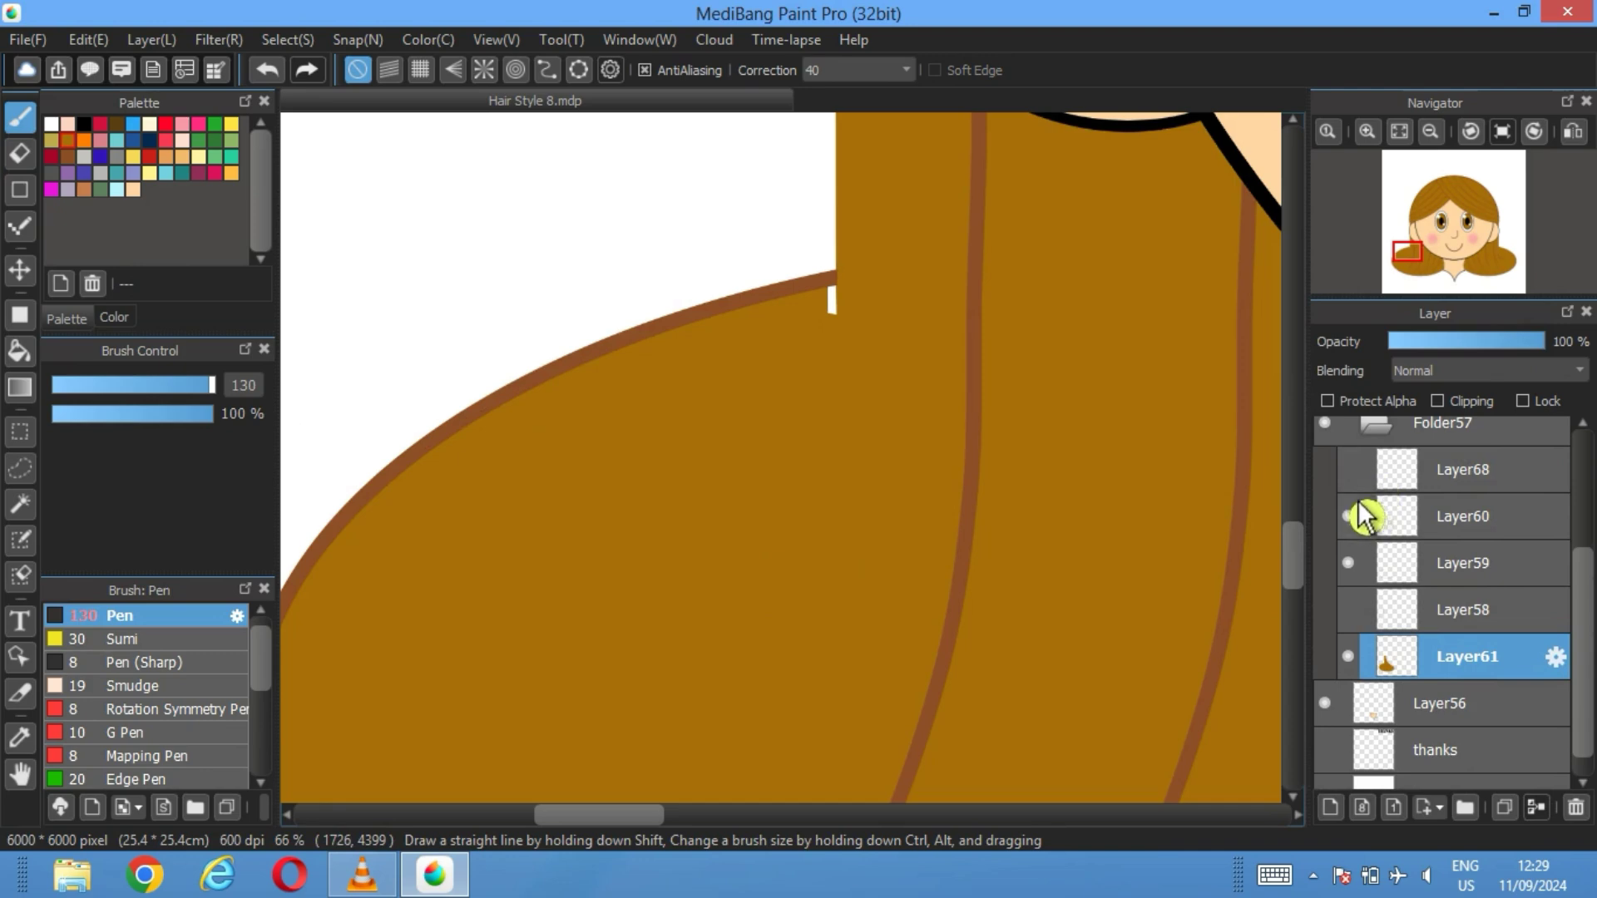
# Show Layer68 and Layer58 again, collapse the lower Folder57, and fit the whole drawing to the window
pyautogui.click(1348, 469)
pyautogui.click(1348, 610)
pyautogui.click(1376, 424)
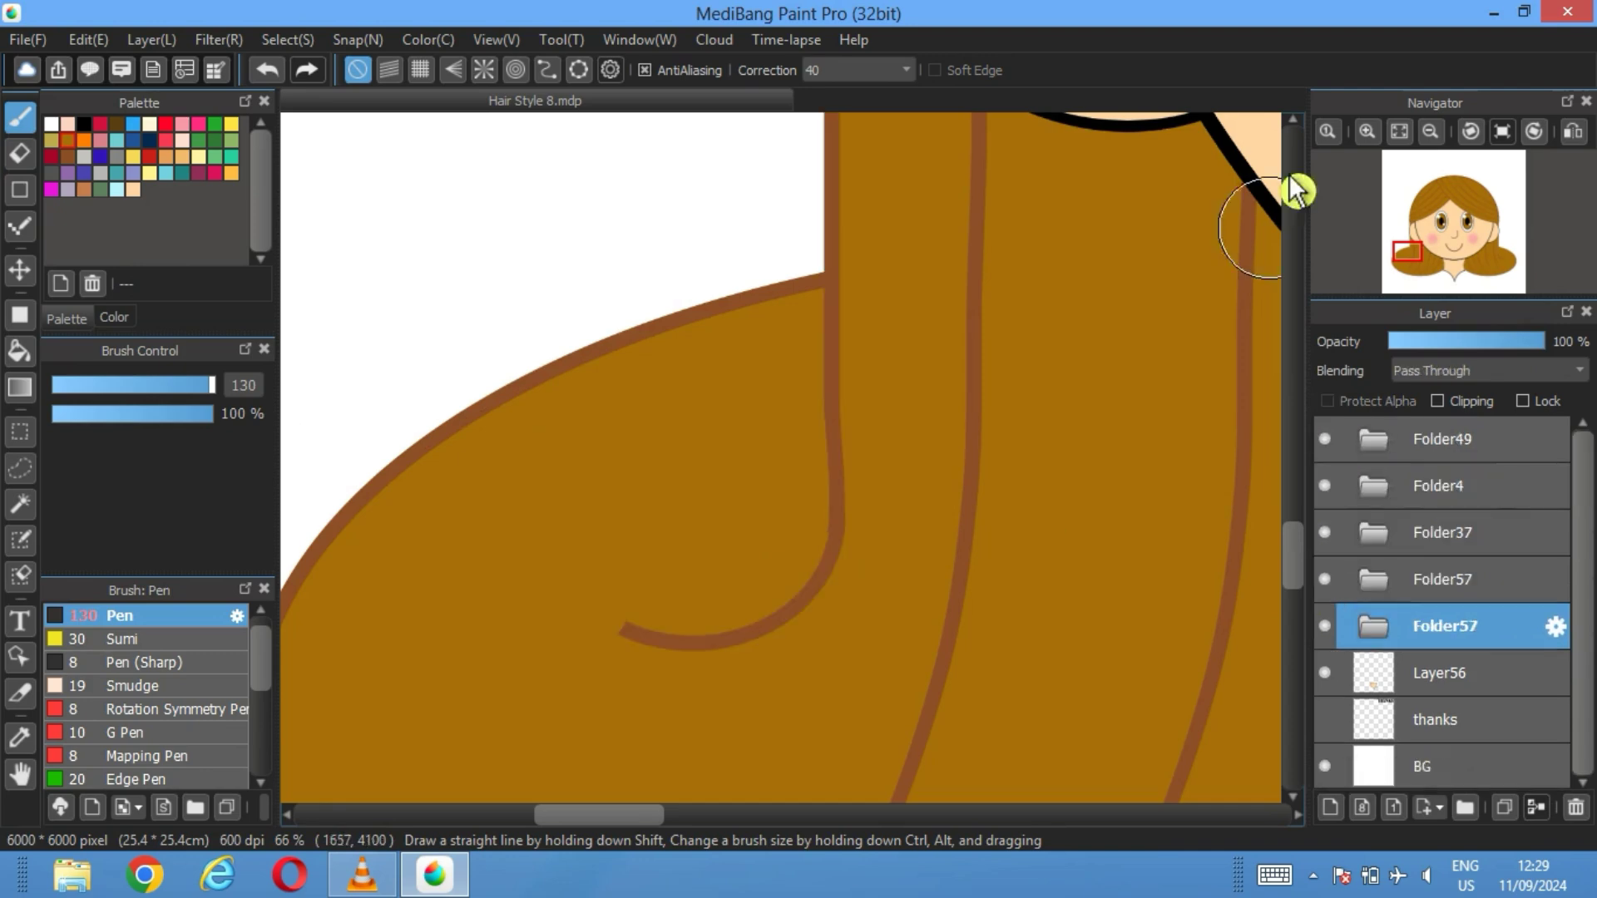
pyautogui.click(1400, 131)
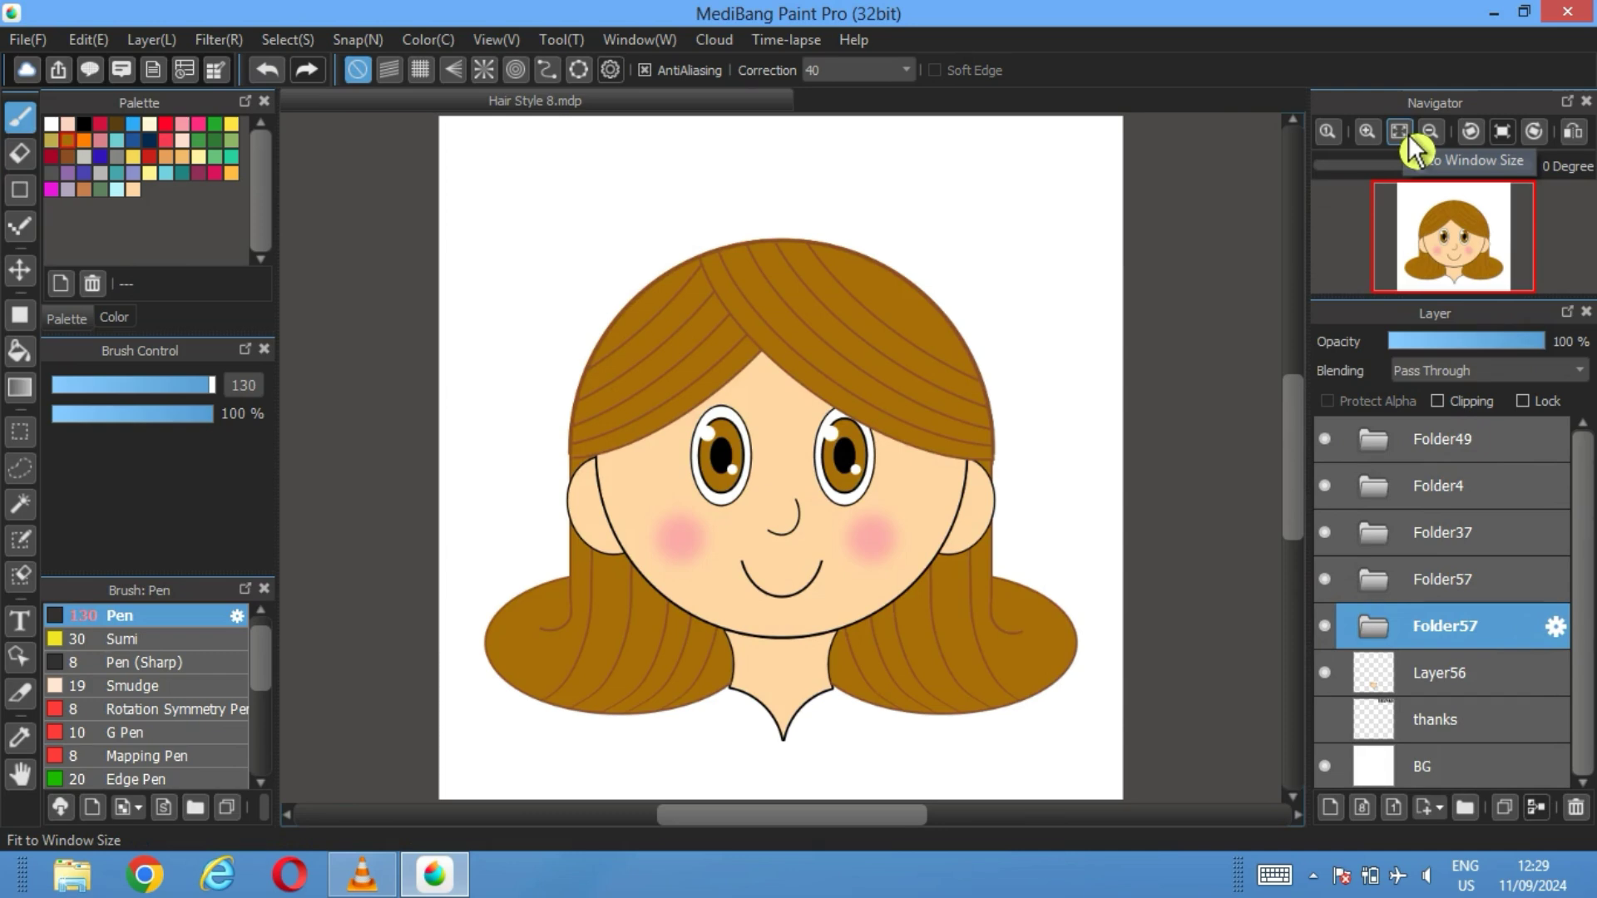
# Add a new folder above Folder49 and create a new layer inside it
pyautogui.press('l')
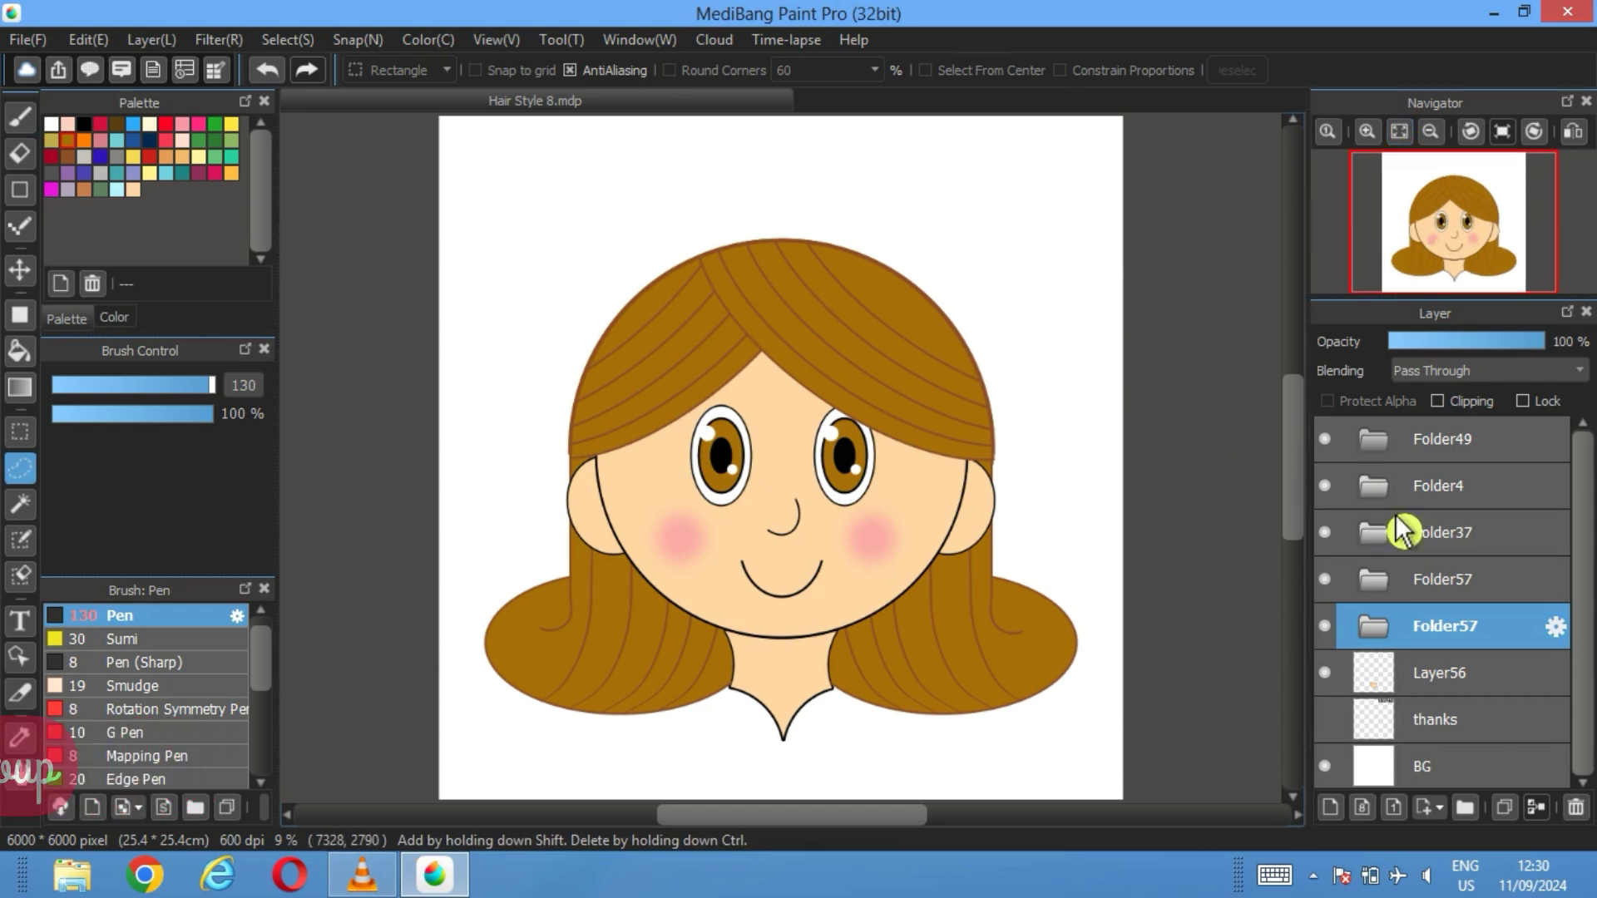
pyautogui.click(1430, 449)
pyautogui.click(1466, 806)
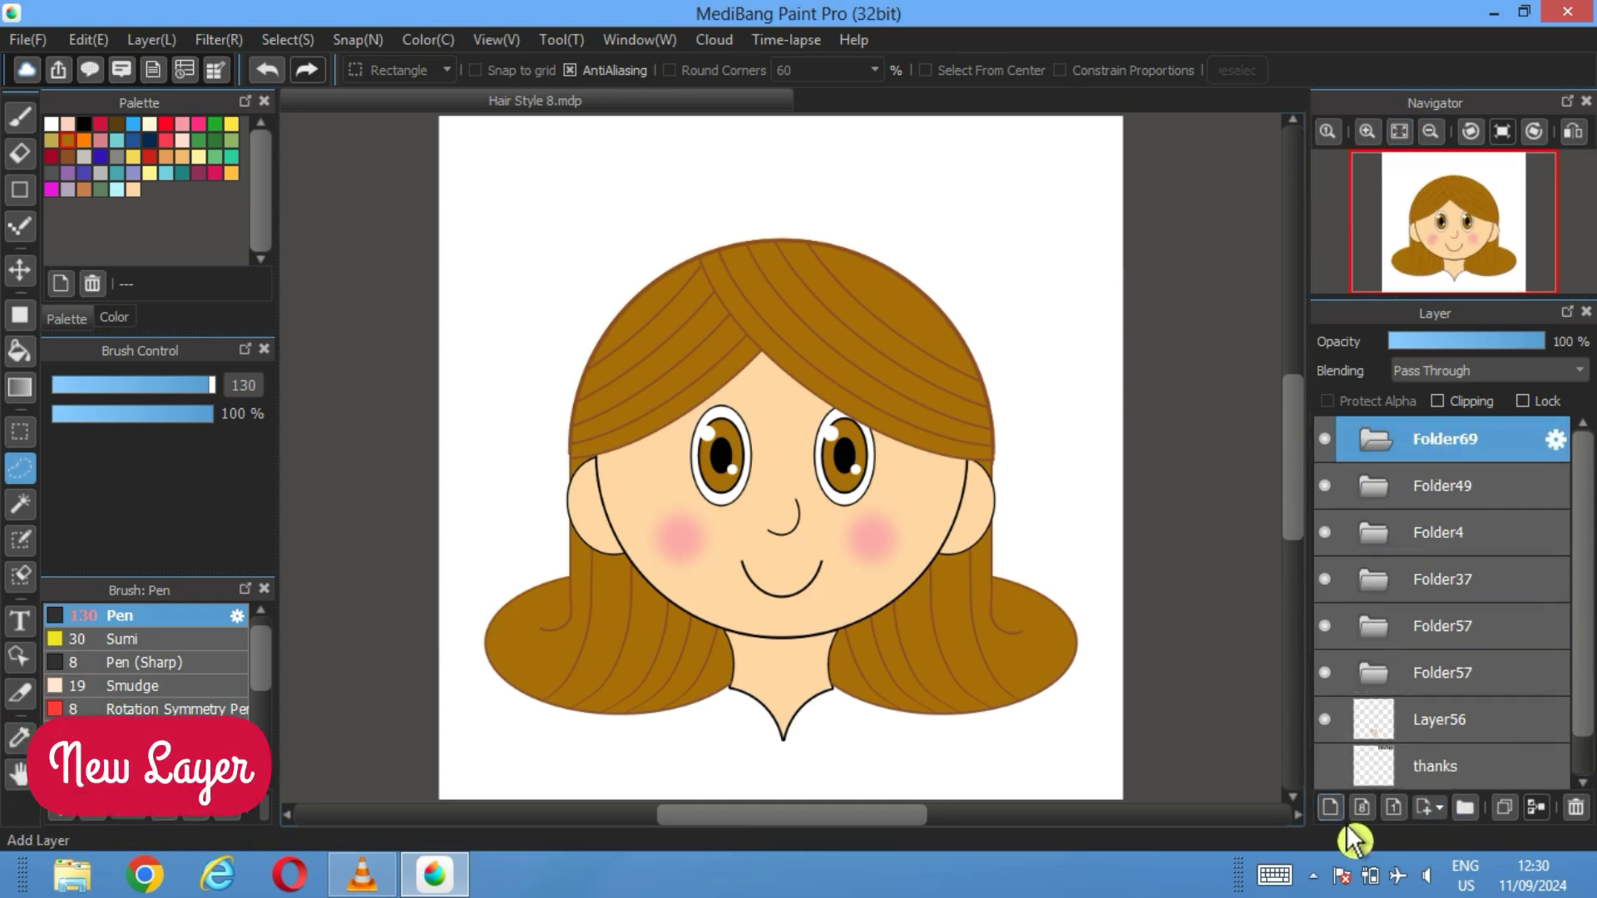
pyautogui.click(1331, 806)
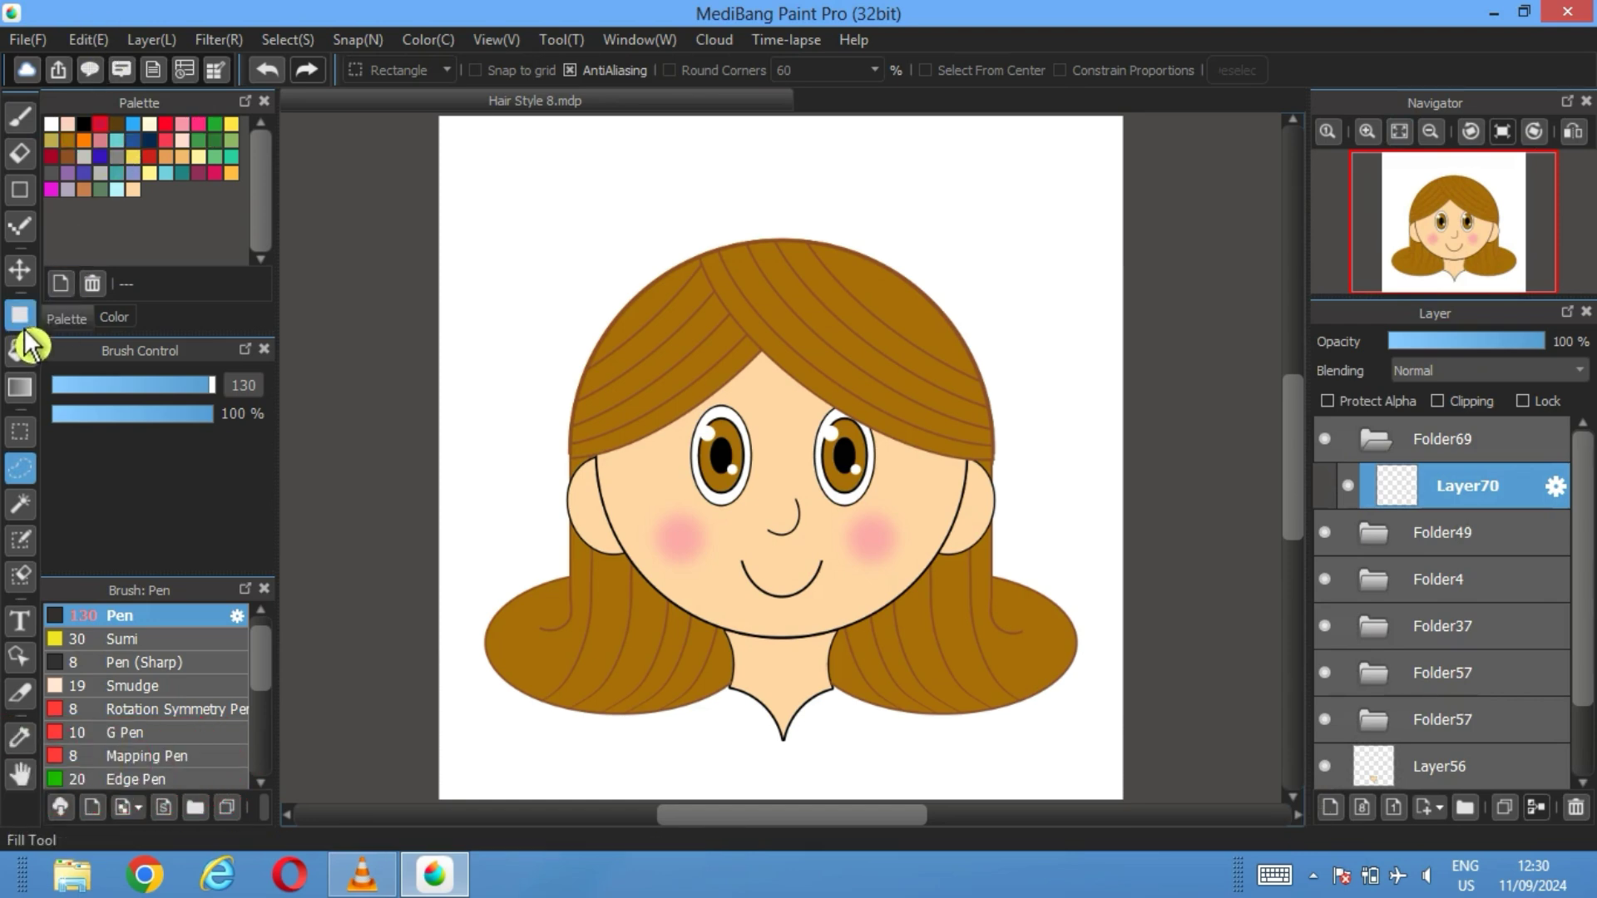
# Draw a filled crimson ellipse across the forehead on the new layer and move it up to centre it over the hair
pyautogui.click(399, 70)
pyautogui.click(399, 114)
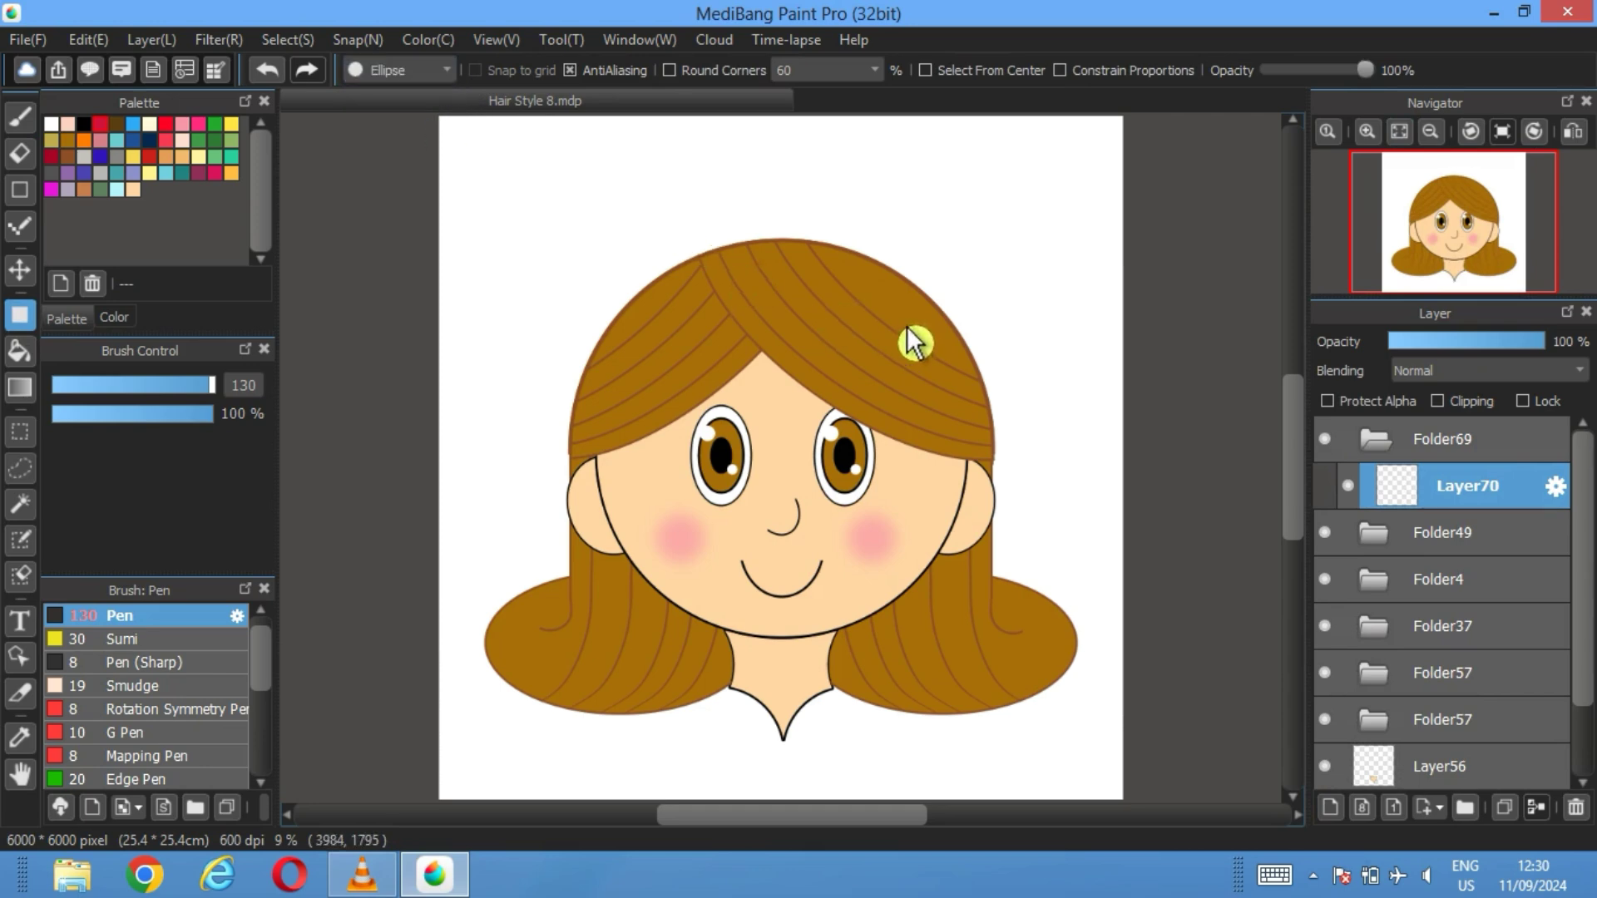
pyautogui.moveTo(935, 317); pyautogui.dragTo(589, 501)
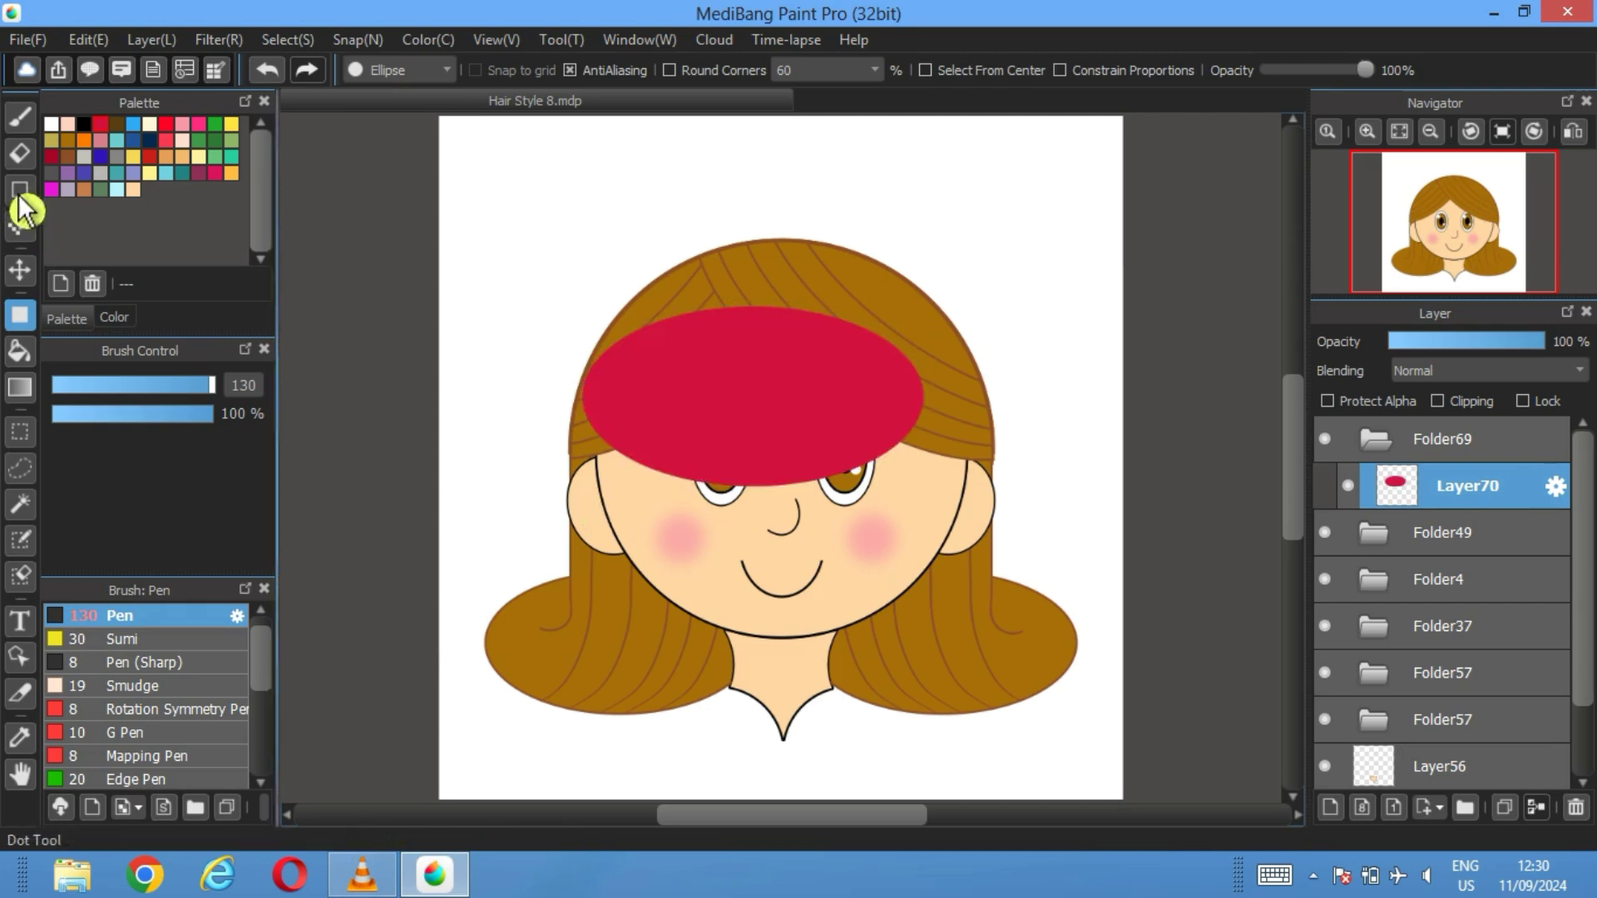
pyautogui.click(36, 268)
pyautogui.moveTo(824, 426); pyautogui.dragTo(856, 399)
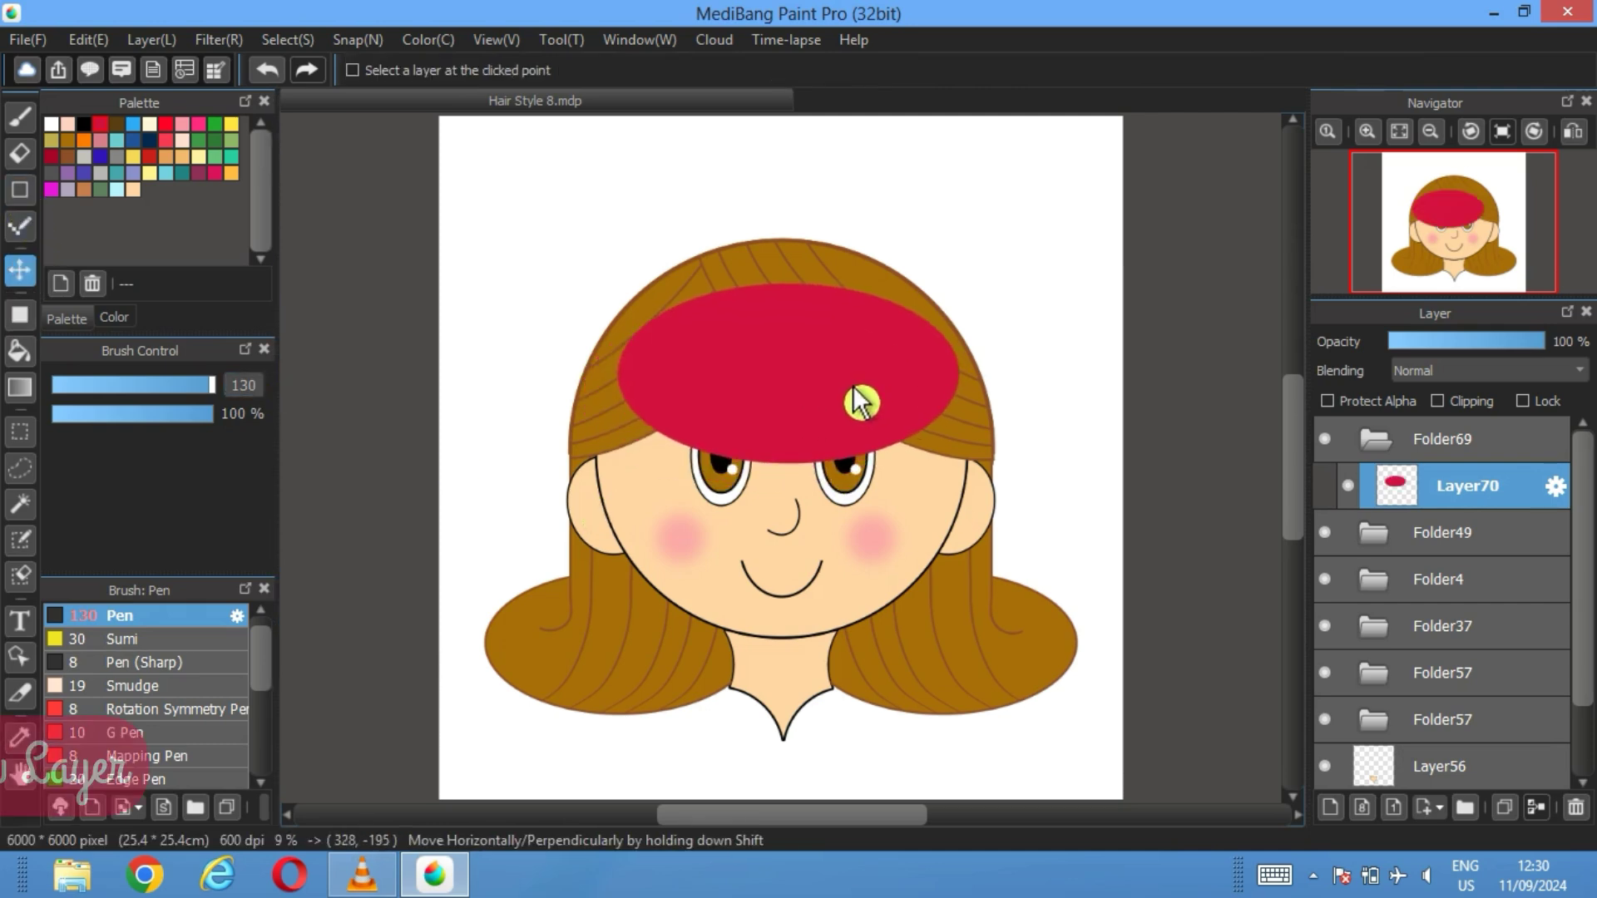
# Fill a yellow copy of the crimson ellipse on a new layer and move it down to expose a headband-shaped crimson strip
pyautogui.click(1331, 806)
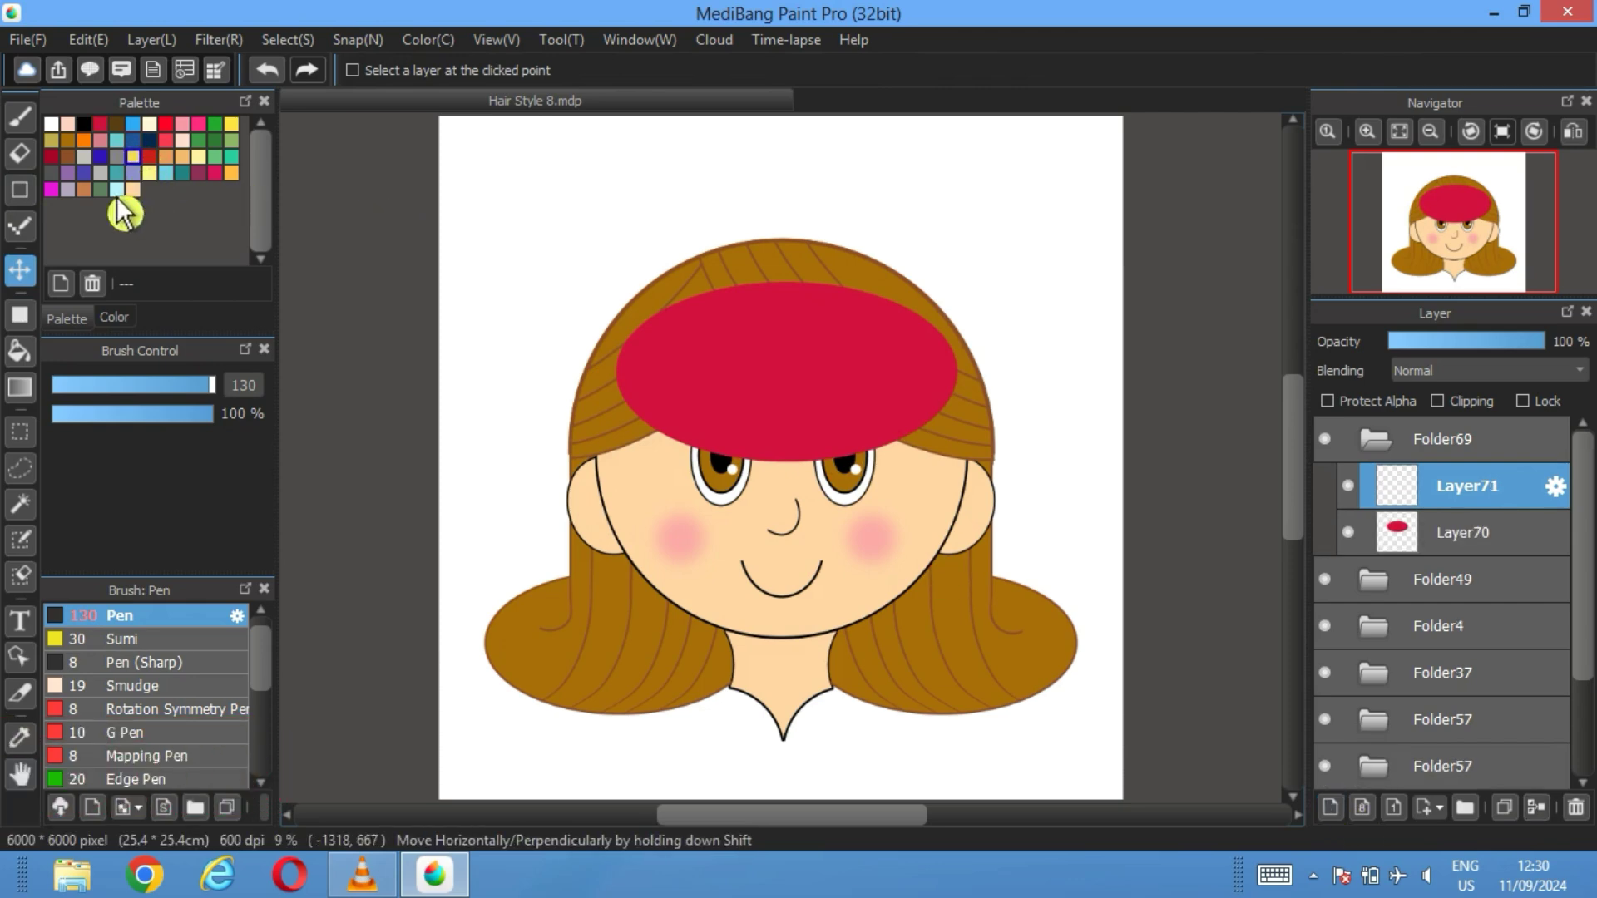
pyautogui.click(20, 350)
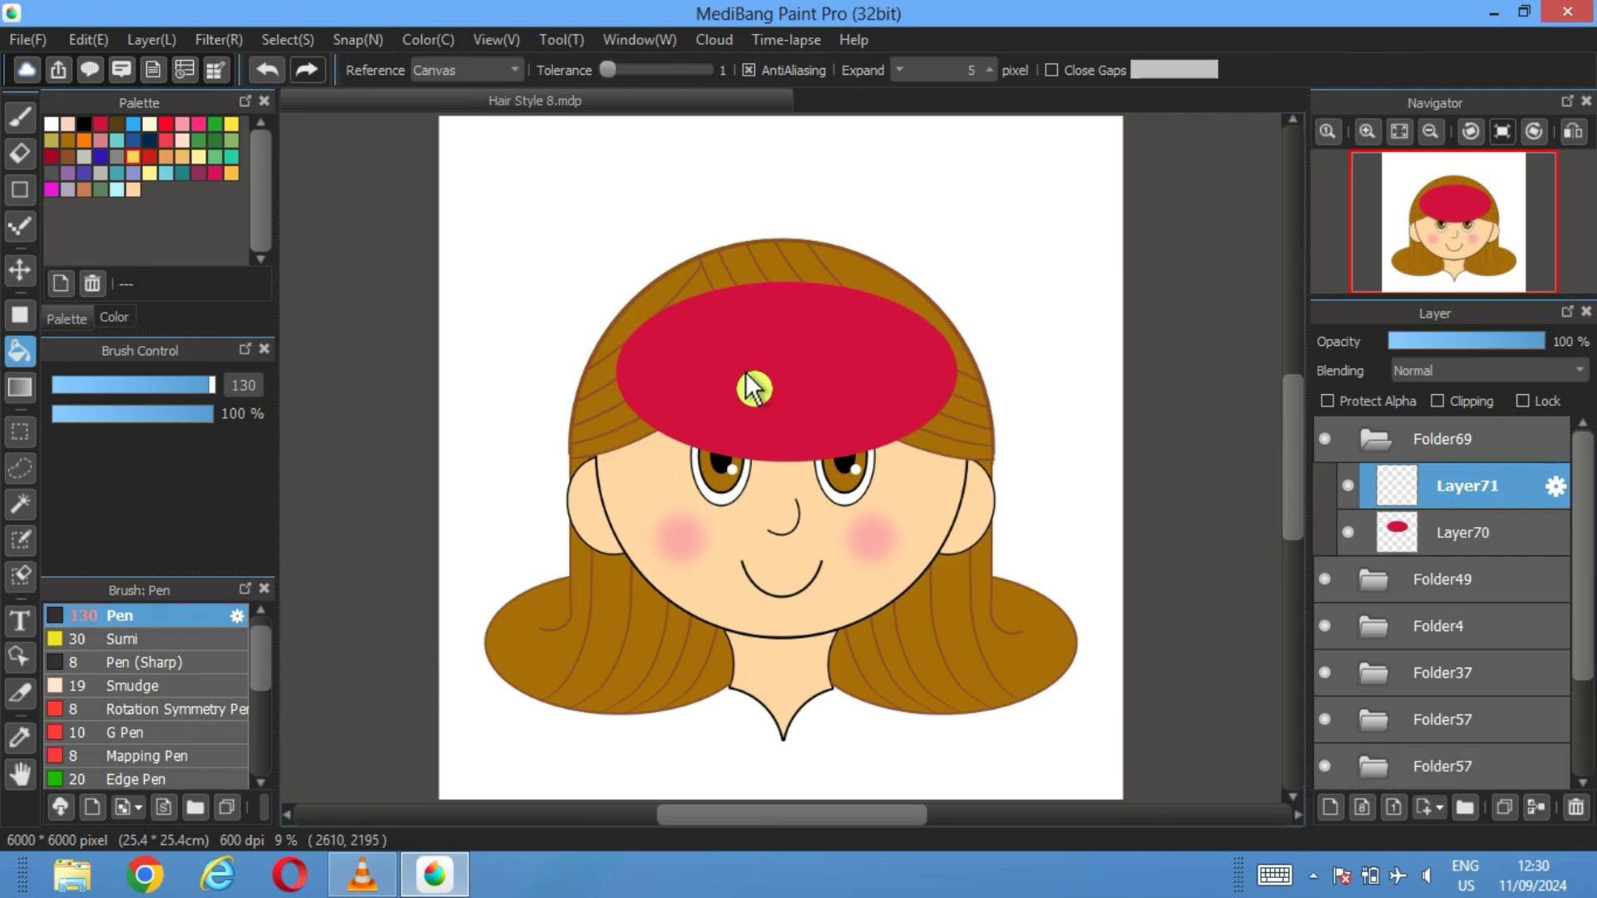
pyautogui.click(754, 388)
pyautogui.click(20, 269)
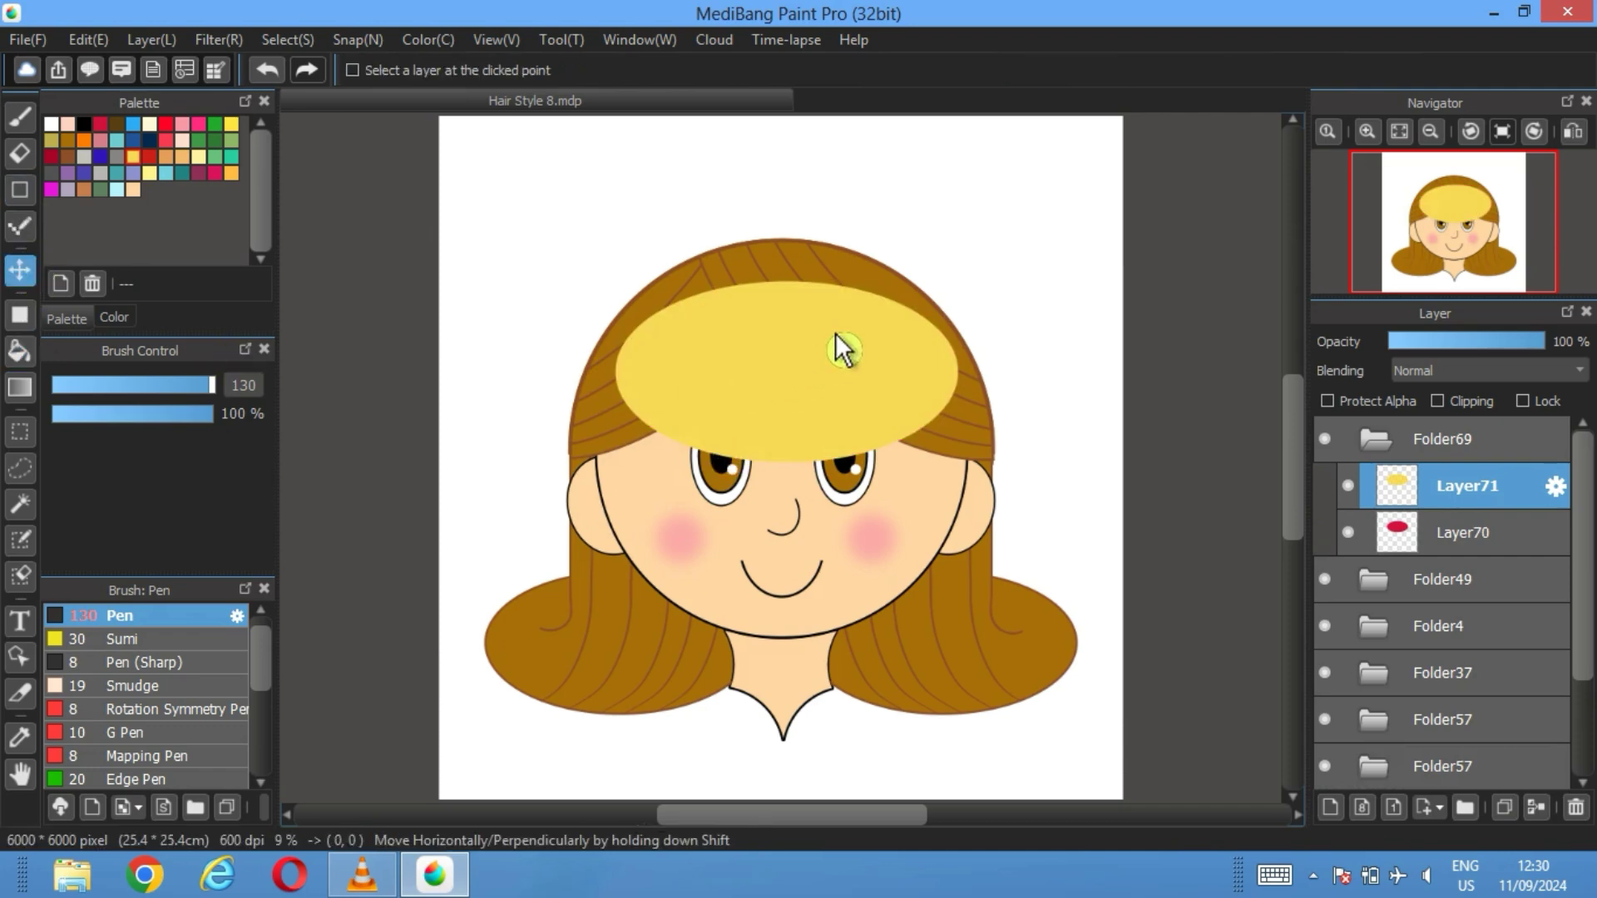
pyautogui.moveTo(835, 333); pyautogui.dragTo(829, 360)
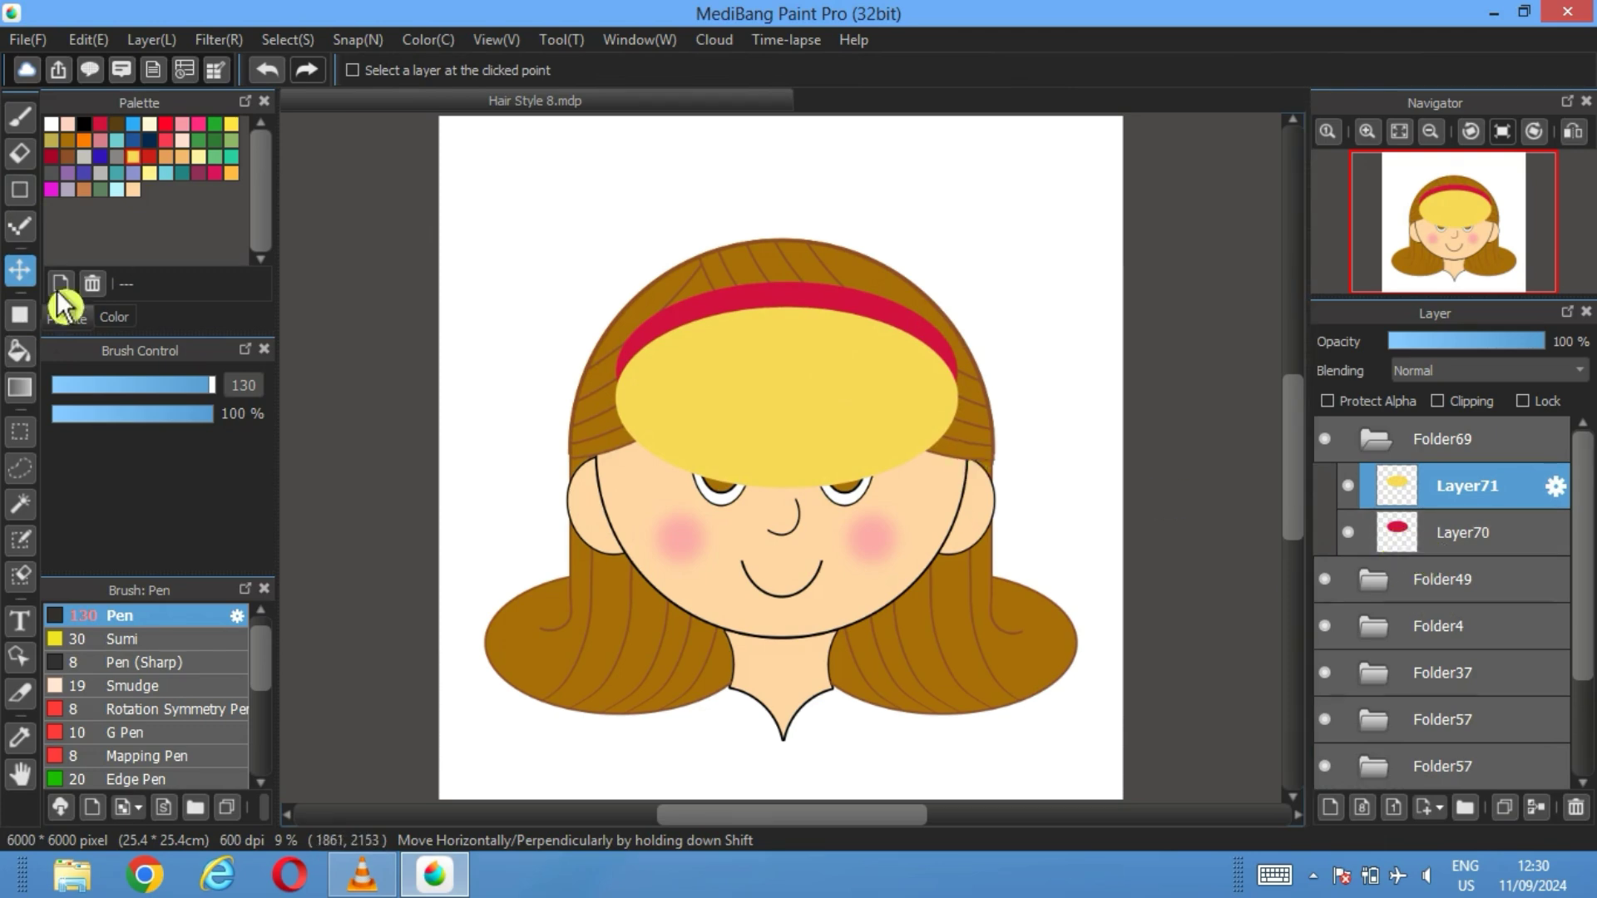
# Select the yellow ellipse area, hide its layer, cut that area from the crimson ellipse on Layer70, and deselect
pyautogui.click(20, 503)
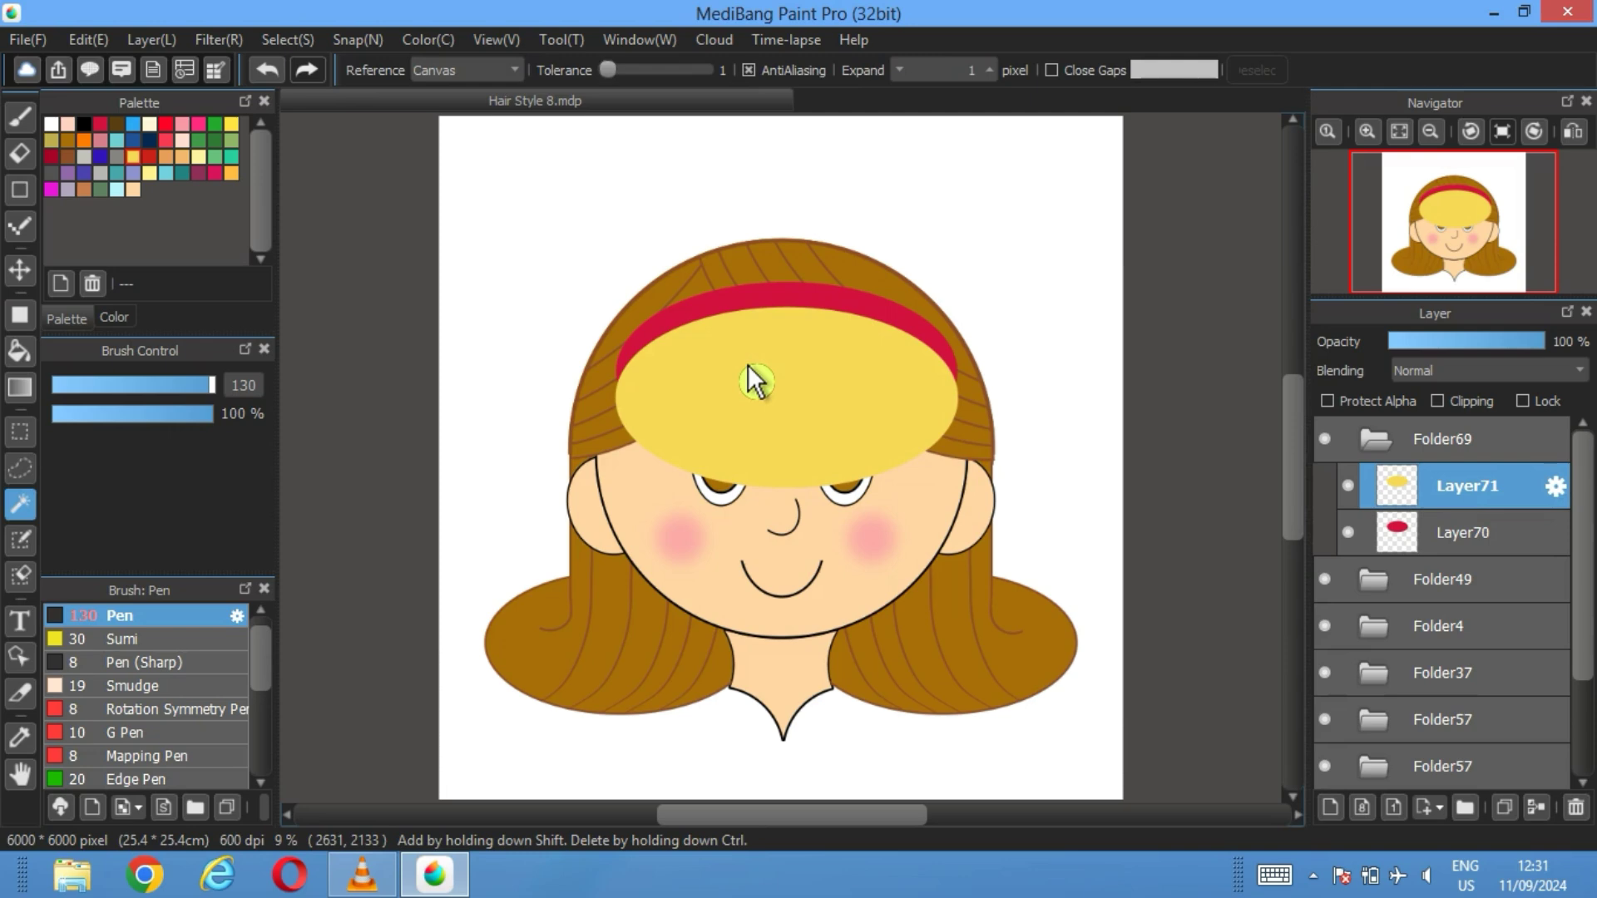
pyautogui.click(746, 364)
pyautogui.click(1347, 485)
pyautogui.click(1455, 539)
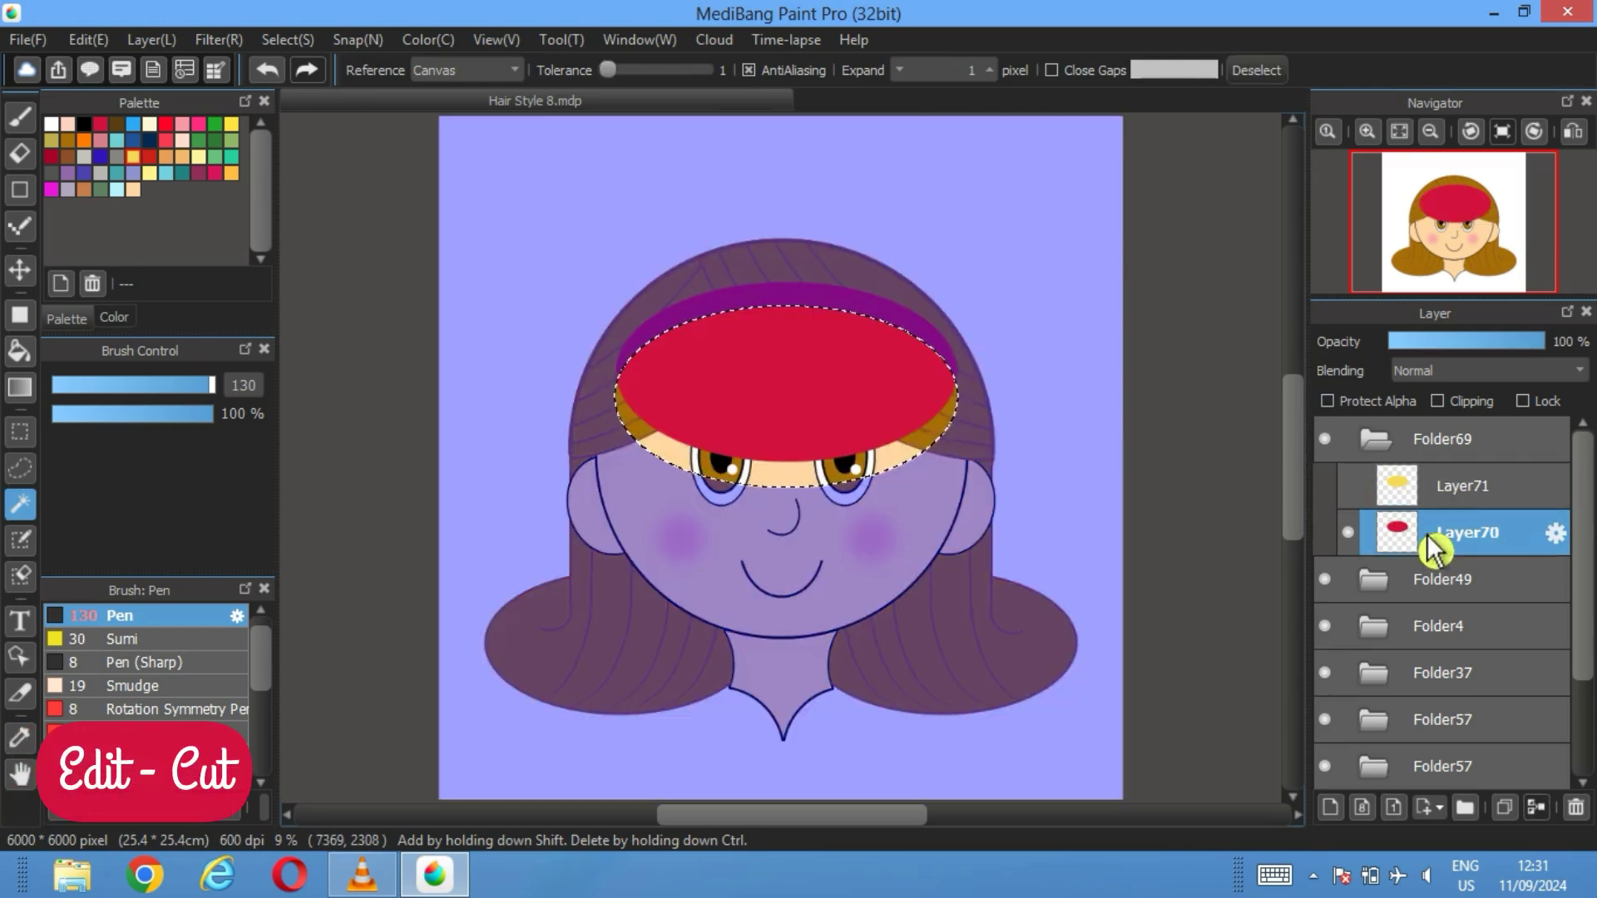
pyautogui.click(88, 39)
pyautogui.click(119, 143)
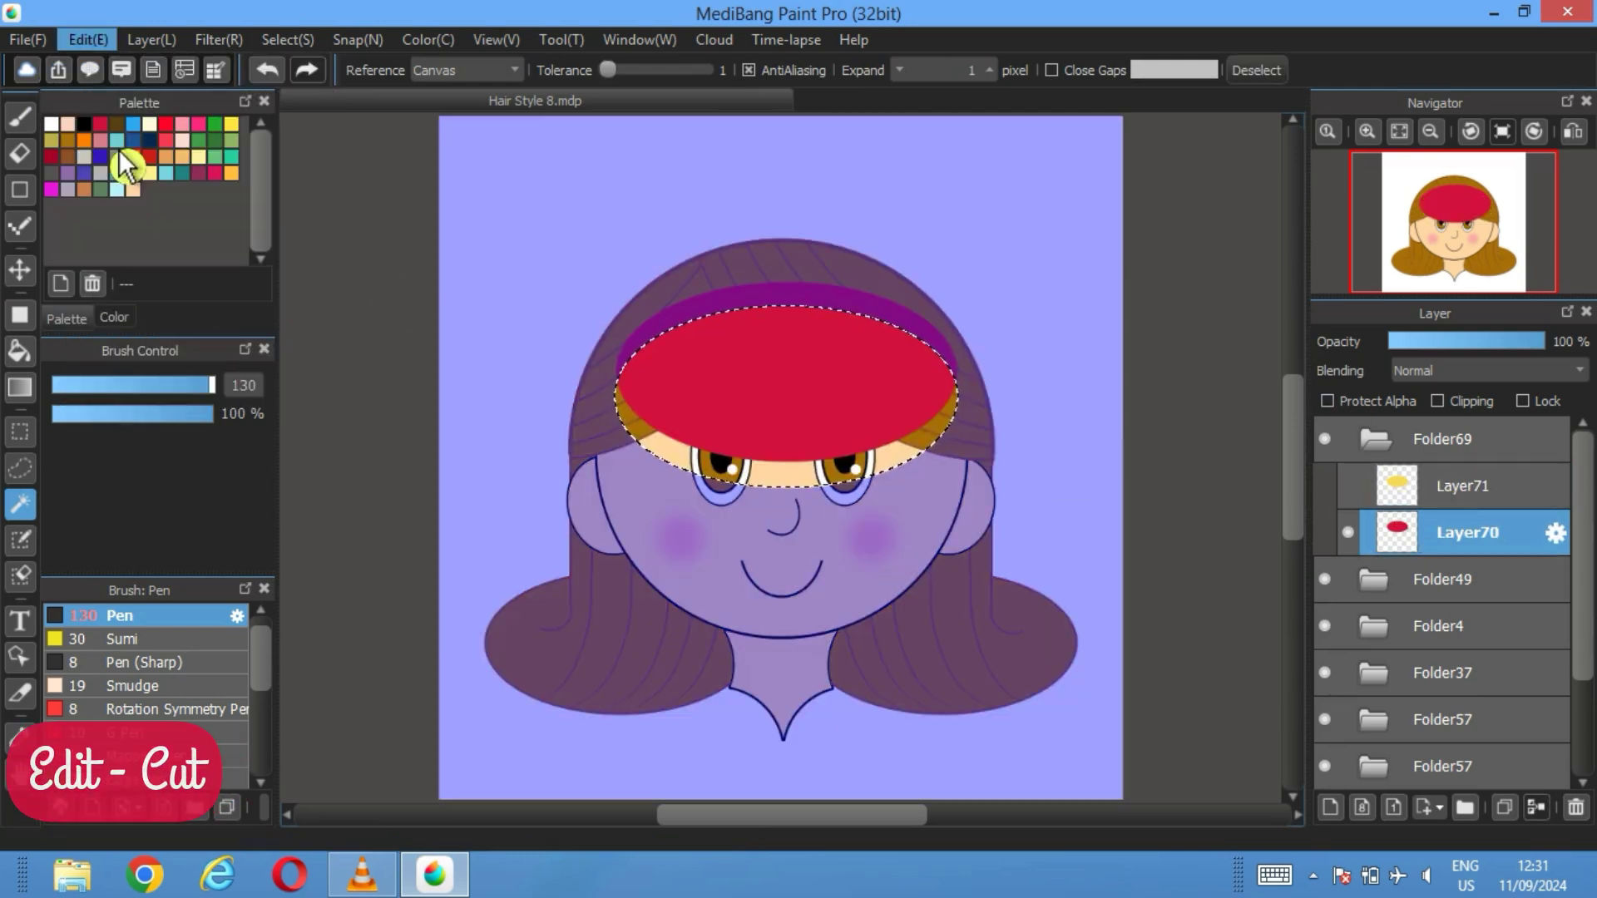
pyautogui.click(1252, 77)
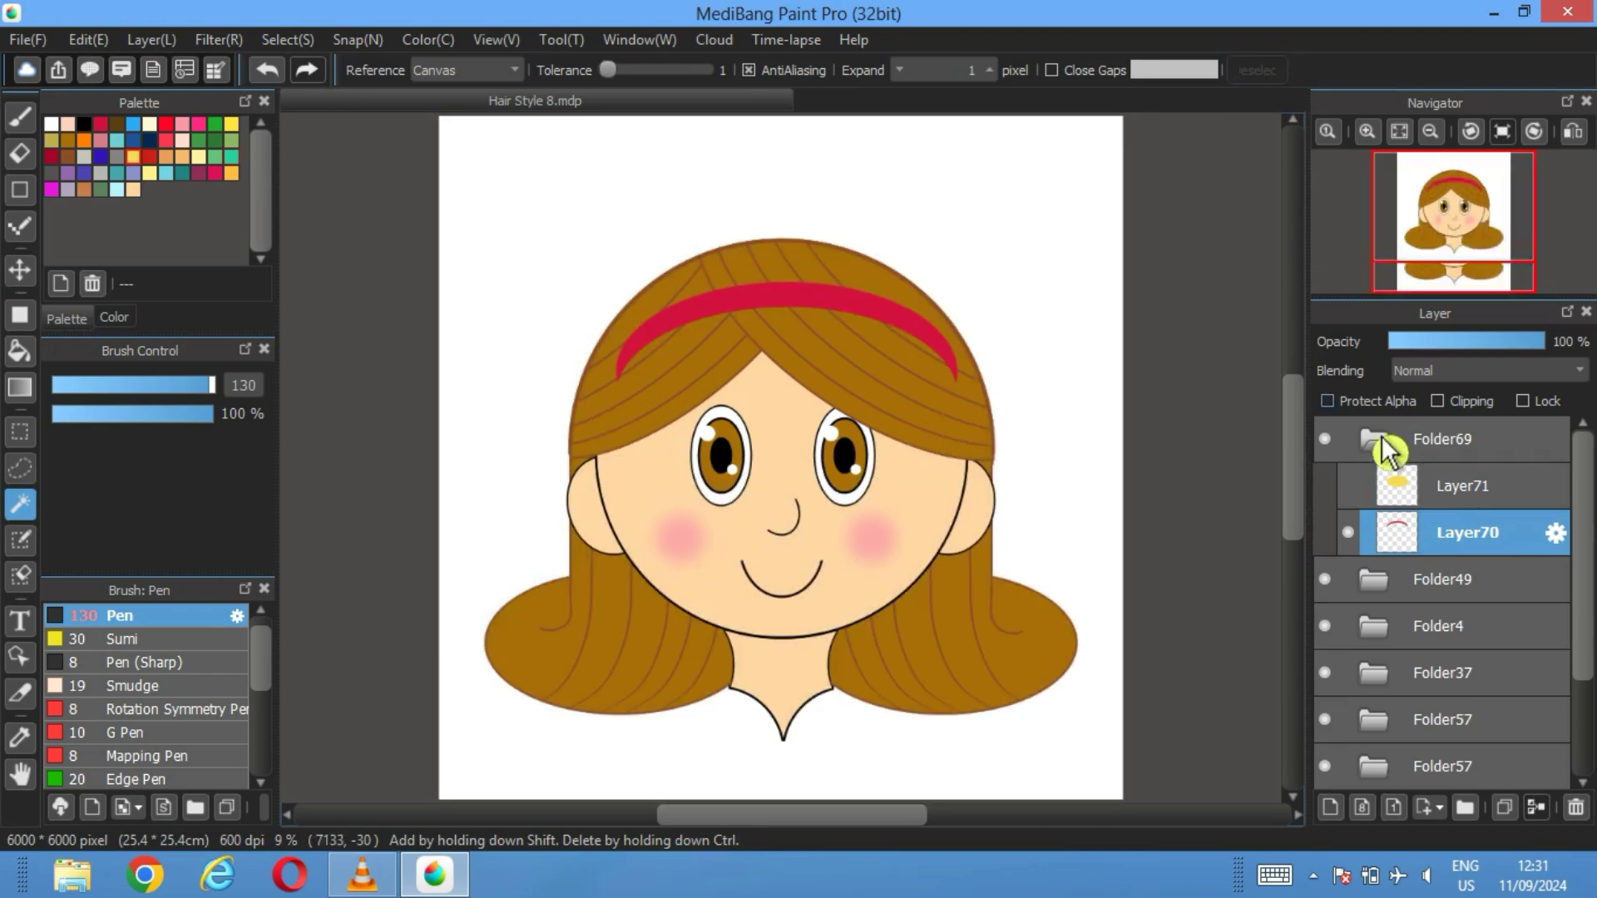
# Delete the hidden yellow ellipse layer and make the headband layer active
pyautogui.click(1456, 486)
pyautogui.click(1575, 806)
pyautogui.click(1447, 492)
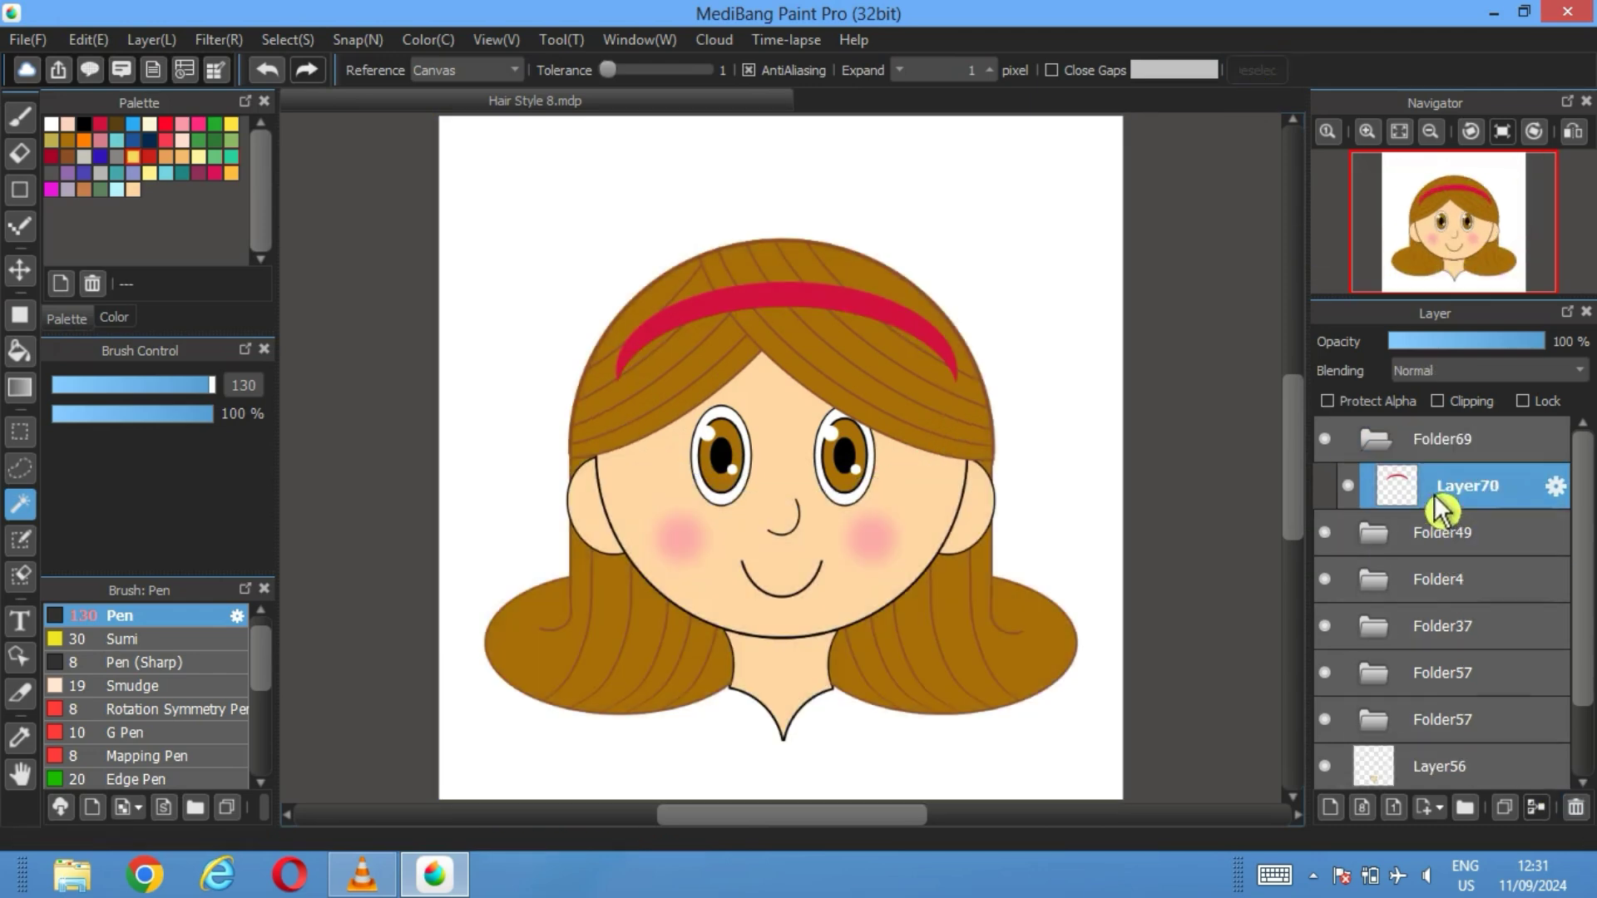
# Free-transform the headband by pulling both upper corners inward so that it narrows towards the top
pyautogui.click(290, 42)
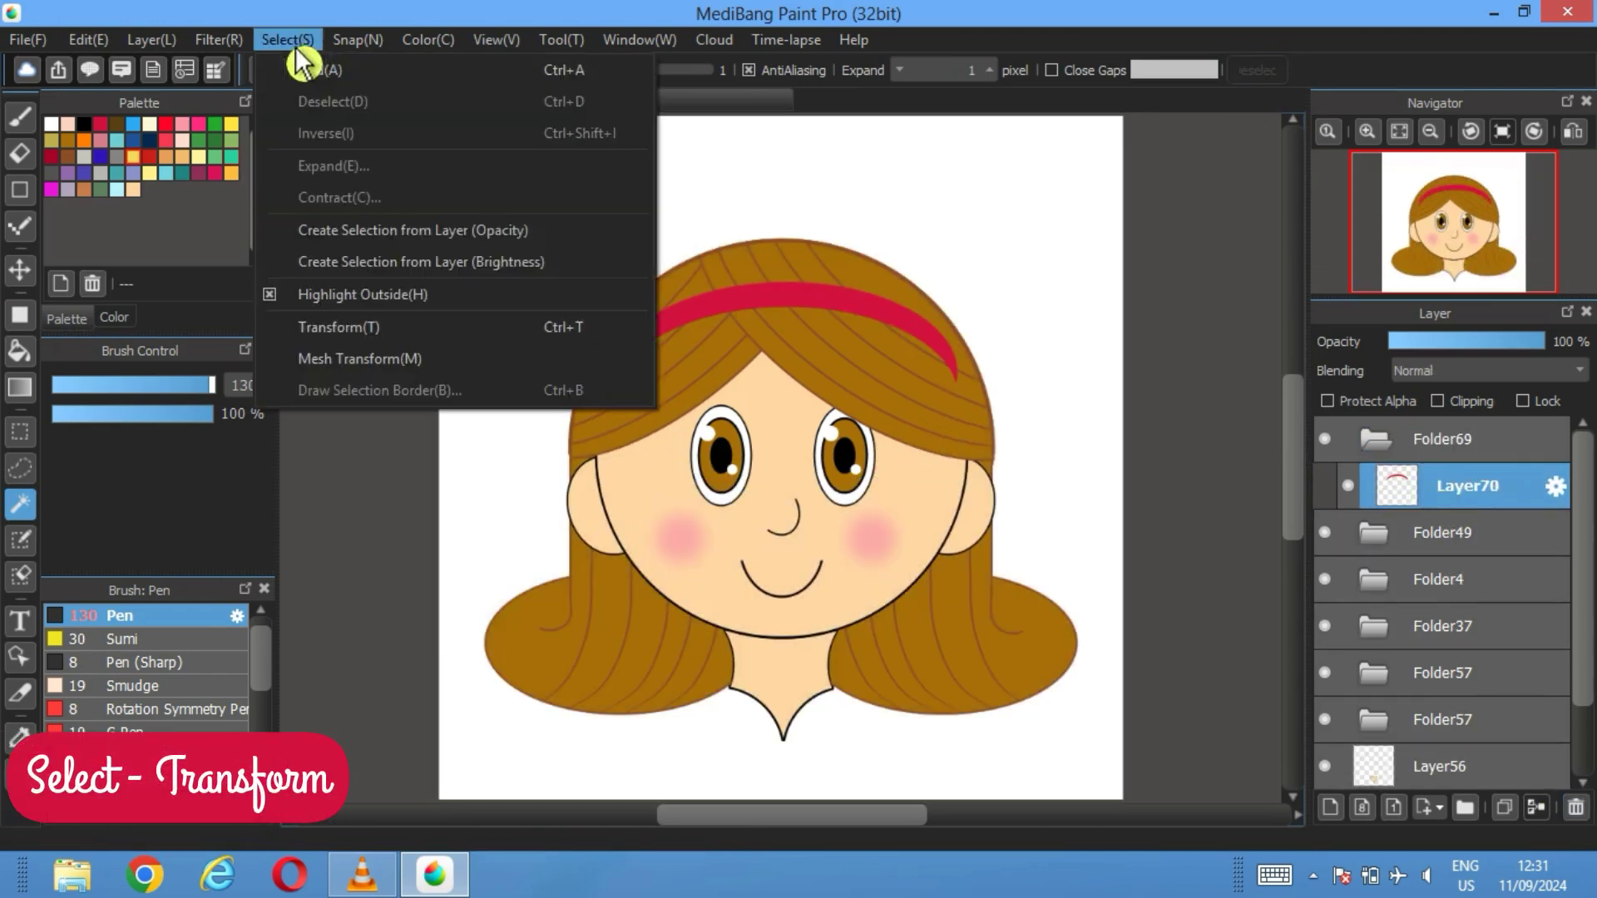
pyautogui.click(321, 330)
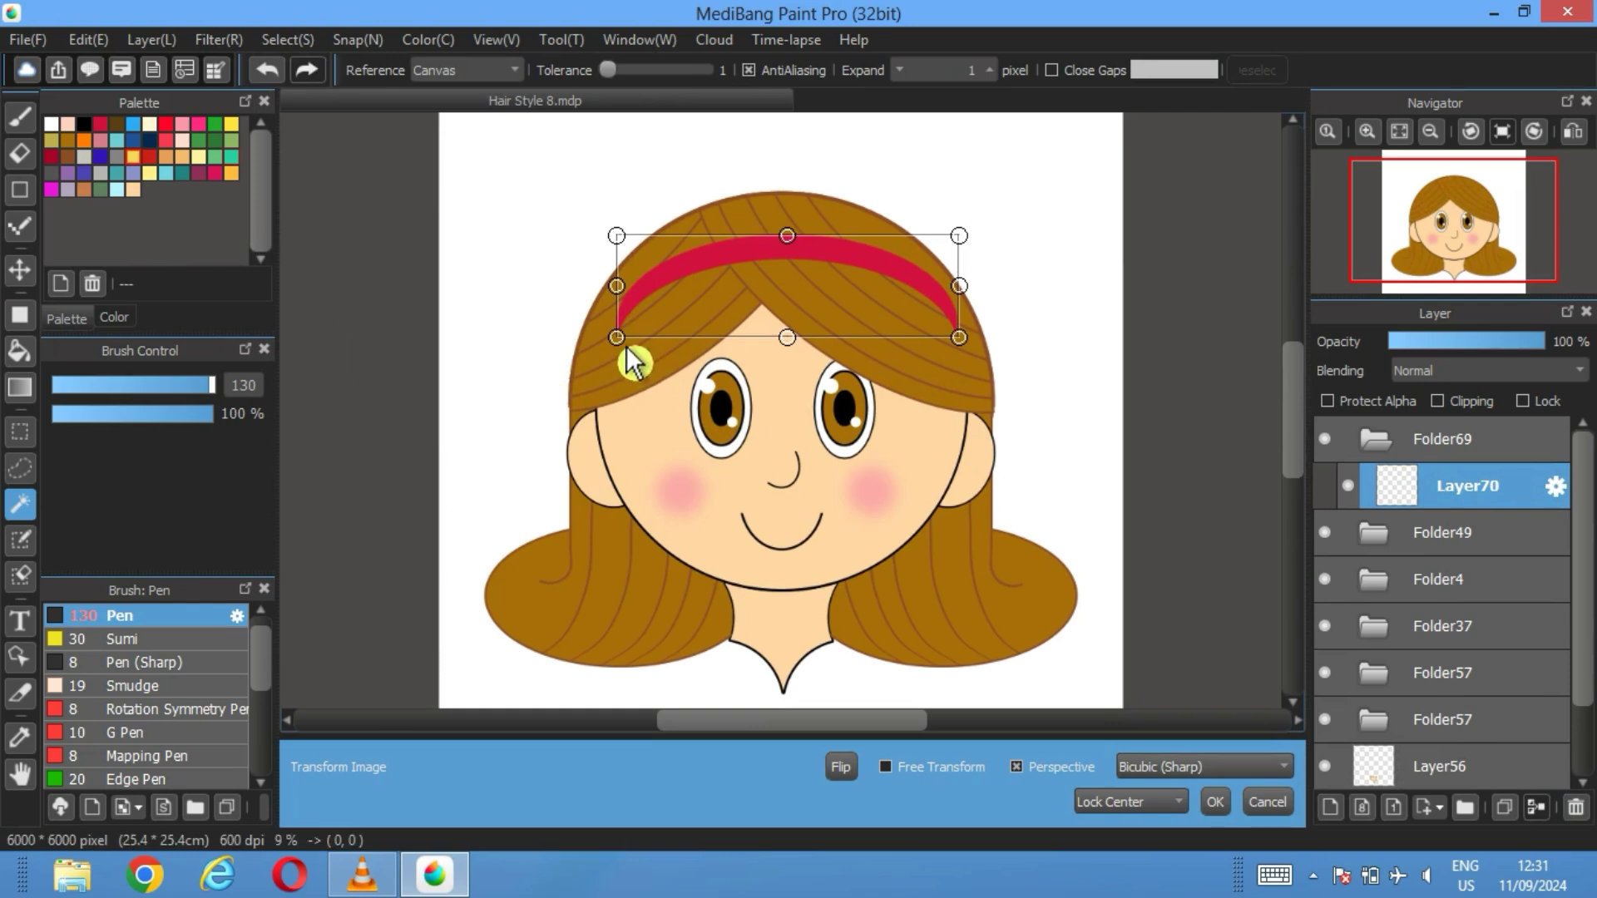
pyautogui.moveTo(625, 346); pyautogui.dragTo(612, 345)
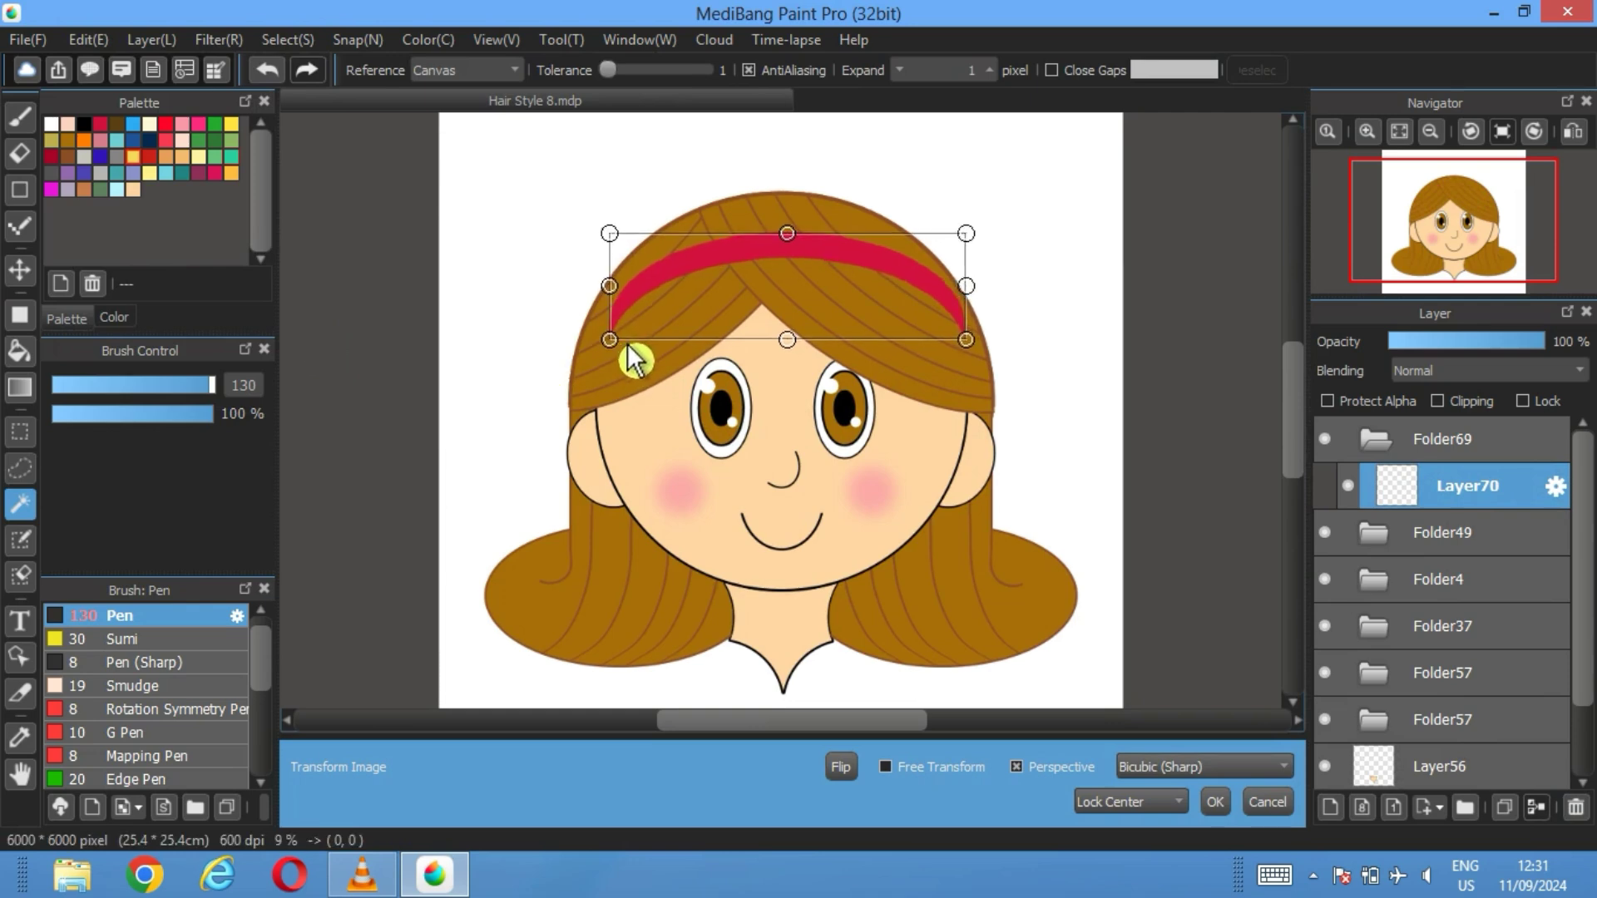
pyautogui.click(906, 768)
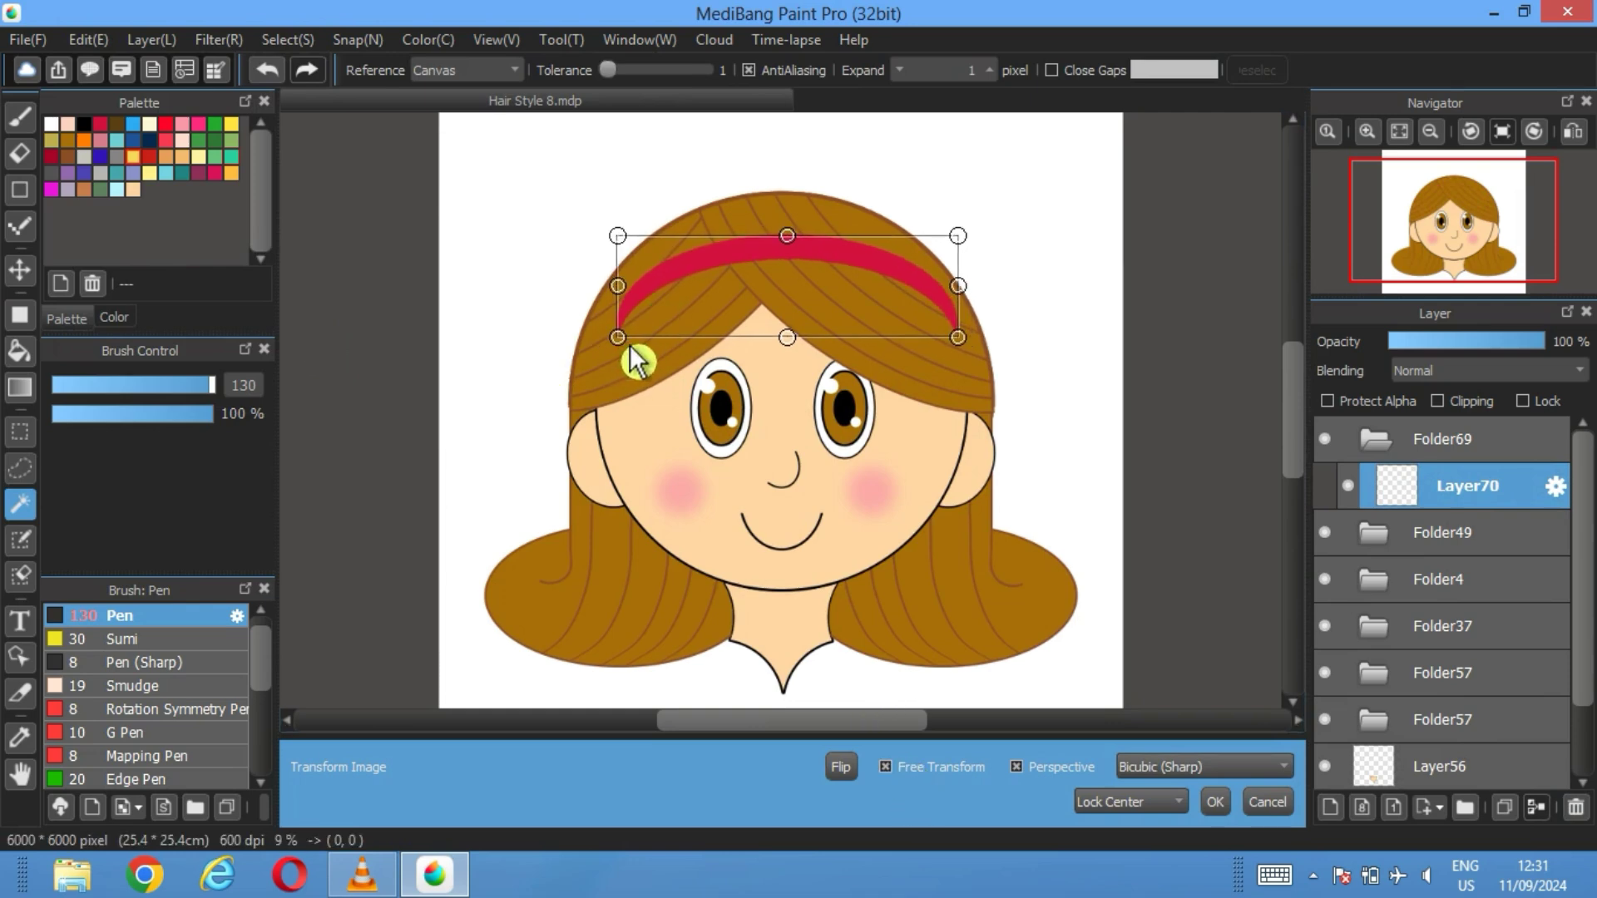
pyautogui.moveTo(629, 239); pyautogui.dragTo(646, 241)
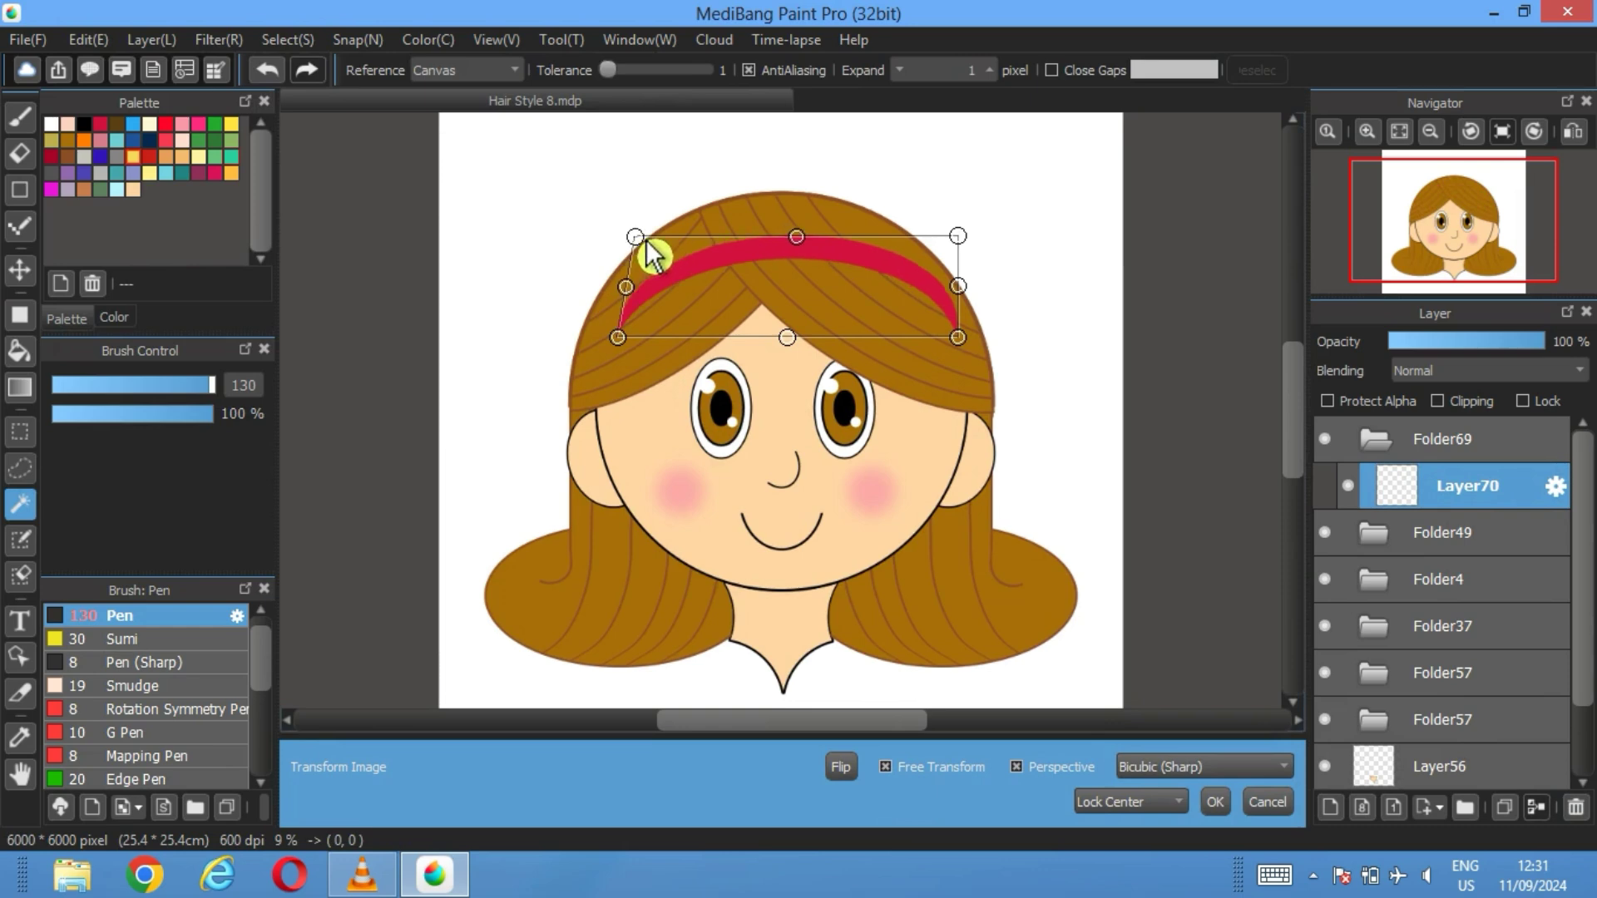
pyautogui.moveTo(963, 242); pyautogui.dragTo(936, 244)
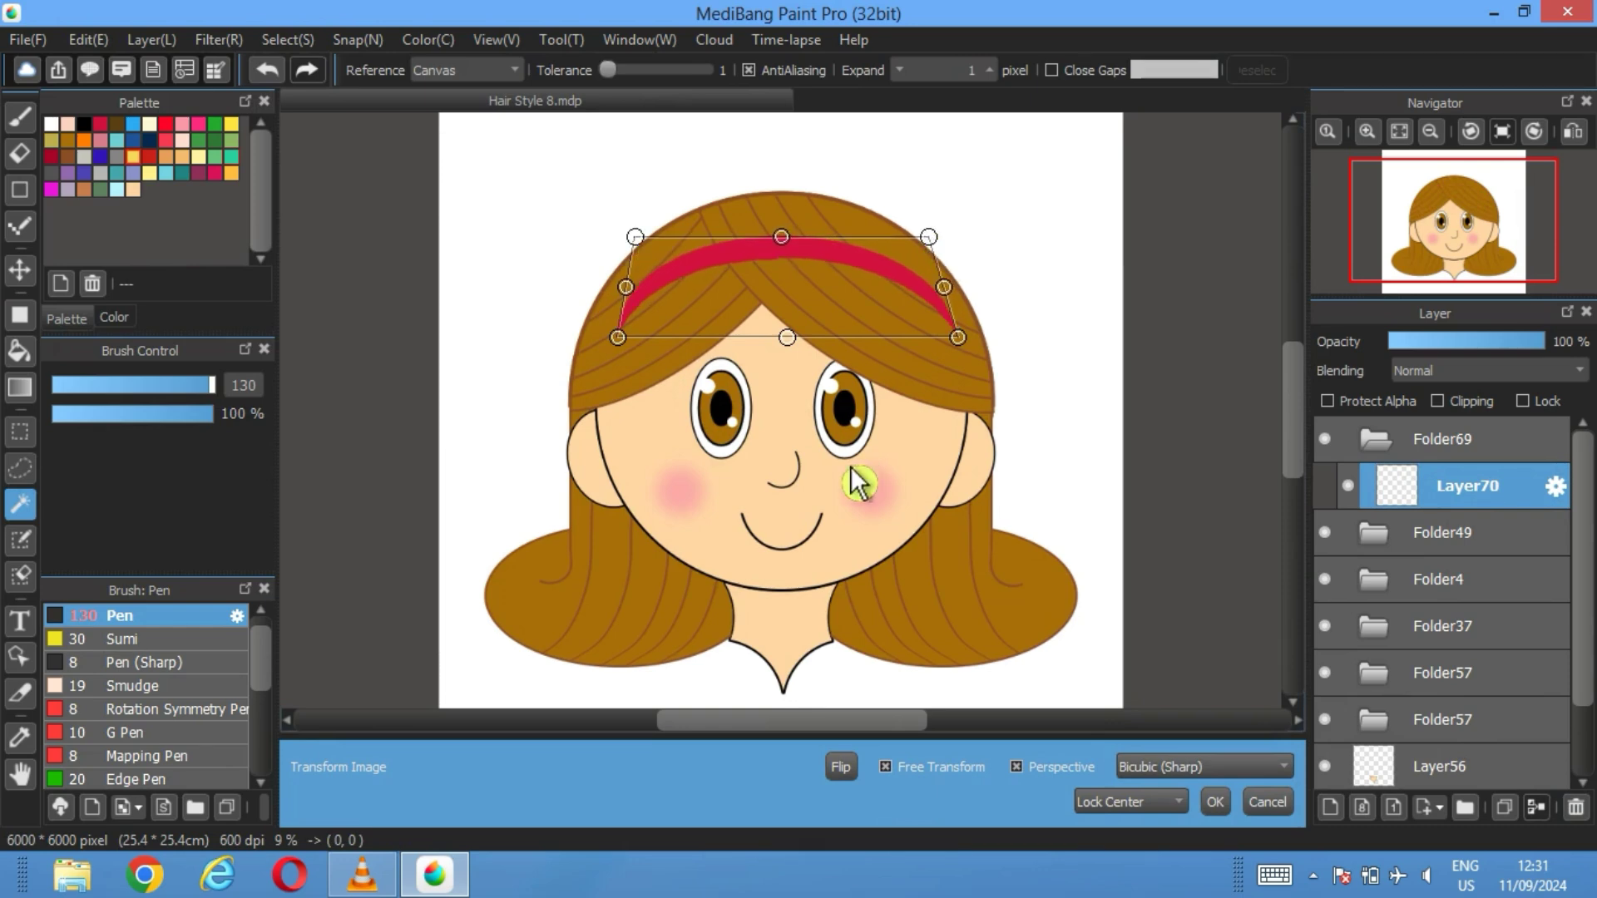
pyautogui.click(1215, 802)
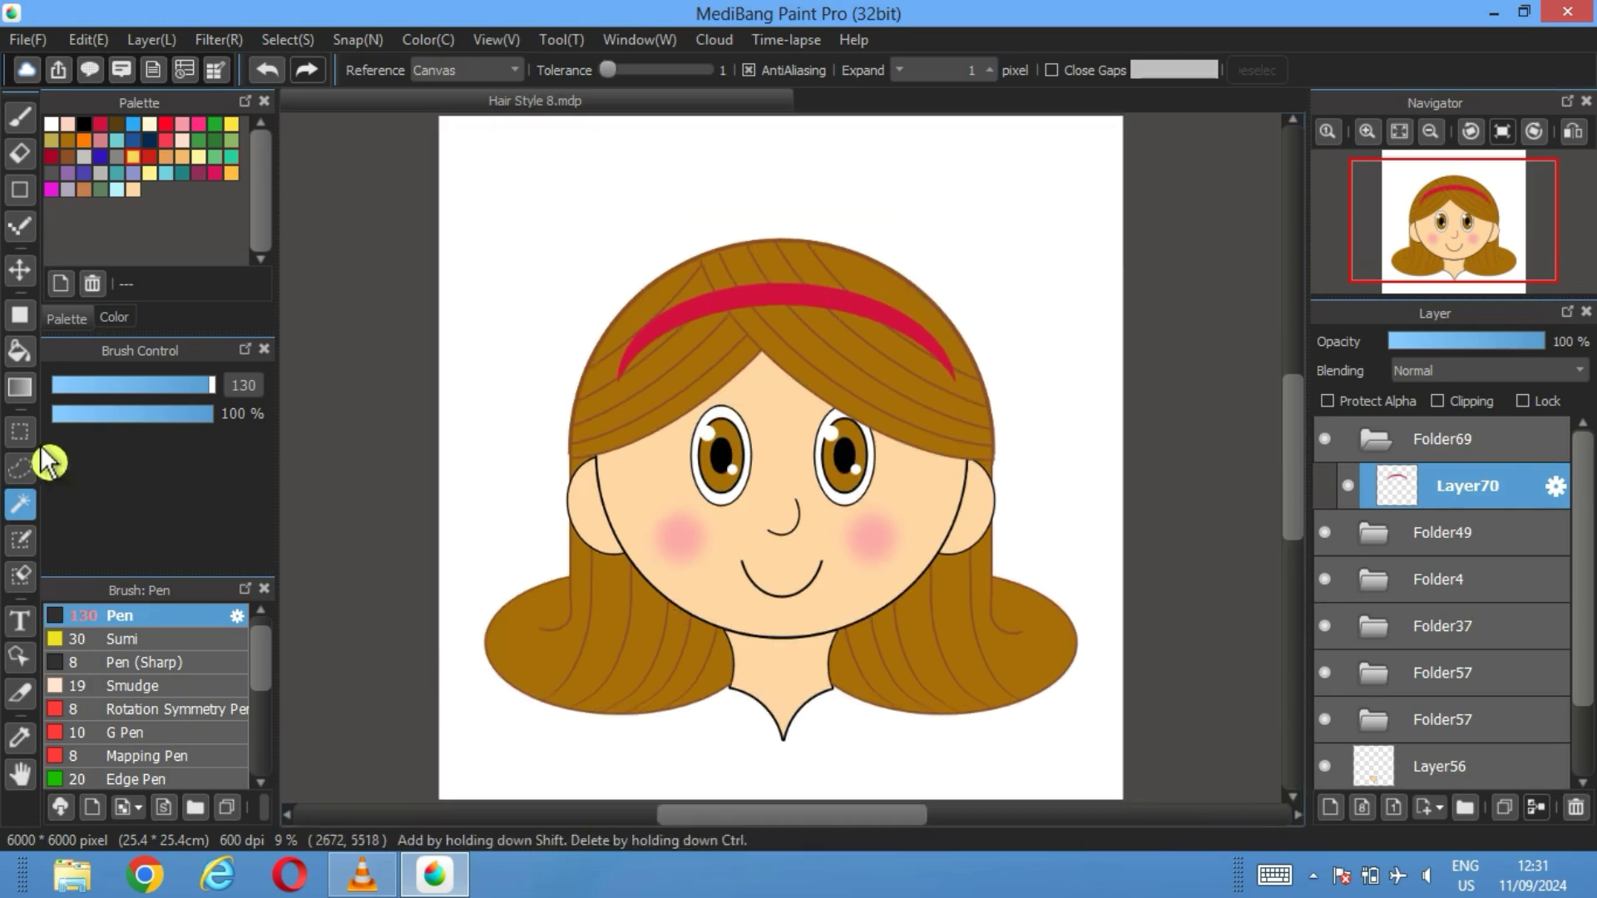
# Outline the headband with a 20-pixel black selection border on the boundary, deselect, and collapse Folder69
pyautogui.click(769, 319)
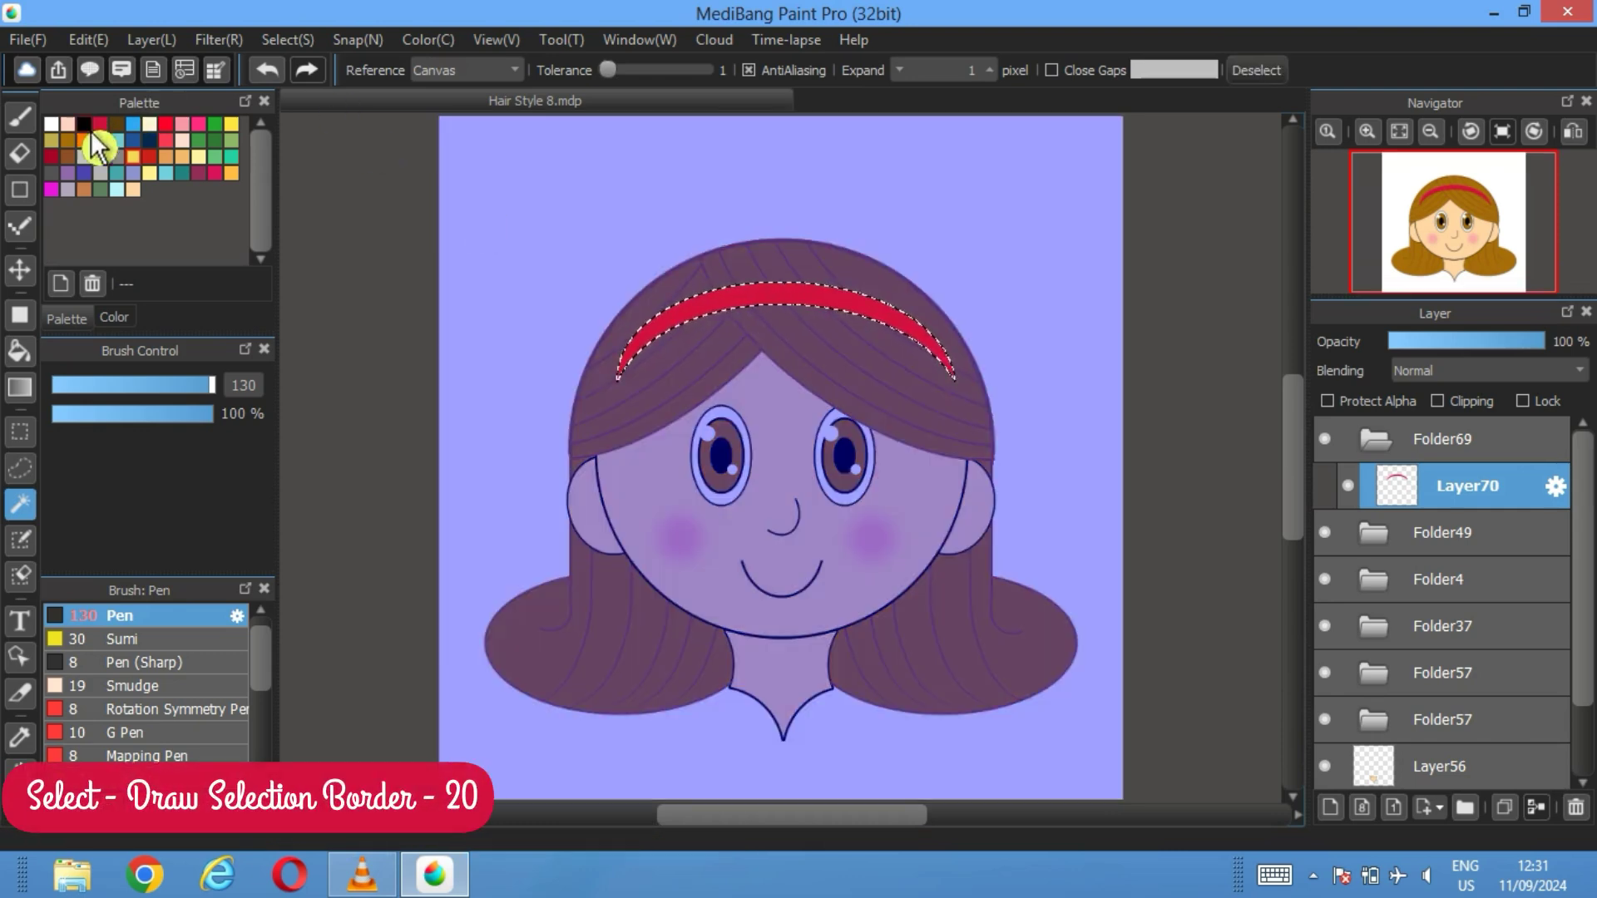
pyautogui.click(287, 39)
pyautogui.click(366, 386)
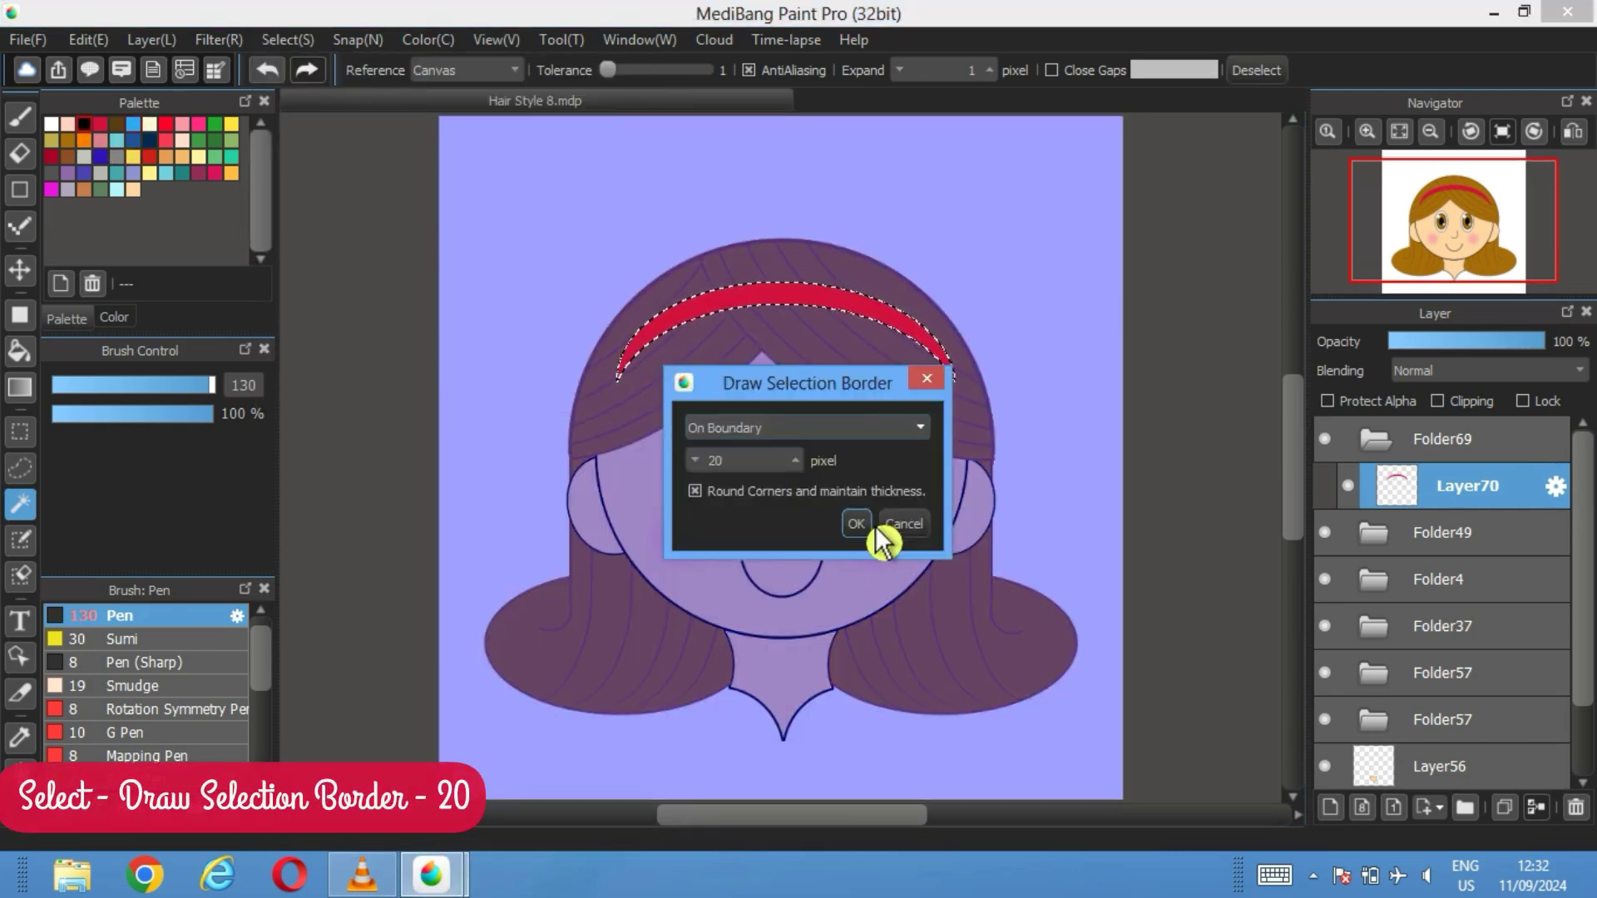
pyautogui.click(886, 535)
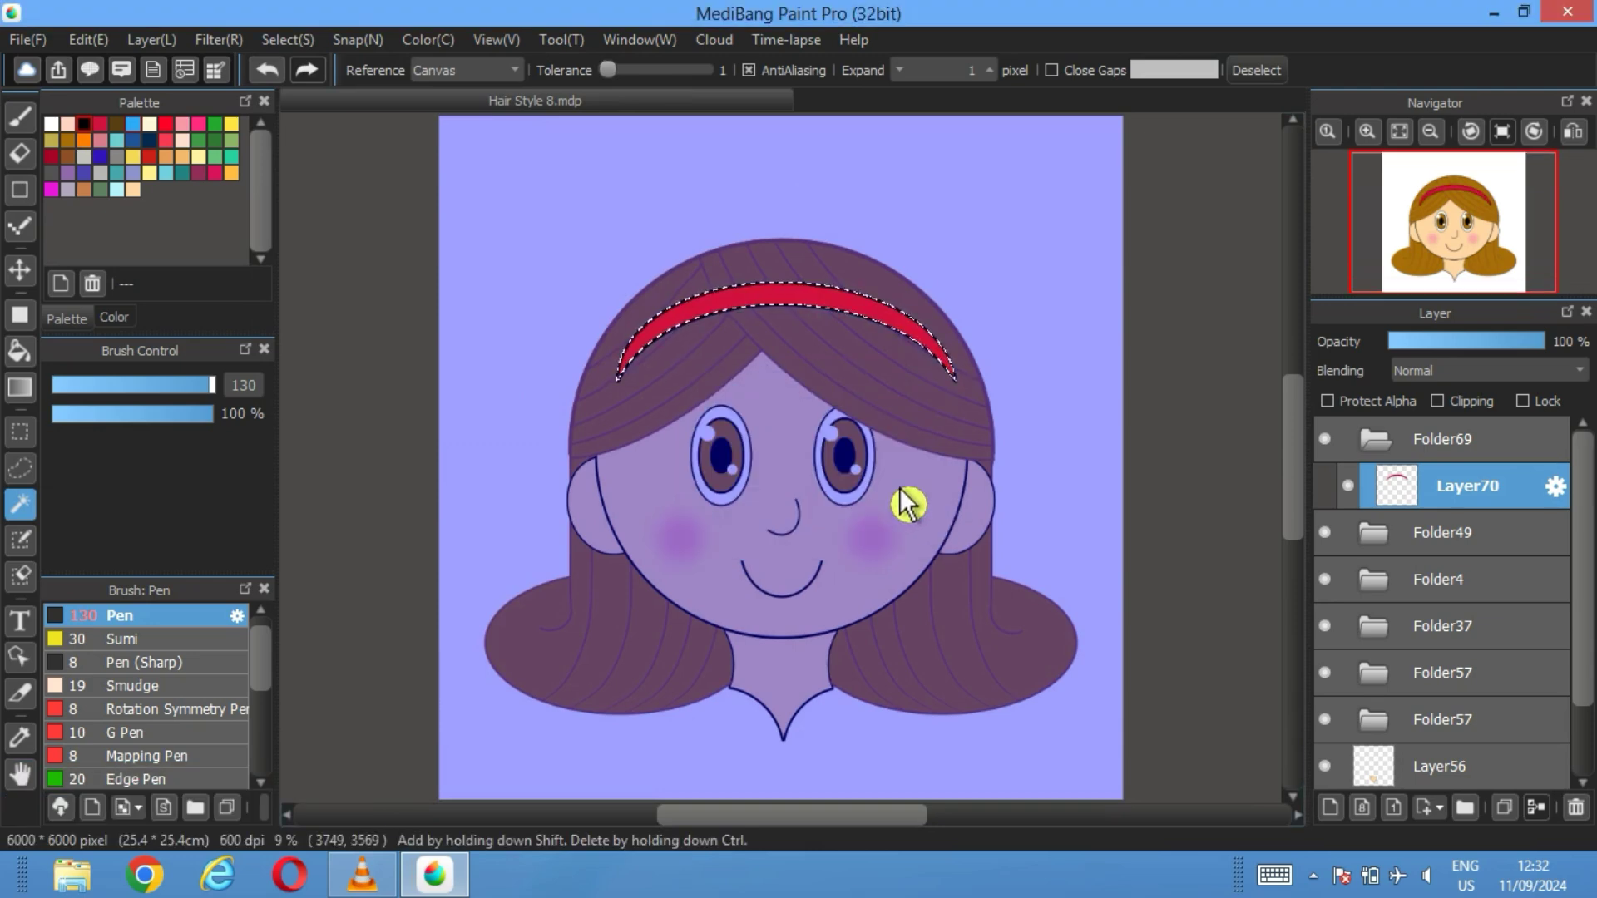
pyautogui.click(1257, 72)
pyautogui.click(1374, 442)
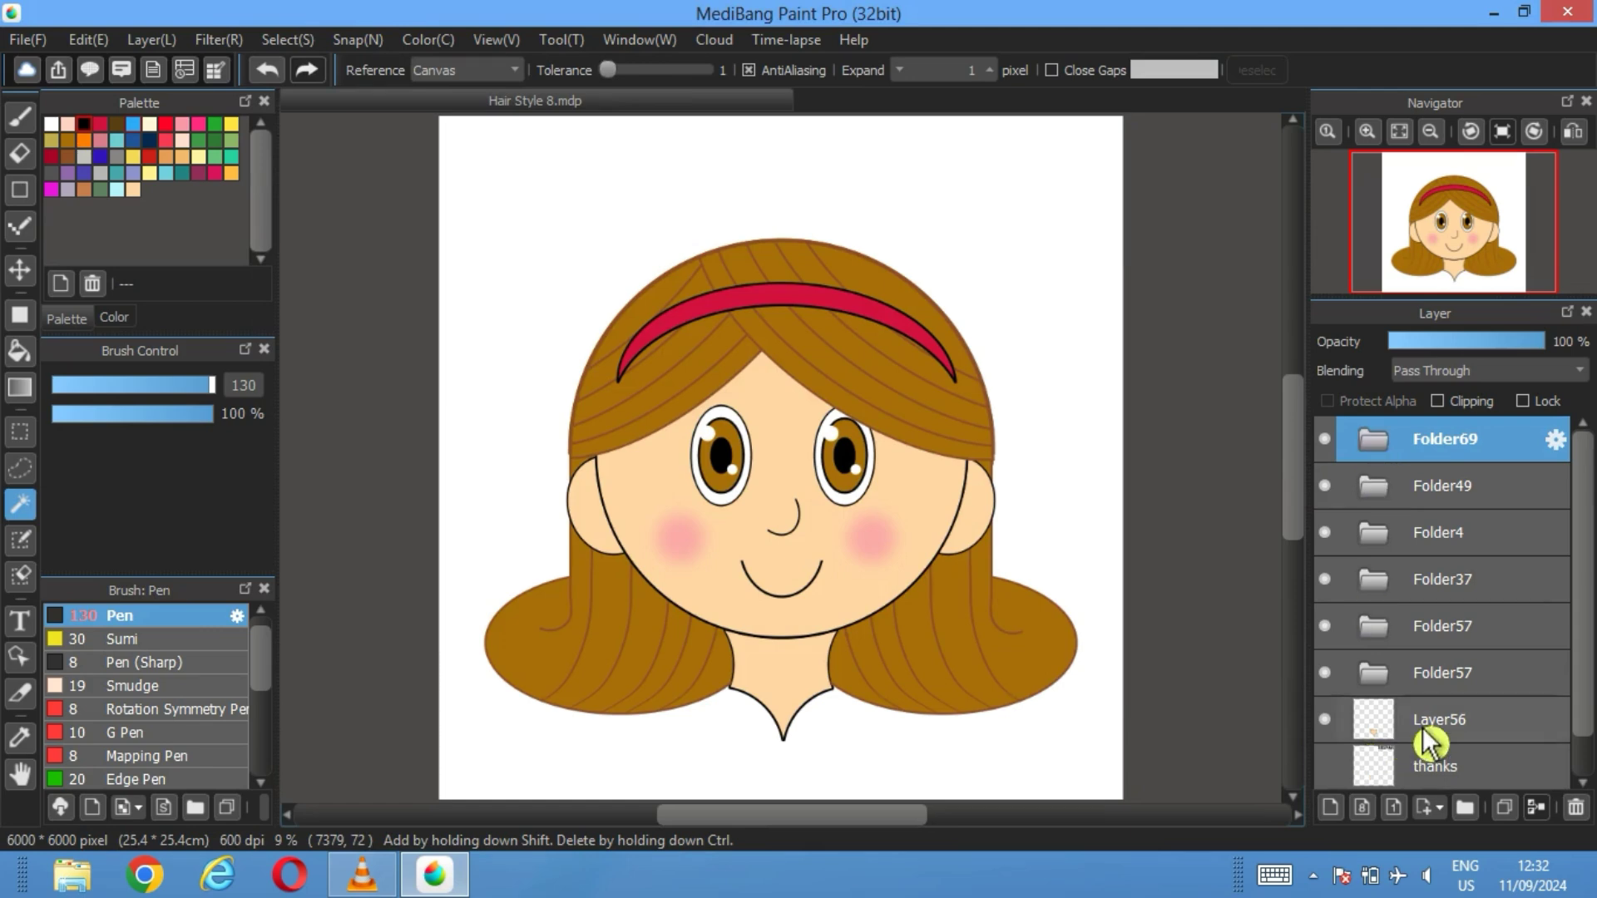
# Show the thanks layer, draw a crimson heart outline in the canvas's upper-left area with a size 20 Pen, and fill it crimson
pyautogui.click(1343, 780)
pyautogui.click(1326, 766)
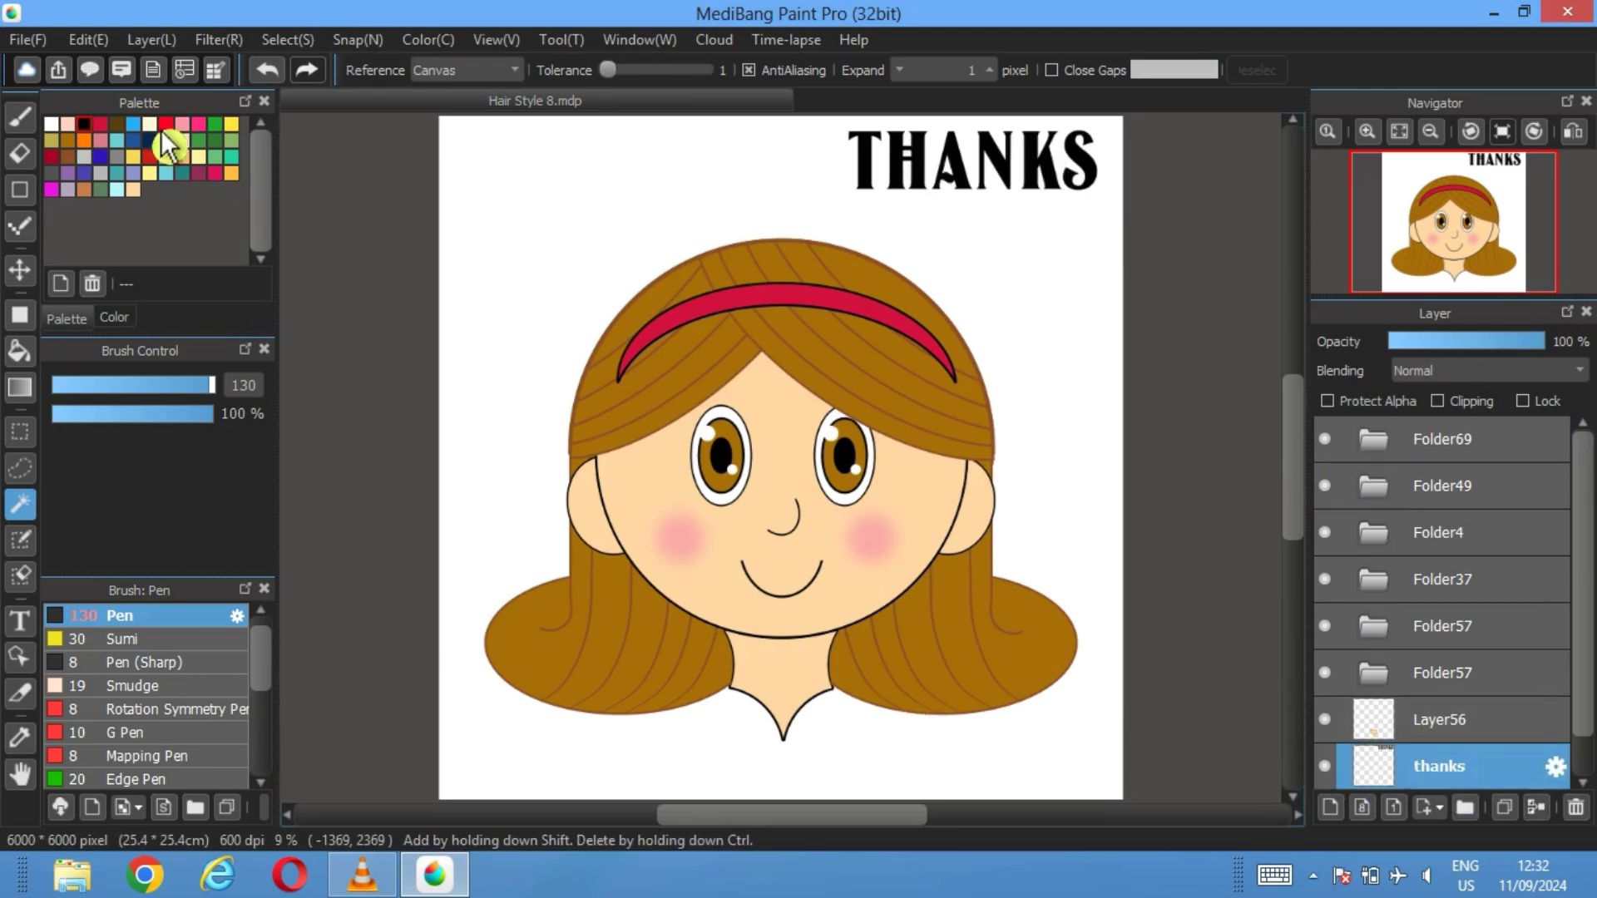
pyautogui.click(23, 123)
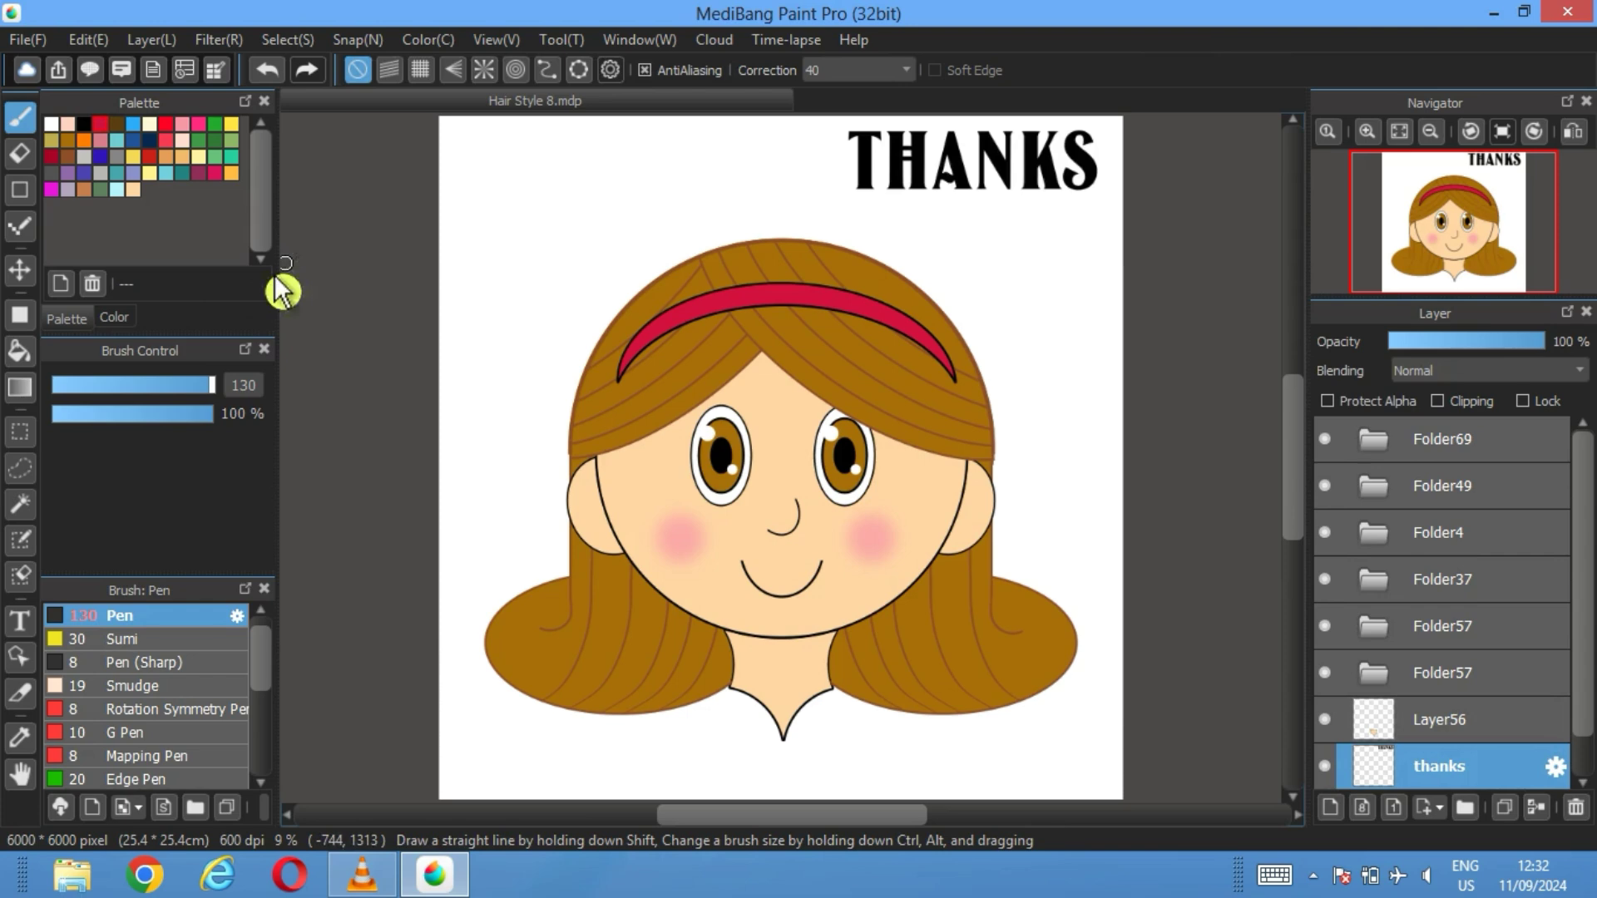
pyautogui.click(257, 392)
pyautogui.write('20')
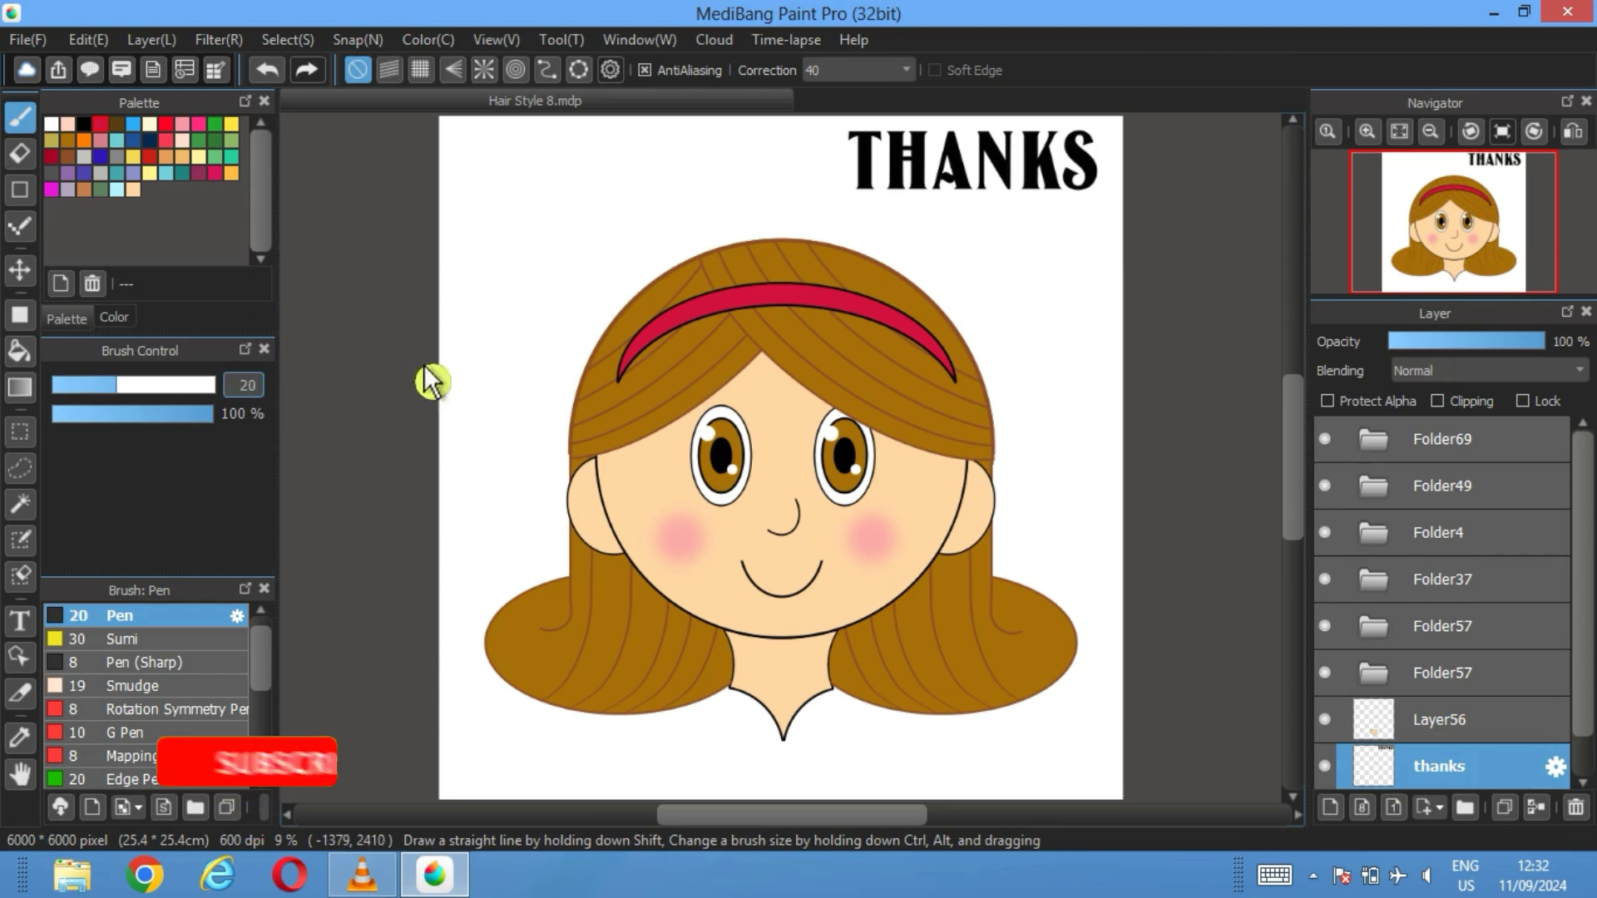
pyautogui.moveTo(582, 169)
pyautogui.mouseDown()
pyautogui.moveTo(545, 151)
pyautogui.moveTo(585, 249)
pyautogui.moveTo(610, 164)
pyautogui.moveTo(601, 134)
pyautogui.moveTo(587, 136)
pyautogui.moveTo(587, 179)
pyautogui.mouseUp()
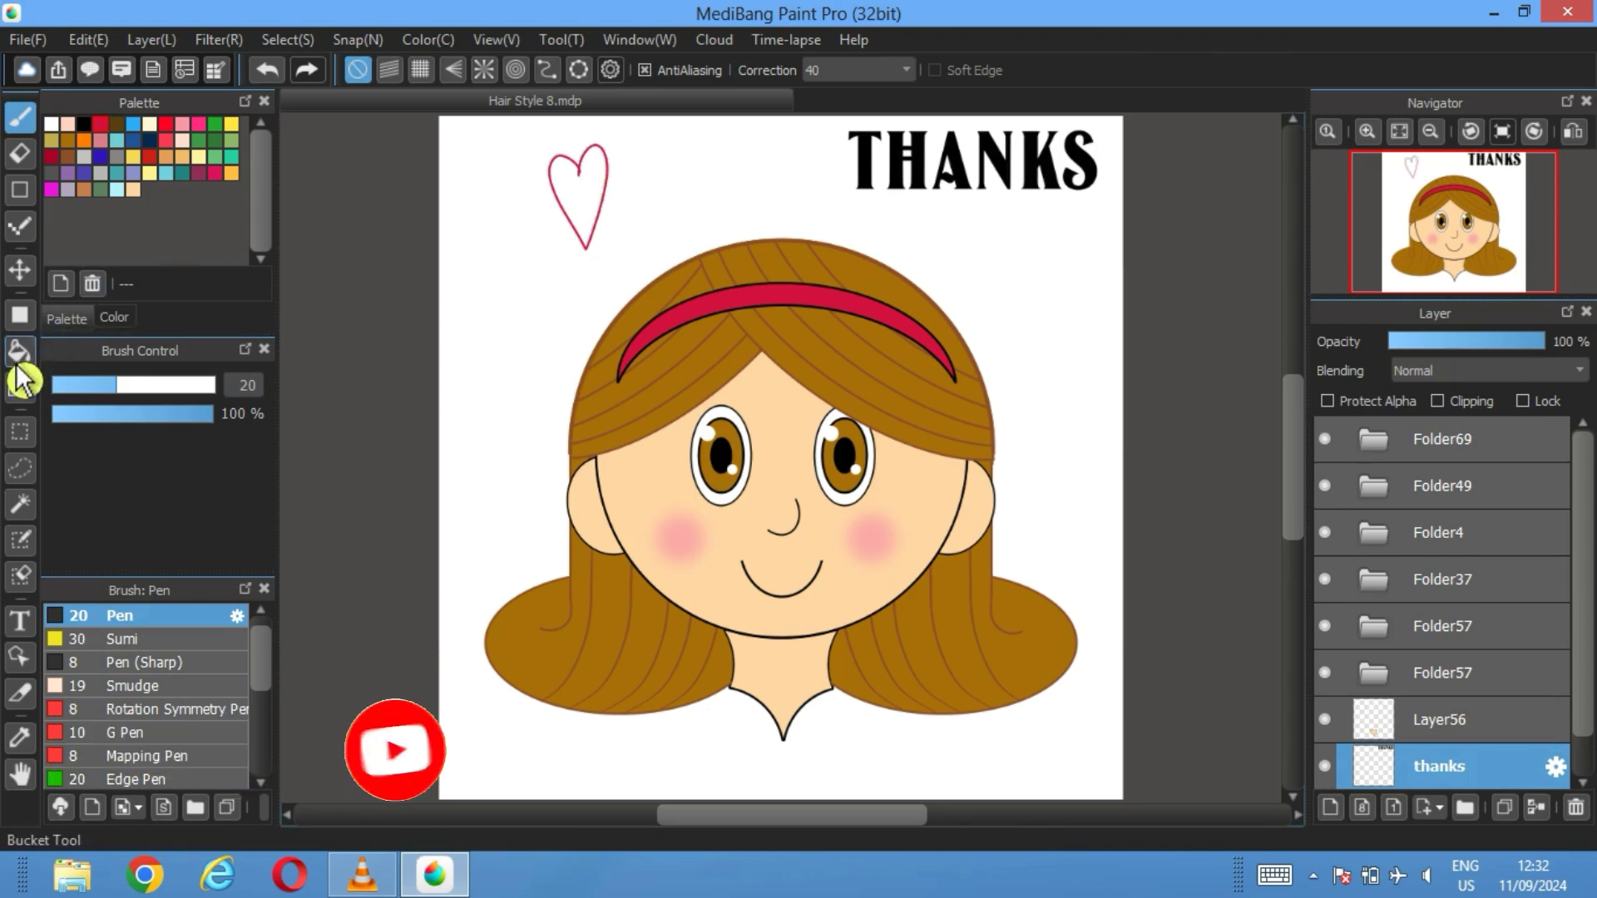
pyautogui.click(20, 350)
pyautogui.click(592, 189)
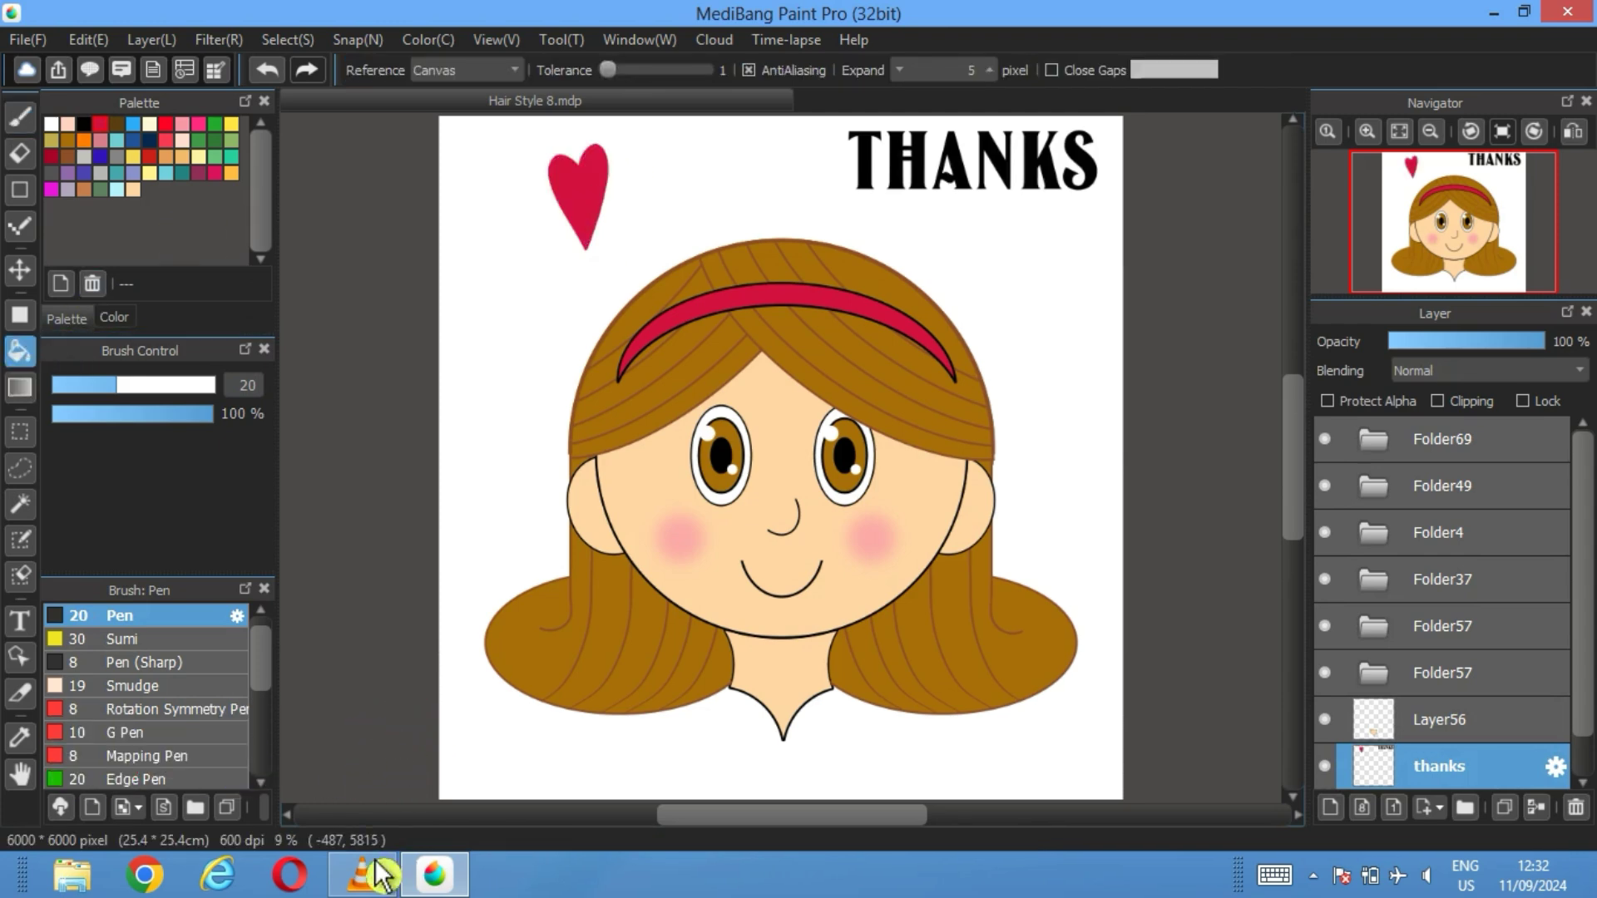